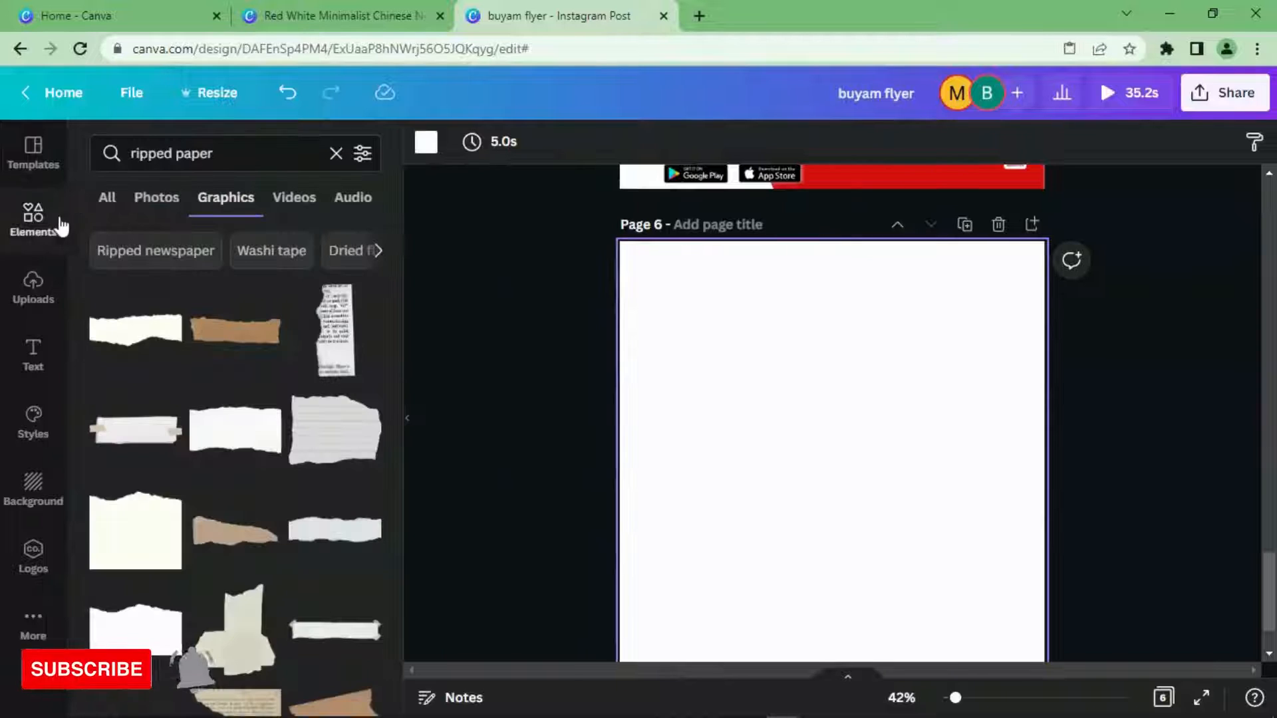
- Clear the element search and examine the red torn-paper graphic along the lower edge of page 5
click(336, 153)
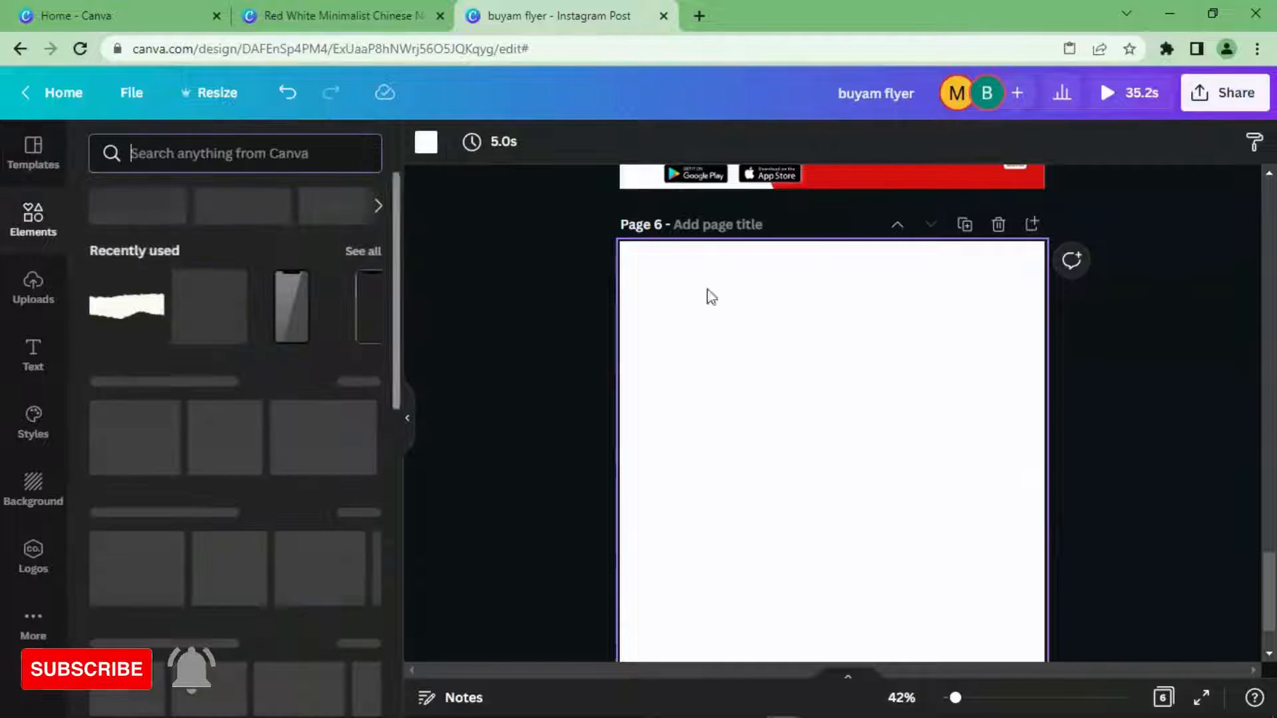
scroll(893, 312, up, 3)
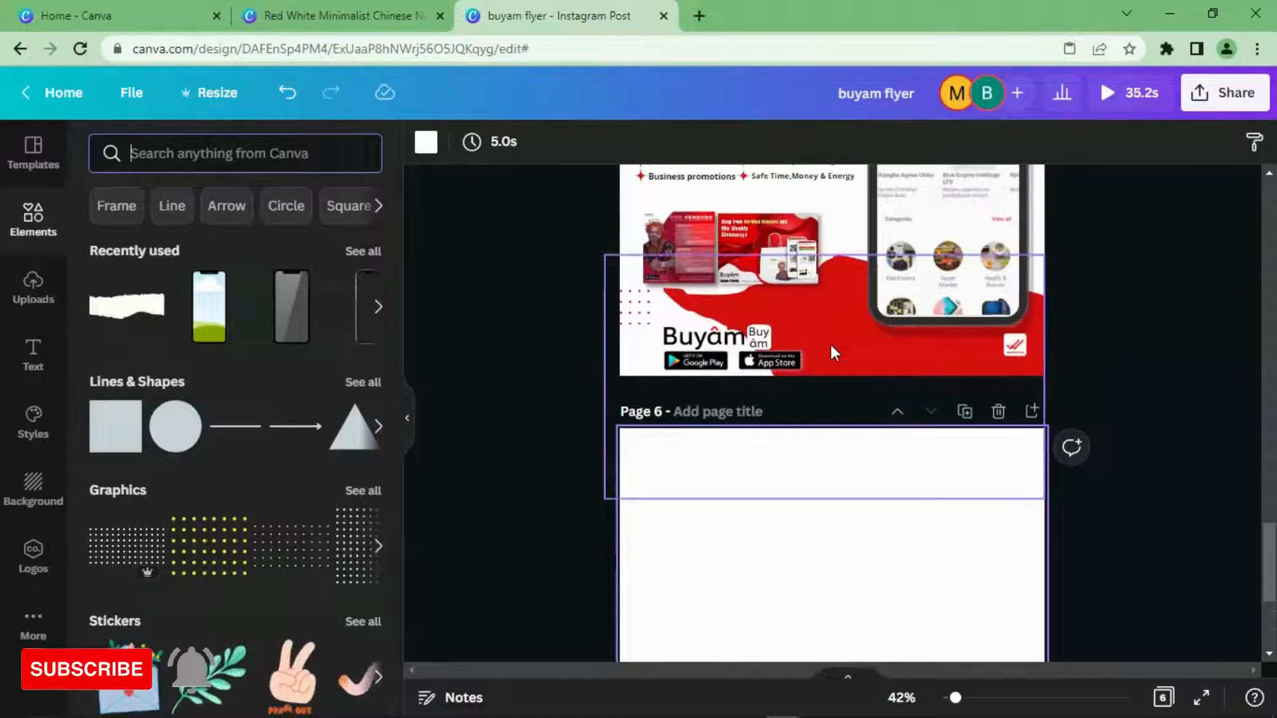
double_click(831, 344)
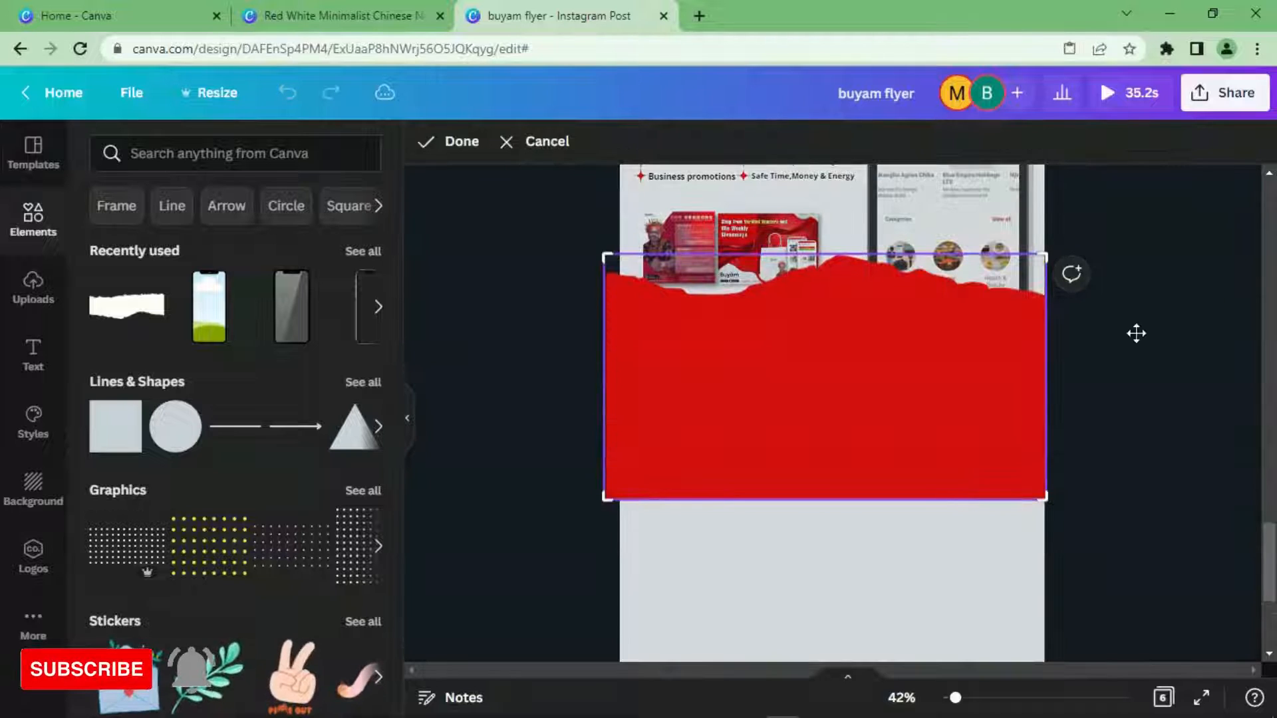
click(1135, 333)
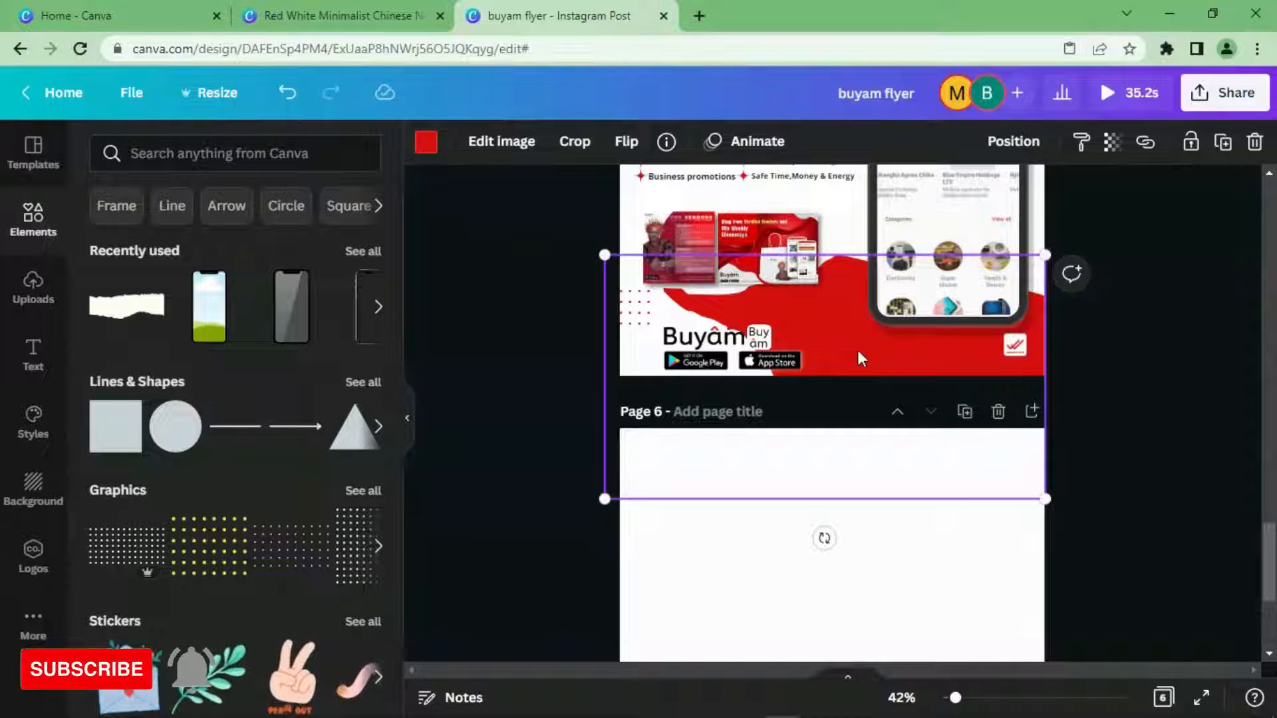
- Search the elements library for "ripped paper"
click(258, 154)
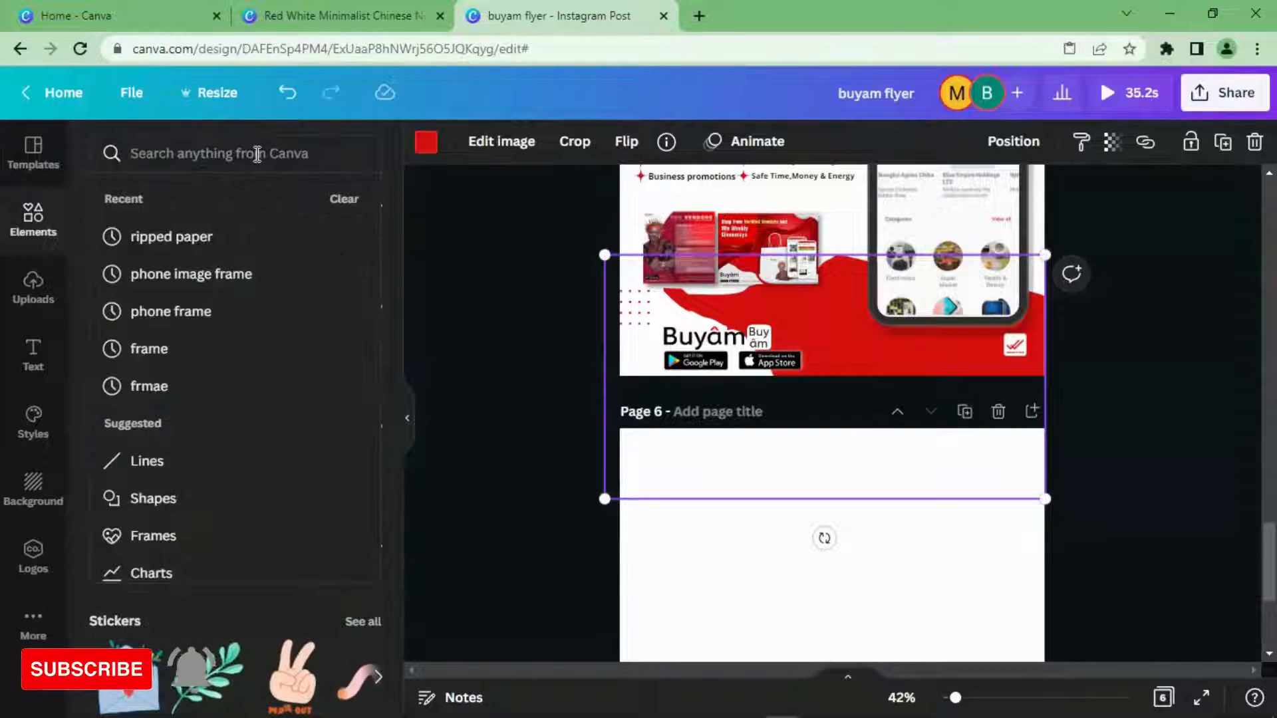
text(ri)
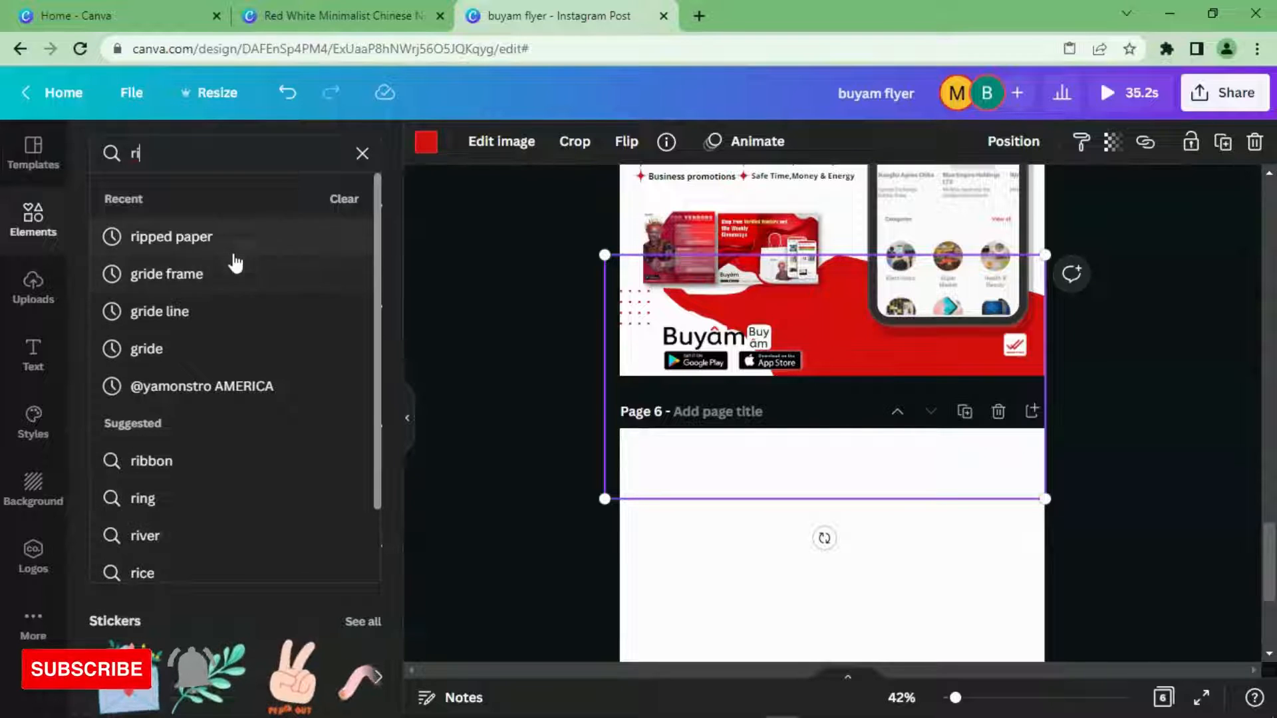
click(243, 234)
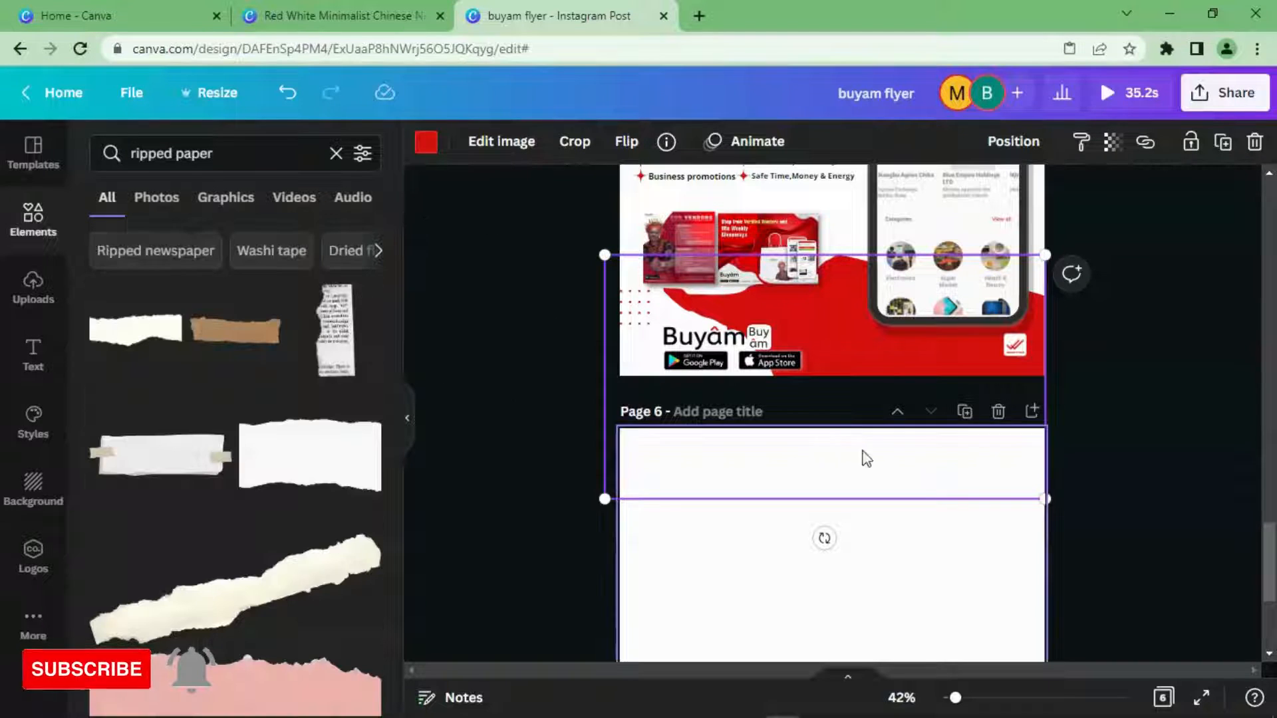
- Add the cream torn-edge paper to page 6, move it to the page's lower part and stretch it past the right edge
scroll(867, 459, down, 4)
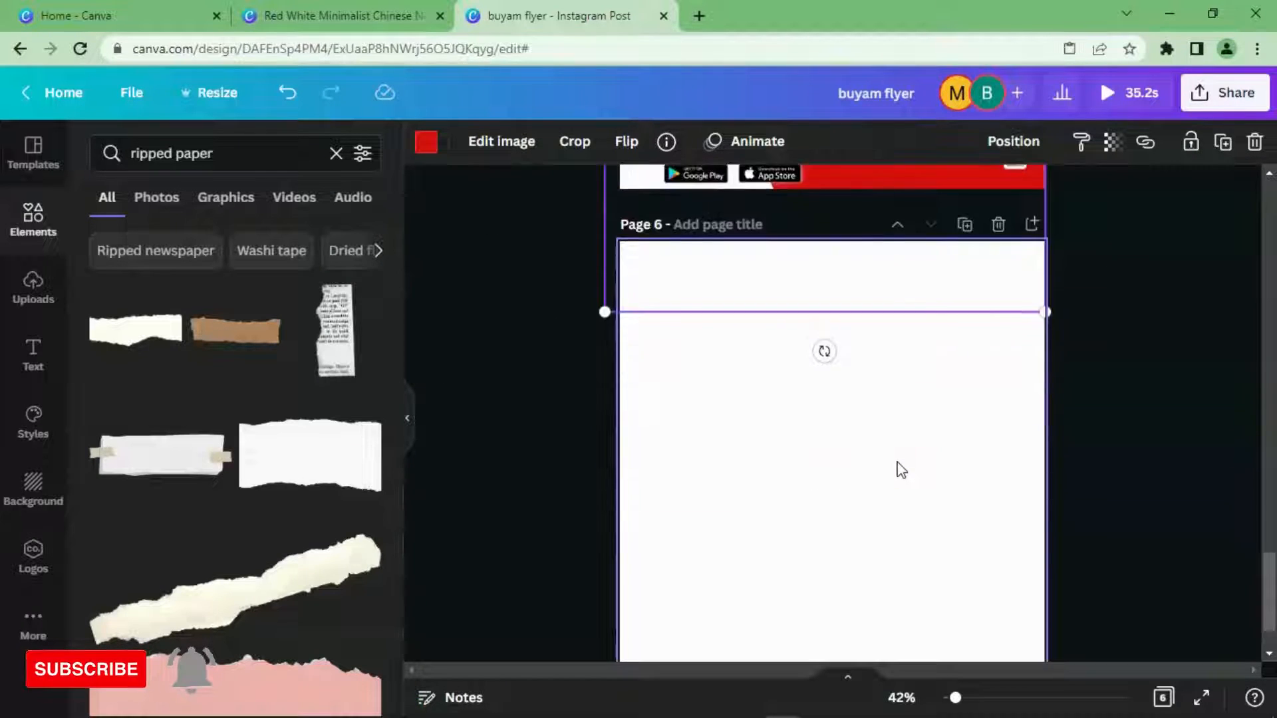
click(963, 440)
scroll(191, 476, down, 10)
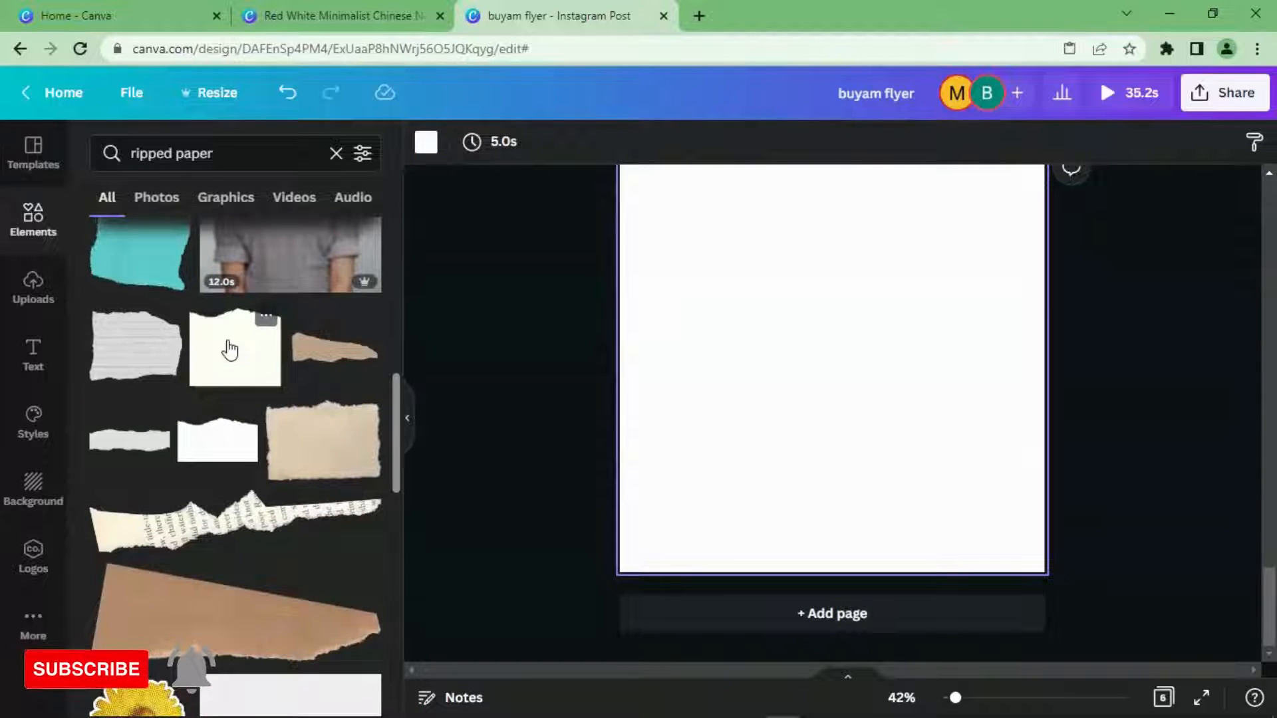
click(229, 349)
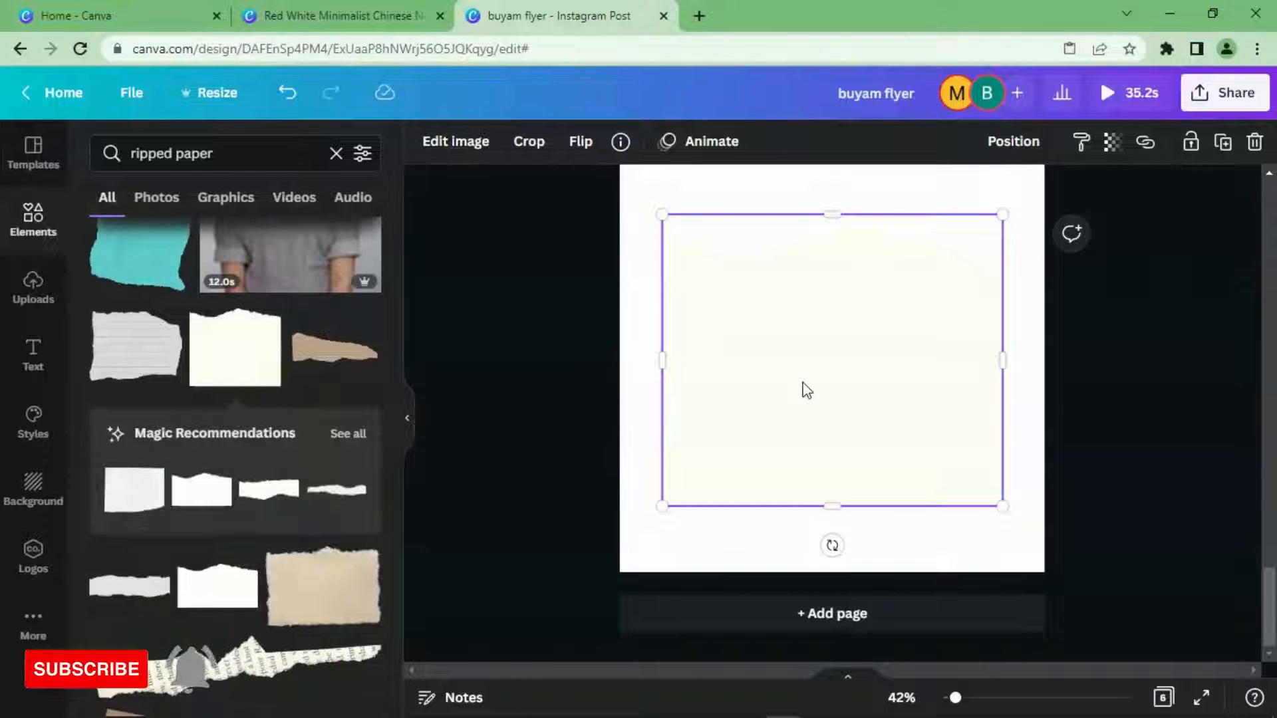
drag(807, 390, 759, 562)
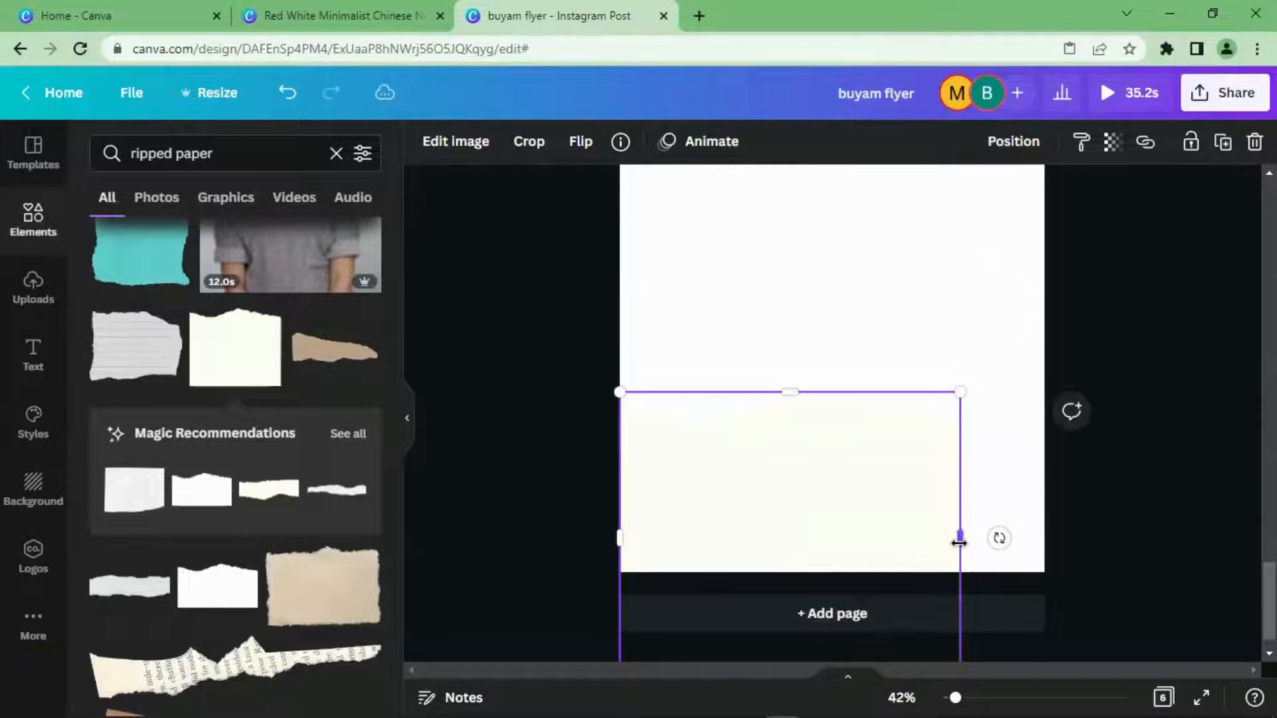
drag(959, 543, 1104, 543)
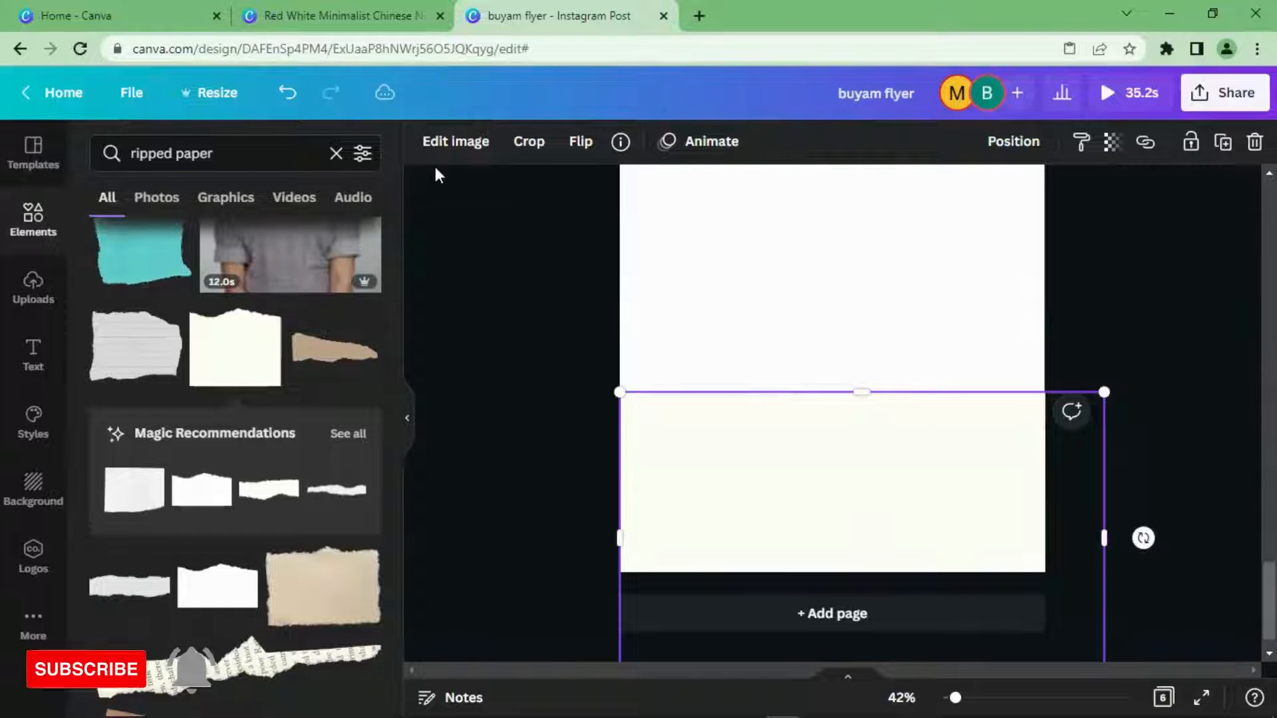
- Add the white ripped paper with a torn upper edge to page 6 and recolour it with the red document colour
scroll(322, 379, down, 3)
click(217, 392)
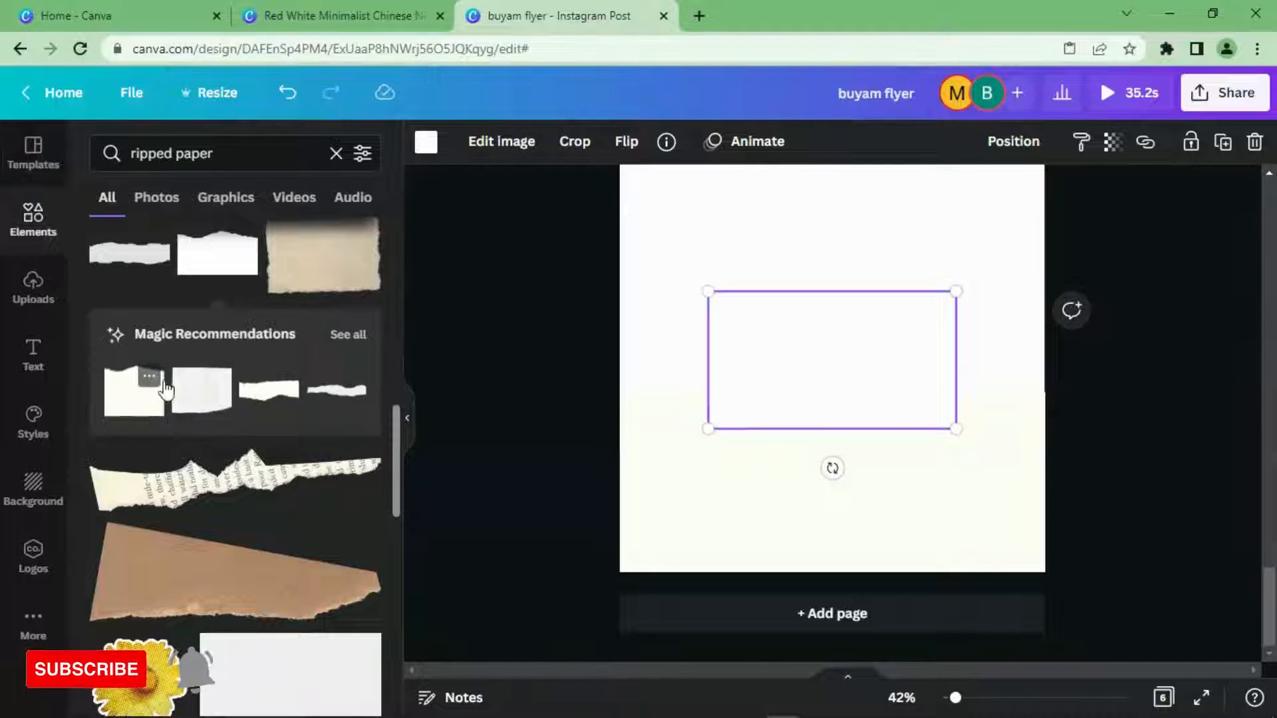
scroll(213, 389, up, 2)
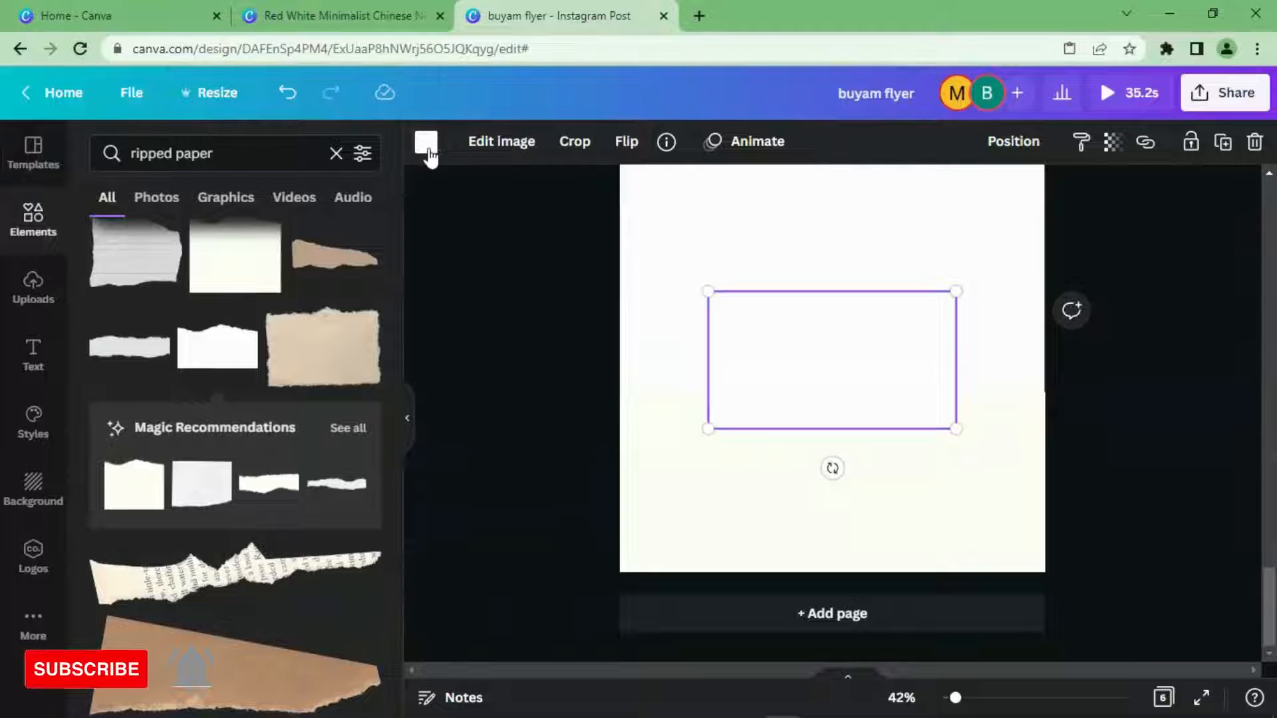
click(426, 142)
click(307, 242)
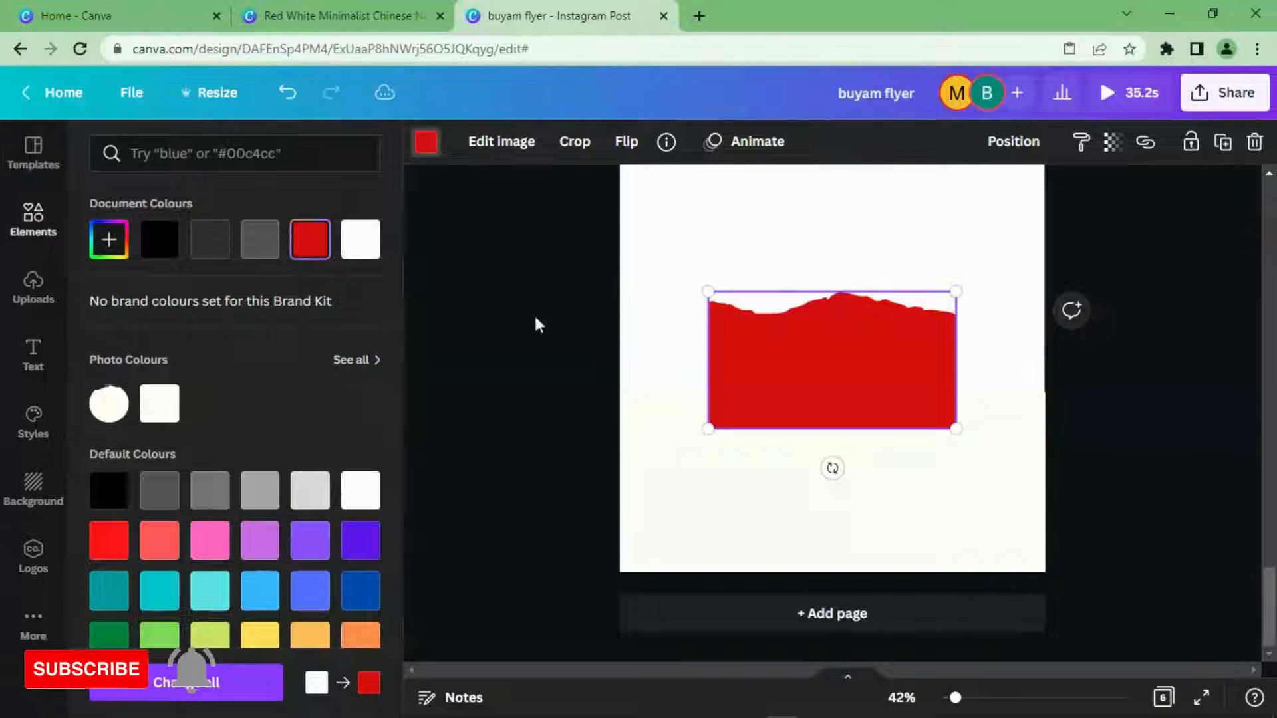
- Delete the cream paper and enlarge the red torn paper so it spans the full width of page 6 along its lower edge
click(920, 539)
key(Delete)
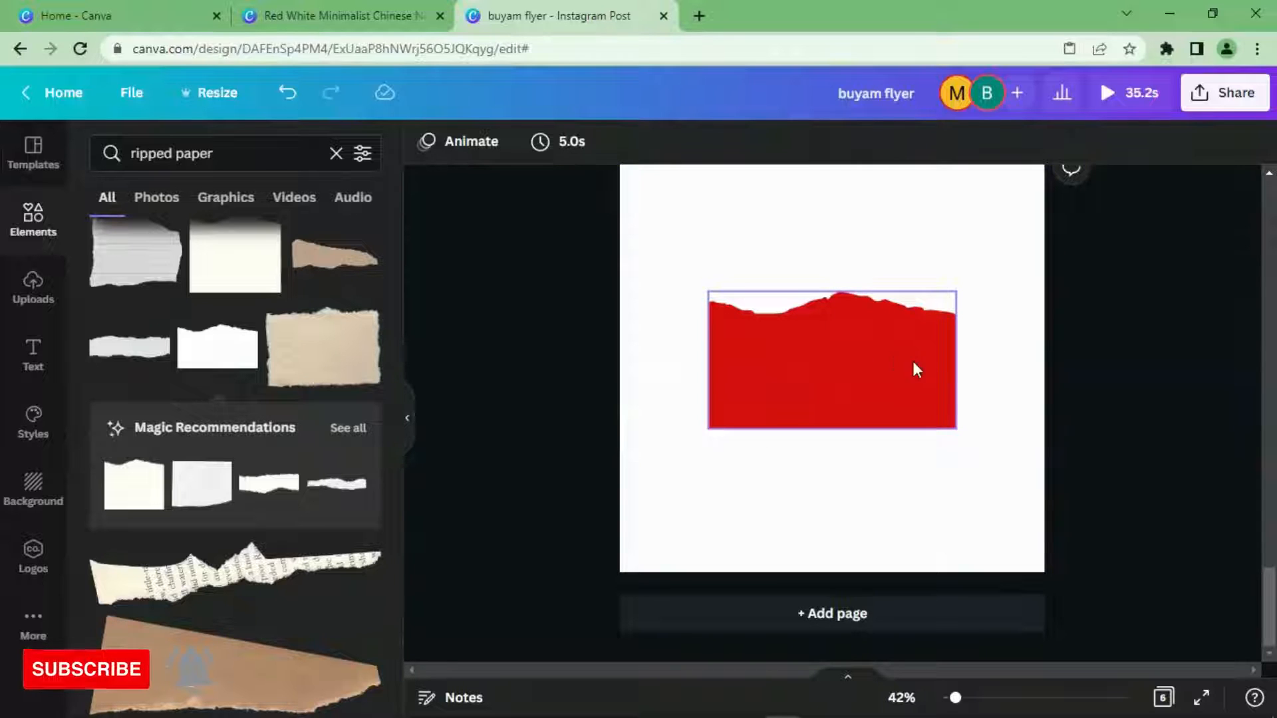
drag(885, 365, 791, 508)
drag(868, 444, 1005, 465)
drag(810, 464, 814, 484)
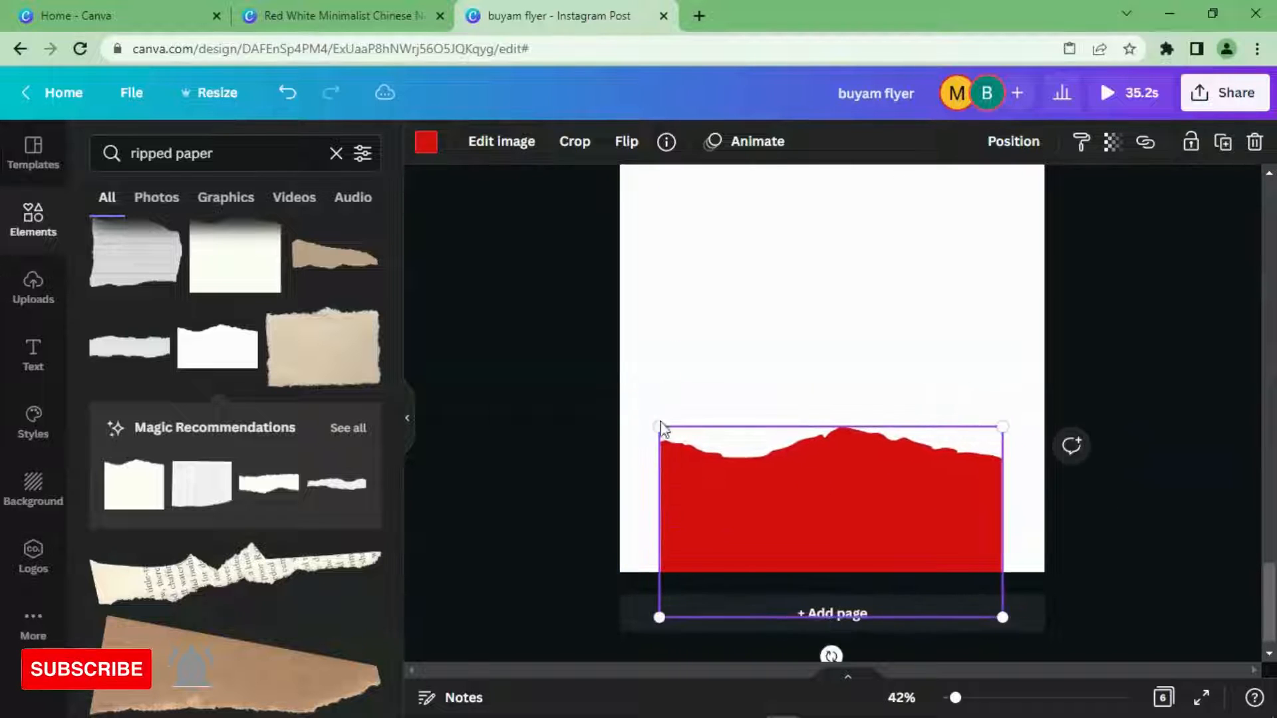
drag(660, 426, 613, 407)
drag(909, 539, 901, 547)
drag(662, 442, 612, 415)
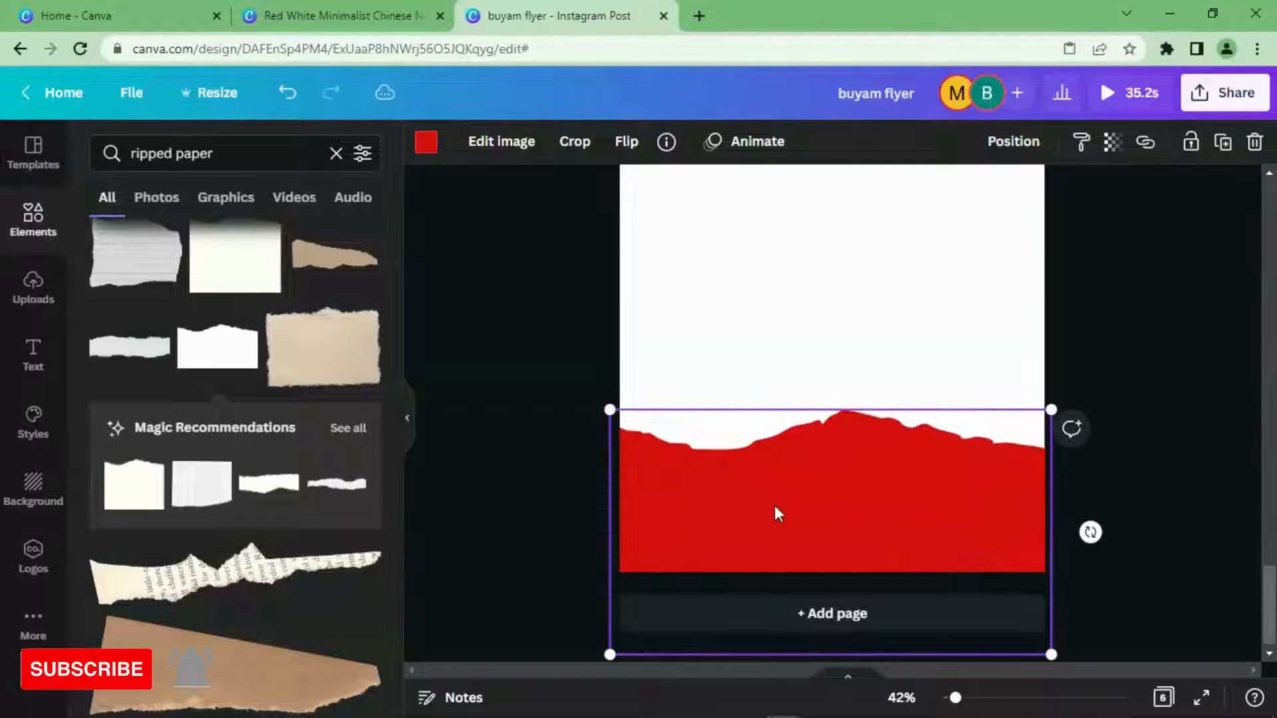
drag(774, 504, 763, 536)
click(1117, 323)
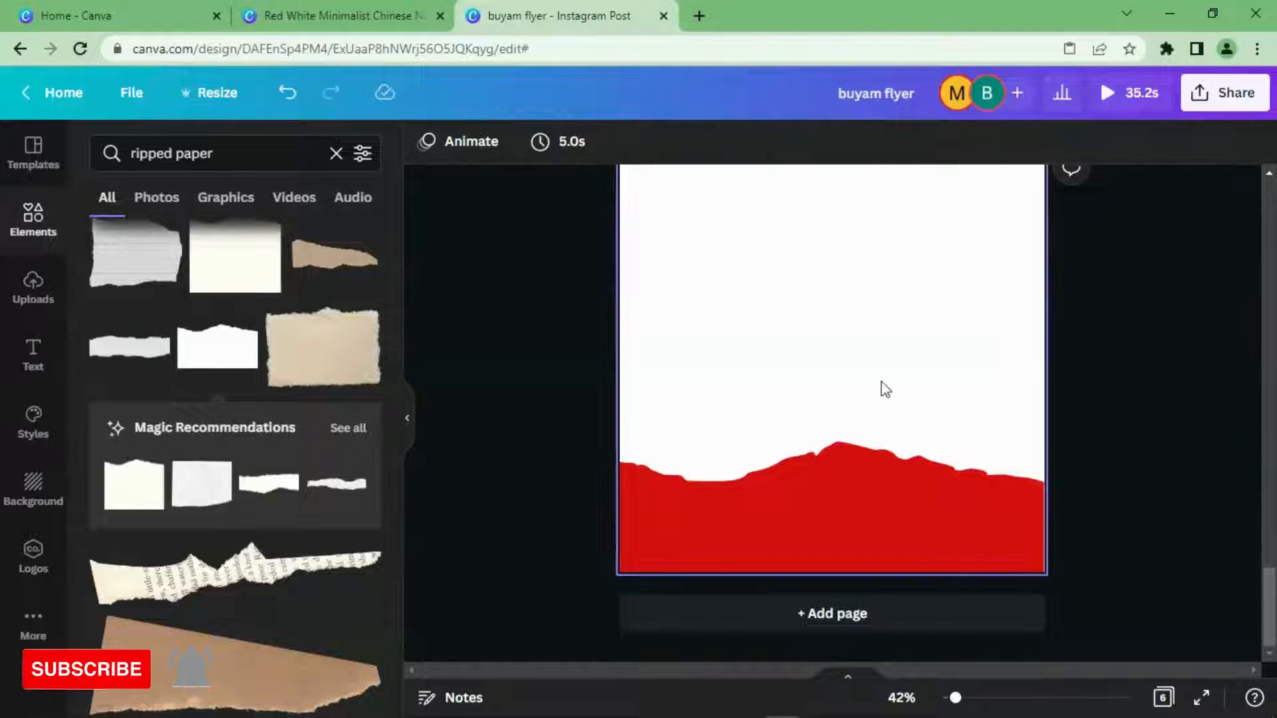
- Search the elements library for "frame" and find a smartphone frame like the phone mockup on page 5
scroll(916, 366, up, 5)
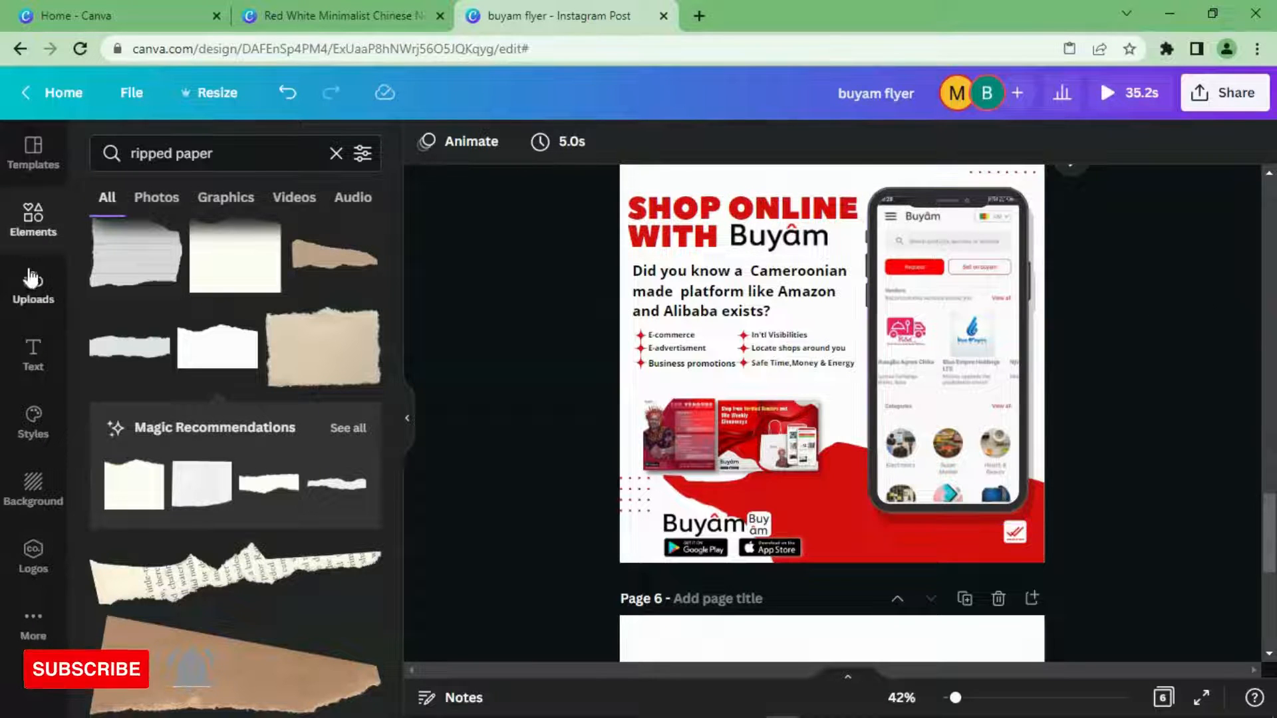
click(33, 217)
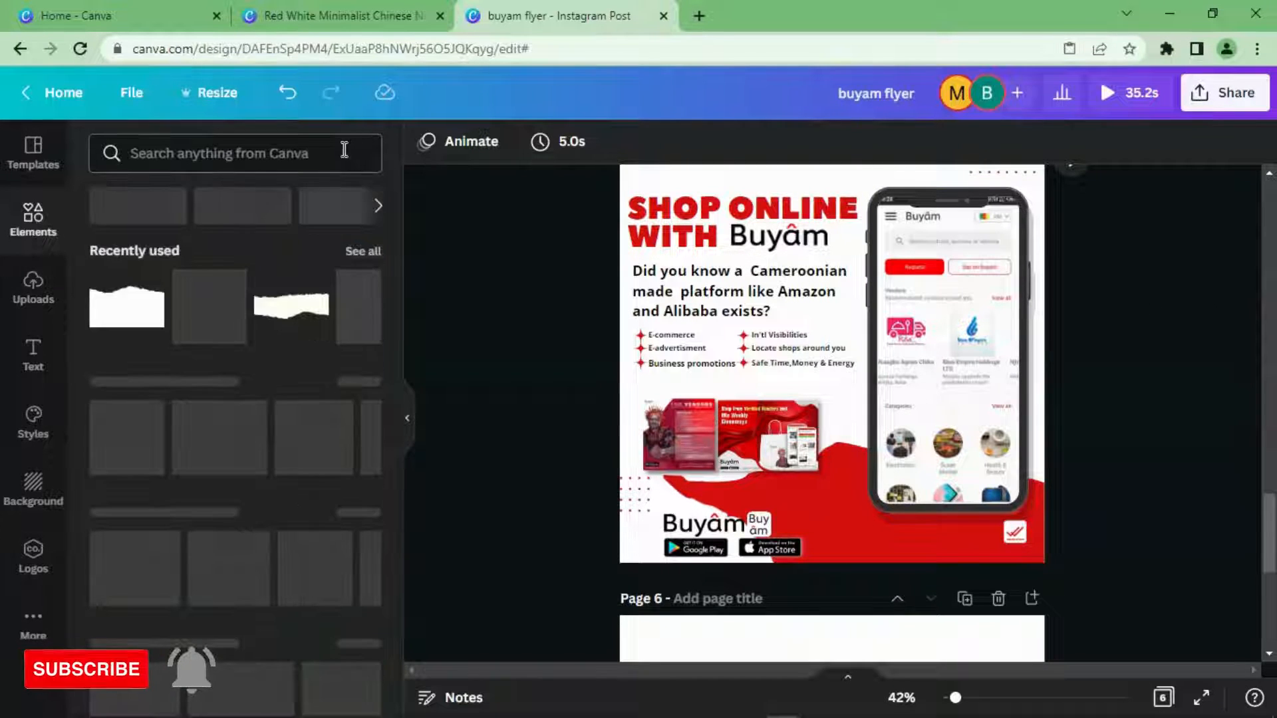
click(313, 151)
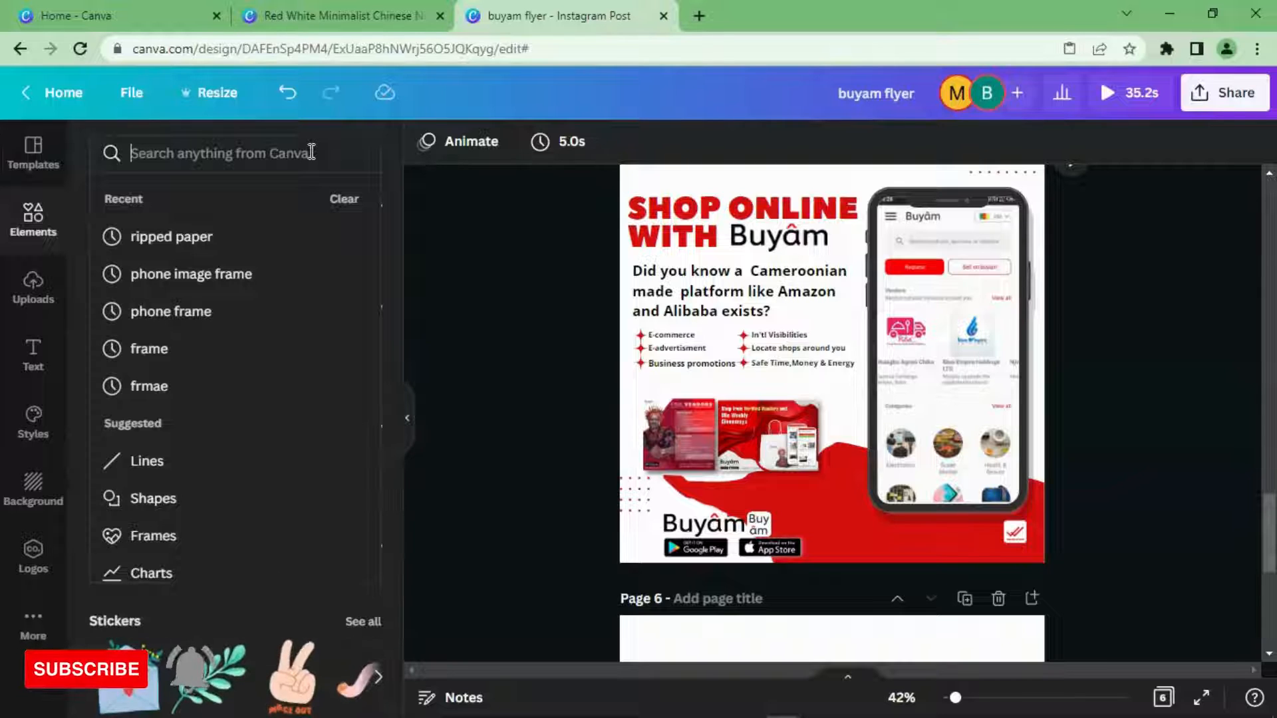
text(frame)
key(Return)
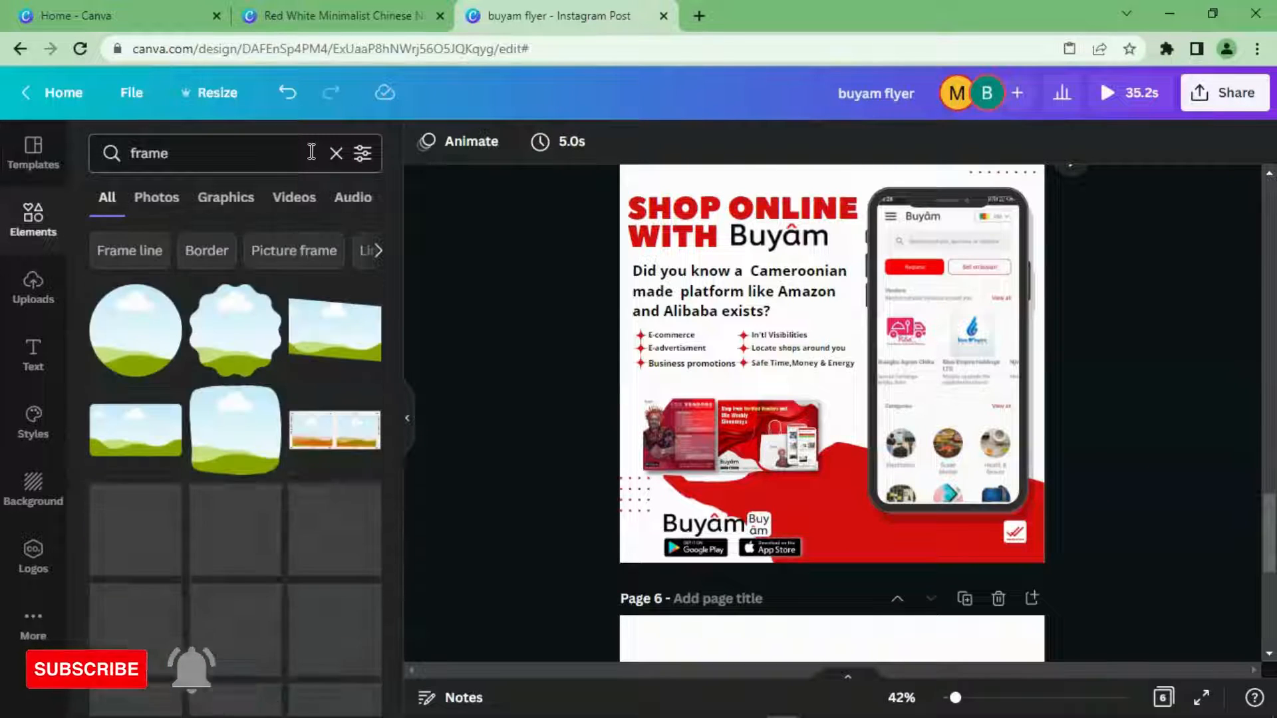
scroll(322, 389, down, 10)
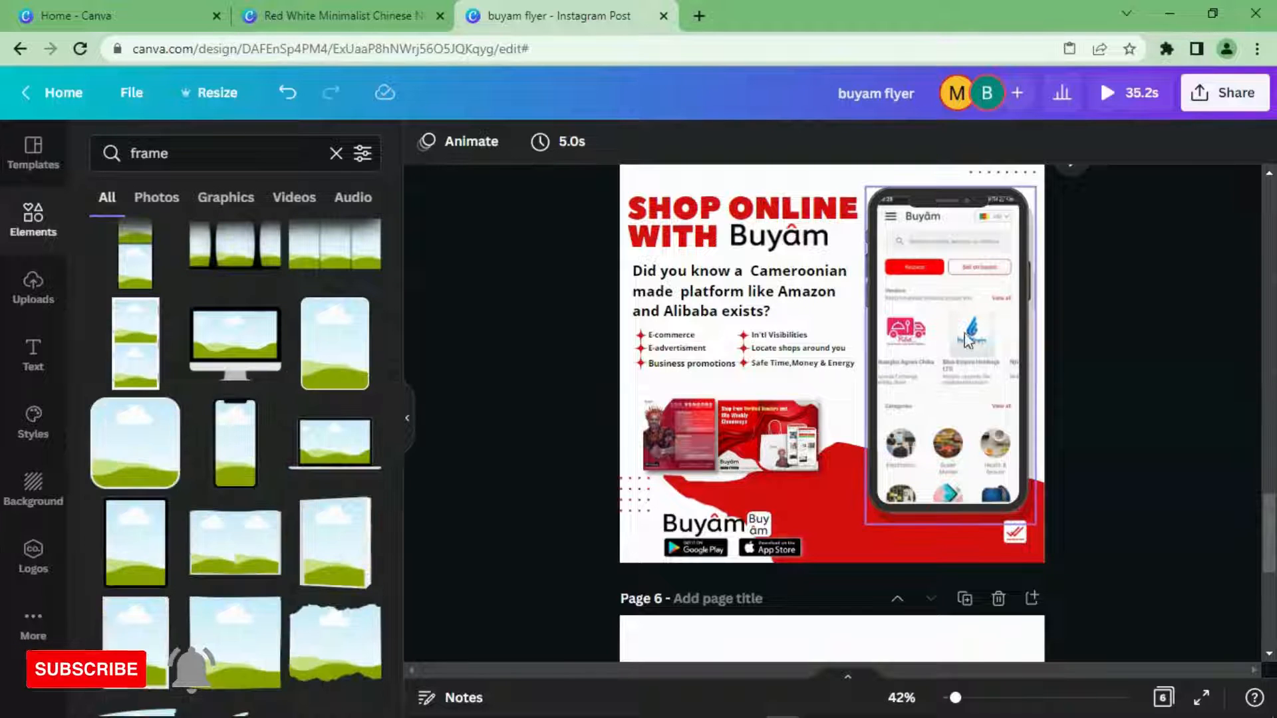
scroll(305, 450, down, 5)
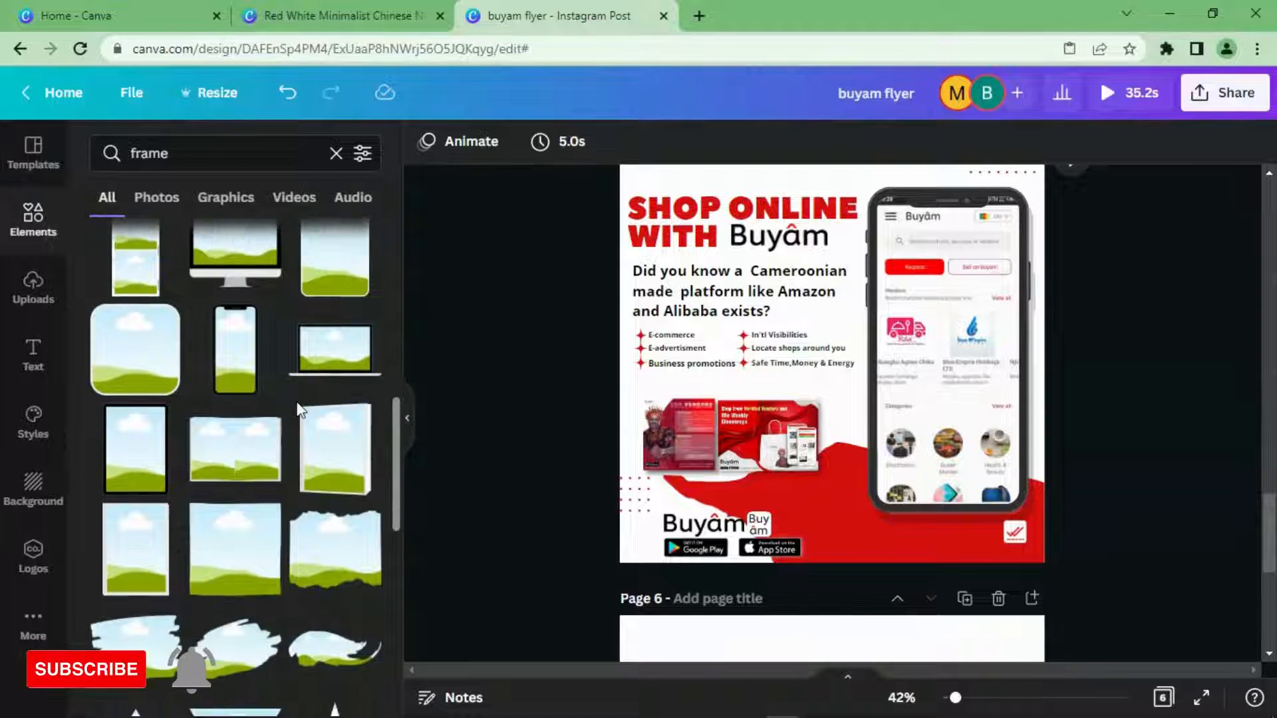
scroll(297, 395, up, 3)
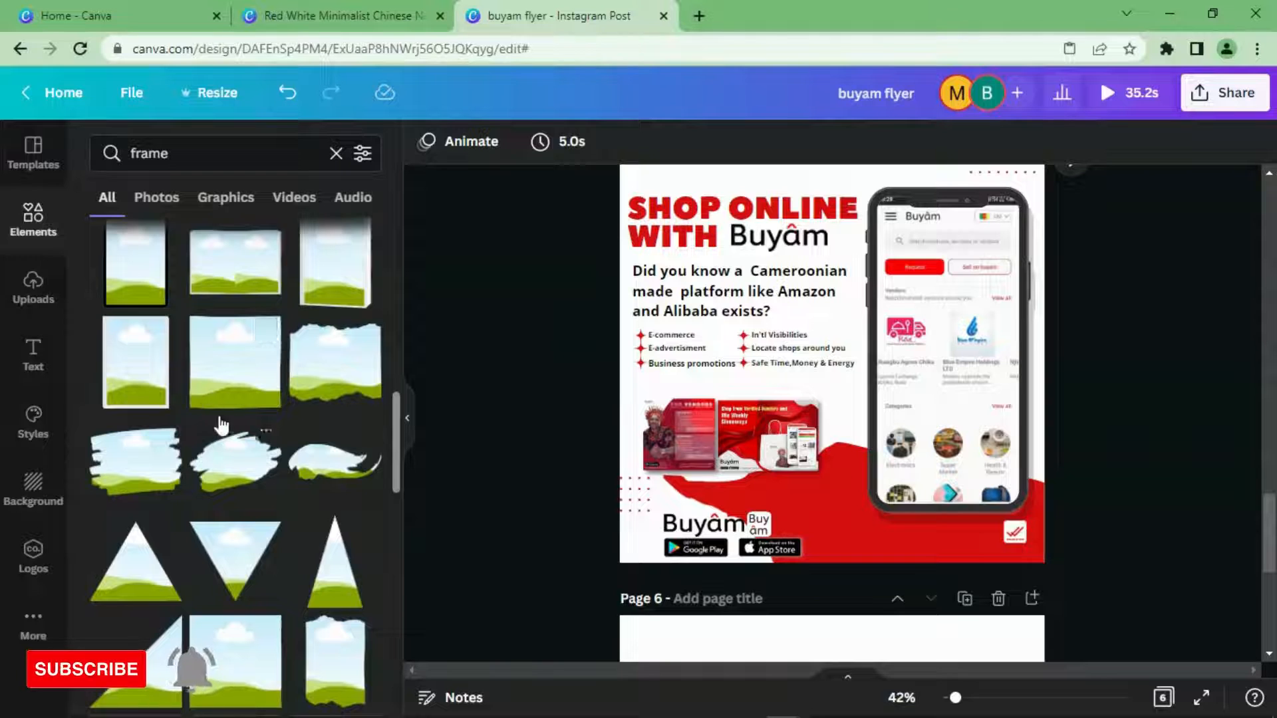
scroll(221, 424, up, 3)
- Add the black smartphone frame to page 6, removing the copy inserted on page 5
click(239, 336)
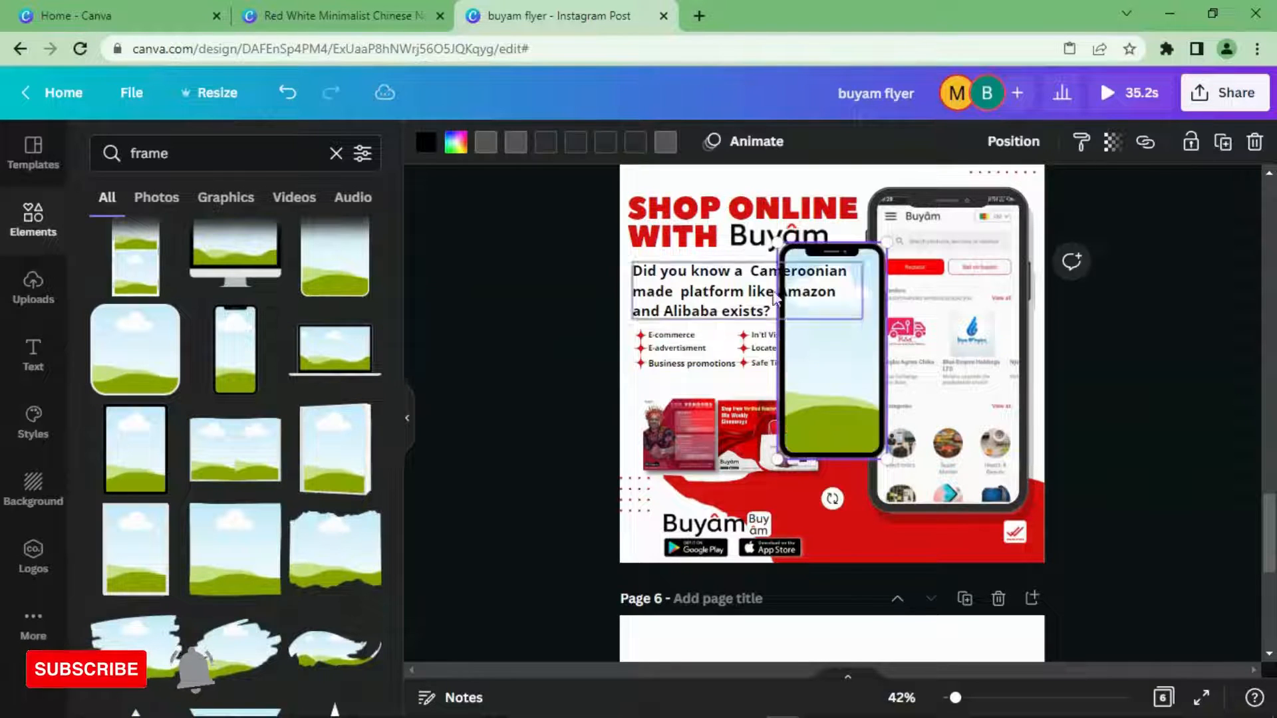
key(Delete)
scroll(889, 427, down, 5)
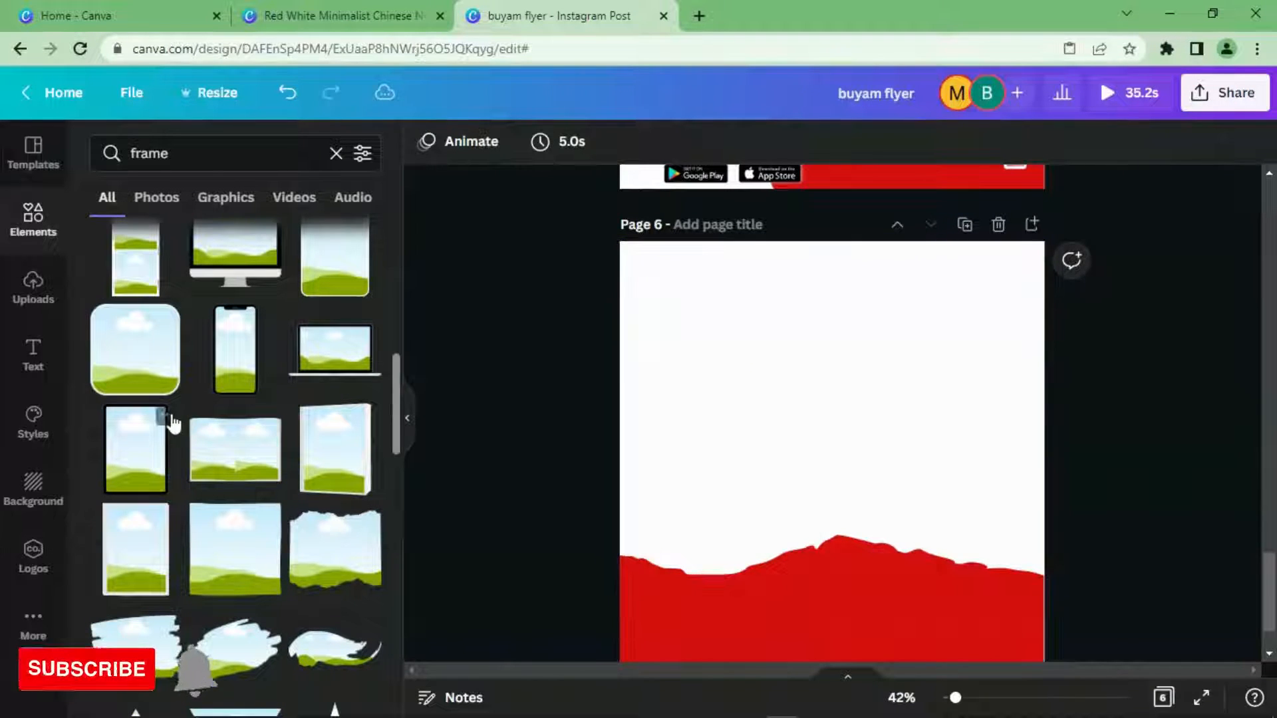
click(235, 349)
scroll(804, 462, down, 2)
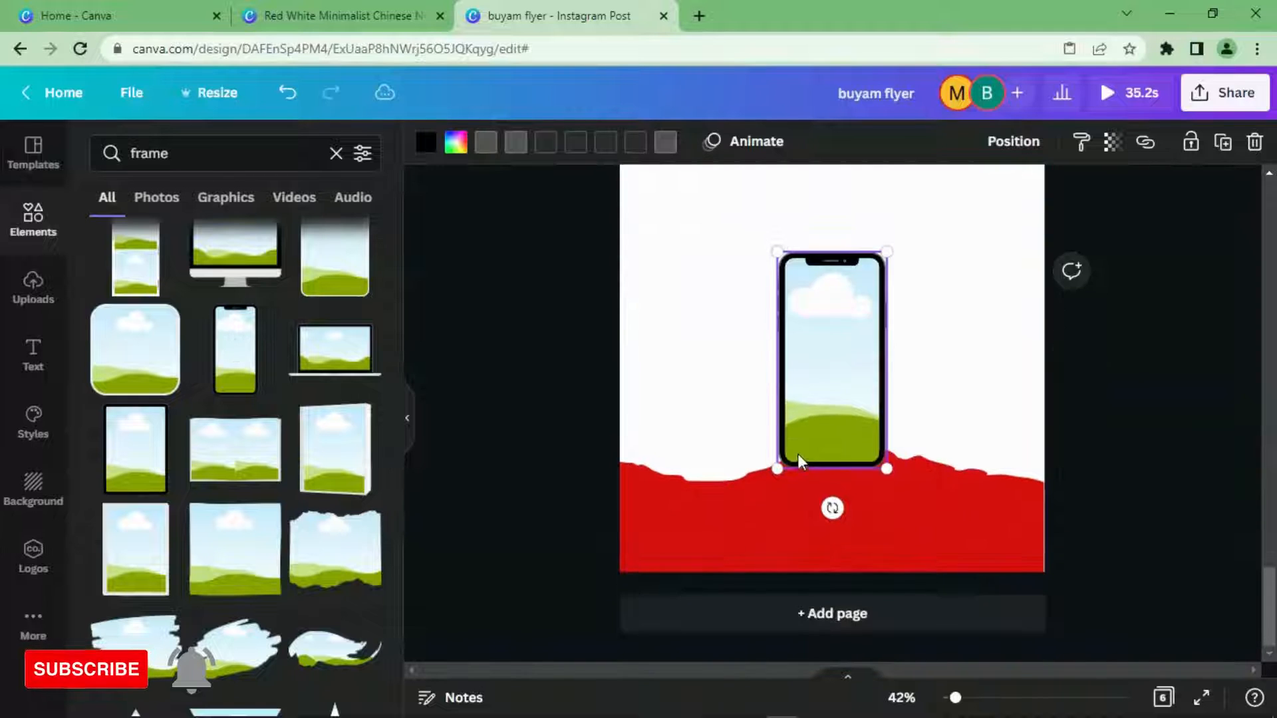
- Enlarge the smartphone frame and place it on the right side of page 6, overlapping the red torn paper like the phone on page 5
scroll(889, 425, up, 8)
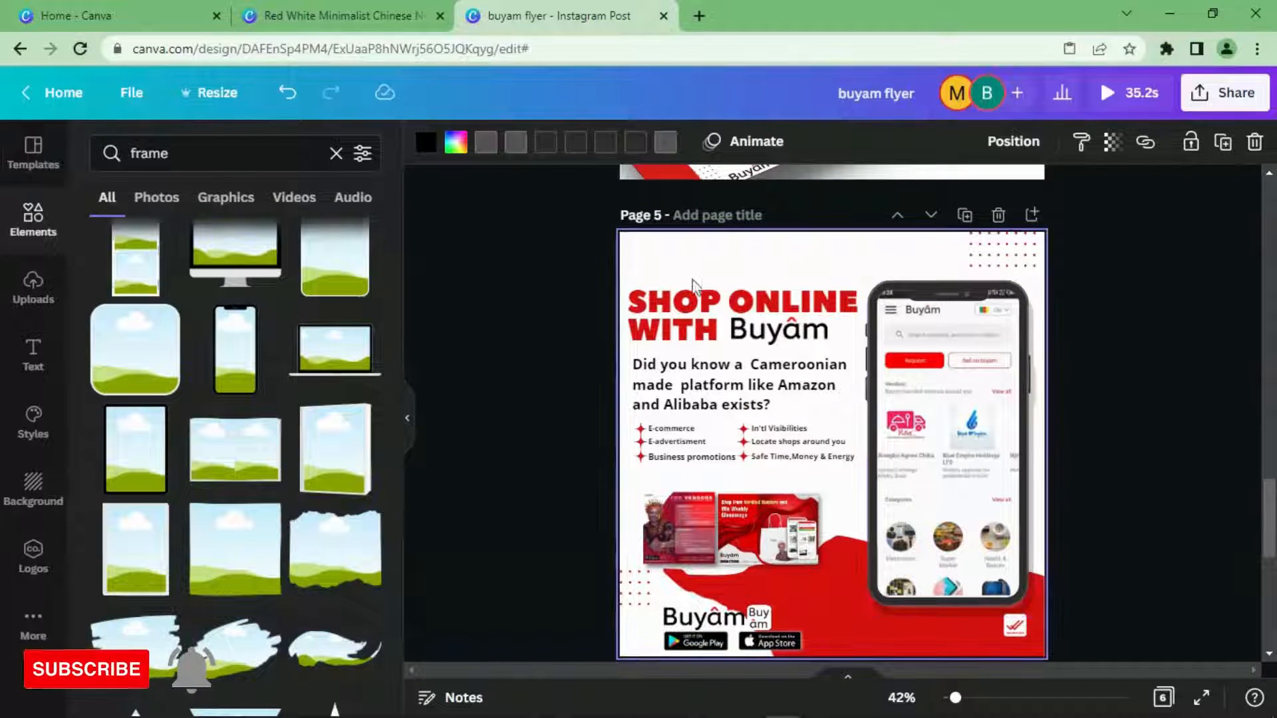
click(926, 304)
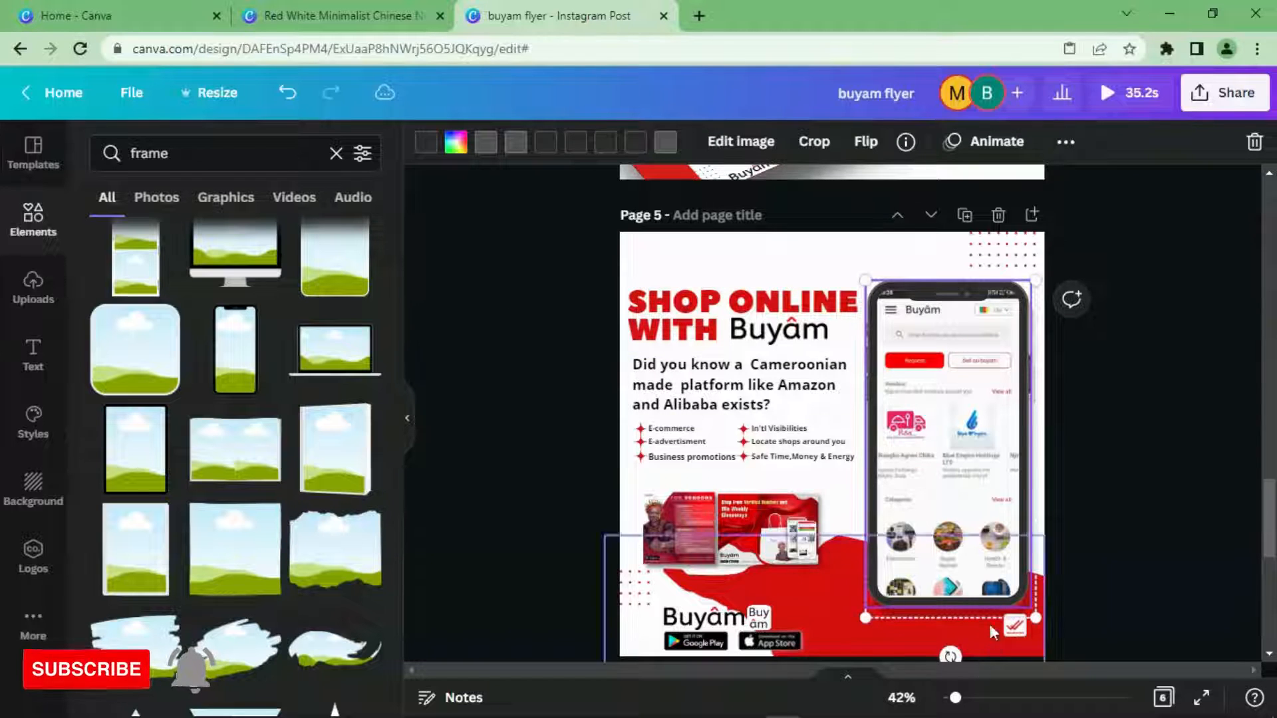
scroll(944, 542, down, 7)
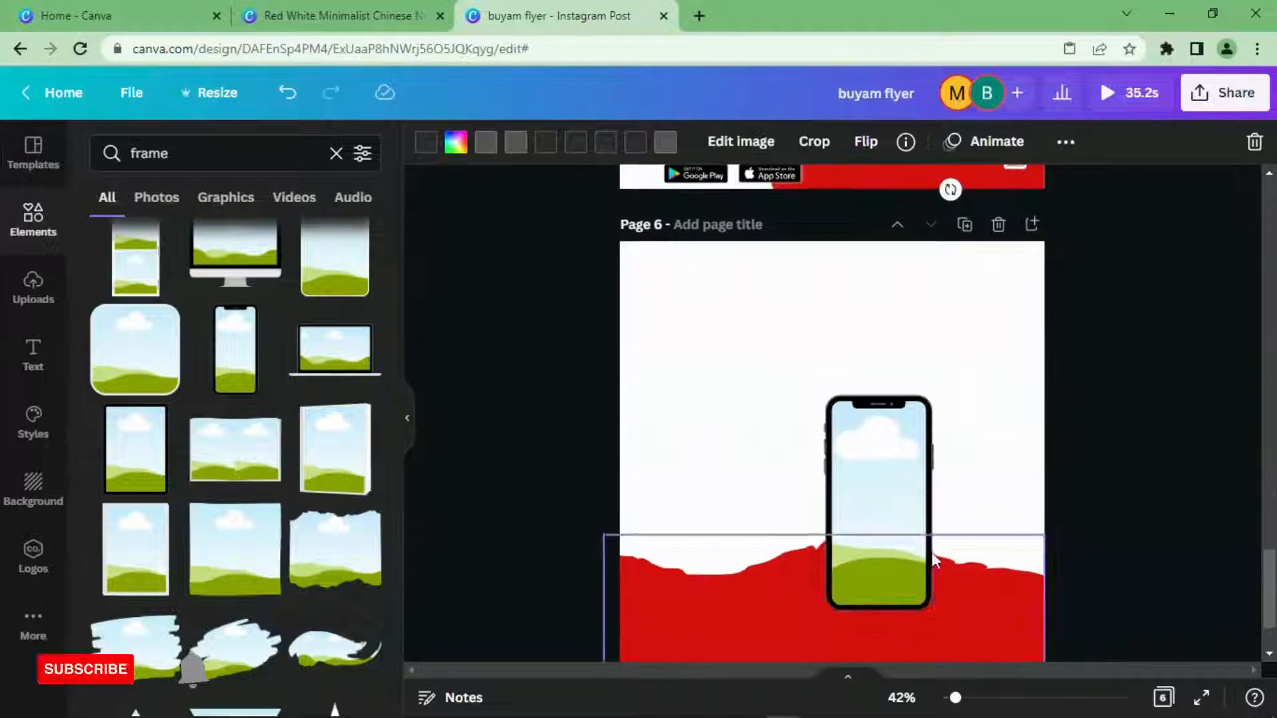
click(892, 497)
drag(822, 394, 773, 297)
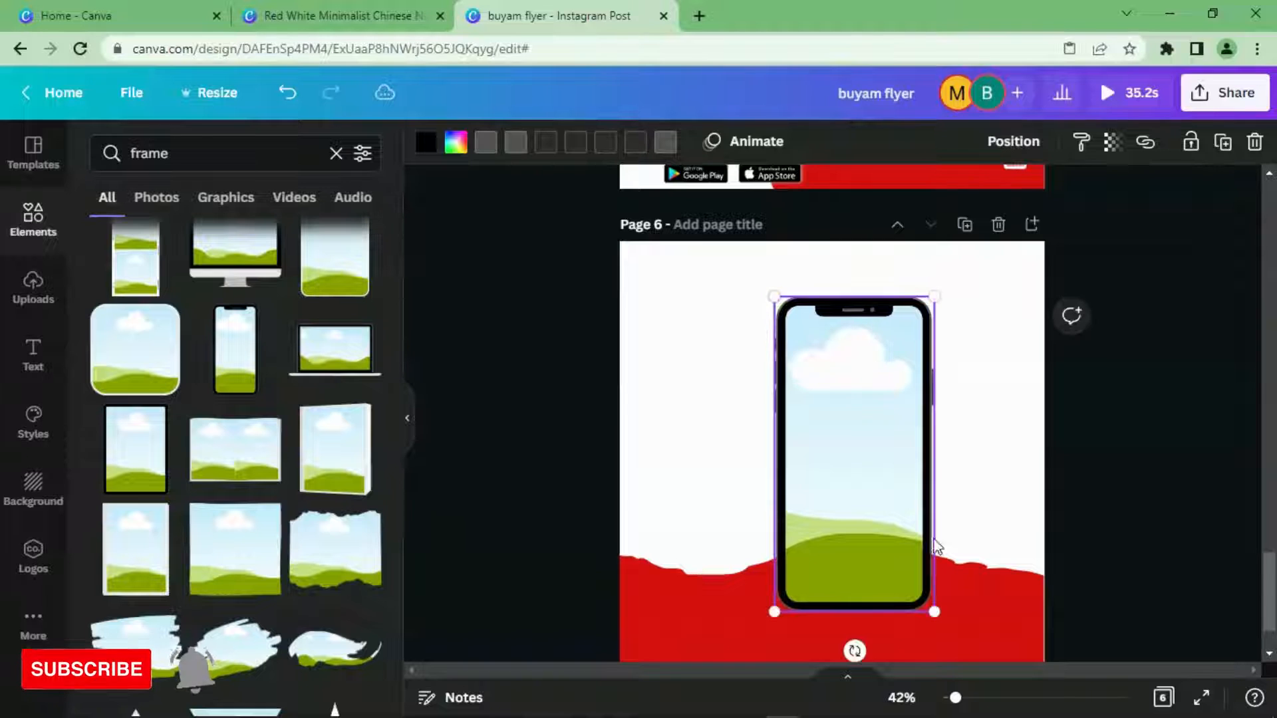
drag(934, 614, 953, 646)
scroll(1135, 548, down, 2)
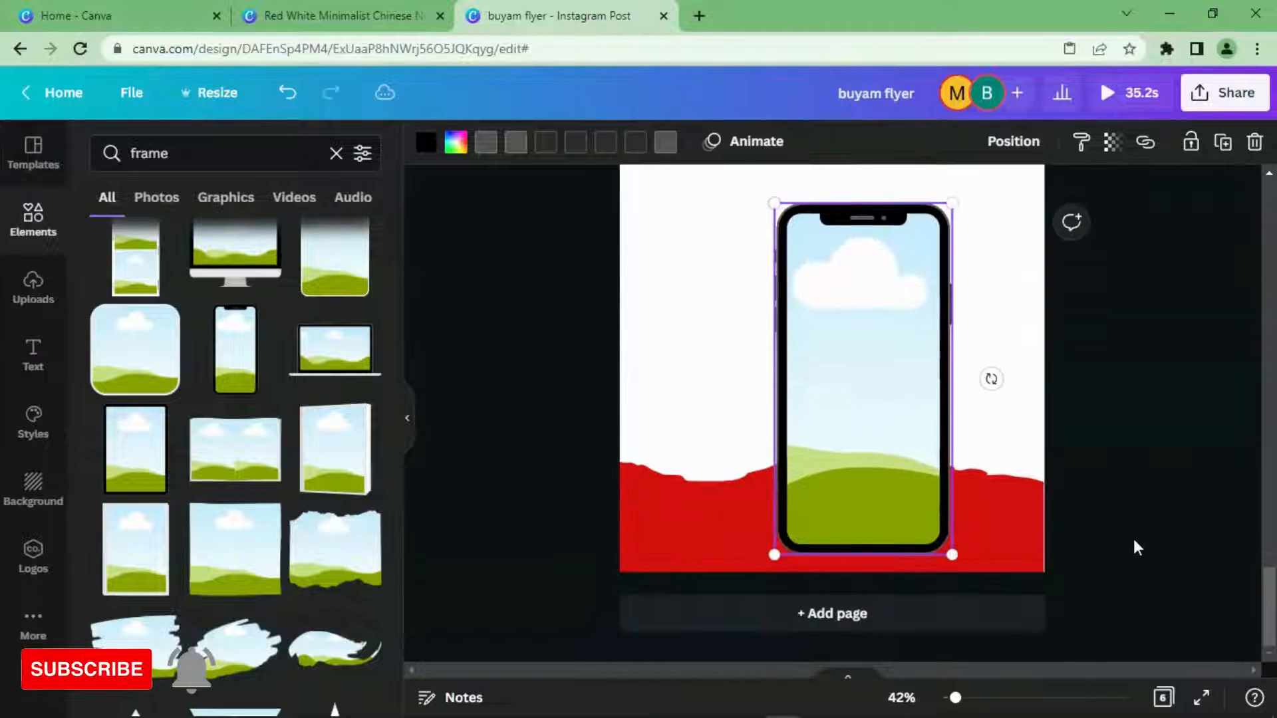
drag(854, 414, 918, 387)
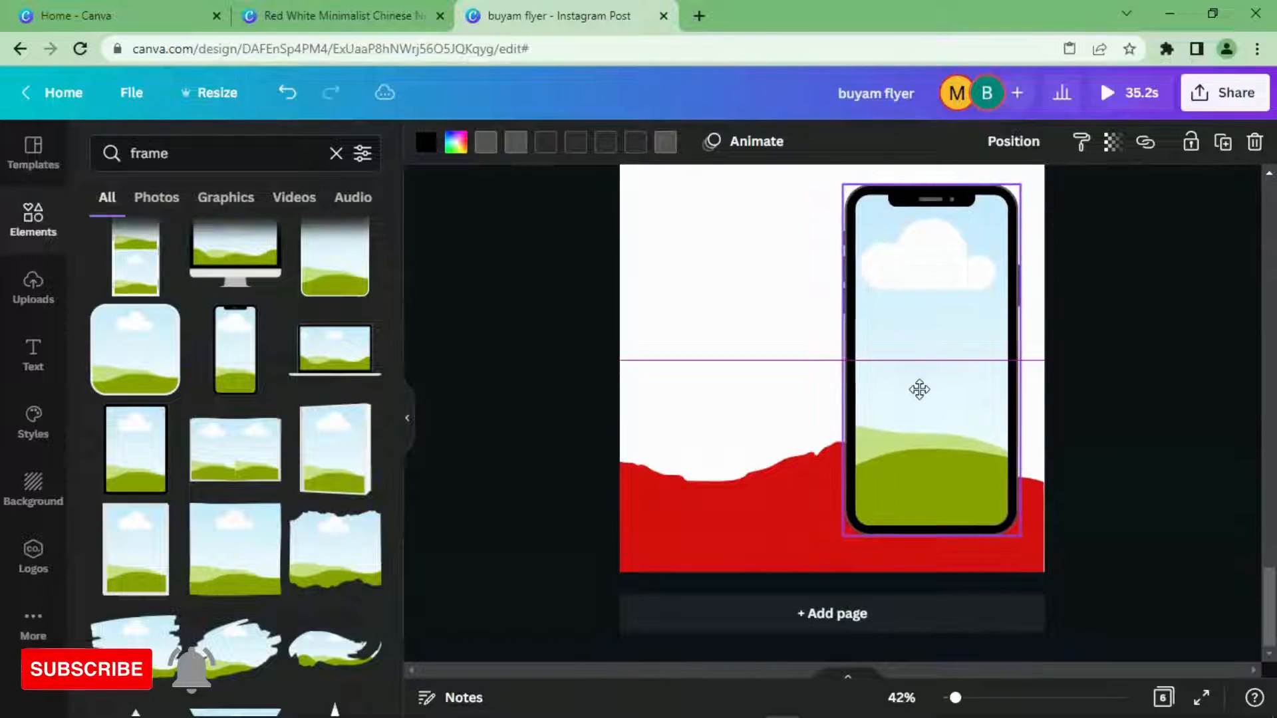
- Nudge the smartphone frame slightly up and to the left on page 6
scroll(1011, 429, up, 2)
scroll(1014, 436, down, 2)
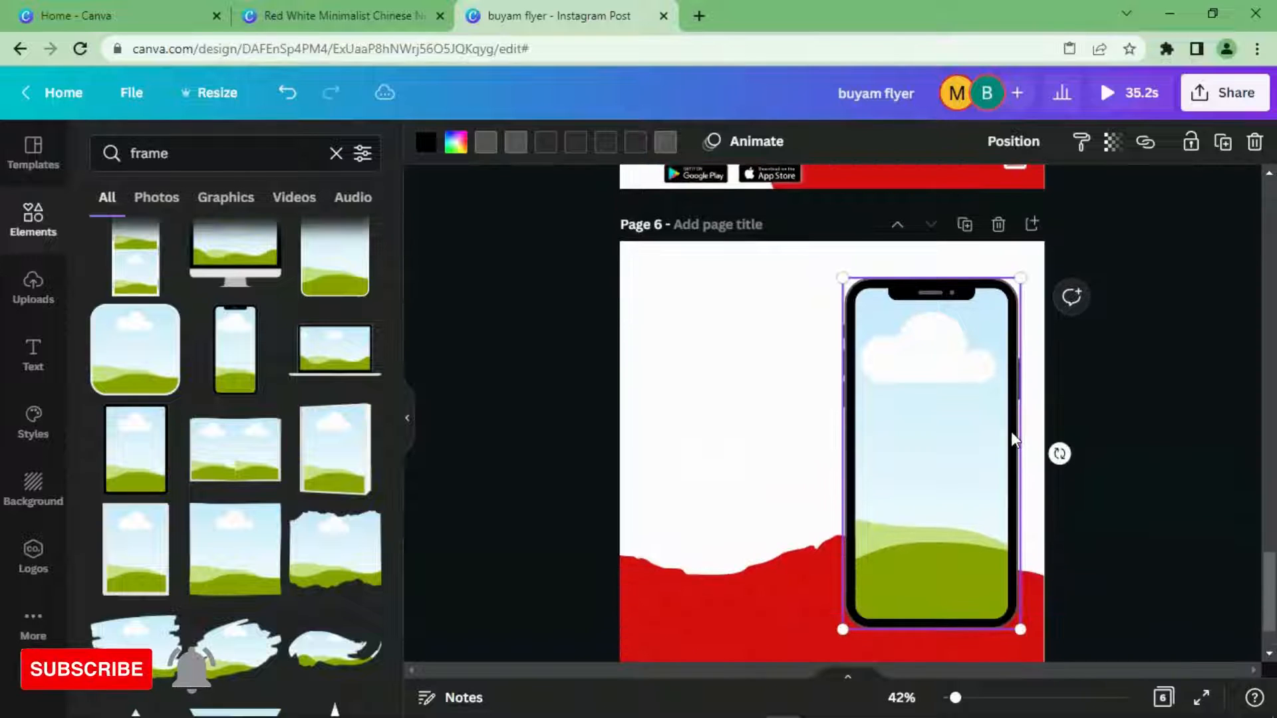
ctrl+scroll(1012, 439, down, 2)
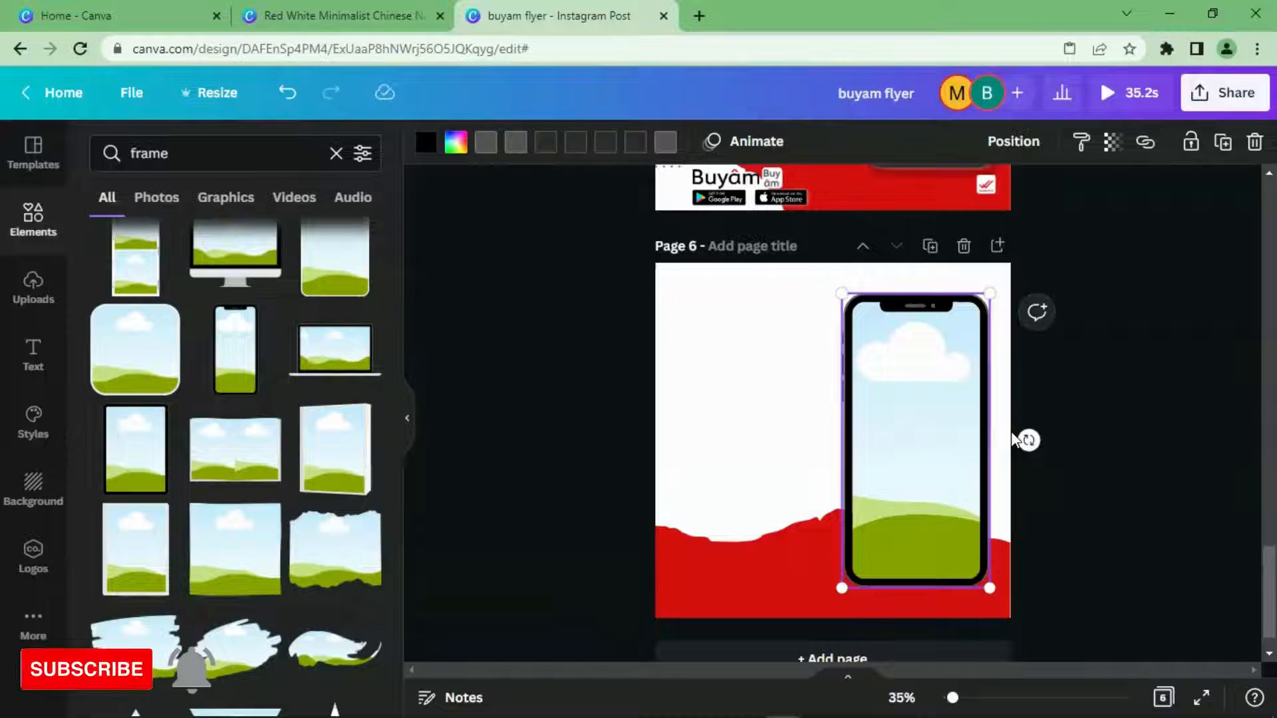
mouse_move(944, 394)
mouse_down()
mouse_move(944, 379)
mouse_move(939, 389)
mouse_up()
click(1101, 336)
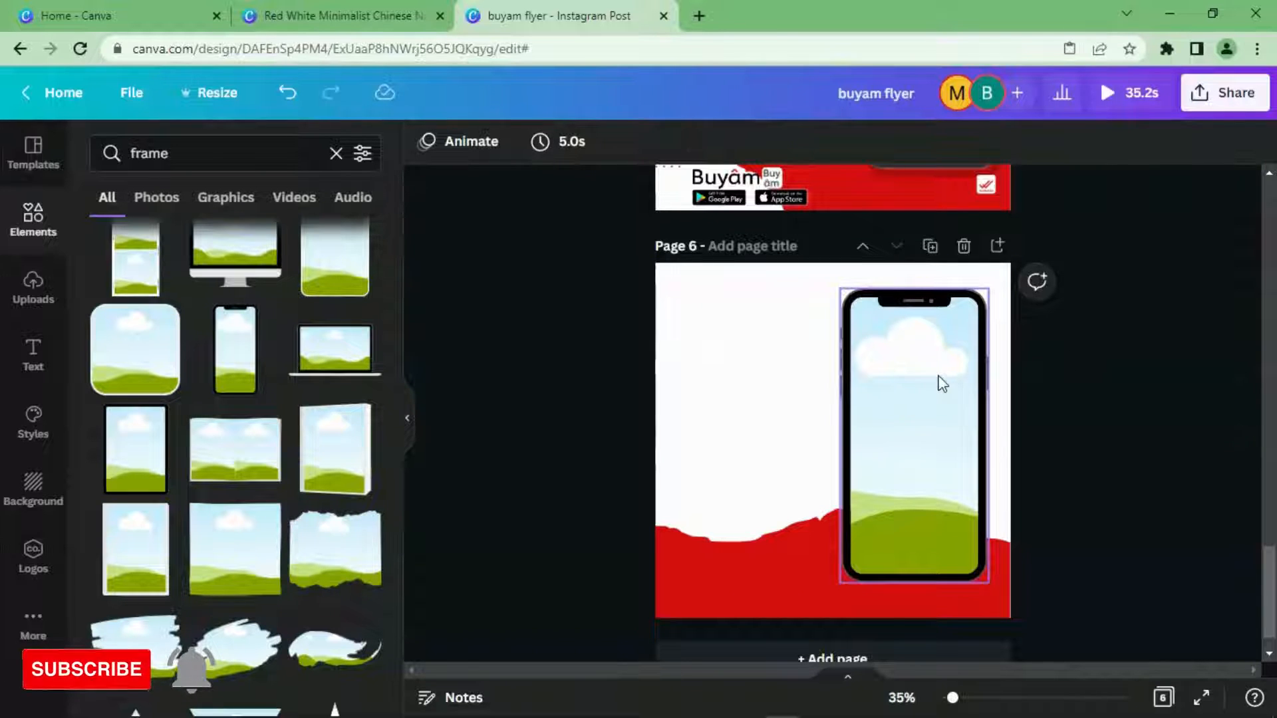
- Set the transparency of the smartphone frame on page 6 to 89
click(898, 362)
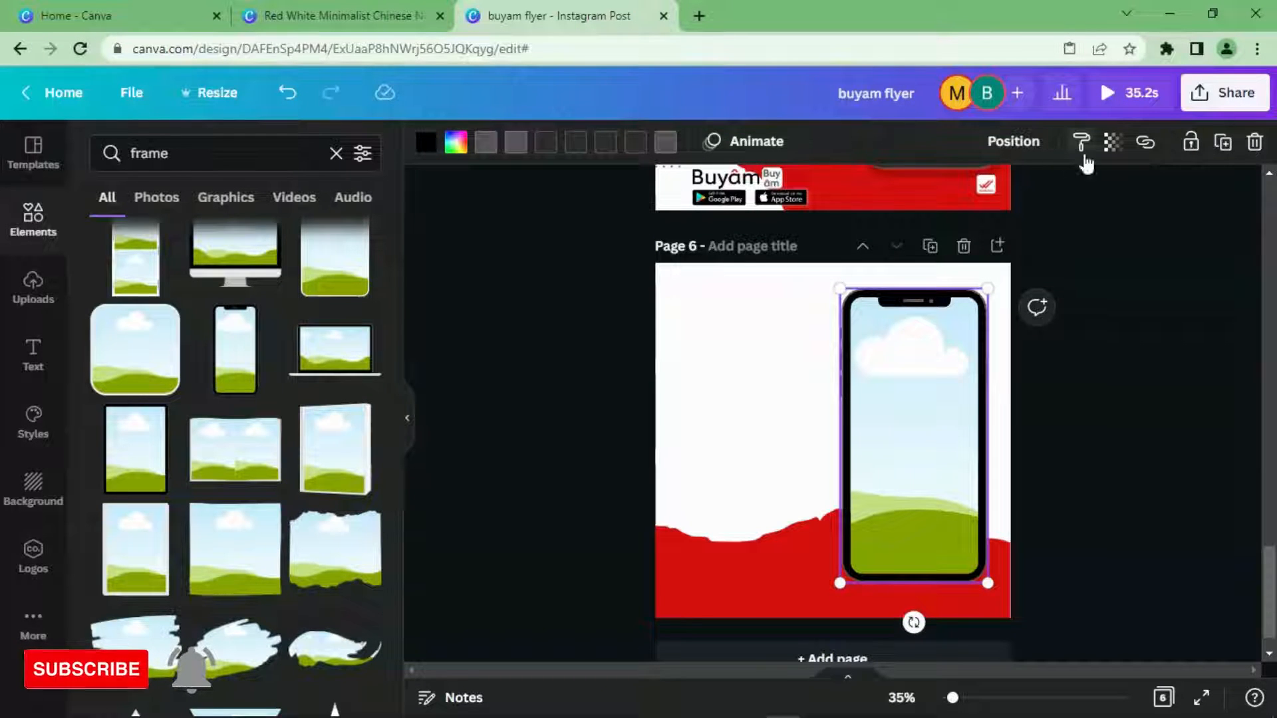
click(1109, 143)
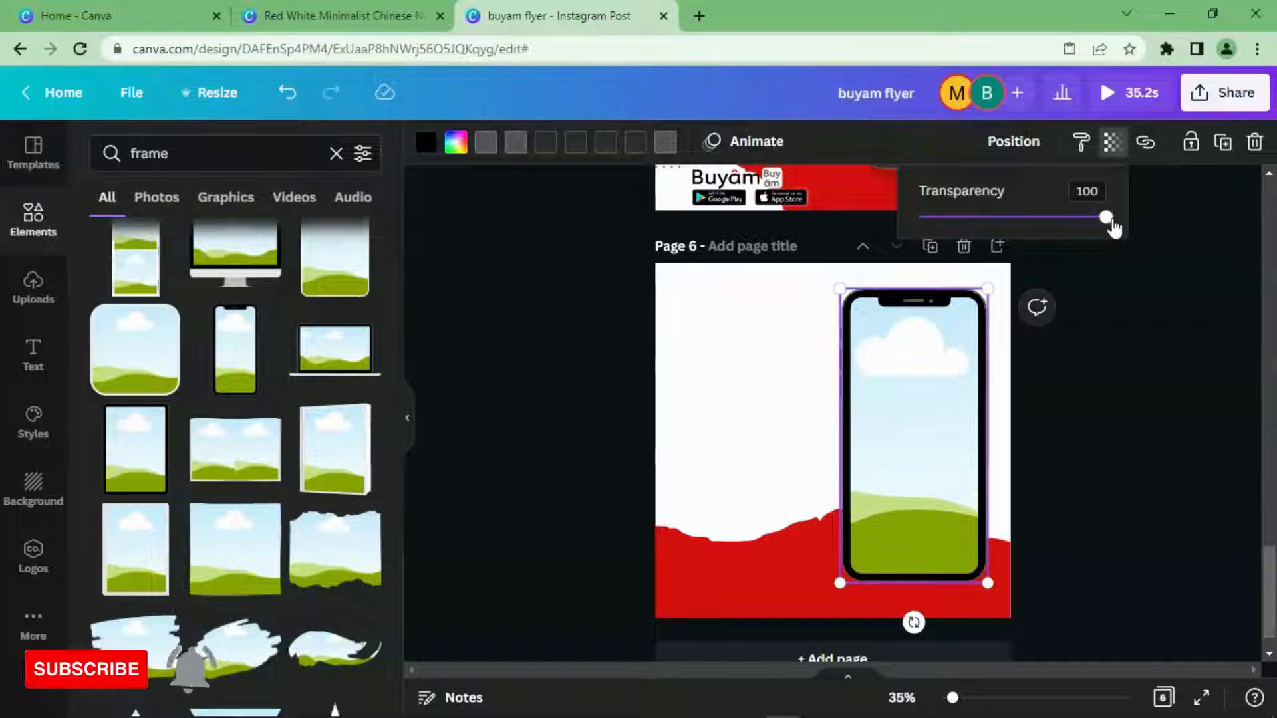
drag(1103, 221, 1086, 221)
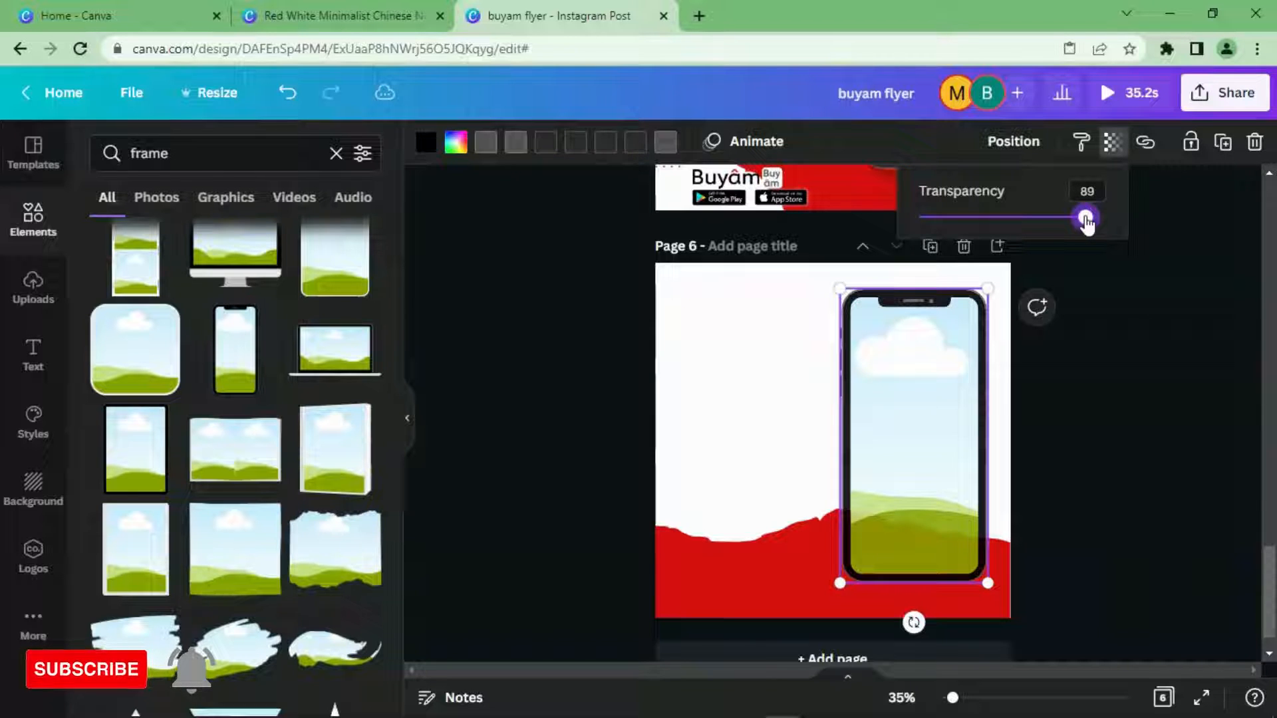
click(1224, 280)
click(1214, 277)
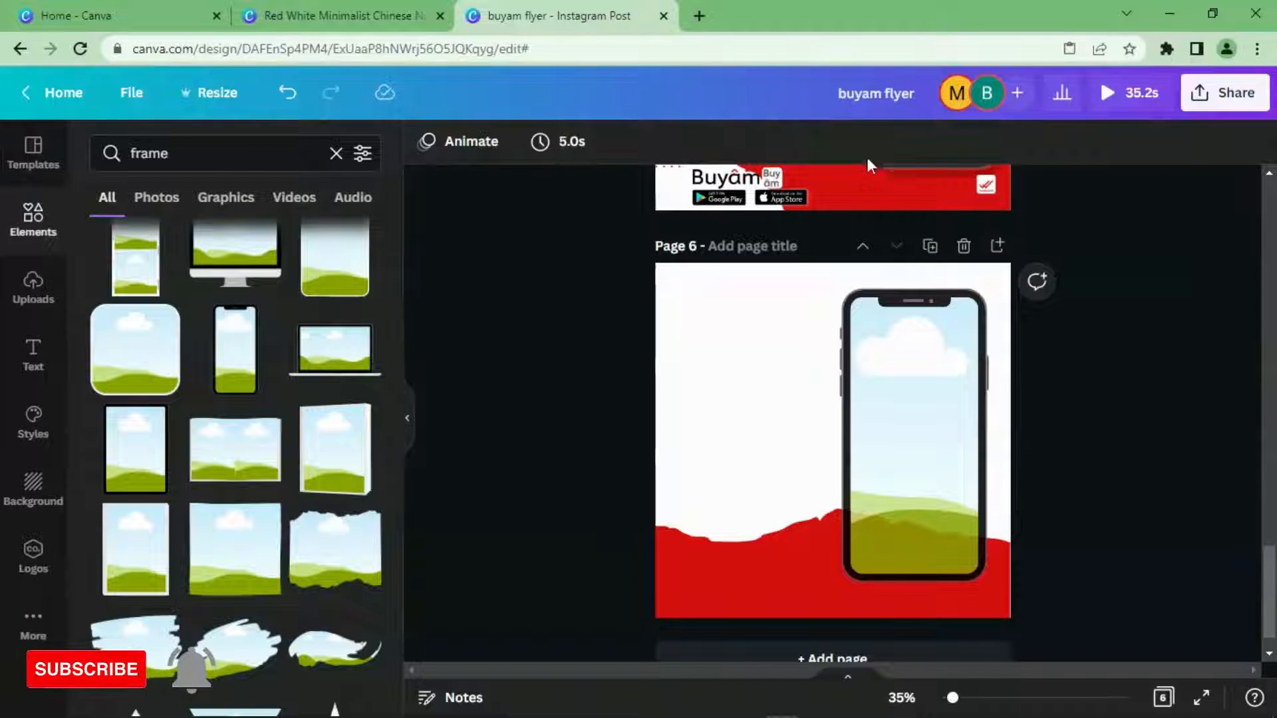
- Shrink the smartphone frame slightly from its upper-left corner, leaving more room above it on page 6
click(873, 328)
drag(840, 290, 848, 319)
click(619, 323)
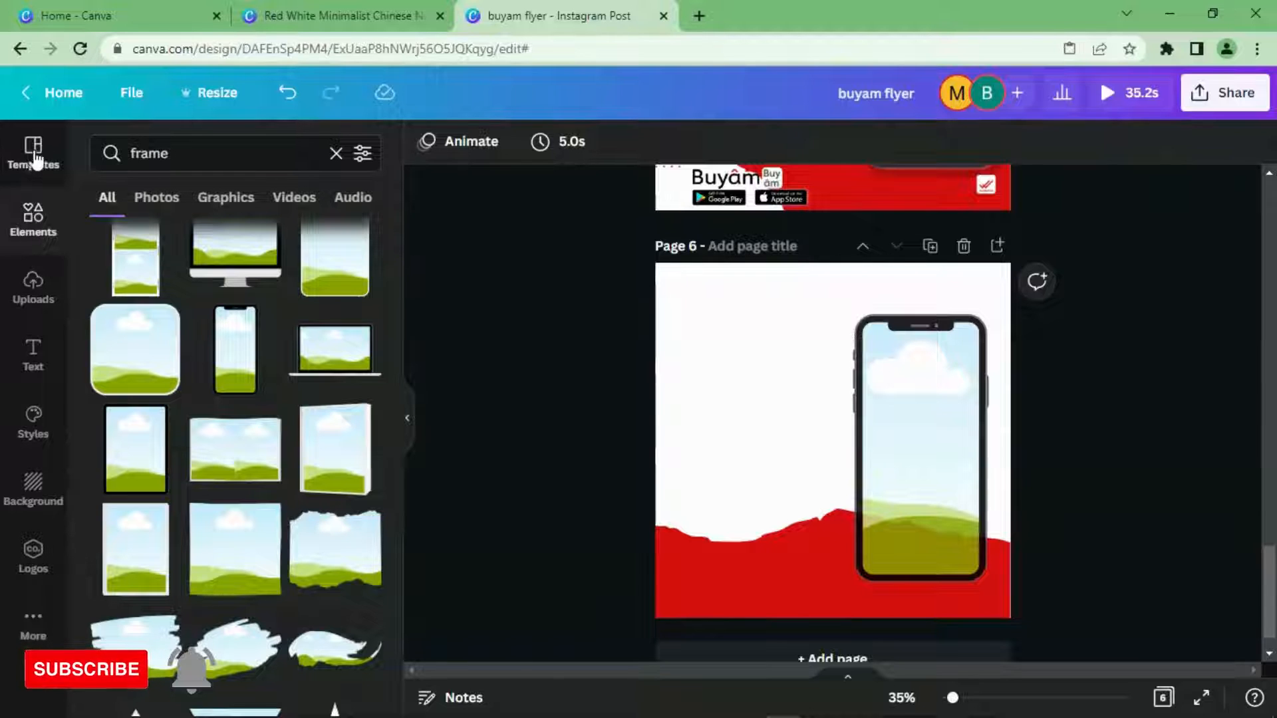
- Search the elements library for "dots" and add the rectangular dot grid to the white area of page 6
click(336, 154)
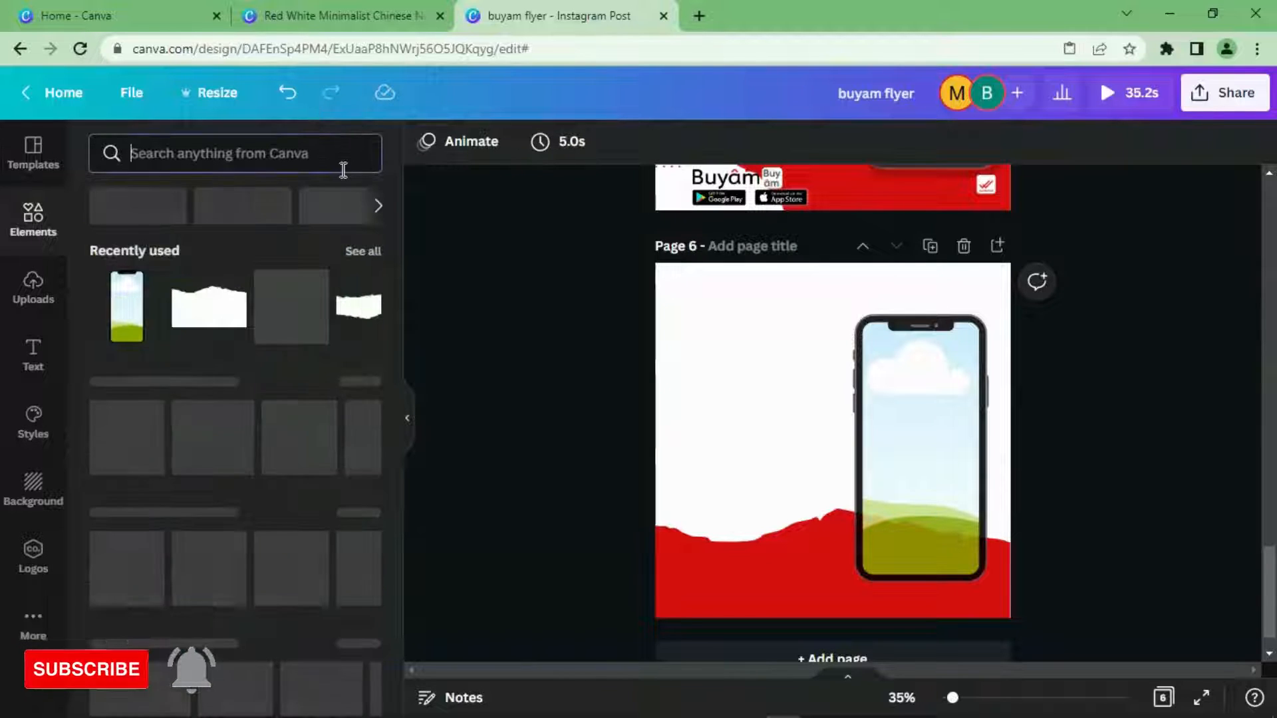
click(342, 168)
text(dot)
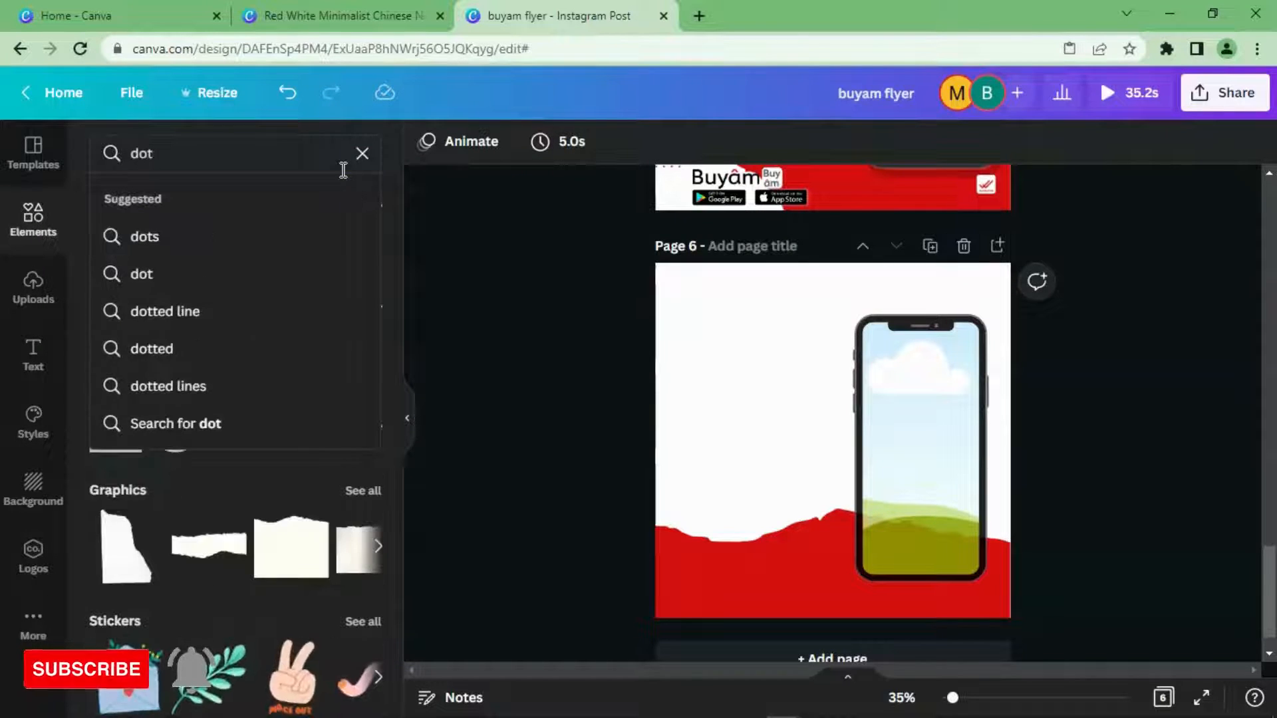
text(s)
key(Return)
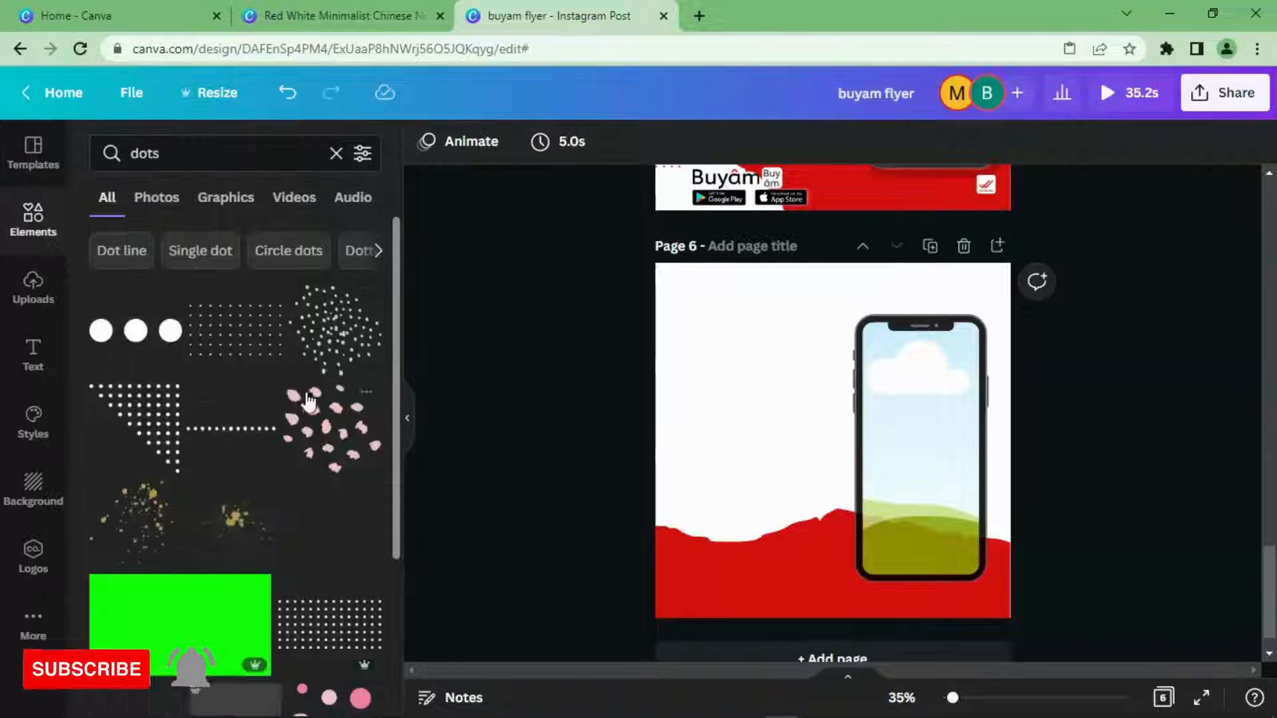
click(247, 339)
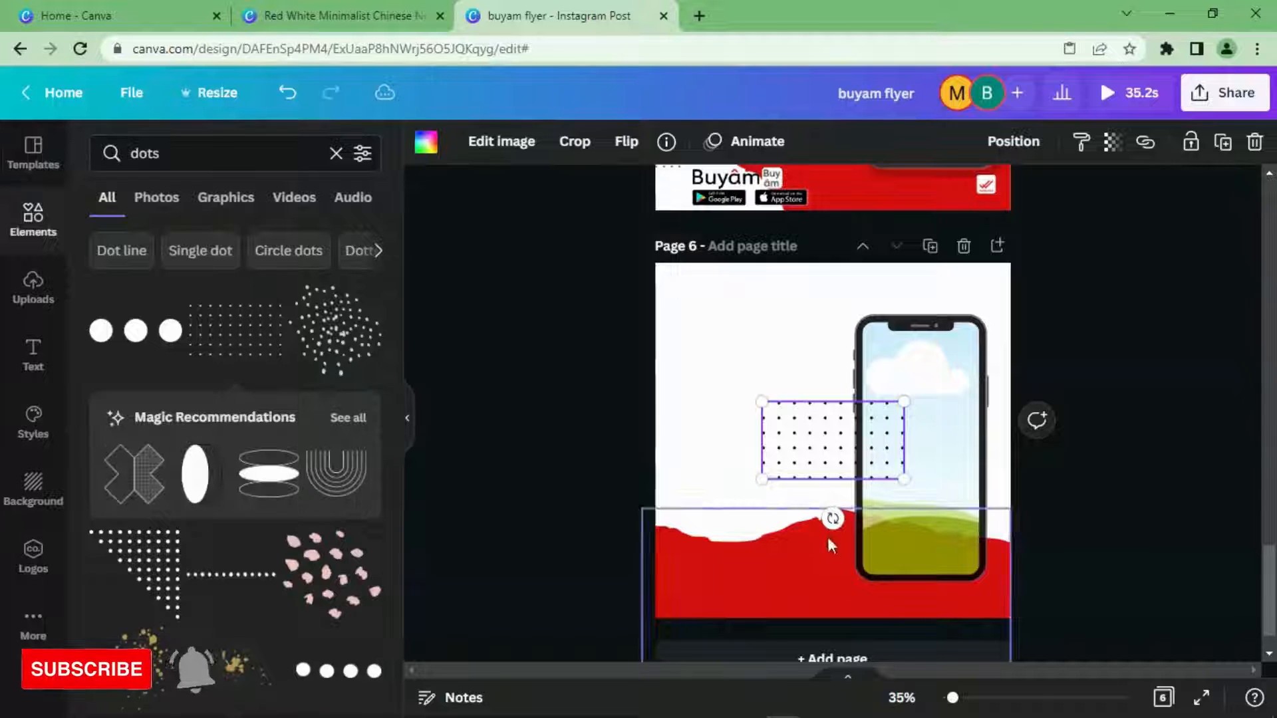
drag(841, 469, 810, 393)
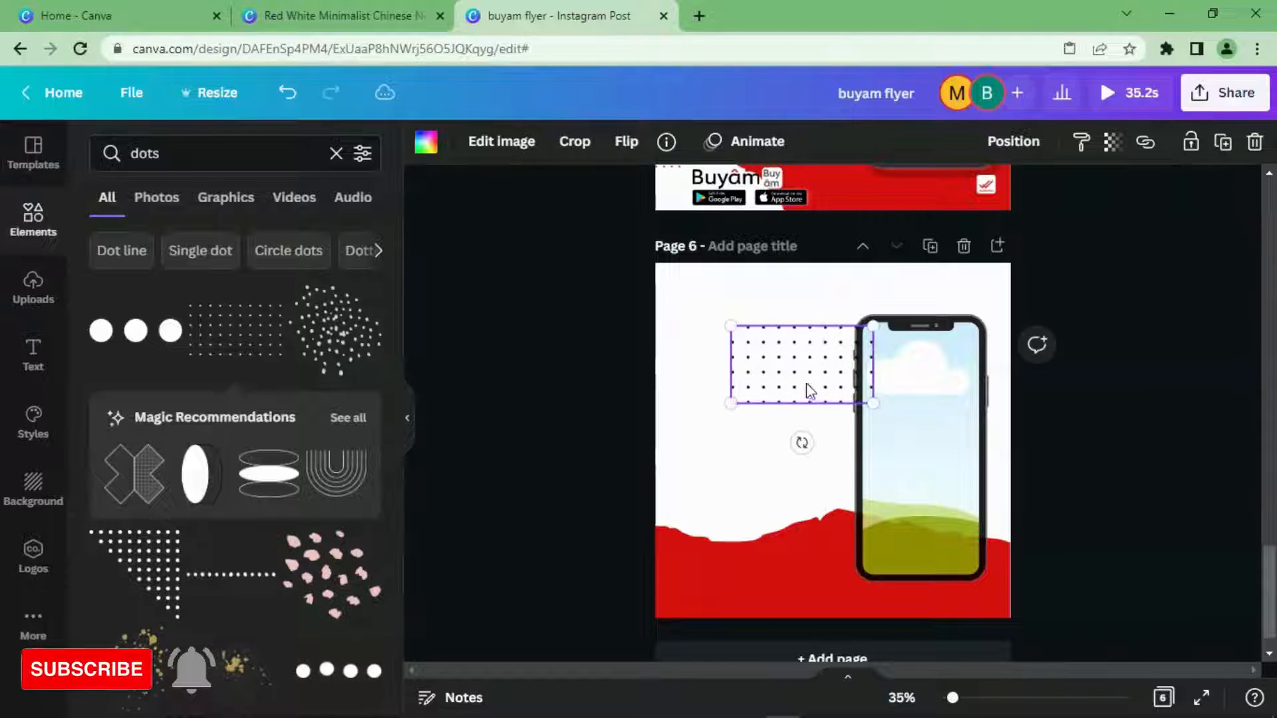
- Recolour the dot grid with the document's red and shrink it into the upper-right corner of page 6, like the dots on page 5
click(426, 142)
click(309, 238)
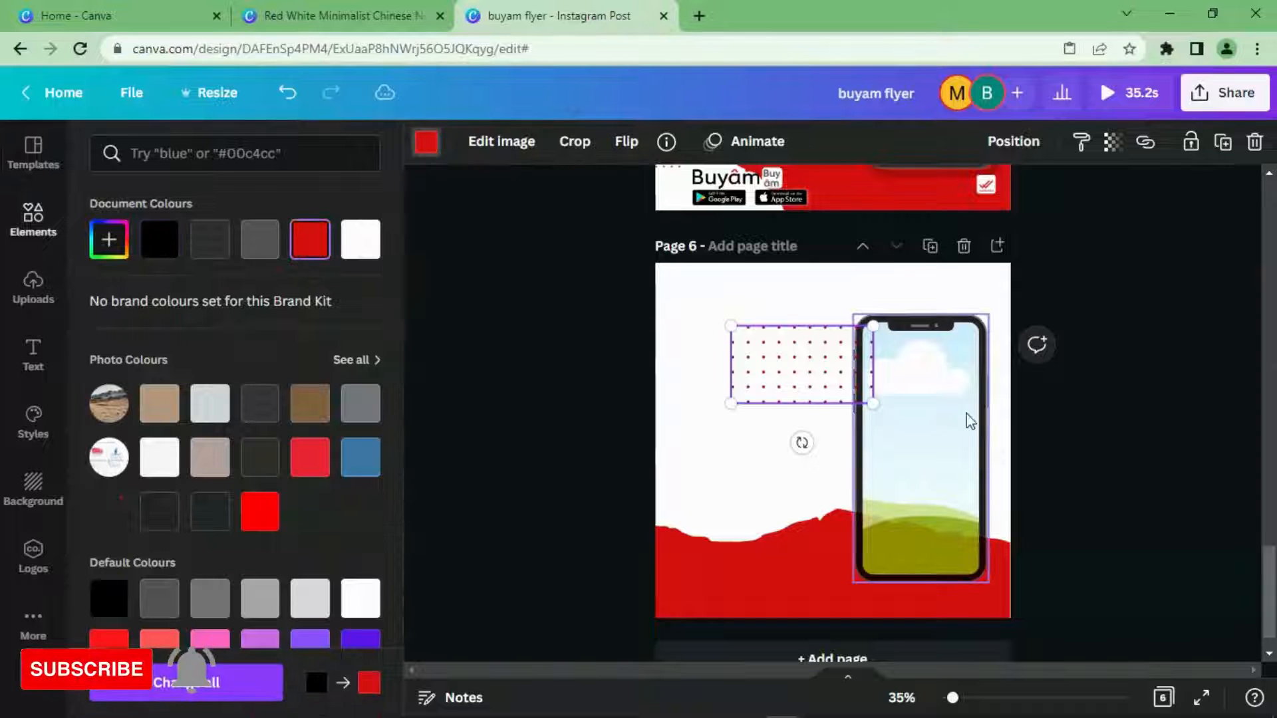
scroll(971, 421, up, 4)
scroll(959, 346, up, 3)
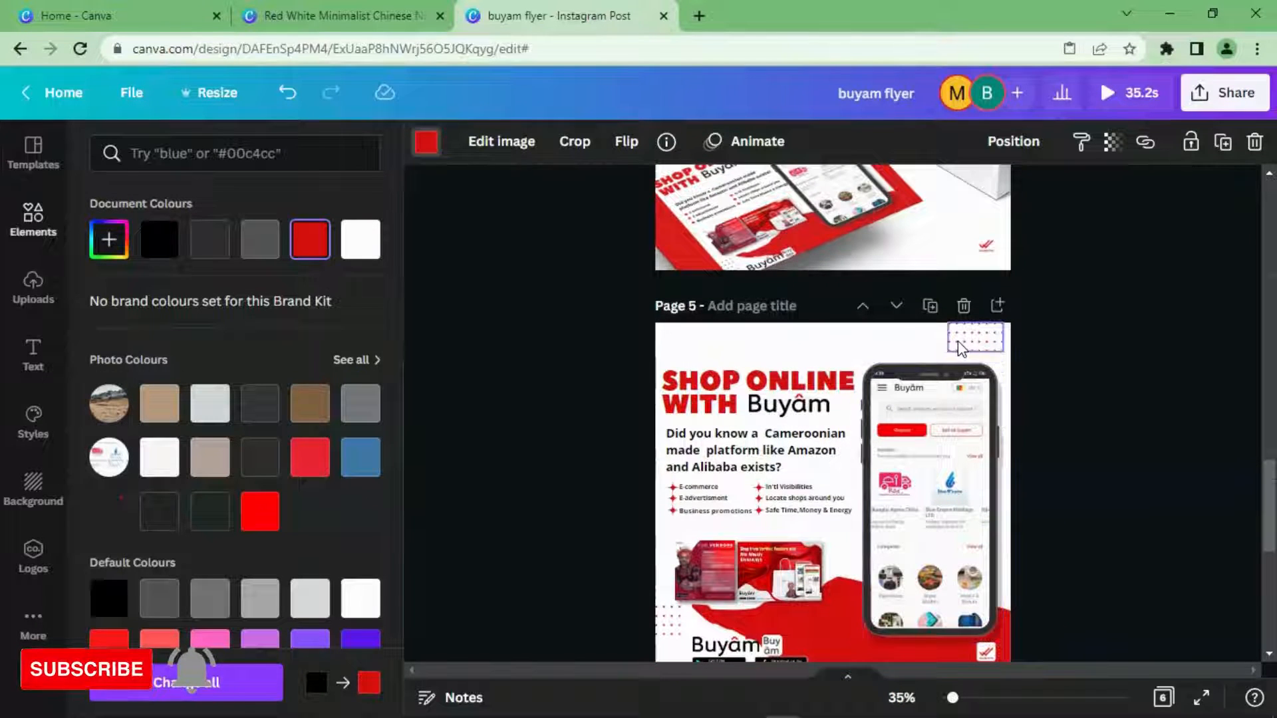
scroll(955, 361, down, 7)
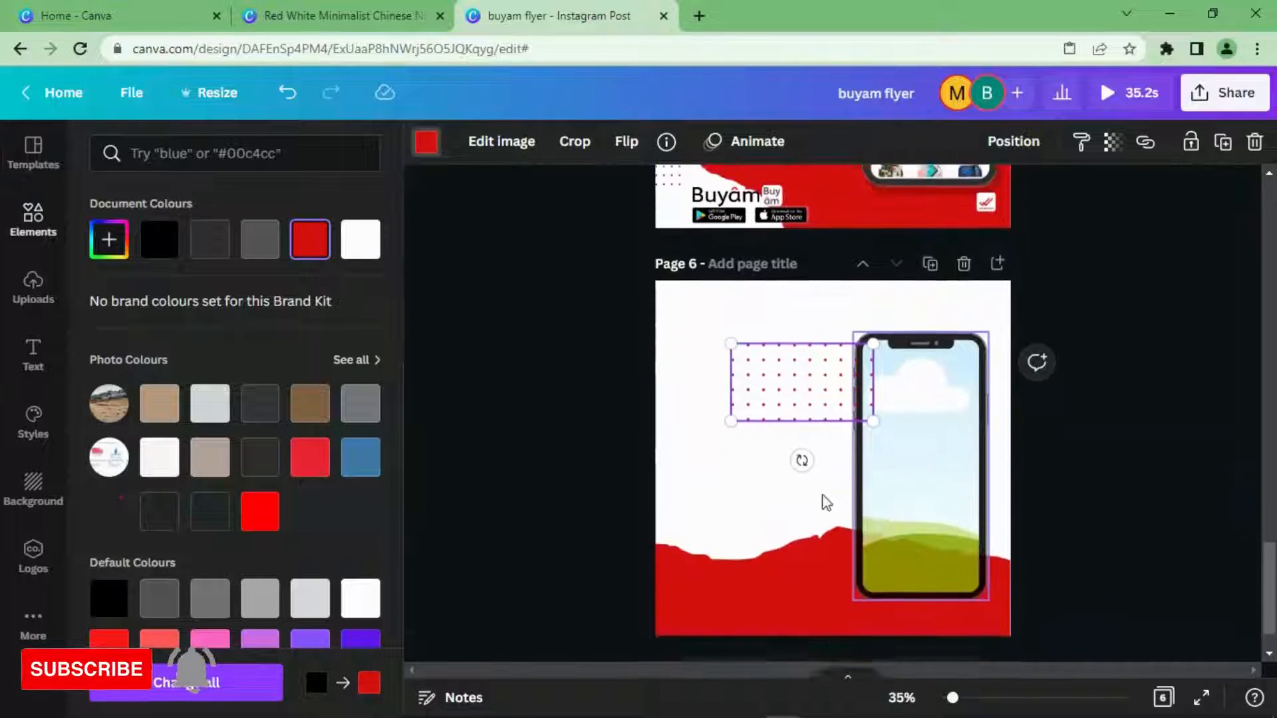
drag(873, 403, 985, 288)
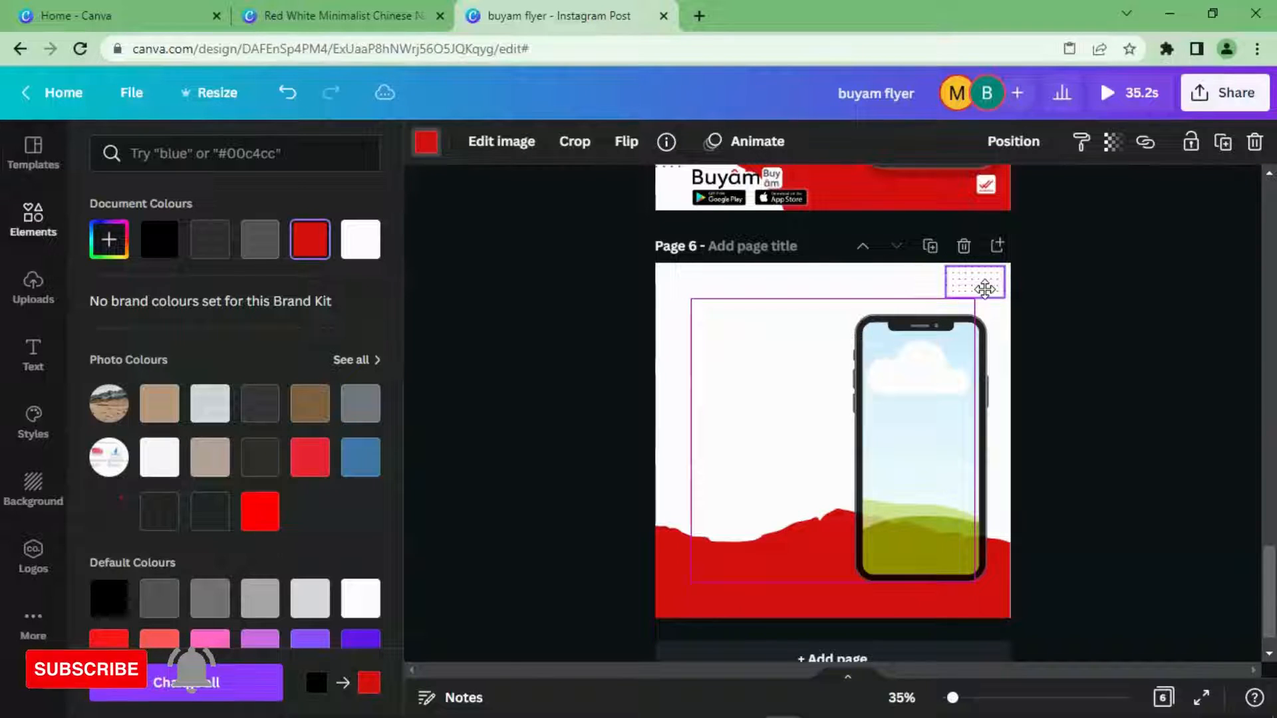
drag(983, 288, 980, 288)
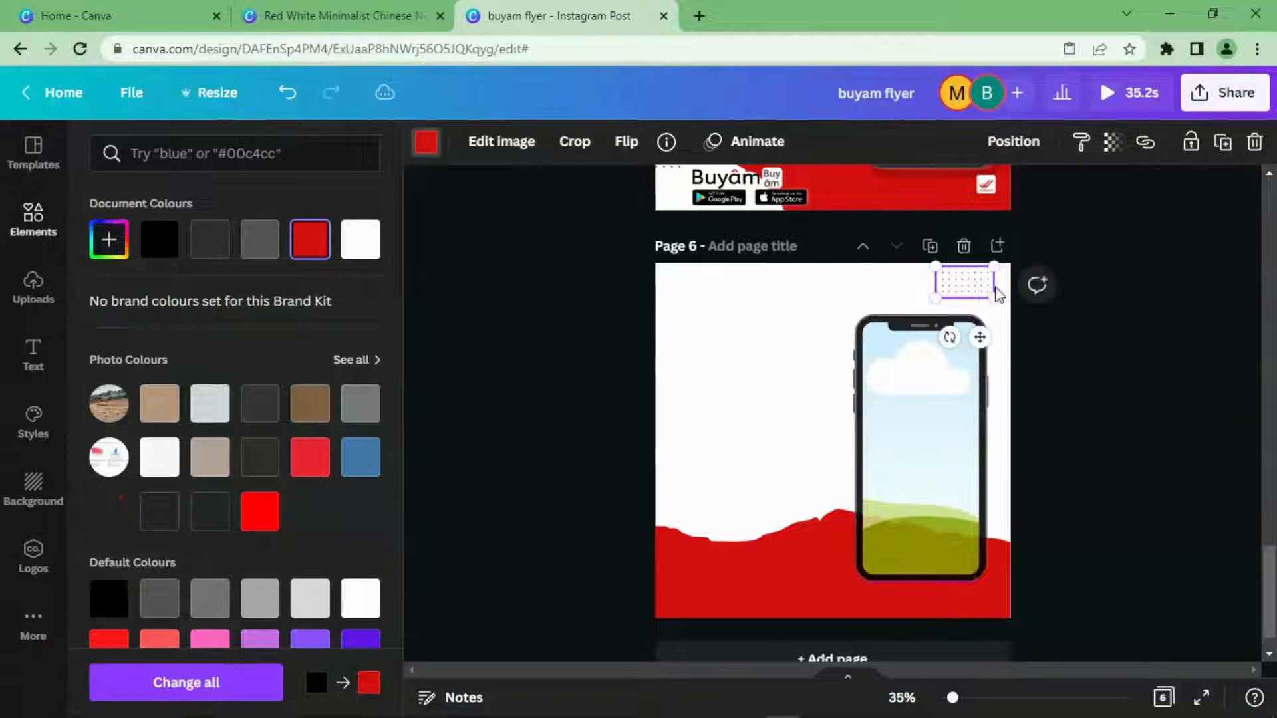
- Reduce the red dot grid a little more and shift it slightly left above the smartphone frame
drag(952, 702, 982, 698)
drag(911, 677, 1042, 677)
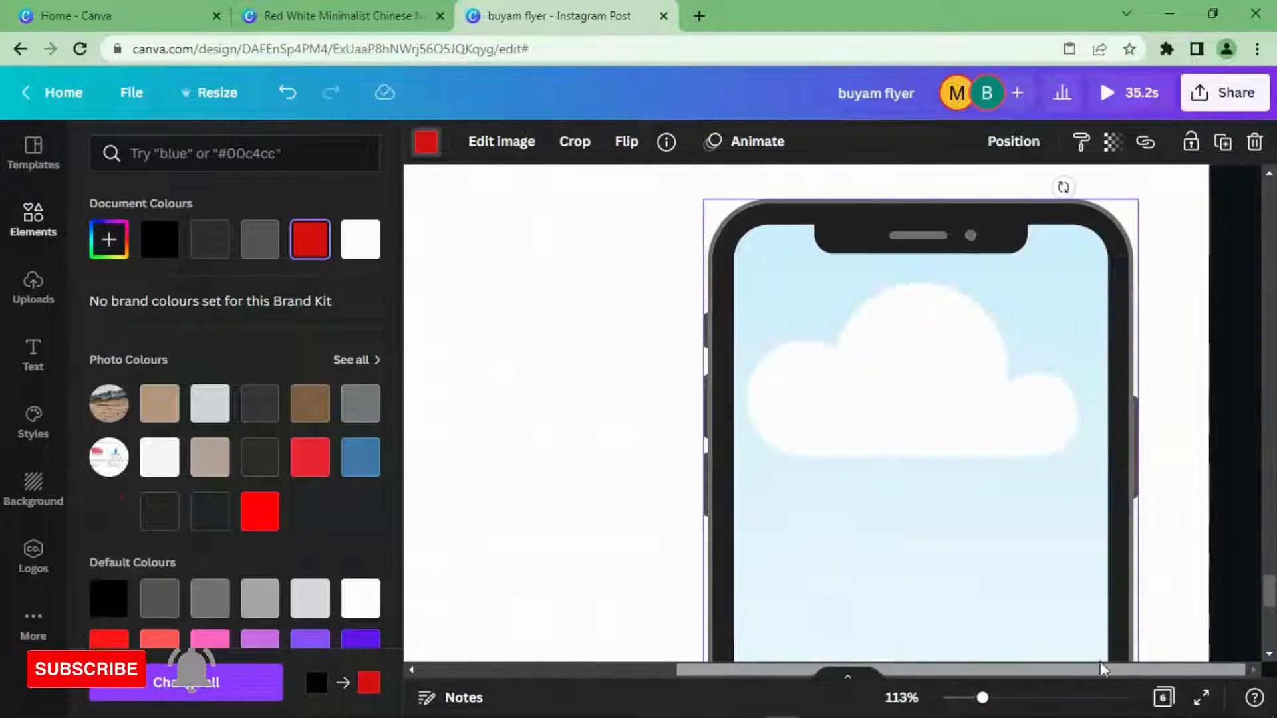
scroll(1109, 462, up, 4)
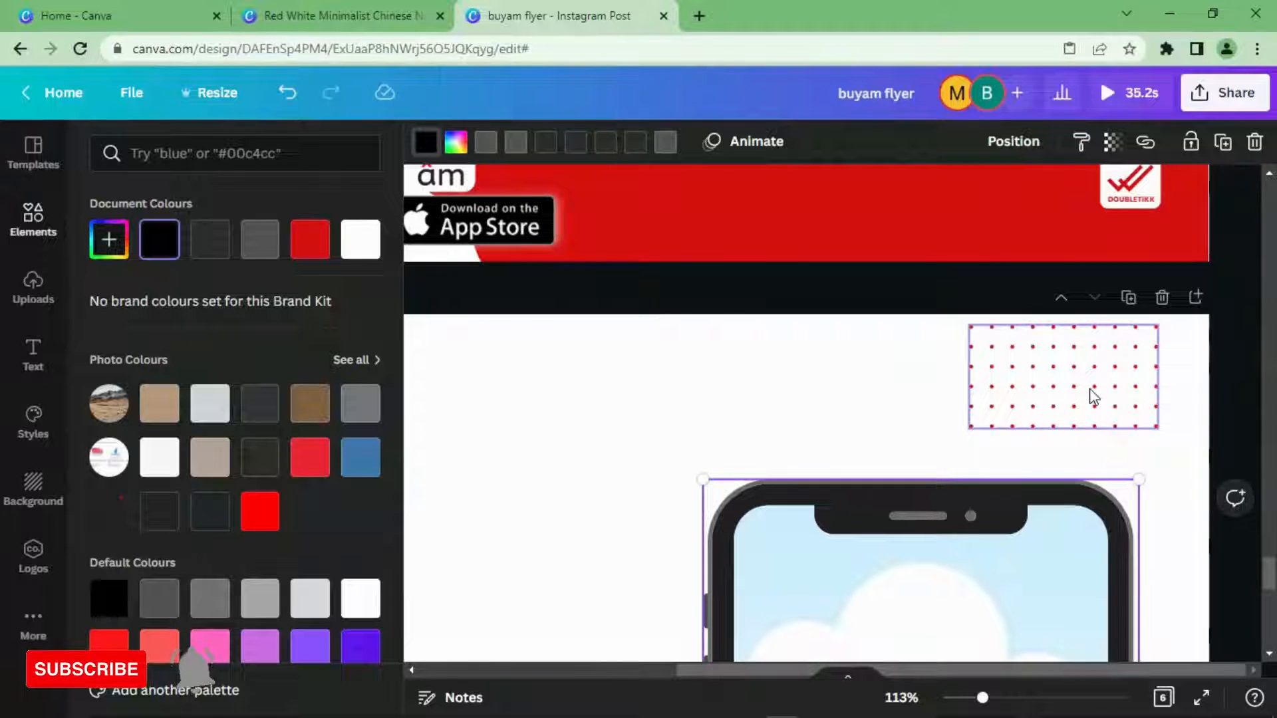
click(1156, 426)
drag(1157, 428, 1128, 420)
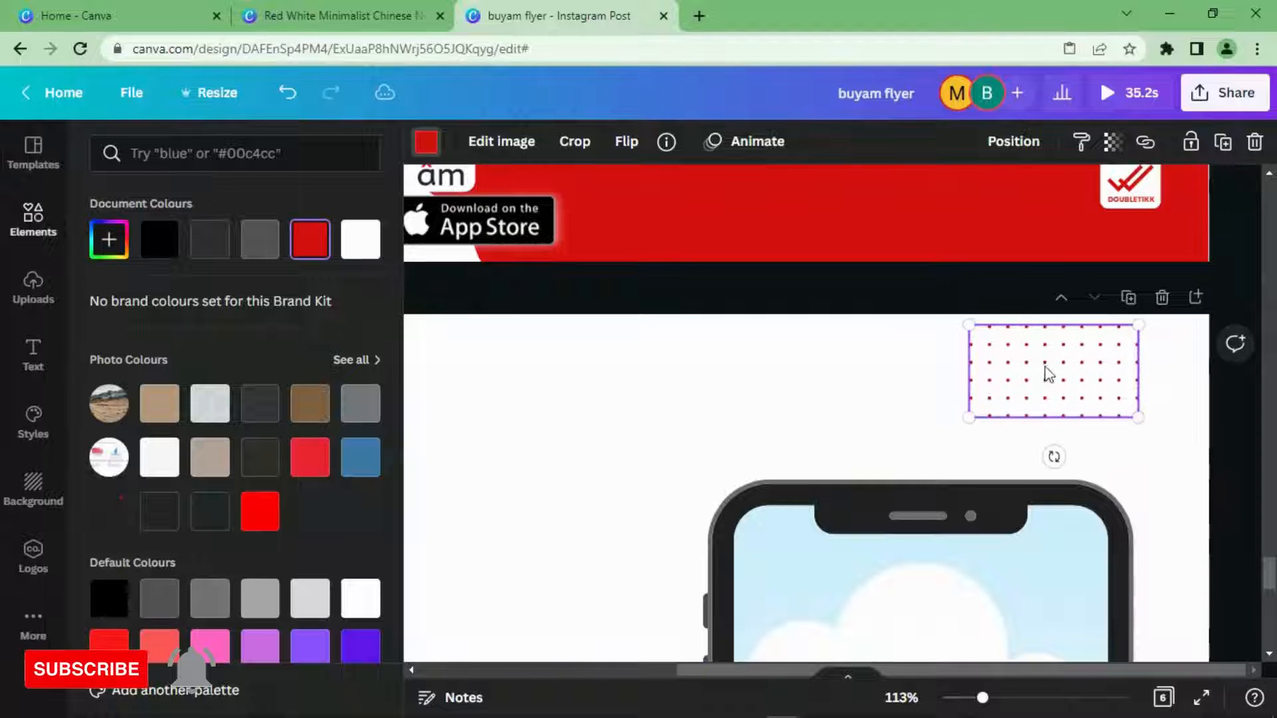
drag(1049, 374, 1032, 373)
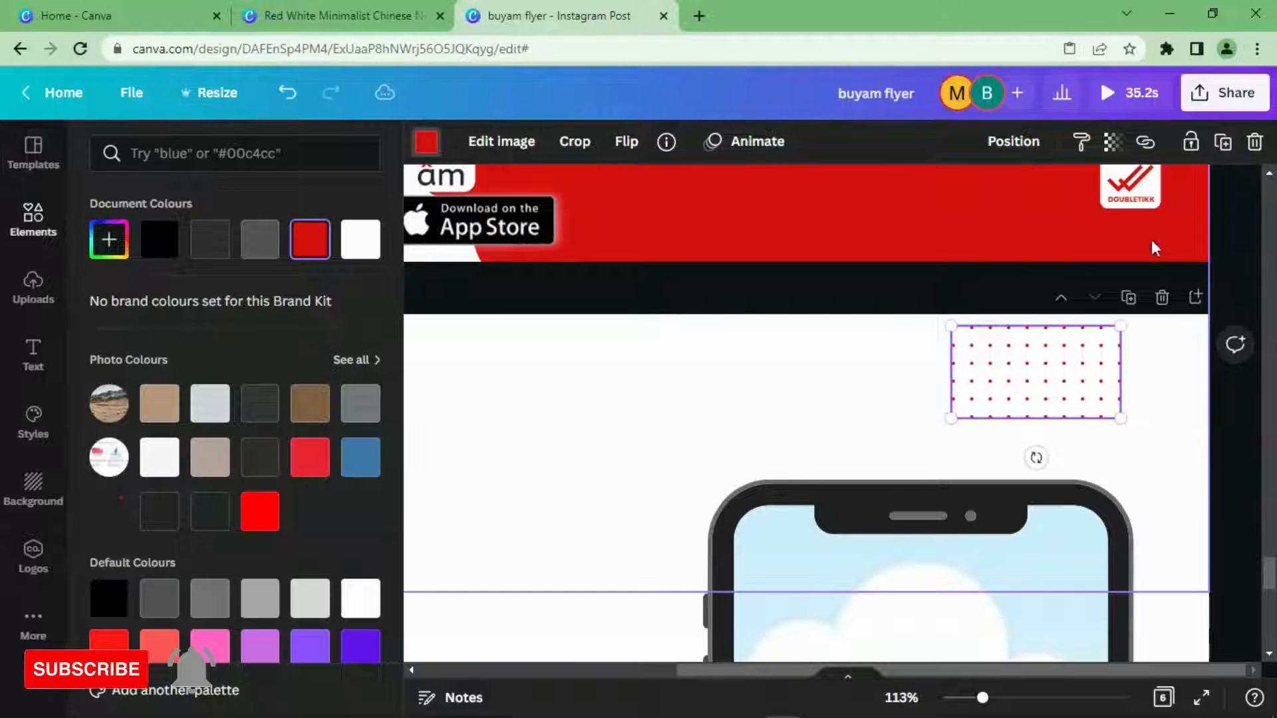
- Duplicate the red dot grid, overlapping the copy to extend the pattern toward the page's right edge, and group both grids
click(1223, 143)
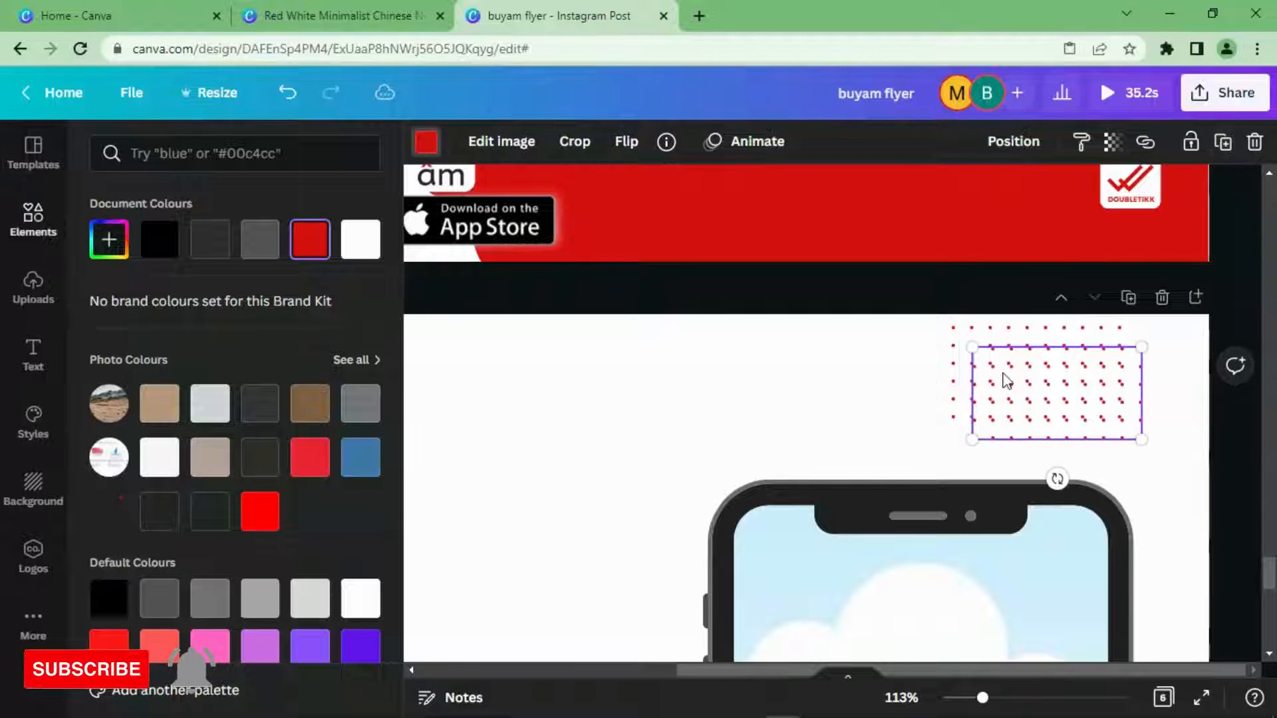
mouse_move(1077, 362)
mouse_down()
mouse_move(1126, 348)
mouse_move(1089, 357)
mouse_up()
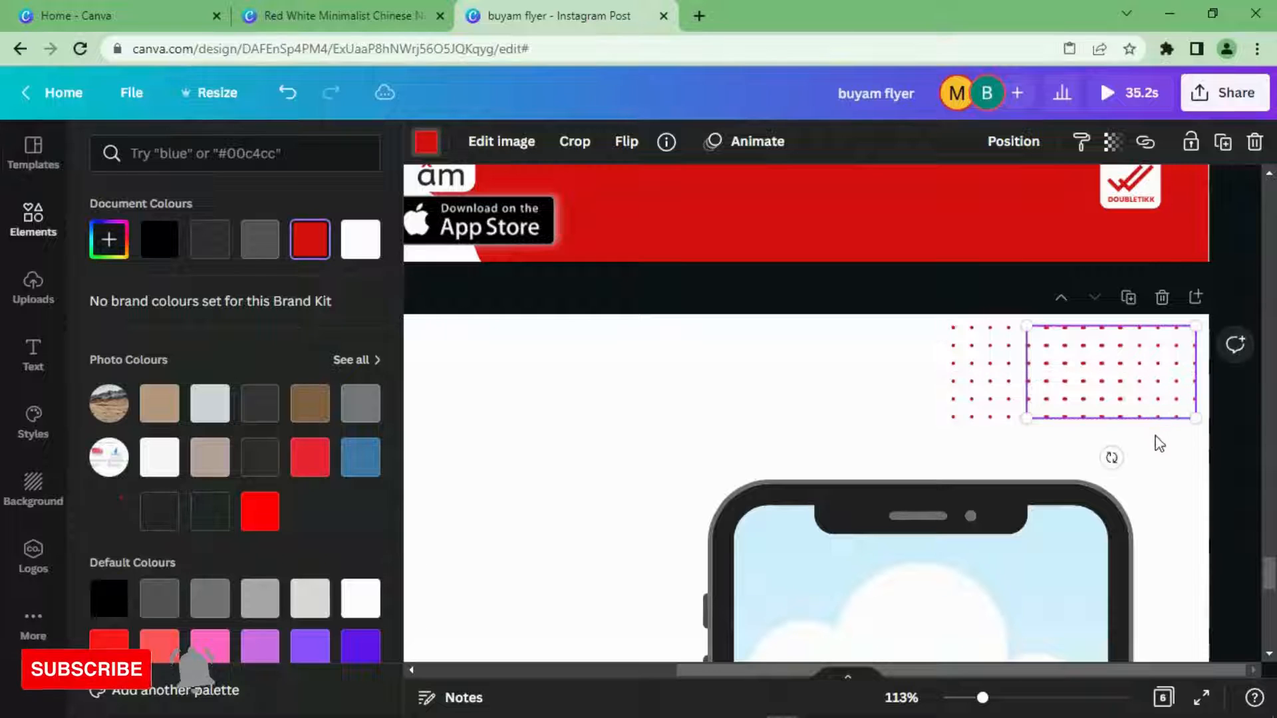
click(922, 397)
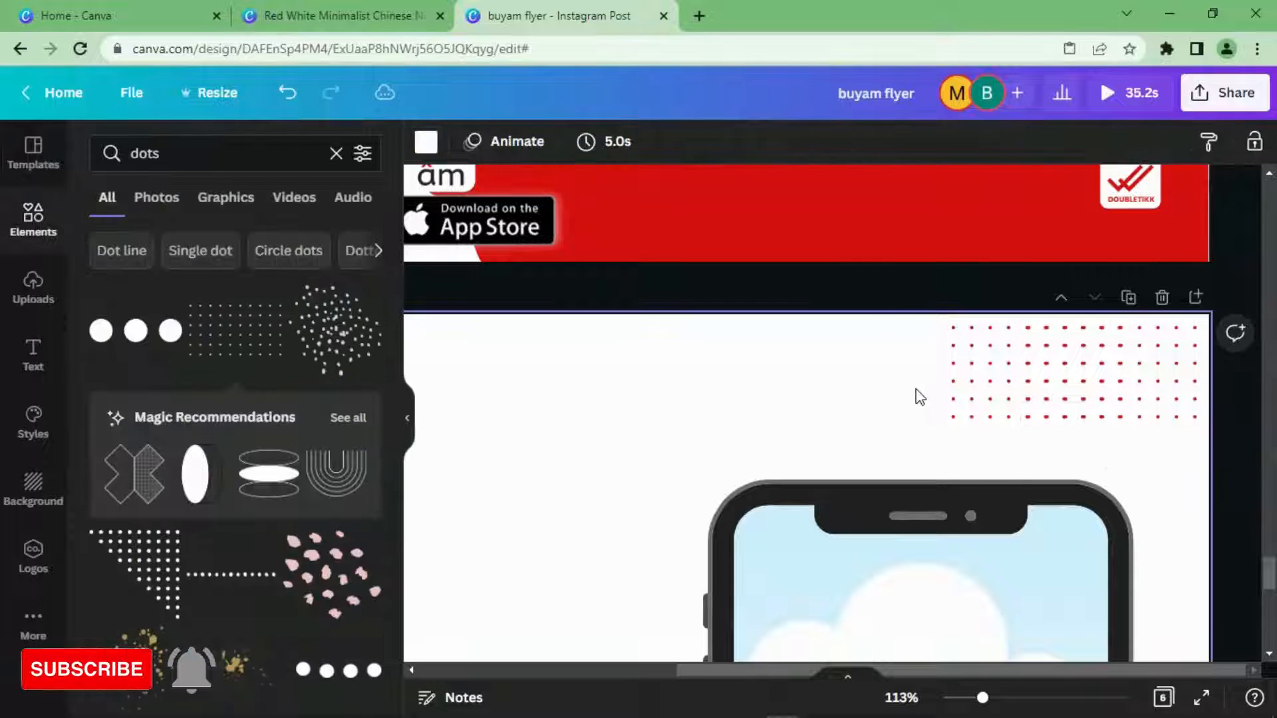
drag(915, 392, 1090, 372)
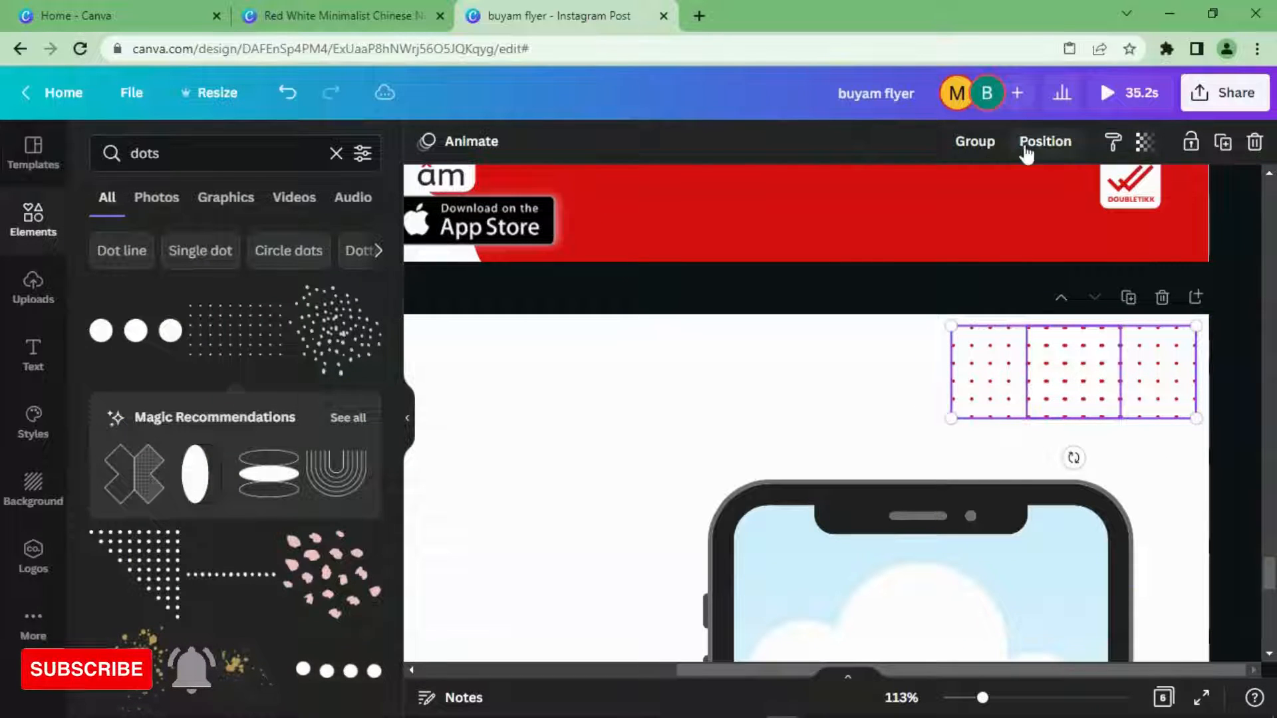
click(985, 141)
click(1179, 472)
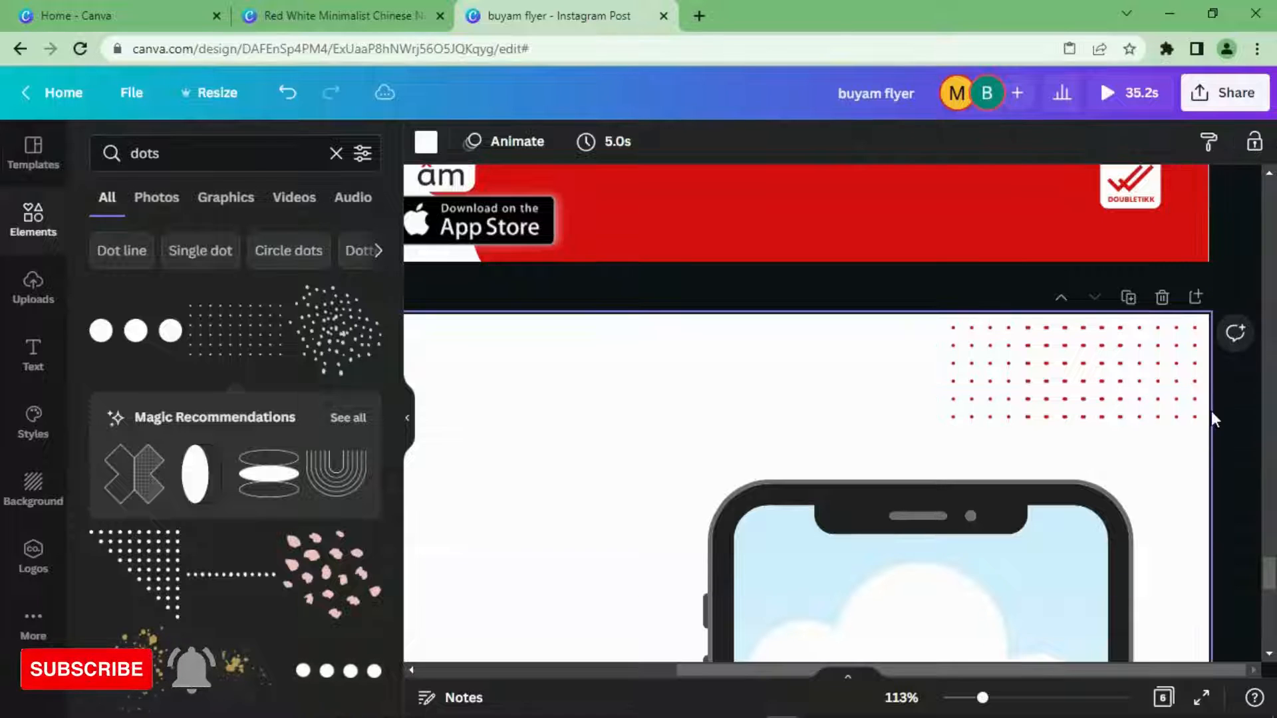
- Fill the smartphone frame on page 6 with the uploaded Buyâm app screenshot
scroll(1210, 405, down, 2)
scroll(1104, 313, down, 3)
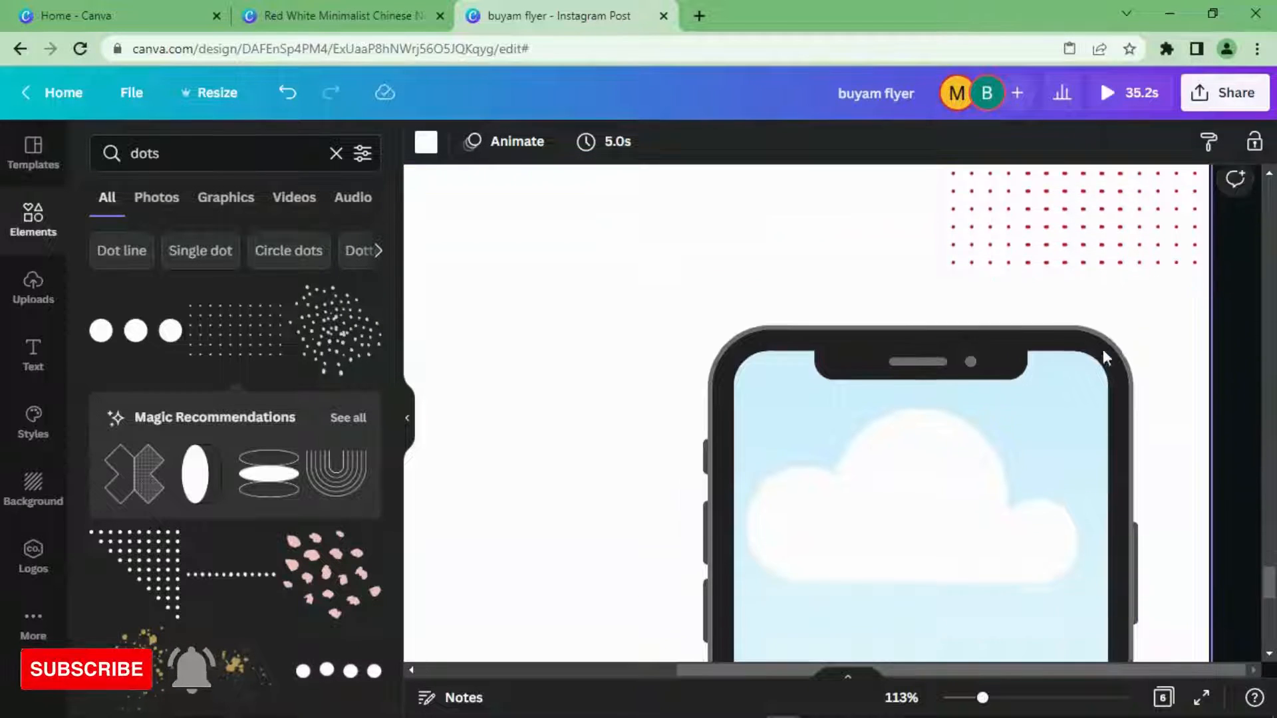
drag(982, 698, 963, 698)
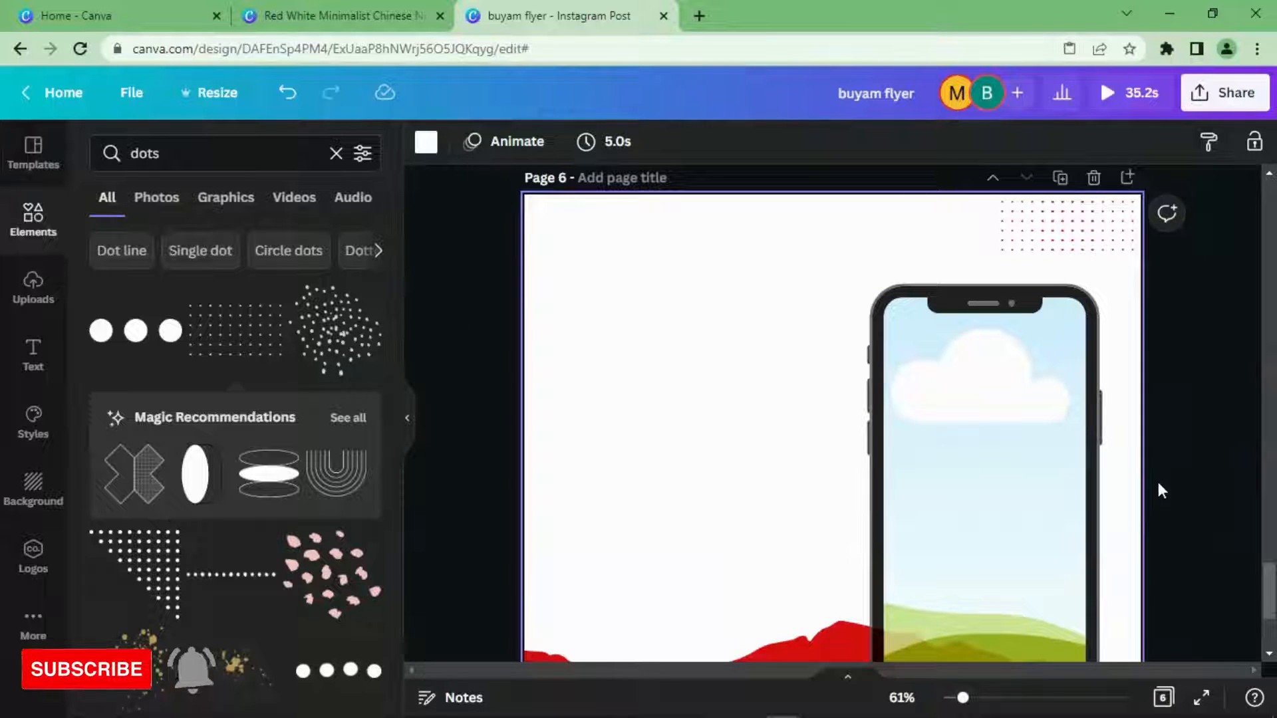
scroll(1156, 479, down, 2)
scroll(1158, 505, up, 2)
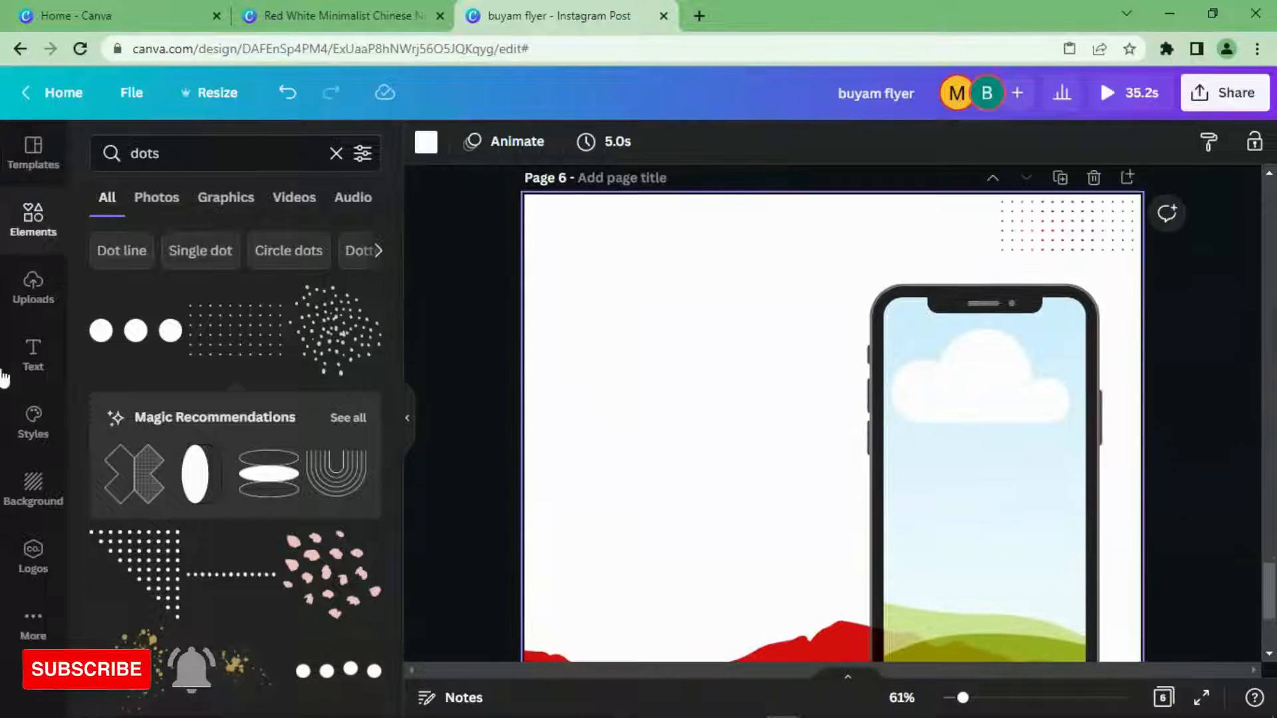
scroll(399, 369, down, 1)
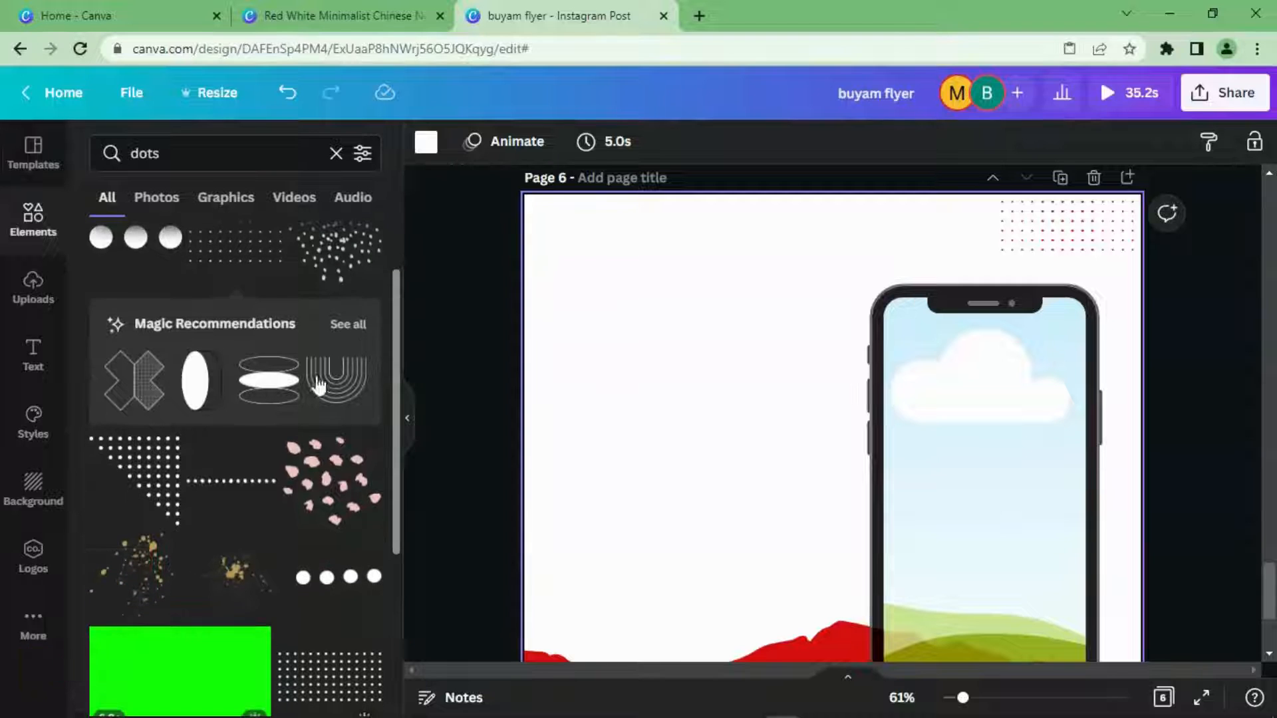
click(18, 287)
scroll(308, 409, down, 3)
scroll(308, 409, up, 3)
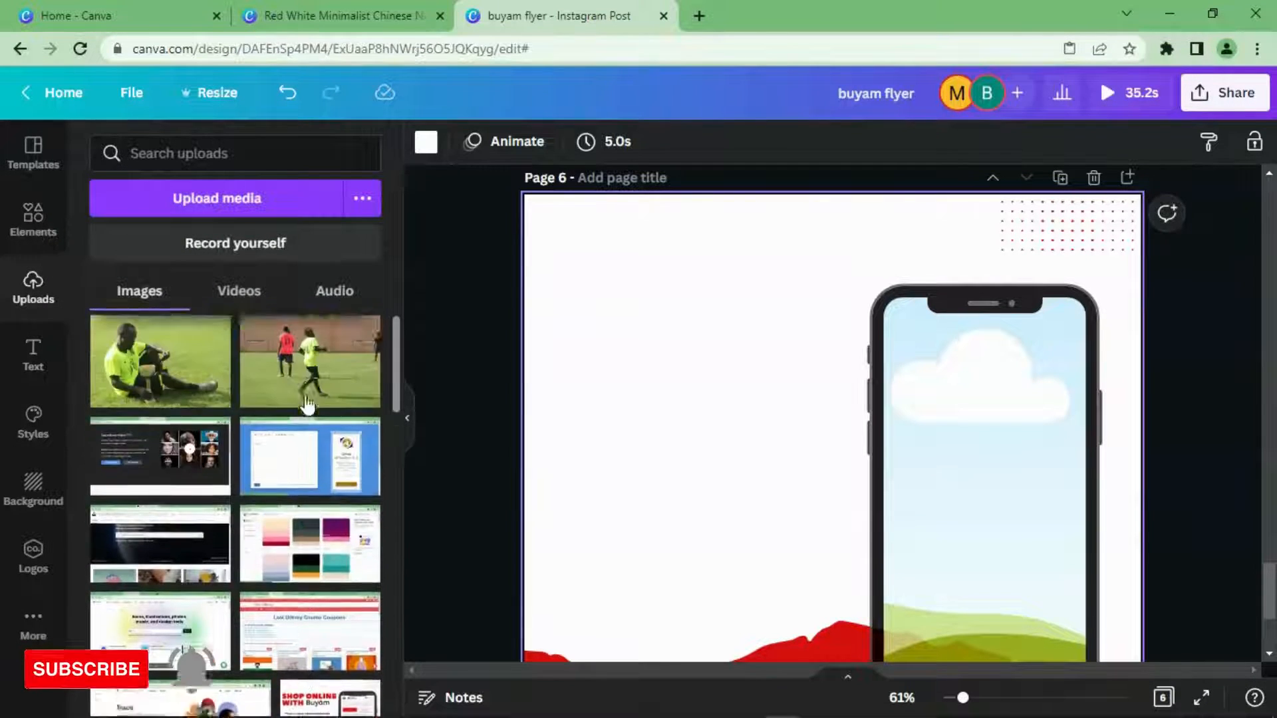
scroll(306, 403, down, 4)
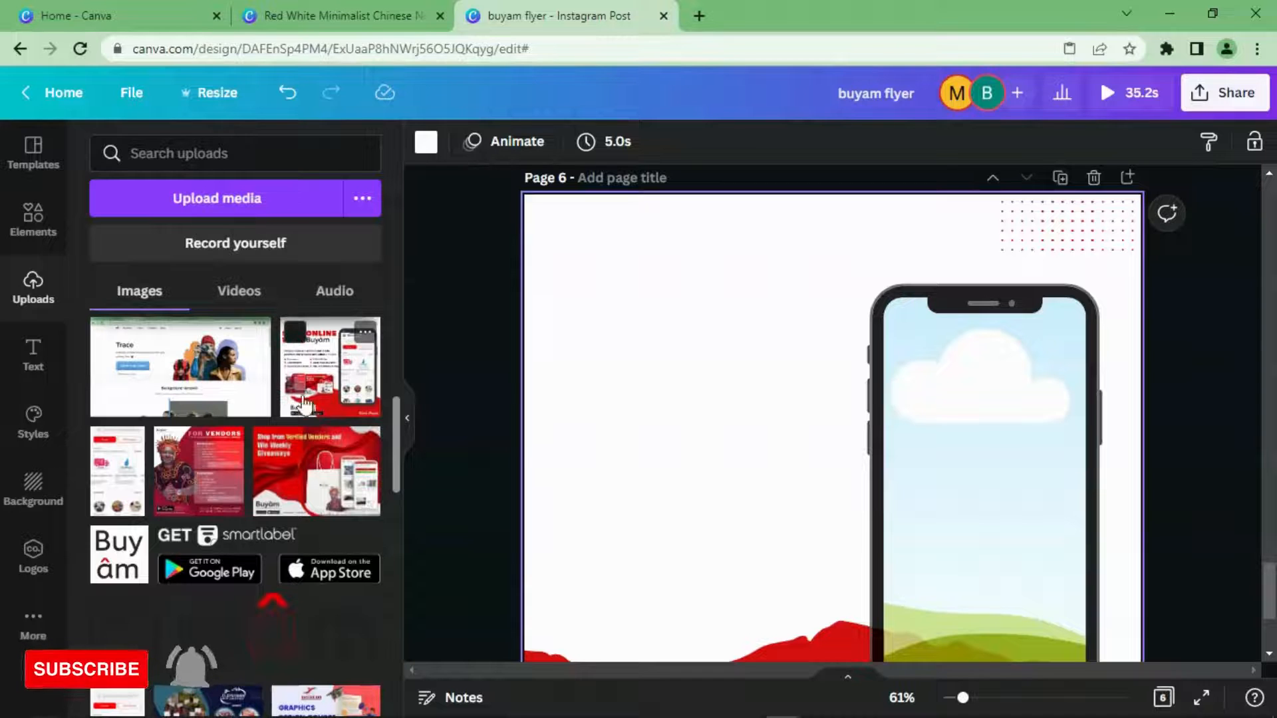
drag(117, 472, 960, 429)
scroll(971, 432, down, 3)
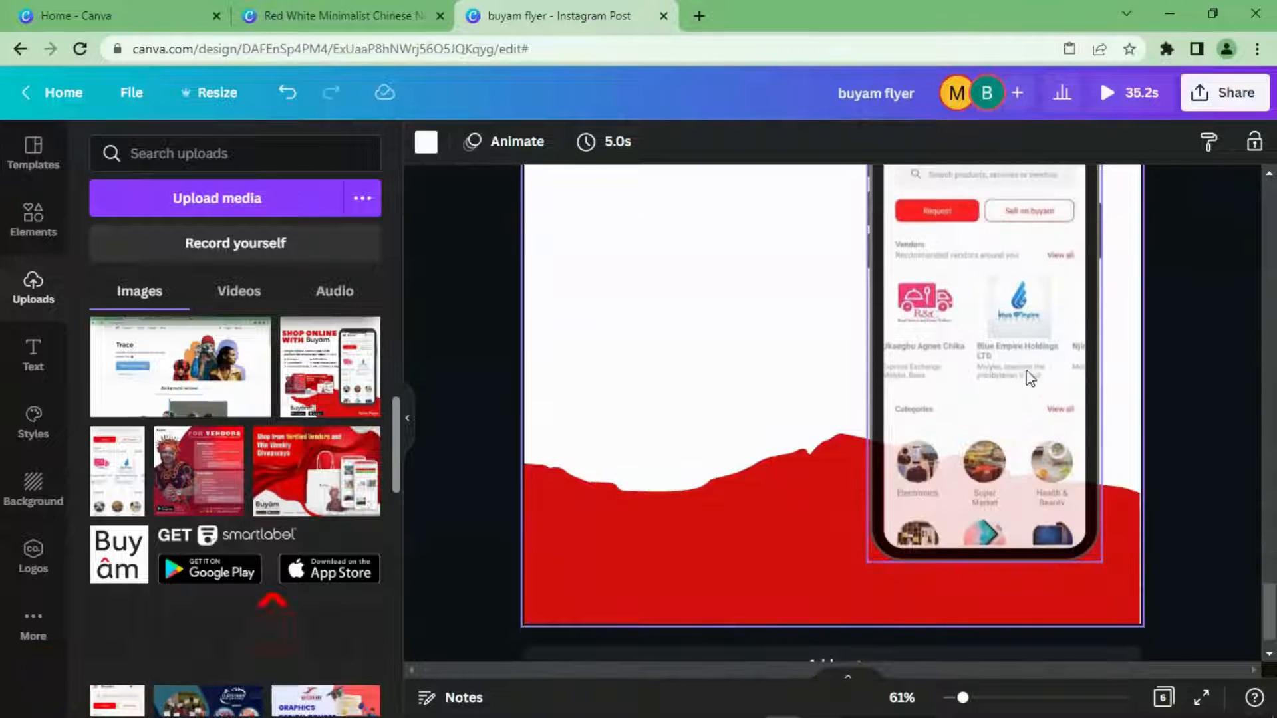
key(ctrl+minus)
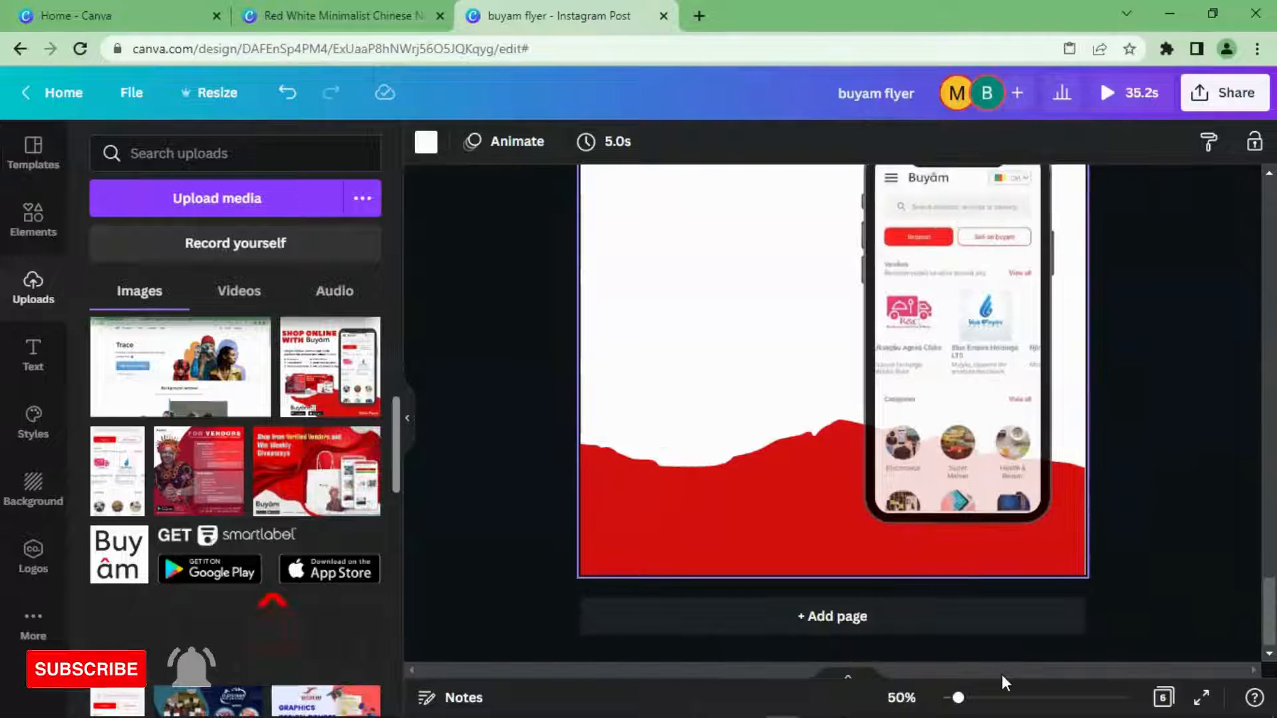
- Lower the red torn-paper base slightly on page 6
scroll(1096, 553, up, 2)
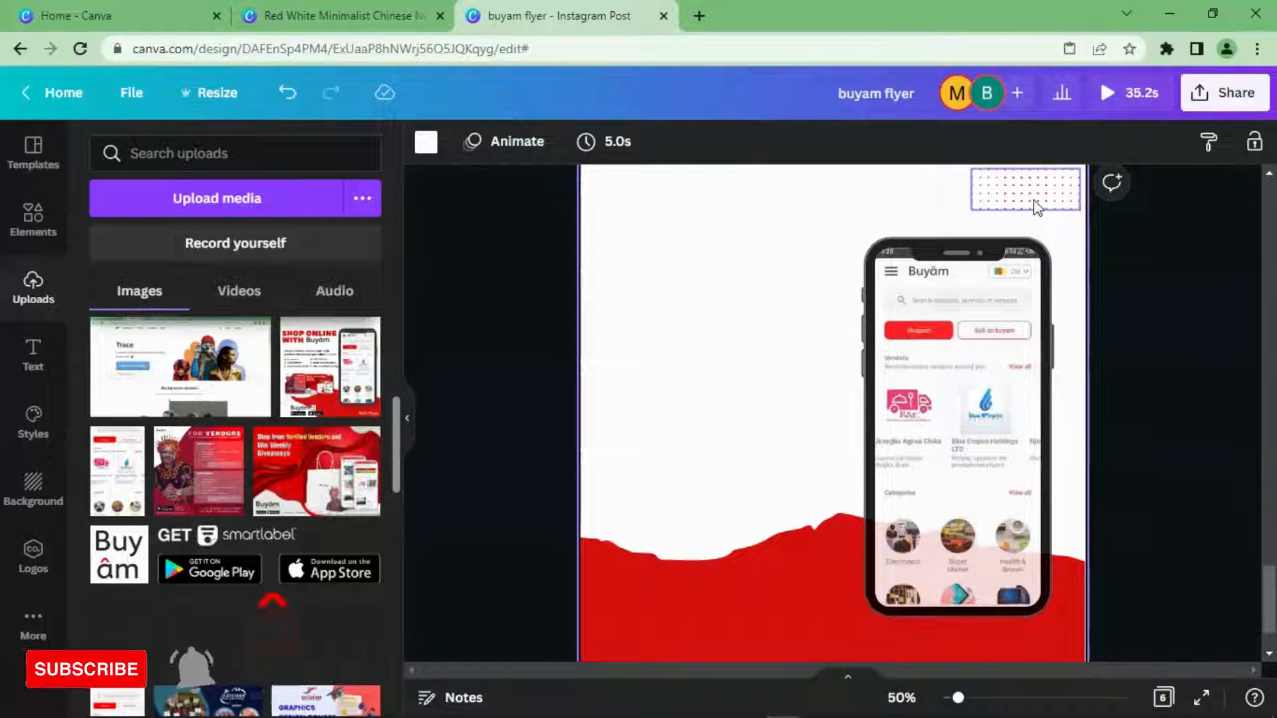
click(33, 218)
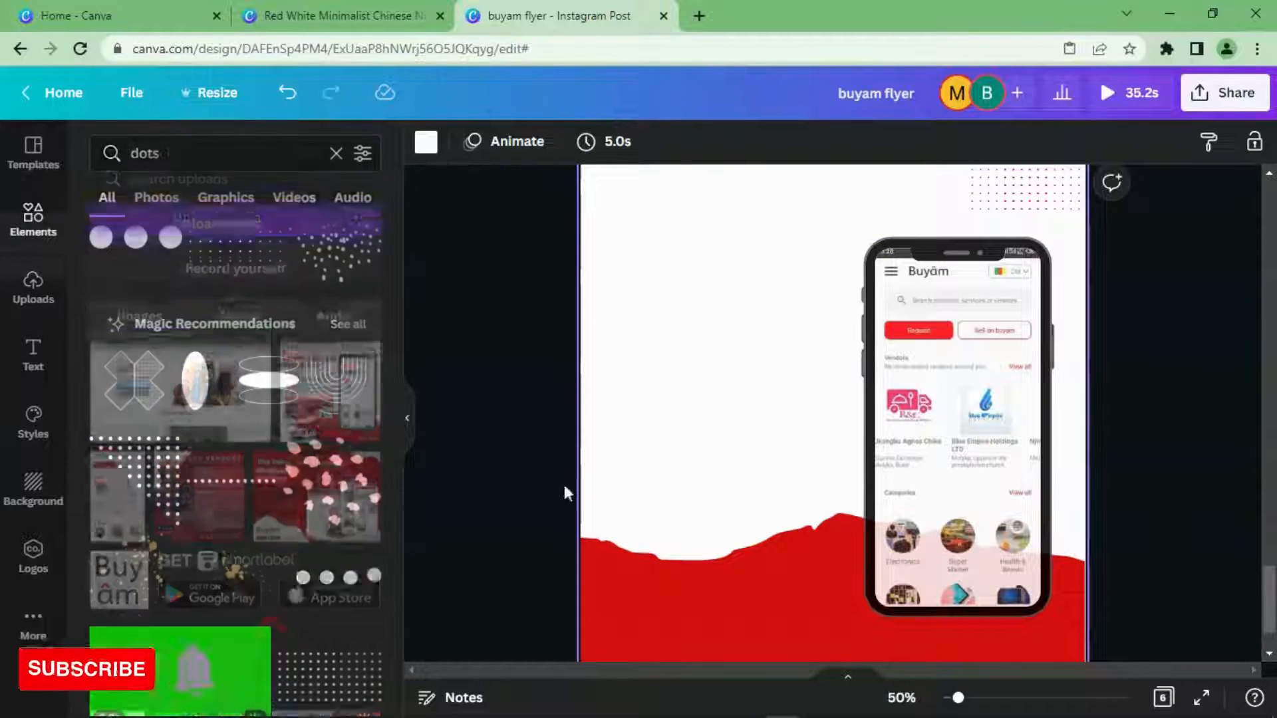
scroll(669, 533, up, 5)
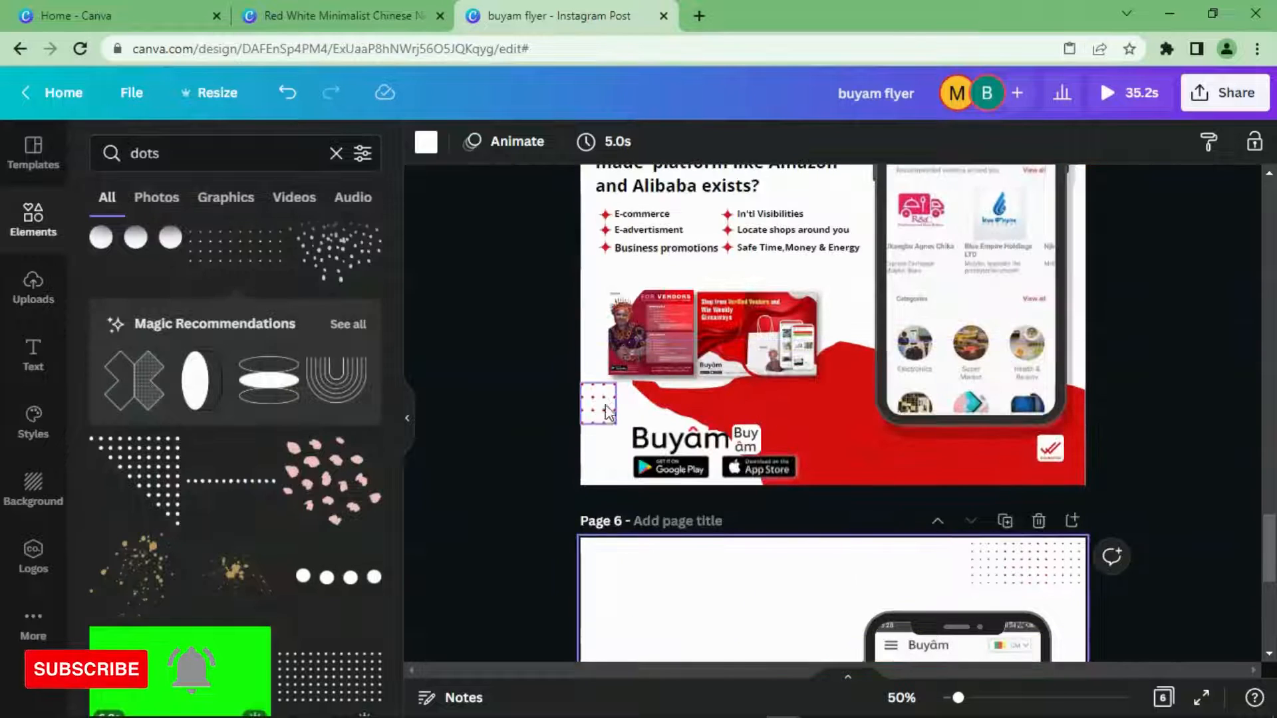
scroll(618, 465, down, 5)
click(662, 601)
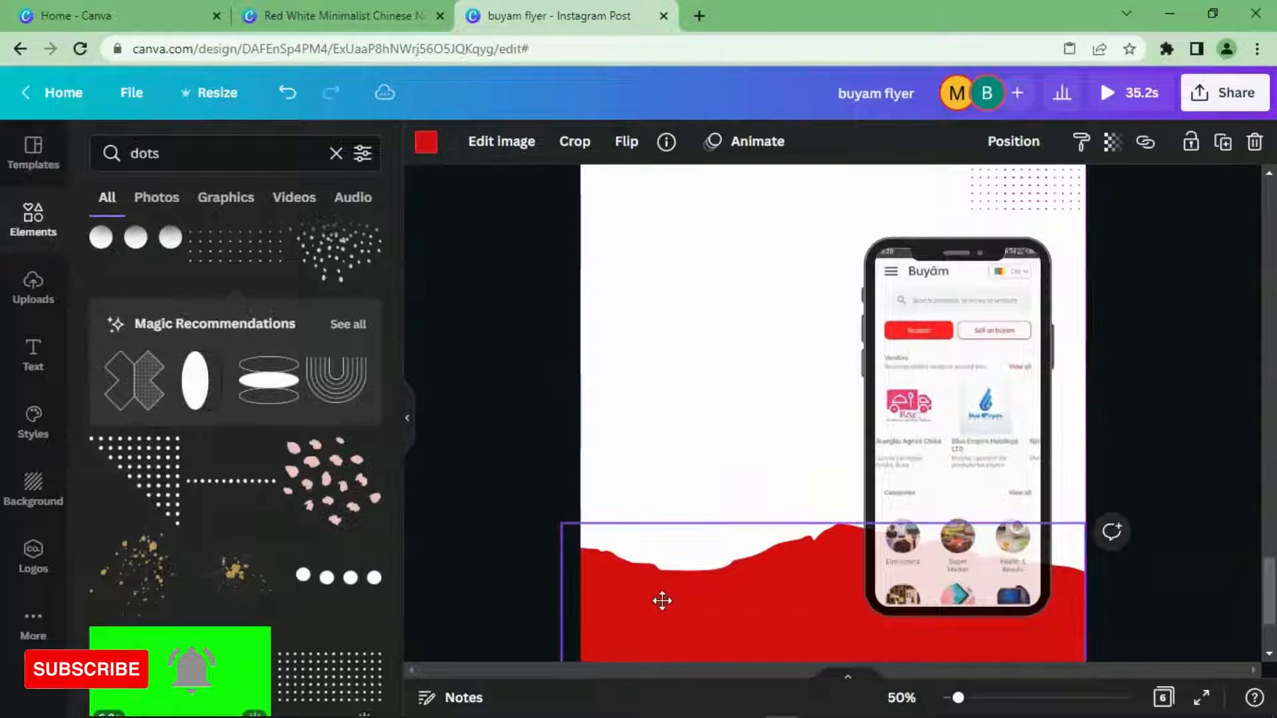
scroll(691, 565, down, 2)
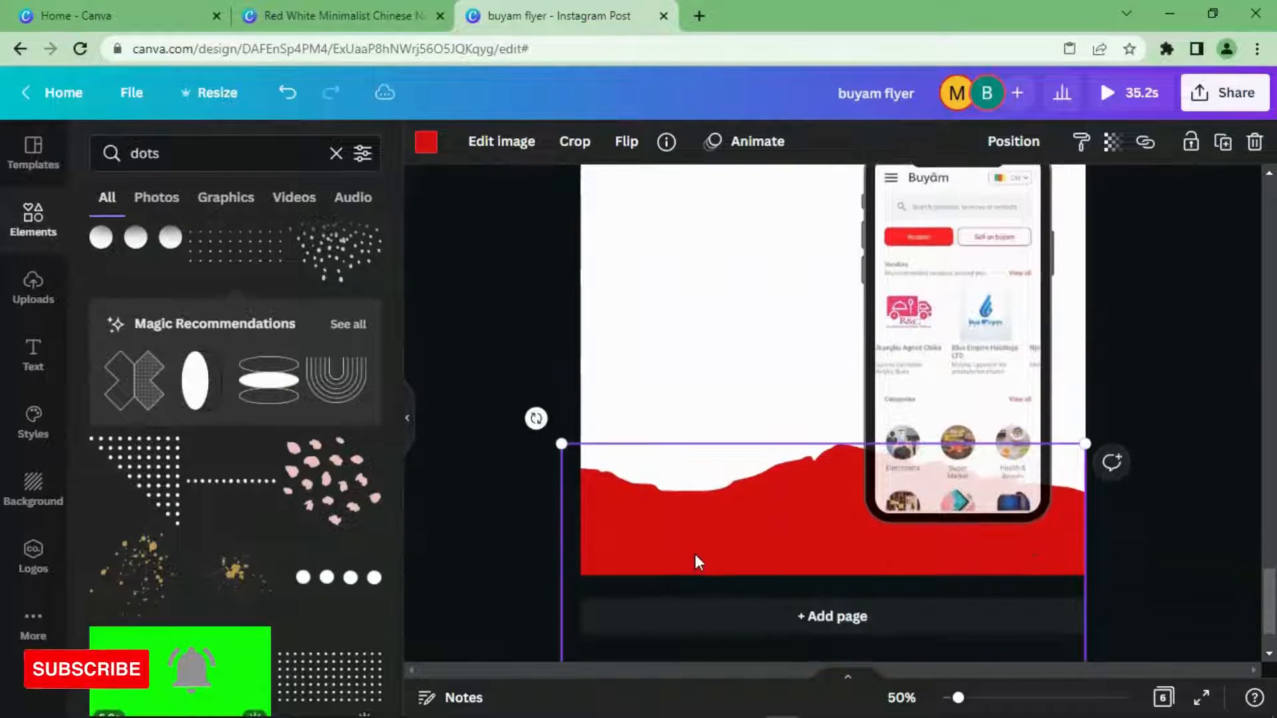
- Place a small dot grid over page 6's left edge just above the torn-paper base and recolour it with the document's red
scroll(262, 226, up, 2)
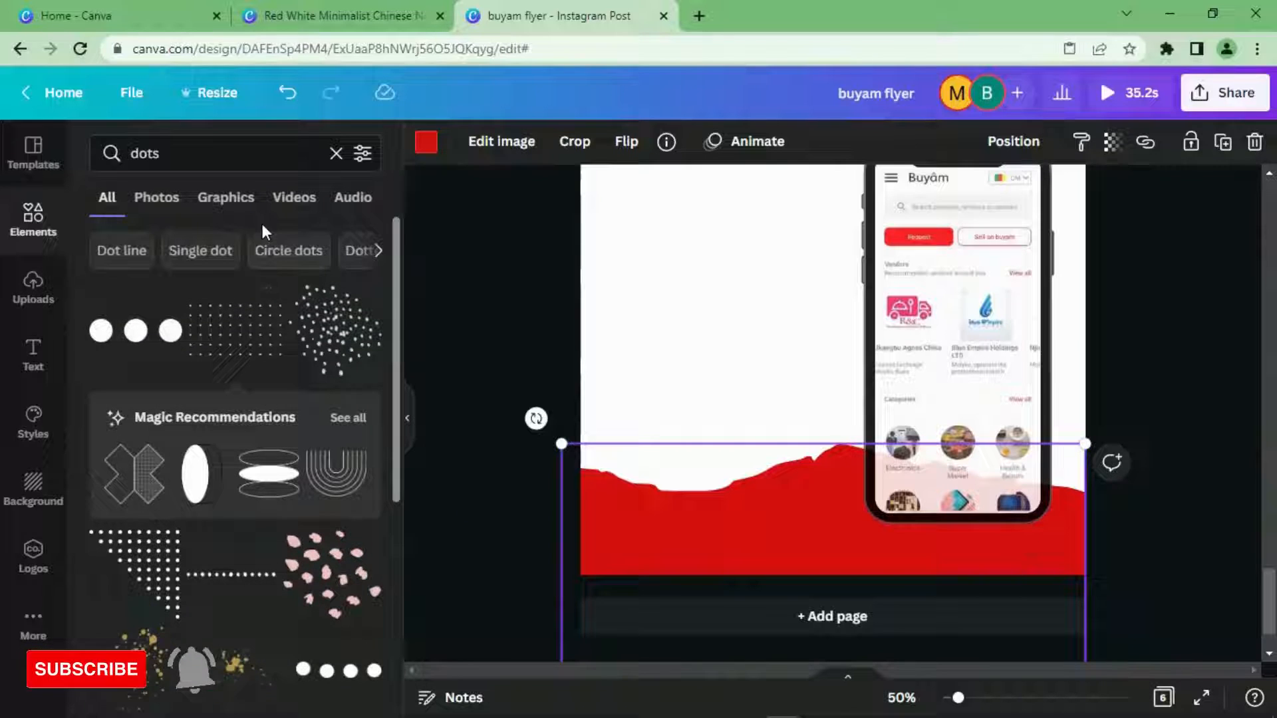
click(257, 332)
drag(812, 333, 603, 421)
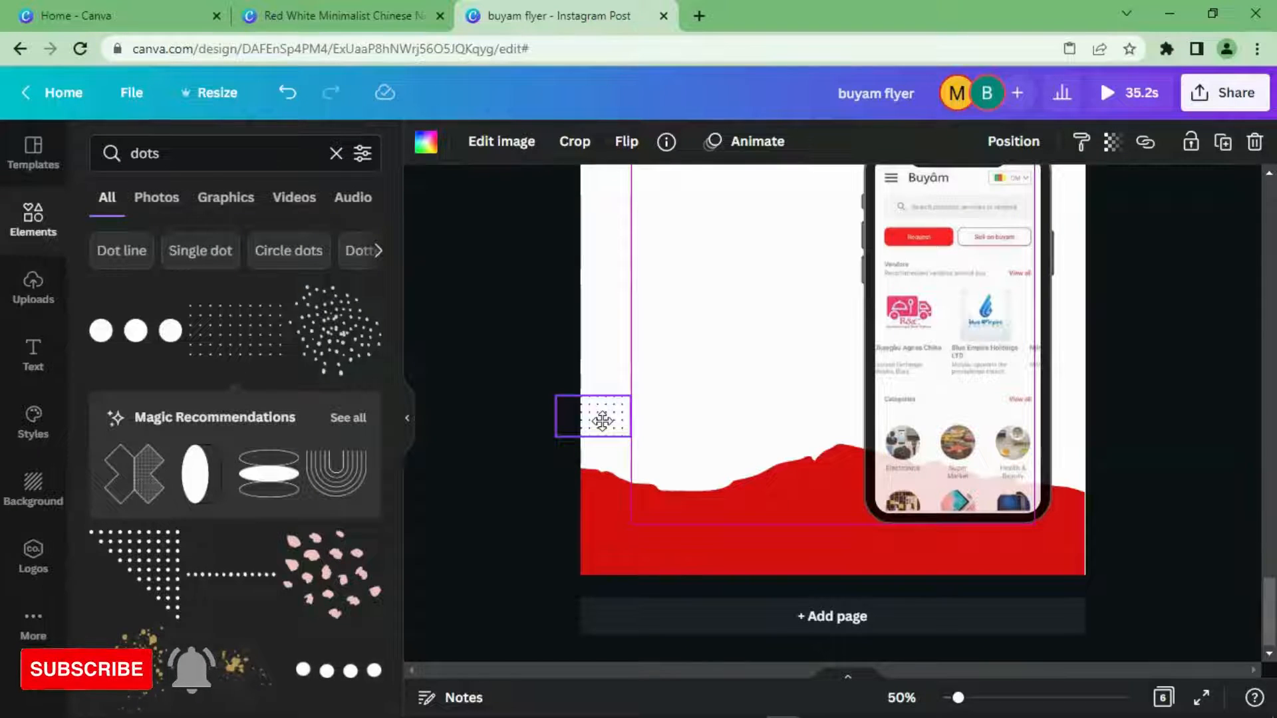
mouse_move(602, 420)
mouse_down()
mouse_move(652, 407)
mouse_move(612, 417)
mouse_up()
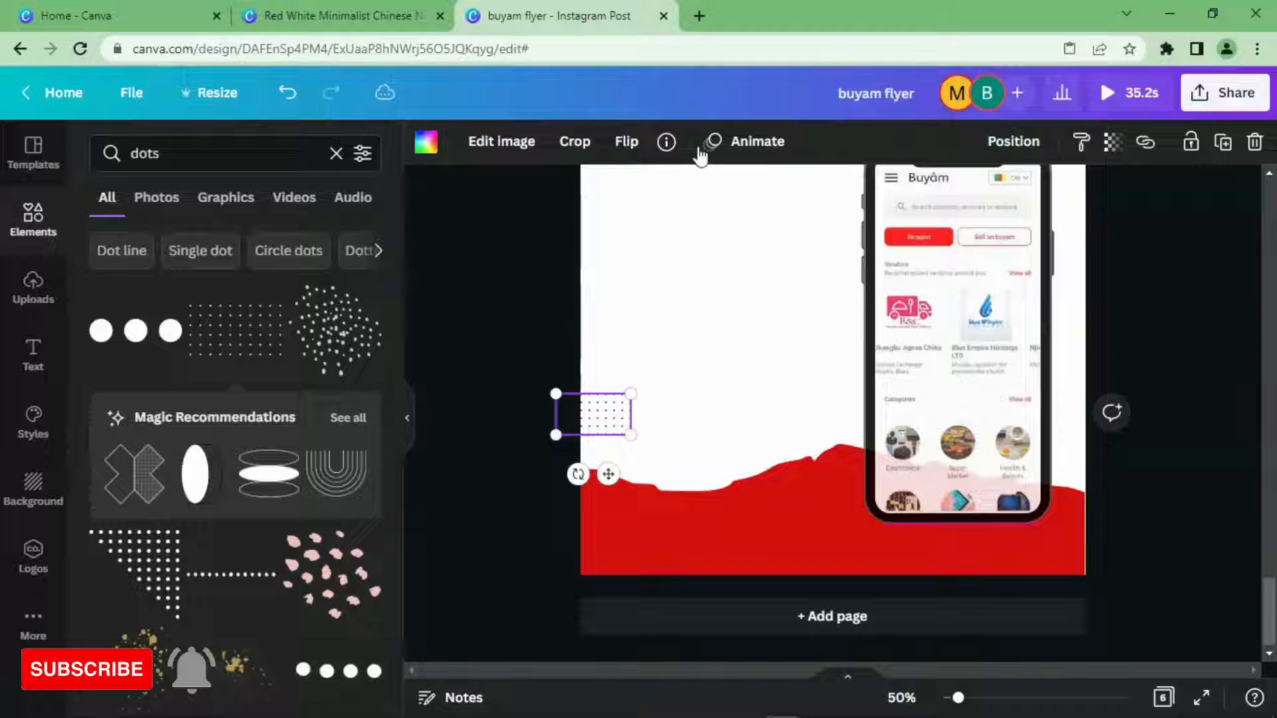
click(426, 142)
click(310, 239)
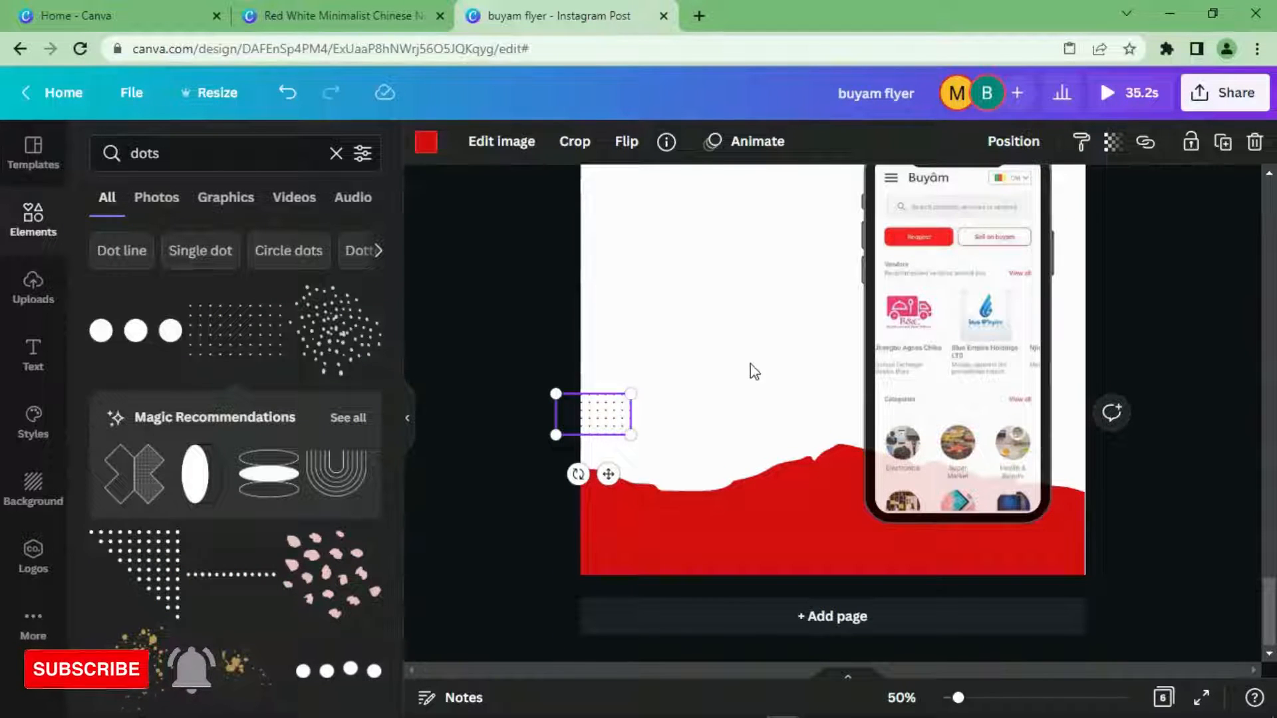
scroll(812, 436, up, 3)
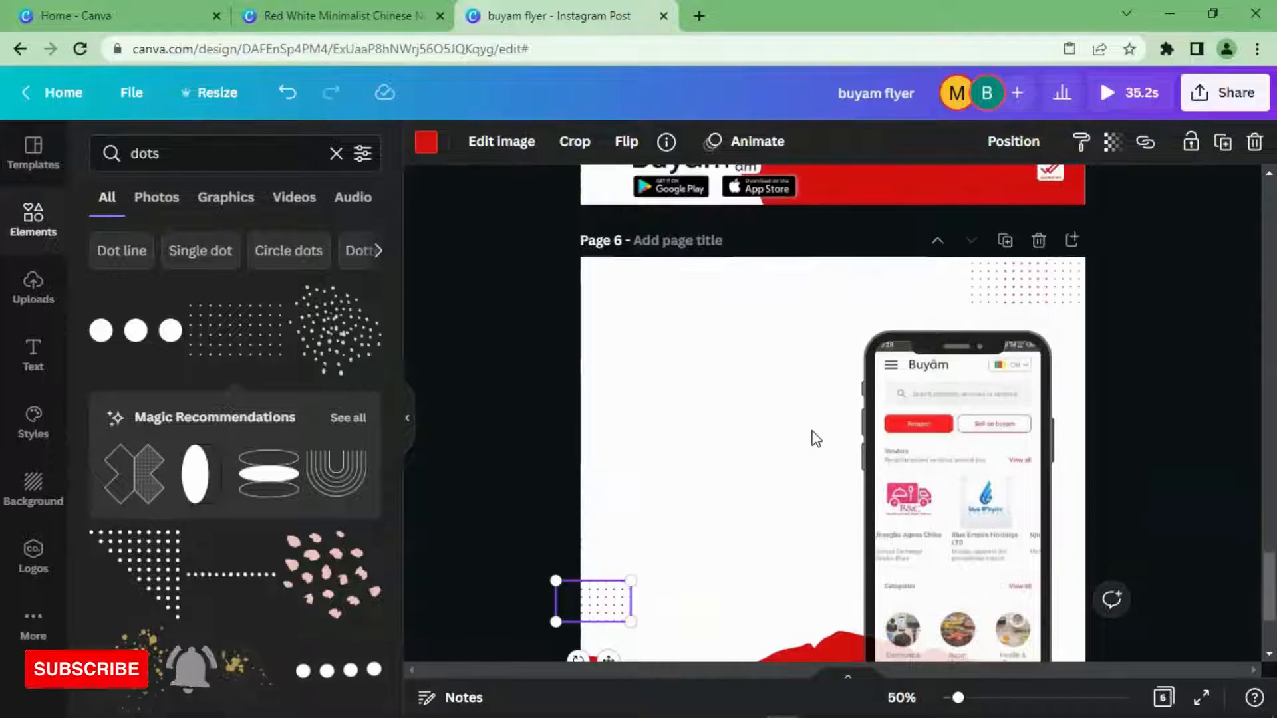
scroll(812, 432, down, 3)
click(758, 331)
- Examine which font the "SHOP ONLINE WITH Buyâm" headline on page 5 uses and how its text is laid out
scroll(762, 359, up, 6)
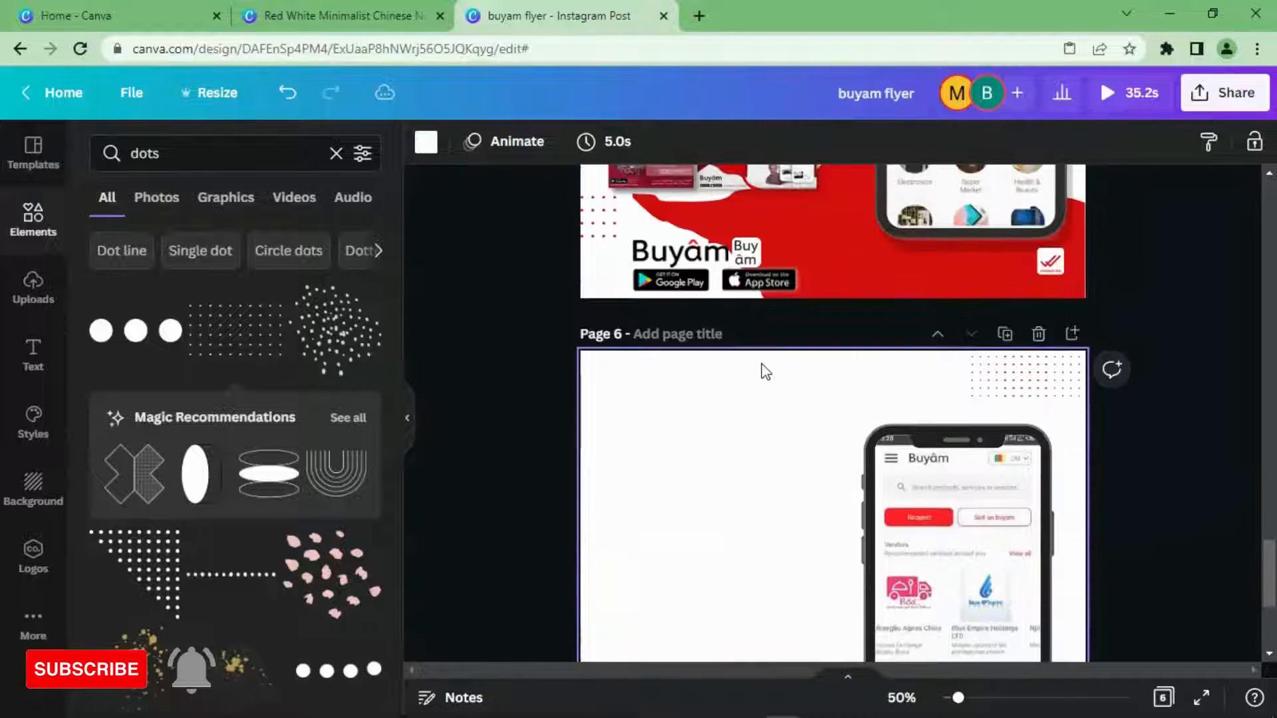
scroll(761, 309, up, 3)
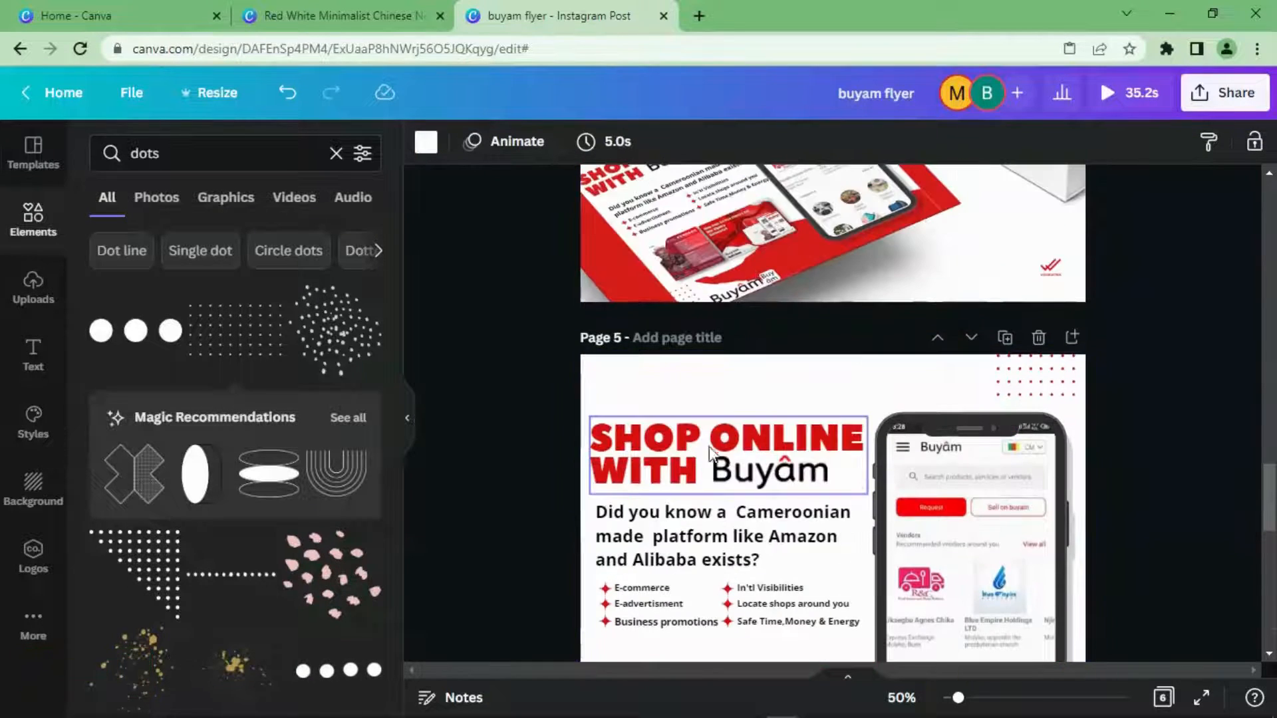
click(743, 447)
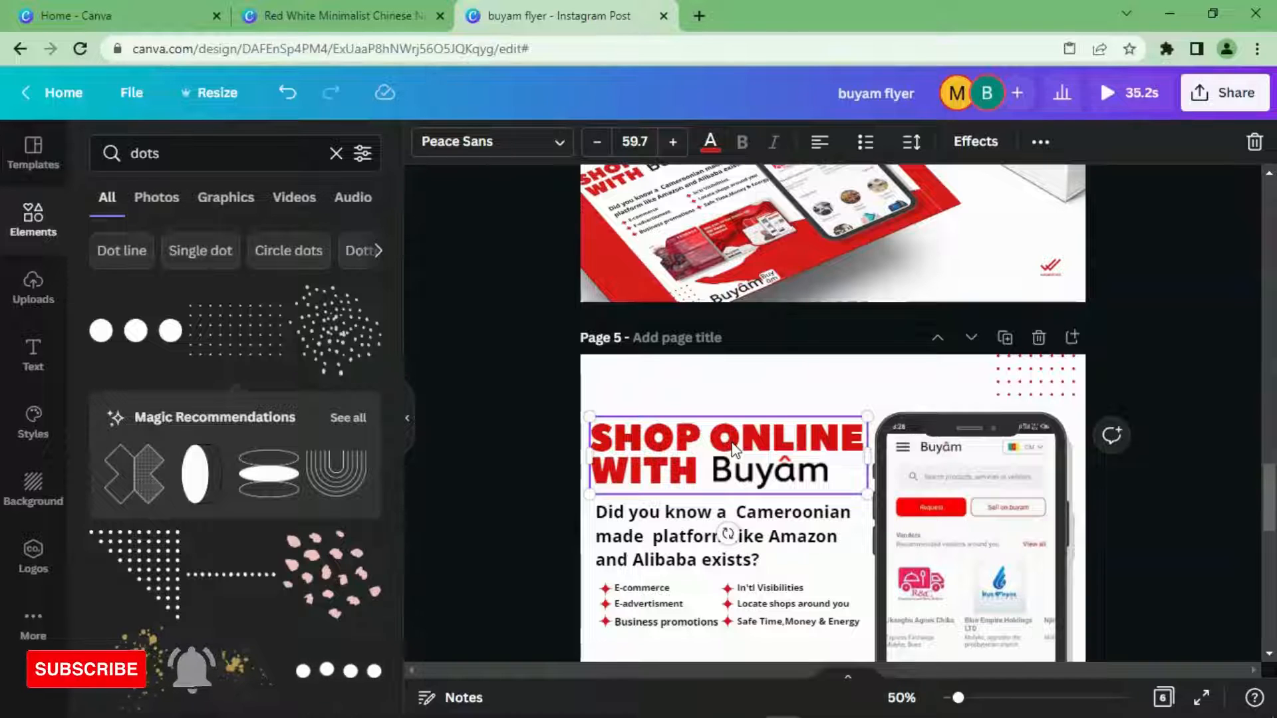
click(531, 150)
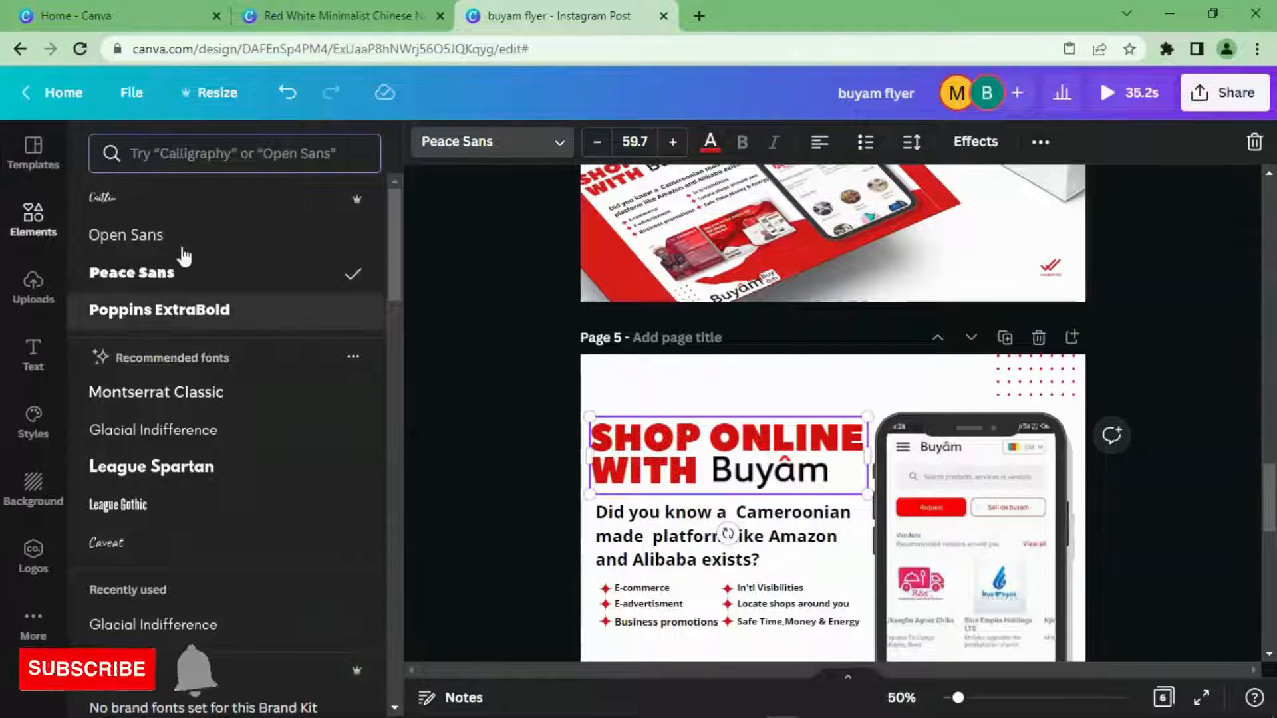
scroll(201, 303, down, 8)
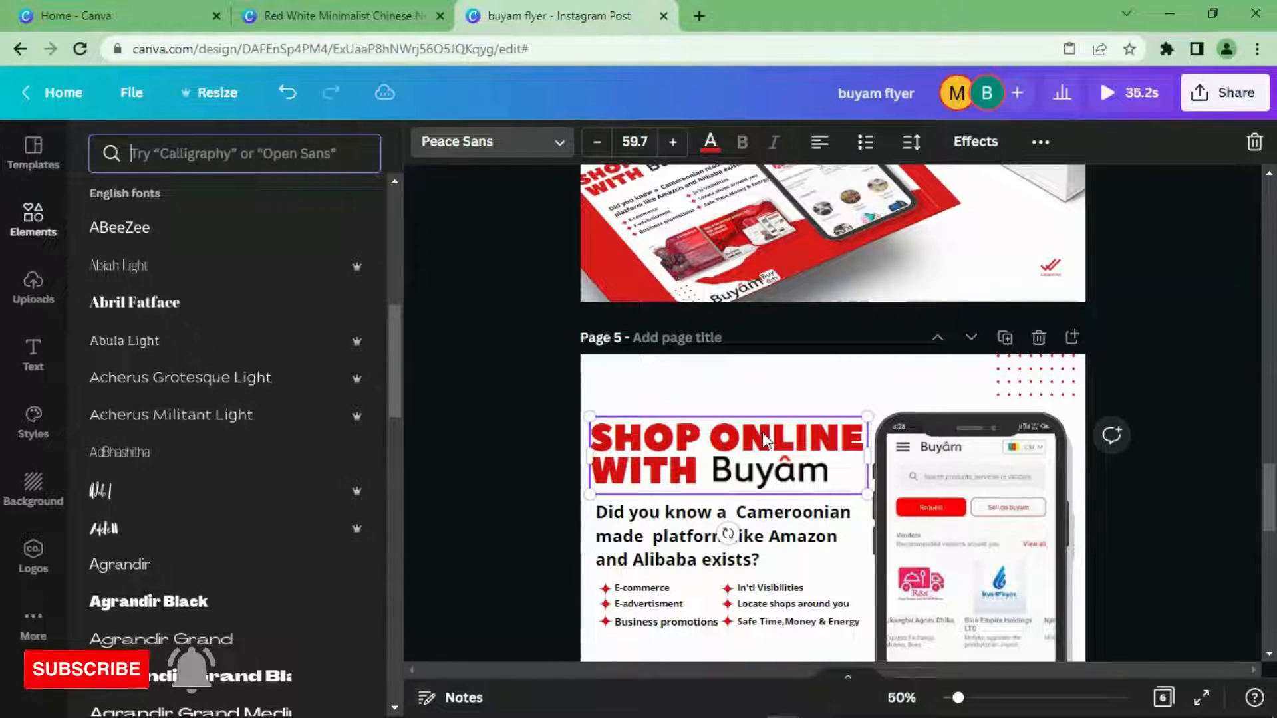
scroll(762, 432, down, 5)
scroll(762, 432, up, 4)
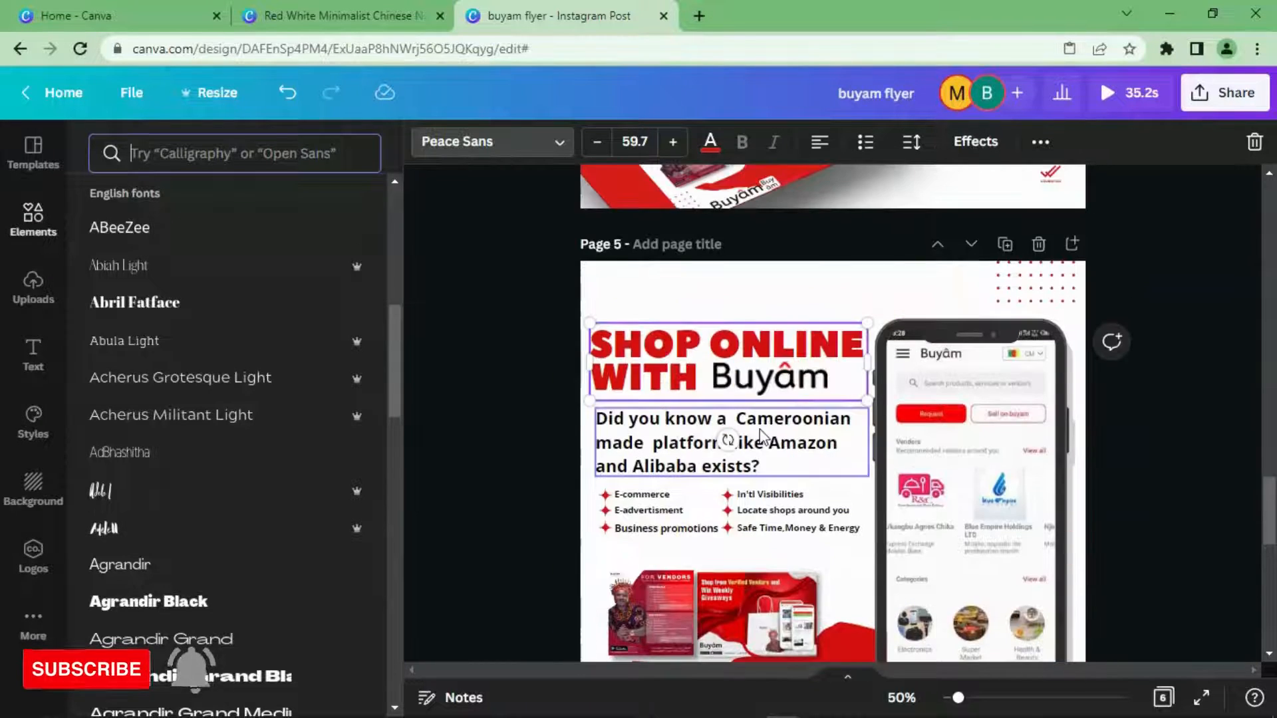
scroll(762, 435, down, 2)
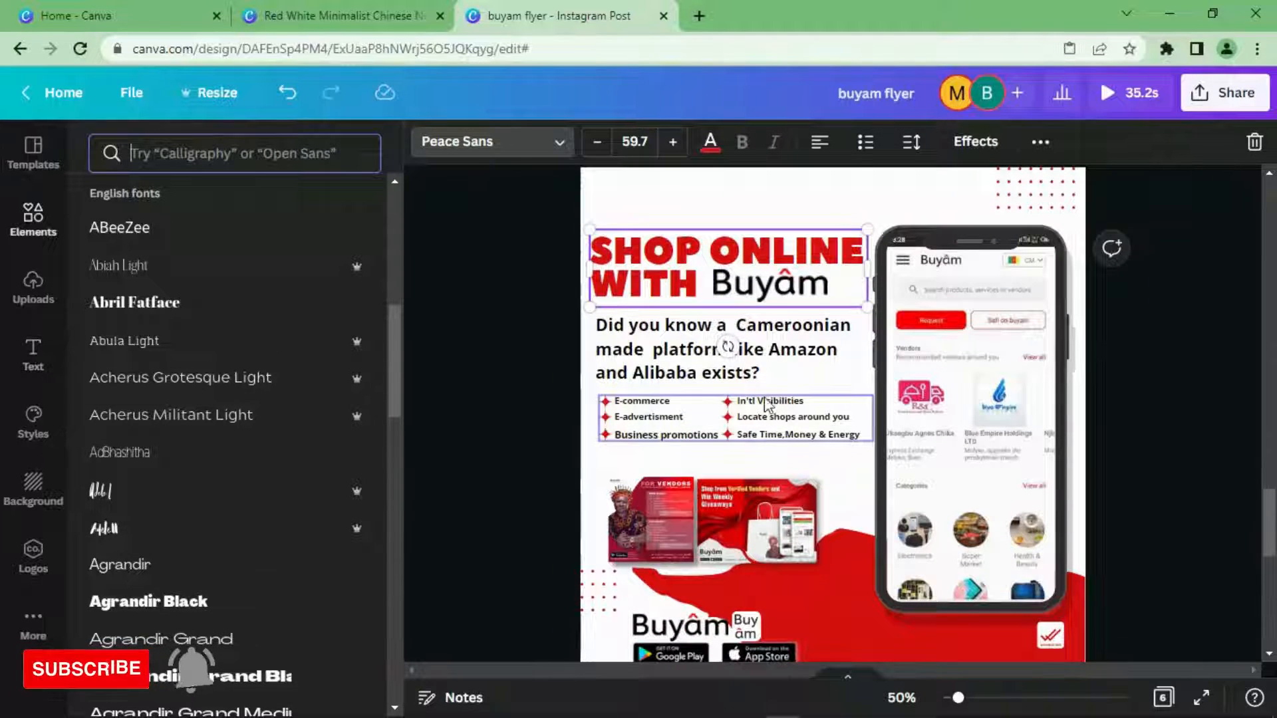
scroll(765, 404, down, 10)
key(Escape)
scroll(658, 319, up, 6)
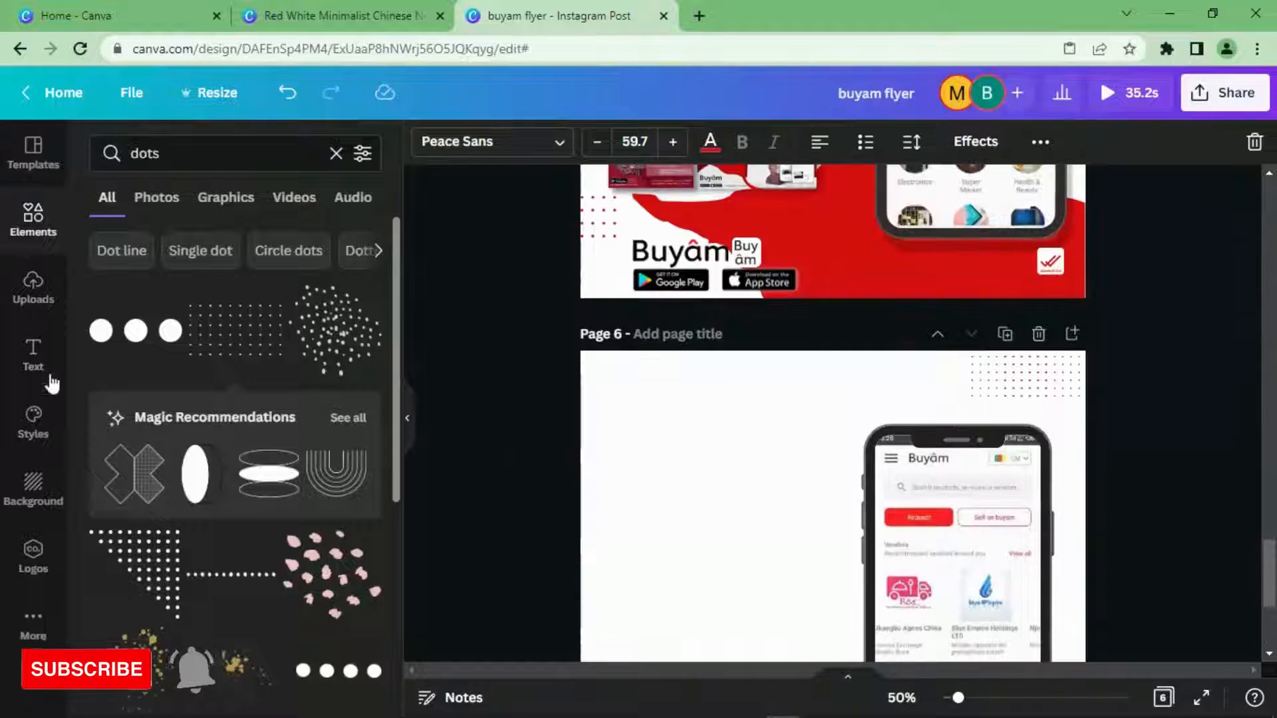
click(39, 346)
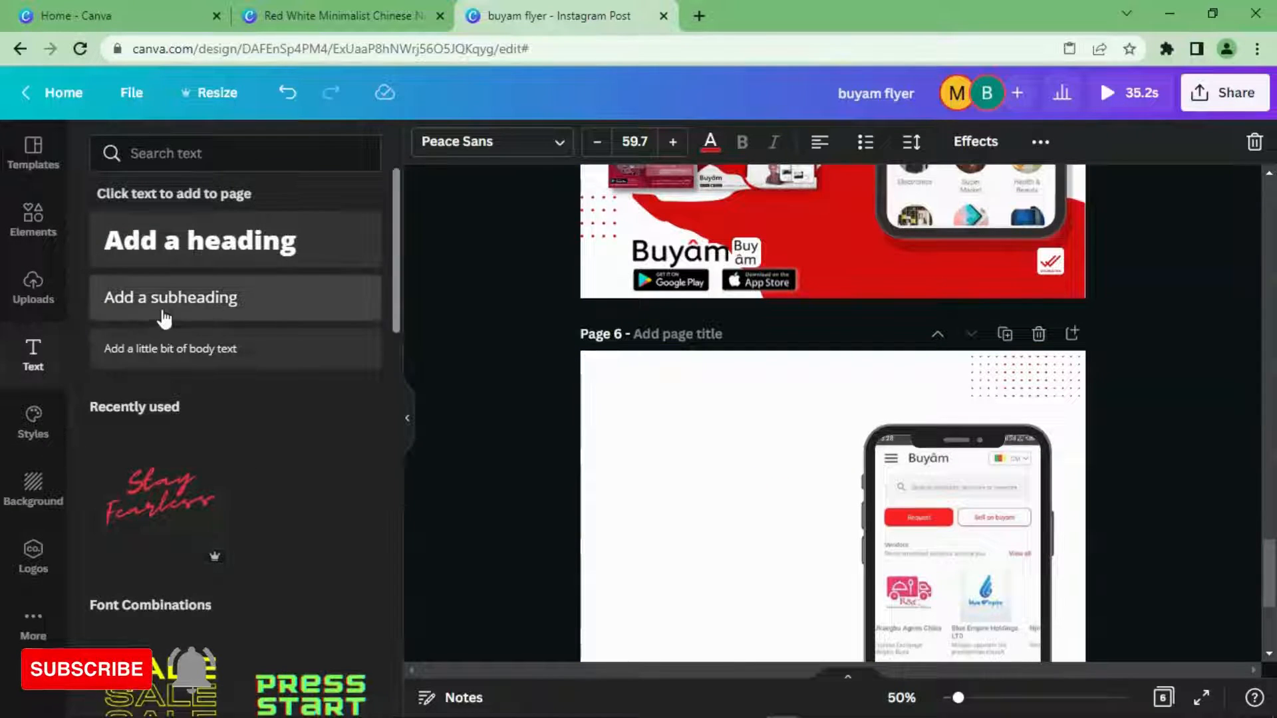
click(255, 251)
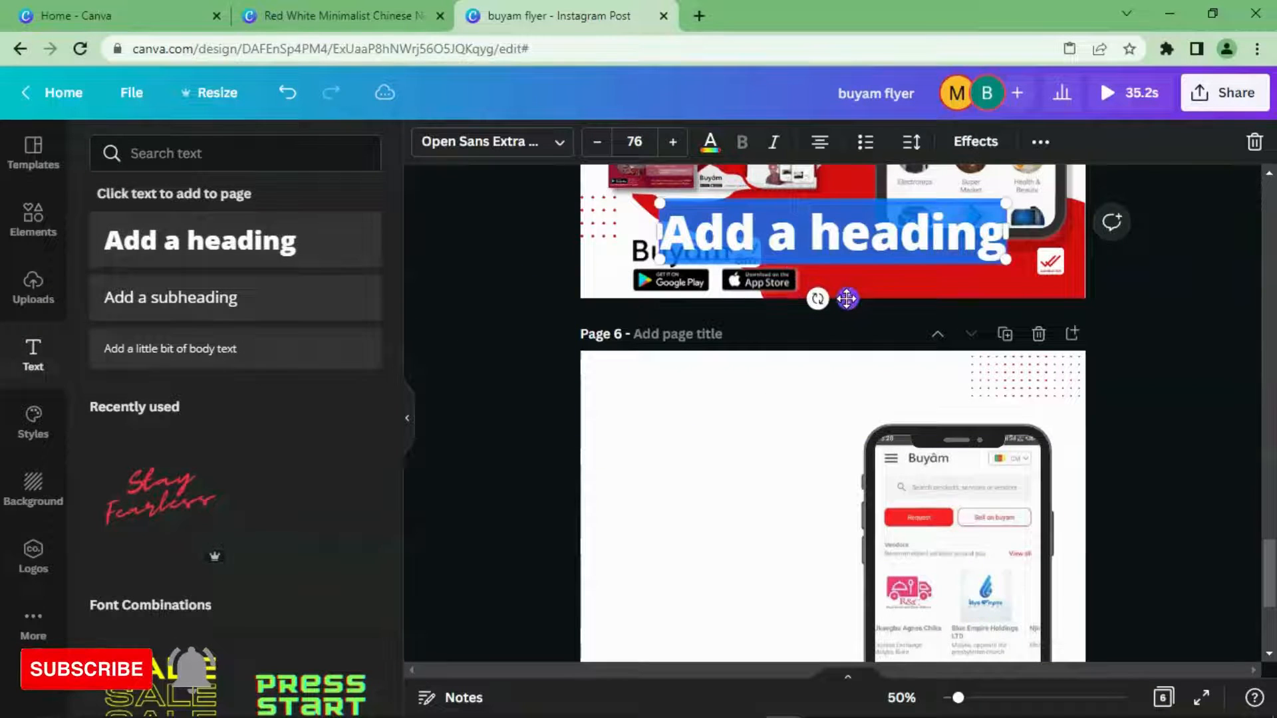
click(1254, 142)
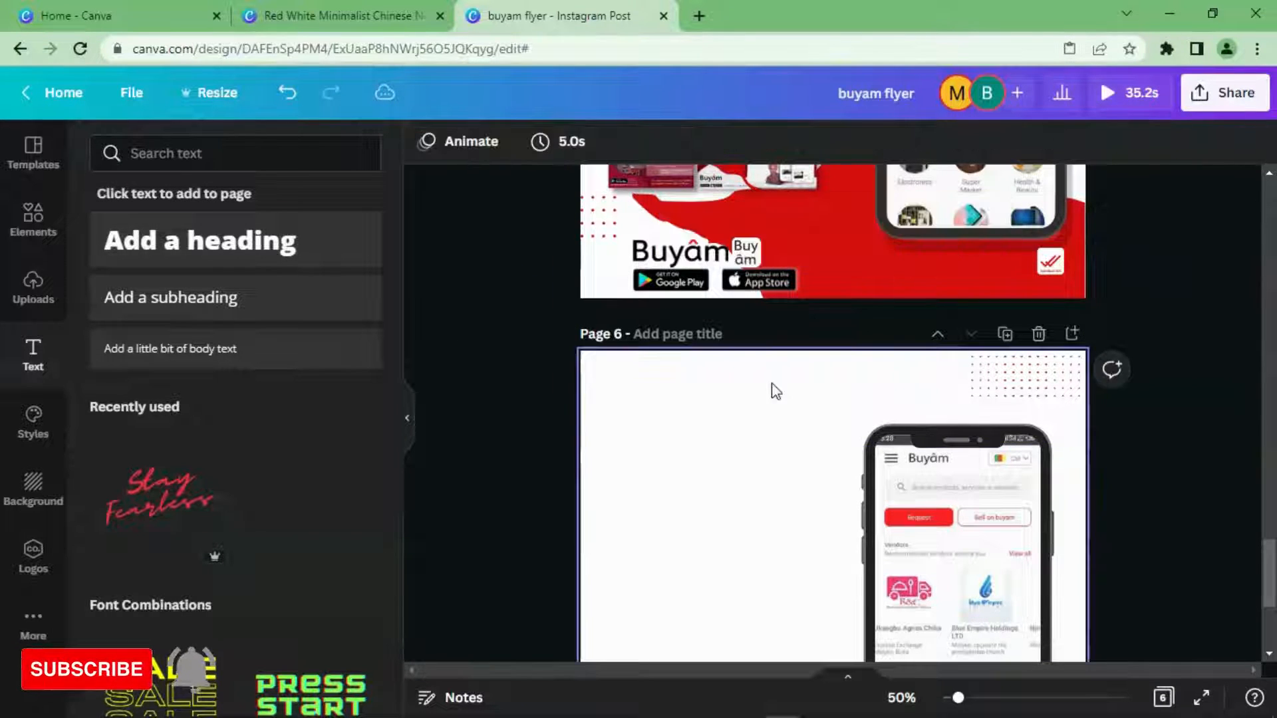
- Add a heading to page 6, colour it with the document's red and align it to the page's left edge
click(162, 265)
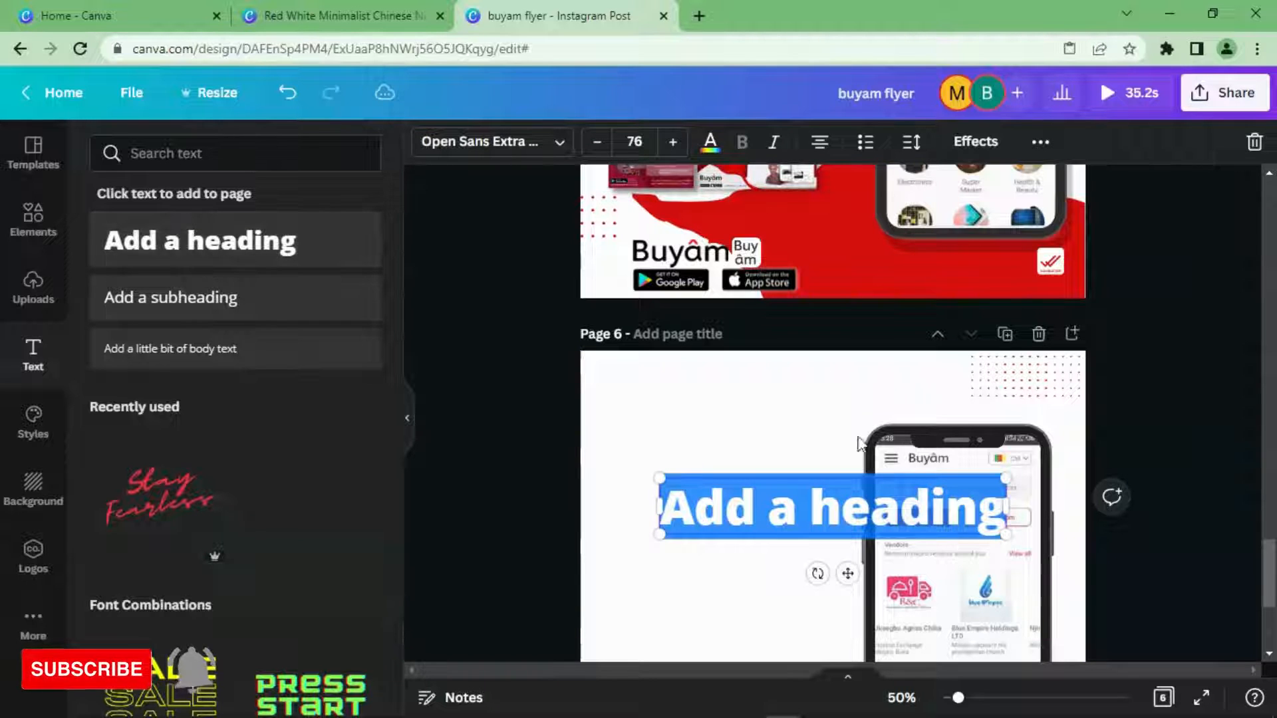
click(710, 142)
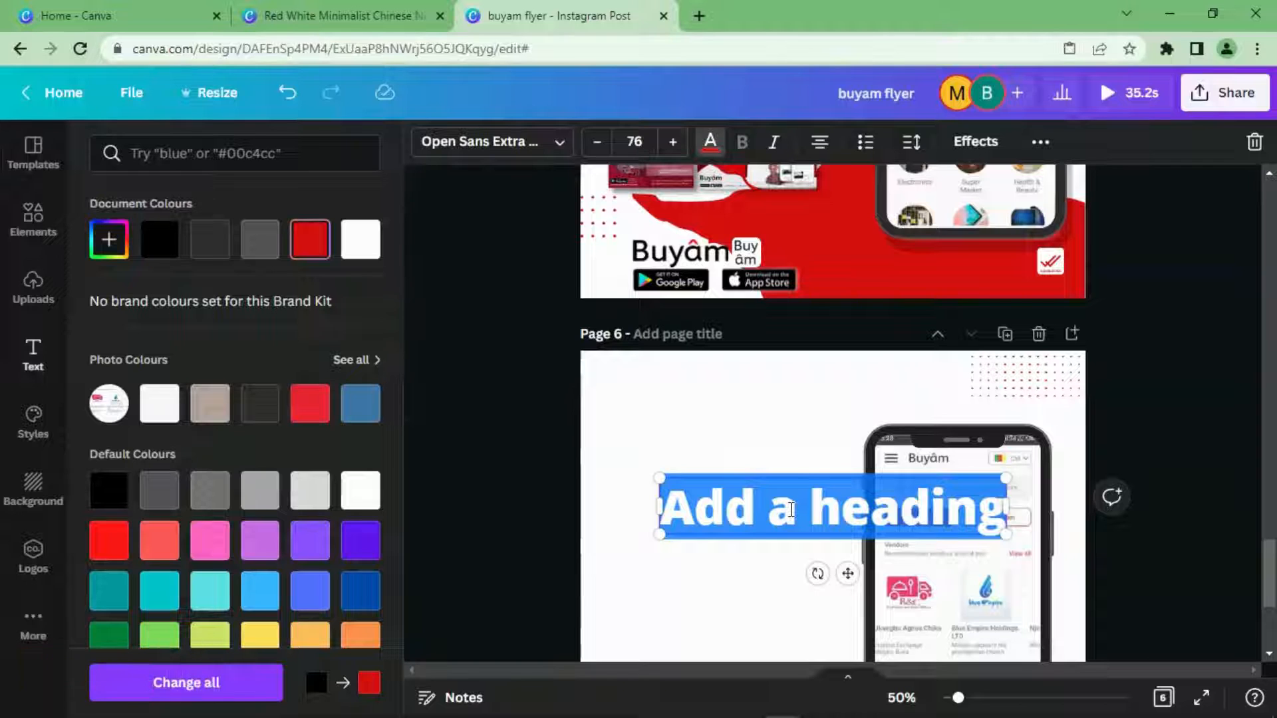
click(791, 509)
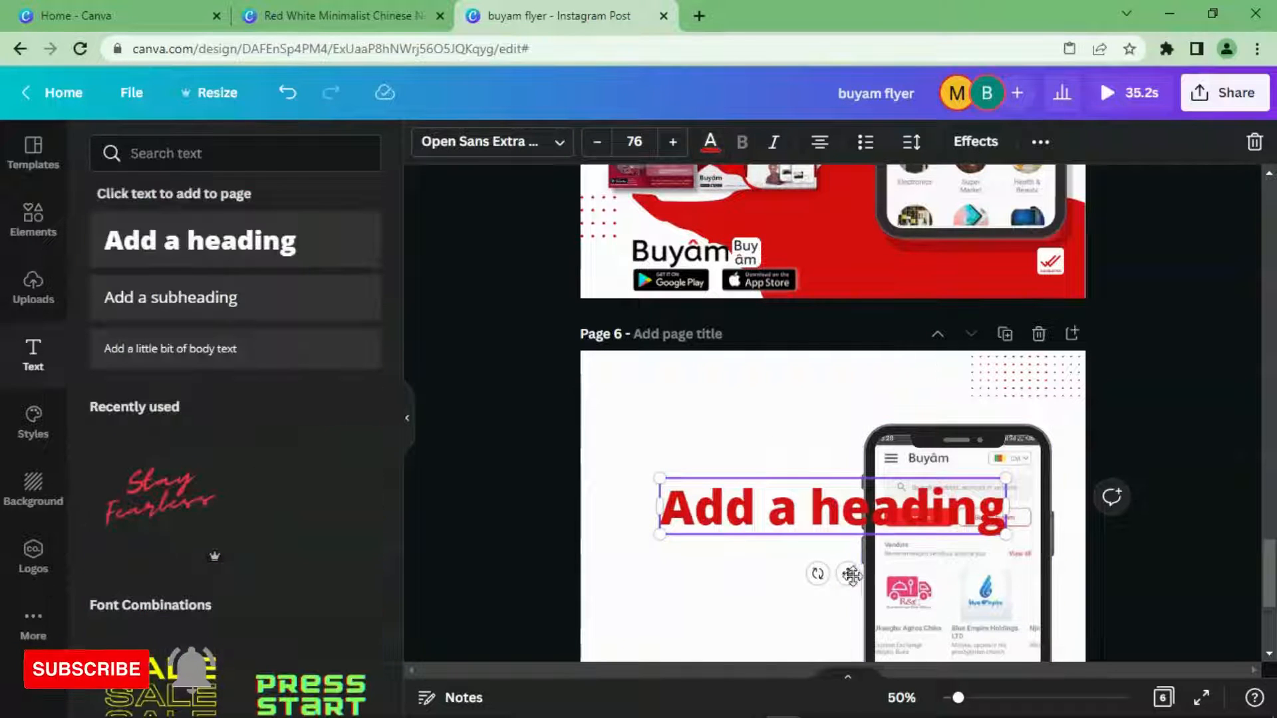
drag(851, 576, 768, 532)
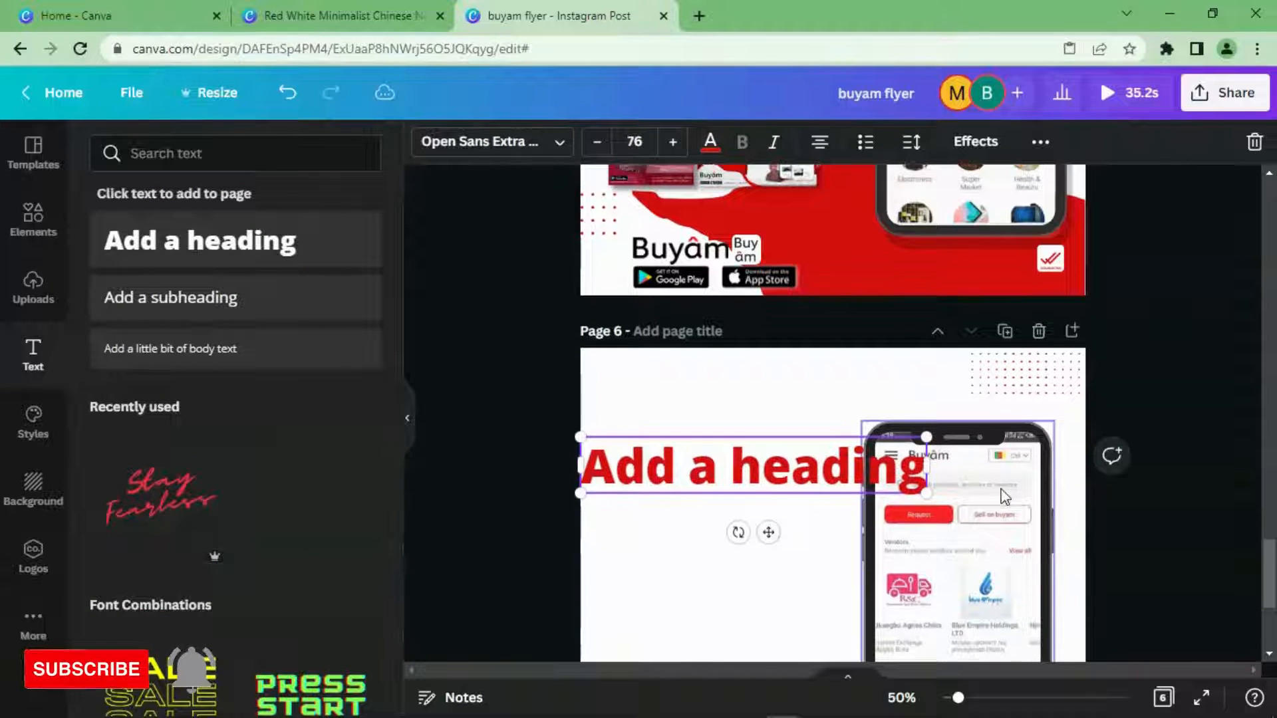
- Shift the smartphone on page 6 slightly to the right, matching the phone's placement on page 5
scroll(1004, 497, down, 1)
scroll(1004, 498, up, 3)
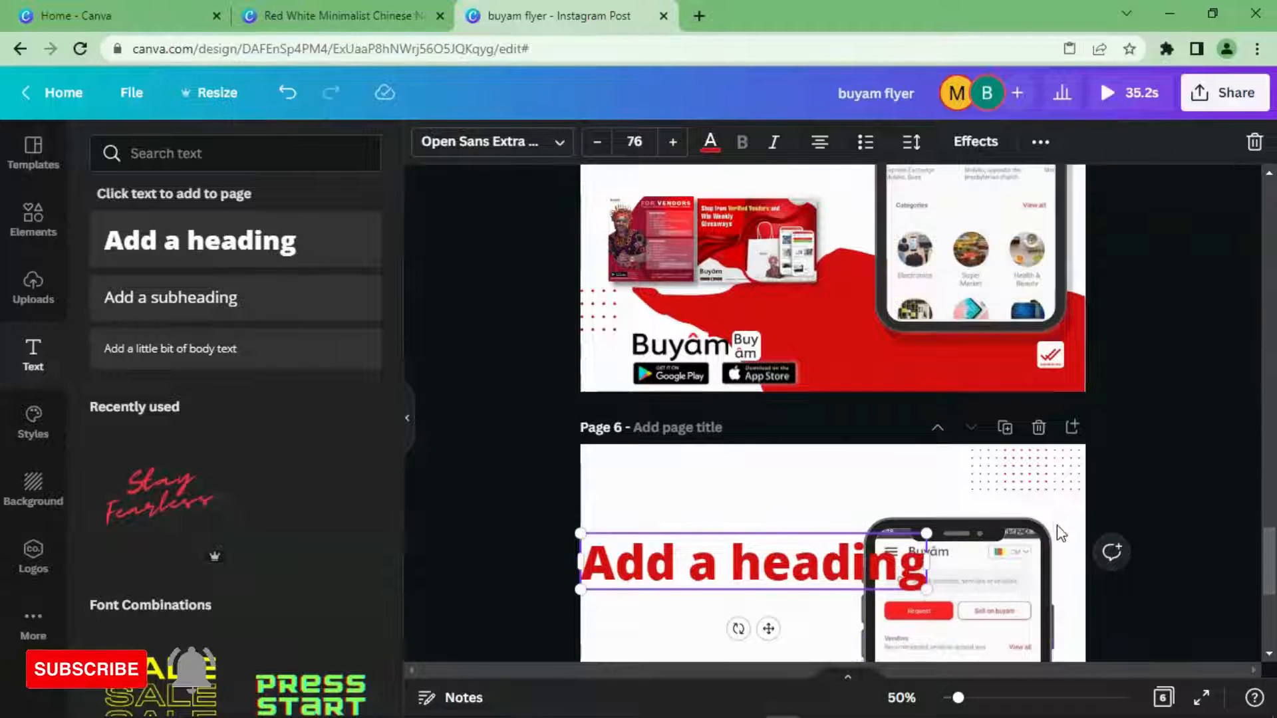
scroll(1061, 532, down, 3)
click(974, 539)
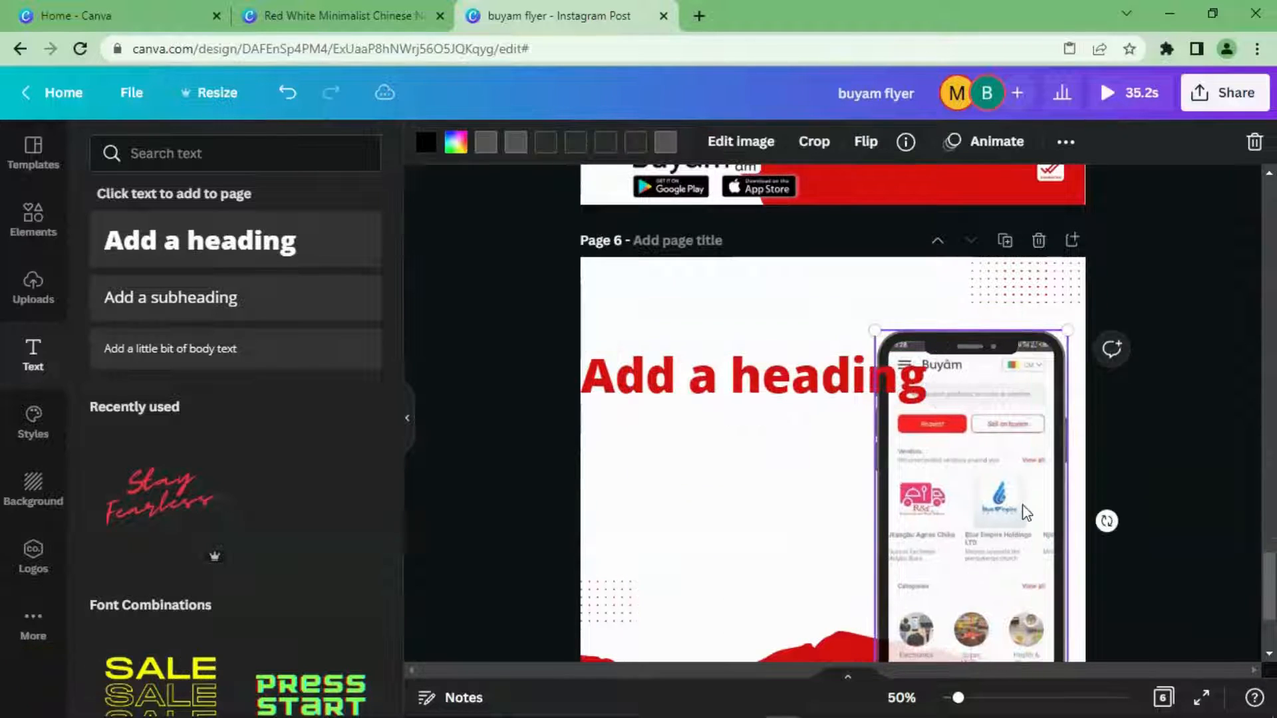
- Replace the page 6 heading's placeholder text with "p"
click(807, 391)
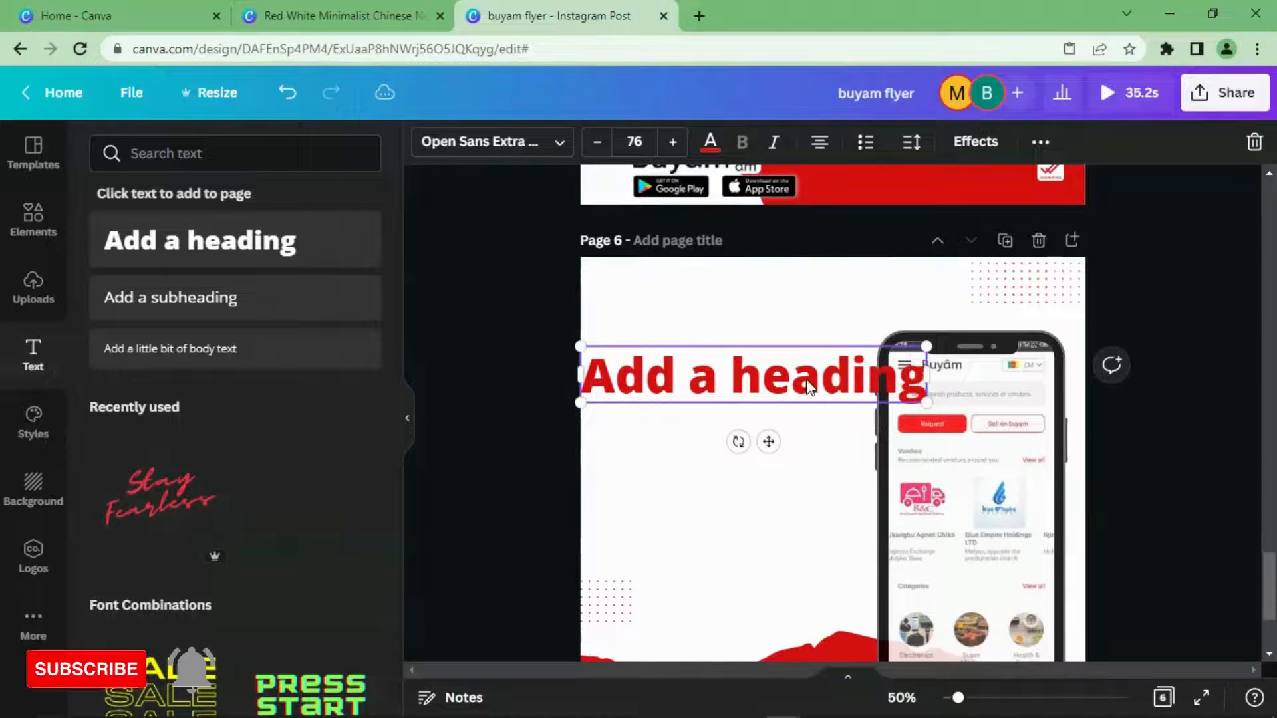
double_click(807, 385)
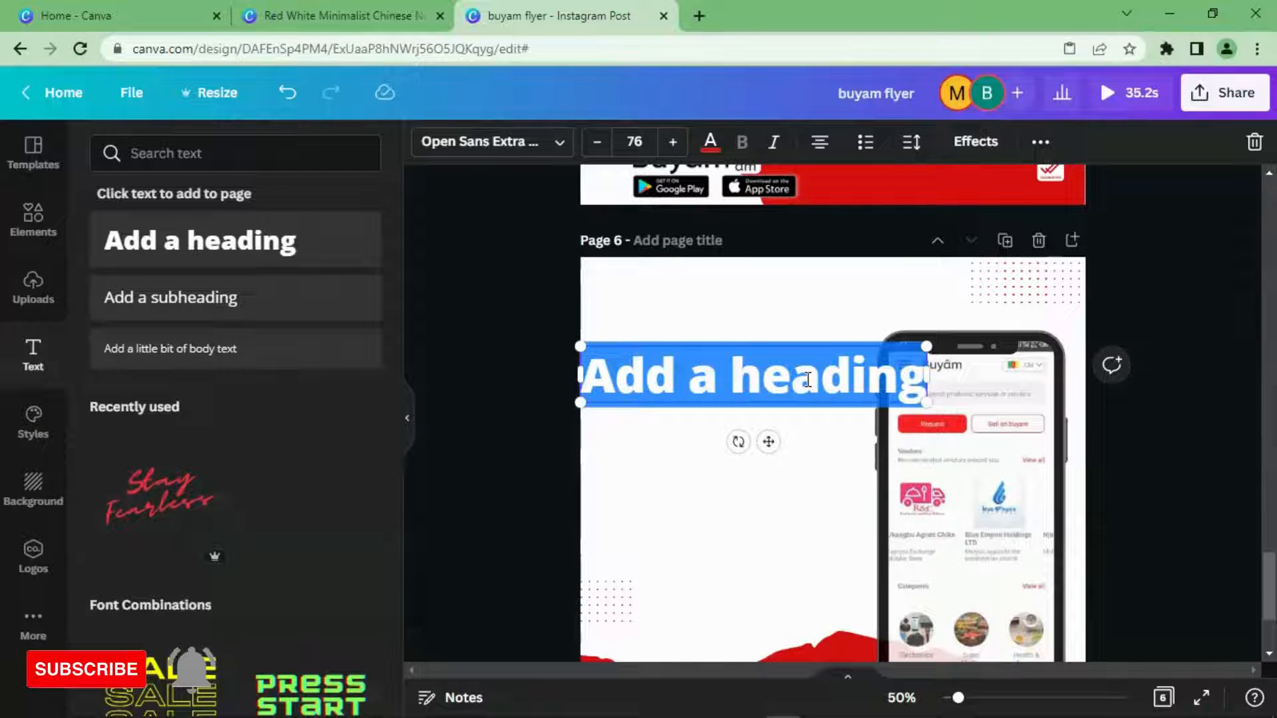
text(p)
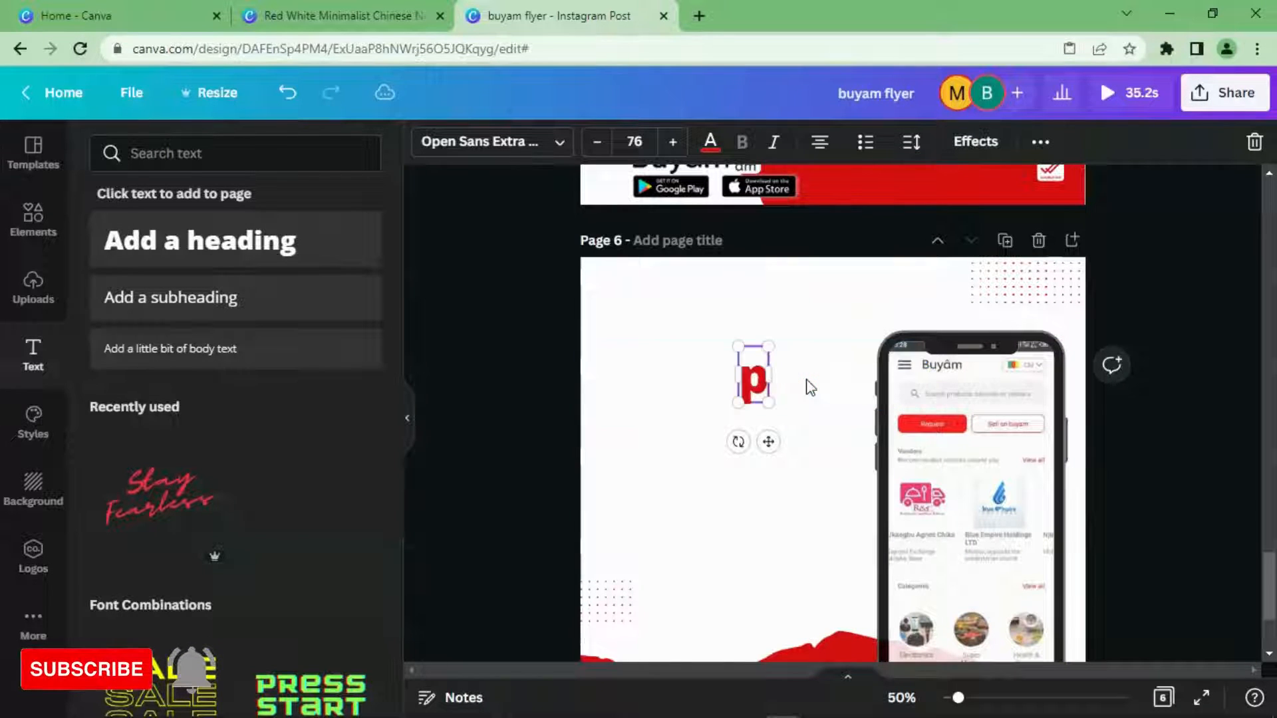
- Set the page 6 heading's font to Peace Sans and widen its text box a little
click(540, 143)
click(336, 149)
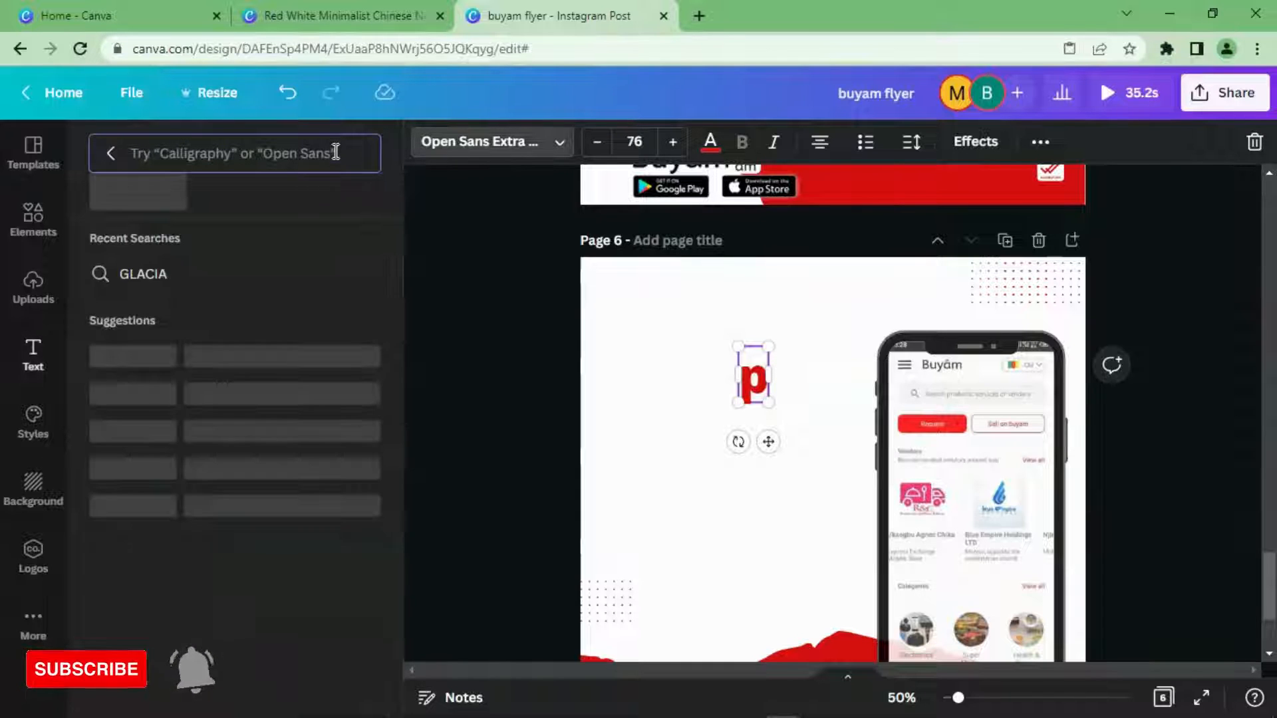
text(peac)
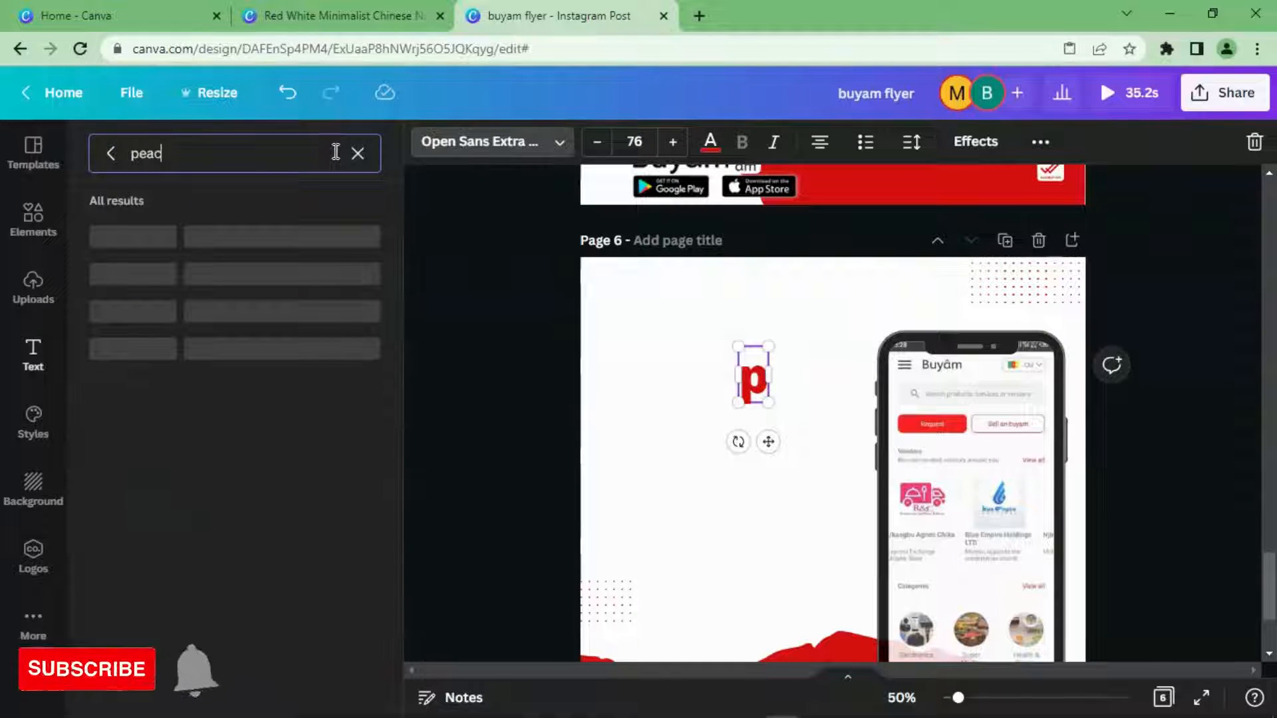
text(e sans)
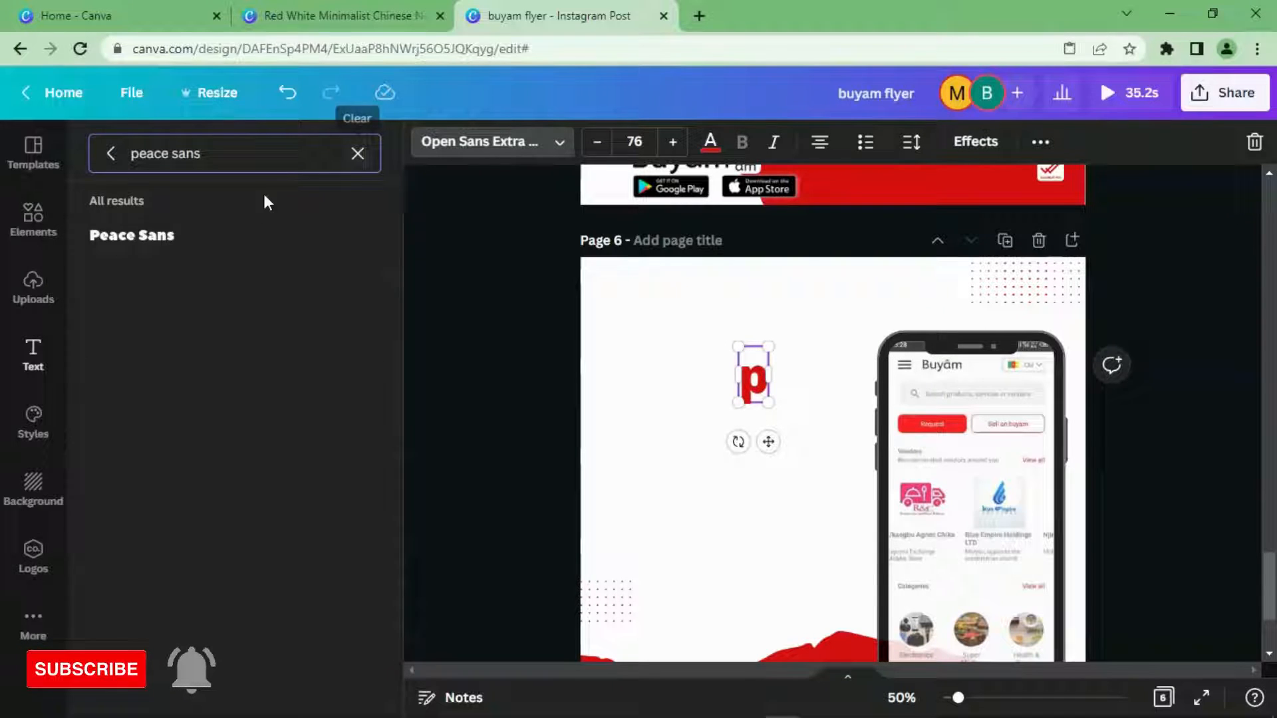
click(220, 251)
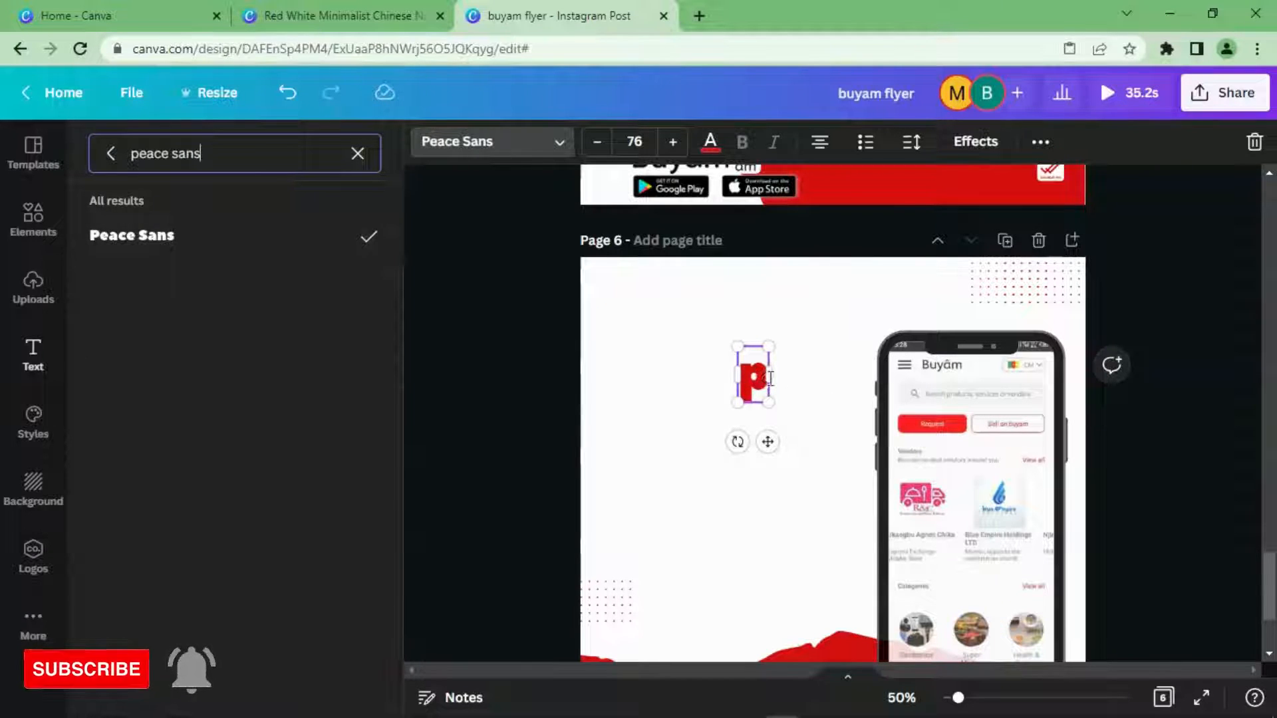
drag(770, 378, 824, 376)
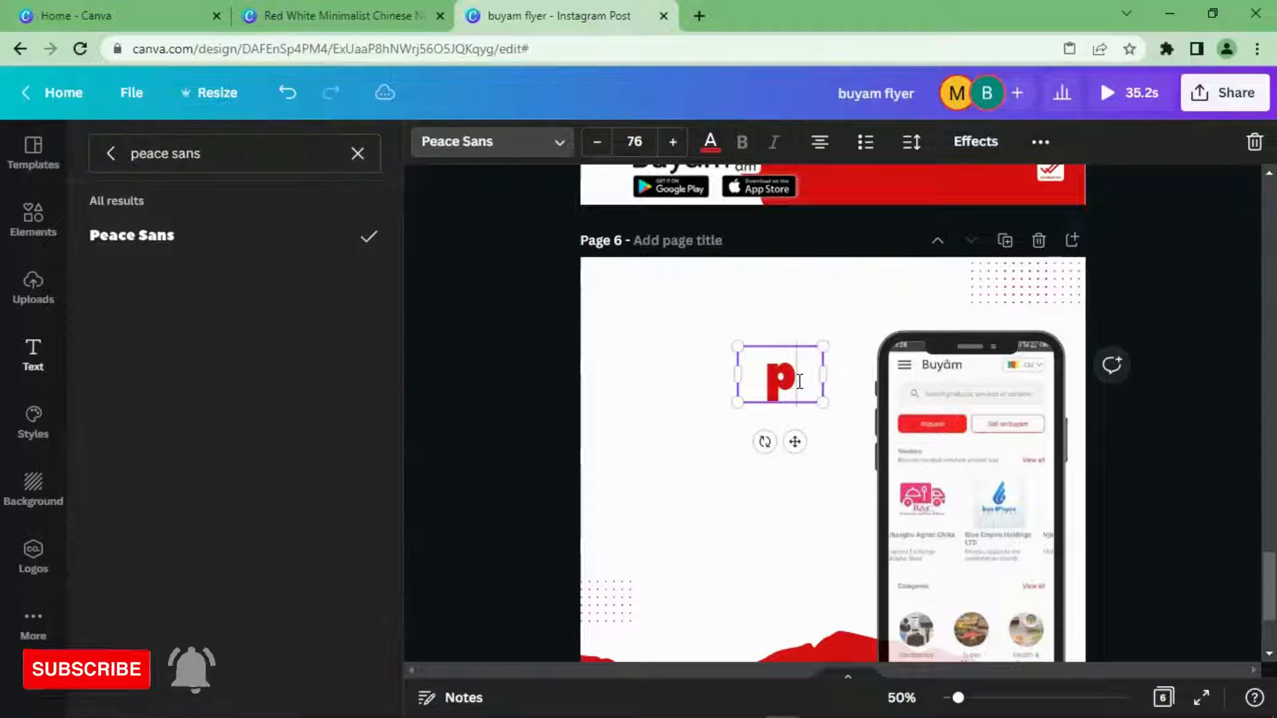
- Replace the page 6 heading's letter with "SHOP" in capitals
scroll(800, 381, up, 7)
scroll(798, 386, down, 4)
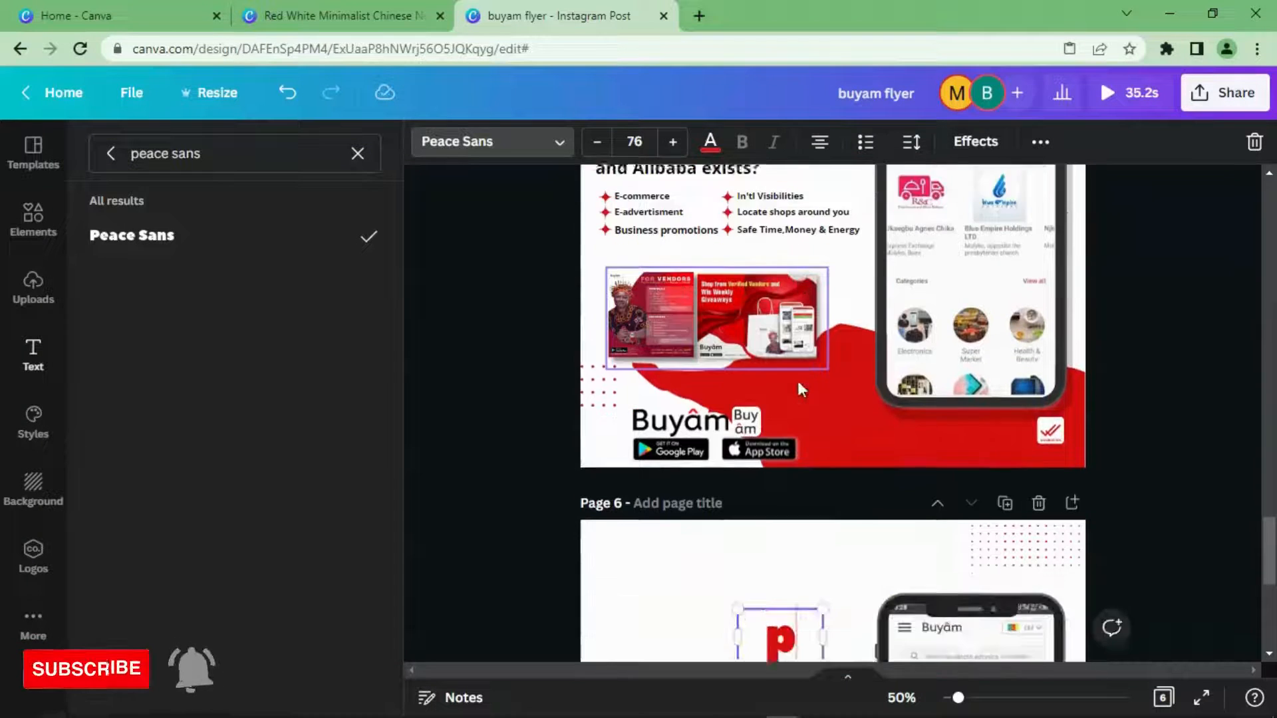
scroll(791, 512, down, 1)
key(BackSpace)
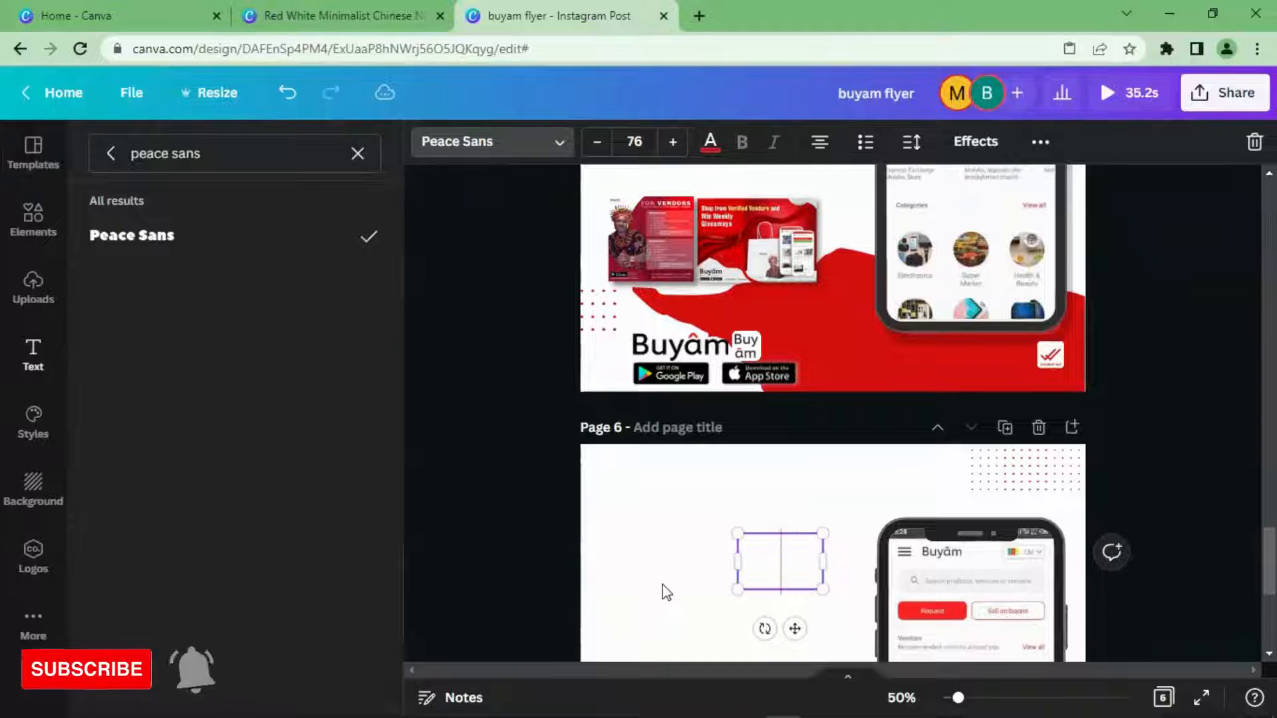
text(Shop)
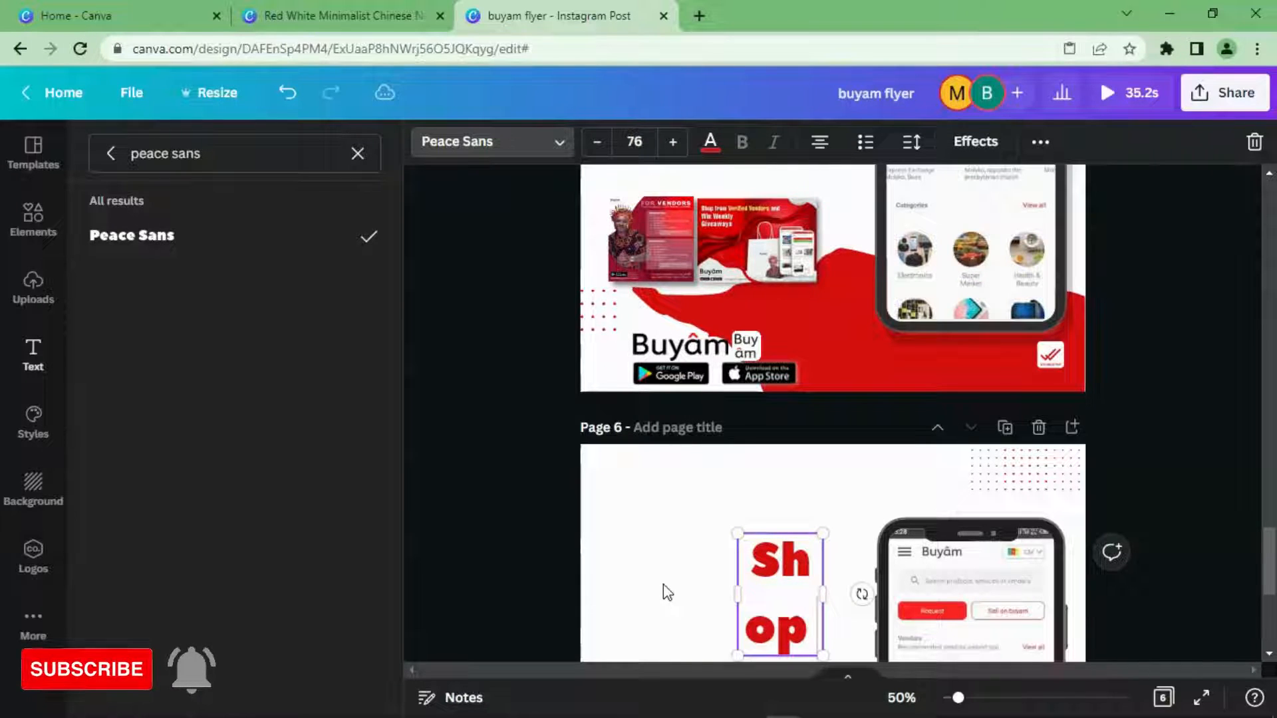
key(BackSpace)
key(BackSpace)
key(BackSpace)
key(BackSpace)
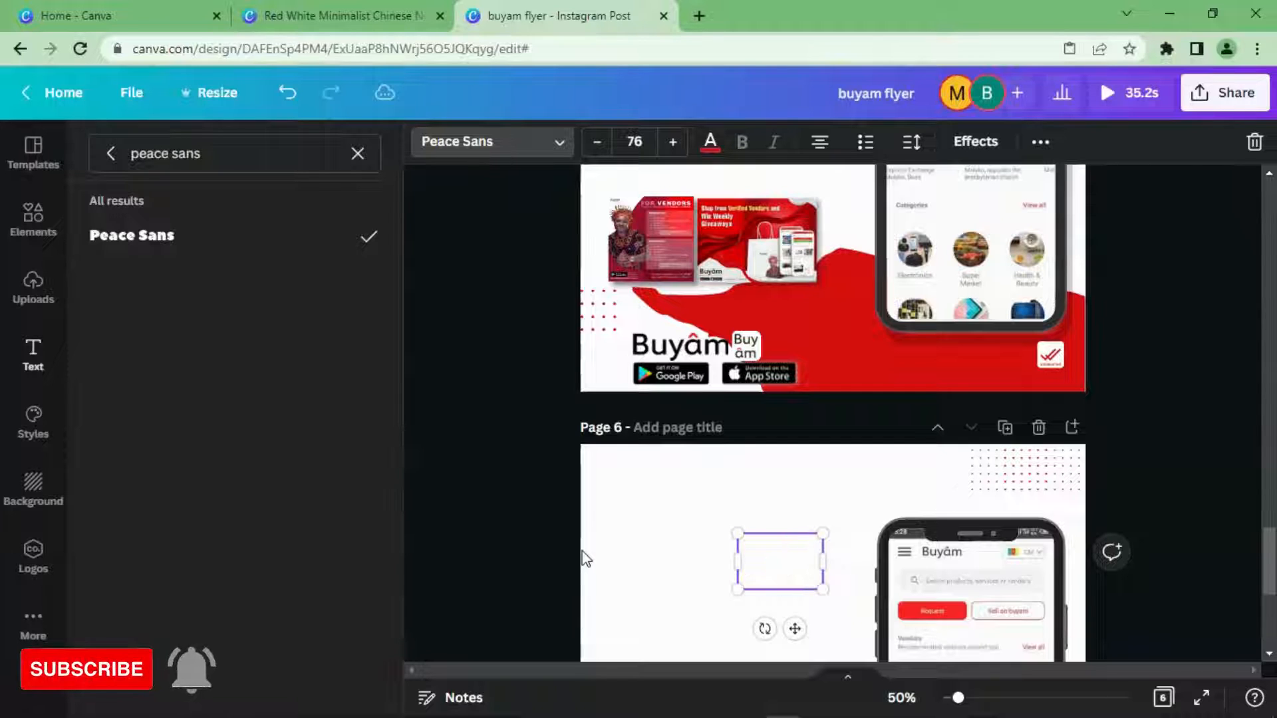
text(SH)
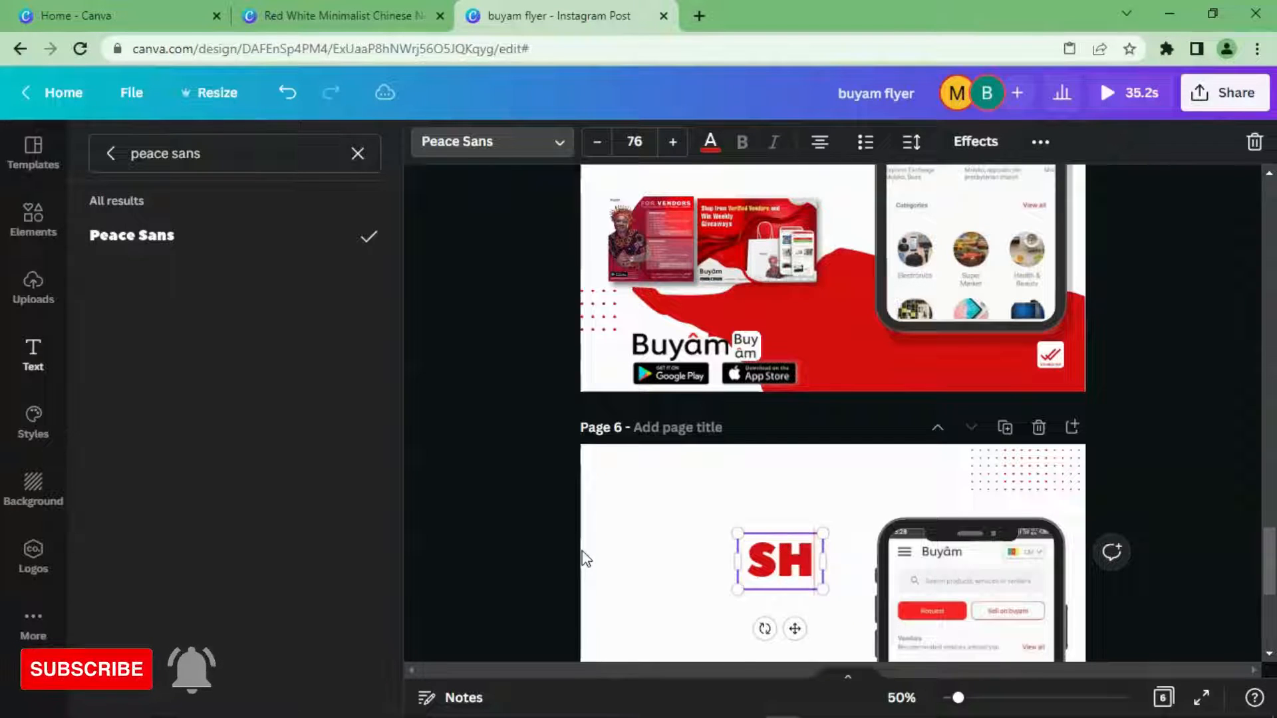
text(OP)
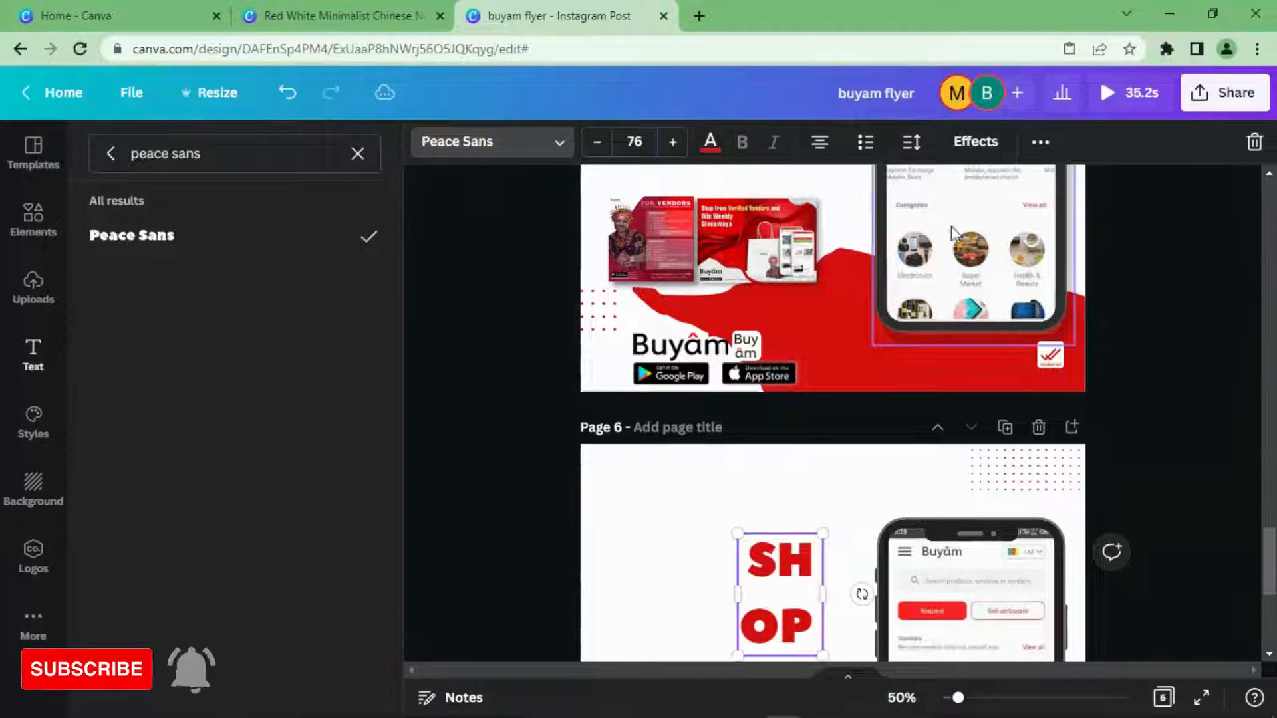
- Extend the page 6 heading to "SHOP ONLINE WITH" and widen its text box so SHOP ONLINE fits on one line
scroll(826, 305, down, 4)
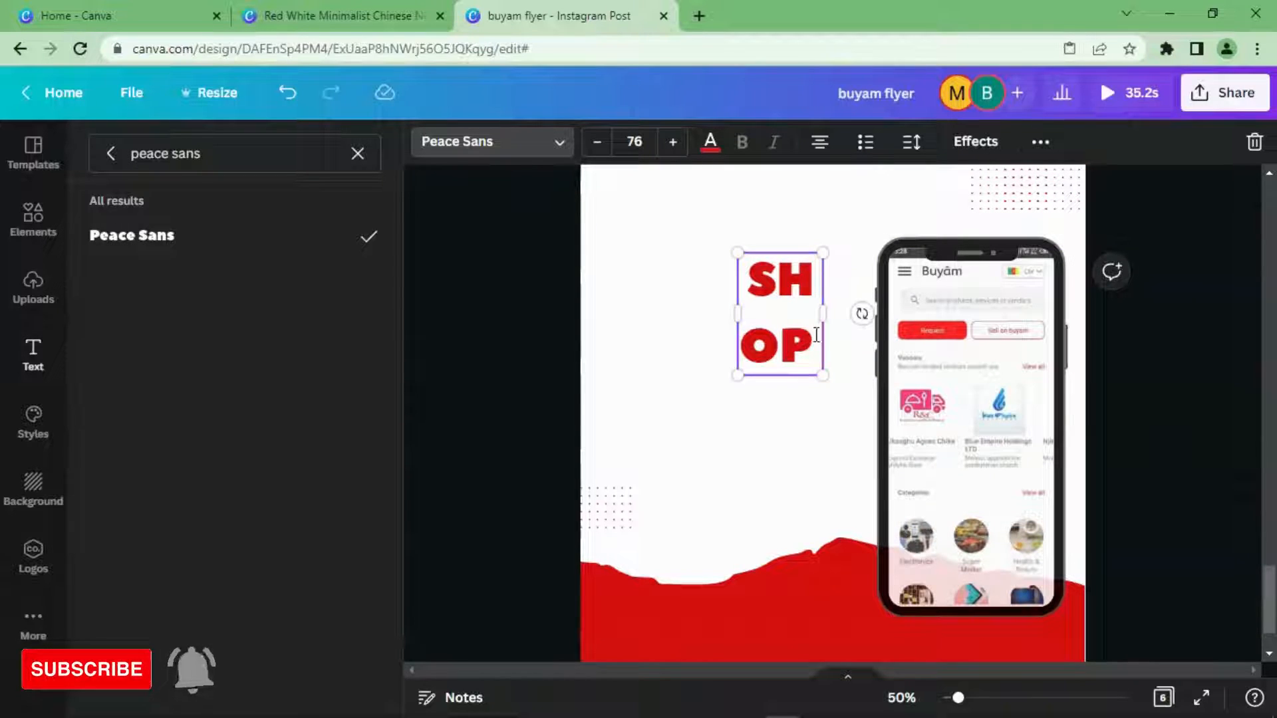
text(ONLINE)
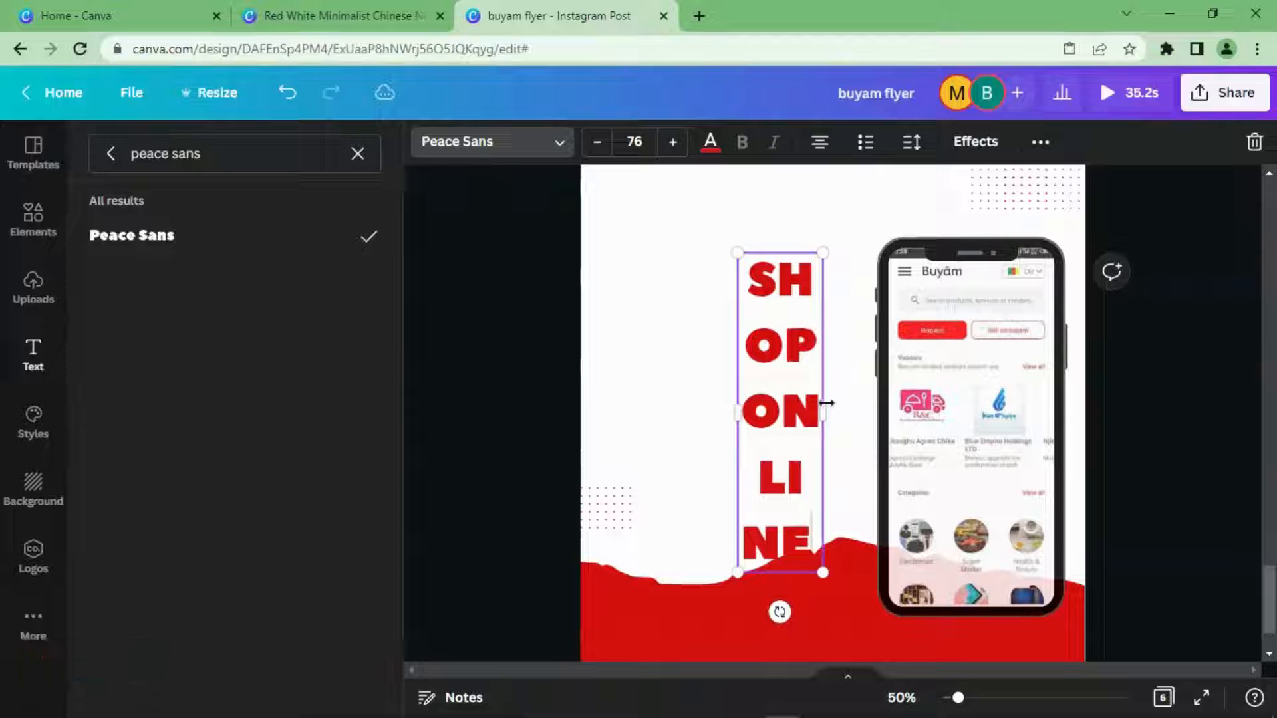
drag(822, 417, 1109, 447)
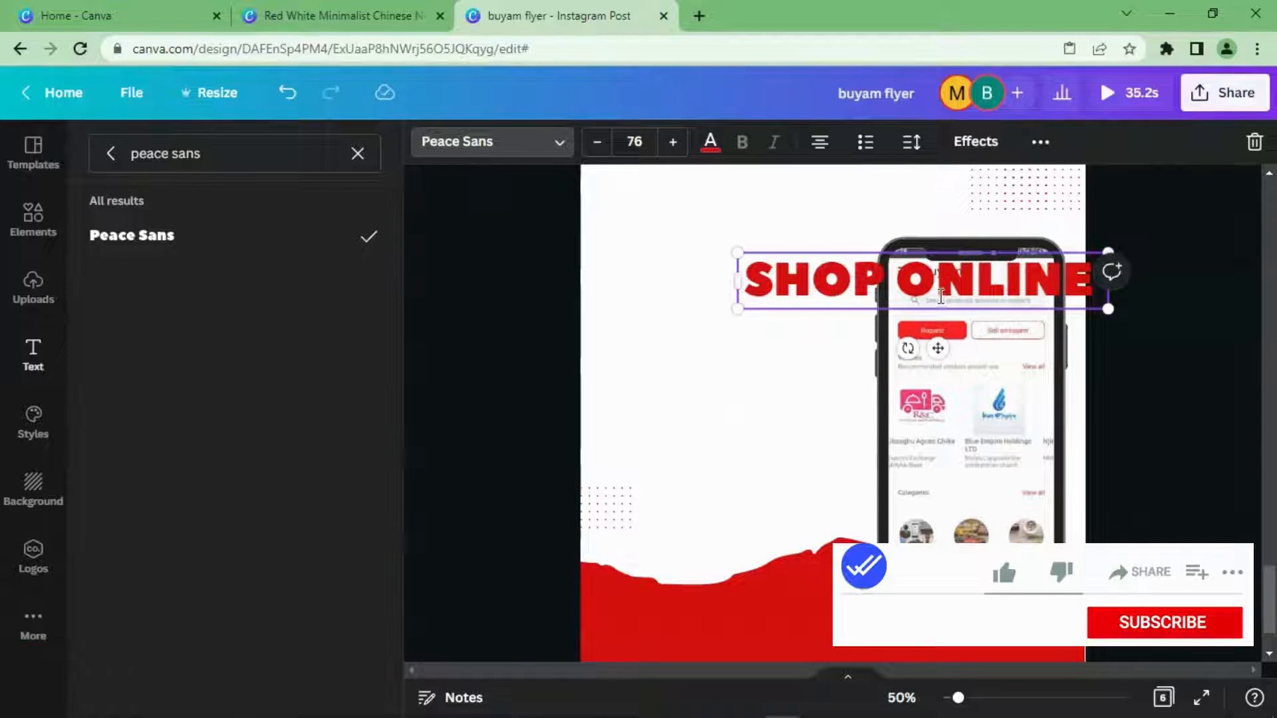
text(WITH)
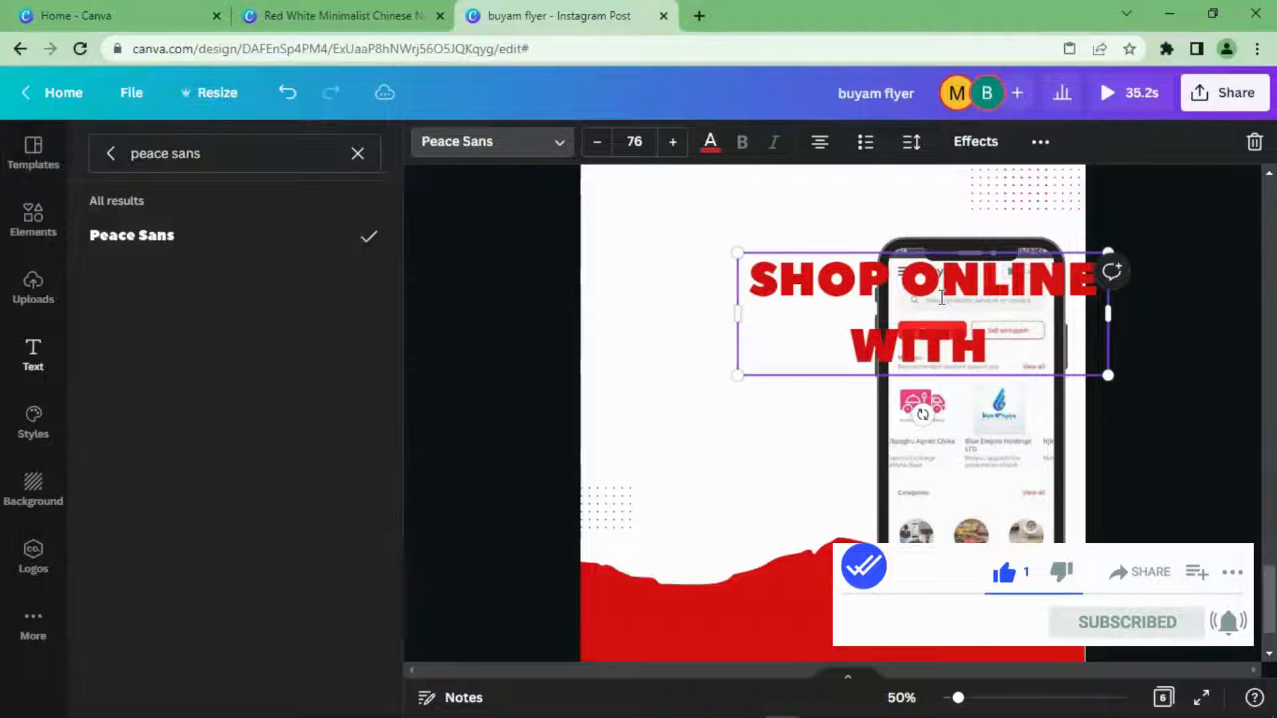
click(1152, 312)
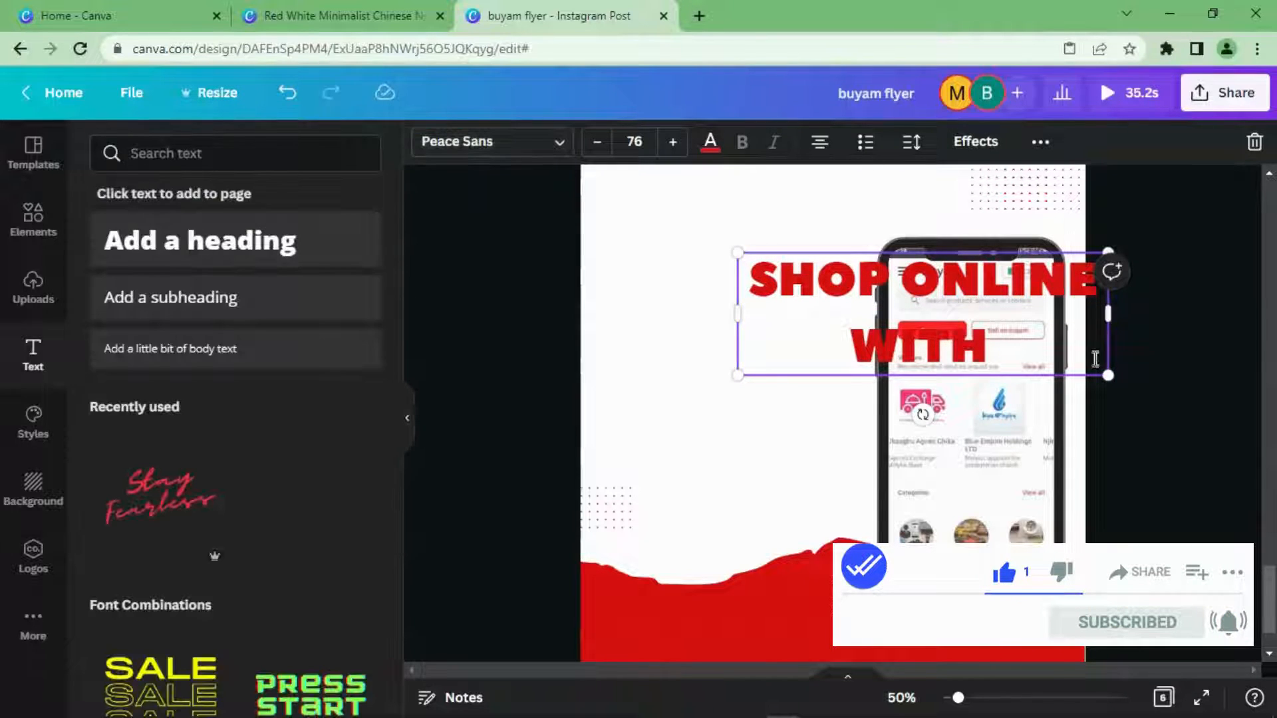
- Scale the SHOP ONLINE WITH heading to a font size of about 53.3 and place it beside the smartphone on page 6
drag(1109, 375, 955, 324)
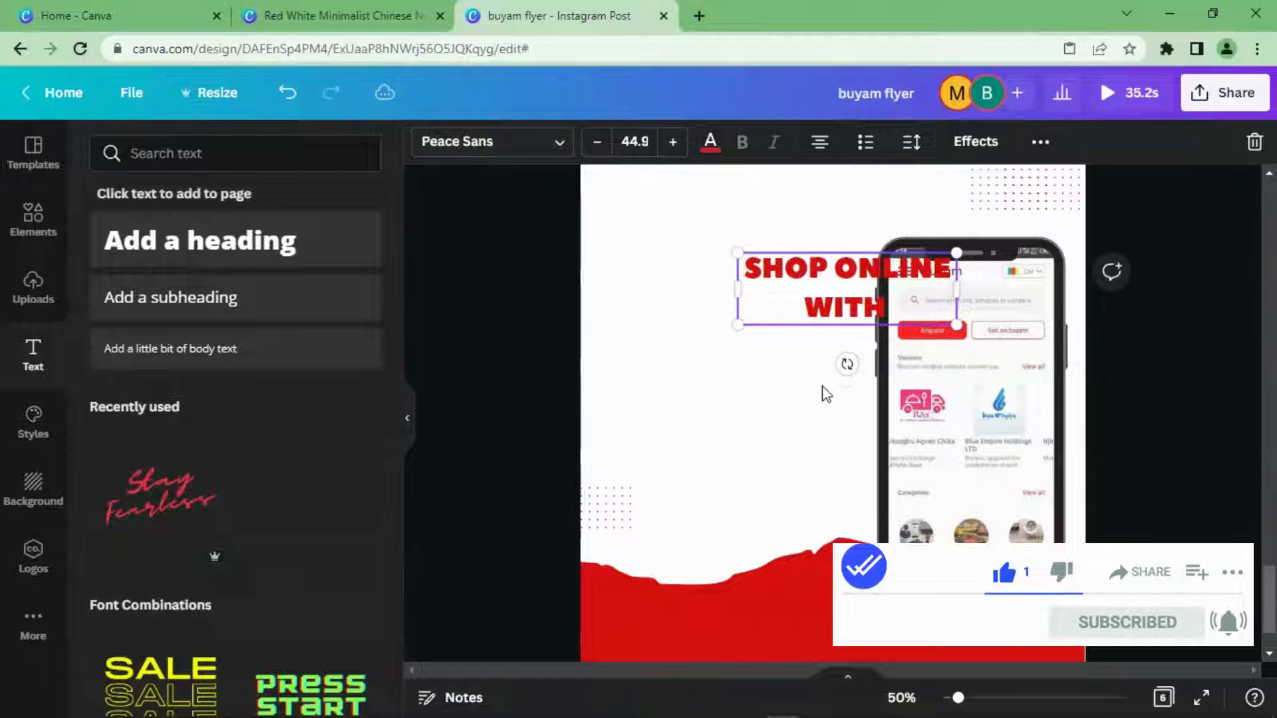
scroll(825, 383, up, 2)
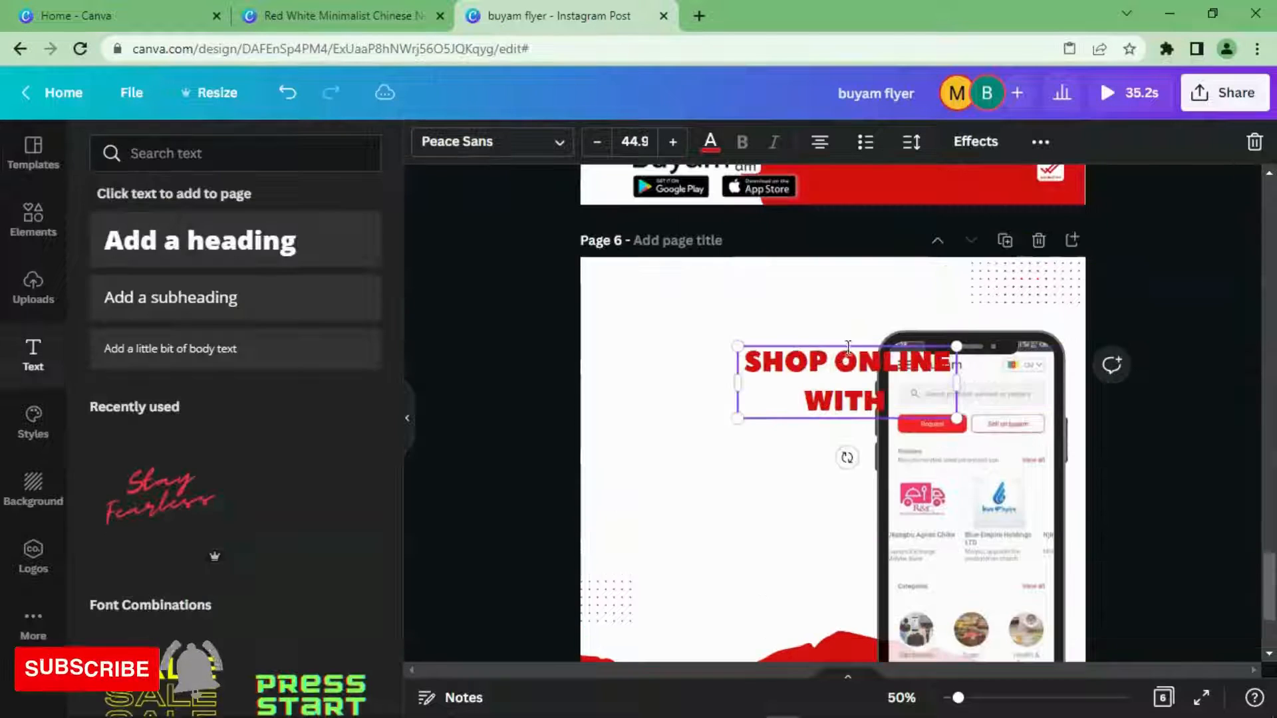
click(871, 318)
drag(860, 373, 715, 350)
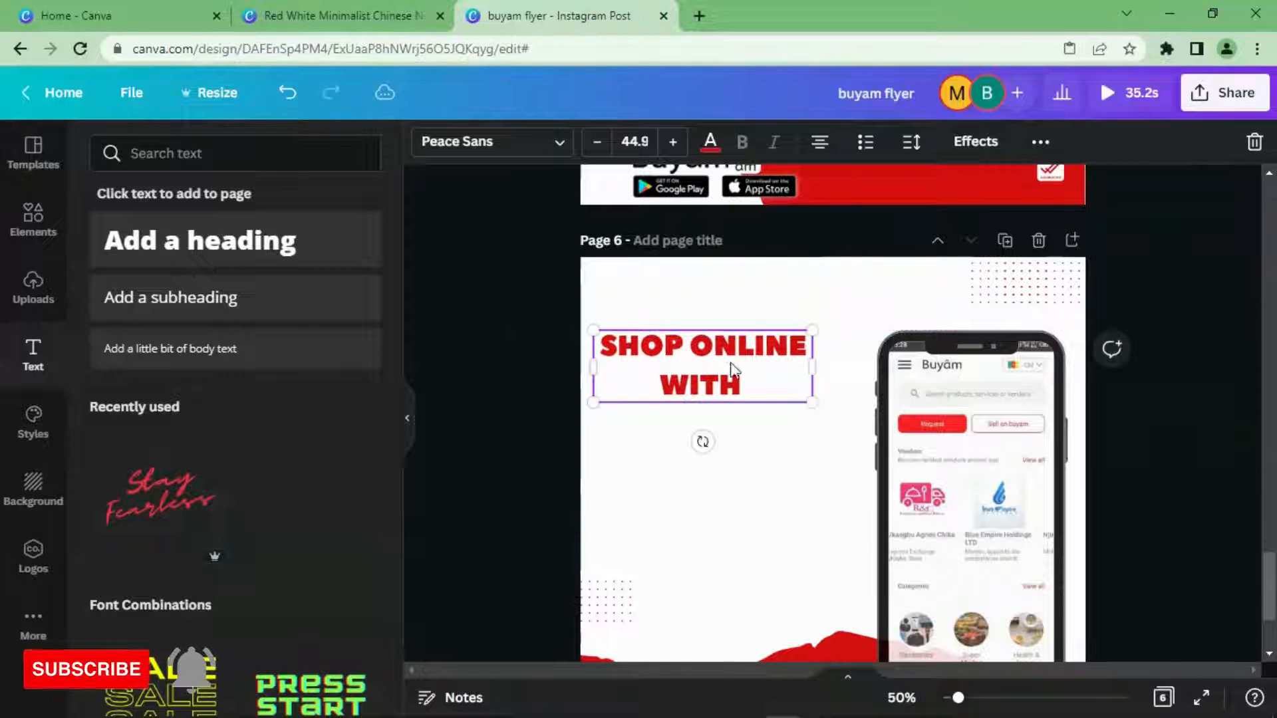
drag(813, 402, 853, 418)
drag(774, 362, 773, 366)
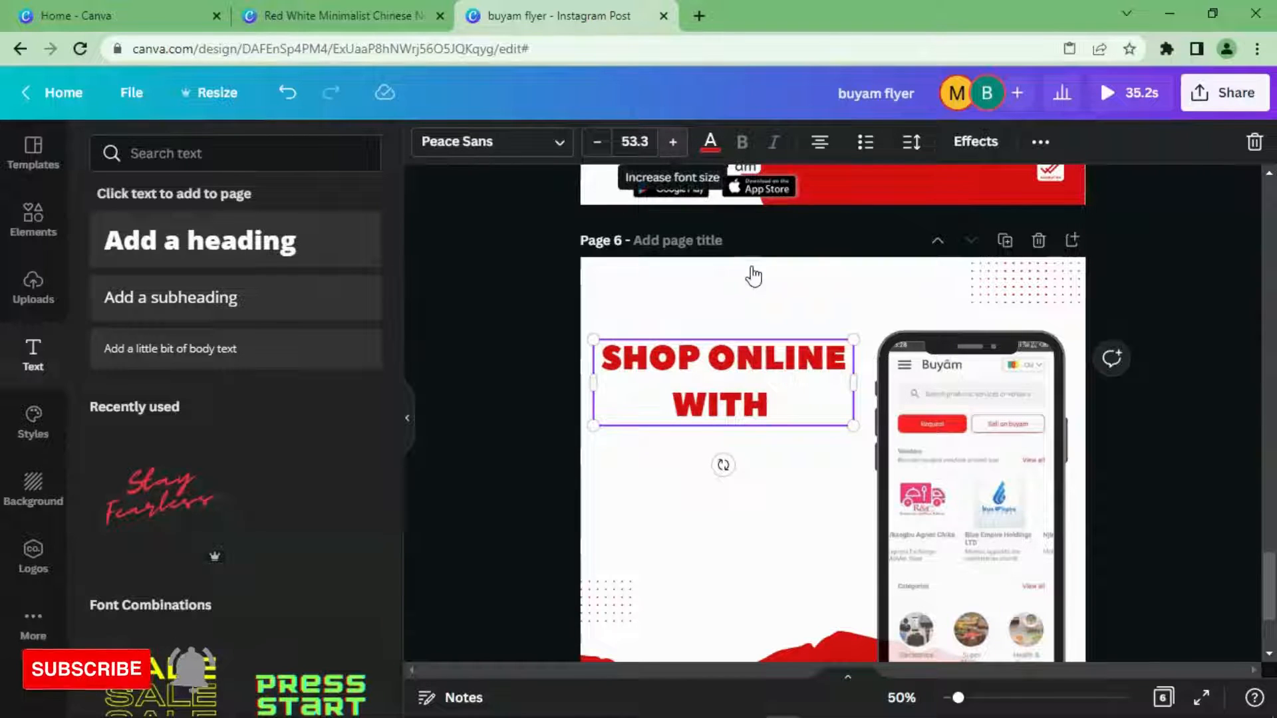
- Copy the "SHOP ONLINE WITH" headline text from page 5
scroll(778, 282, up, 5)
scroll(781, 283, up, 2)
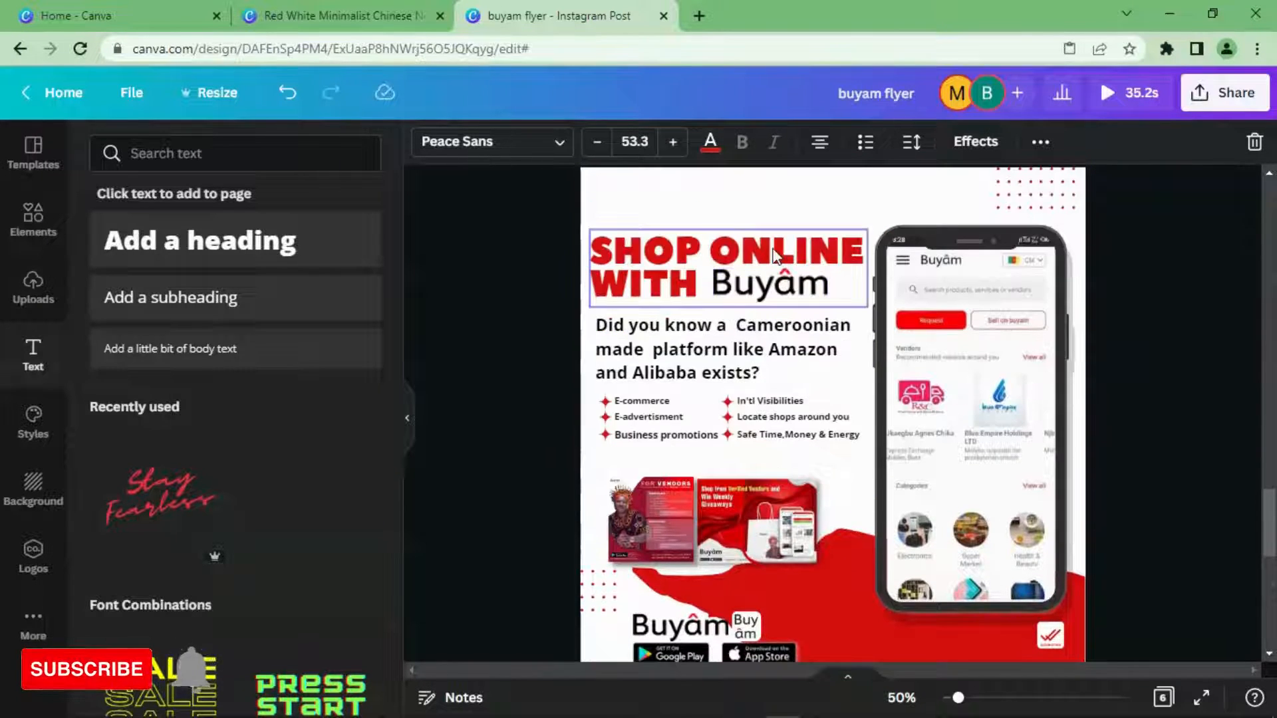
click(774, 256)
right_click(772, 249)
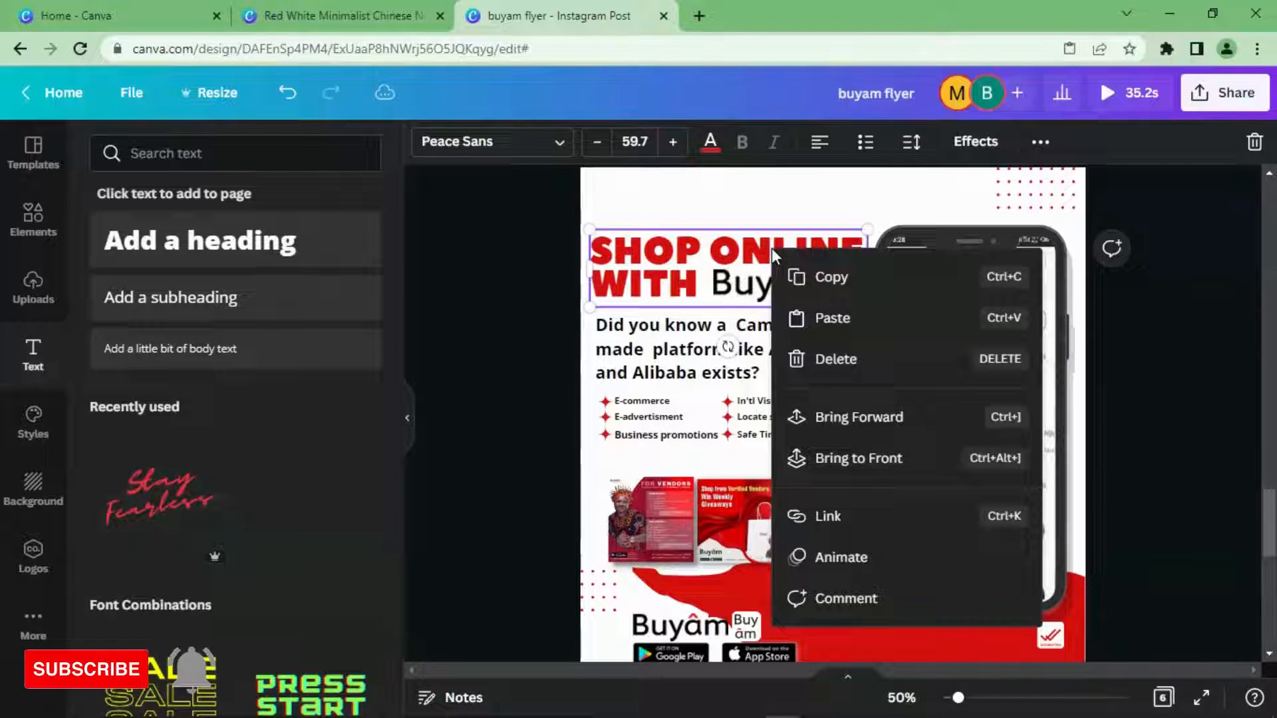
click(827, 277)
- Delete the typed heading on page 6 and paste the copied page 5 headline in its place
scroll(808, 336, down, 5)
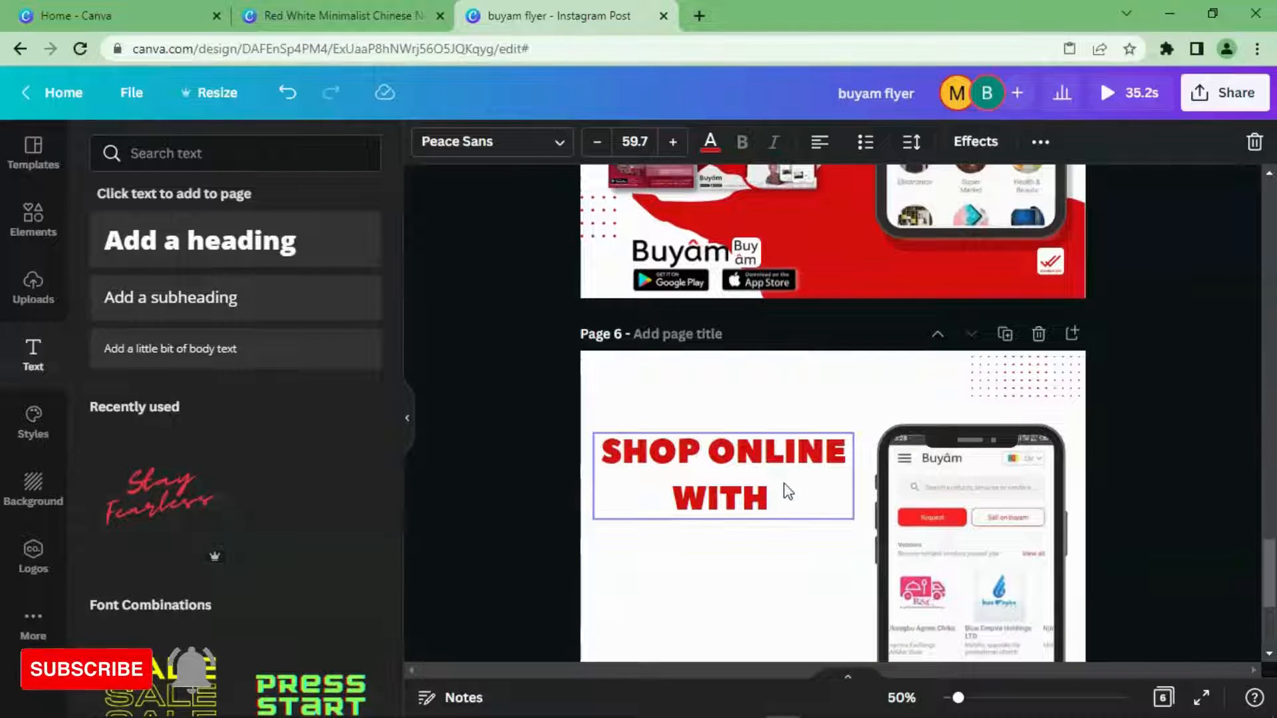
key(Delete)
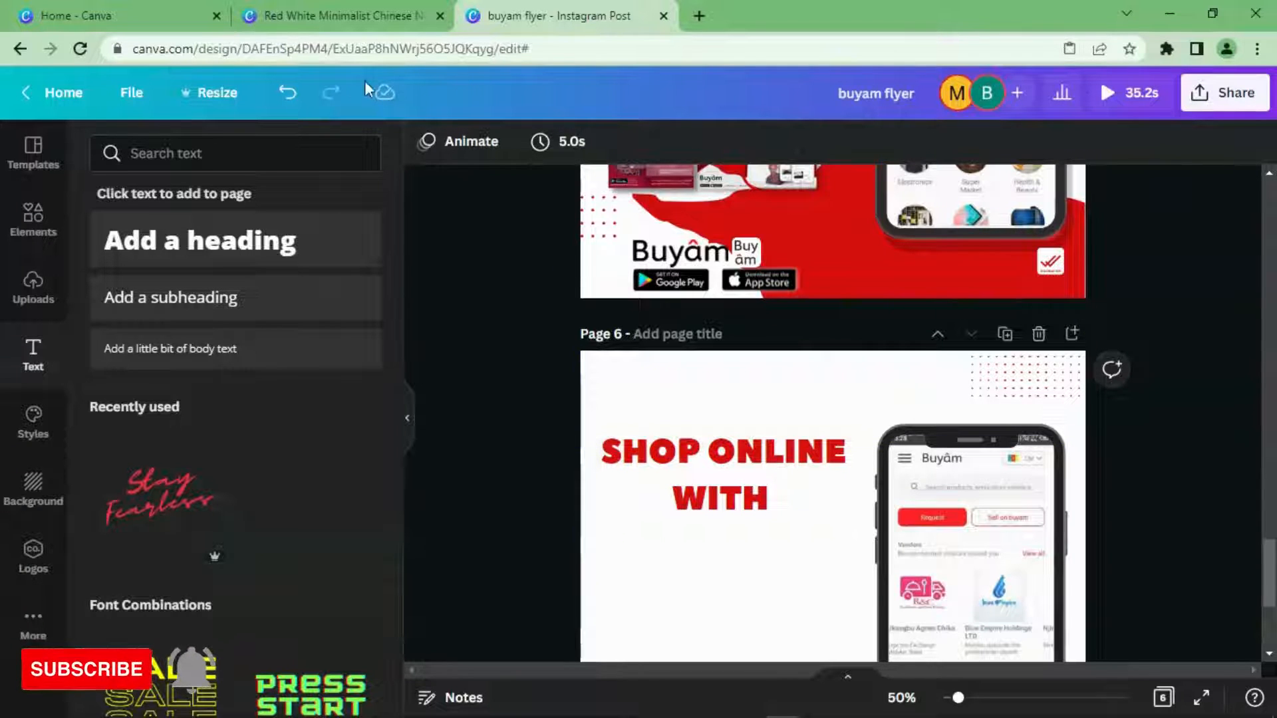
click(750, 441)
key(Delete)
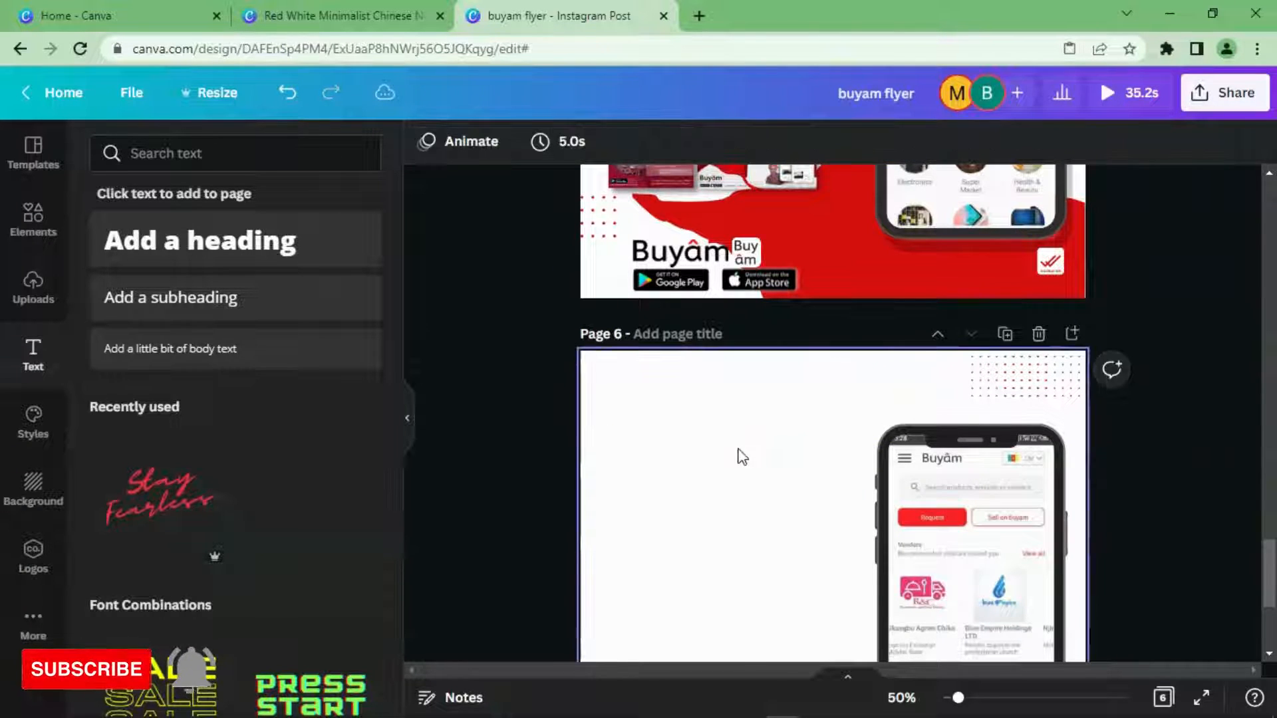
right_click(737, 455)
click(790, 525)
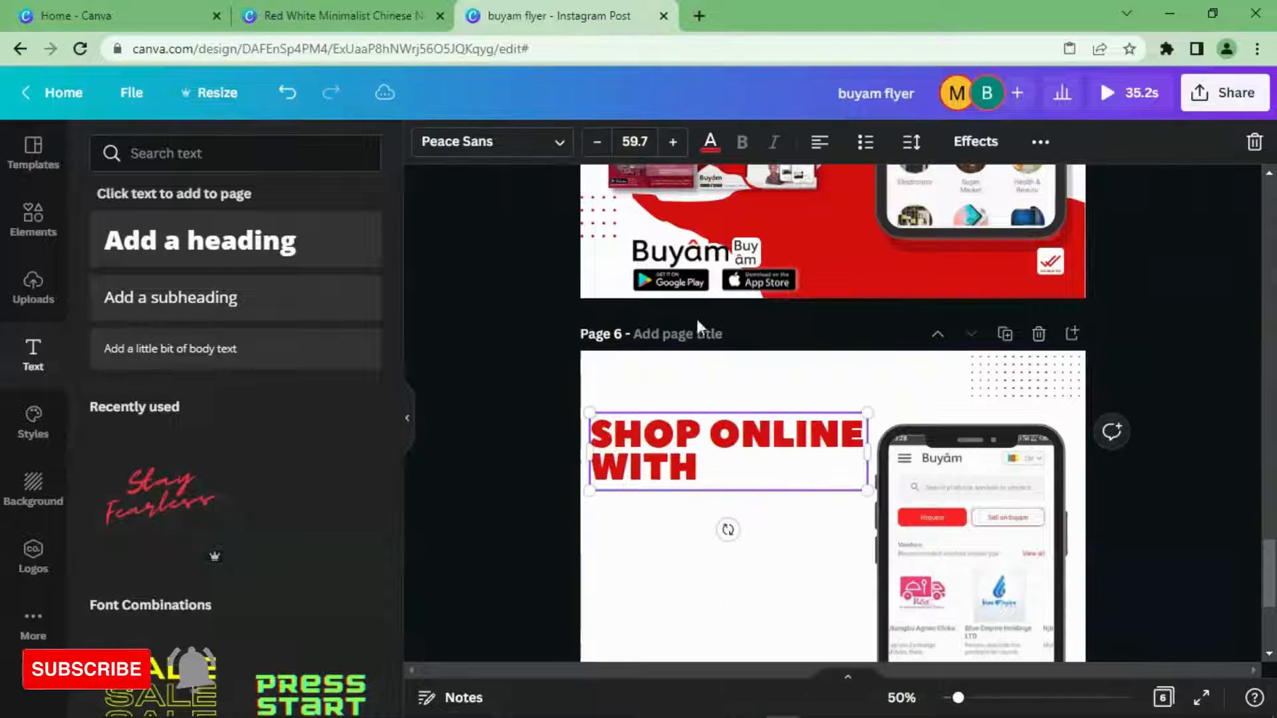
click(828, 526)
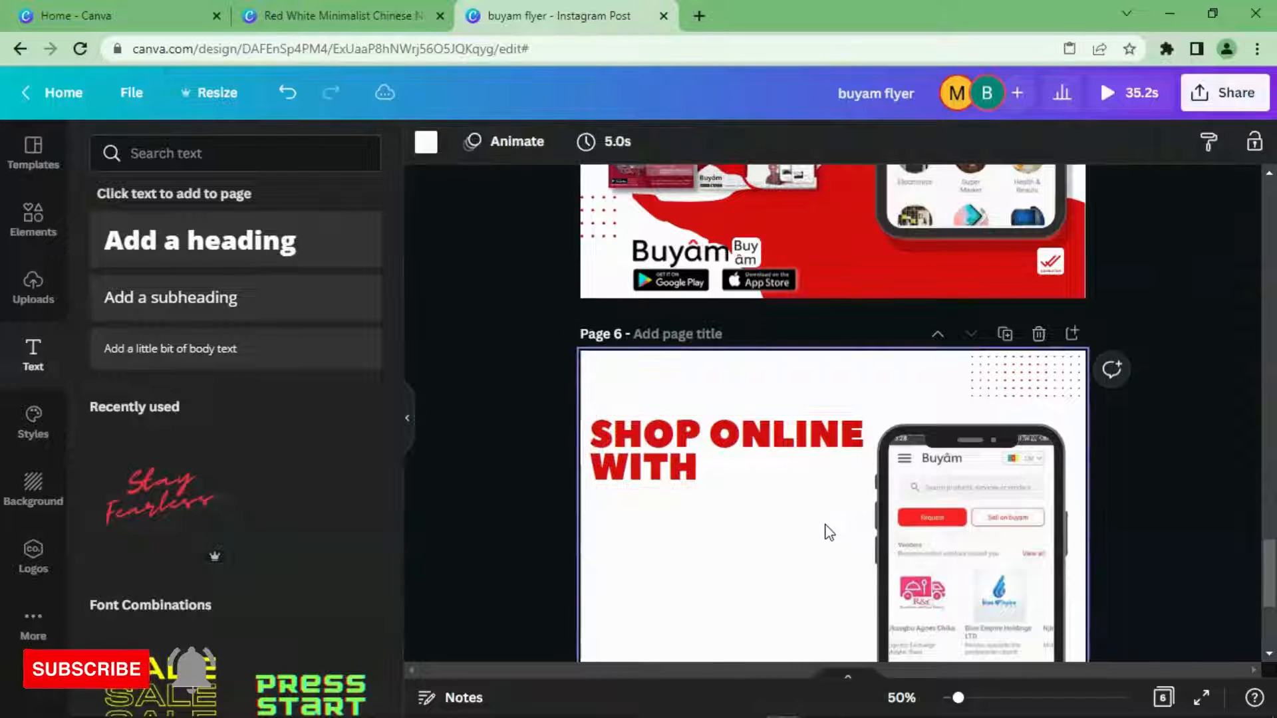
- Nudge the Buyâm wordmark in page 5's headline slightly to the right and down
scroll(773, 464, up, 5)
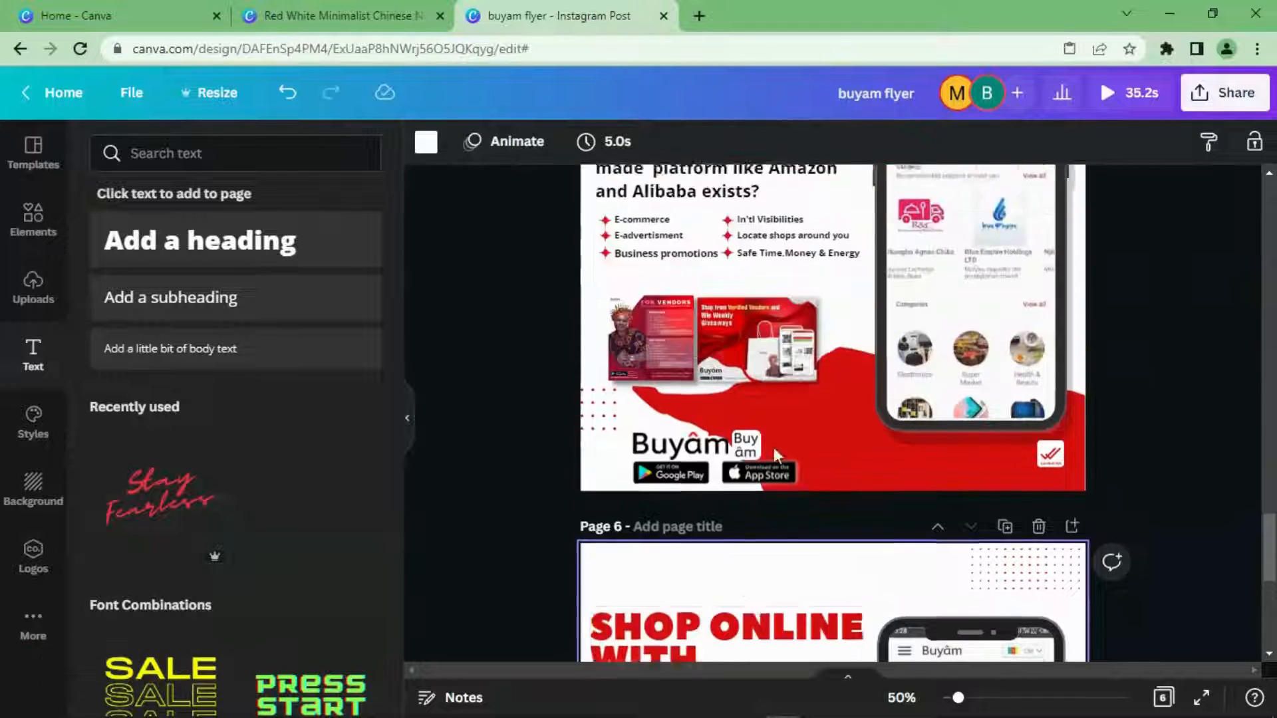
click(785, 200)
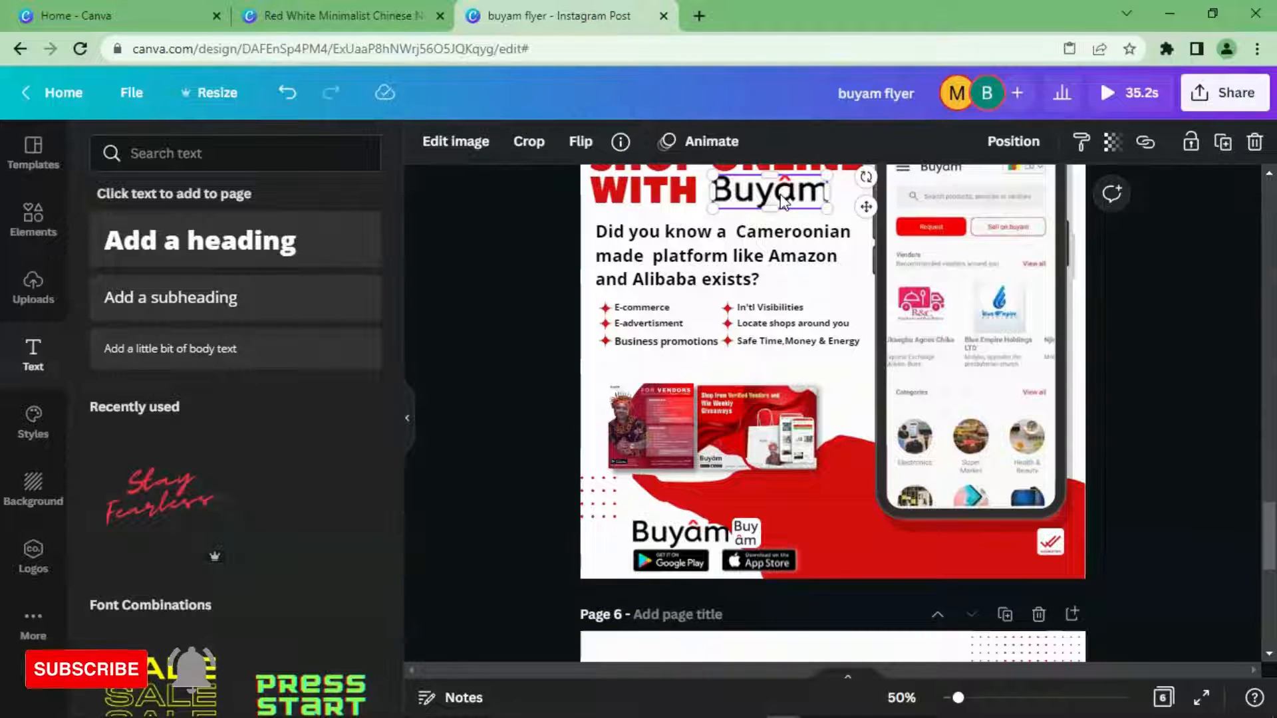
drag(782, 197, 791, 197)
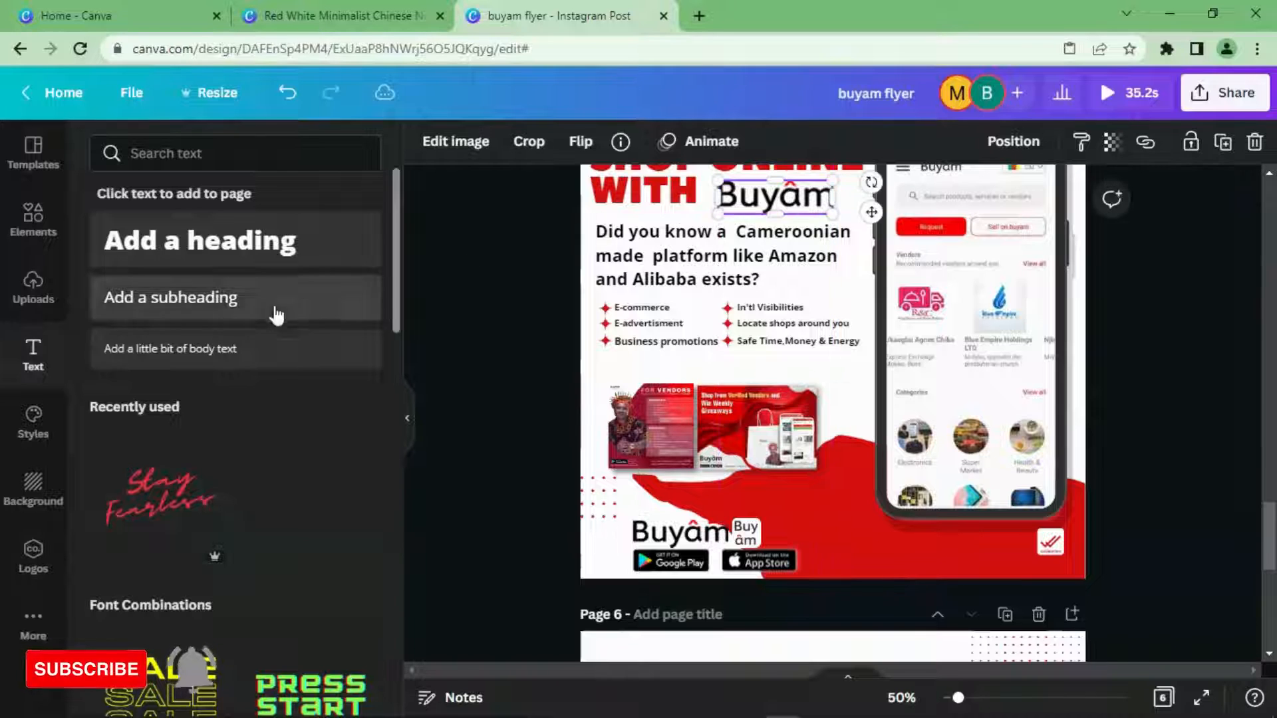
- Browse the uploaded images, search Google for "buyam" in a new browser tab and open the buyam.co website
click(33, 292)
scroll(272, 459, down, 3)
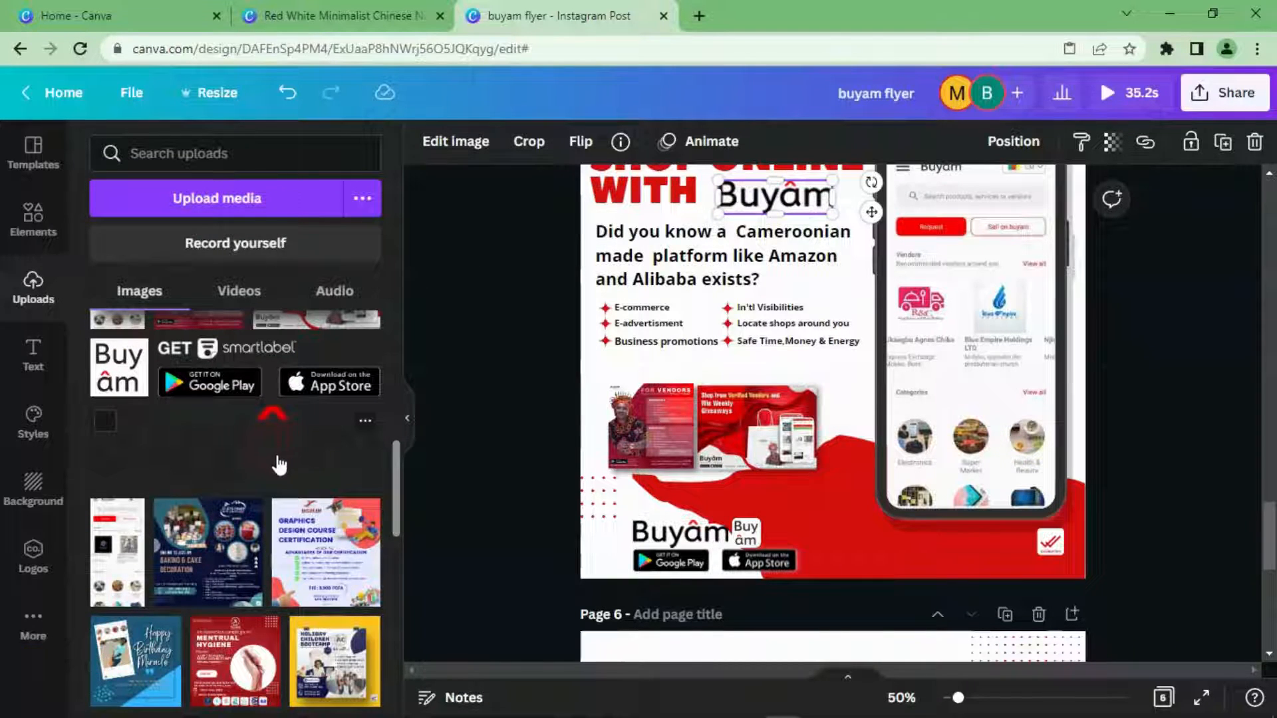
click(705, 13)
text(BI)
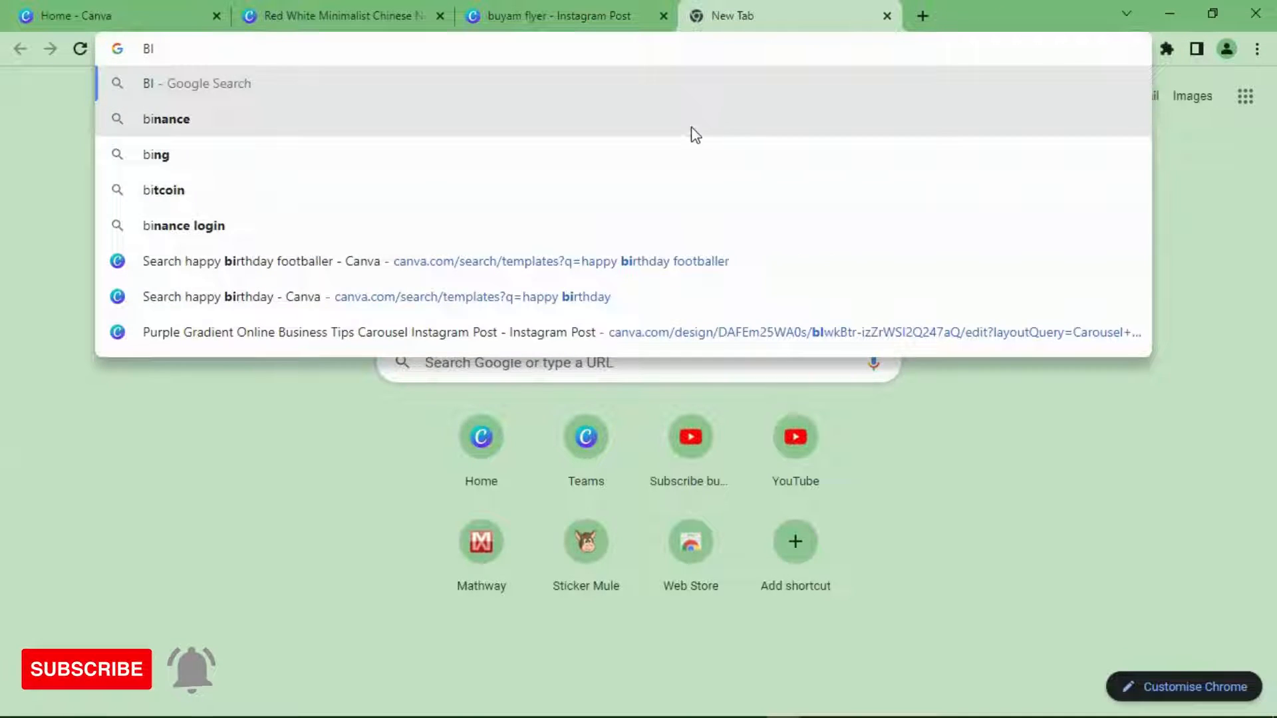
key(BackSpace)
text(UYAM)
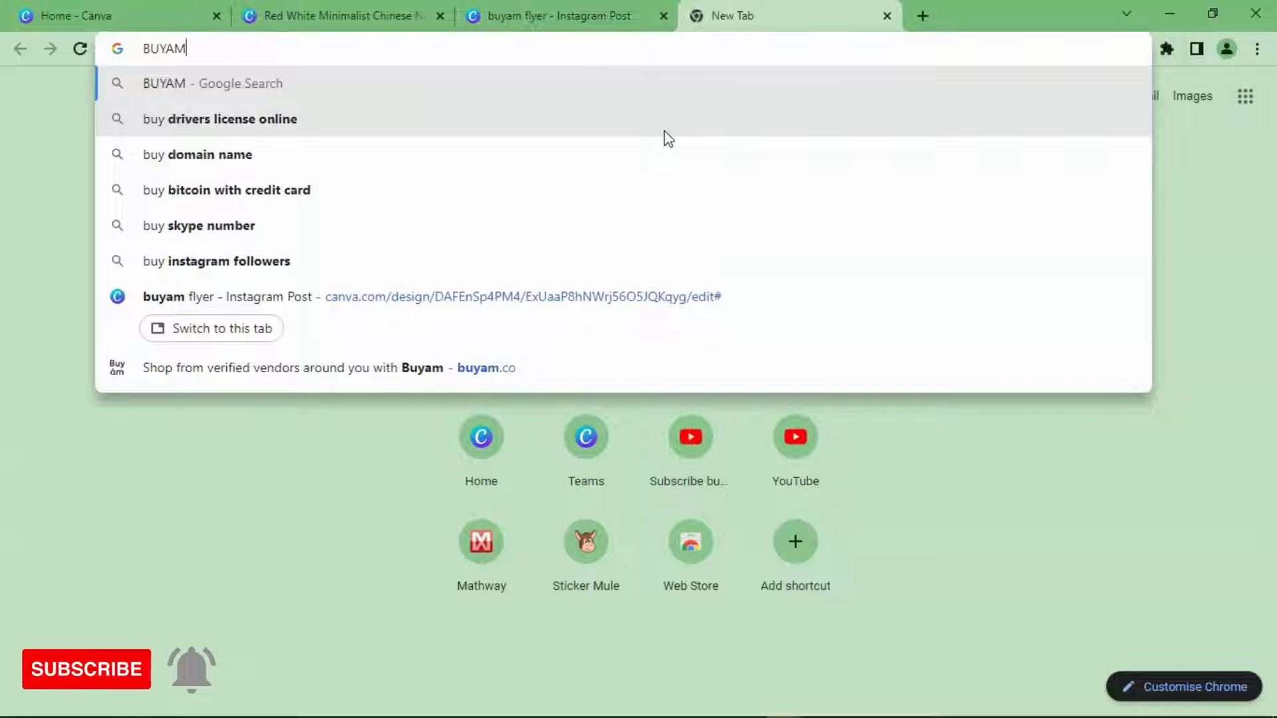
key(Return)
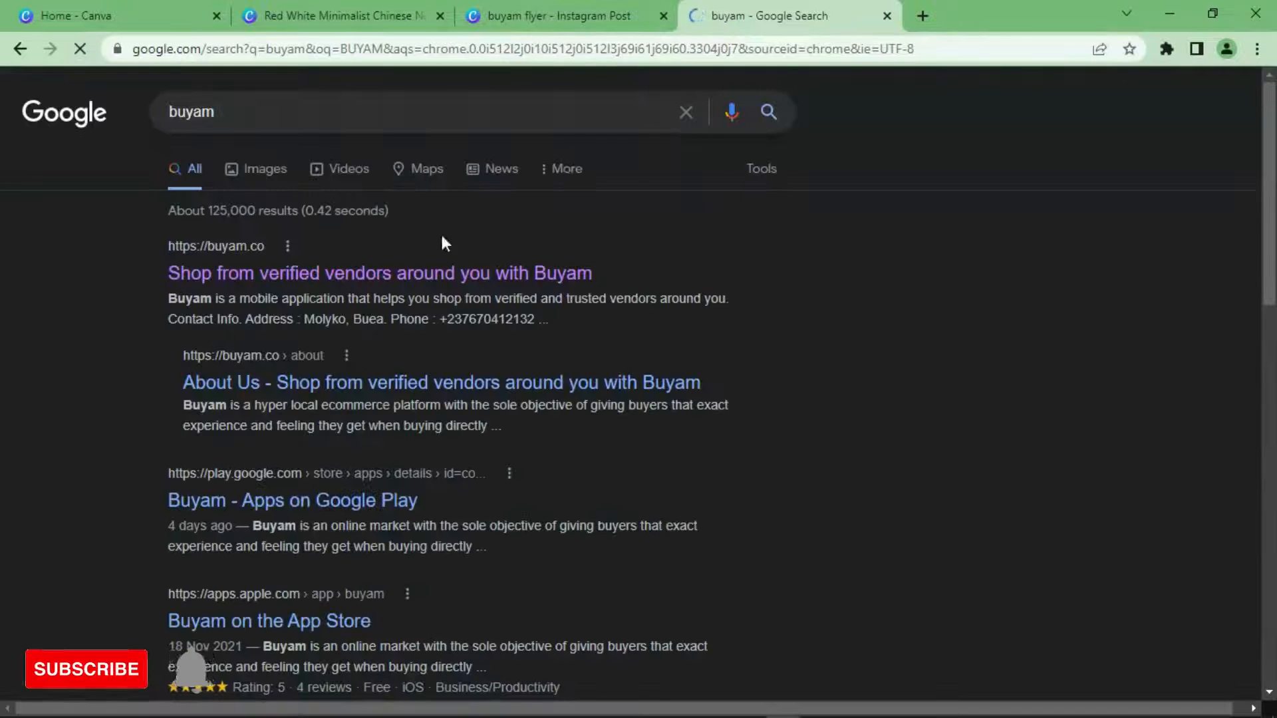
click(367, 278)
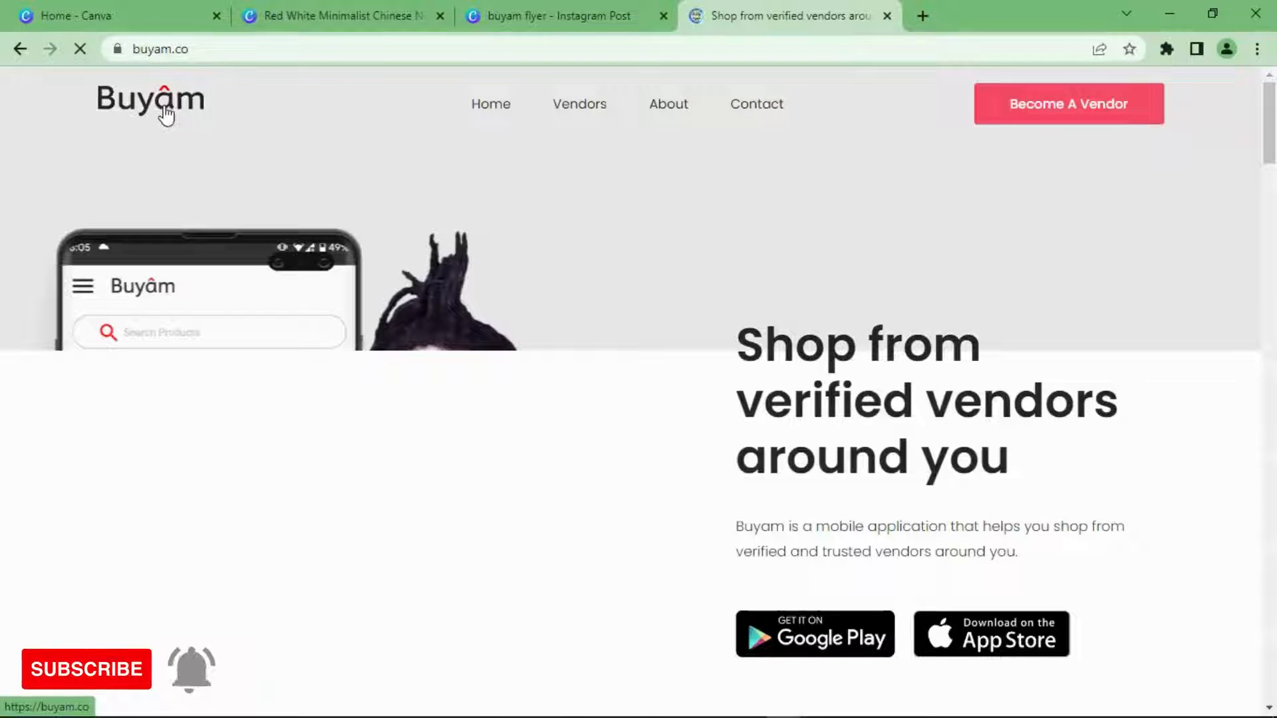
- Bring up the image options for the Buyâm logo on the website and return to the buyam flyer design
right_click(165, 108)
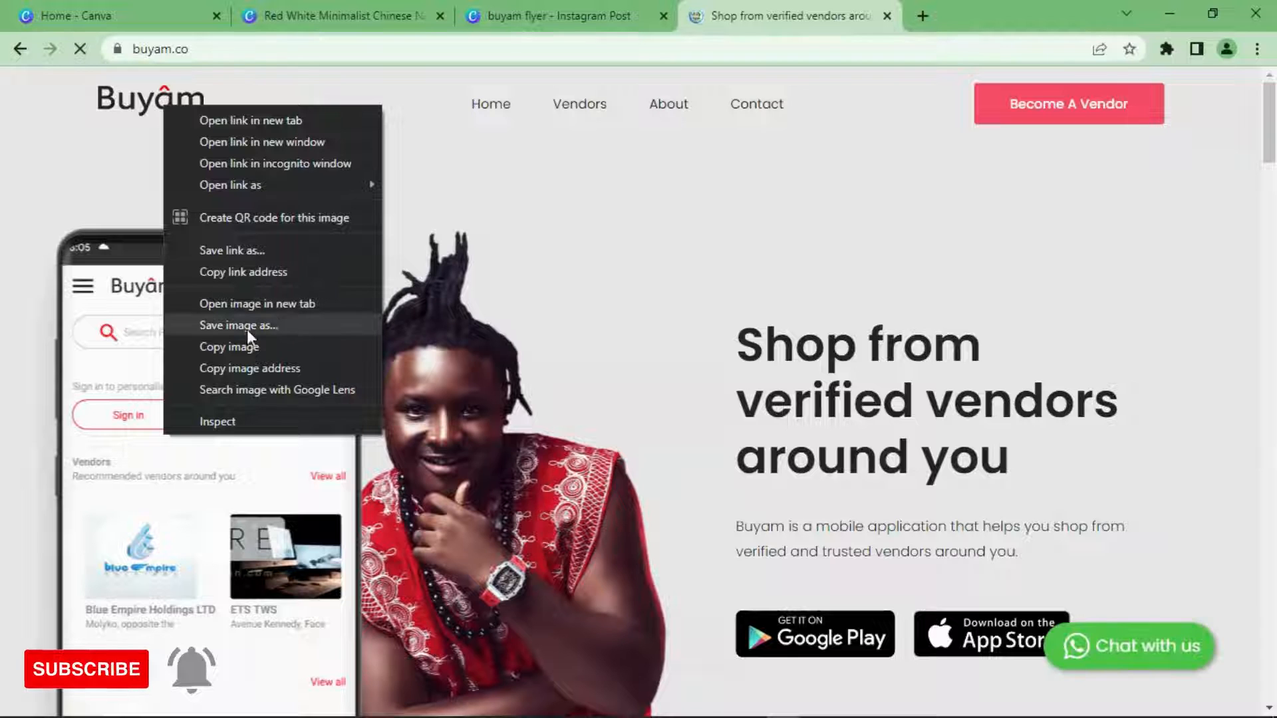
click(318, 19)
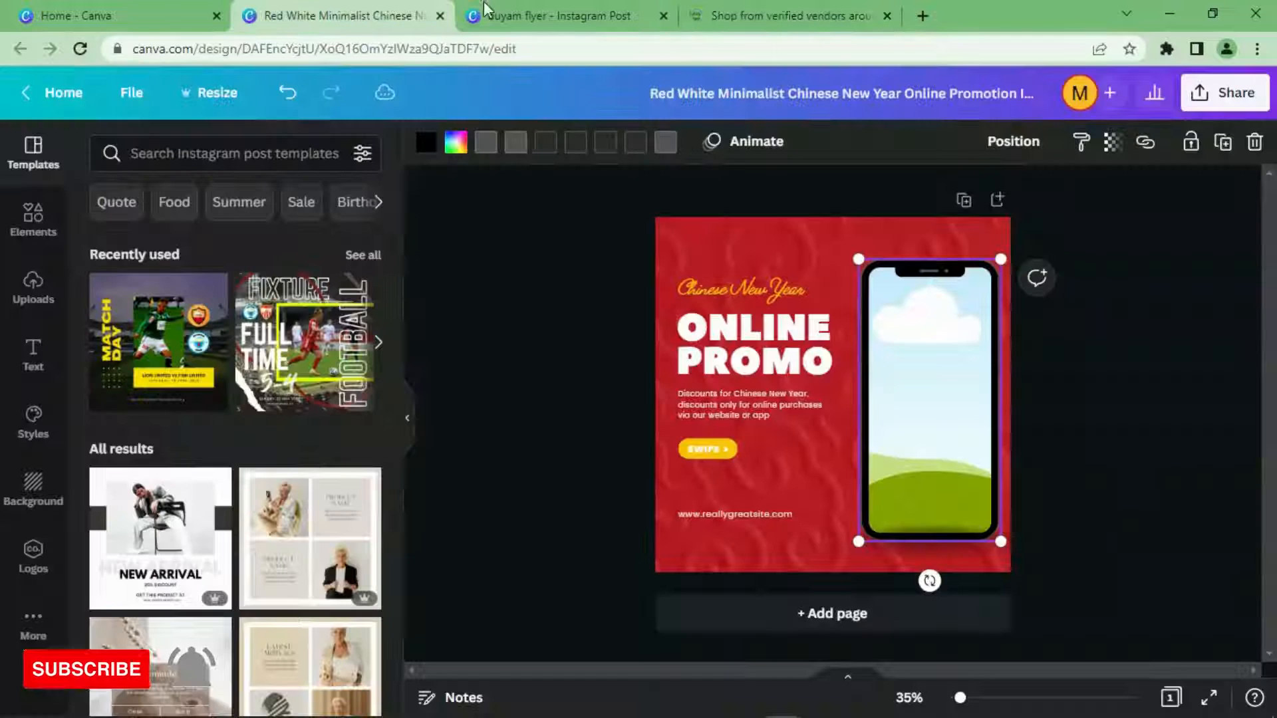
click(511, 10)
click(1196, 372)
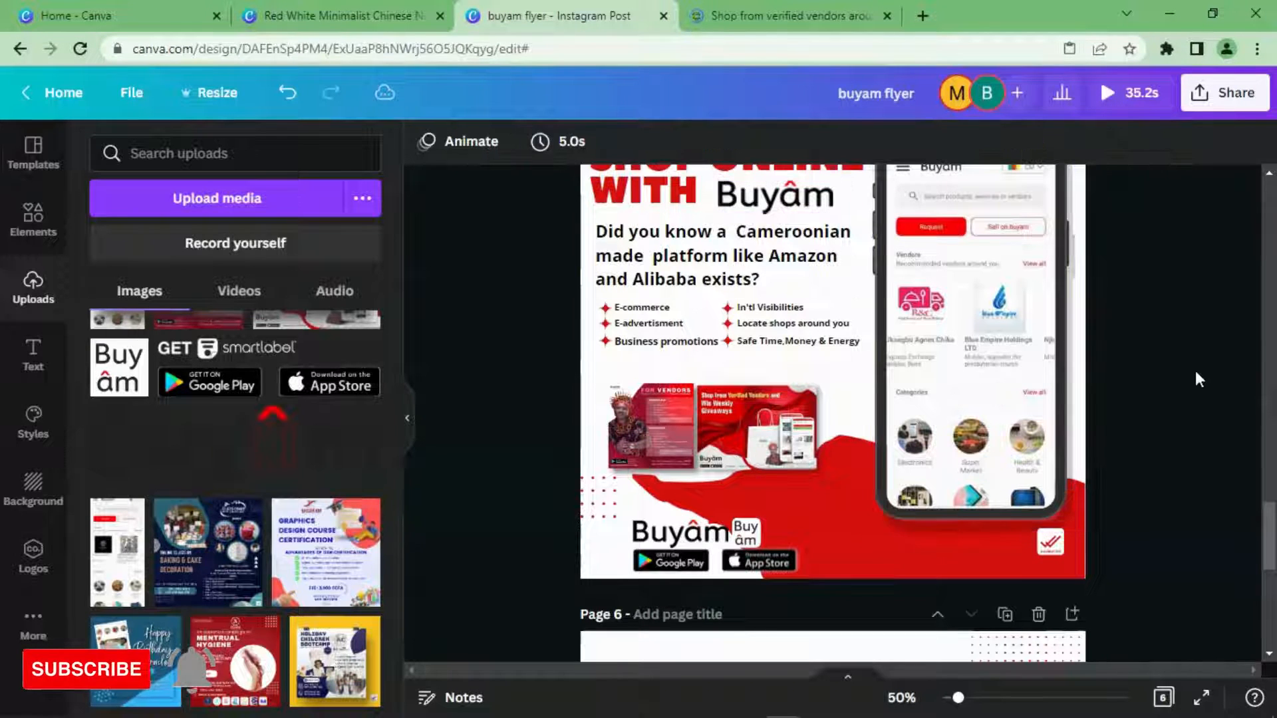
- Bring up the options for the Buyâm wordmark in page 5's headline, dismiss them and return to page 6
click(762, 193)
right_click(759, 190)
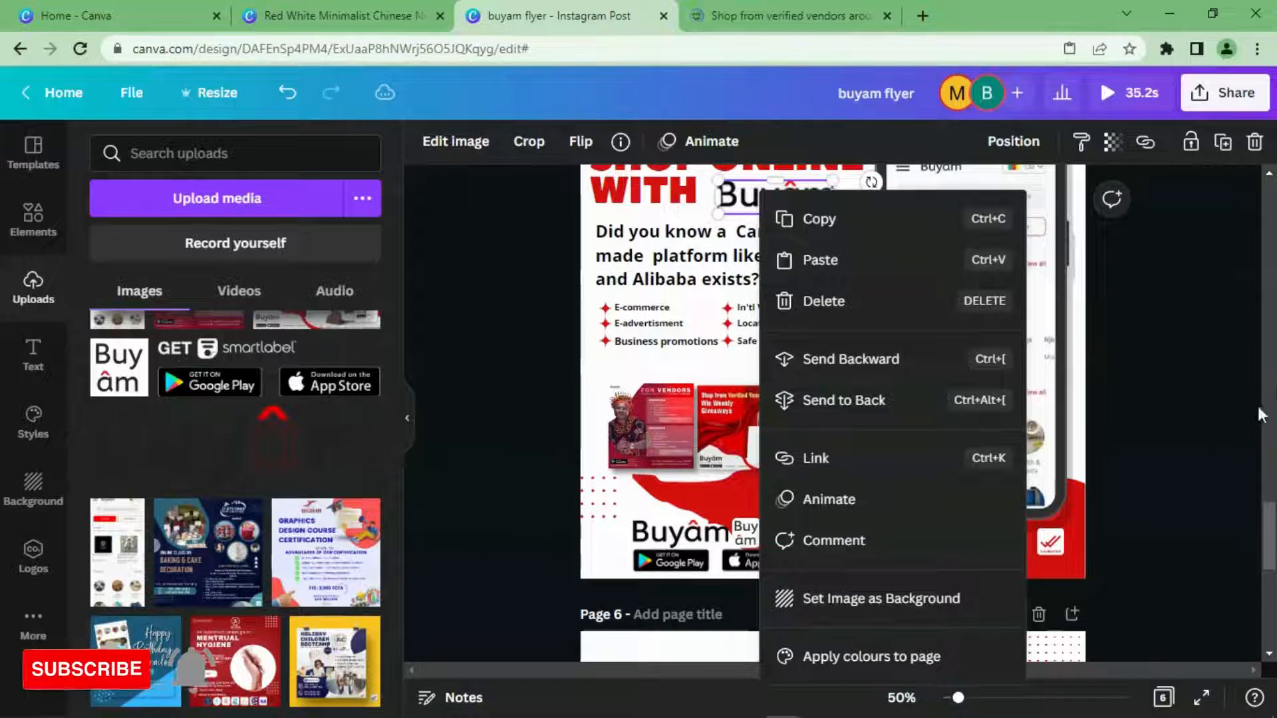
click(1208, 389)
scroll(685, 472, down, 5)
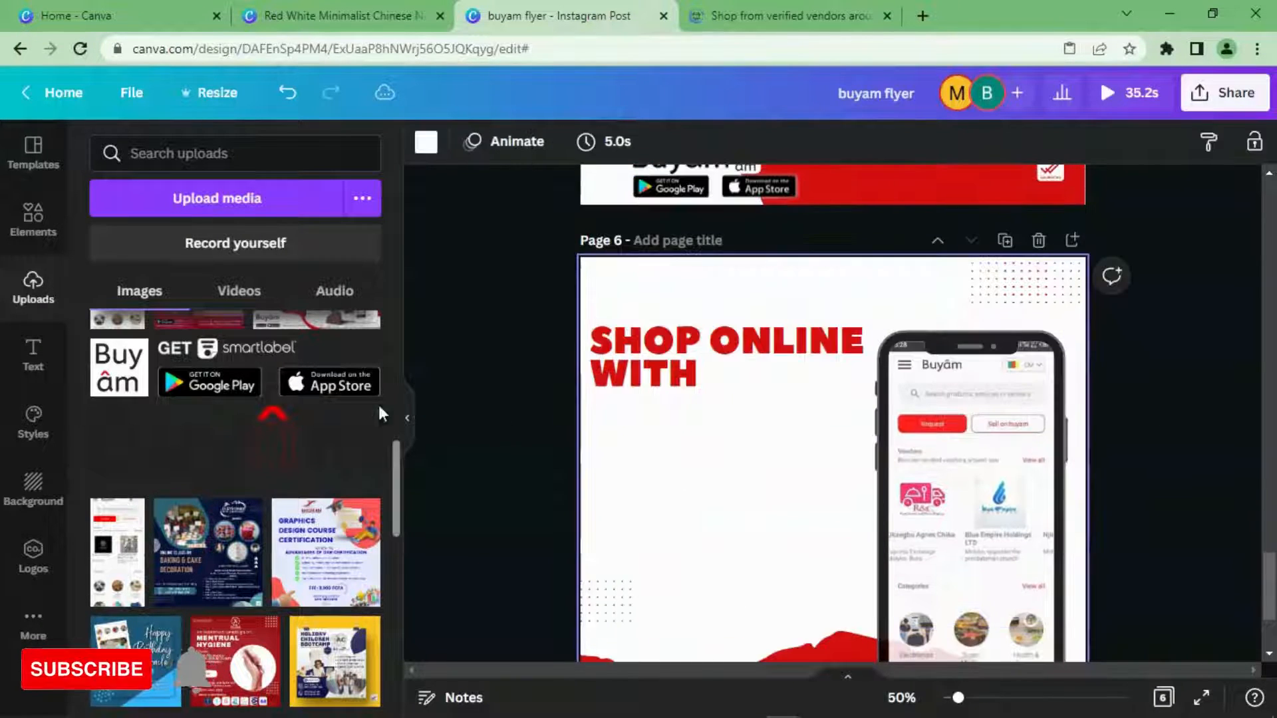
- Add the uploaded Buyâm wordmark to page 6 and place it beside WITH in the headline
click(212, 431)
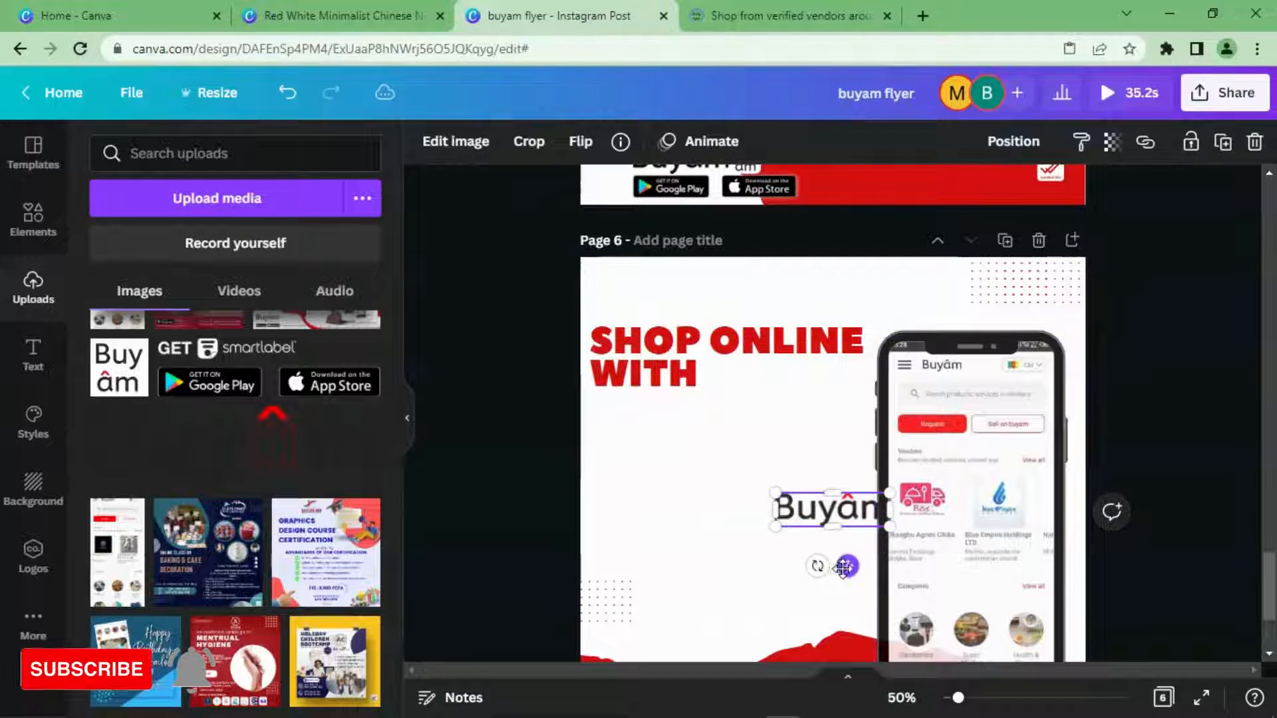
drag(845, 562, 778, 432)
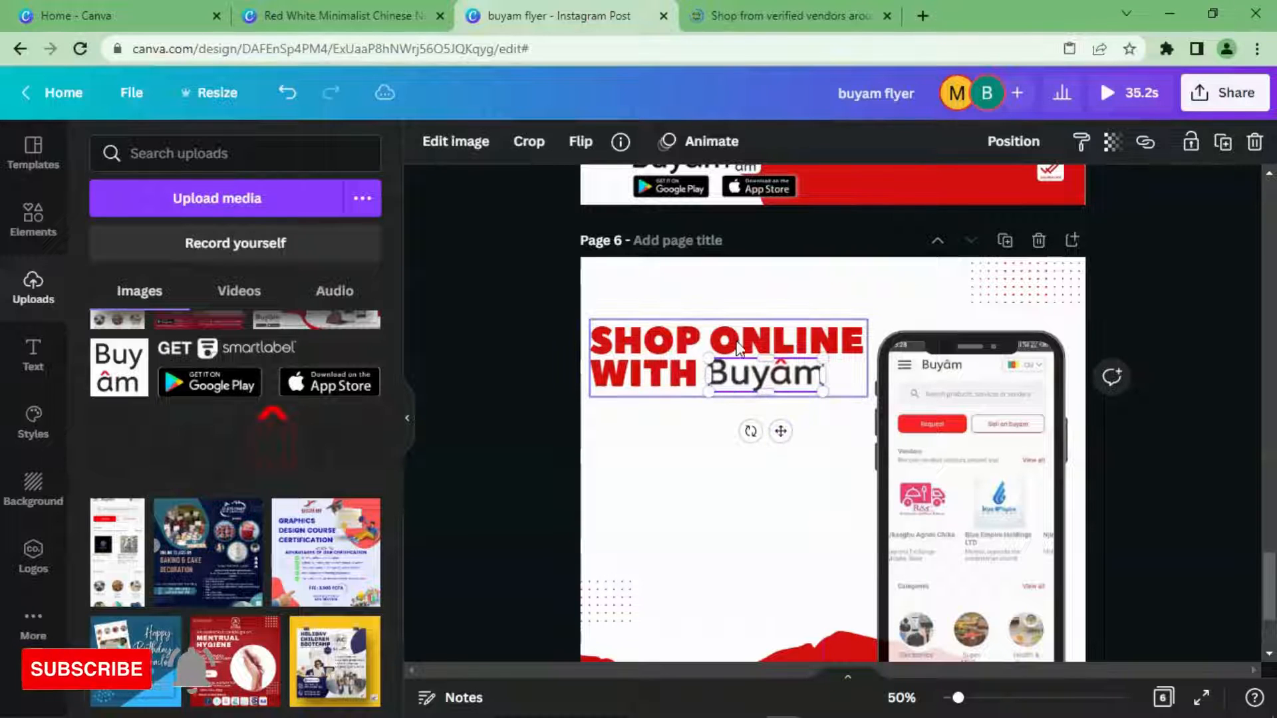
click(820, 448)
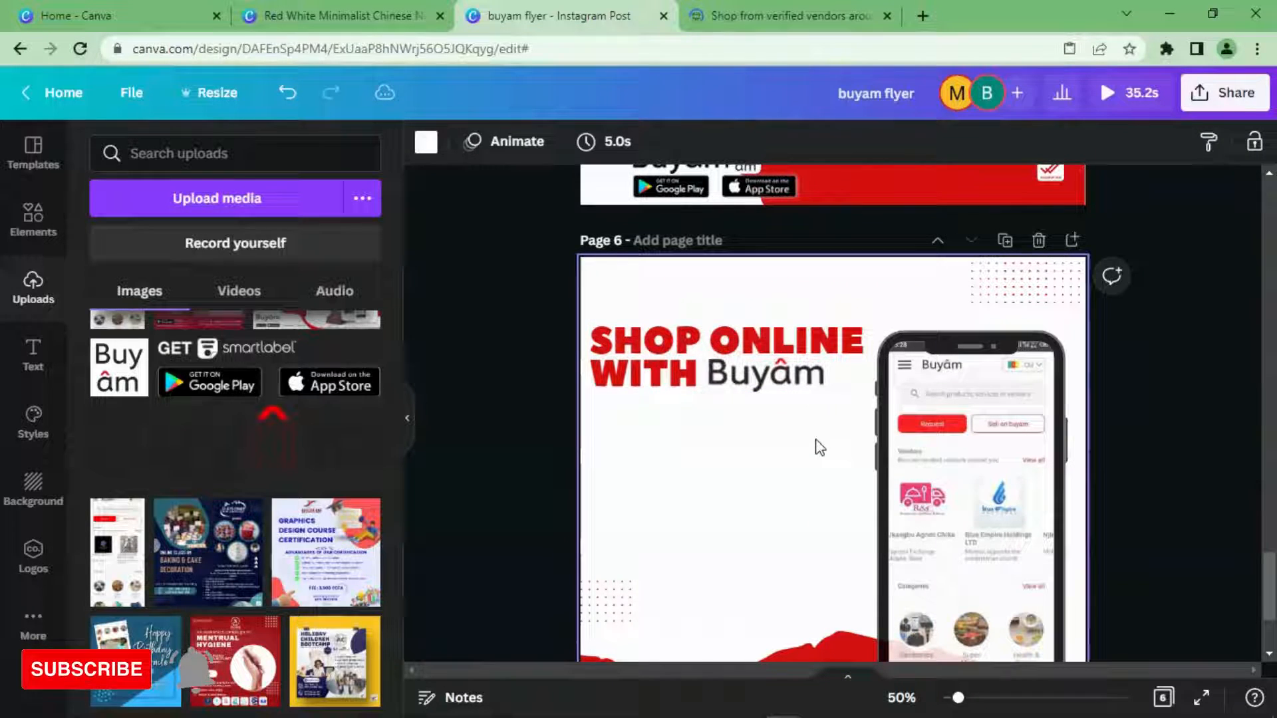
- Examine the Buyâm wordmarks in the page 5 and page 6 headlines up close to compare their darkness
click(770, 377)
scroll(771, 372, up, 8)
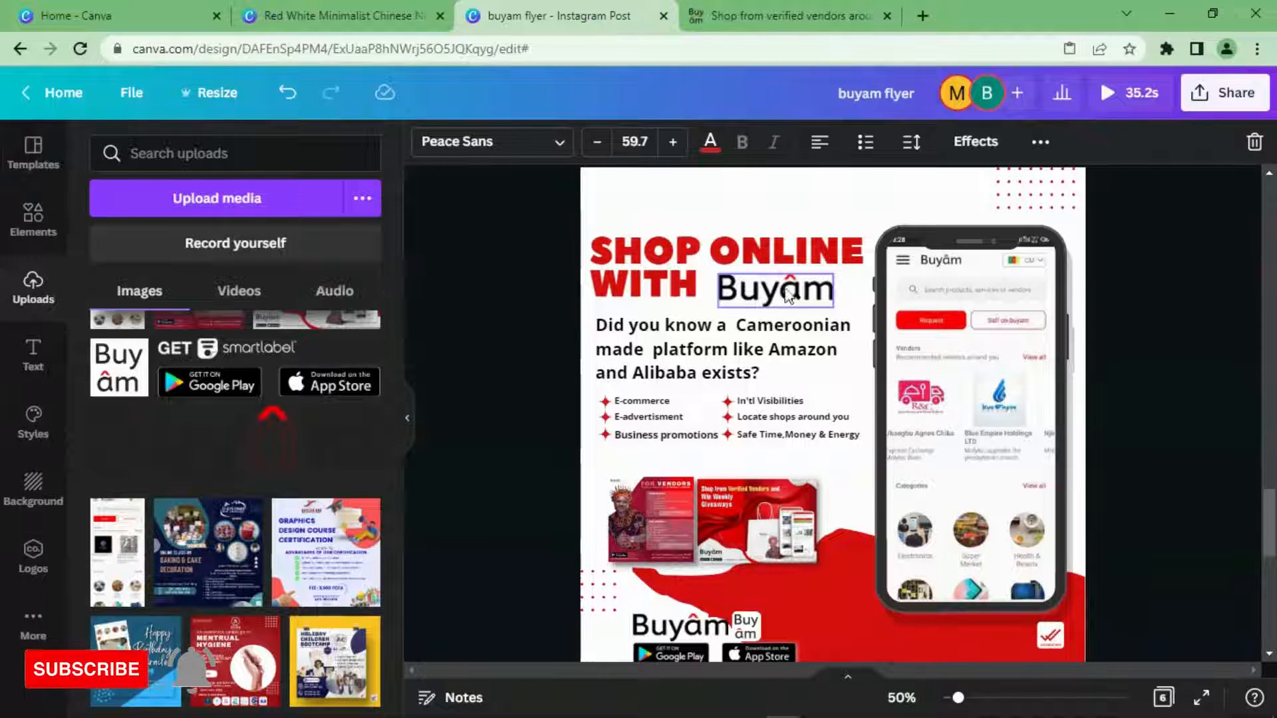
scroll(794, 294, down, 8)
scroll(795, 293, up, 10)
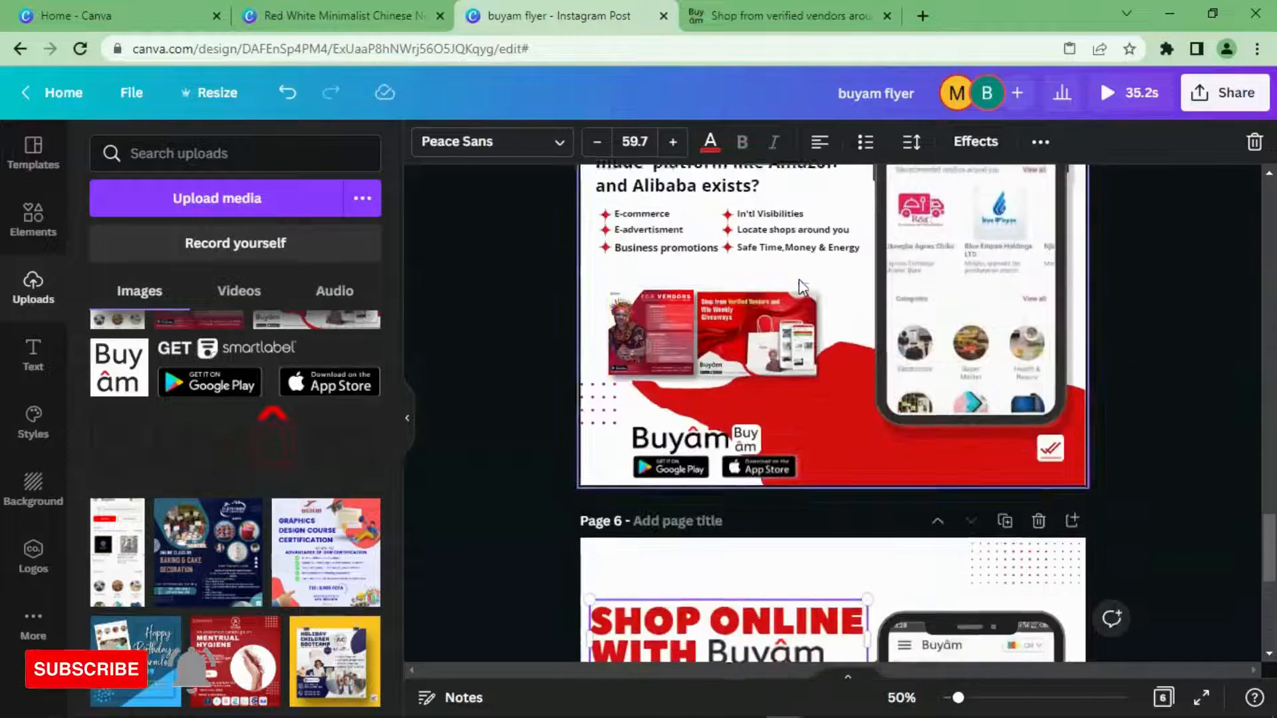
drag(958, 698, 986, 706)
scroll(917, 526, down, 2)
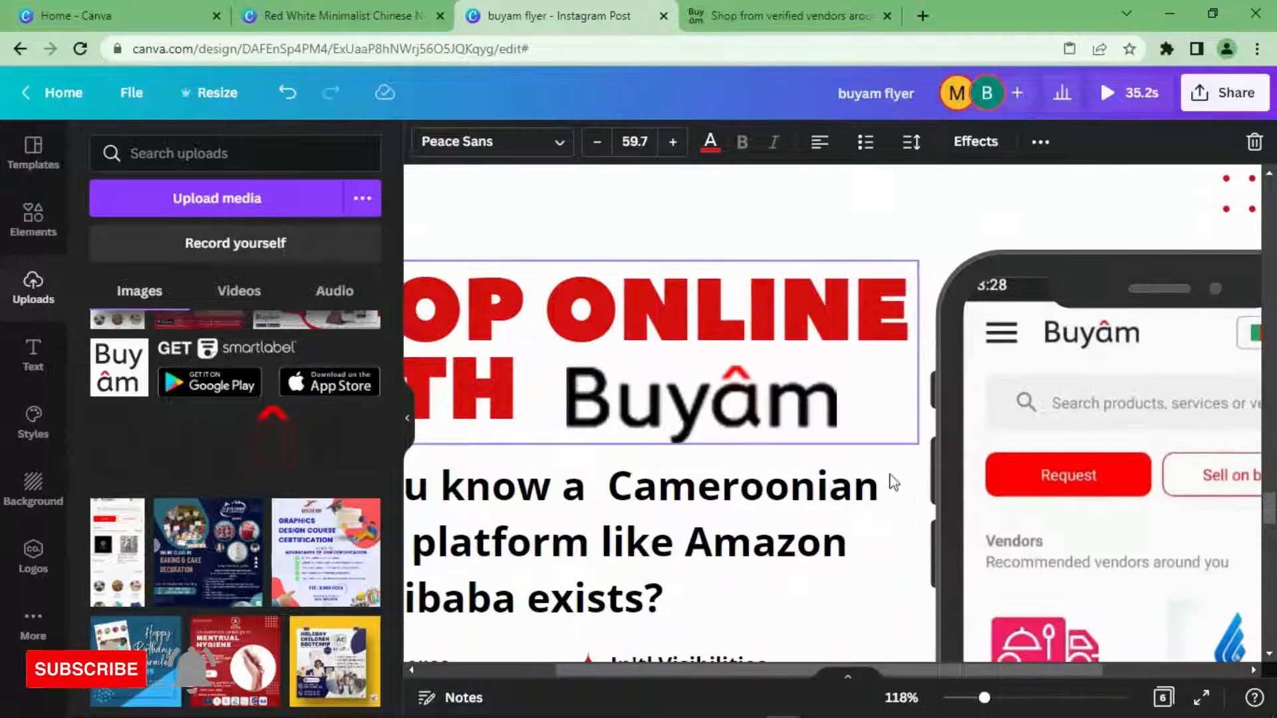
click(407, 418)
scroll(518, 409, down, 15)
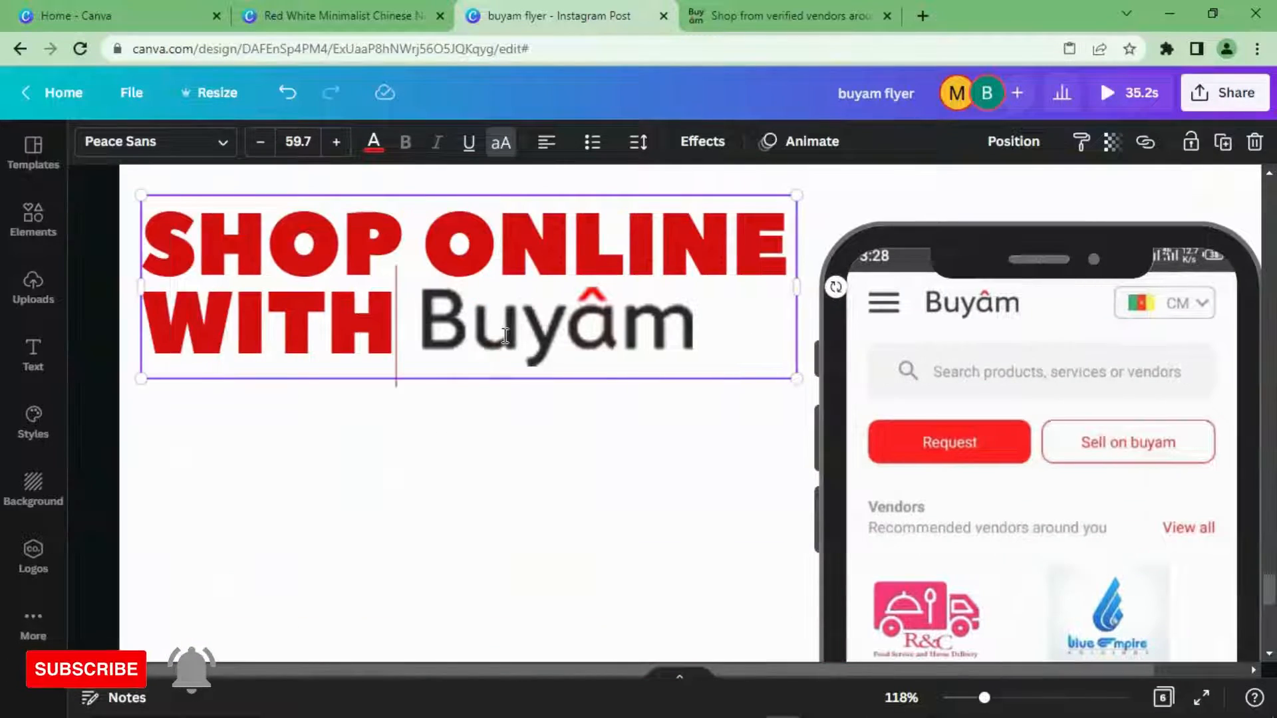
scroll(502, 355, left, 3)
click(655, 495)
click(617, 352)
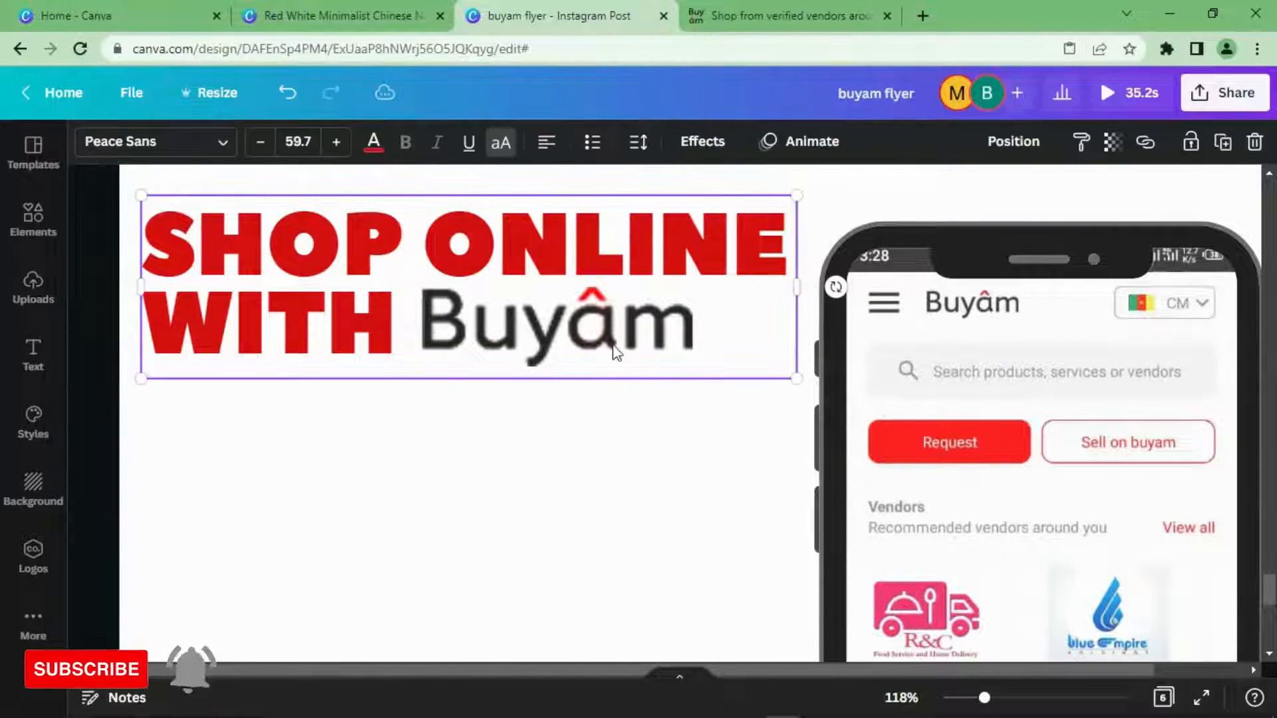
right_click(429, 275)
click(509, 480)
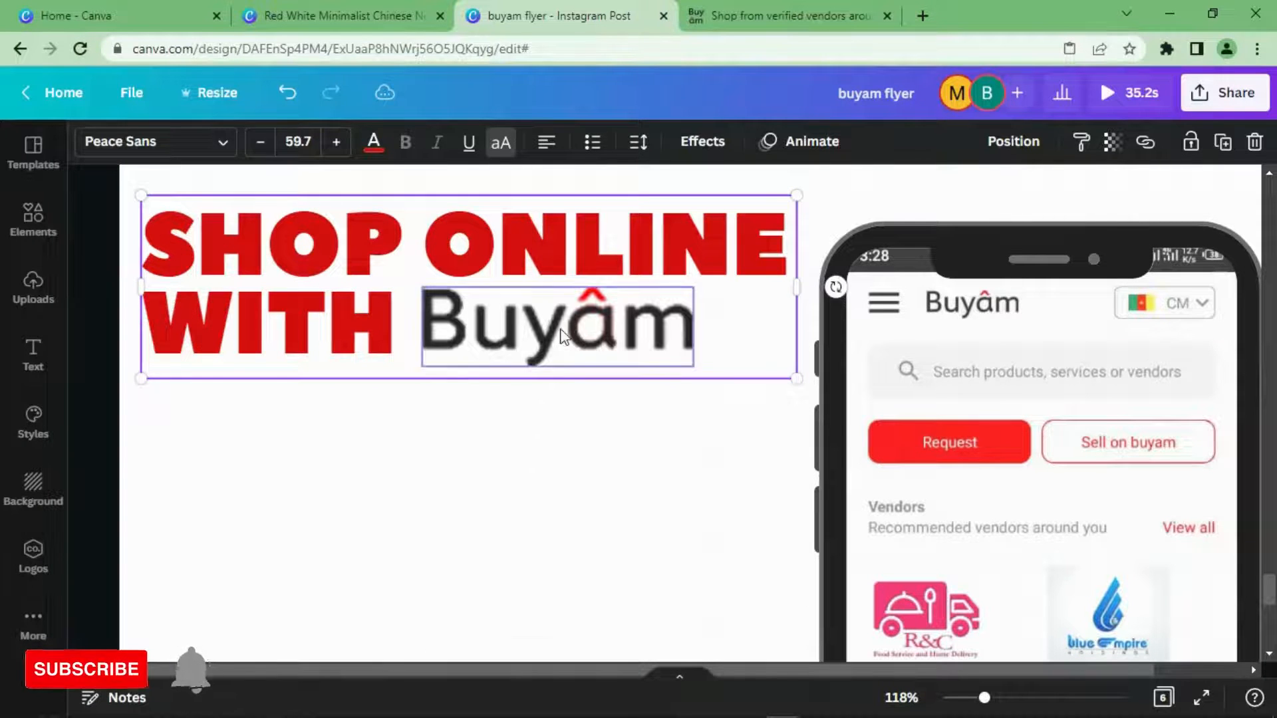
- Set the contrast of the Buyâm wordmark in page 6's headline to 100
click(526, 334)
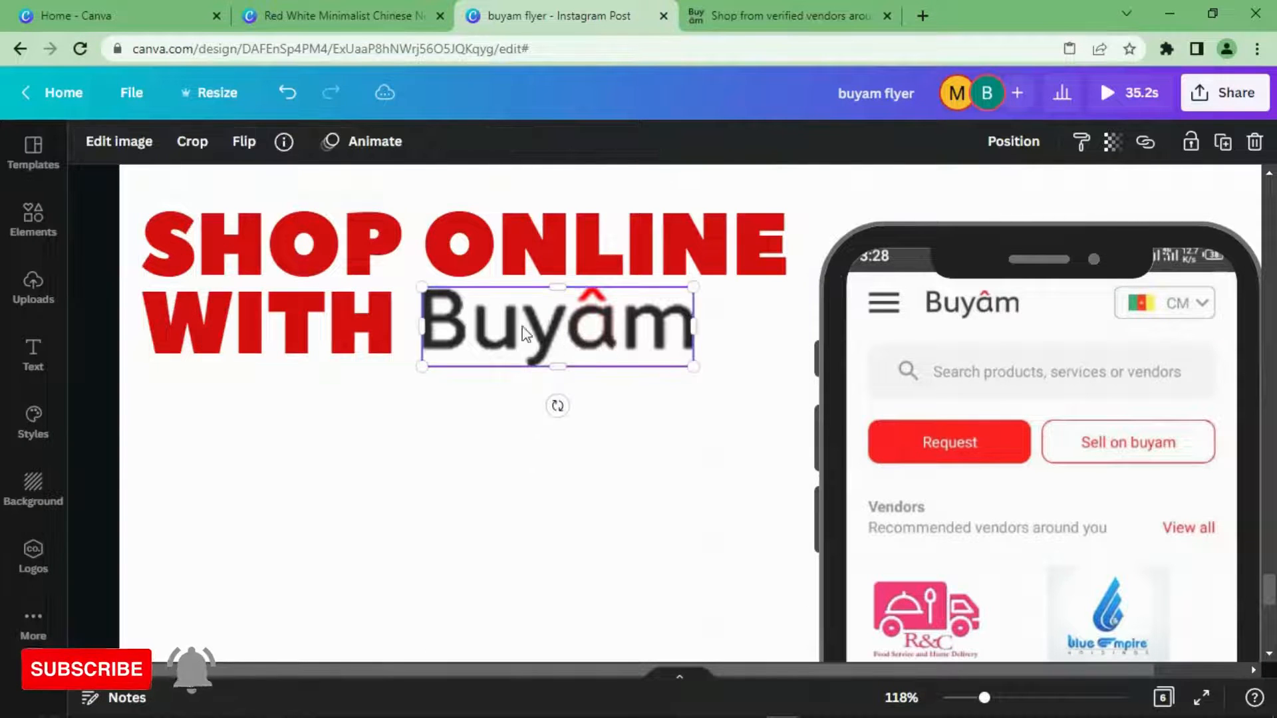
click(142, 144)
scroll(342, 373, down, 3)
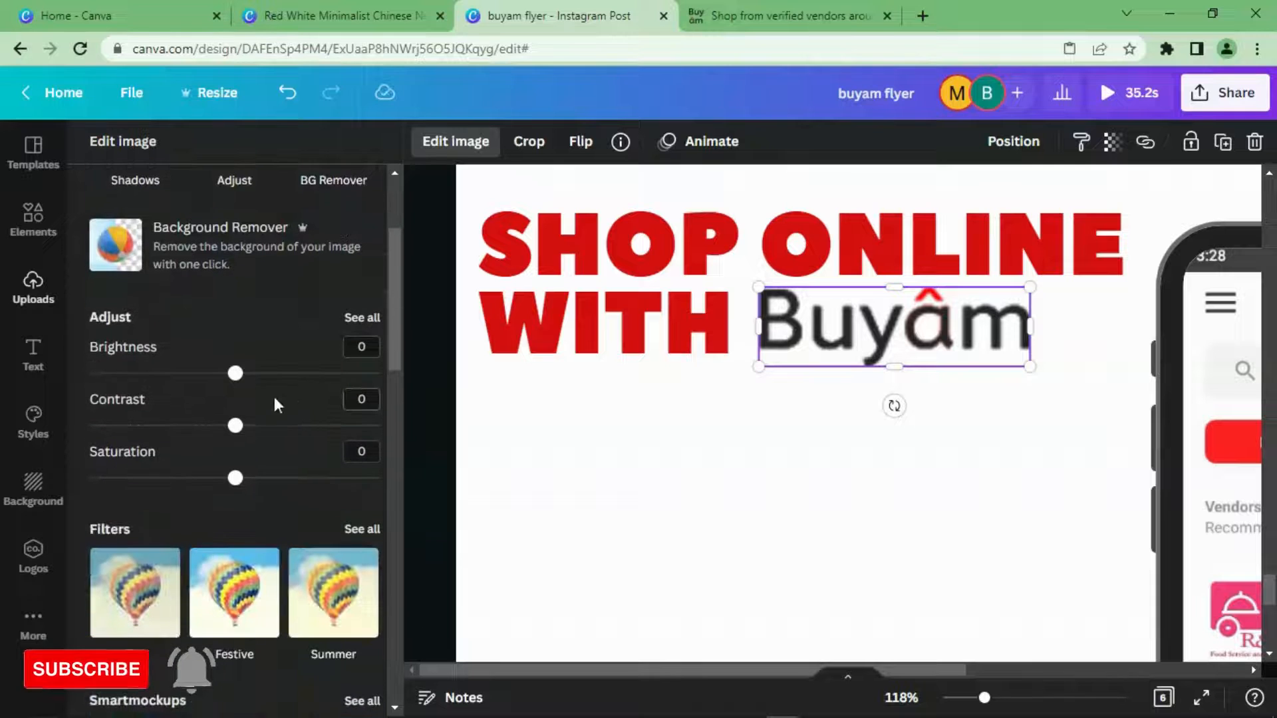
drag(236, 426, 391, 467)
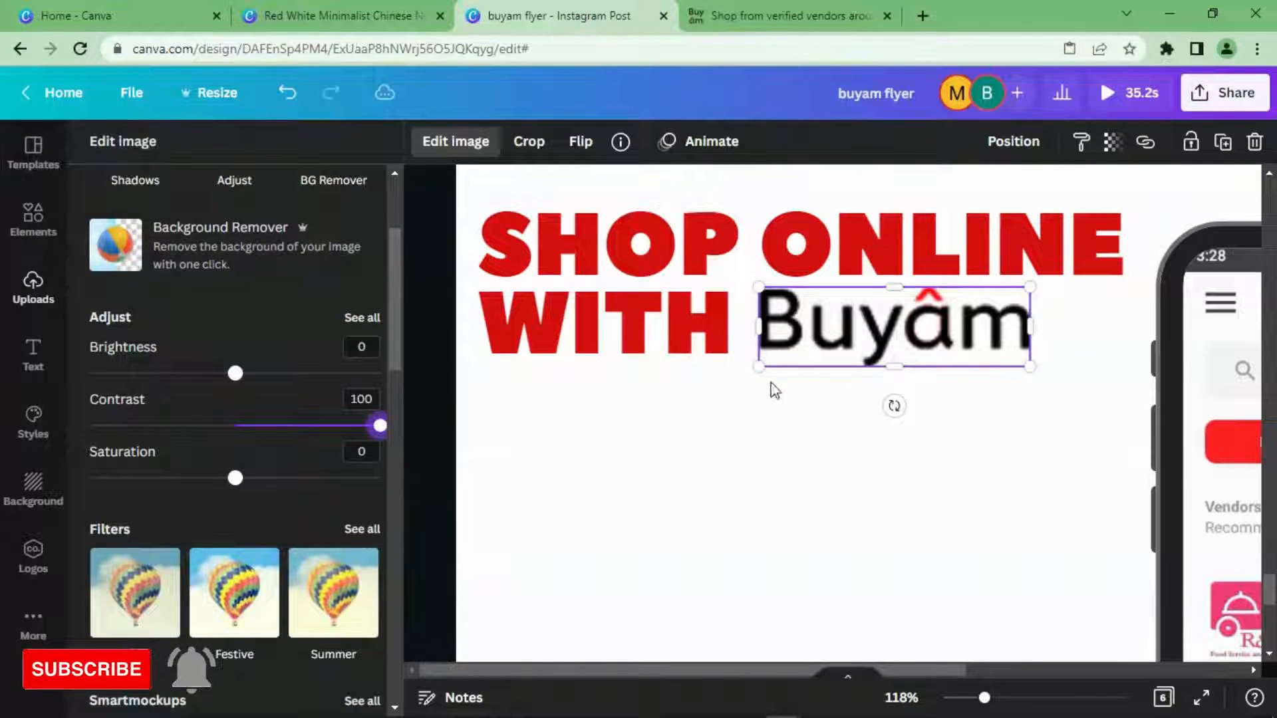
key(Escape)
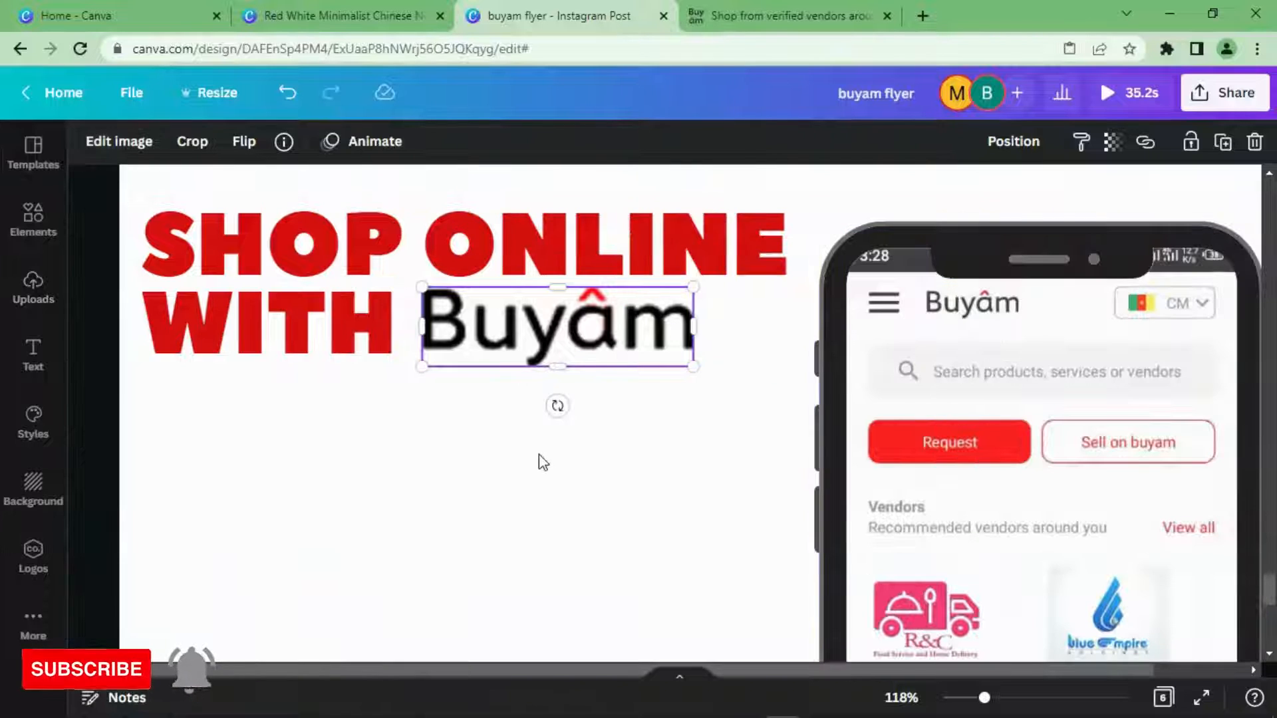
- Delete the Buyâm wordmark from page 6's headline
click(558, 463)
drag(984, 699, 957, 698)
click(602, 594)
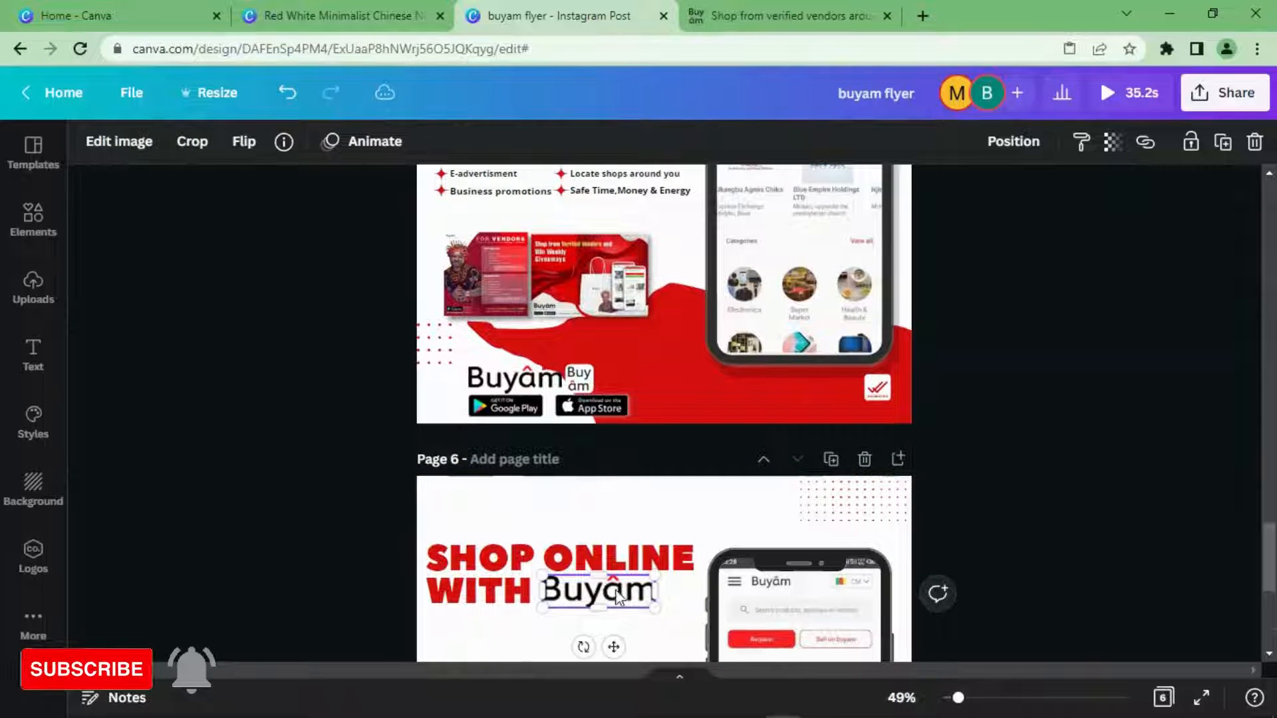
key(Delete)
- Copy the Buyâm wordmark from page 5's headline and paste it beside WITH on page 6
scroll(559, 286, up, 3)
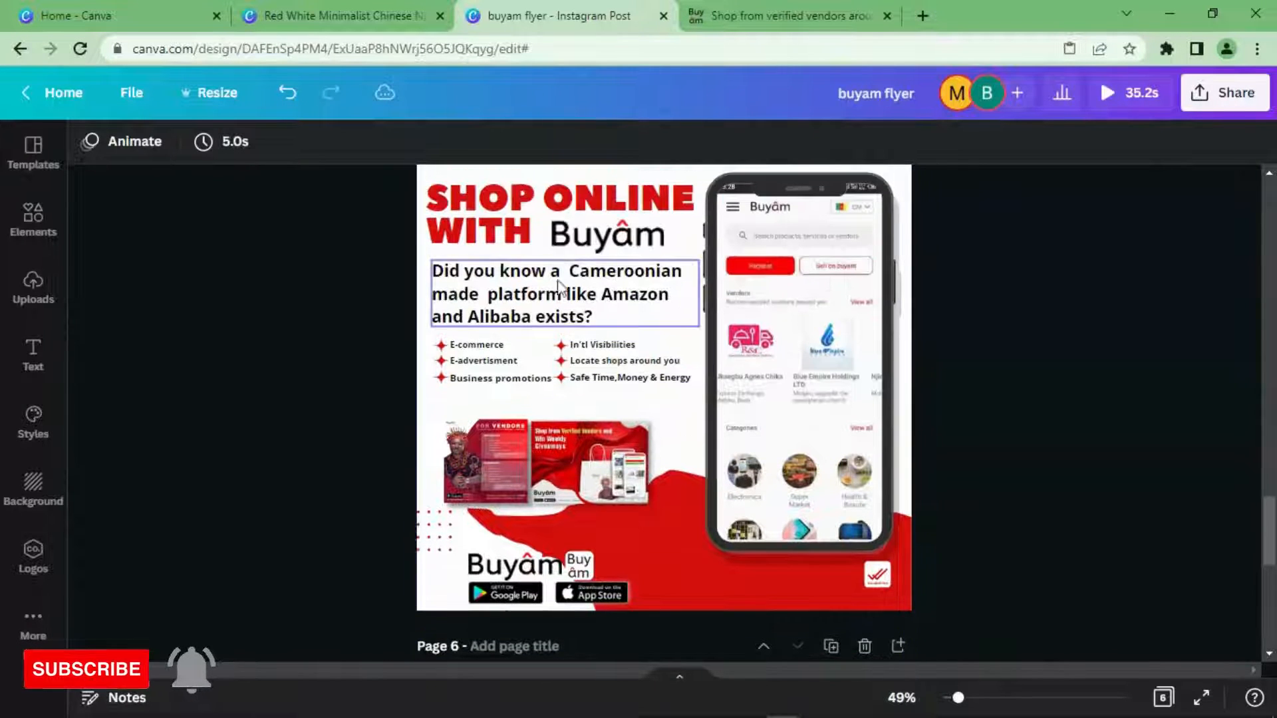
right_click(580, 241)
click(641, 250)
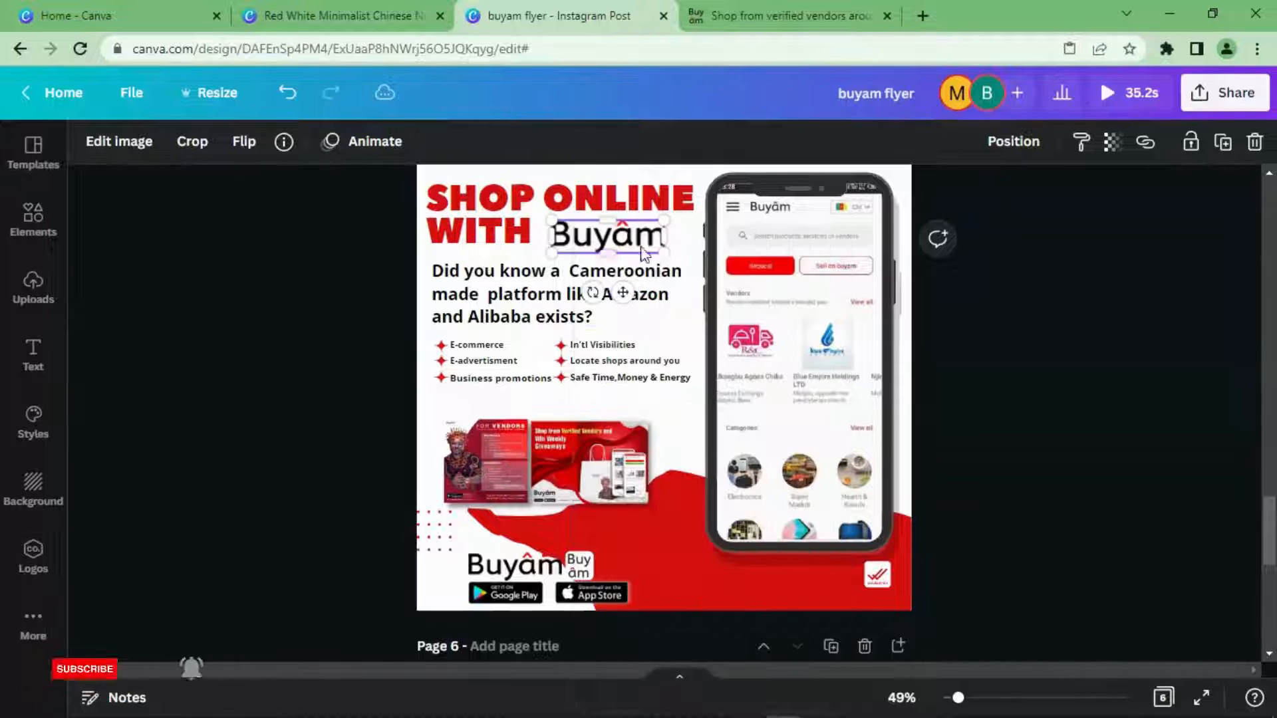
scroll(672, 336, down, 5)
click(606, 518)
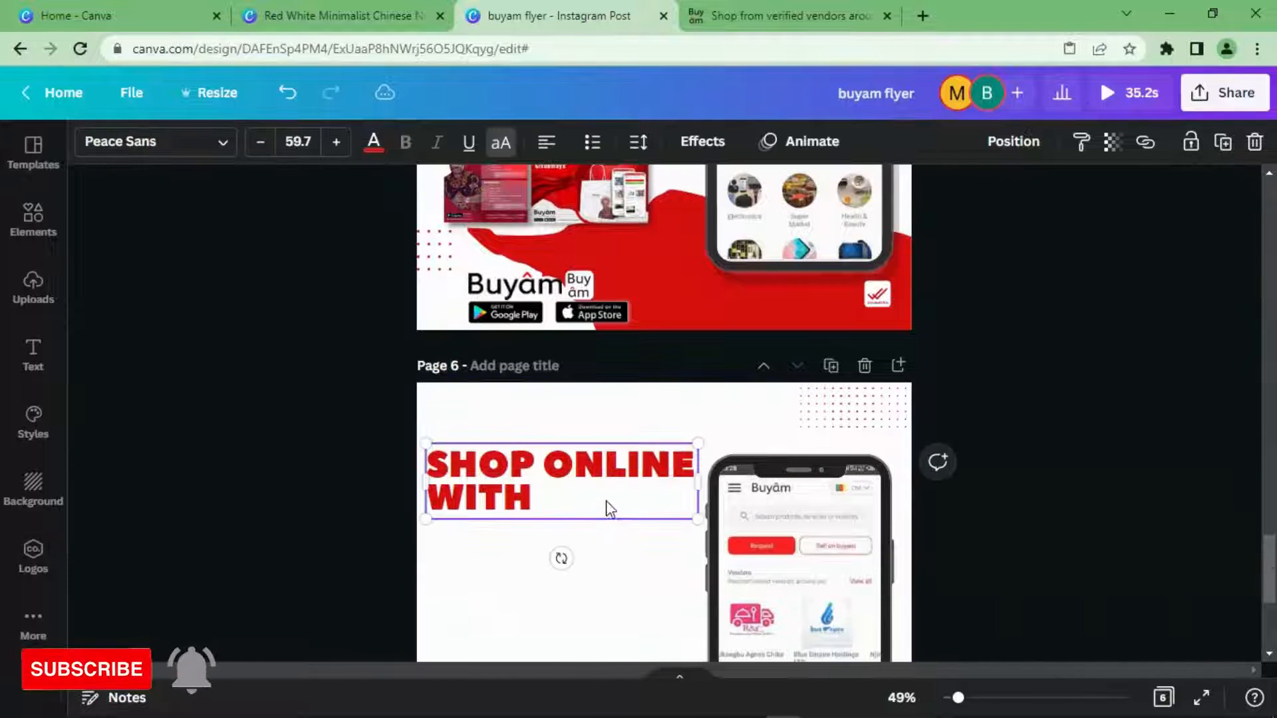
right_click(605, 500)
click(672, 502)
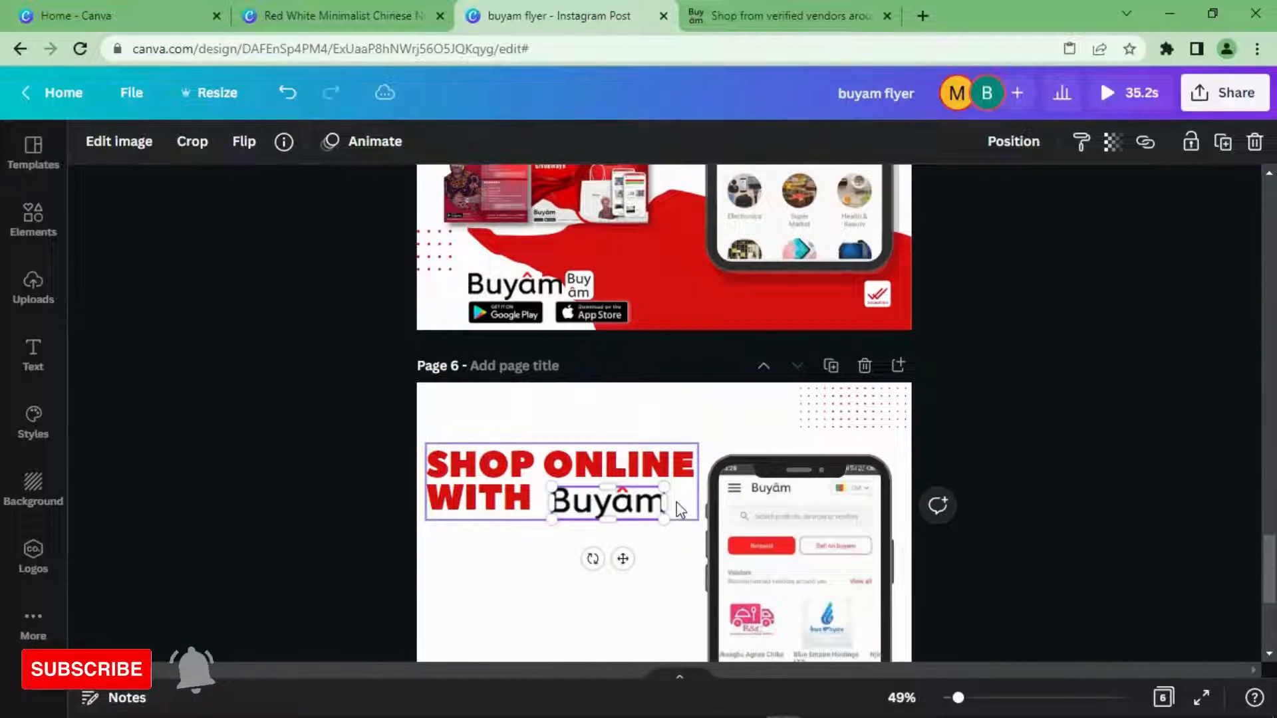
click(669, 557)
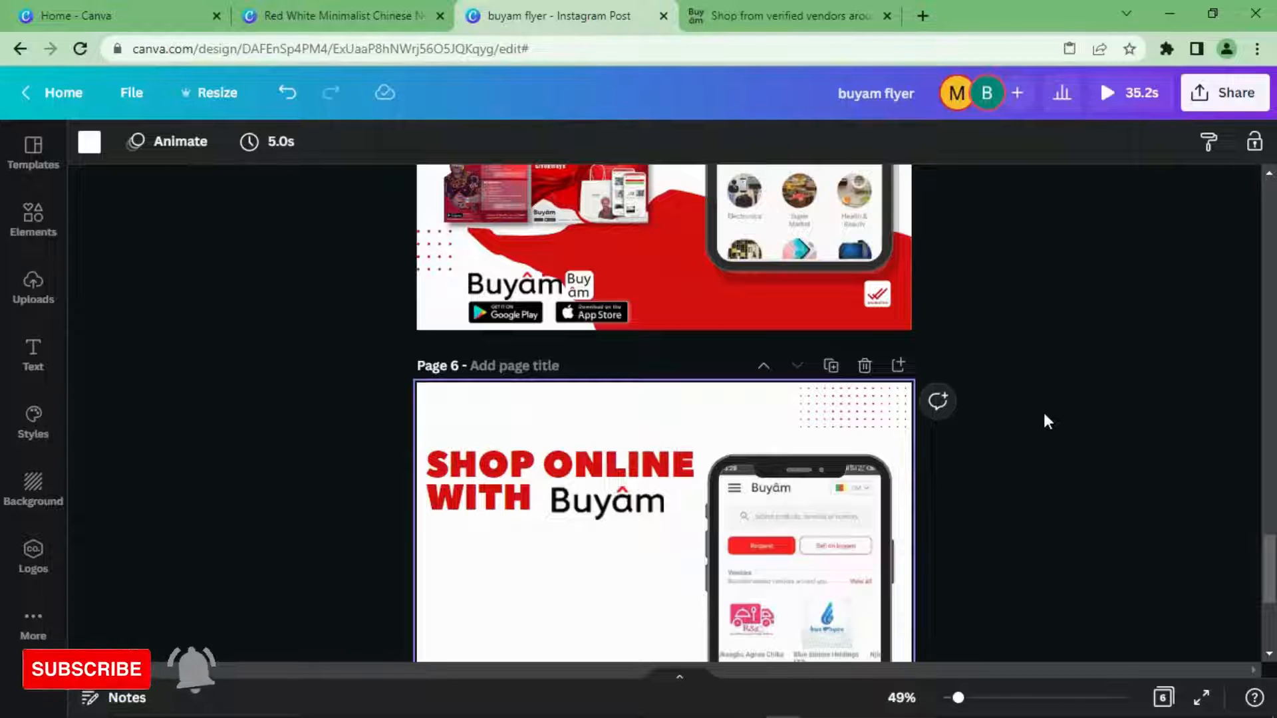
scroll(1045, 416, up, 5)
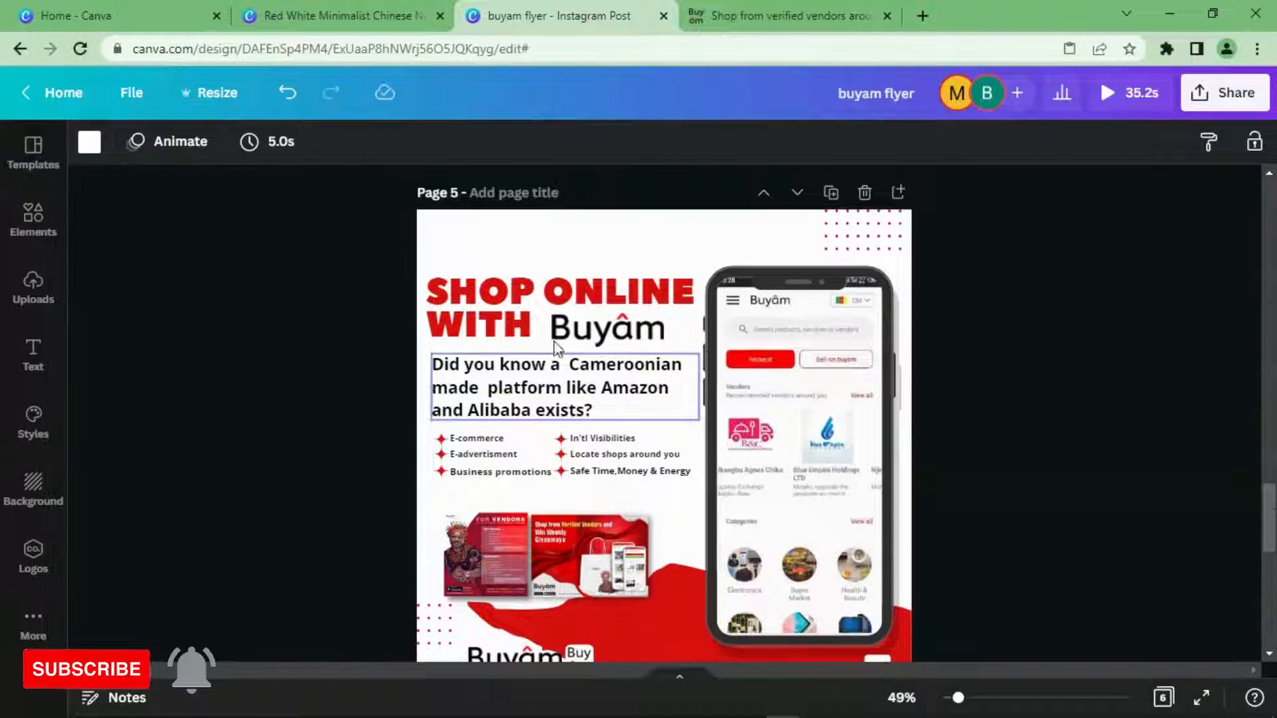
right_click(625, 392)
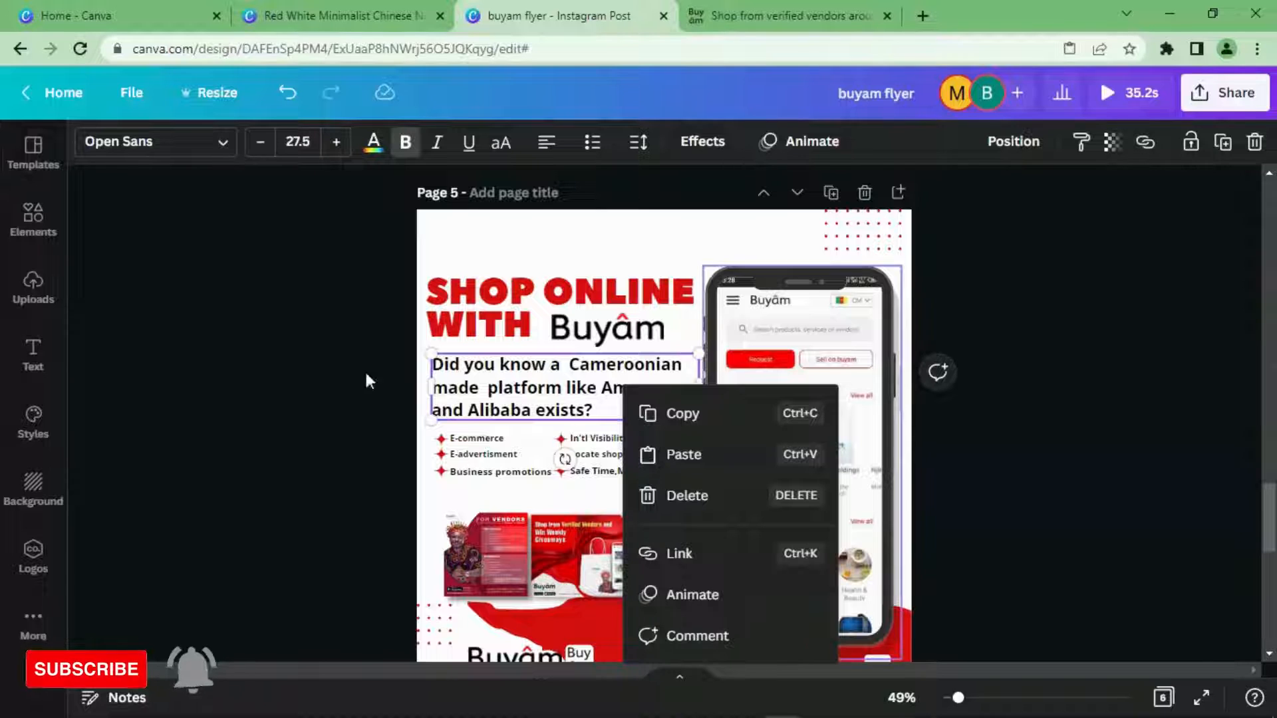
click(201, 340)
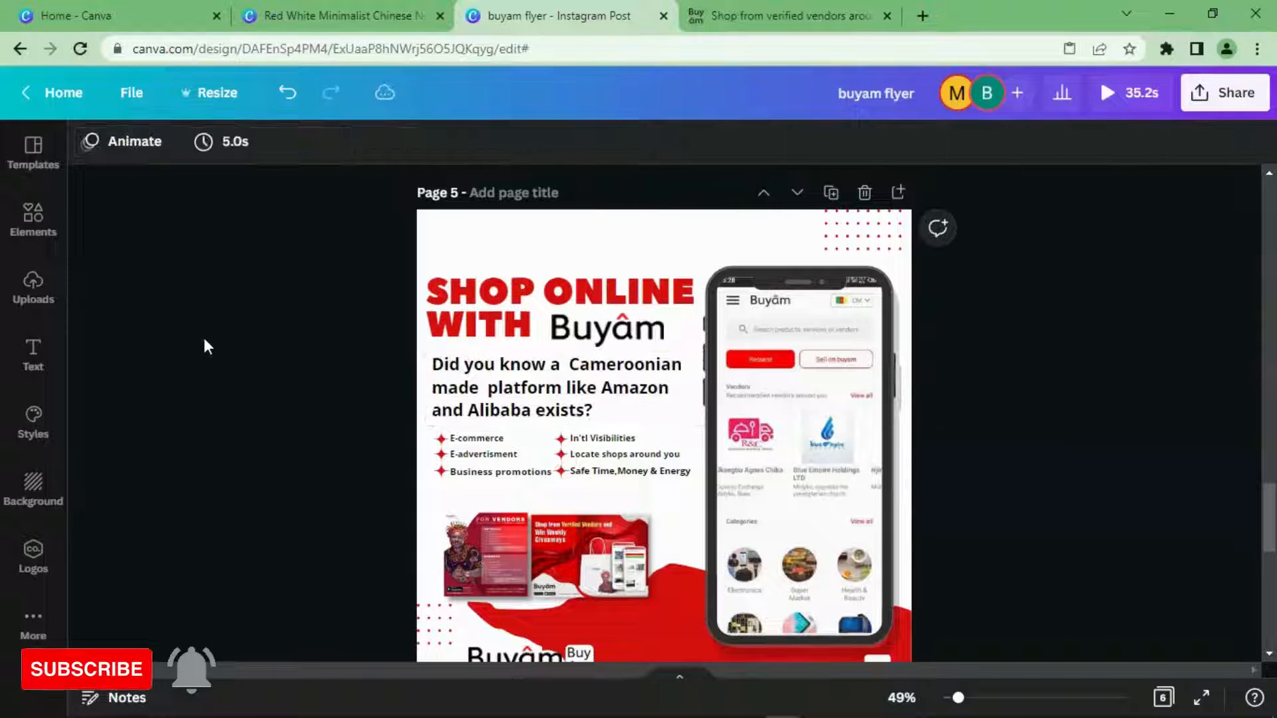
- Add a subheading text box to page 6 and place it below the SHOP ONLINE WITH headline
click(60, 364)
scroll(724, 450, down, 10)
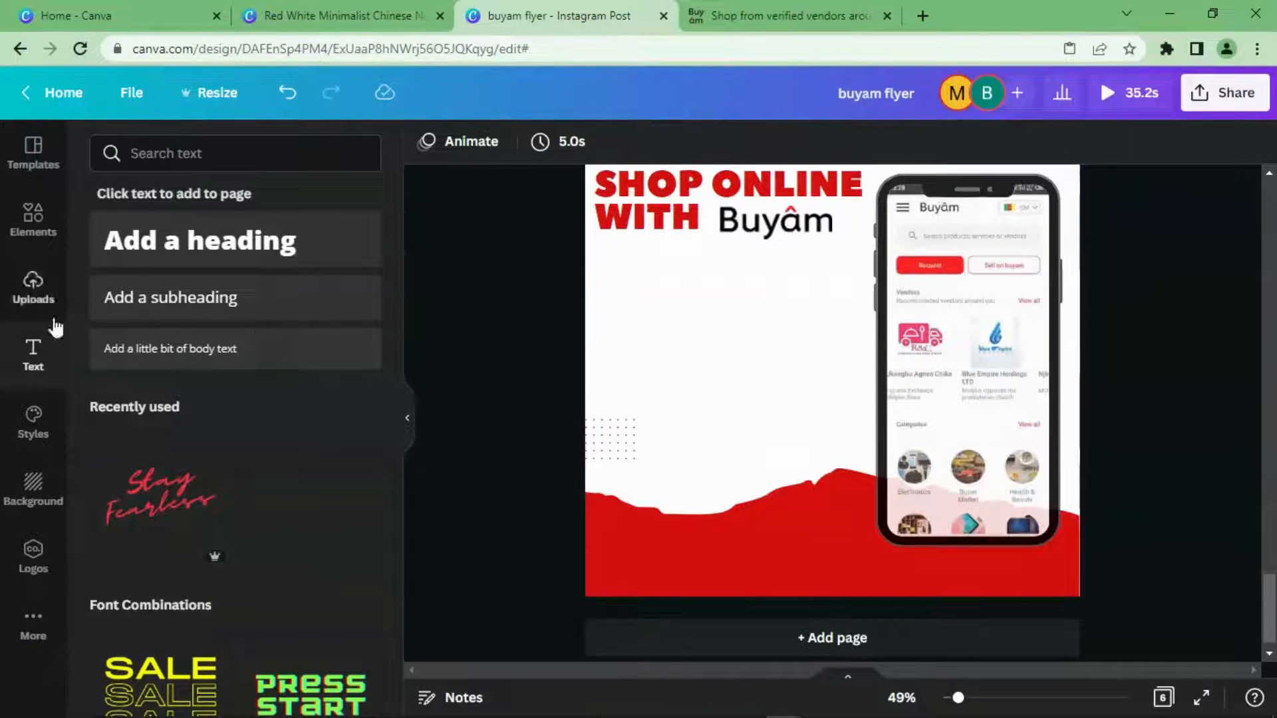
click(245, 297)
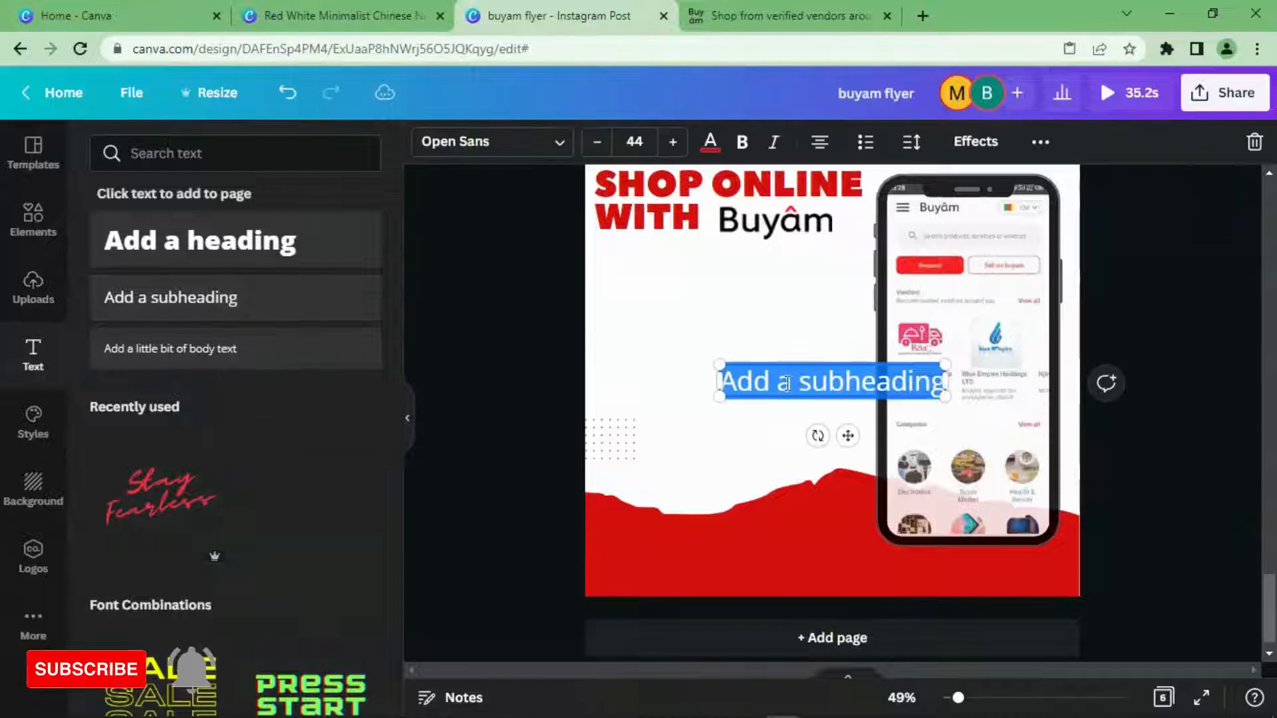
drag(837, 436, 734, 328)
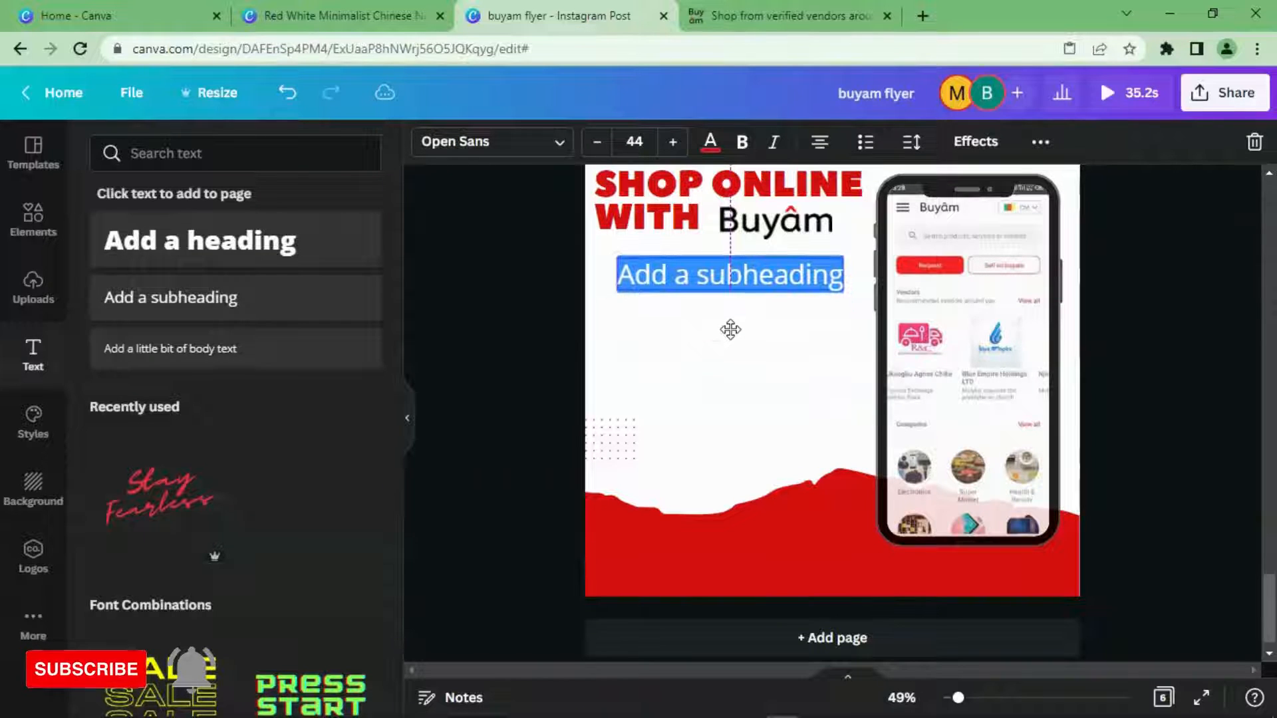
- Try font sizes 54.2, 12 and 35.2 on page 6's new subheading, and delete it
drag(841, 290, 916, 303)
click(599, 142)
click(598, 141)
click(599, 141)
click(598, 141)
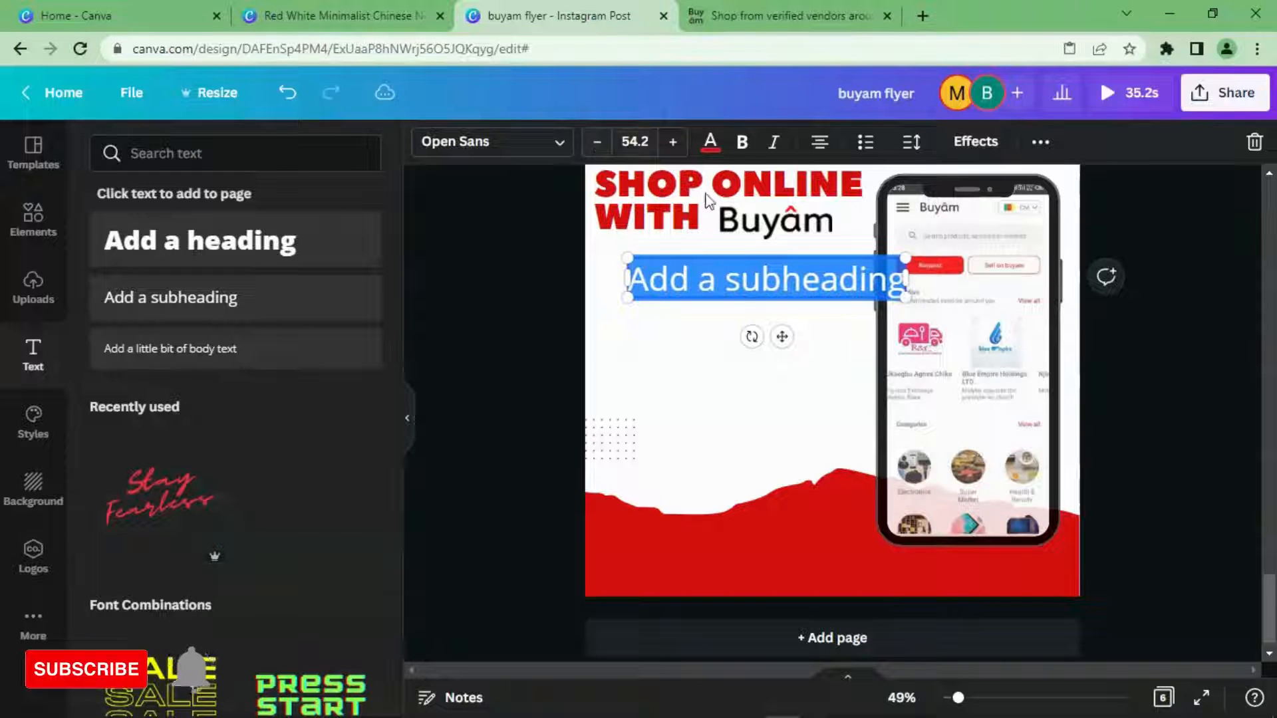
click(649, 139)
click(663, 303)
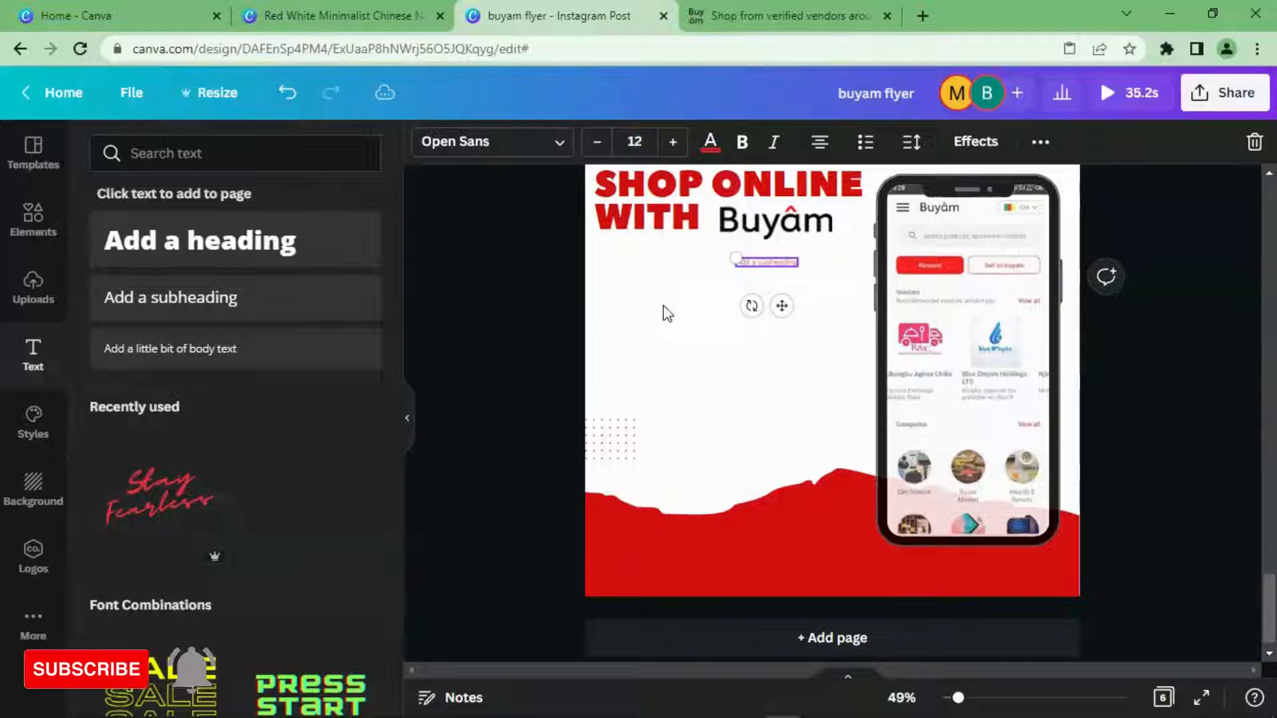
drag(737, 256, 615, 240)
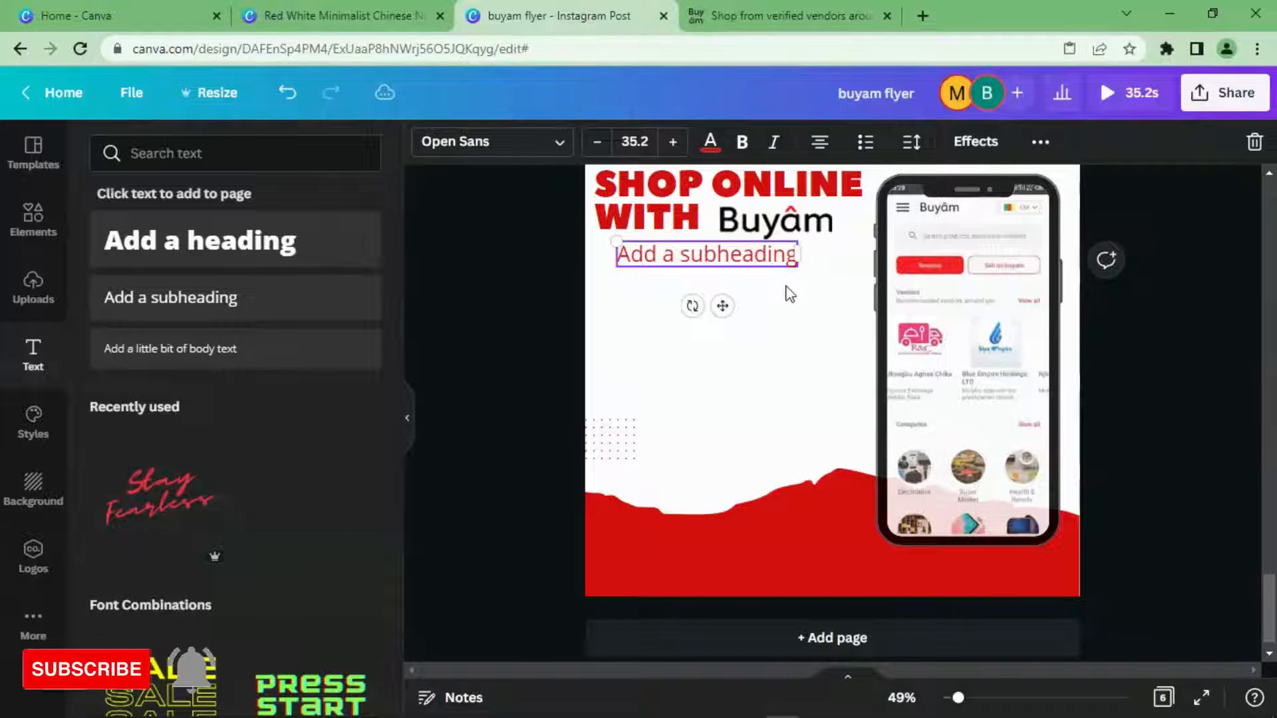
key(Delete)
- Copy page 5's "Did you know a Cameroonian made platform like Amazon and Alibaba exists?" text and paste it below page 6's headline
scroll(781, 276, up, 5)
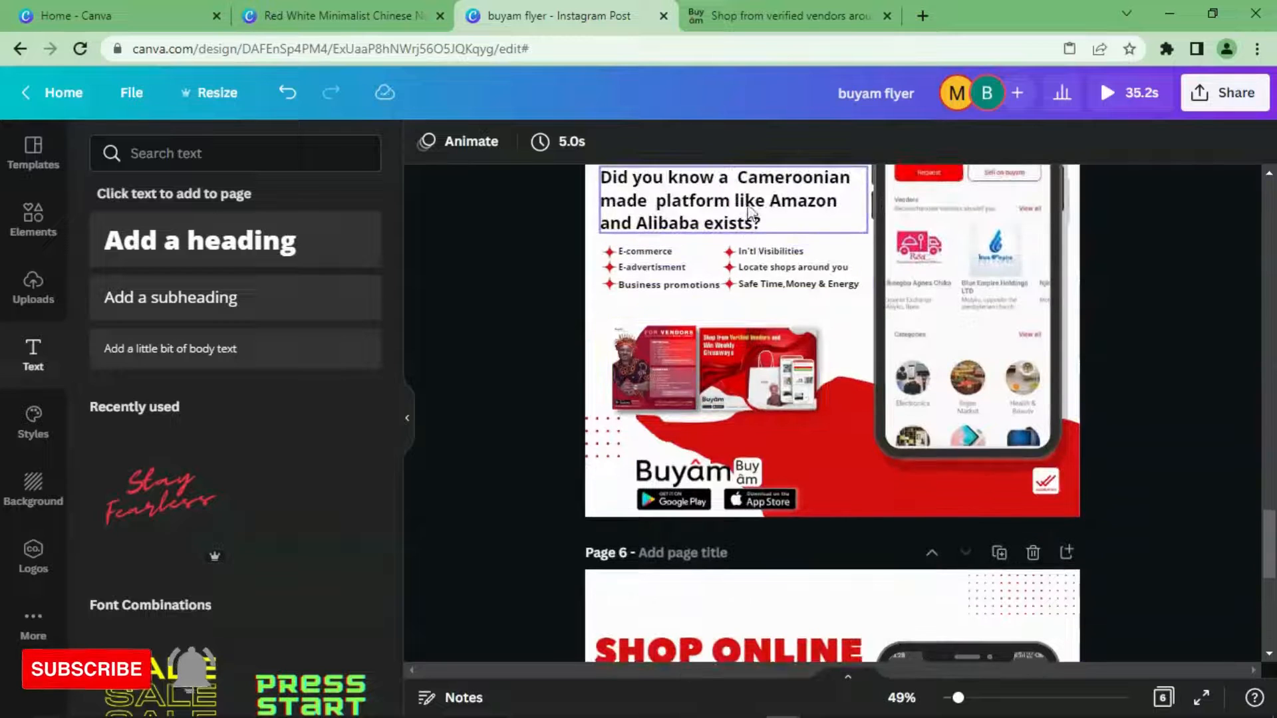
click(751, 206)
right_click(751, 203)
click(812, 226)
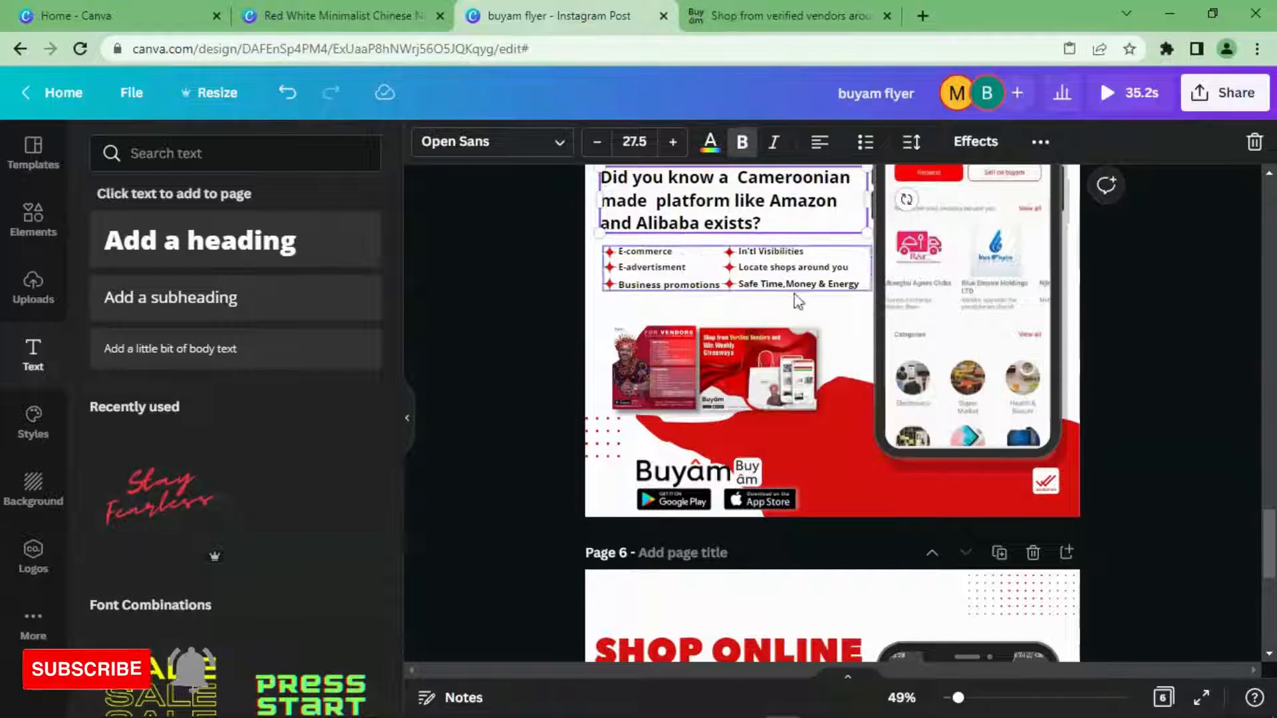
scroll(742, 366, down, 5)
right_click(701, 395)
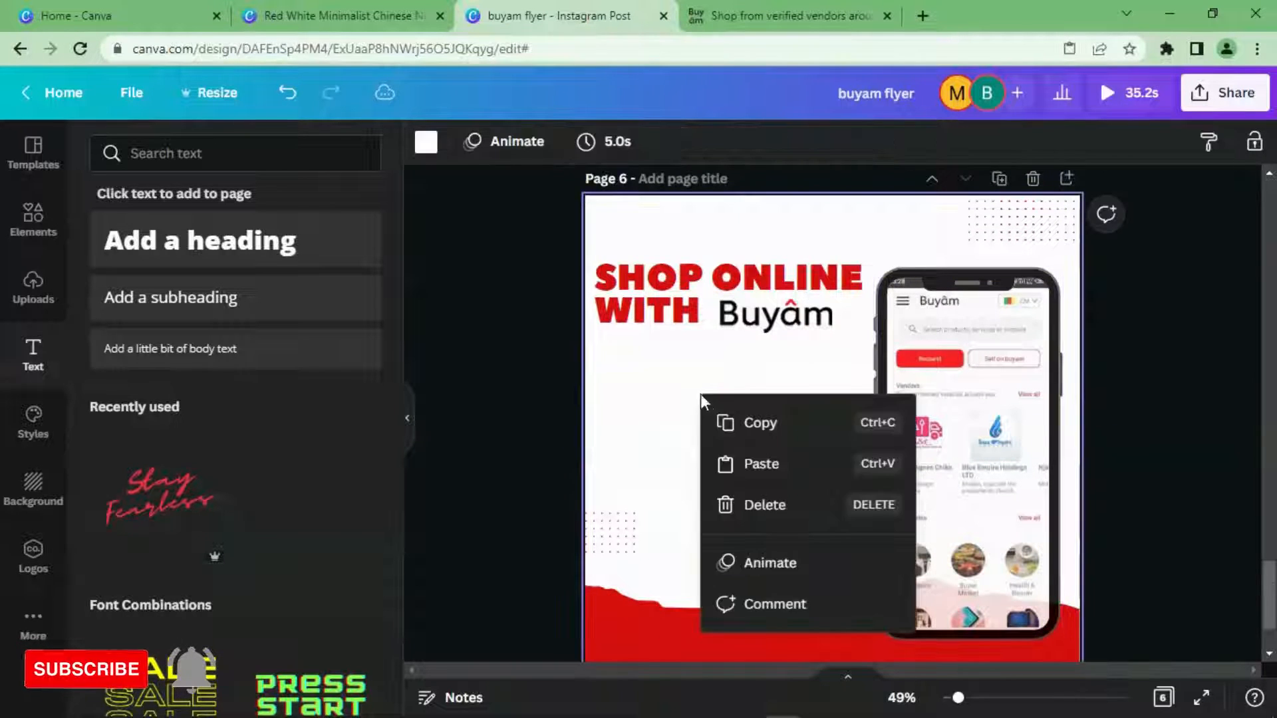
click(761, 464)
click(782, 457)
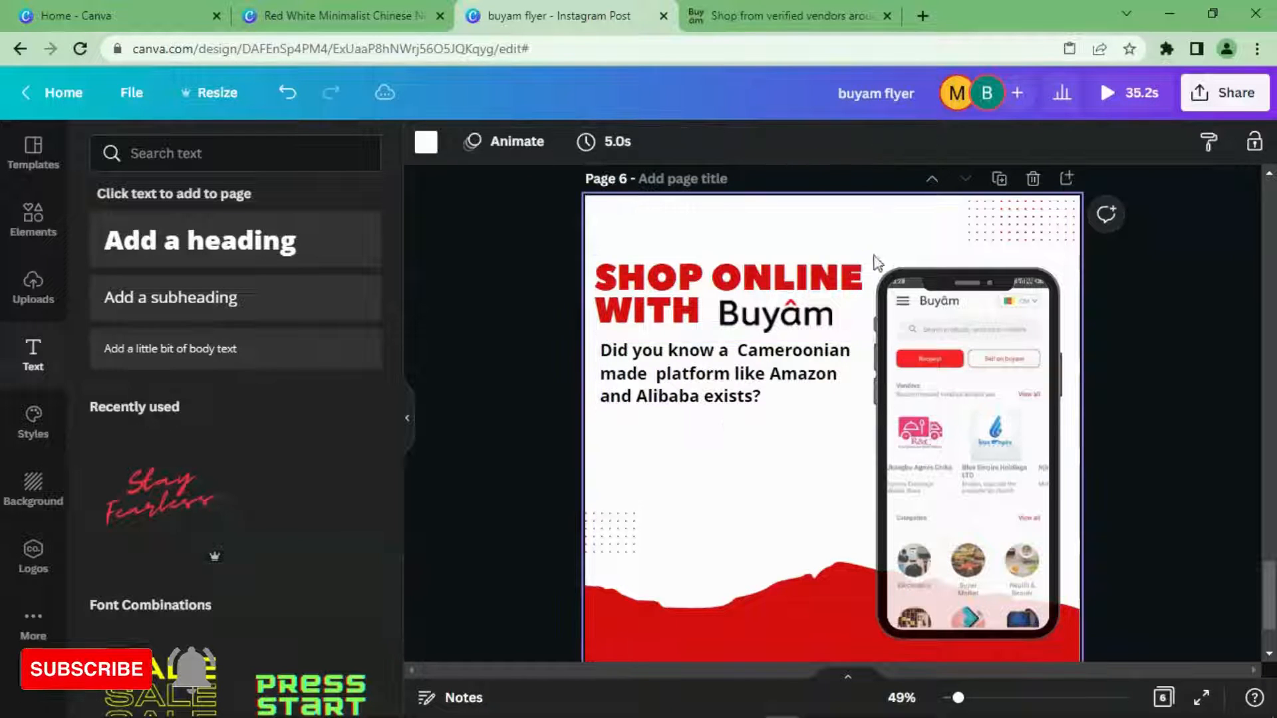
- Inspect the grouped feature list on page 5 by selecting the In'tl Visibilities text, the E-commerce text and its red star bullet
scroll(808, 280, up, 5)
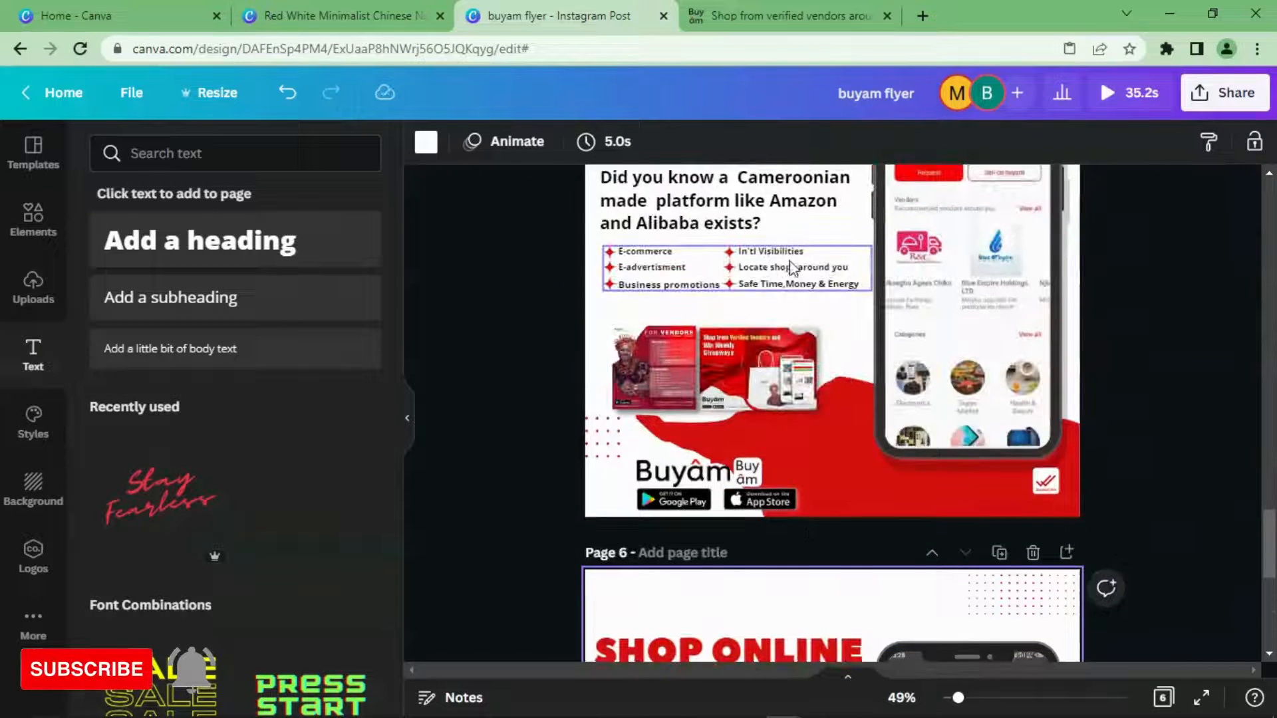
click(790, 270)
click(801, 254)
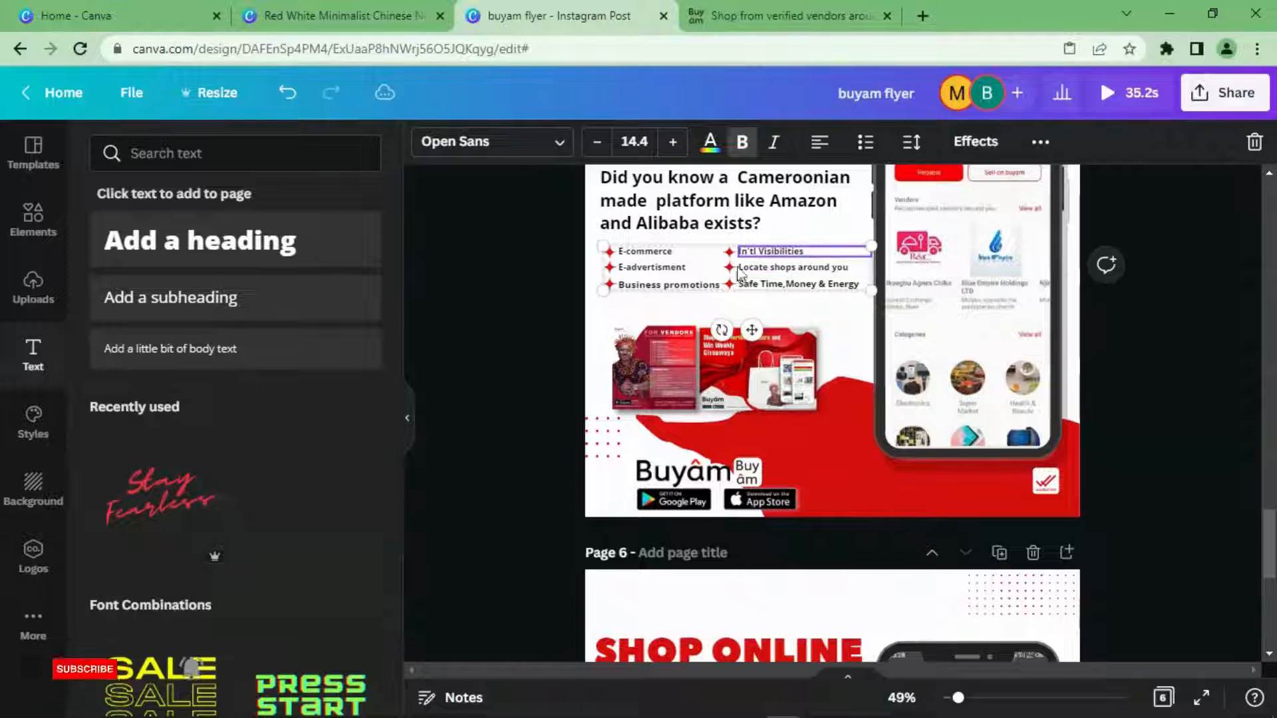
click(660, 254)
click(609, 254)
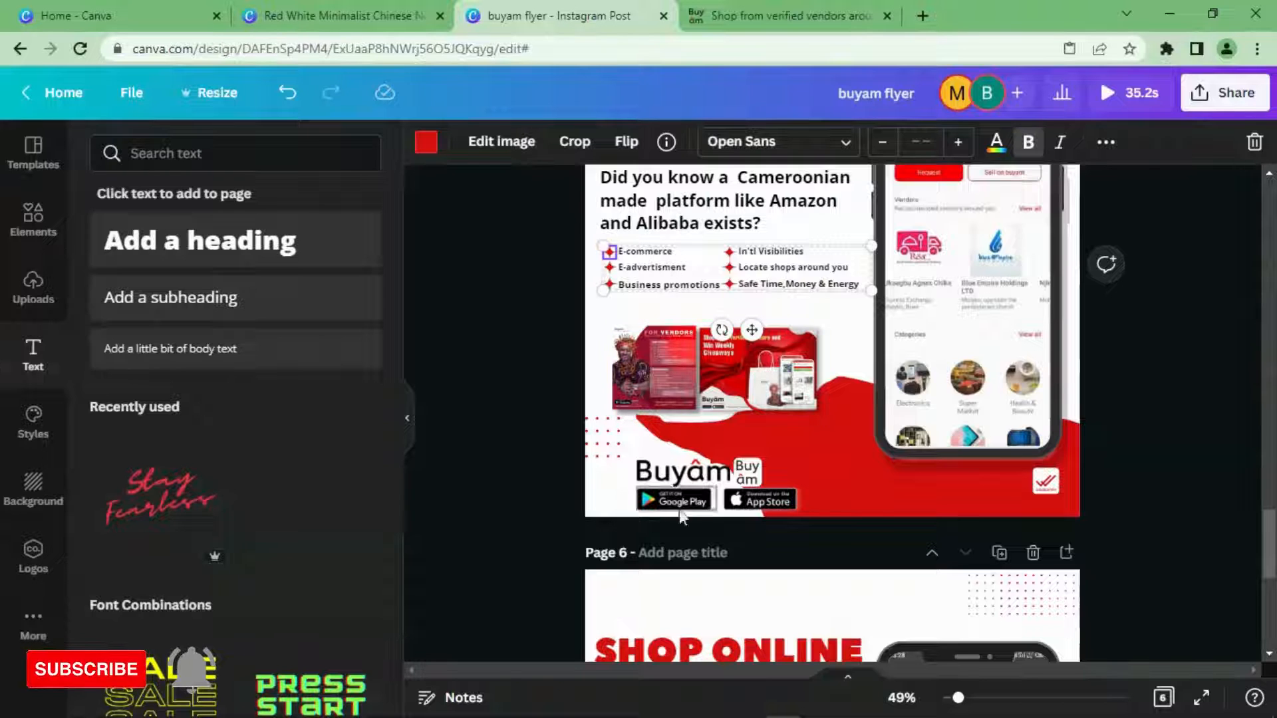
- Search the elements library for "ORANGE STAR" with page 6 active
scroll(796, 532, down, 7)
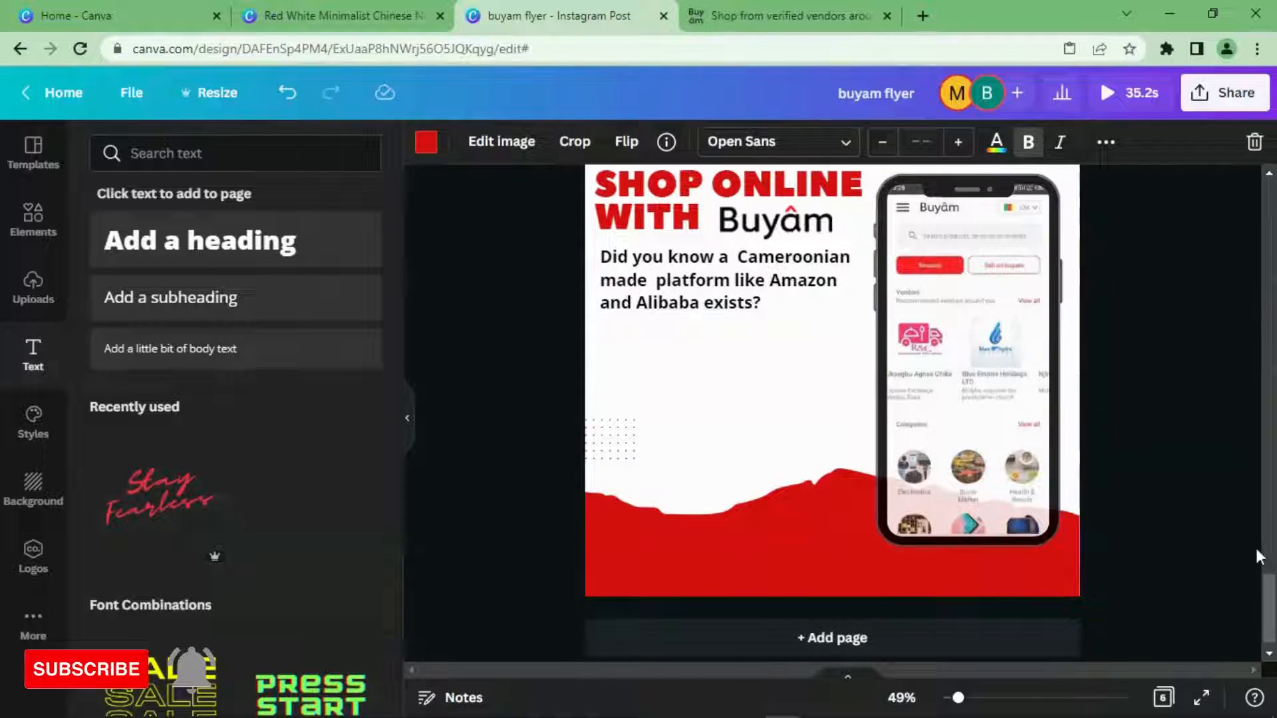
click(714, 352)
click(35, 220)
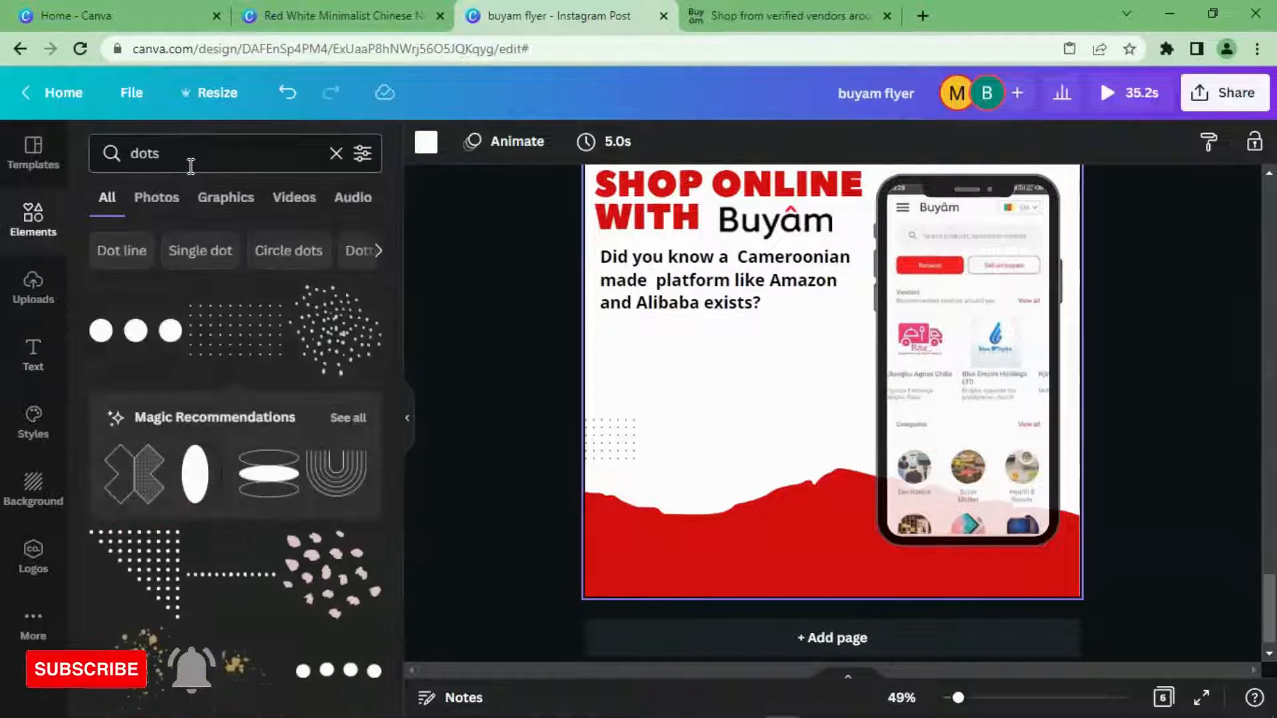
click(198, 158)
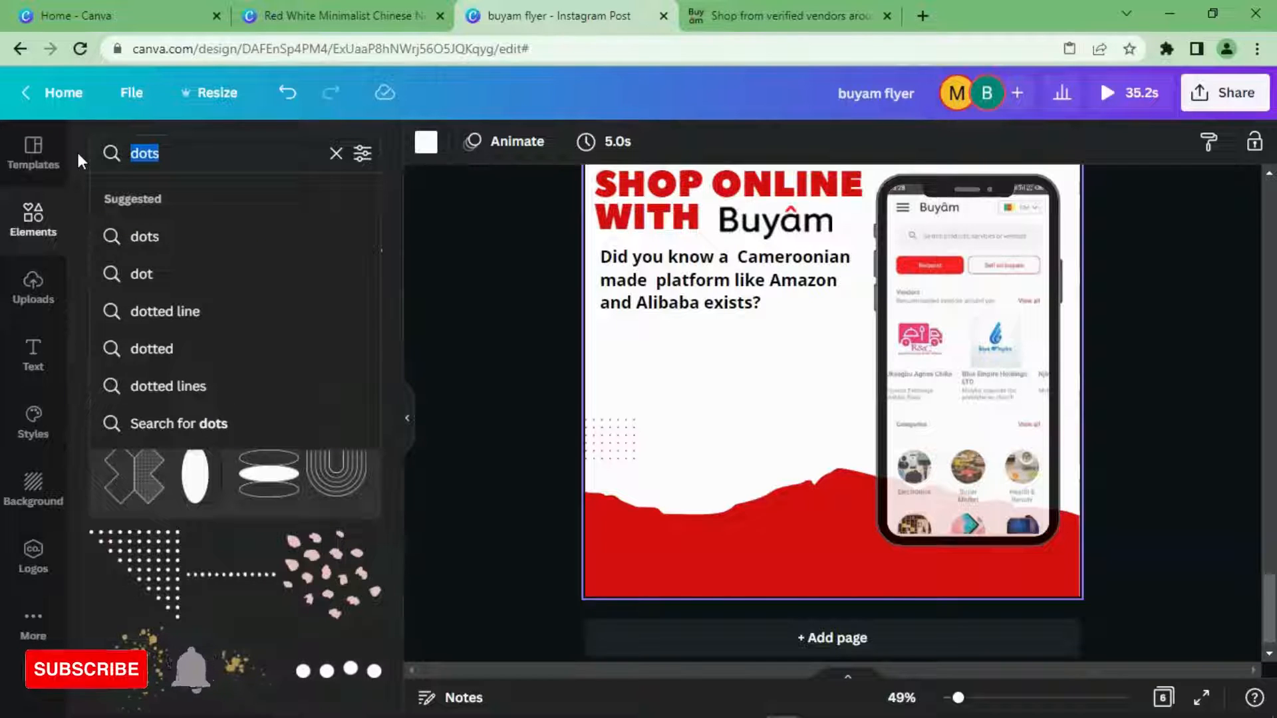
text(ORAN)
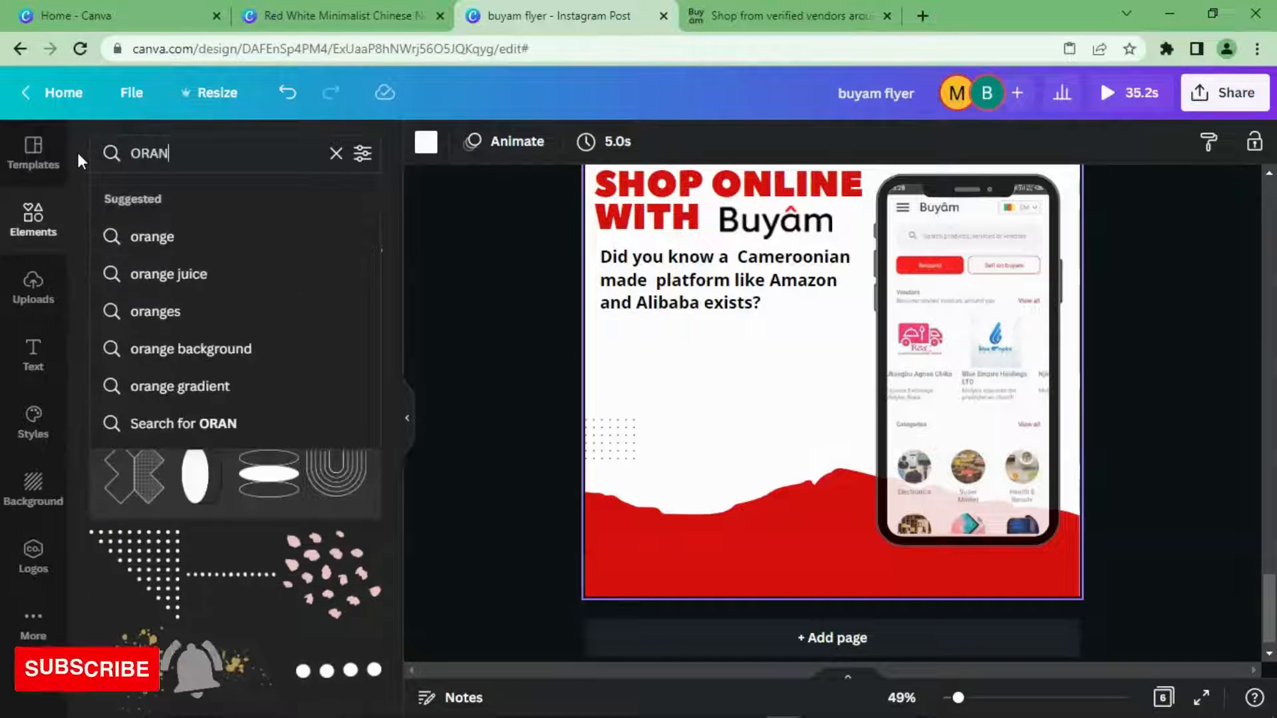
text(GE S)
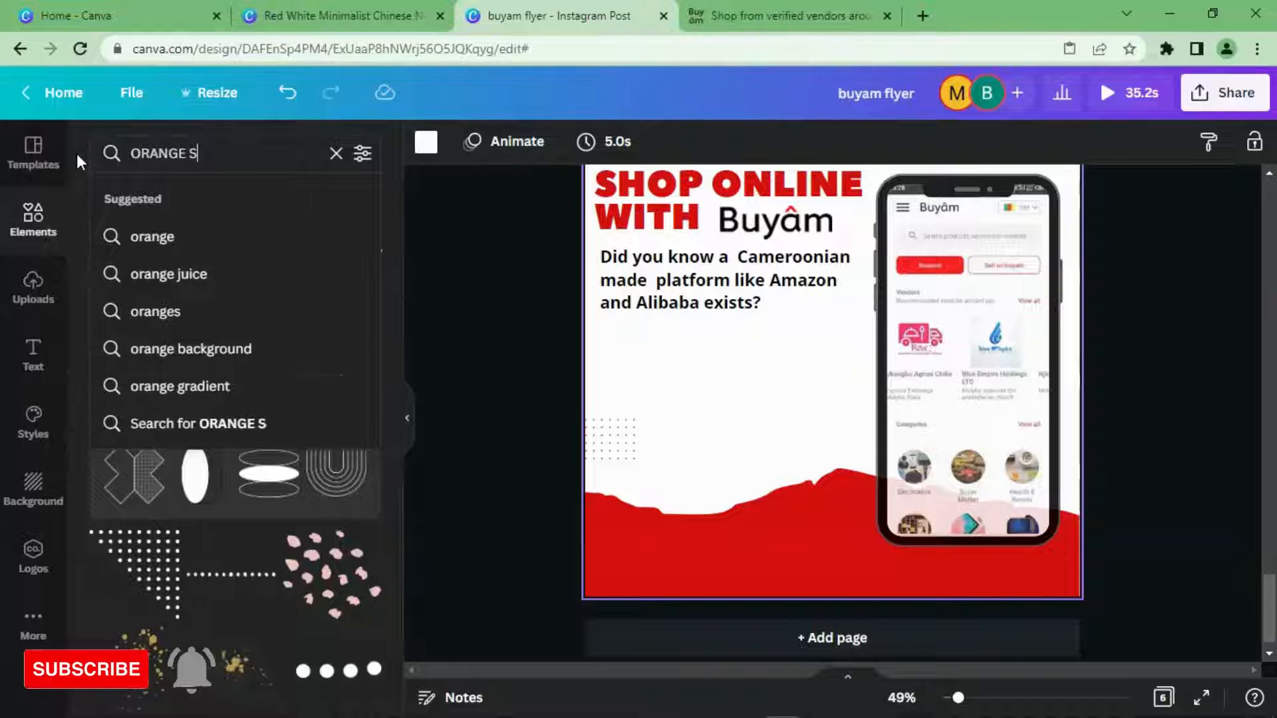
text(TAR)
key(Return)
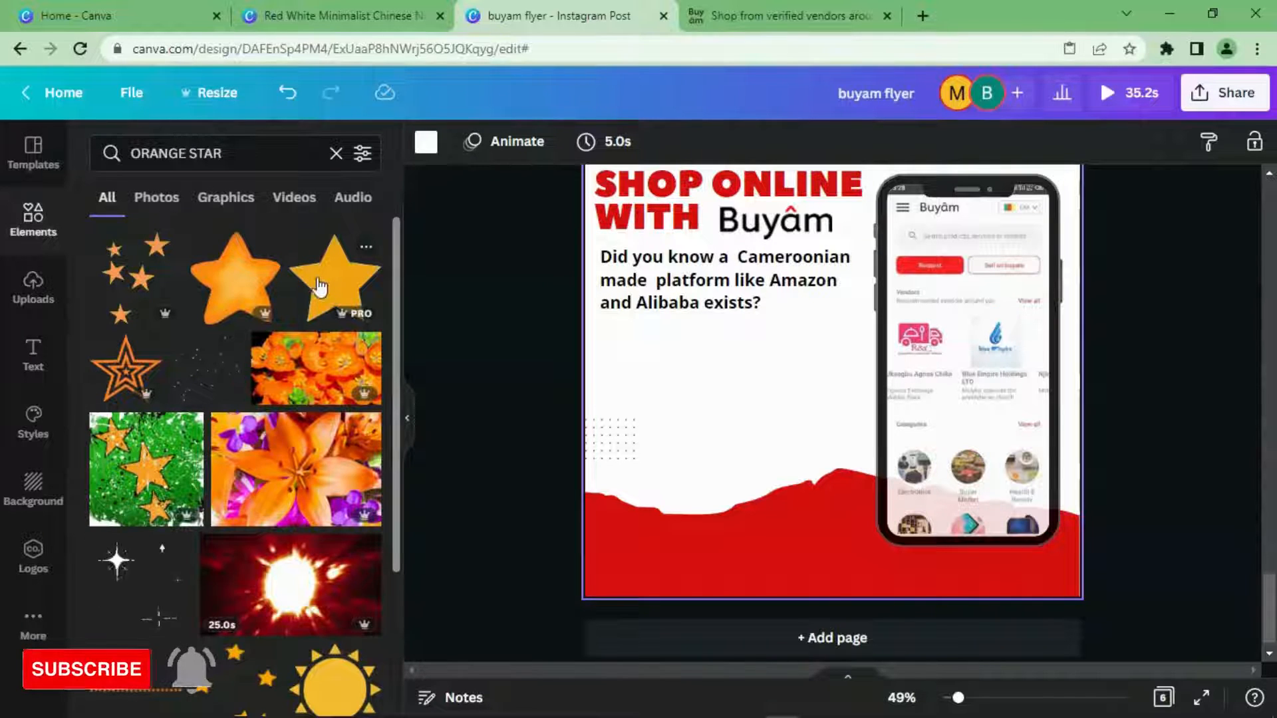
- Add the yellow four-pointed star graphic to page 6 and recolour it with the document's red
scroll(315, 367, down, 5)
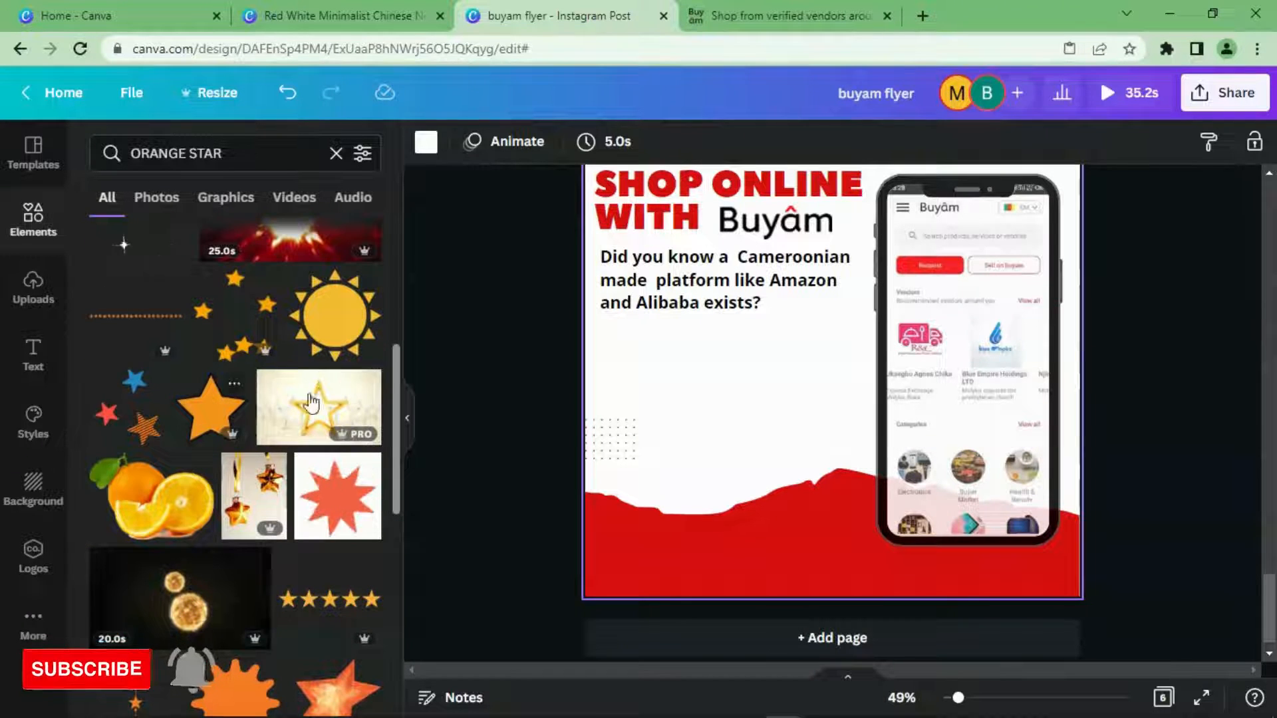
scroll(385, 385, down, 10)
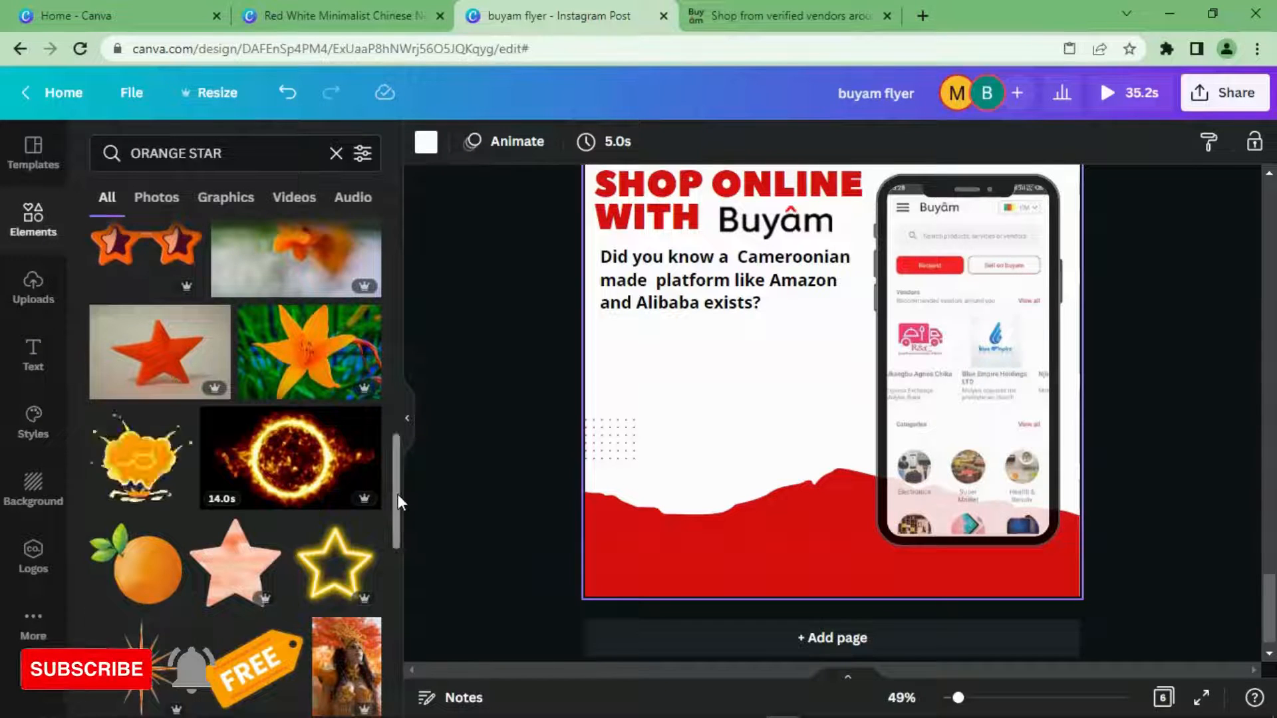
drag(396, 464, 385, 654)
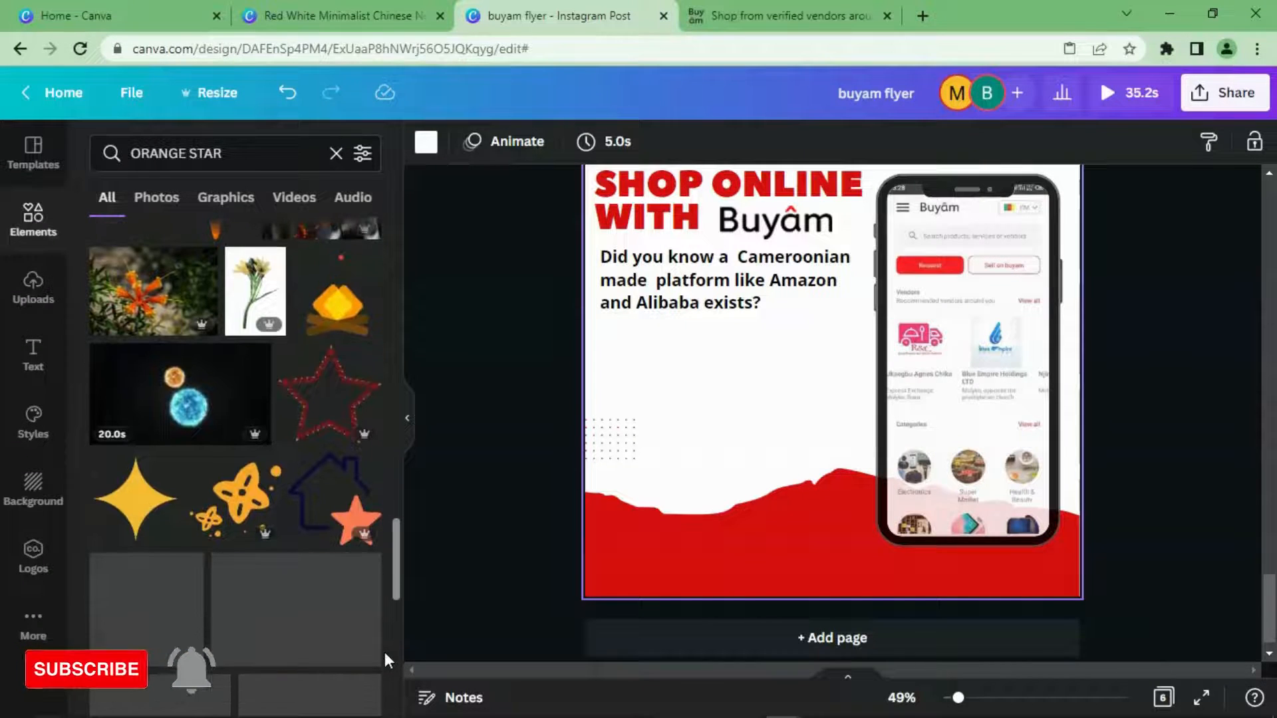
click(159, 506)
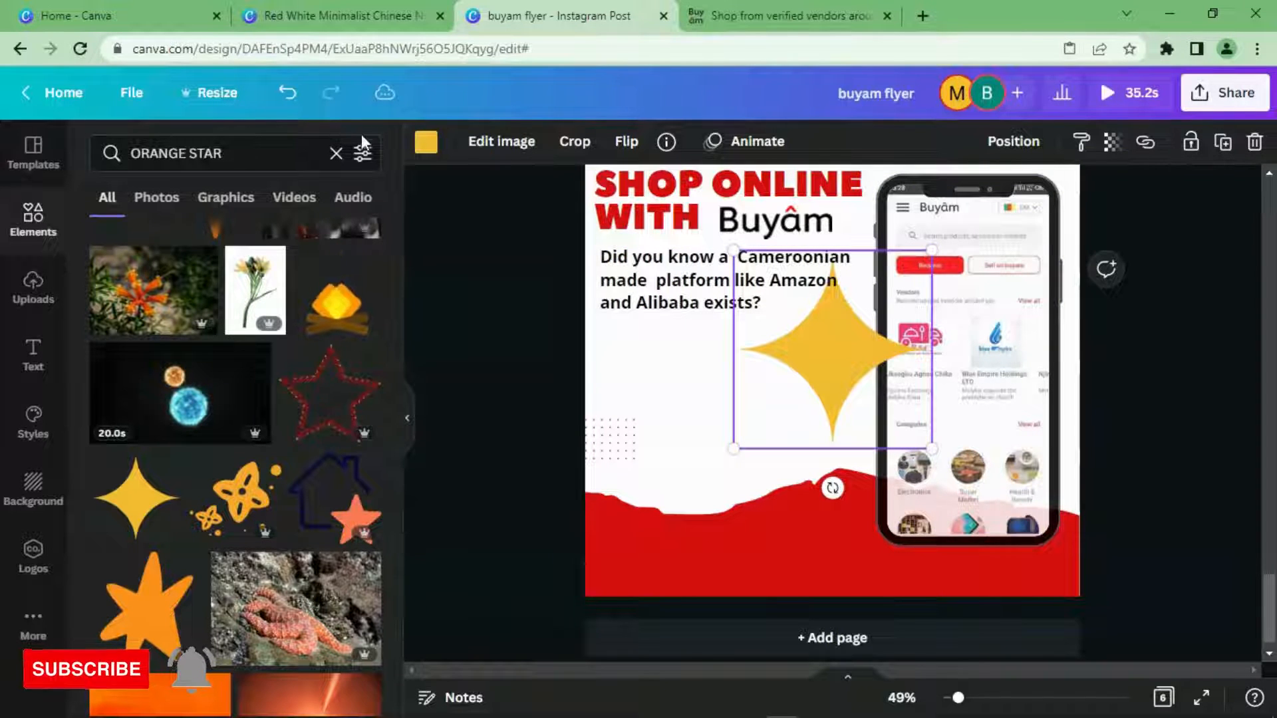
click(426, 142)
click(310, 239)
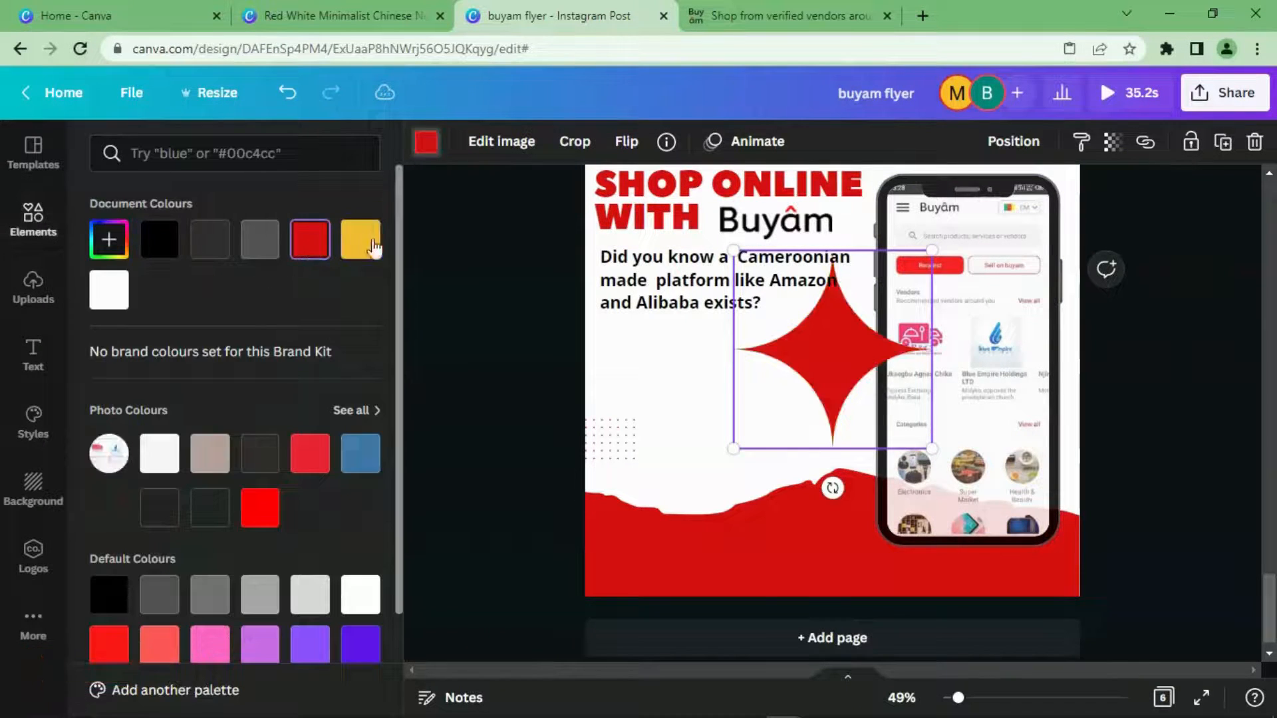
- Shrink the red star to a small bullet and place it below page 6's question text
drag(932, 251, 806, 377)
drag(784, 424, 641, 348)
click(608, 338)
- Reduce page 6's question text to font size 24.8 and widen its text box to about 562
click(643, 286)
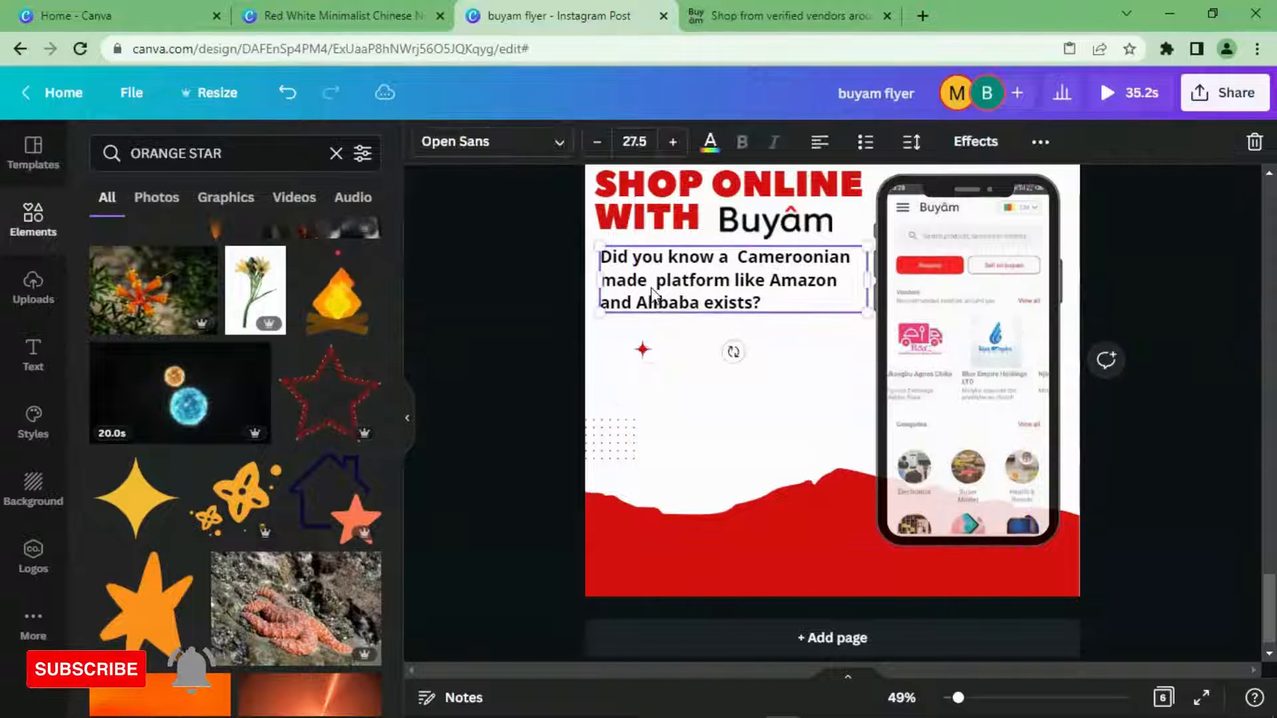
drag(627, 261, 653, 266)
click(648, 216)
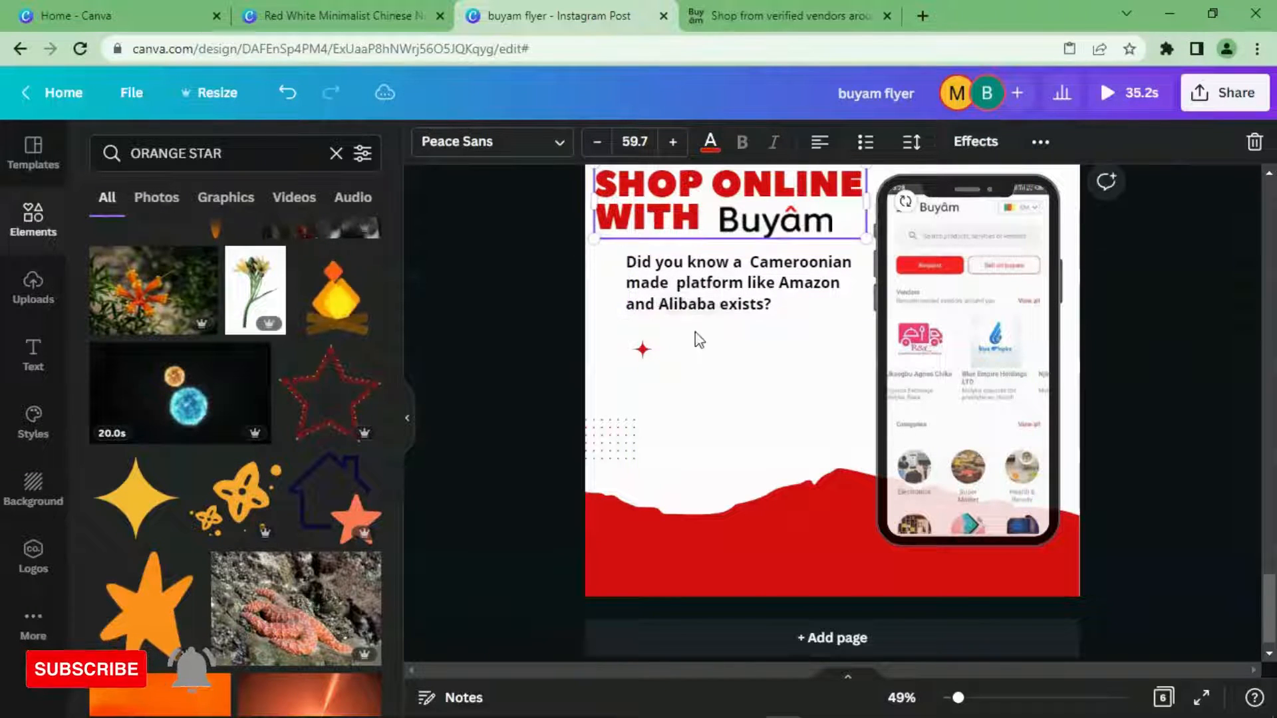
drag(643, 349, 631, 348)
click(662, 280)
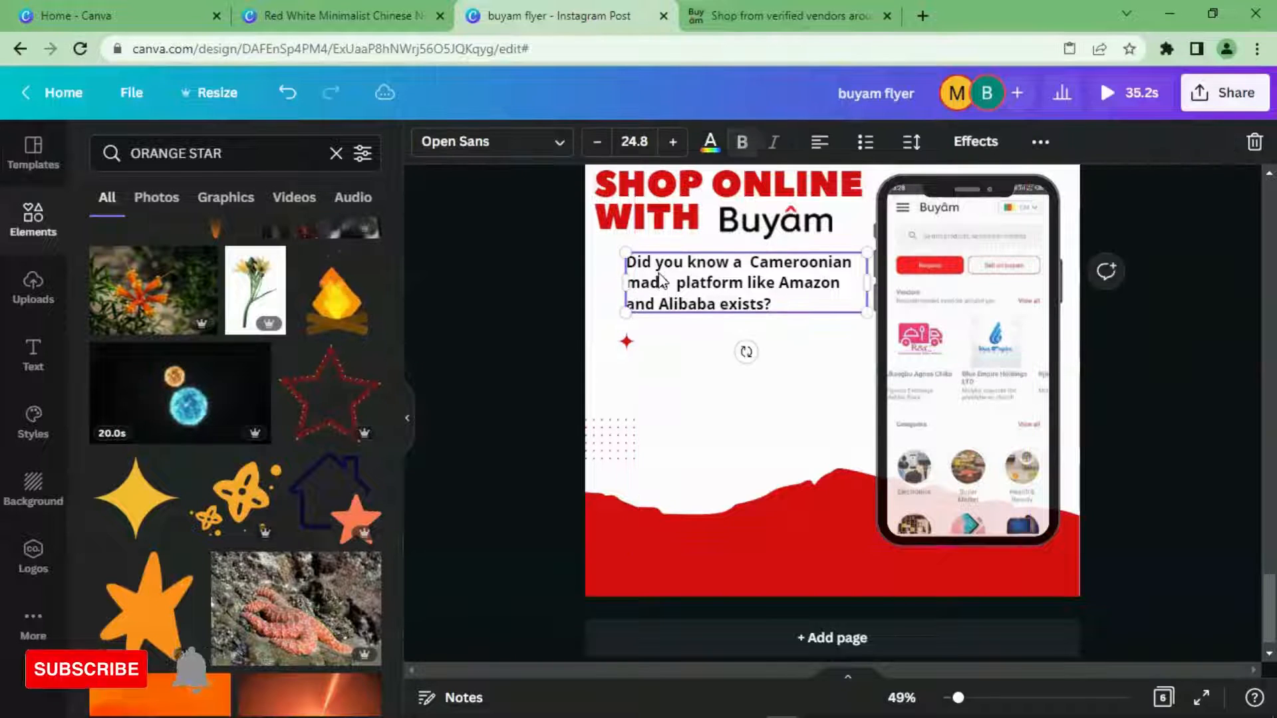
drag(625, 285, 604, 286)
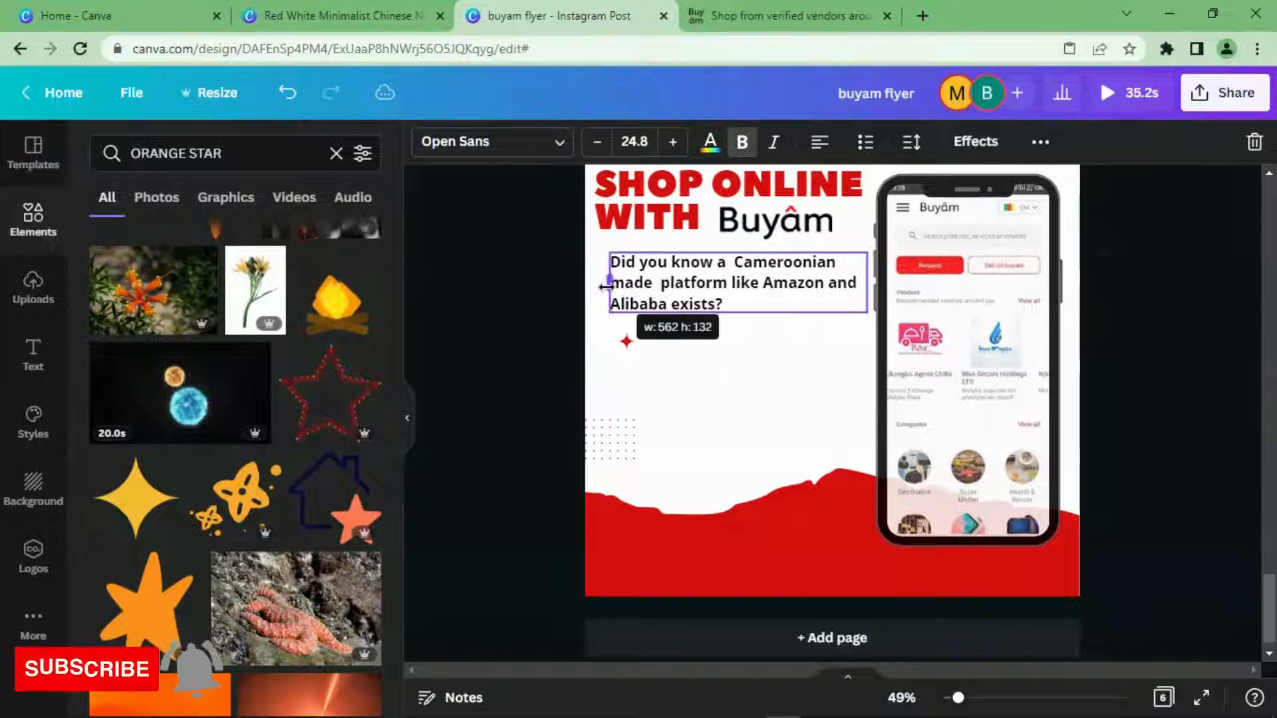
- Align the red star bullet with the question text's left edge, just beneath its last line
click(627, 341)
drag(628, 341, 618, 335)
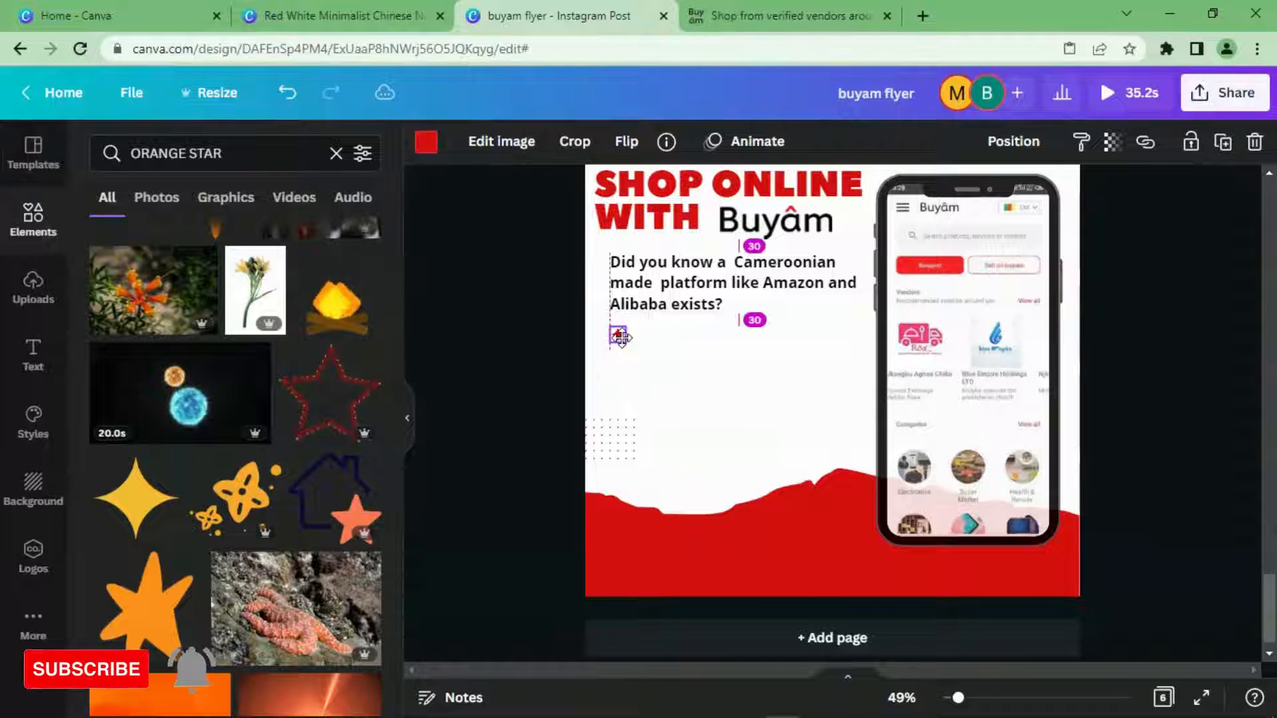
click(641, 343)
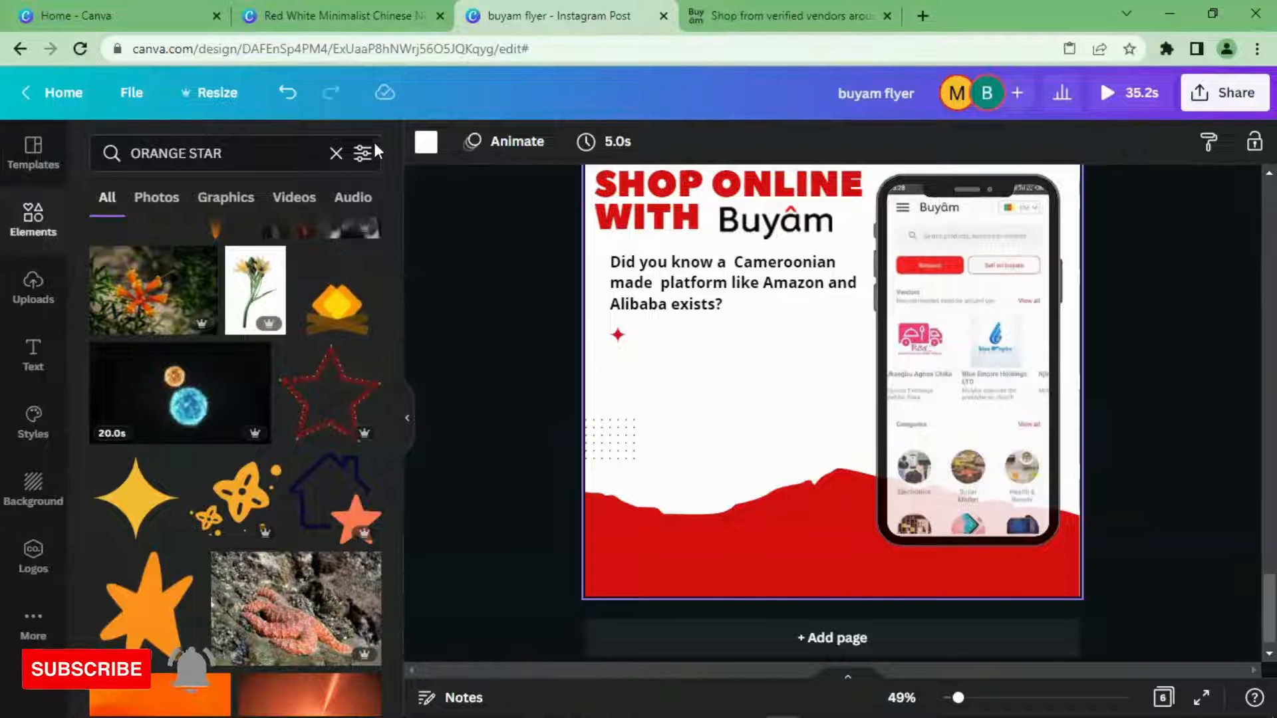
- Add a subheading text box to page 6 and compare with page 5's feature list
click(336, 153)
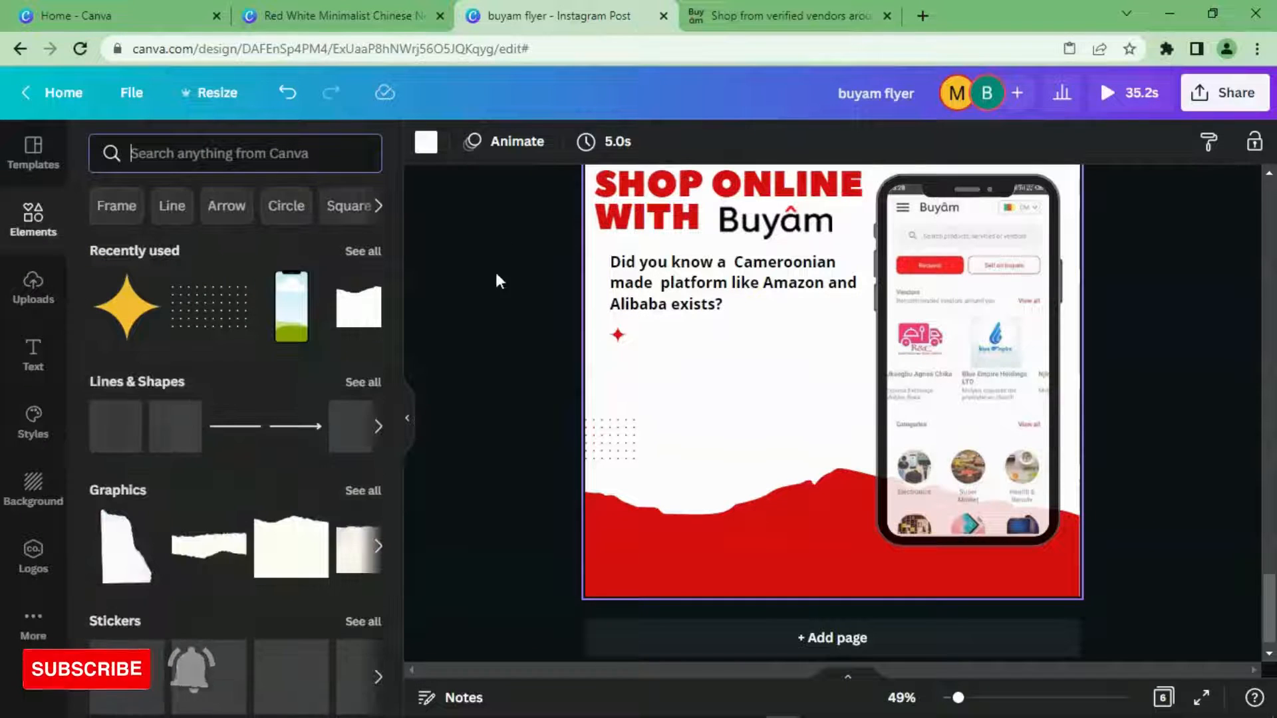
click(33, 356)
click(219, 305)
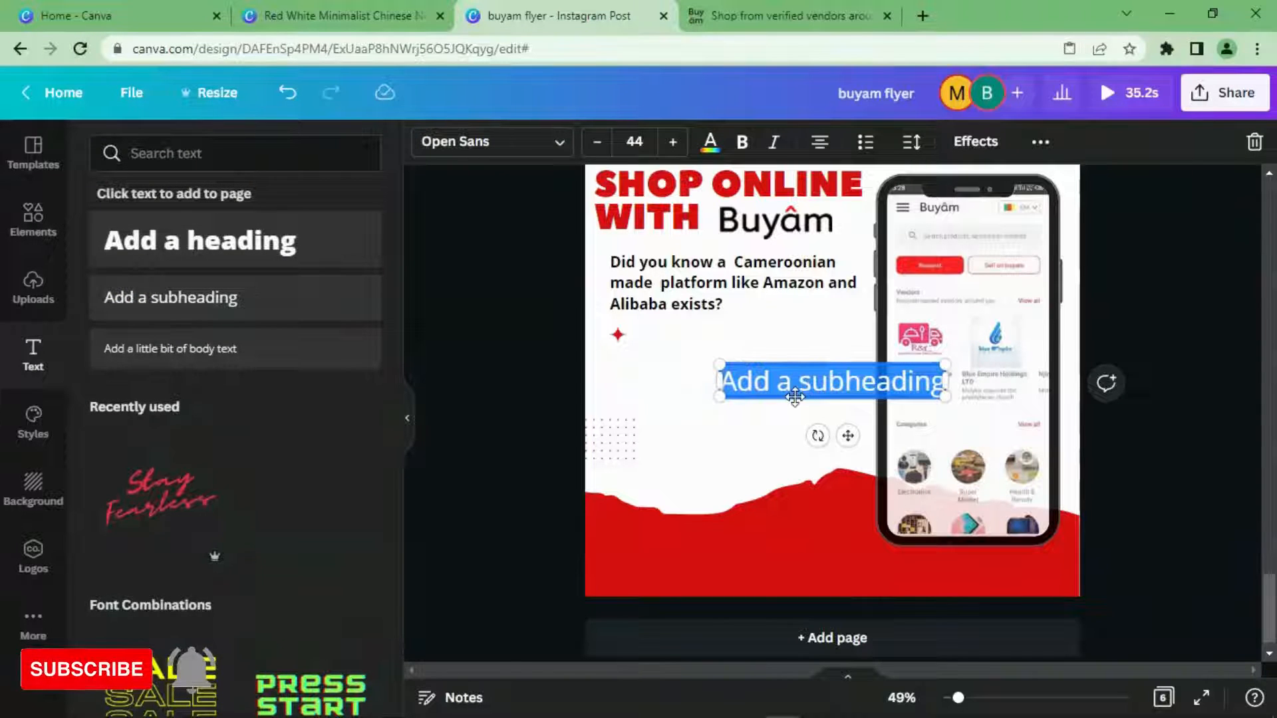
scroll(792, 353, up, 6)
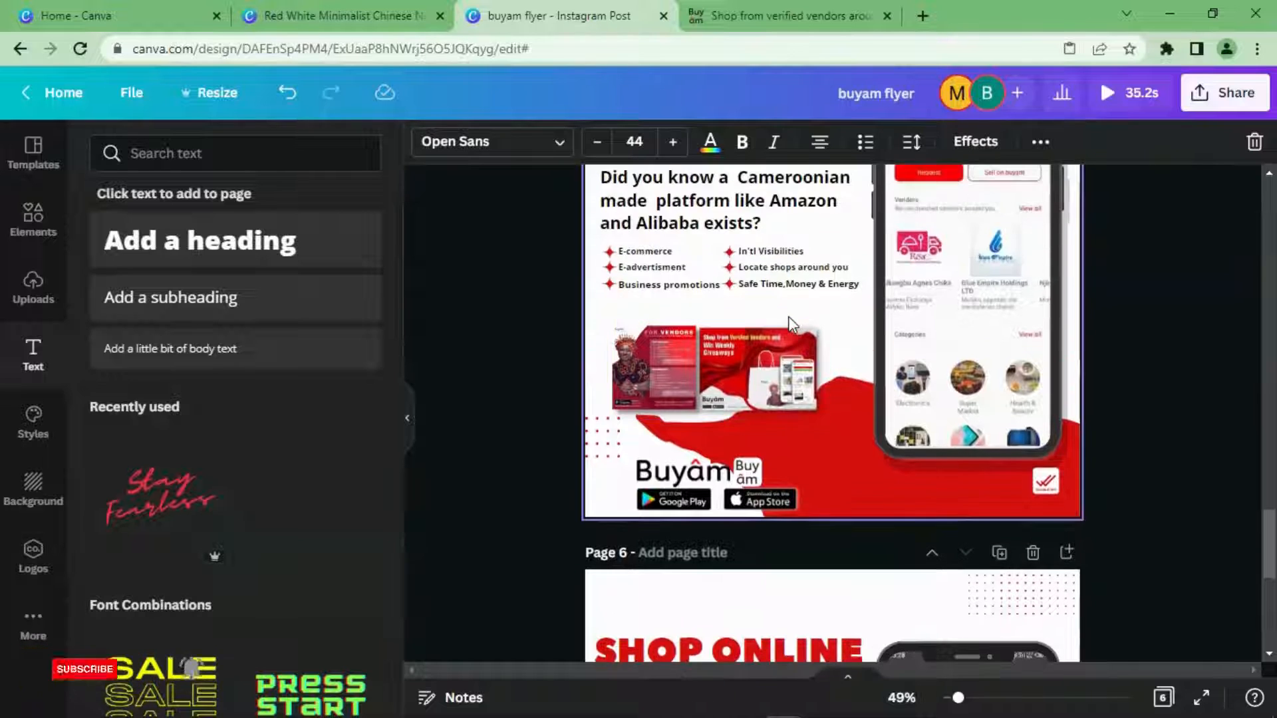
scroll(788, 324, down, 4)
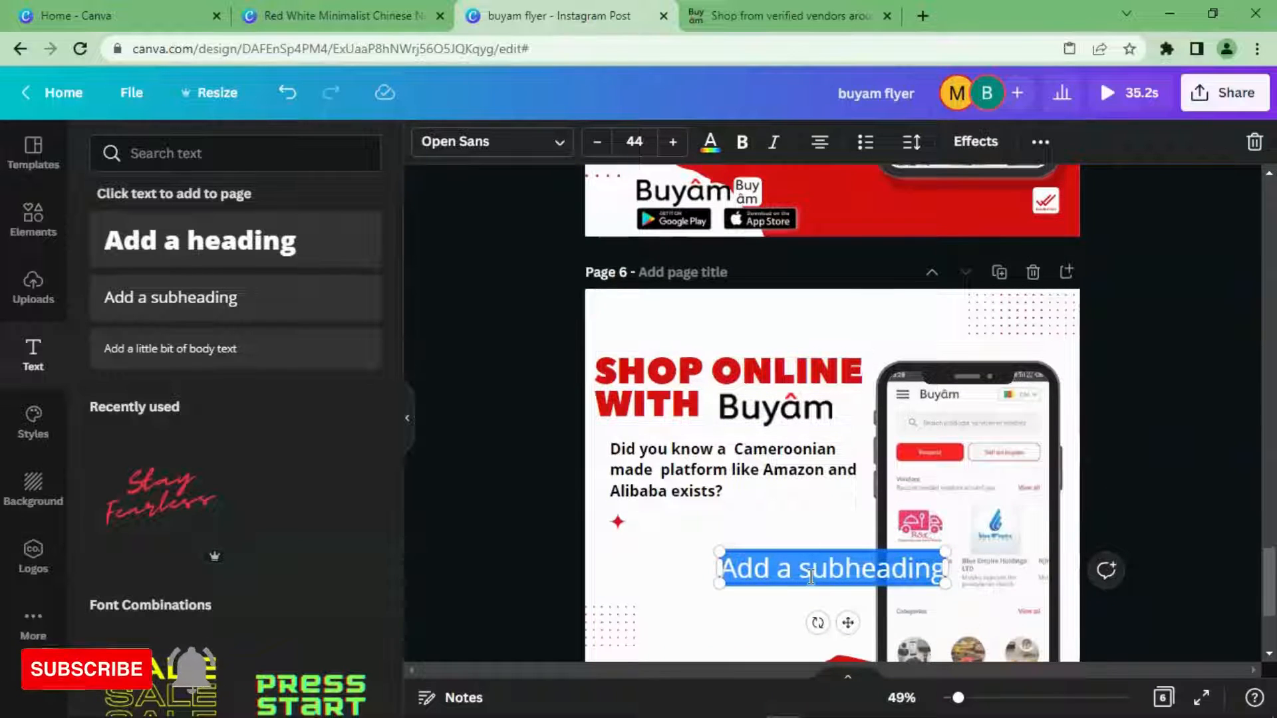
scroll(810, 576, down, 3)
- Replace the subheading's placeholder with "e-Commerce" and shrink it to font size 22 beside the red star bullet
click(812, 384)
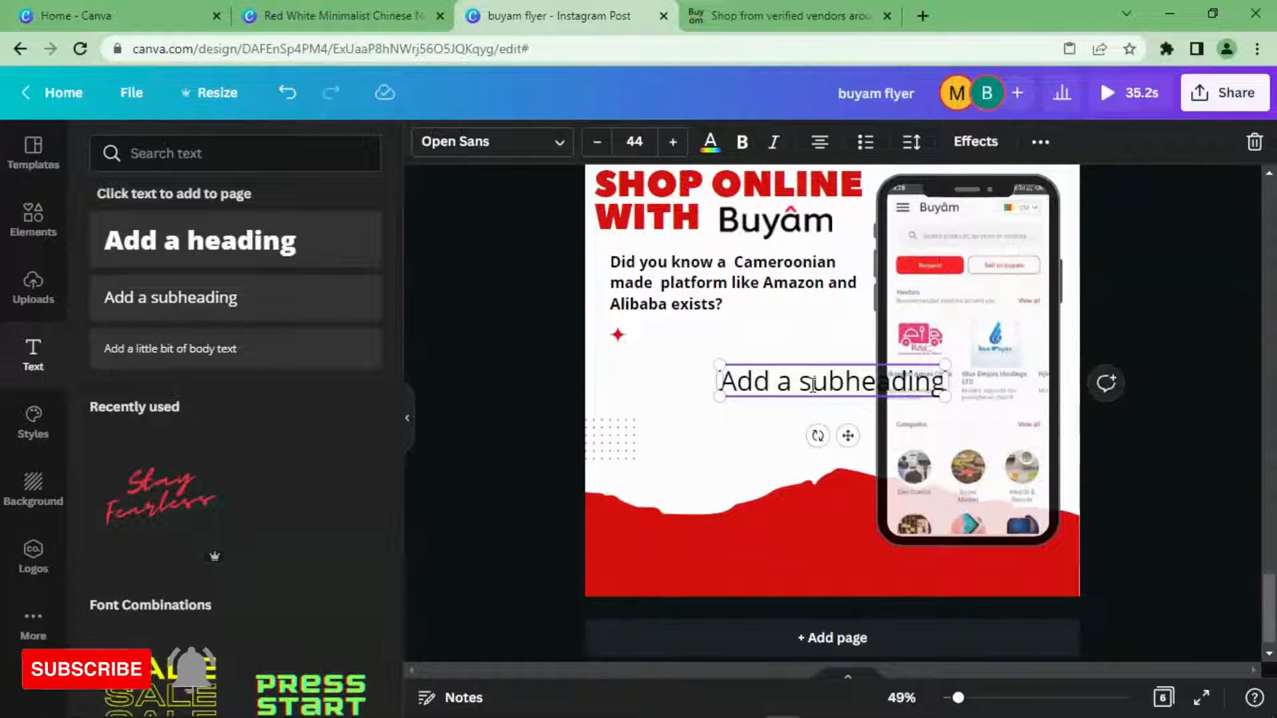
key(ctrl+a)
text(e)
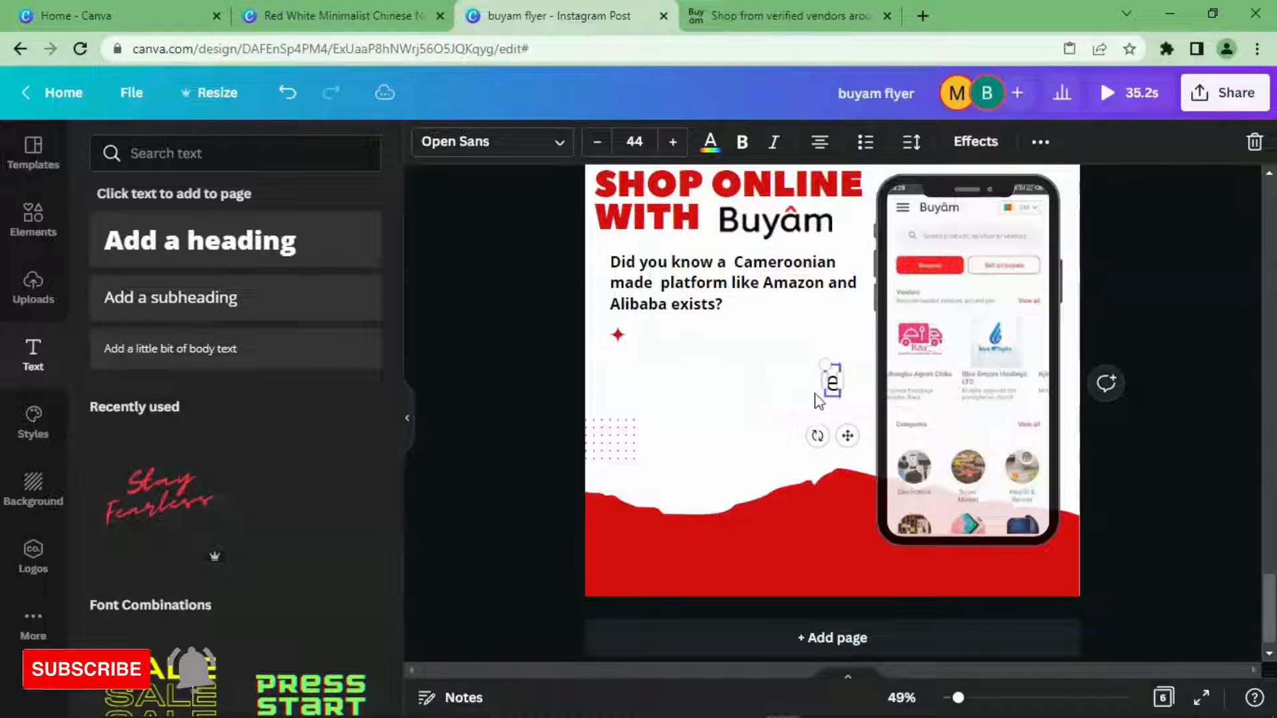
text(E)
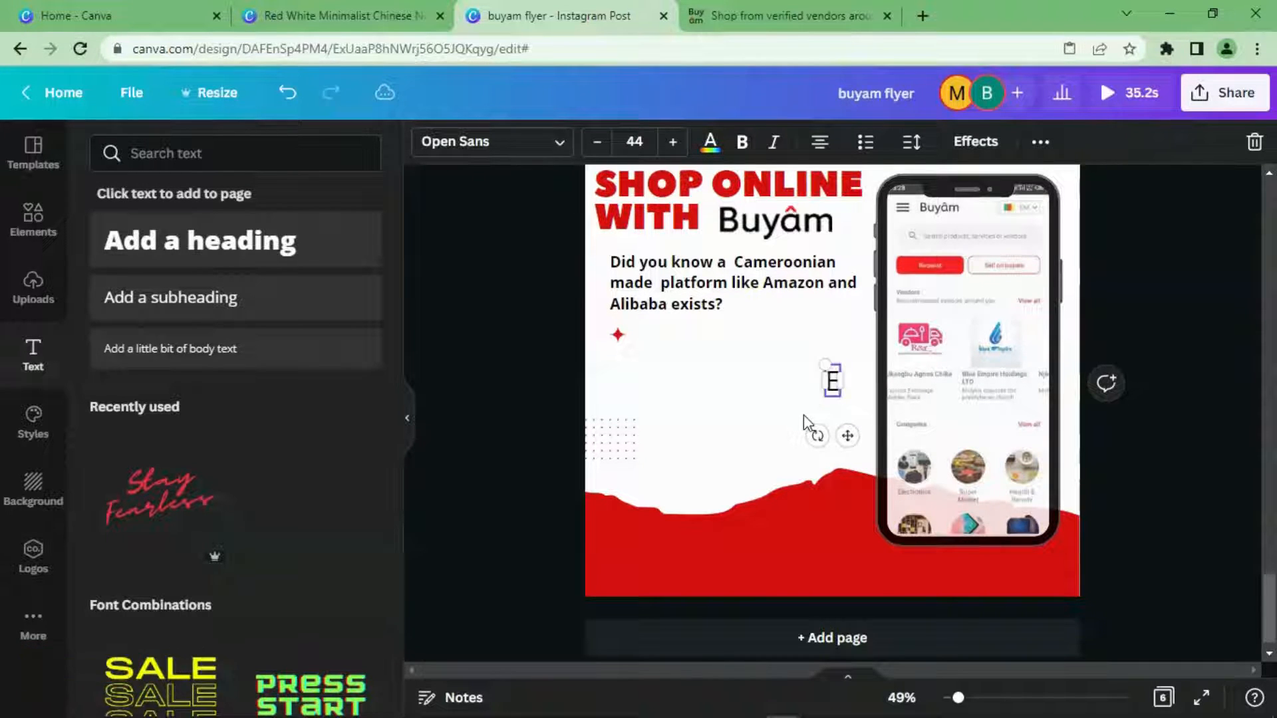
key(BackSpace)
text(e)
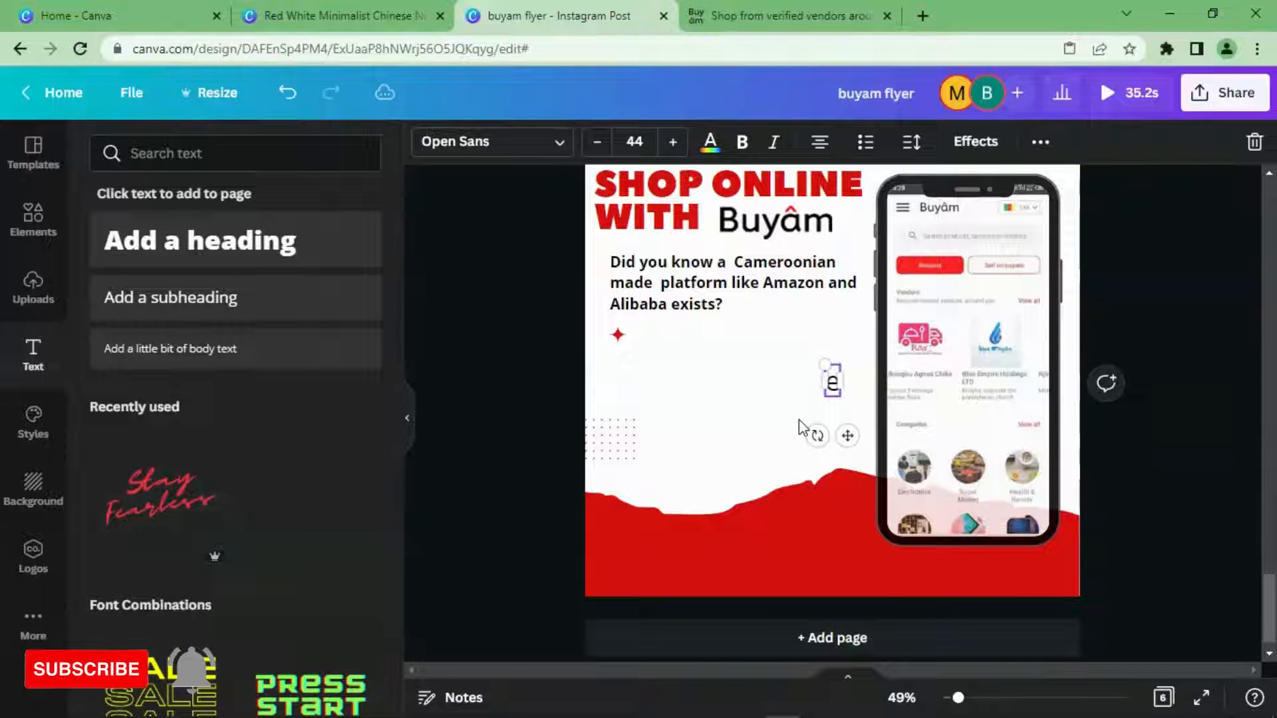
text(-Com)
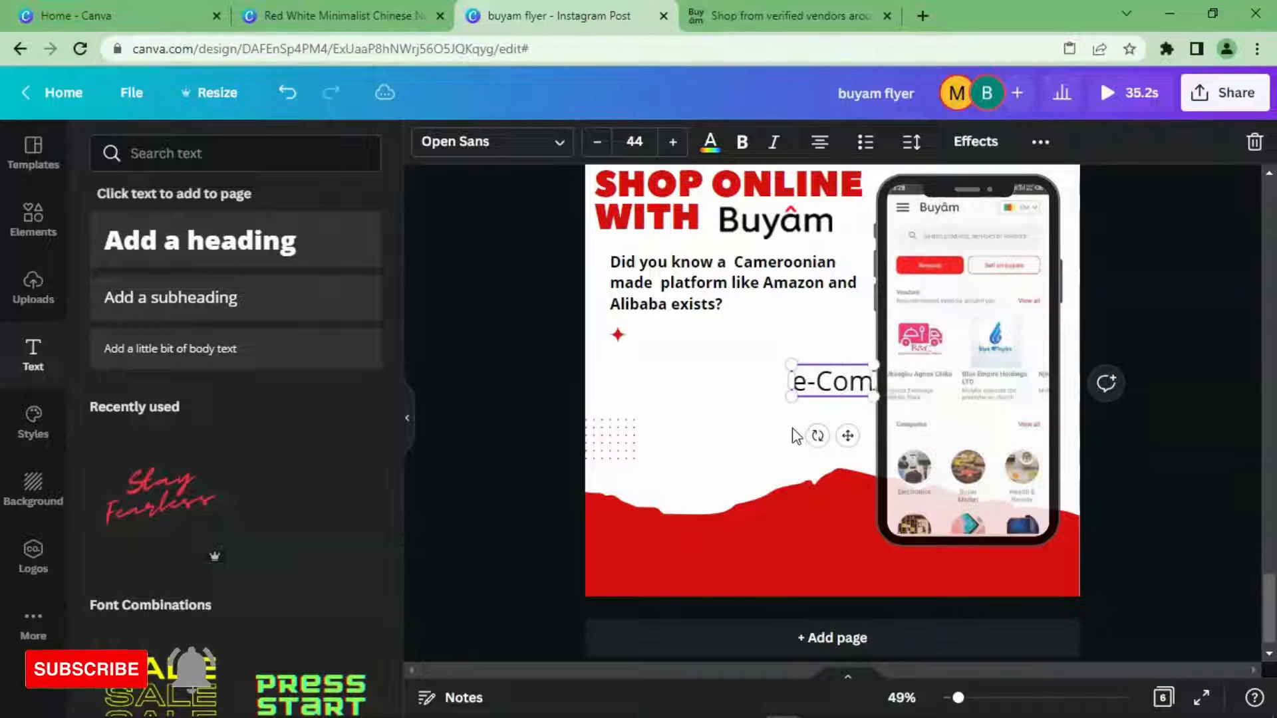
text(merce)
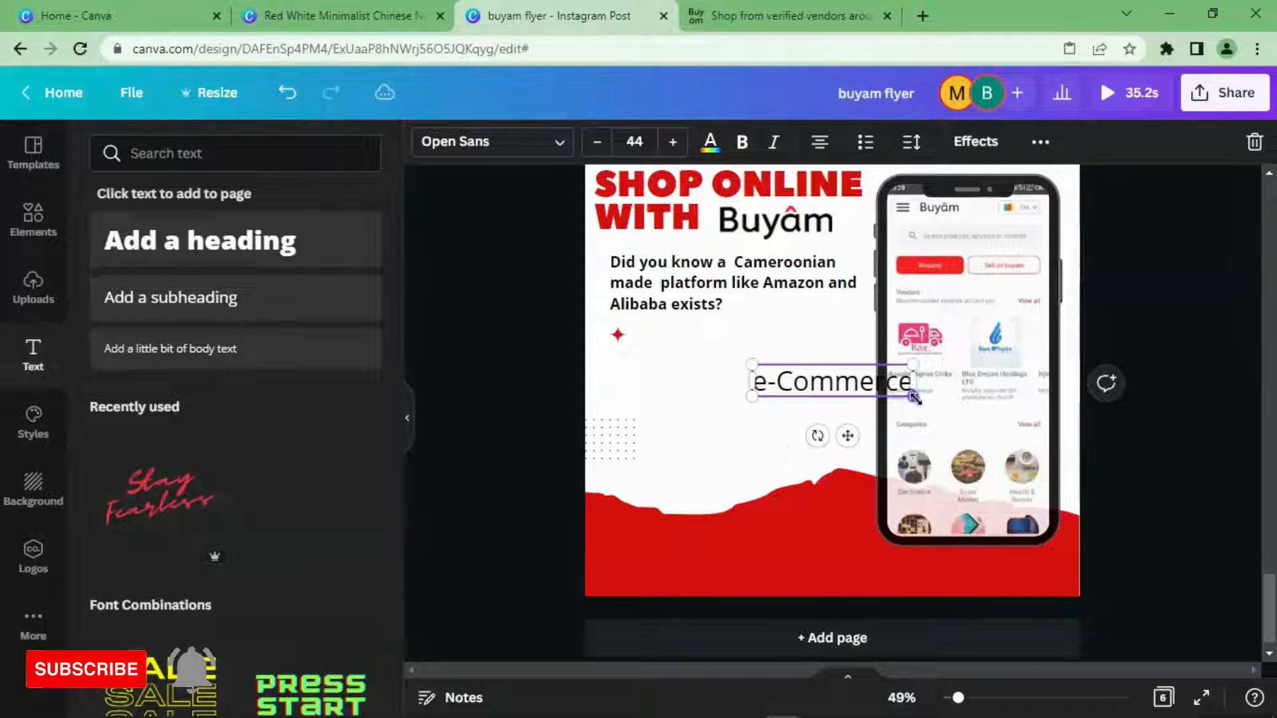
drag(913, 397, 686, 387)
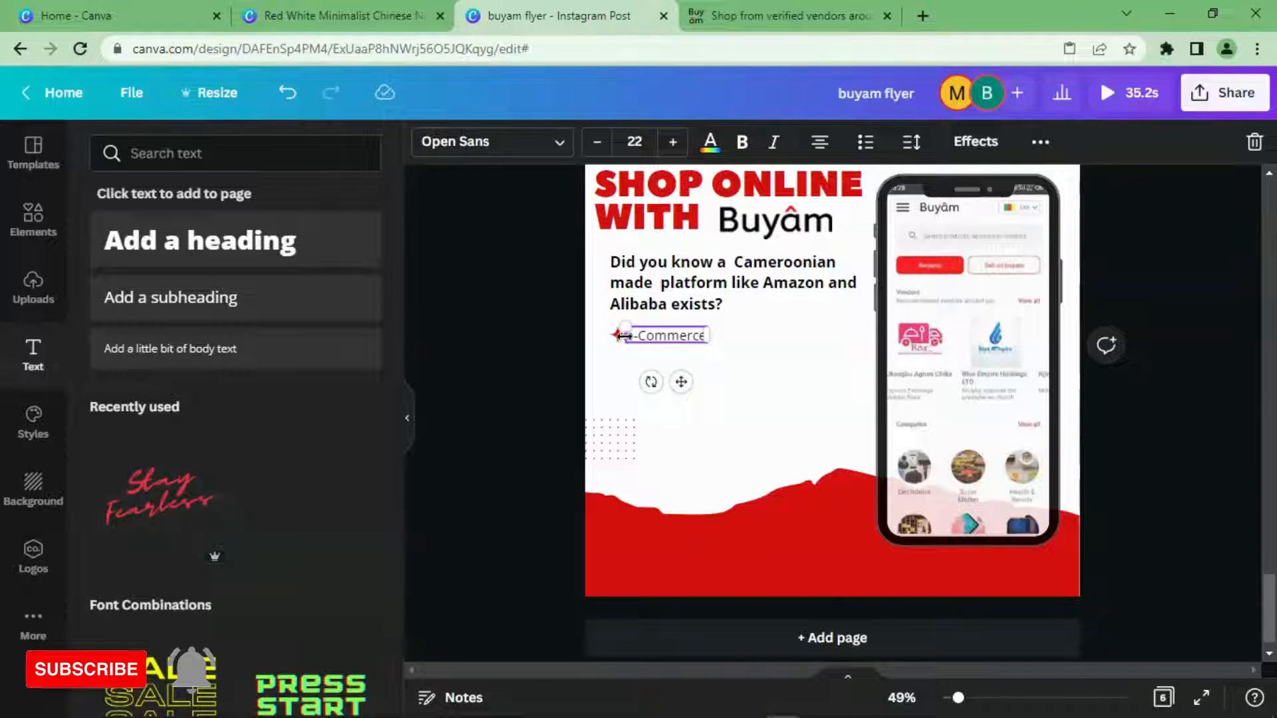
- Try a bulleted list and font size 28.5 on the e-Commerce text, reverting both changes
click(866, 142)
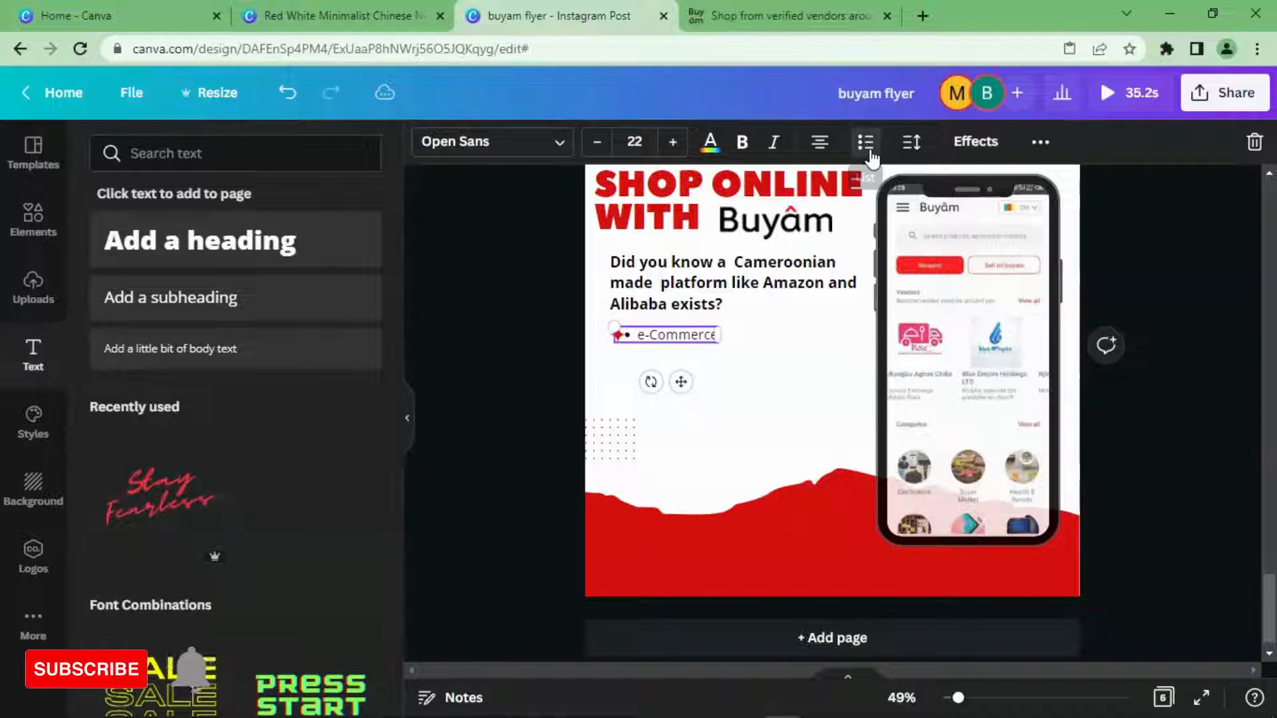
click(868, 153)
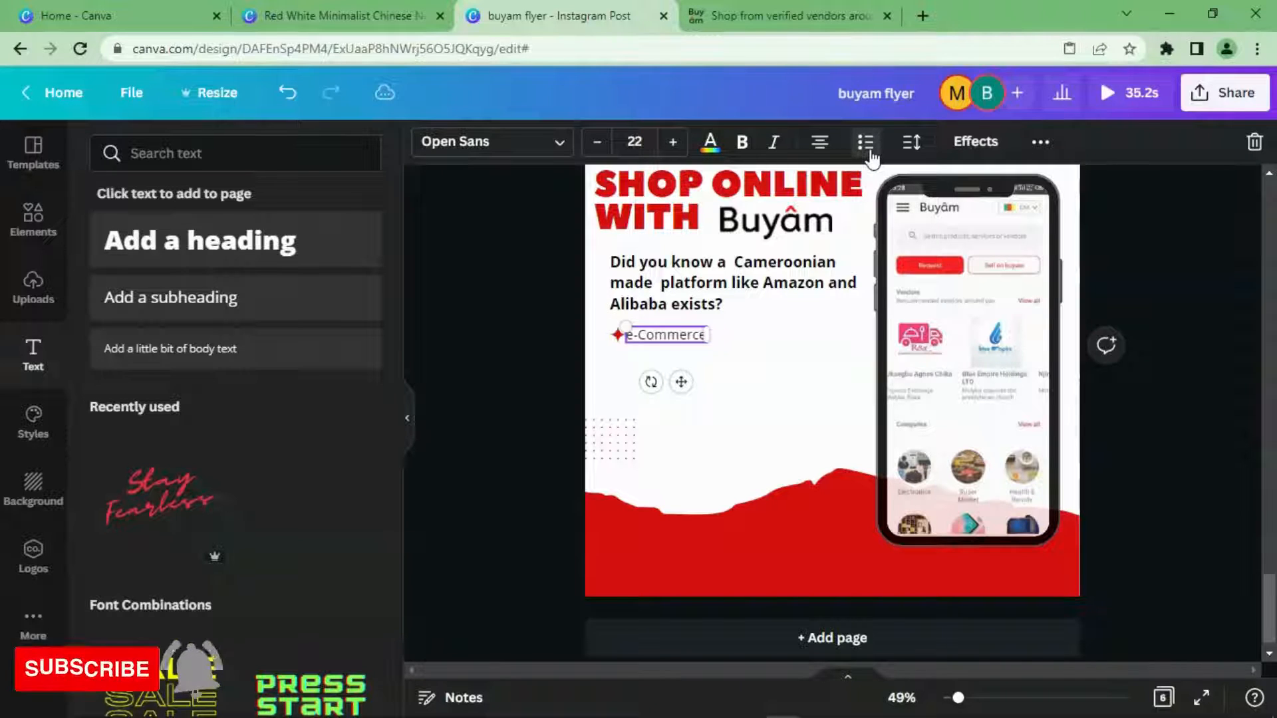
click(770, 407)
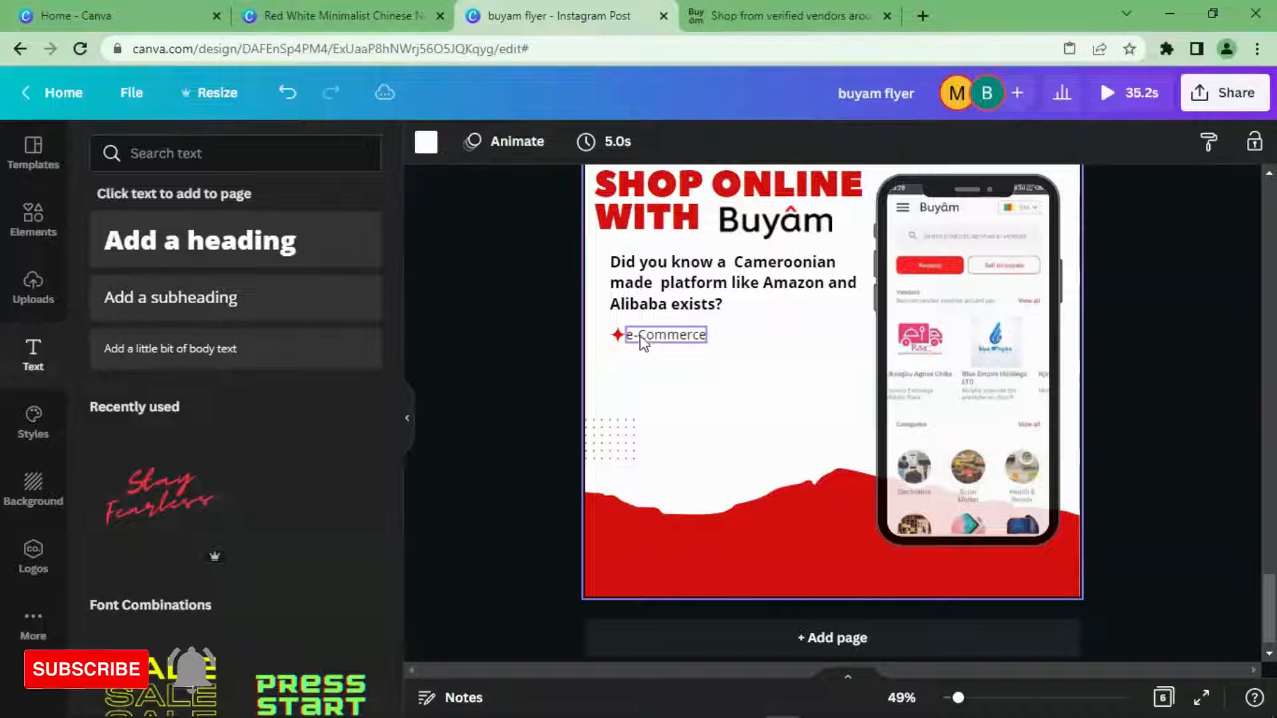
click(643, 342)
mouse_move(642, 341)
mouse_down()
mouse_move(653, 334)
mouse_move(641, 334)
mouse_up()
drag(726, 359, 761, 376)
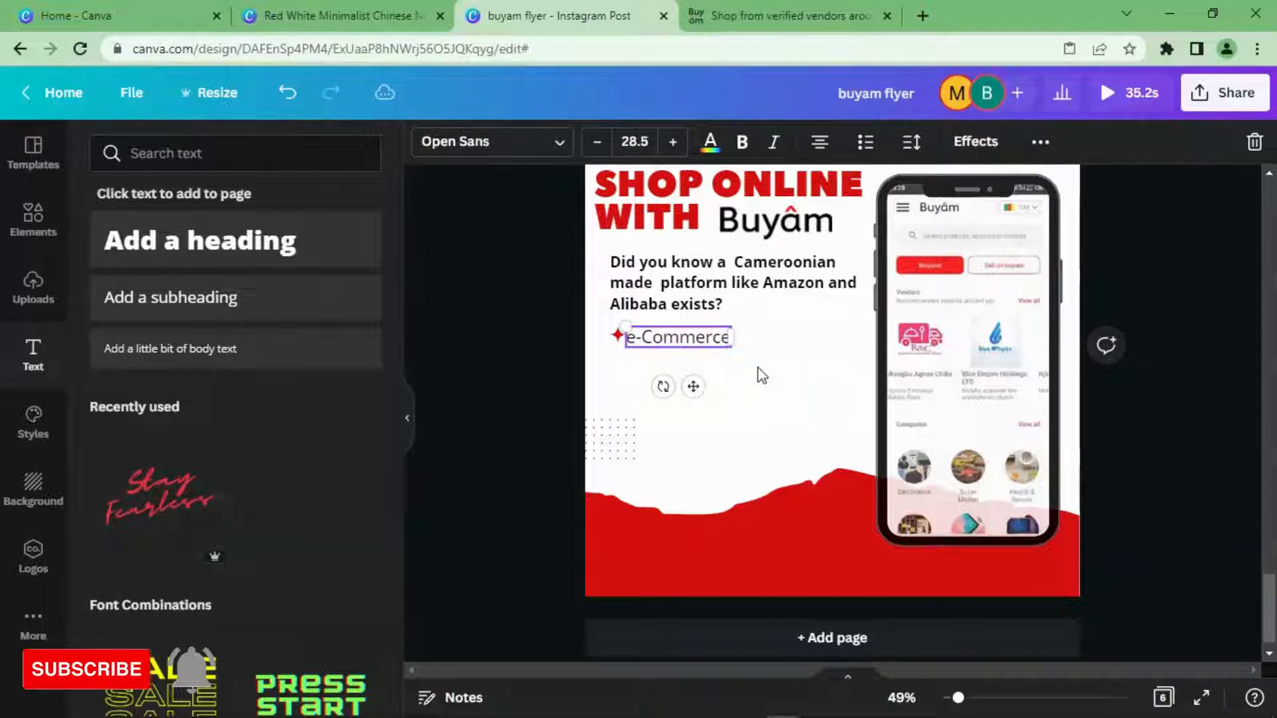
click(287, 92)
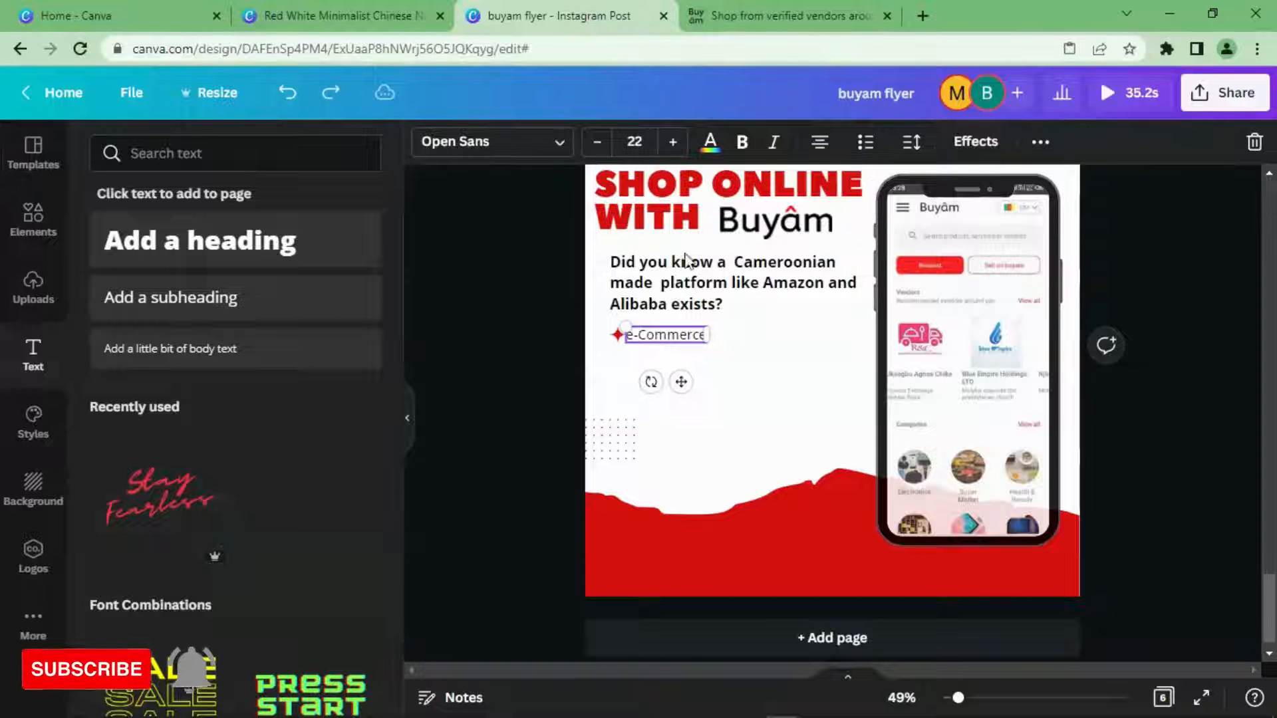
- Group the red star bullet with the e-Commerce text beside it
click(743, 339)
click(613, 329)
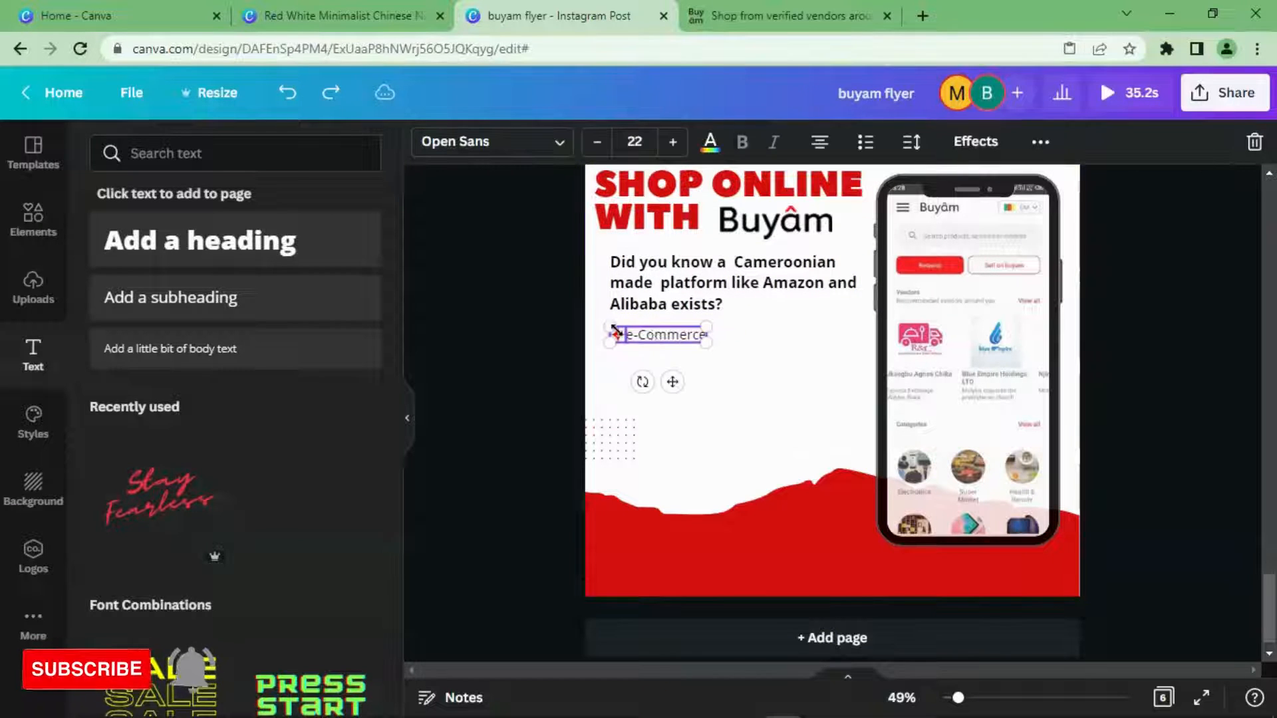
right_click(657, 341)
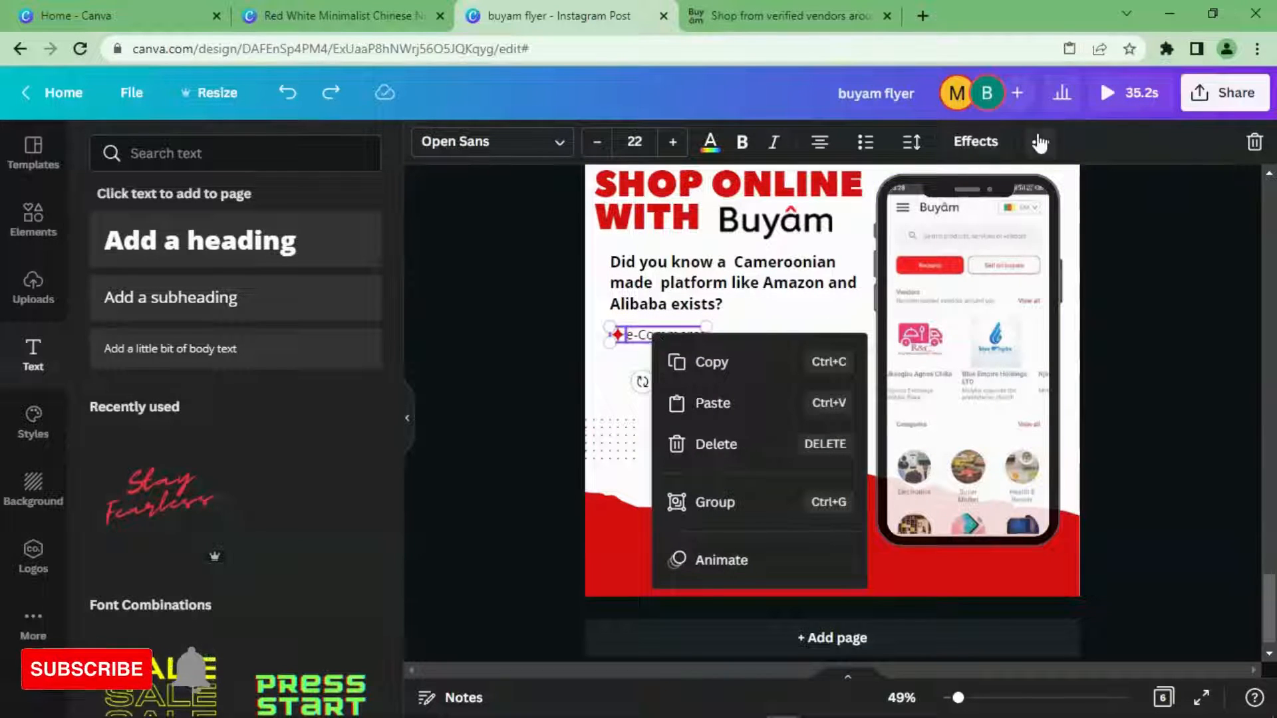
click(1040, 142)
click(785, 187)
click(692, 361)
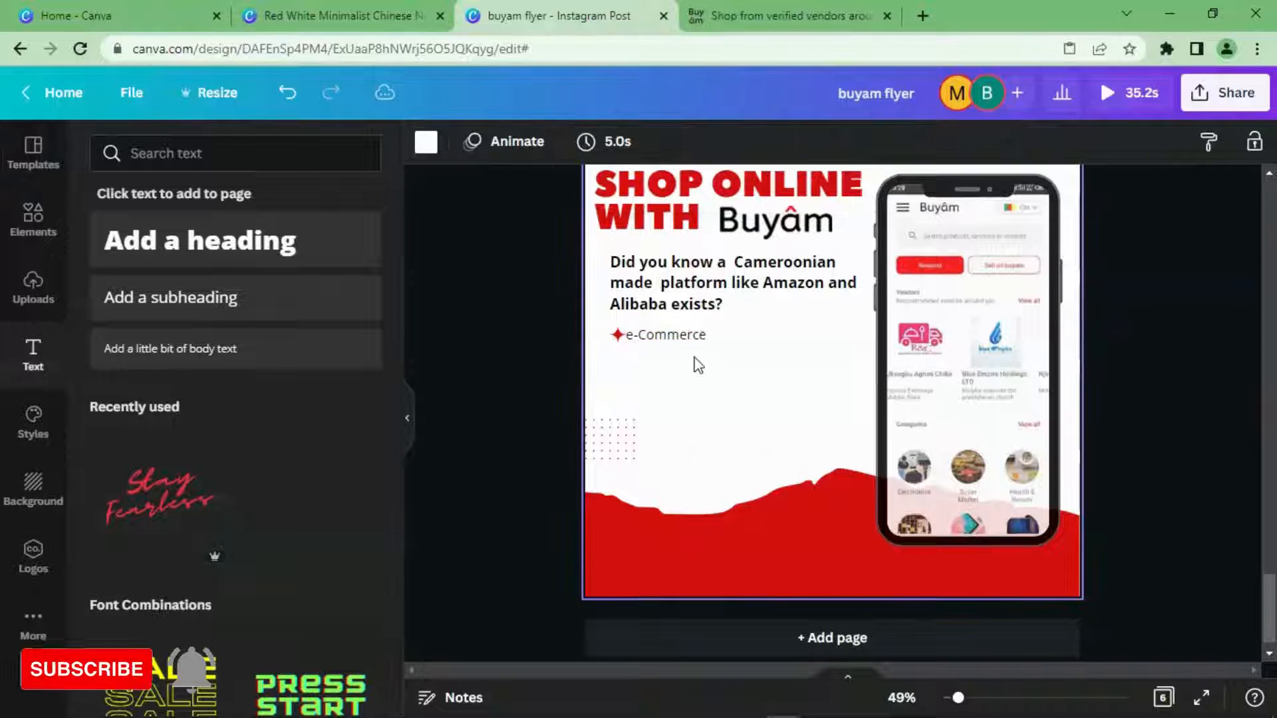
- Duplicate the star and e-Commerce row twice, stacking the copies evenly beneath the original
click(692, 336)
click(1056, 142)
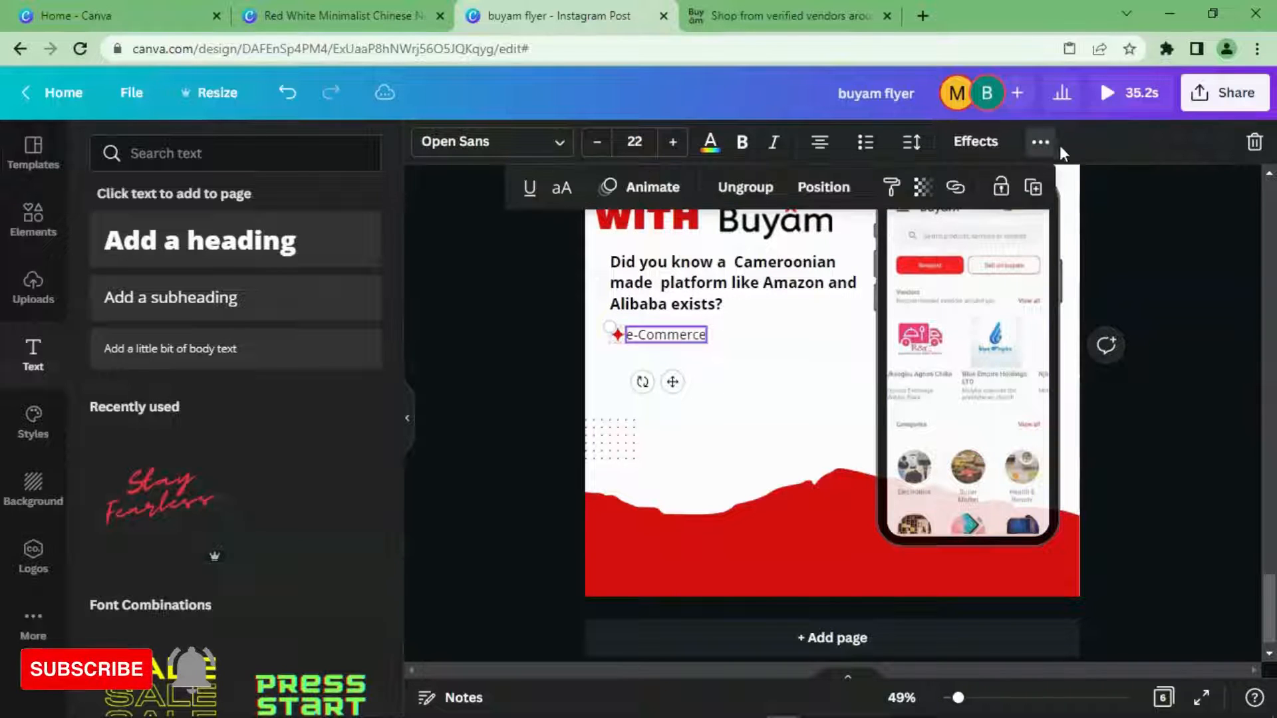
click(1031, 189)
drag(685, 385, 679, 397)
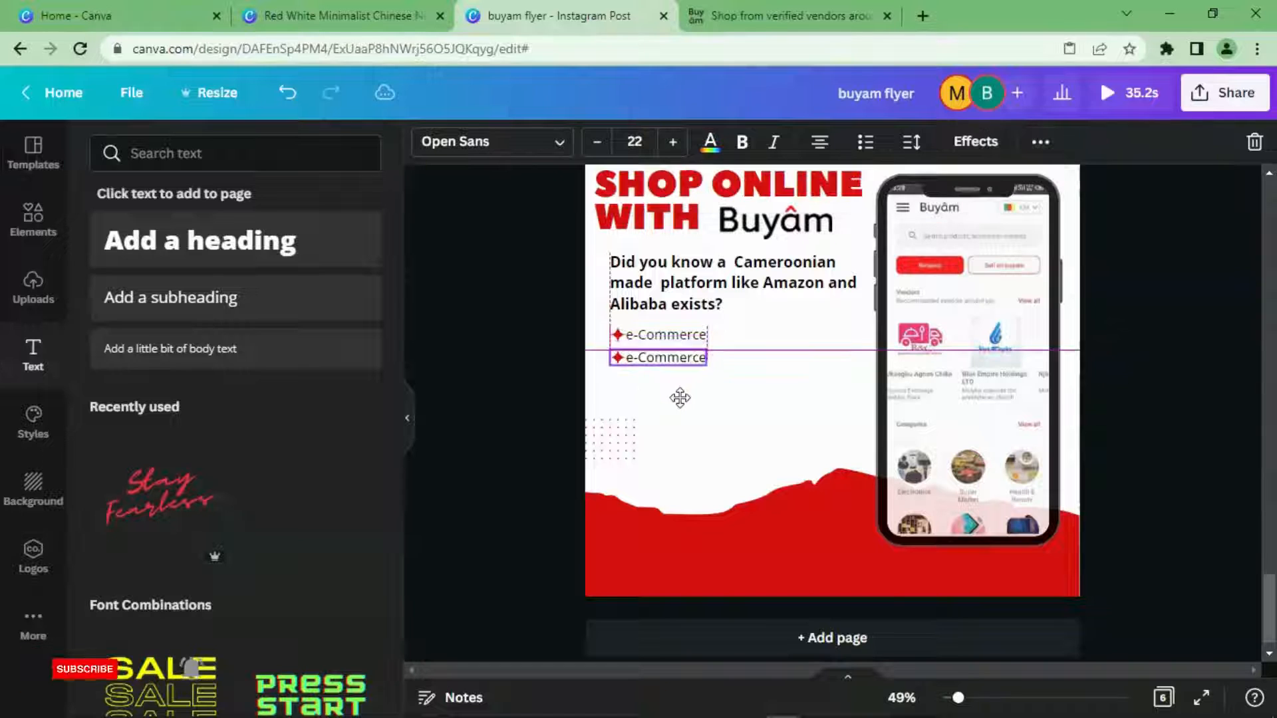
click(1039, 141)
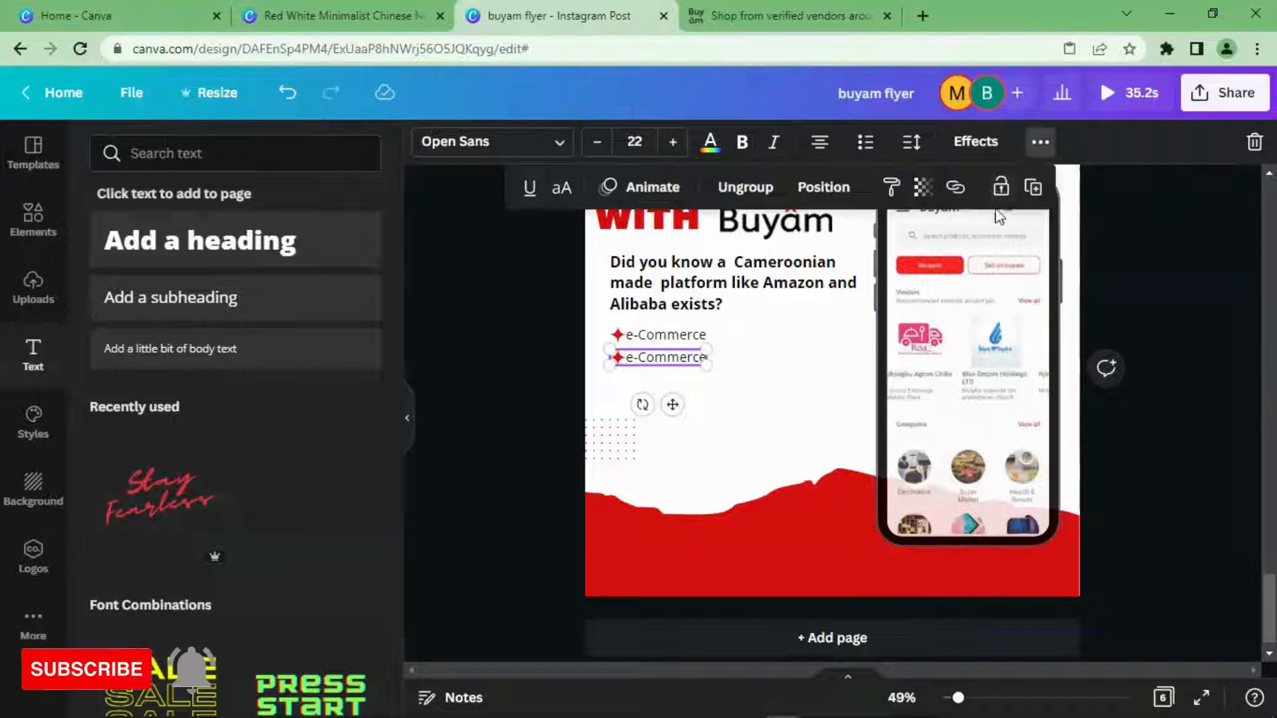
click(1032, 187)
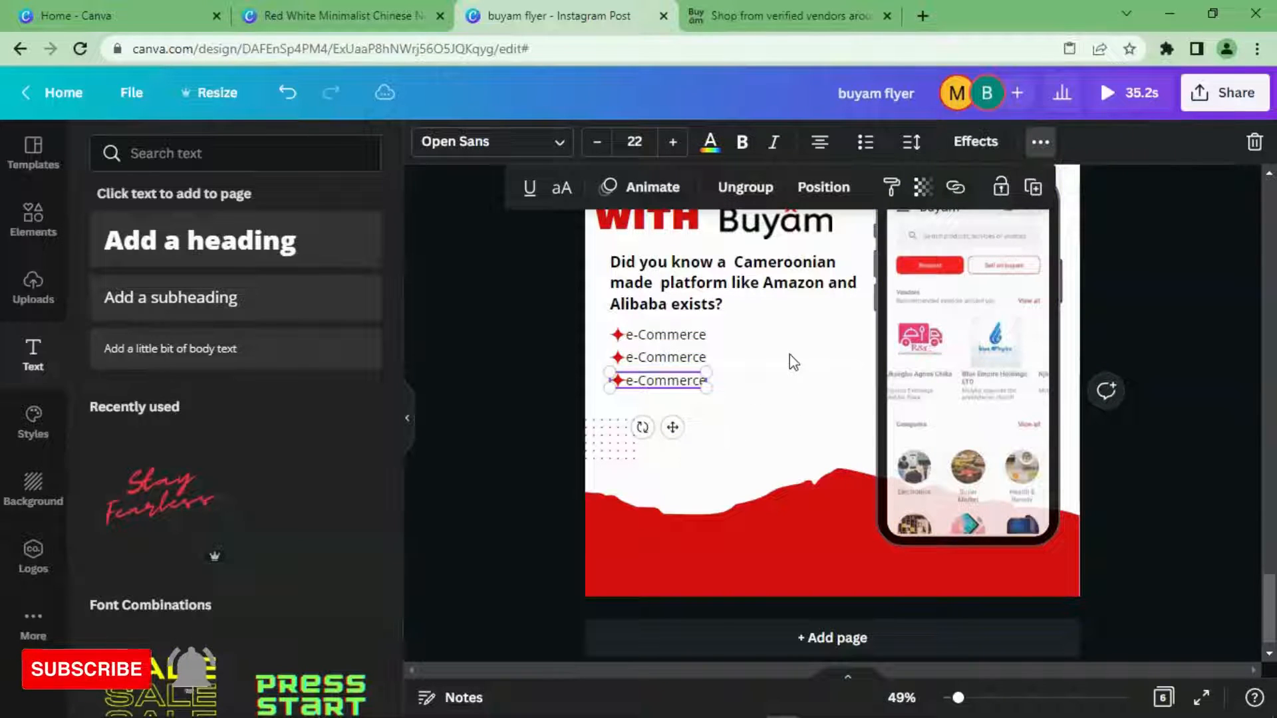
- Group the three e-Commerce rows and duplicate the group as a second column beside the first
click(732, 362)
click(636, 367)
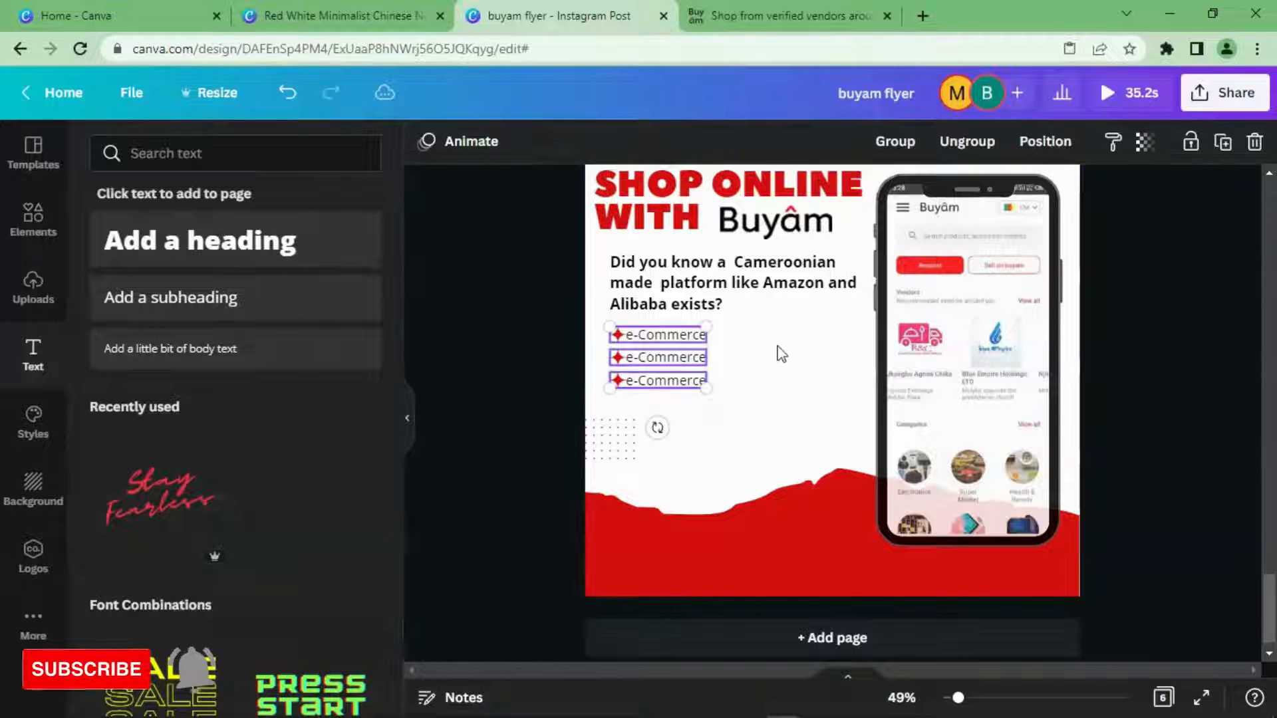
click(959, 141)
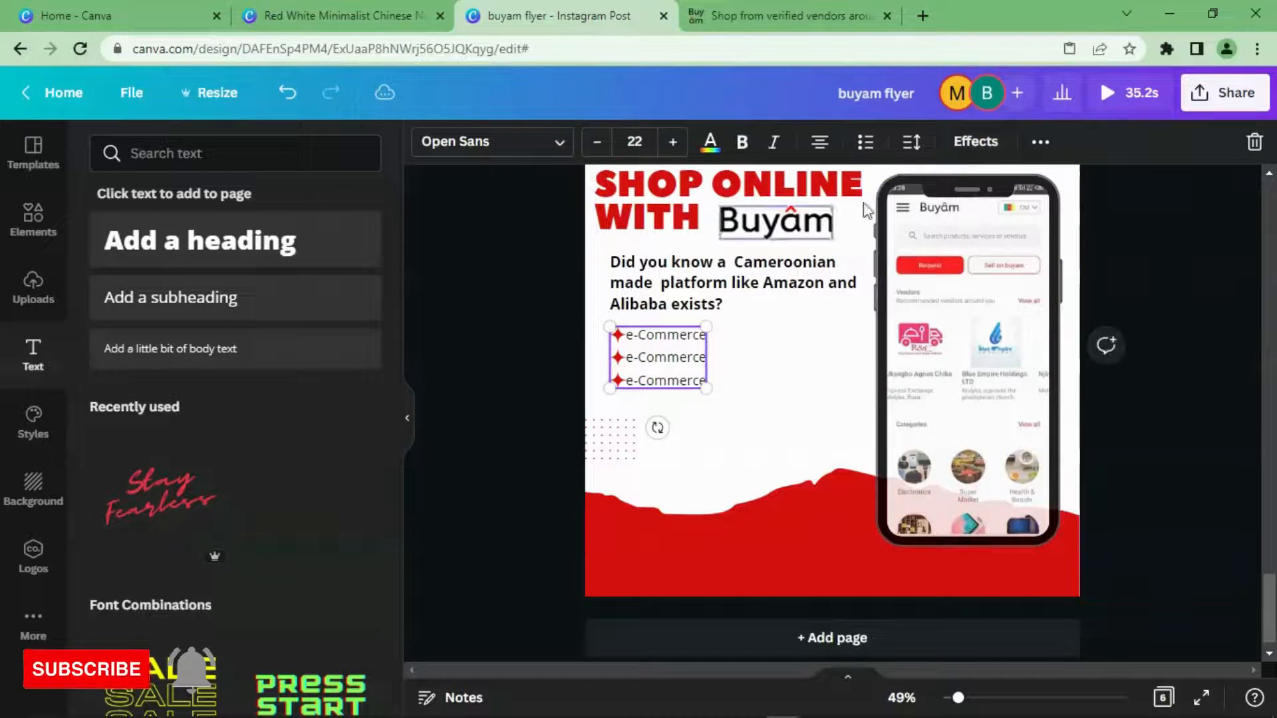
click(1039, 142)
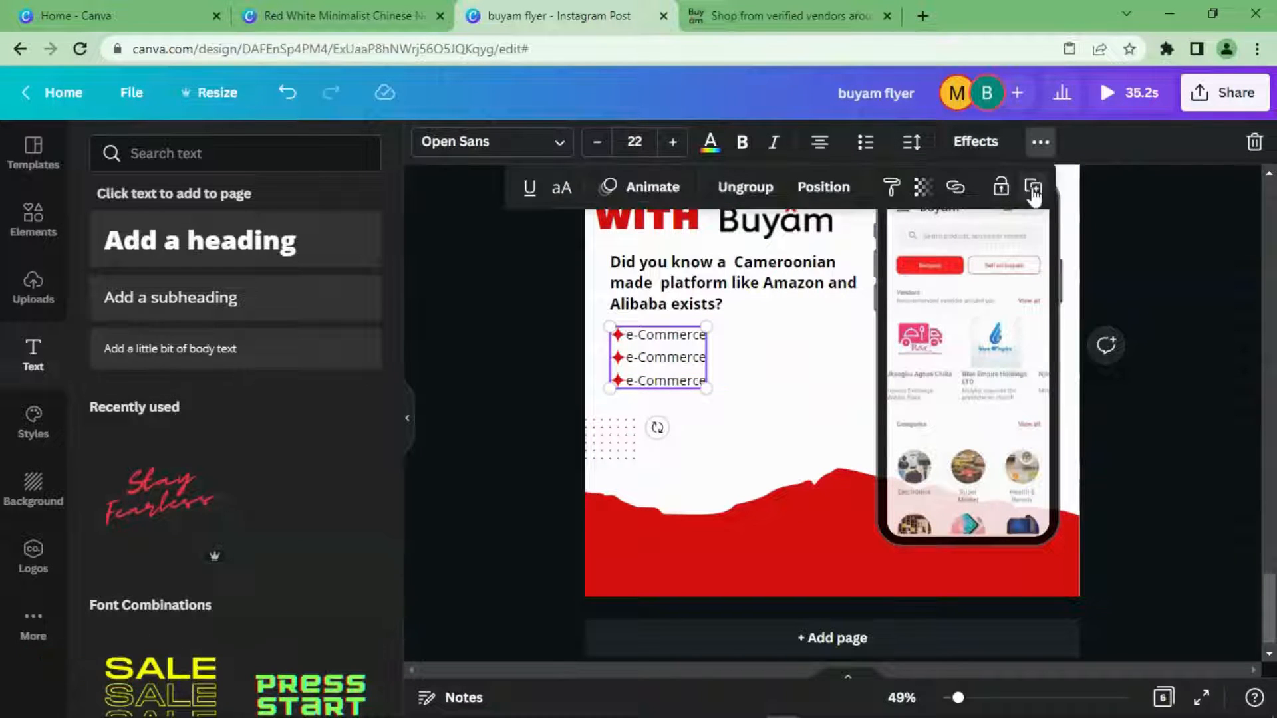
click(1032, 188)
drag(688, 364, 783, 356)
click(745, 431)
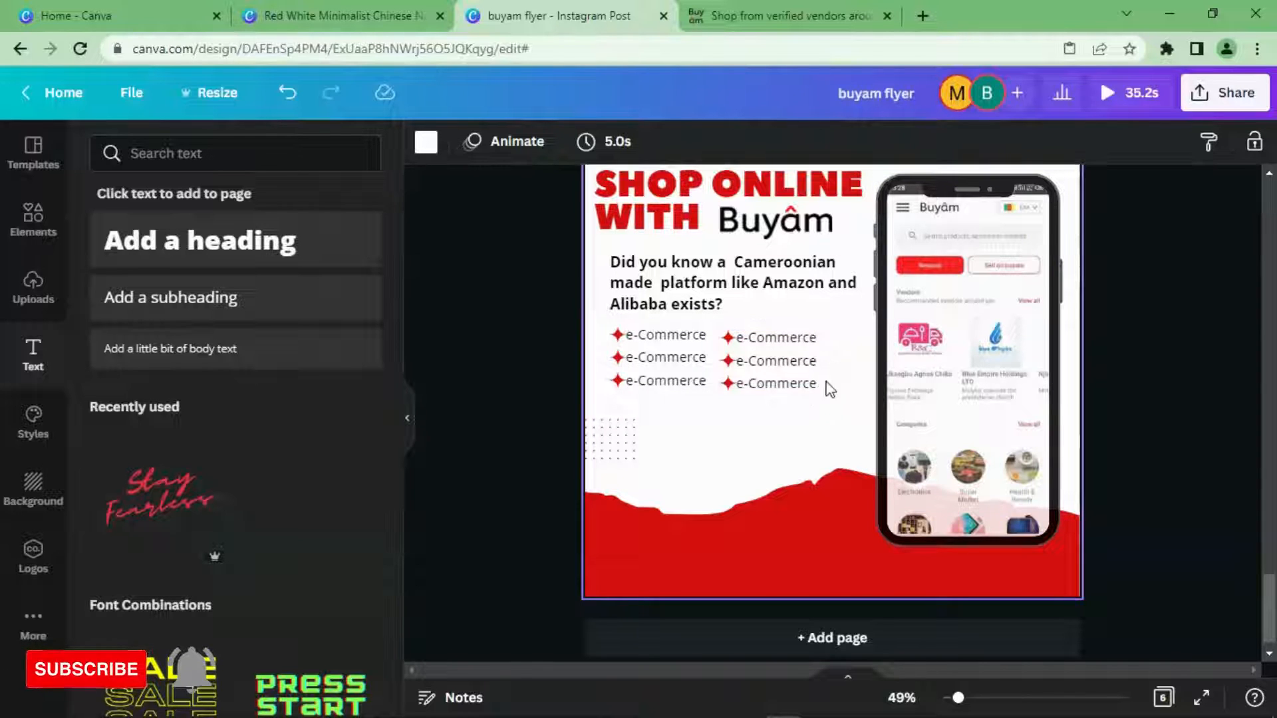
- Delete both columns of e-Commerce rows from page 6
drag(831, 412, 619, 365)
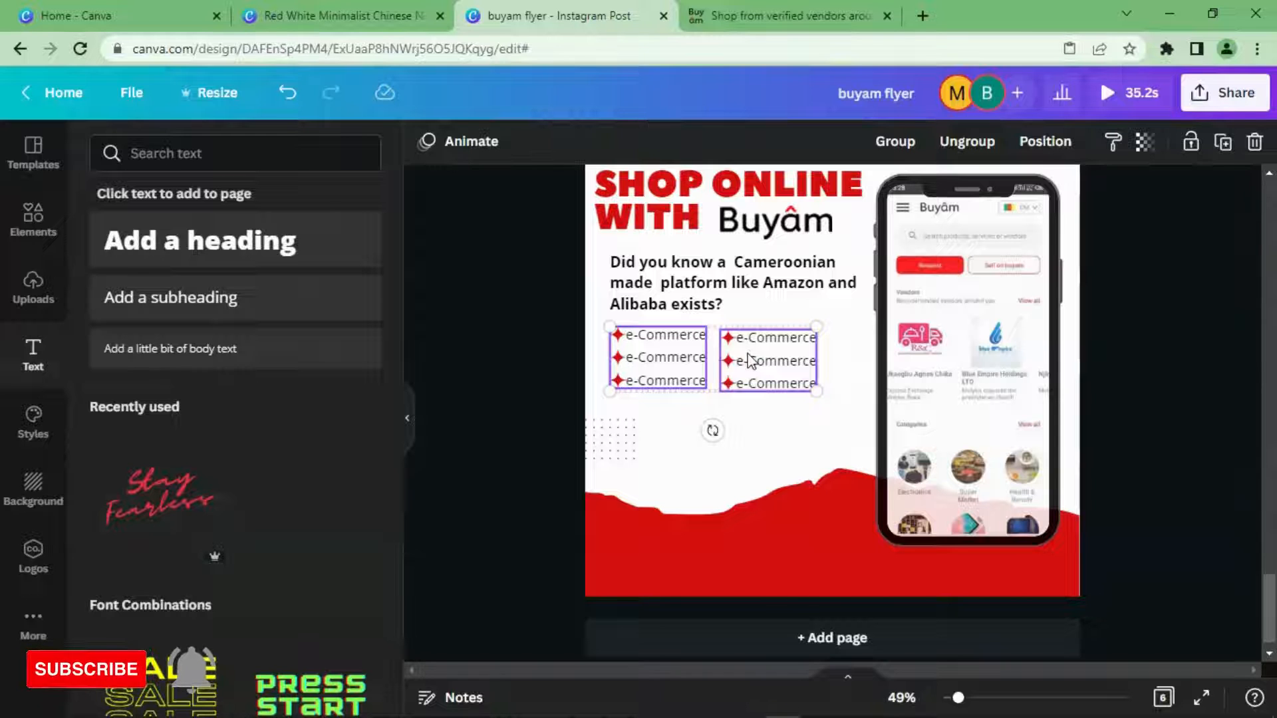
key(Delete)
- Copy the grouped two-column feature list with star bullets from beneath page 5's question text
scroll(752, 326, up, 5)
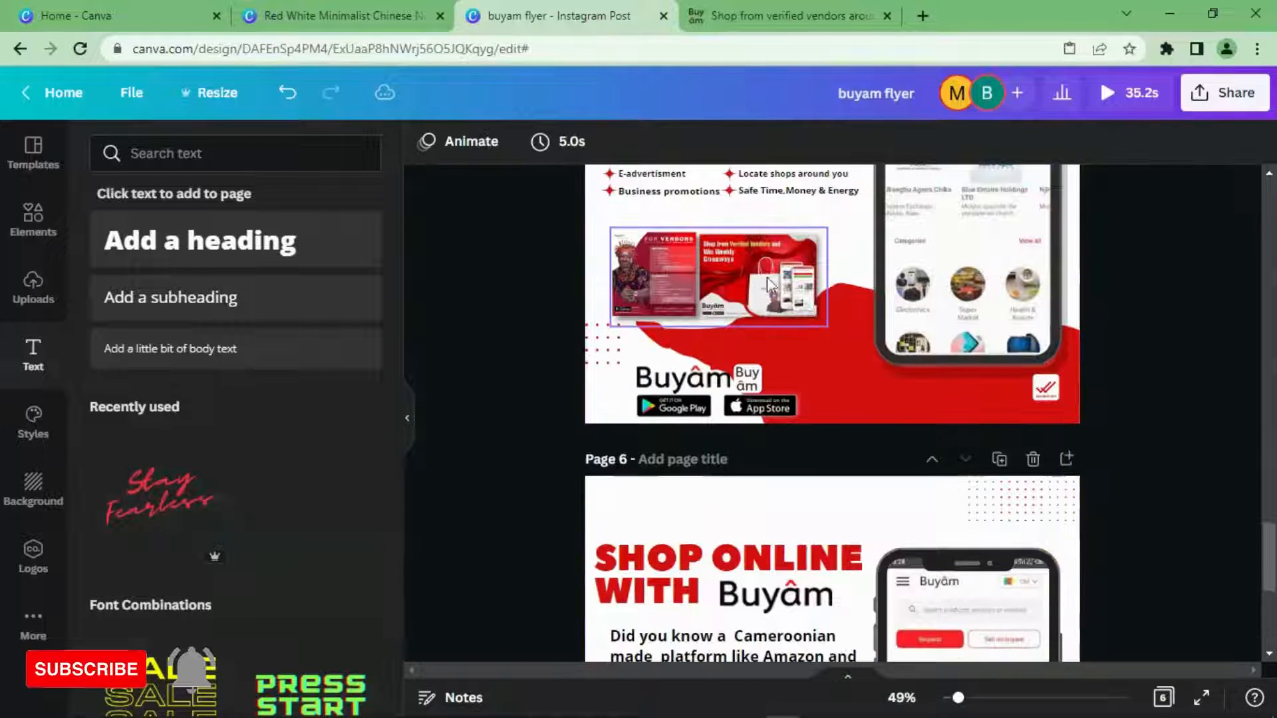
scroll(755, 230, up, 3)
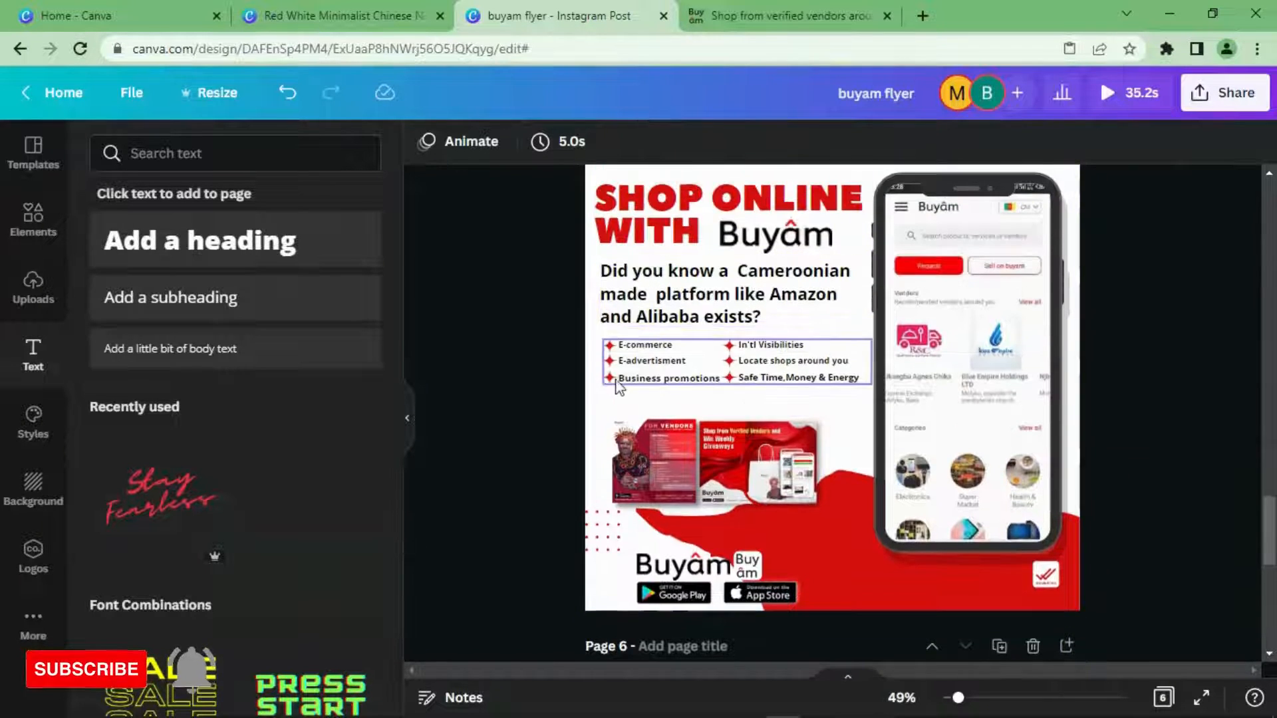
click(648, 382)
right_click(655, 354)
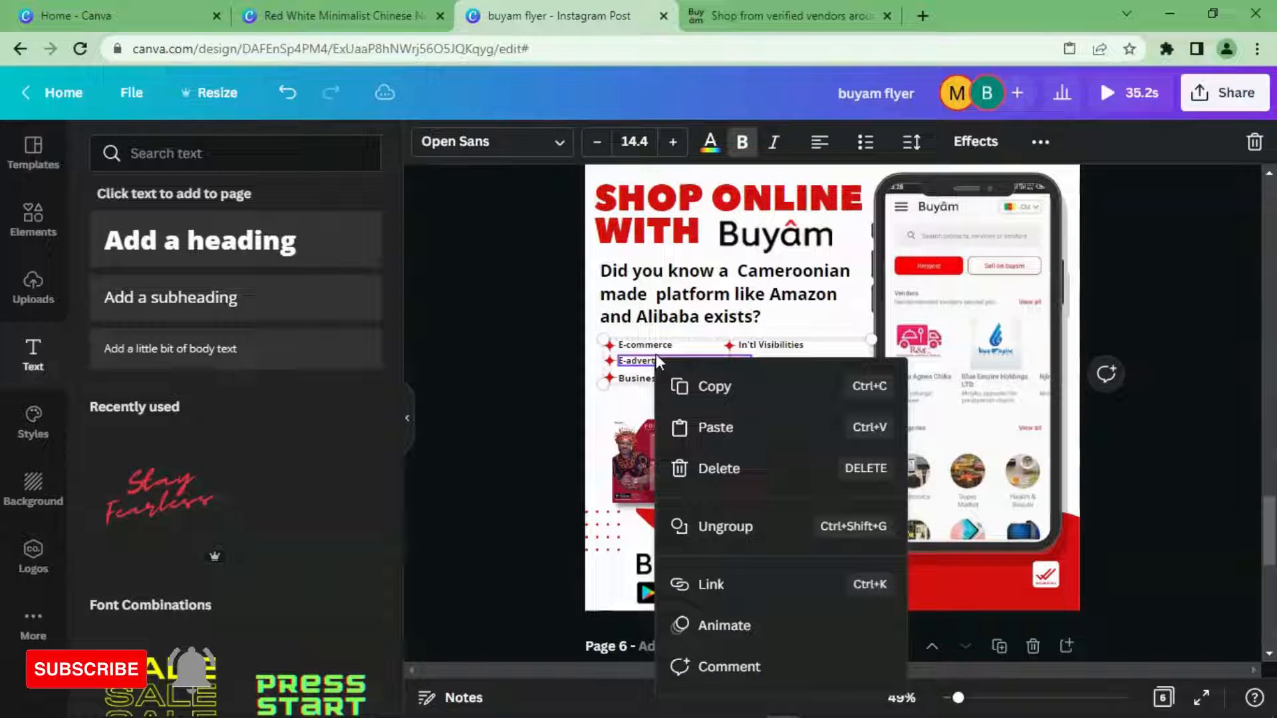
click(807, 319)
click(811, 343)
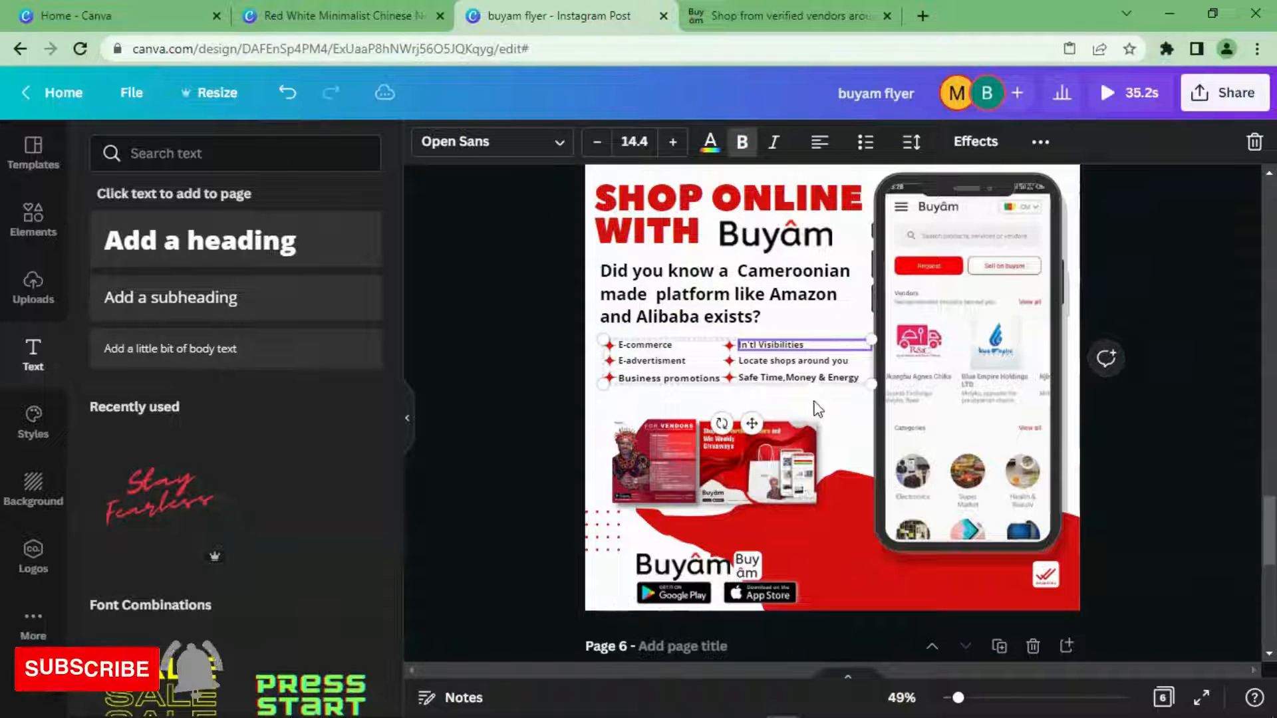
click(836, 414)
click(798, 362)
right_click(795, 357)
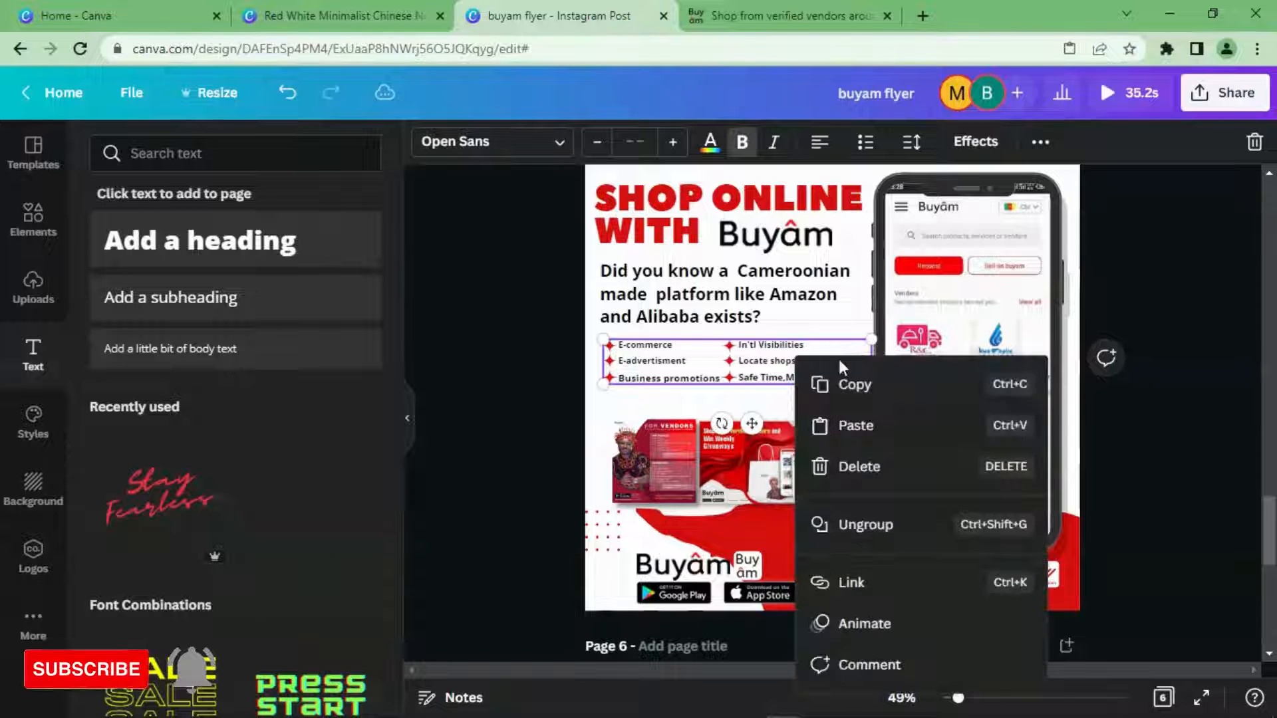
click(848, 384)
- Paste the copied feature list onto page 6 beneath the question text
scroll(847, 375, down, 5)
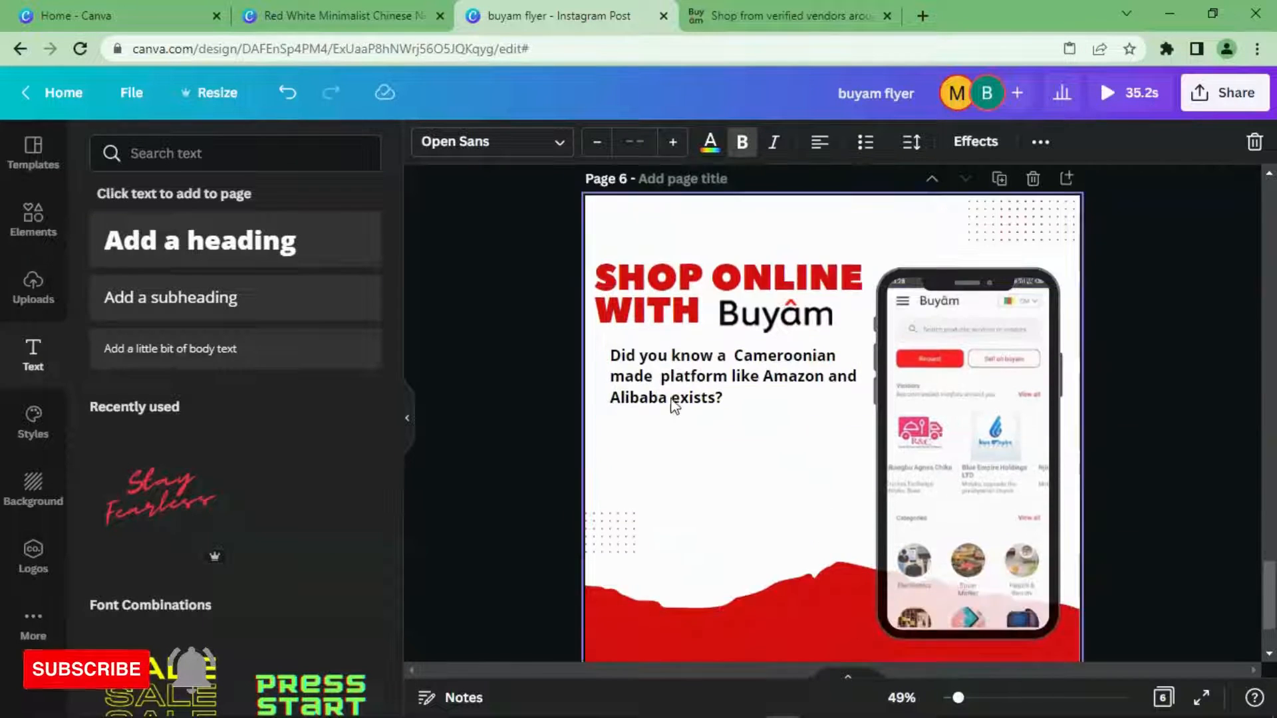
click(672, 452)
right_click(673, 452)
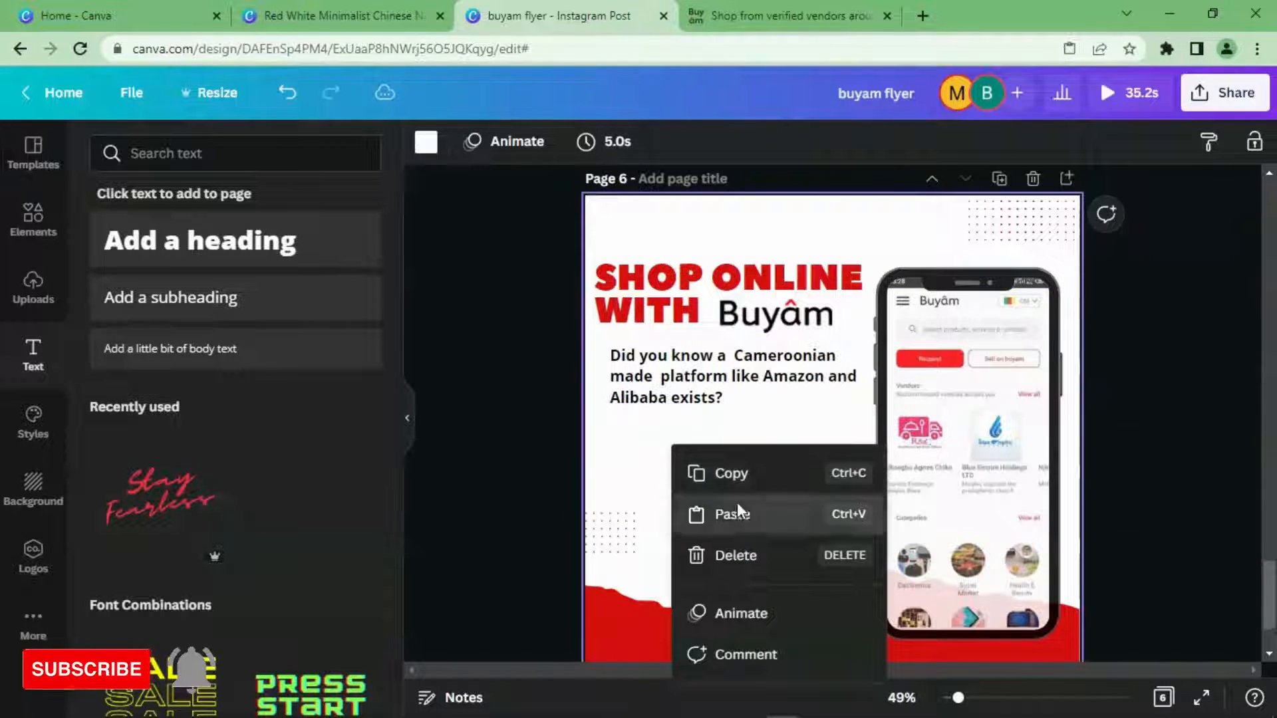
click(735, 512)
click(810, 503)
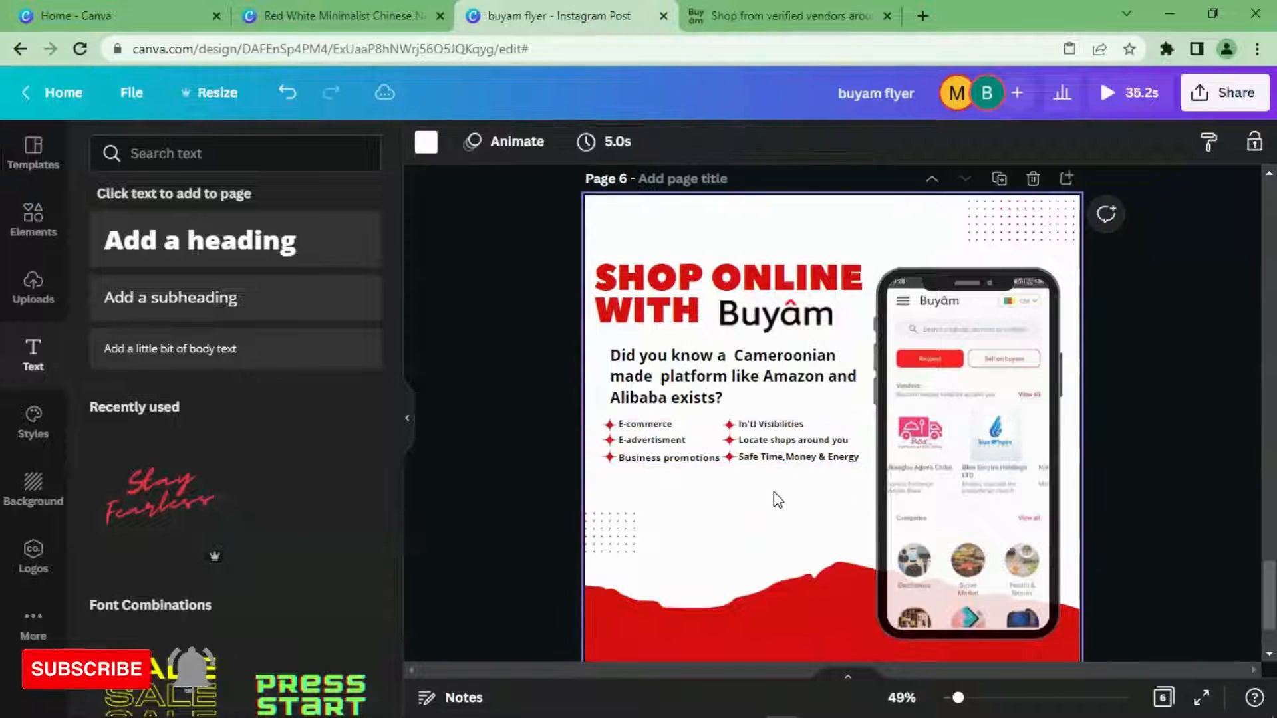
- Compare page 6 with page 5's logo and app store badges, and start a search in the elements library
scroll(768, 459, down, 2)
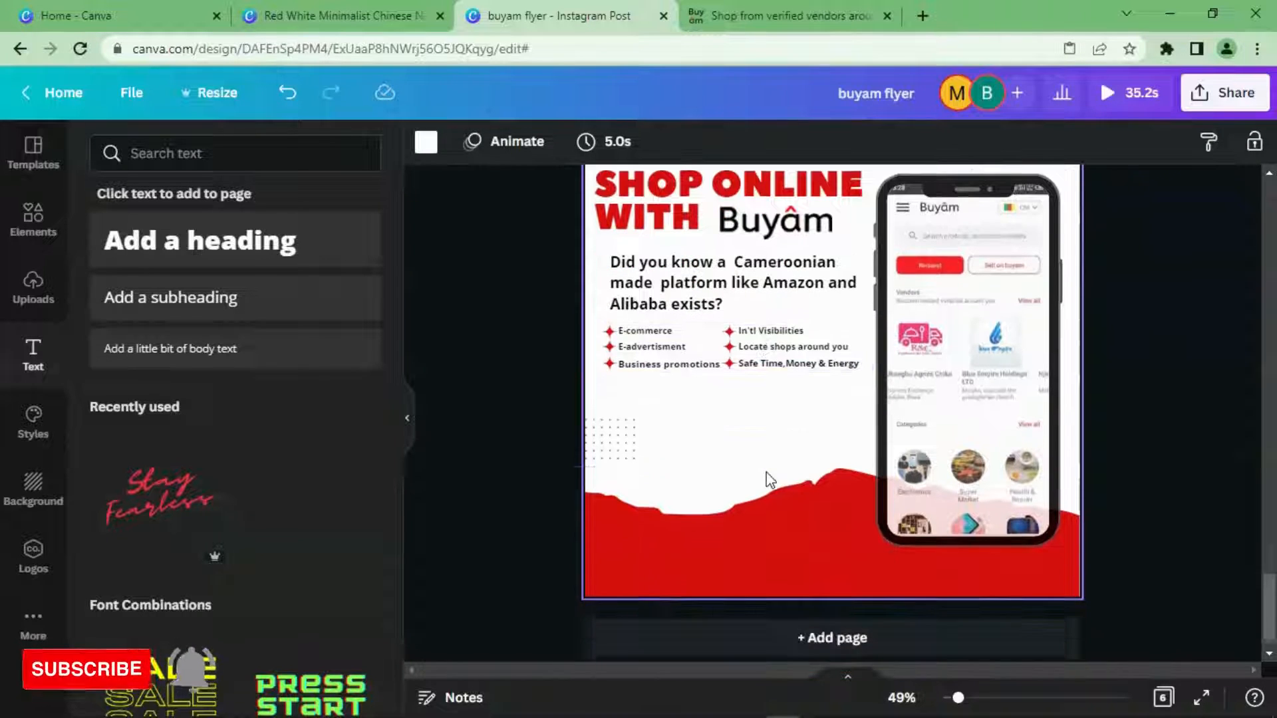
scroll(1149, 369, up, 5)
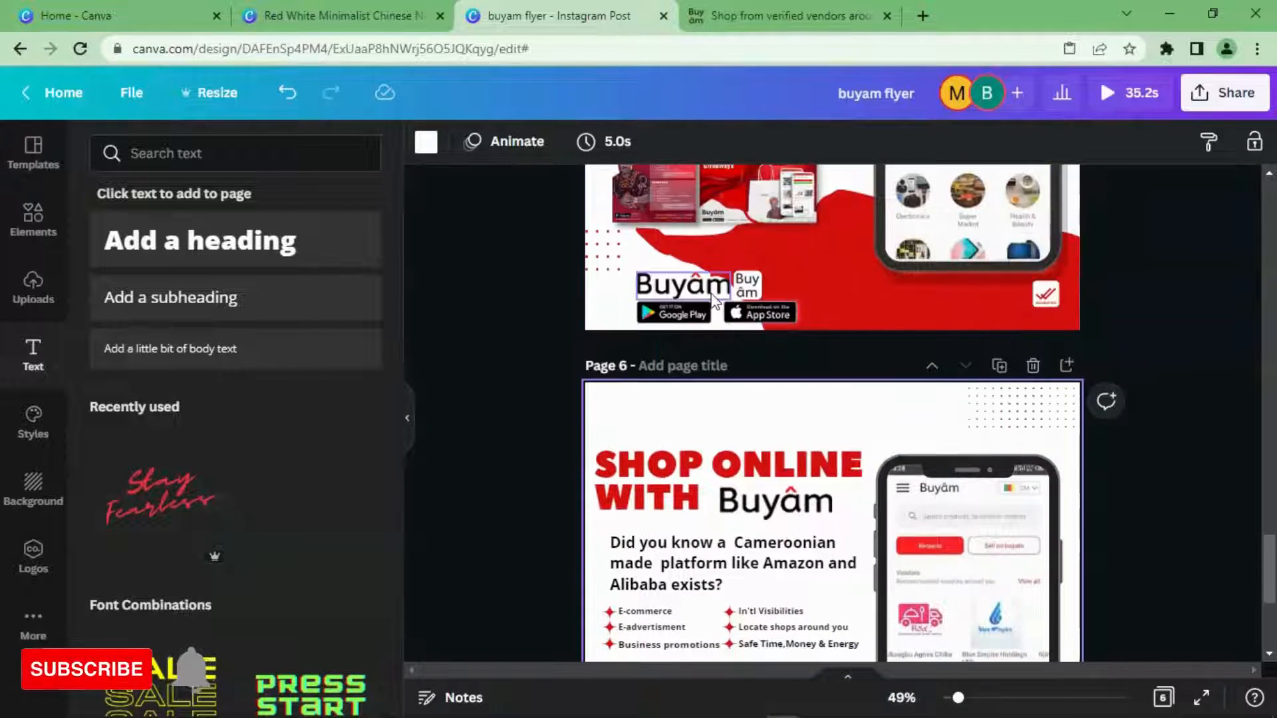
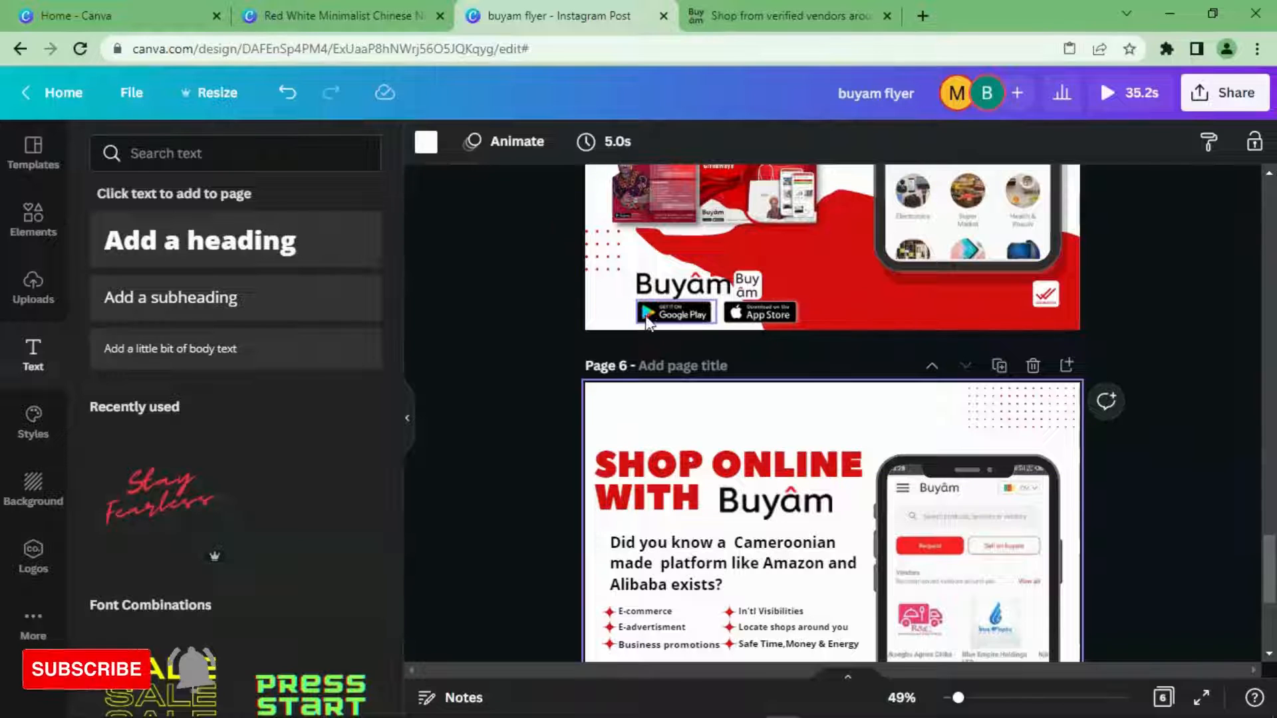
click(33, 211)
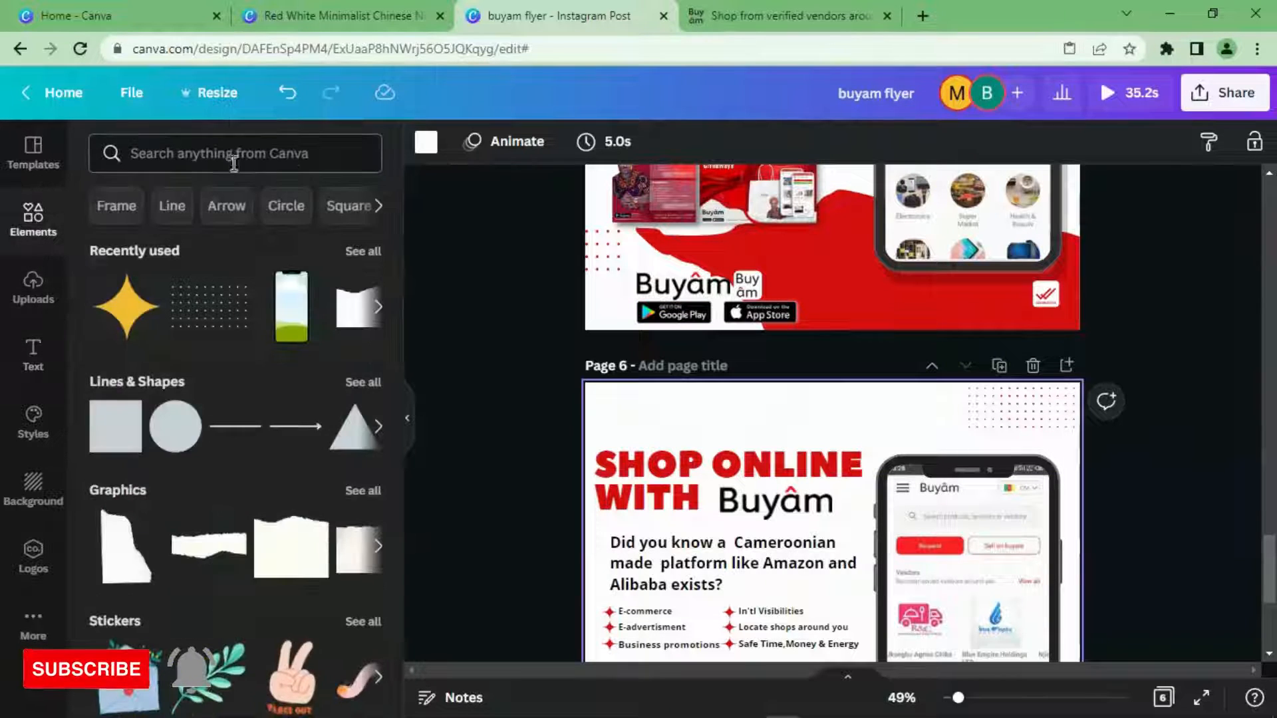
click(273, 154)
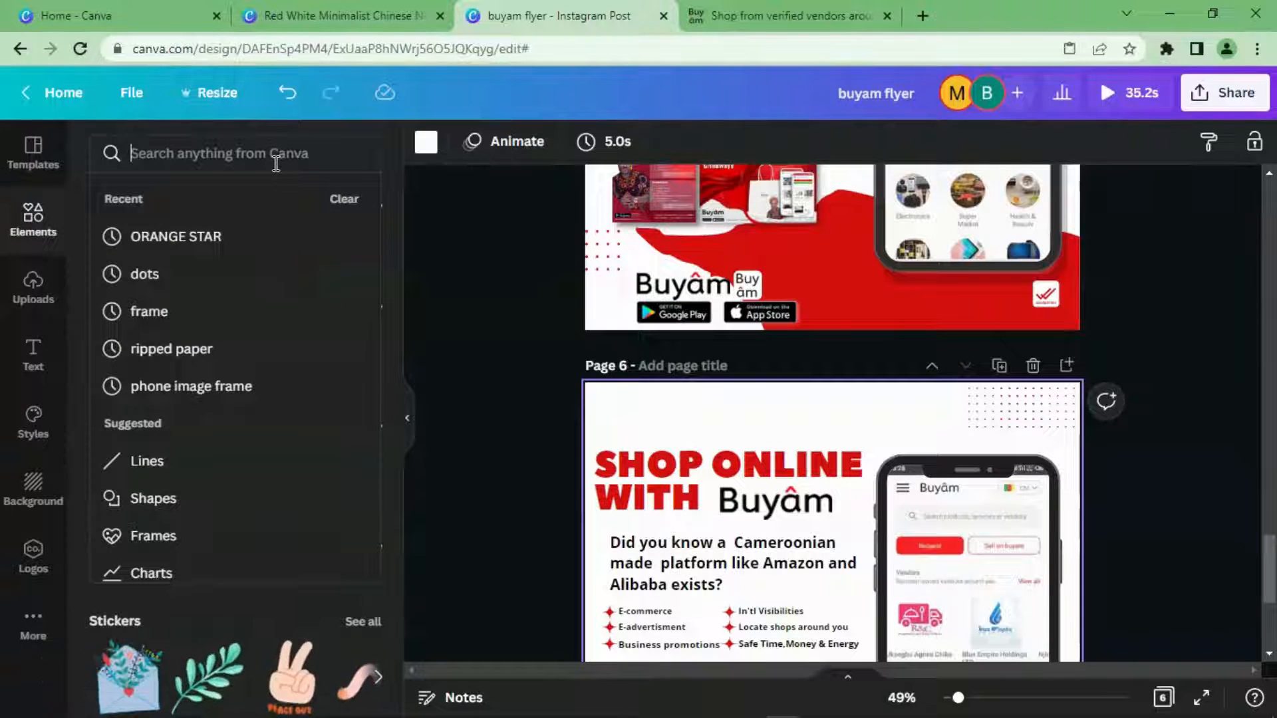
text(doon)
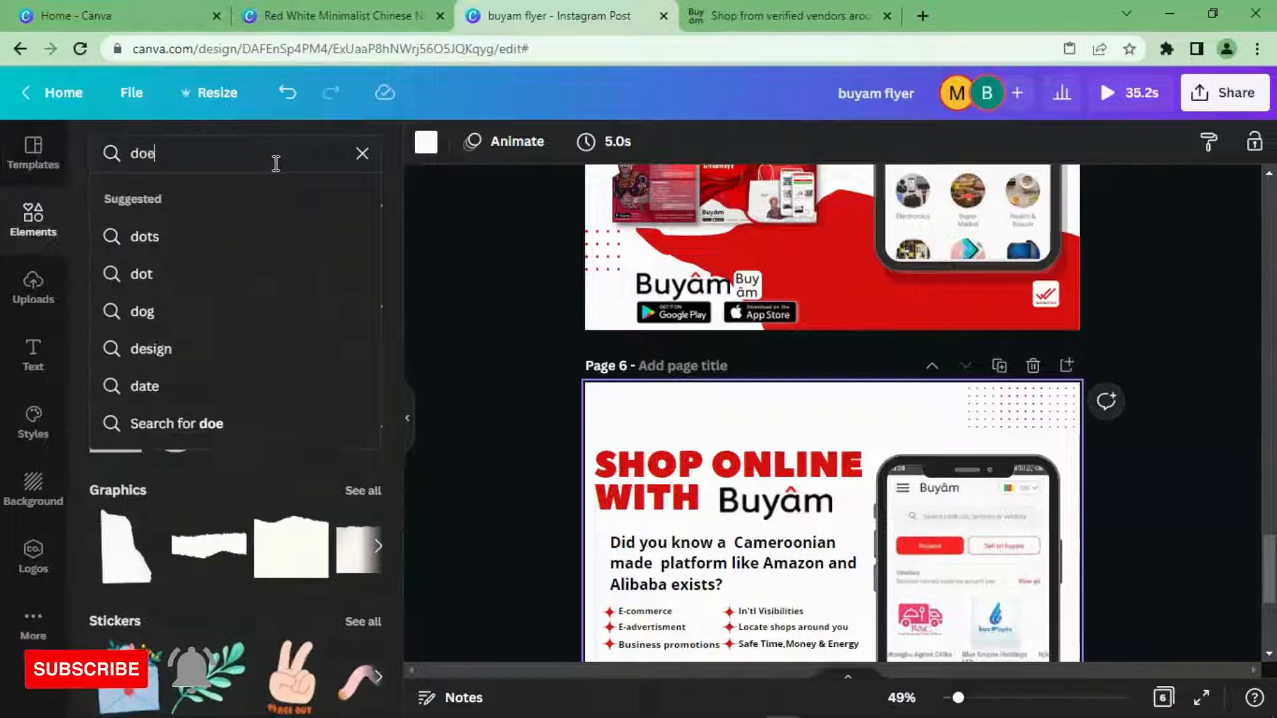
- Search the elements library for "download"
key(BackSpace)
key(BackSpace)
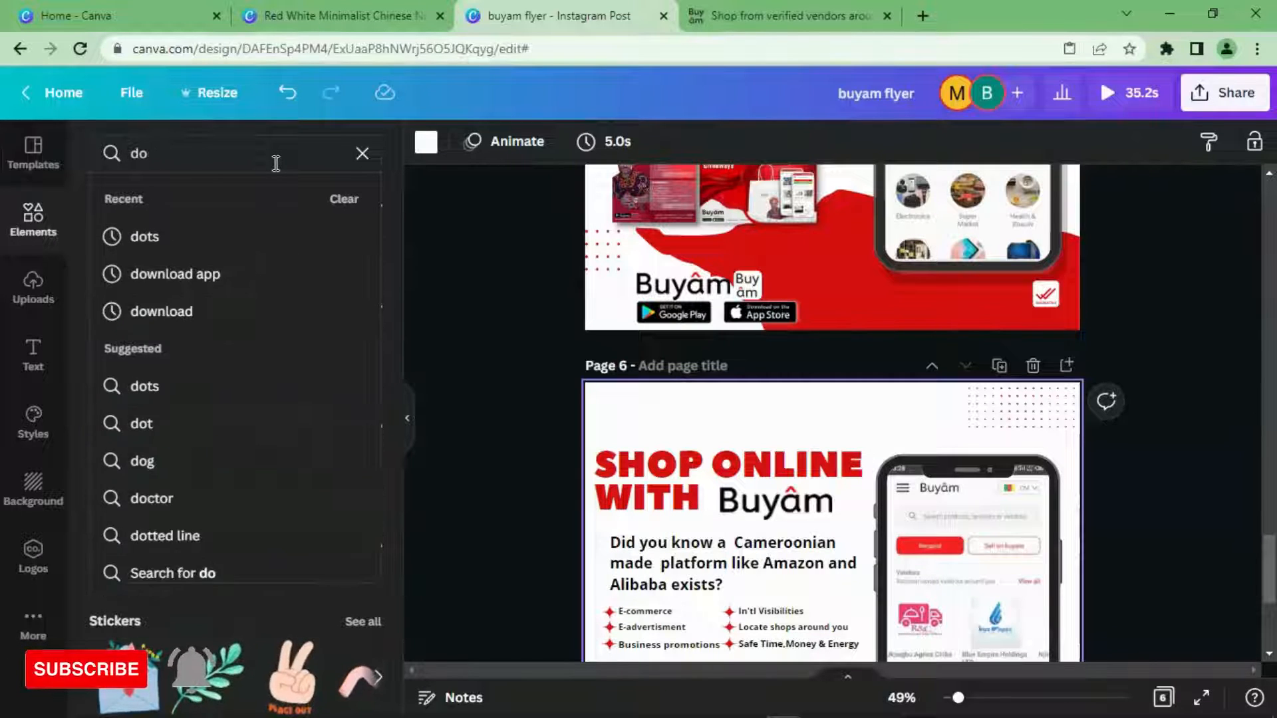
text(wnlo)
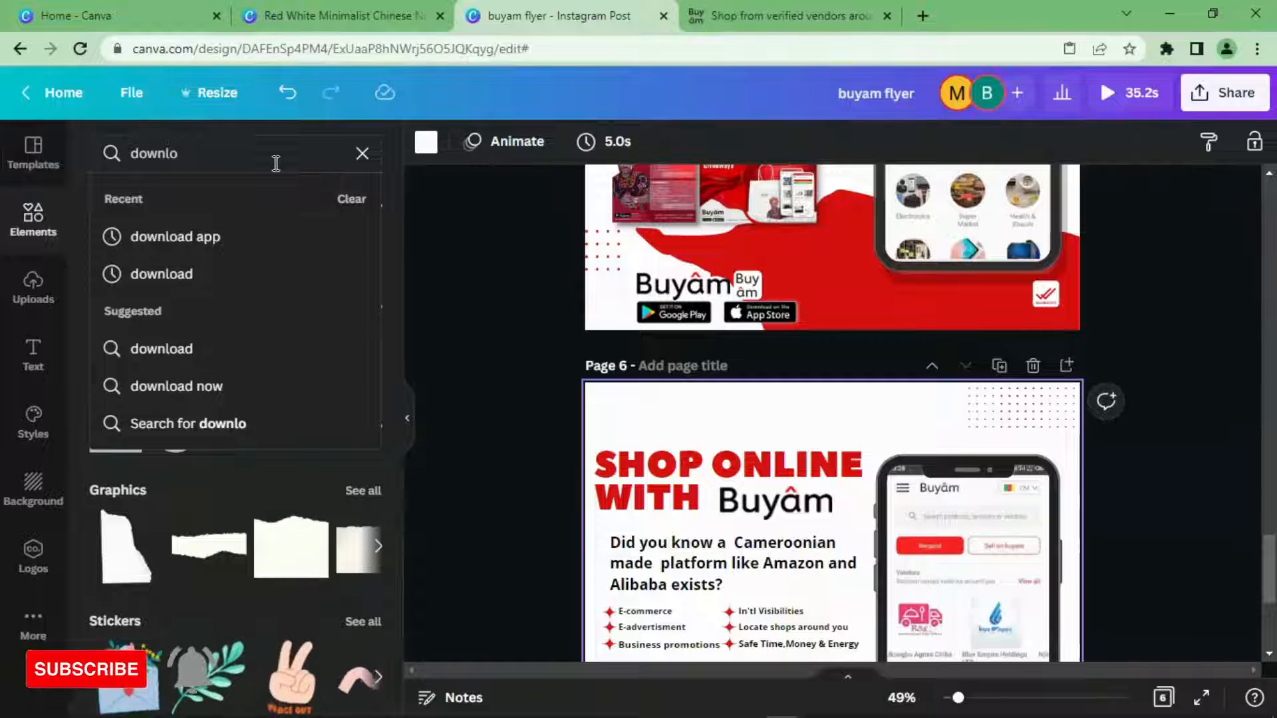
text(ad)
key(BackSpace)
key(BackSpace)
text(ad)
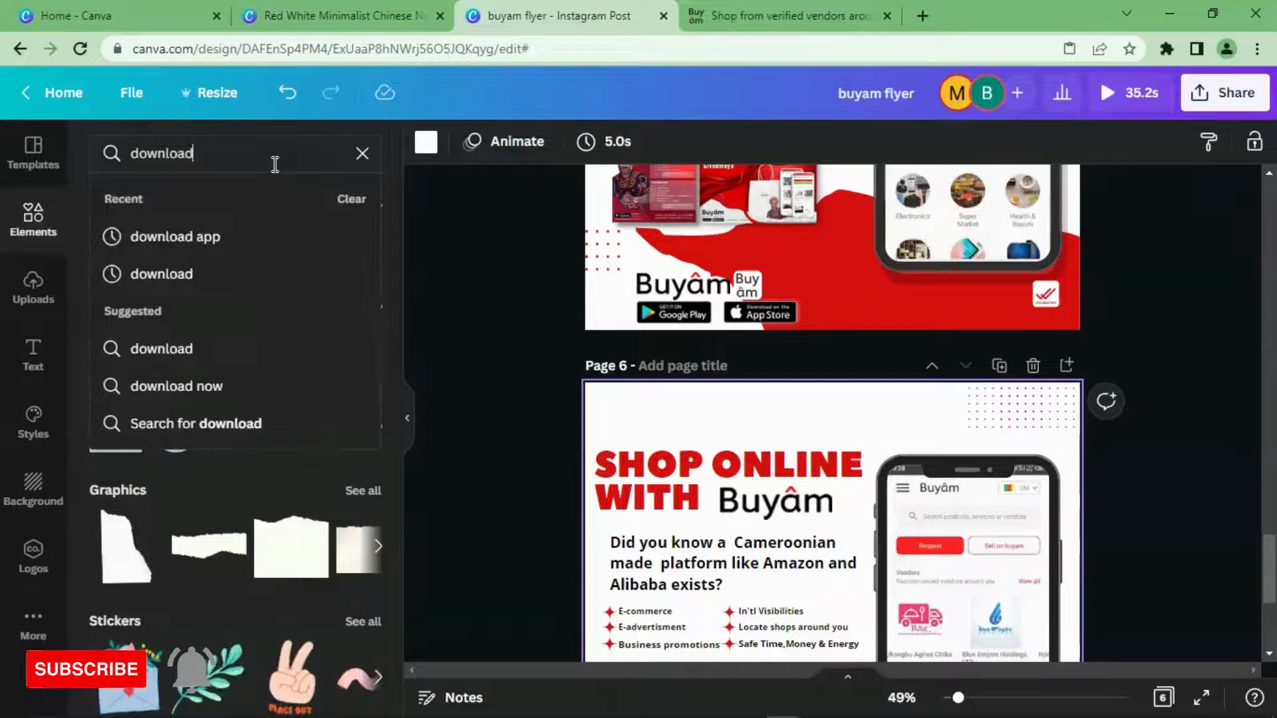
key(Return)
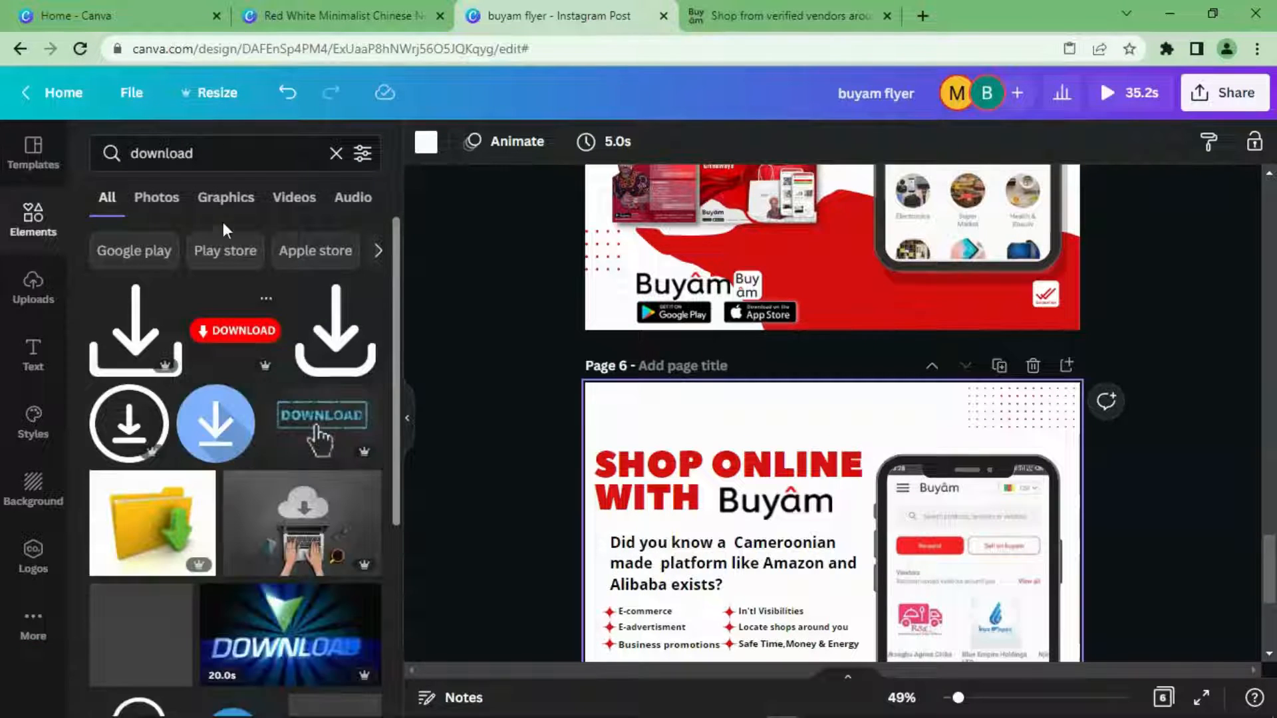
- Narrow the element search to the suggested "Play store" and add the Google Play logo with its wordmark to page 6
click(229, 243)
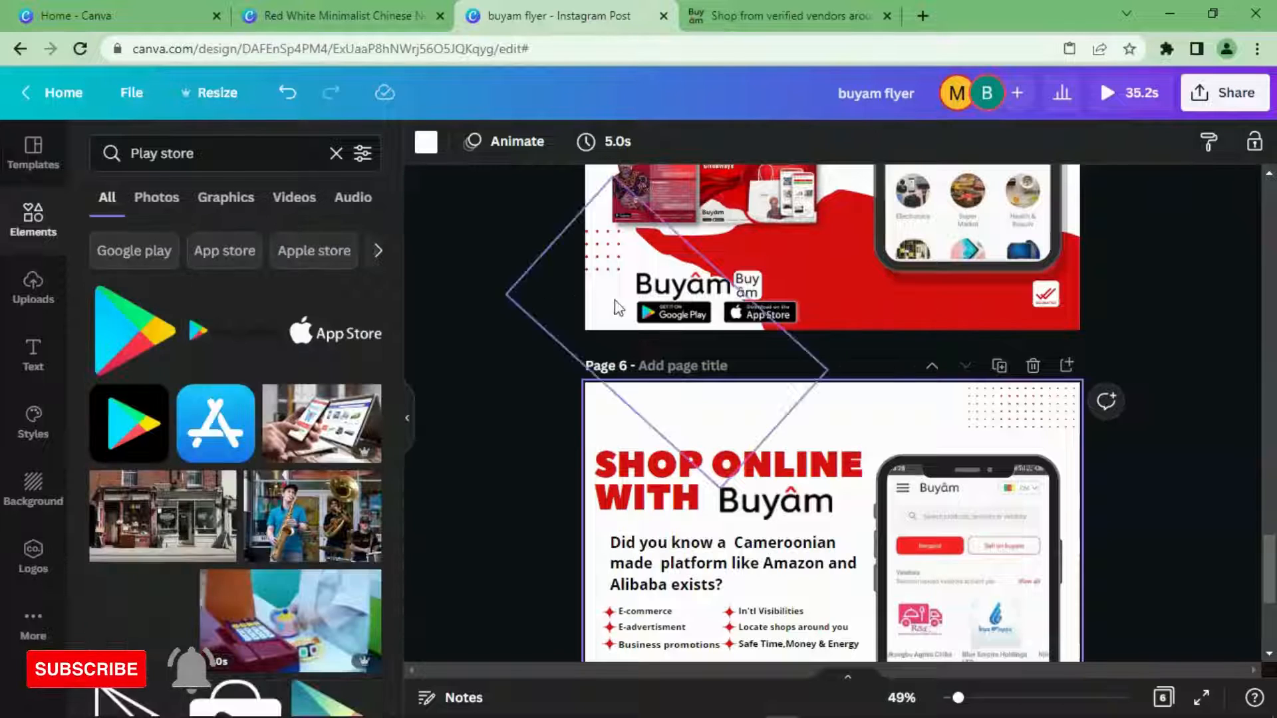
scroll(320, 334, down, 3)
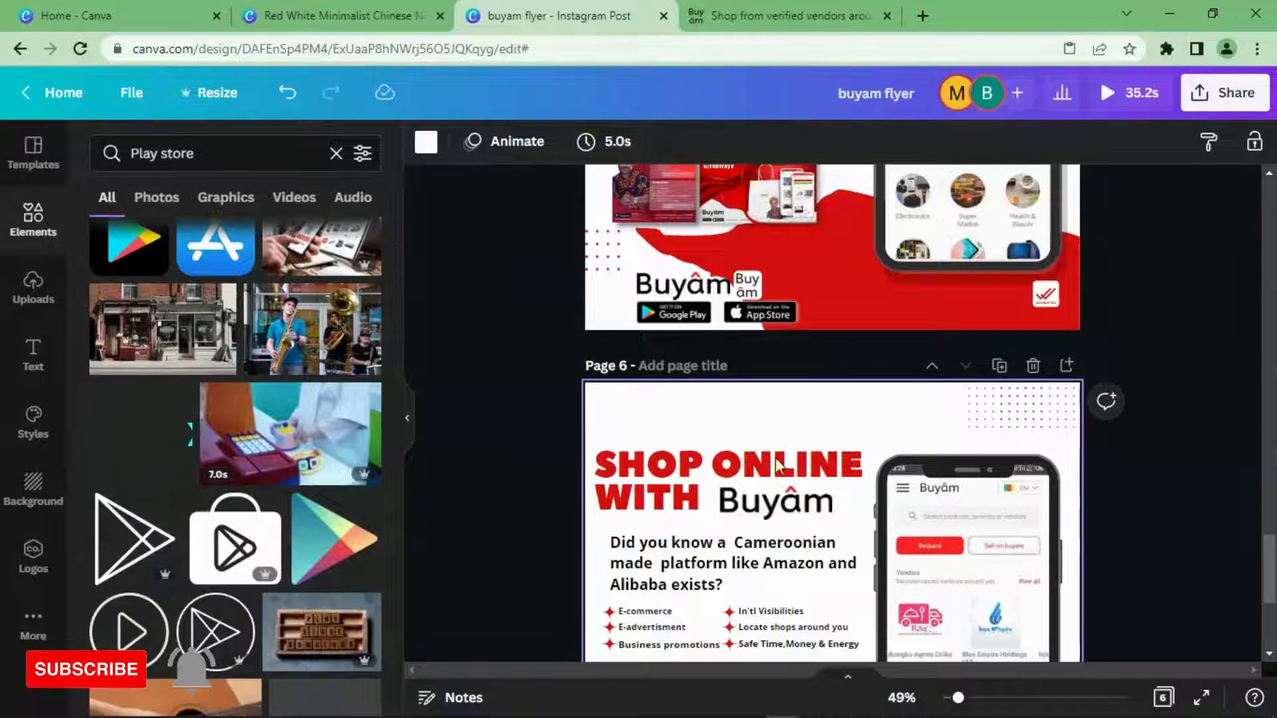
scroll(732, 478, down, 5)
scroll(220, 346, up, 3)
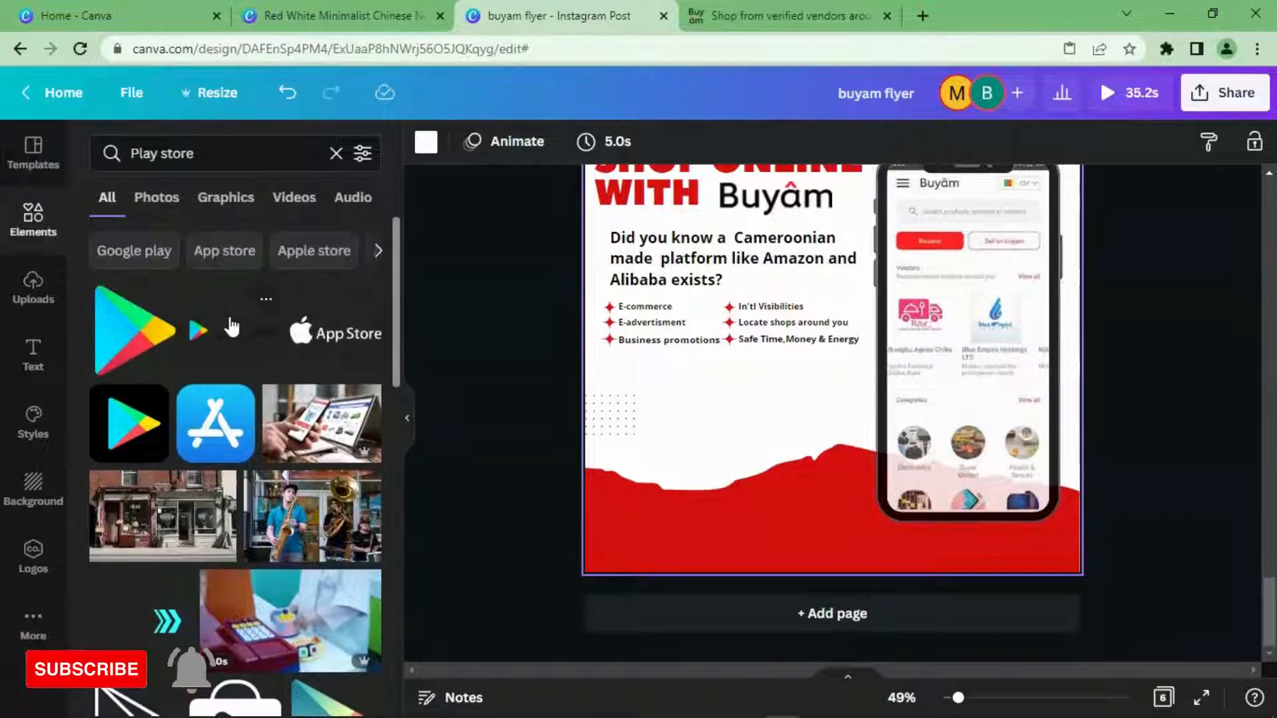
click(234, 336)
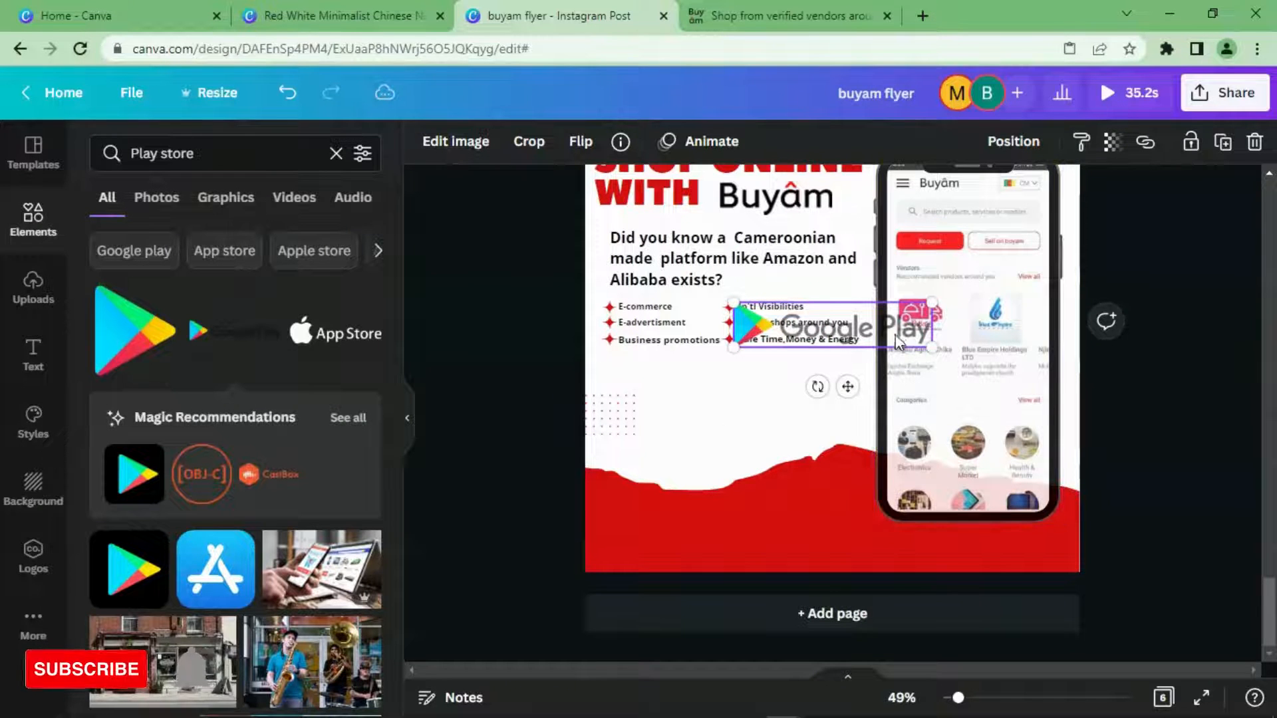
- Shrink the Google Play logo and place it in the lower-left corner of the red torn shape on page 6
drag(931, 301, 867, 311)
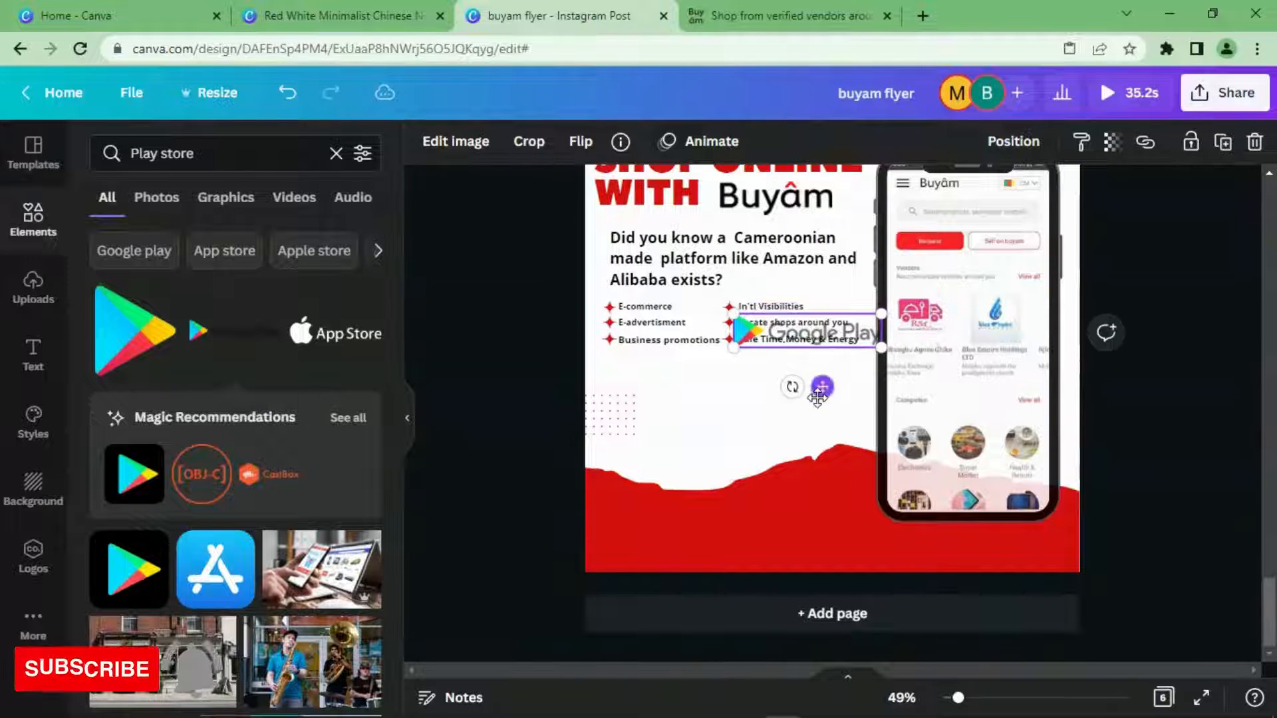
drag(820, 382, 684, 593)
click(693, 550)
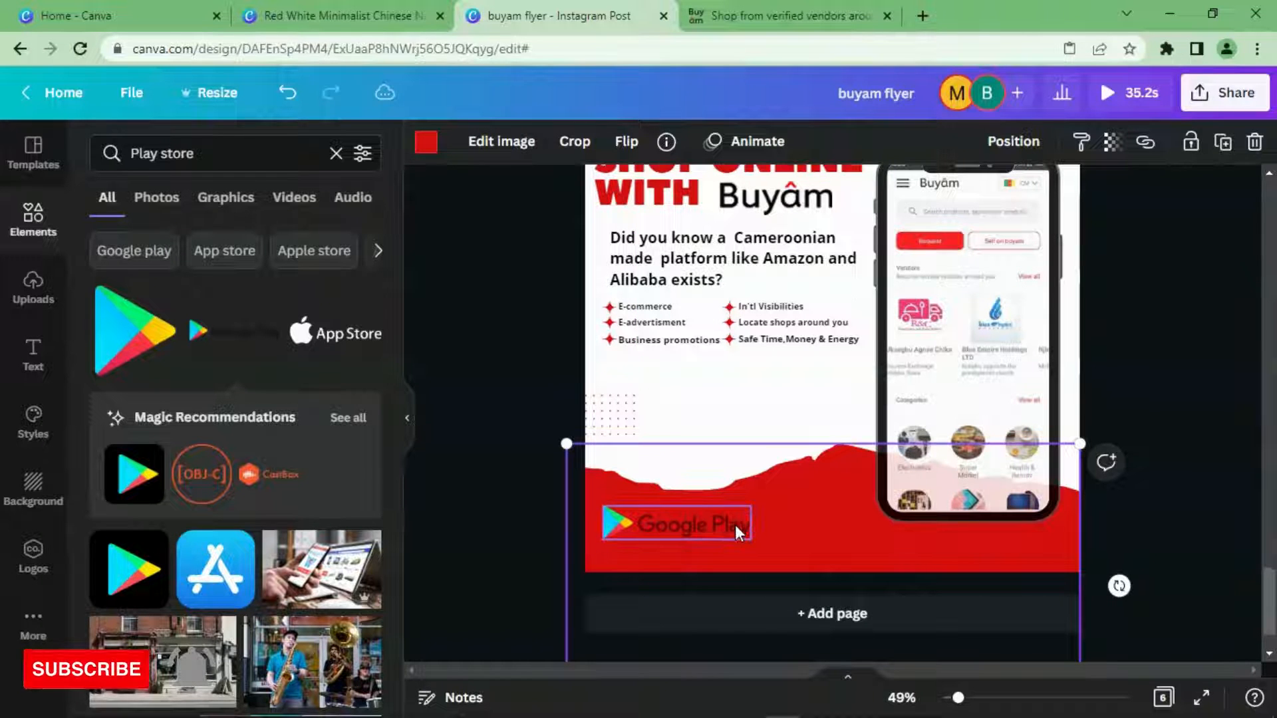
mouse_move(706, 529)
mouse_down()
mouse_move(715, 559)
mouse_move(693, 541)
mouse_up()
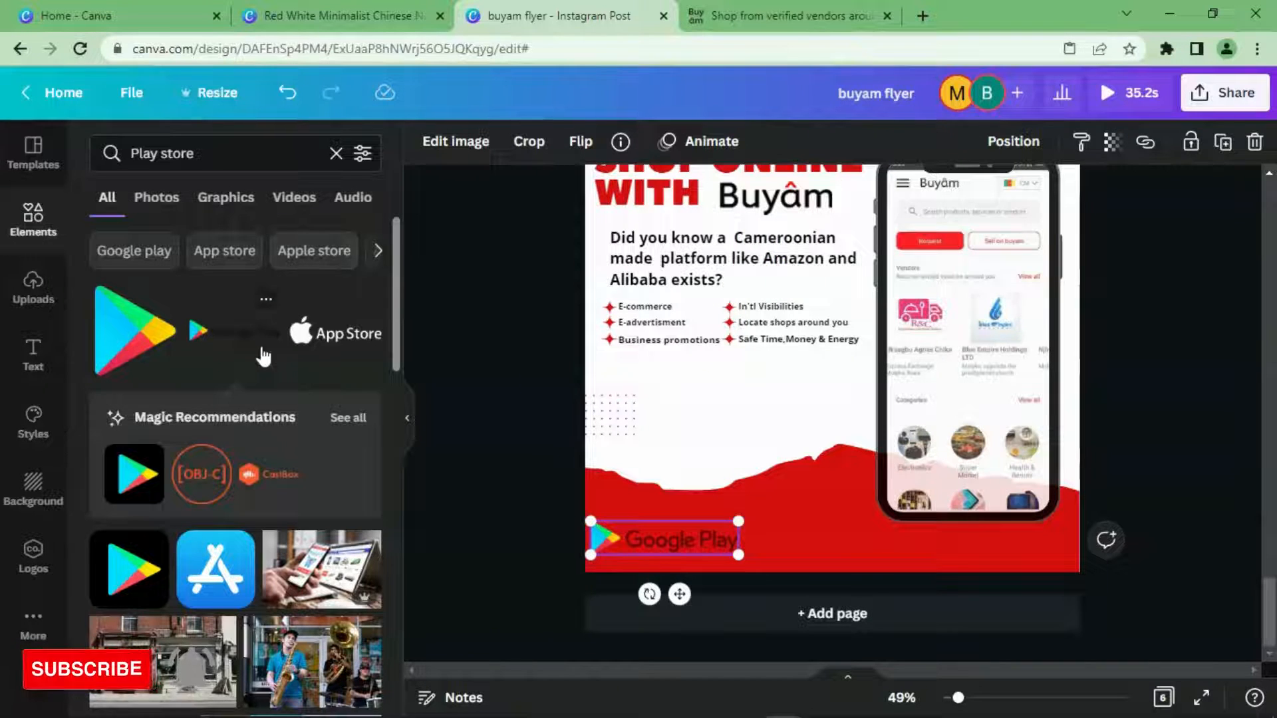
- Nudge the Google Play logo slightly inward on the red shape and delete it from page 6
scroll(328, 353, down, 3)
scroll(319, 432, down, 3)
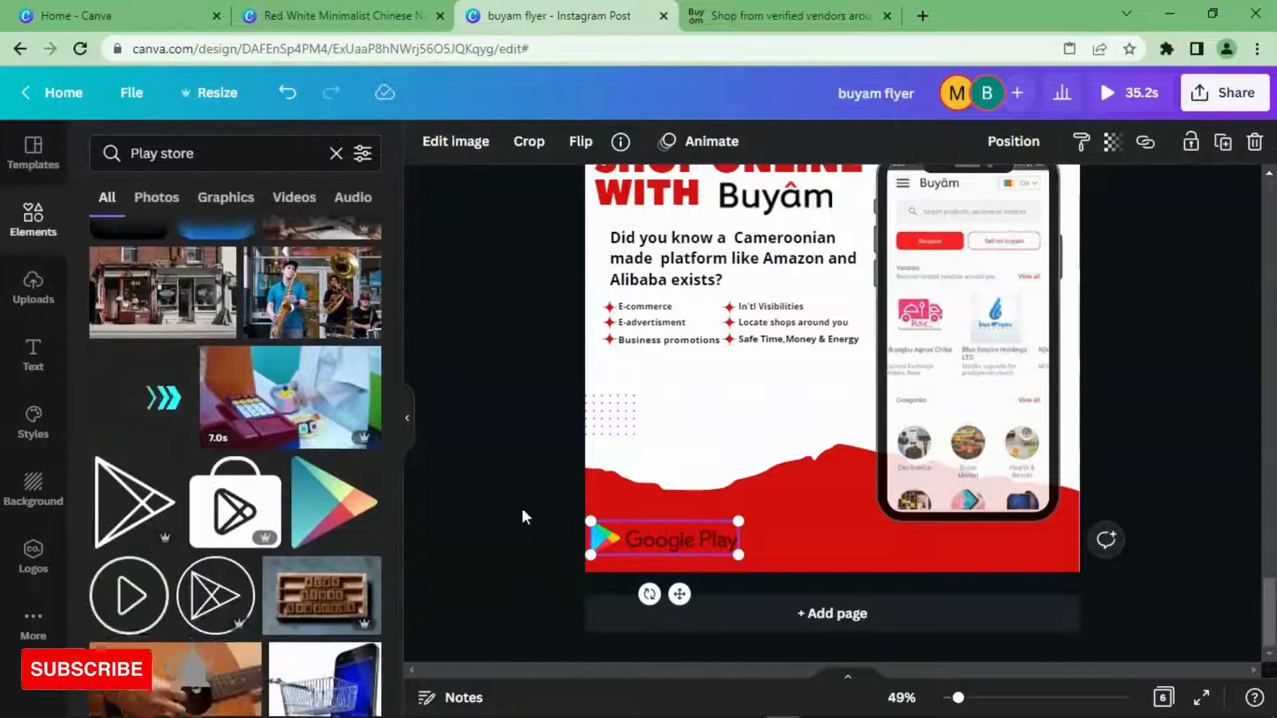
drag(669, 545, 681, 540)
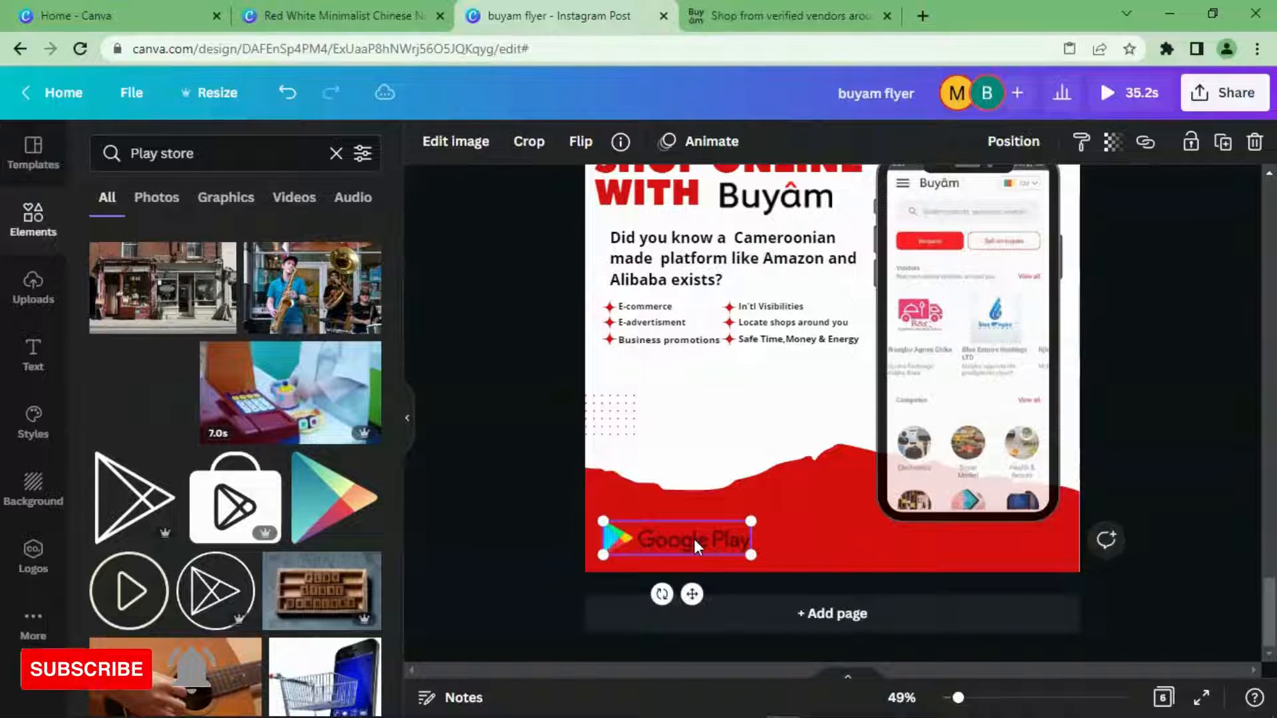
scroll(406, 373, up, 5)
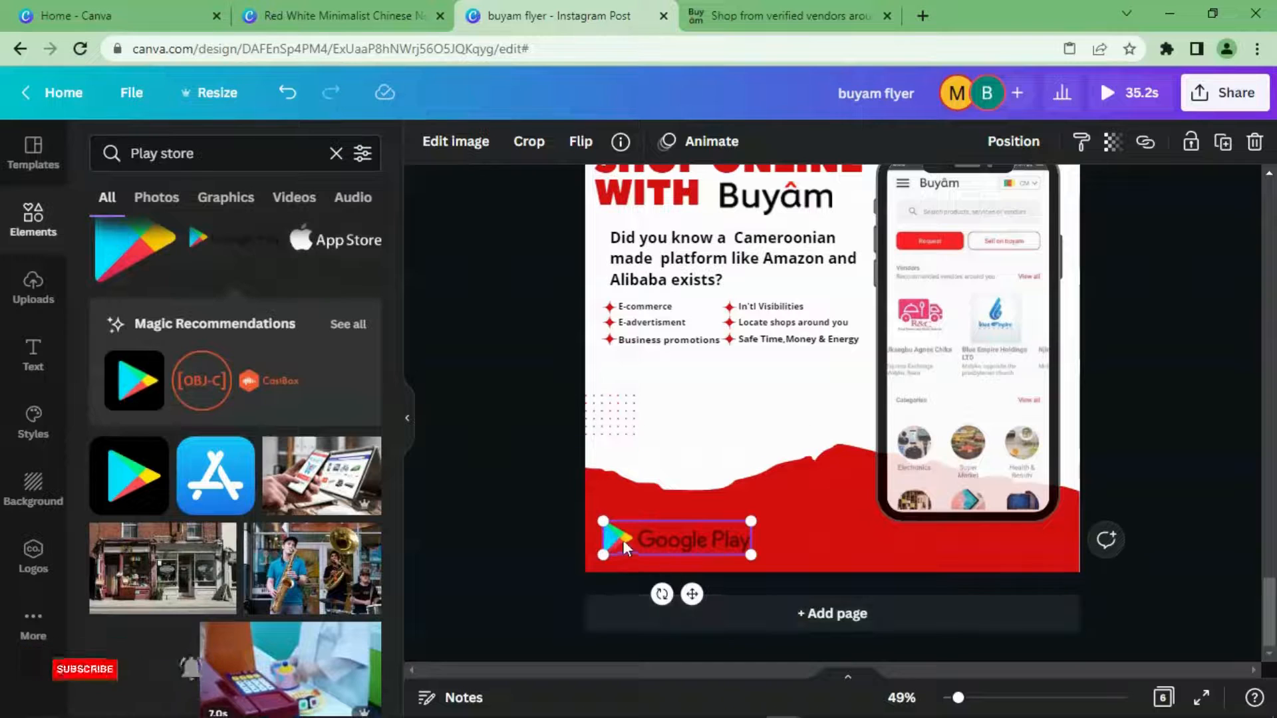
scroll(649, 538, up, 2)
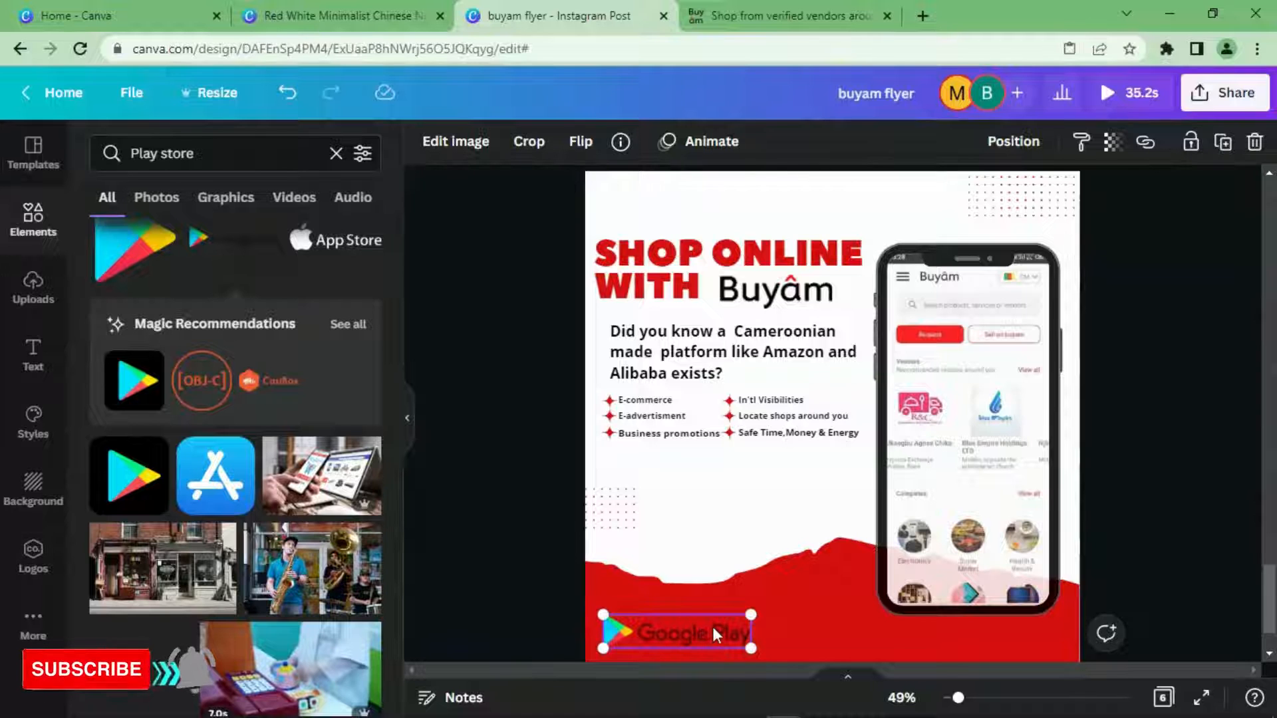
scroll(768, 625, down, 3)
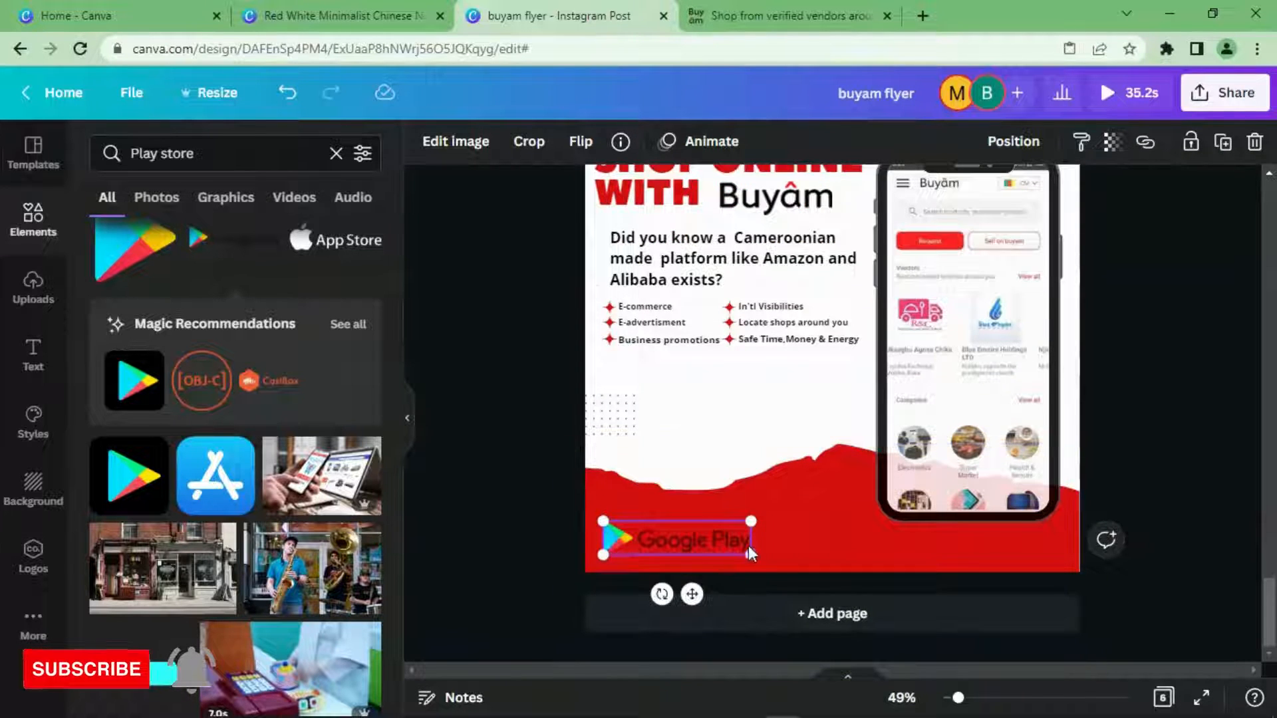
key(Delete)
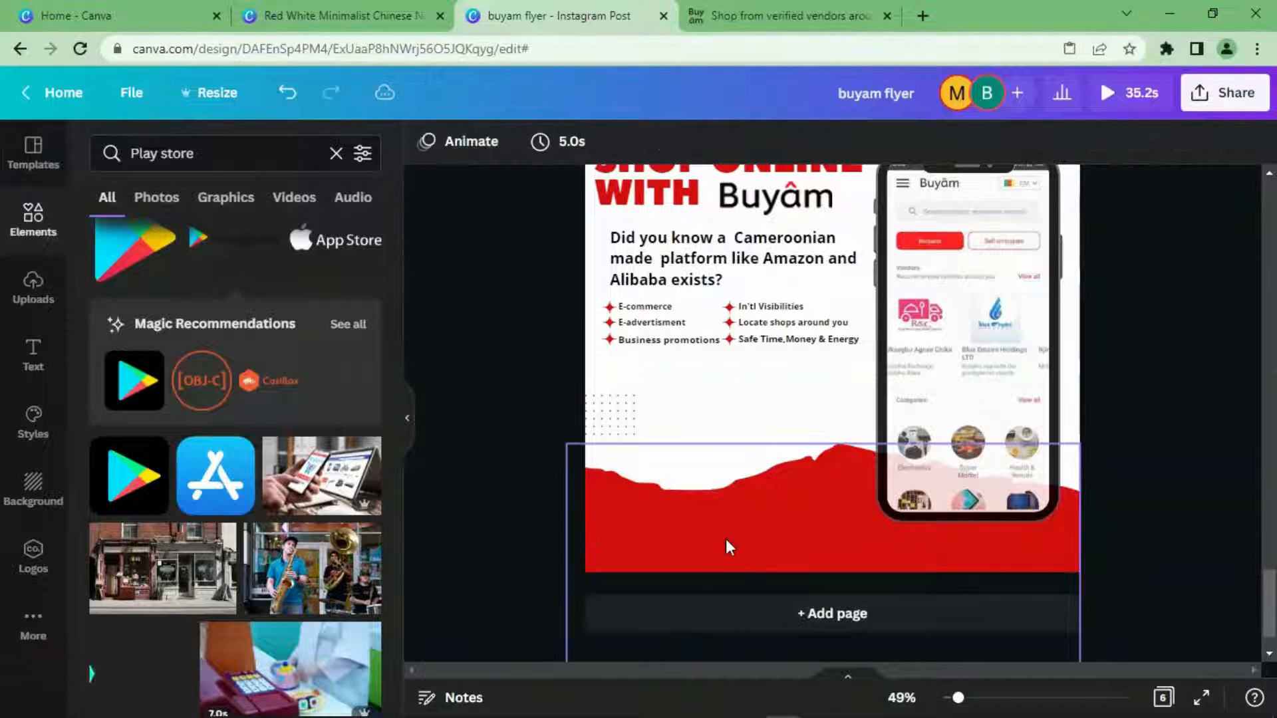
- Search Google Images for "download here now" in a new browser tab and look through the results
click(922, 17)
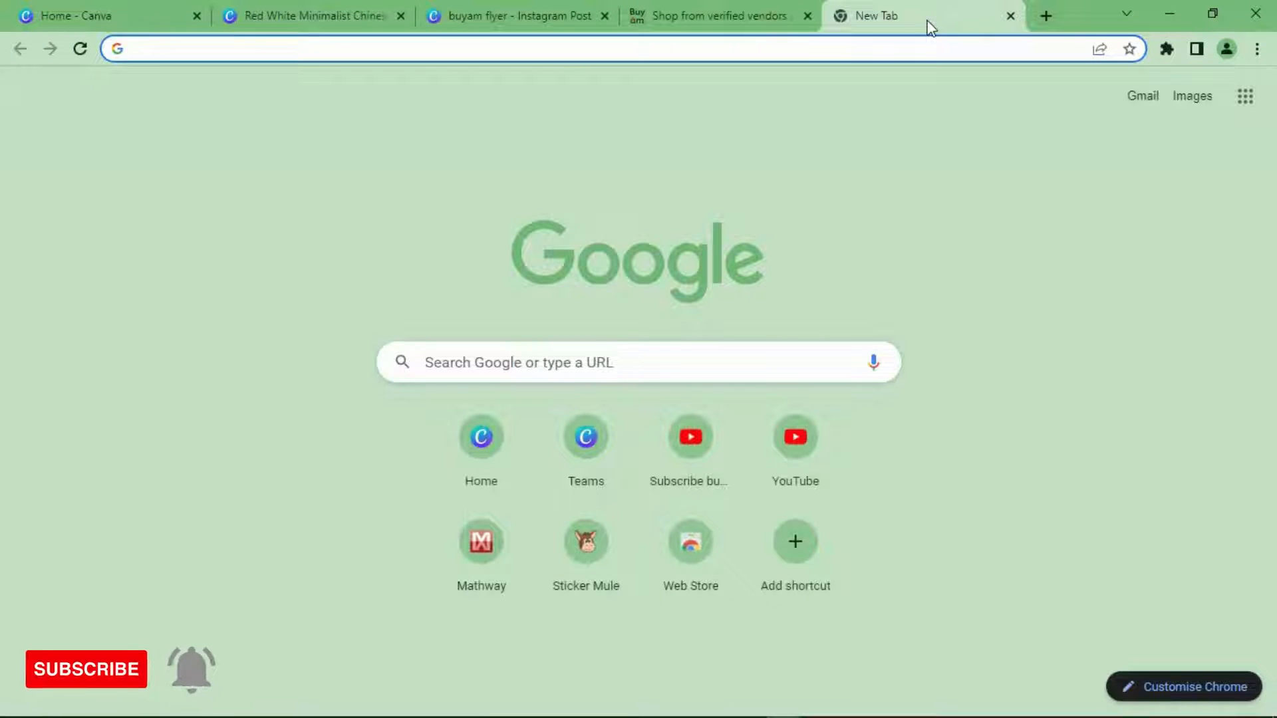
text(download)
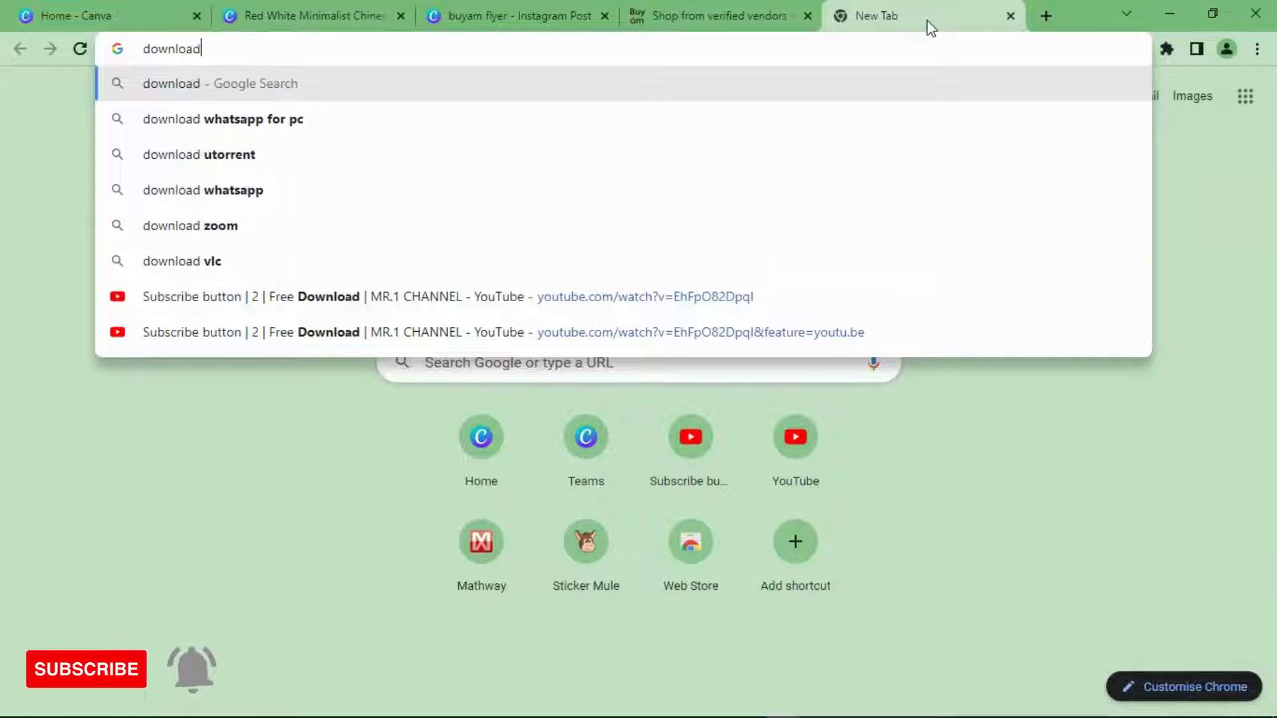
text( here now)
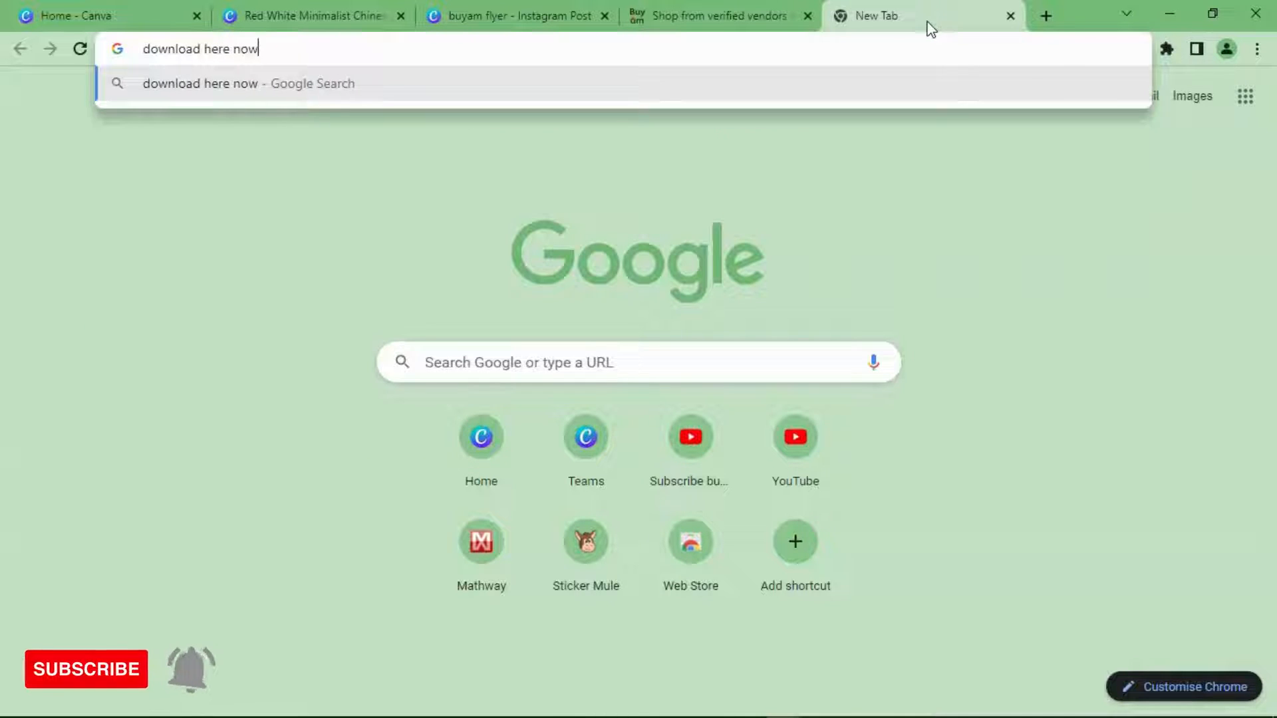
key(Return)
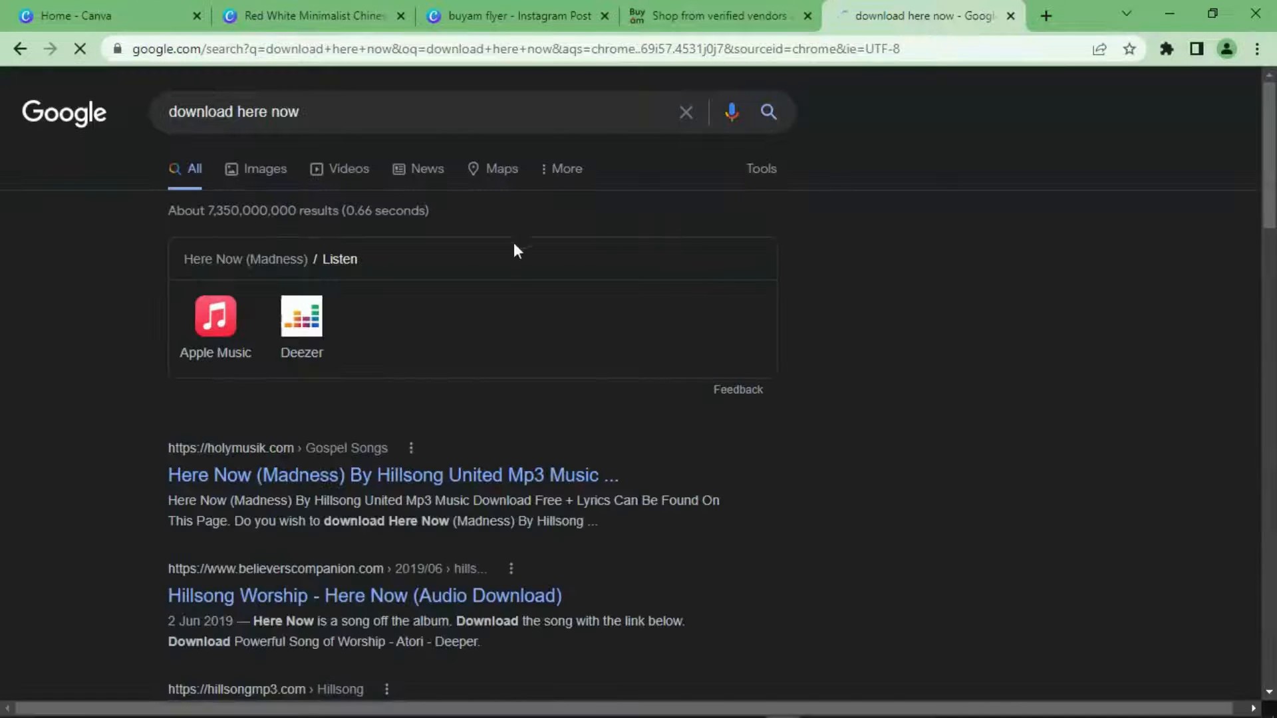
click(259, 167)
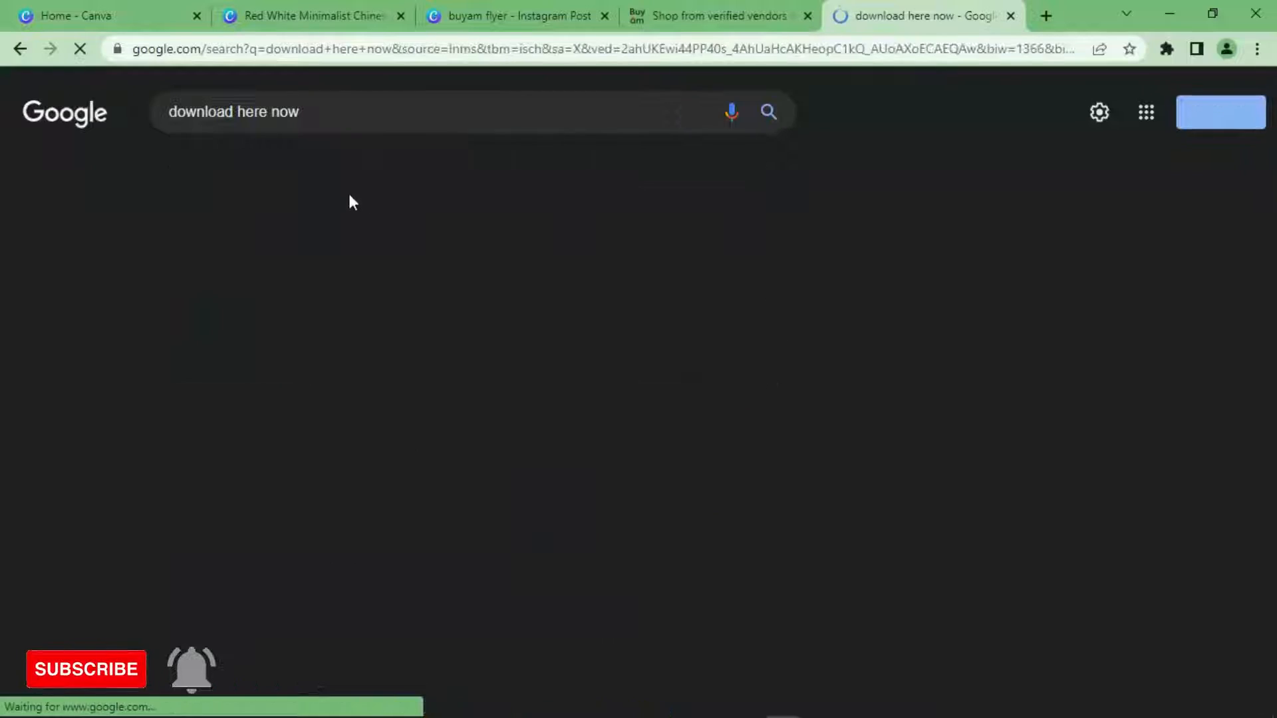
scroll(465, 384, down, 1)
scroll(699, 402, down, 4)
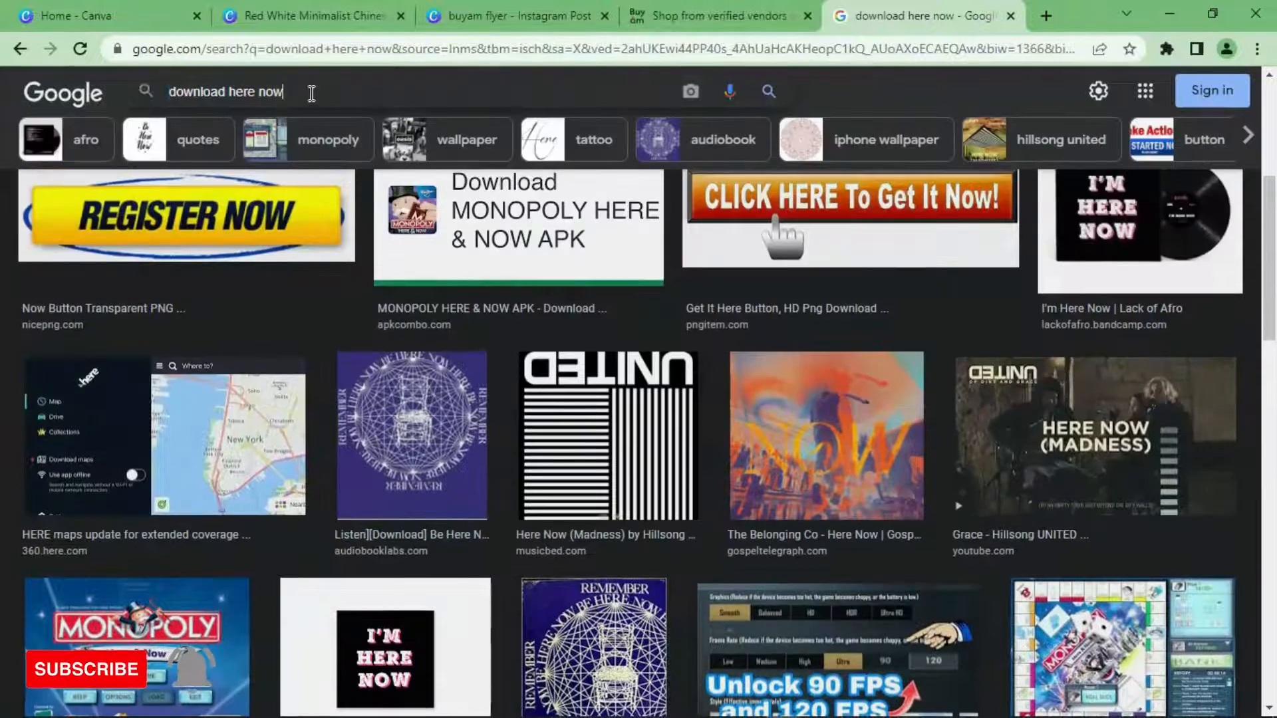
- Search Google Images for "play store download" and look through the results for store download badges
drag(311, 93, 3, 99)
text(play)
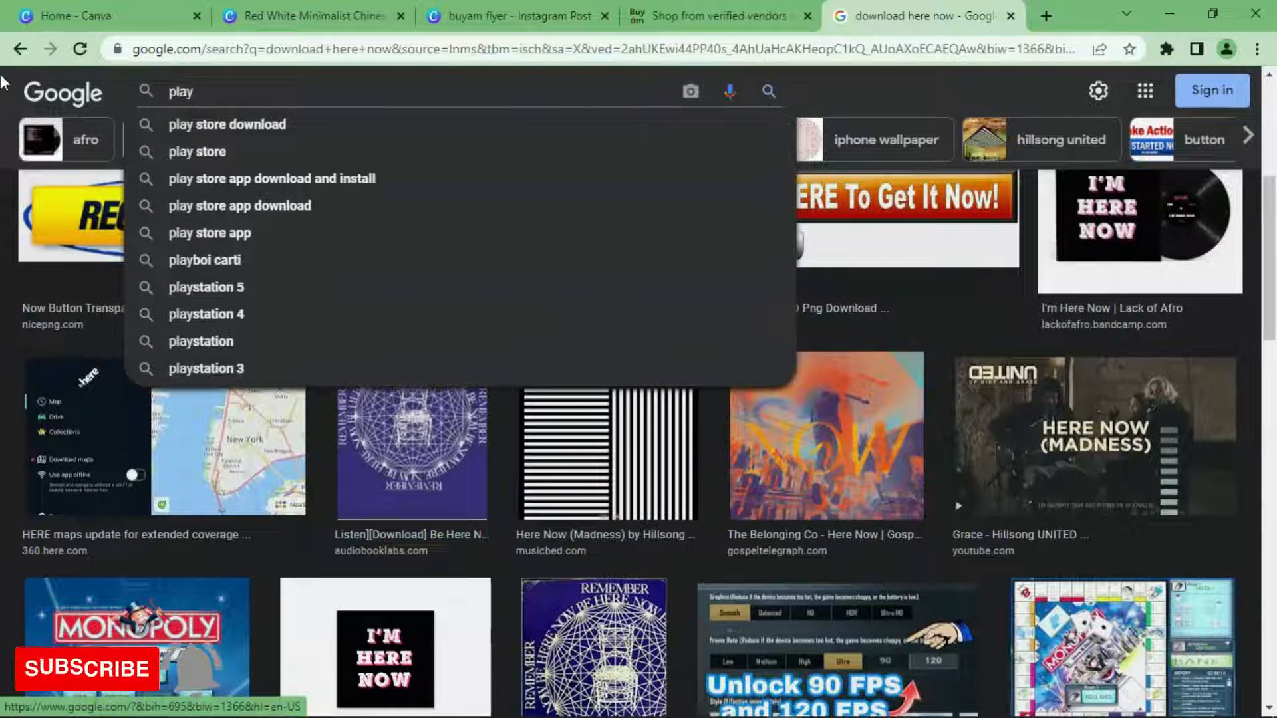
click(209, 124)
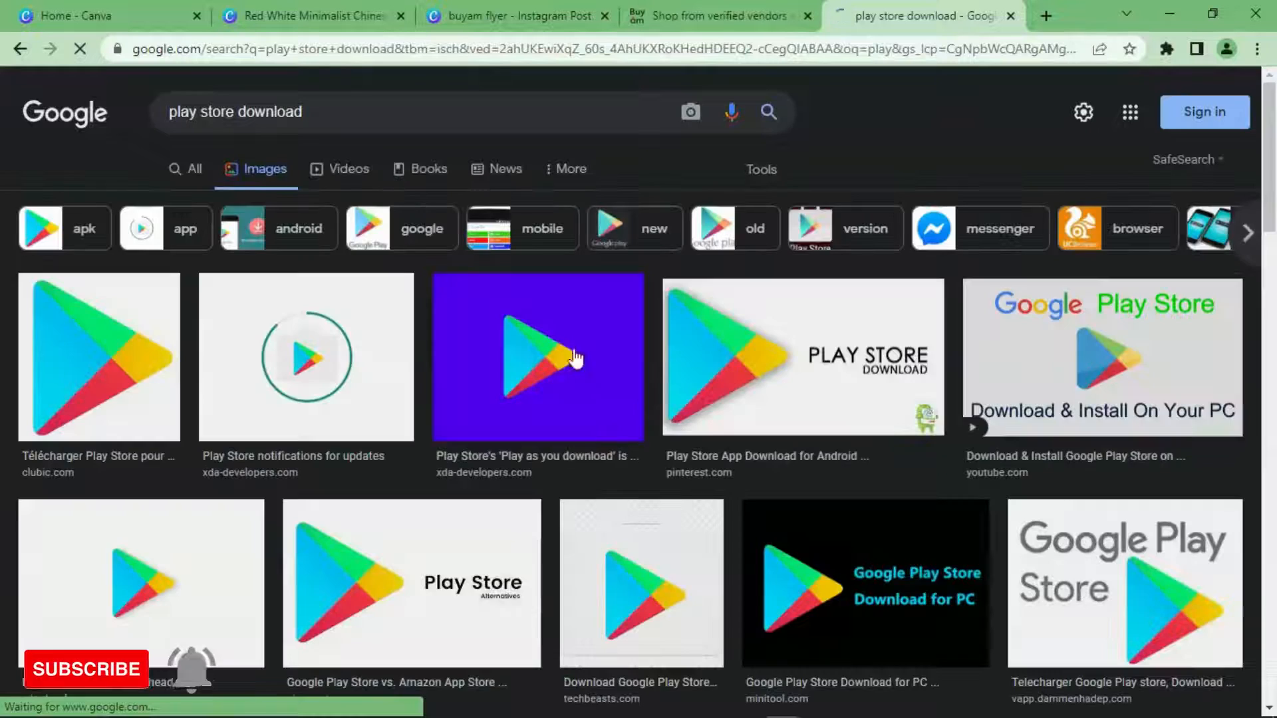
scroll(812, 419, down, 3)
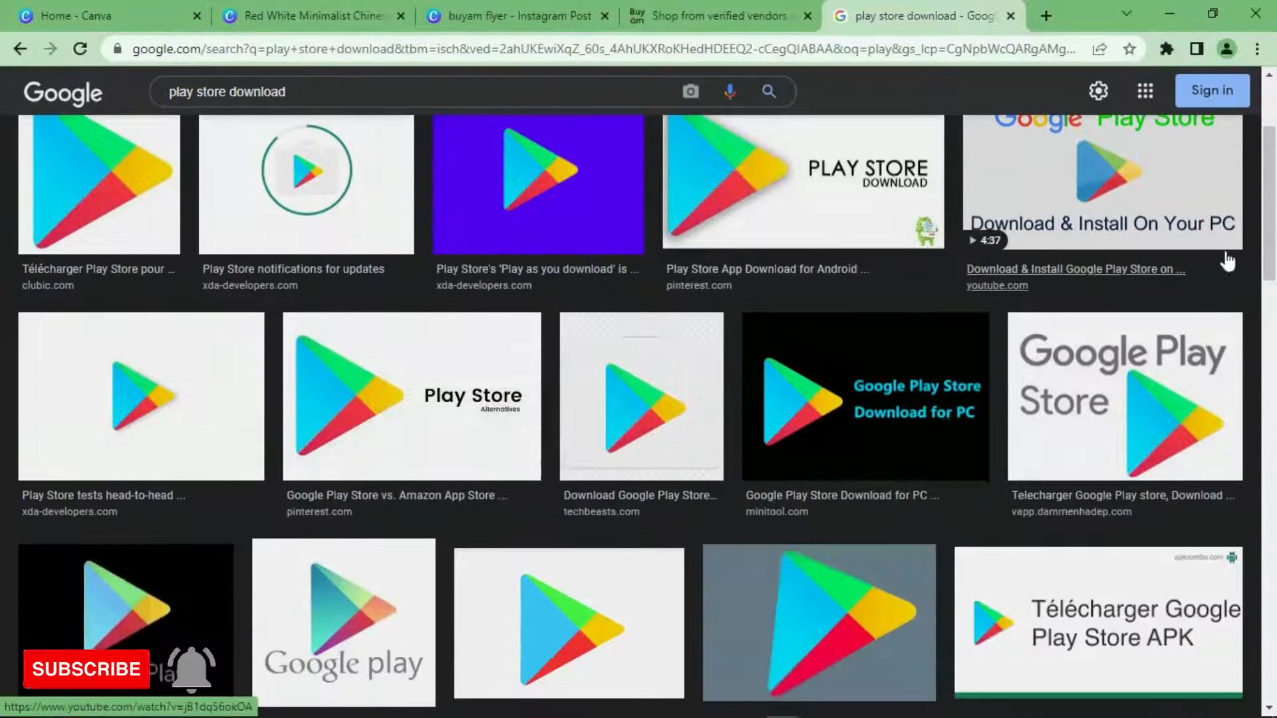
scroll(1109, 325, down, 9)
scroll(1109, 326, up, 1)
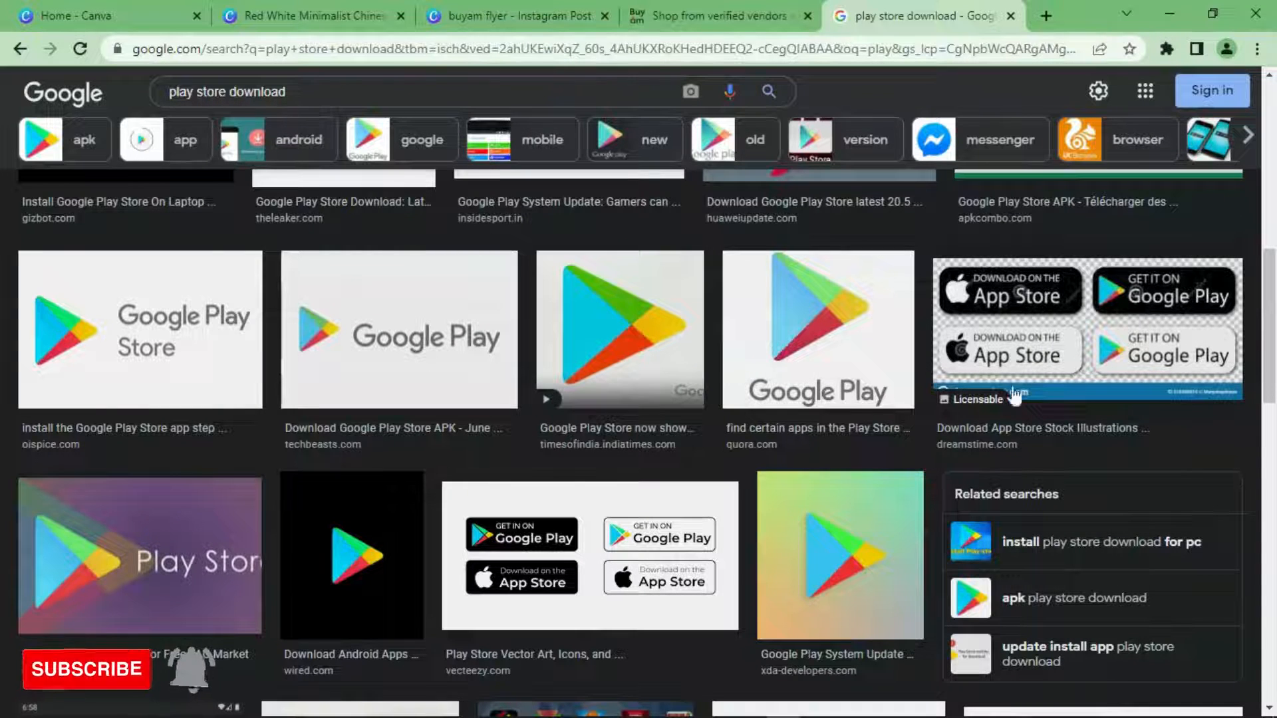
drag(1271, 289, 1273, 412)
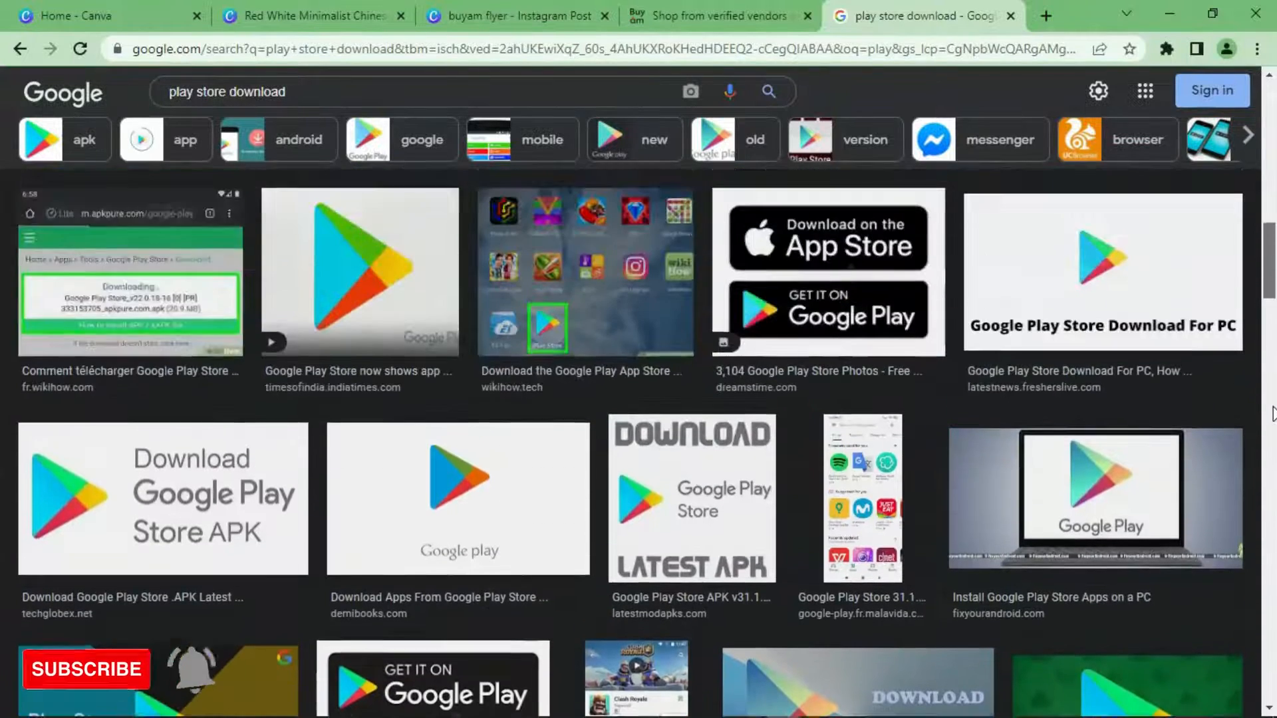
- Save the Dreamstime image of the black App Store and Google Play badges as a JPEG in the Downloads folder
click(798, 227)
right_click(942, 279)
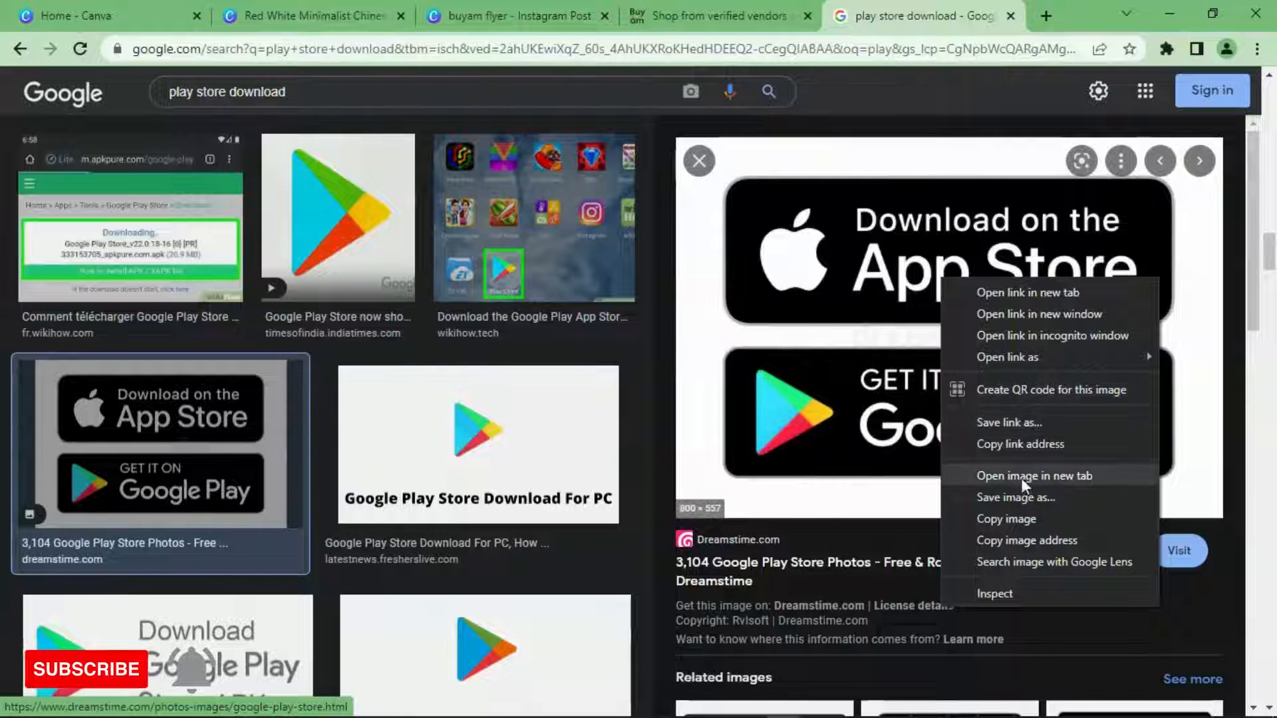
click(1020, 495)
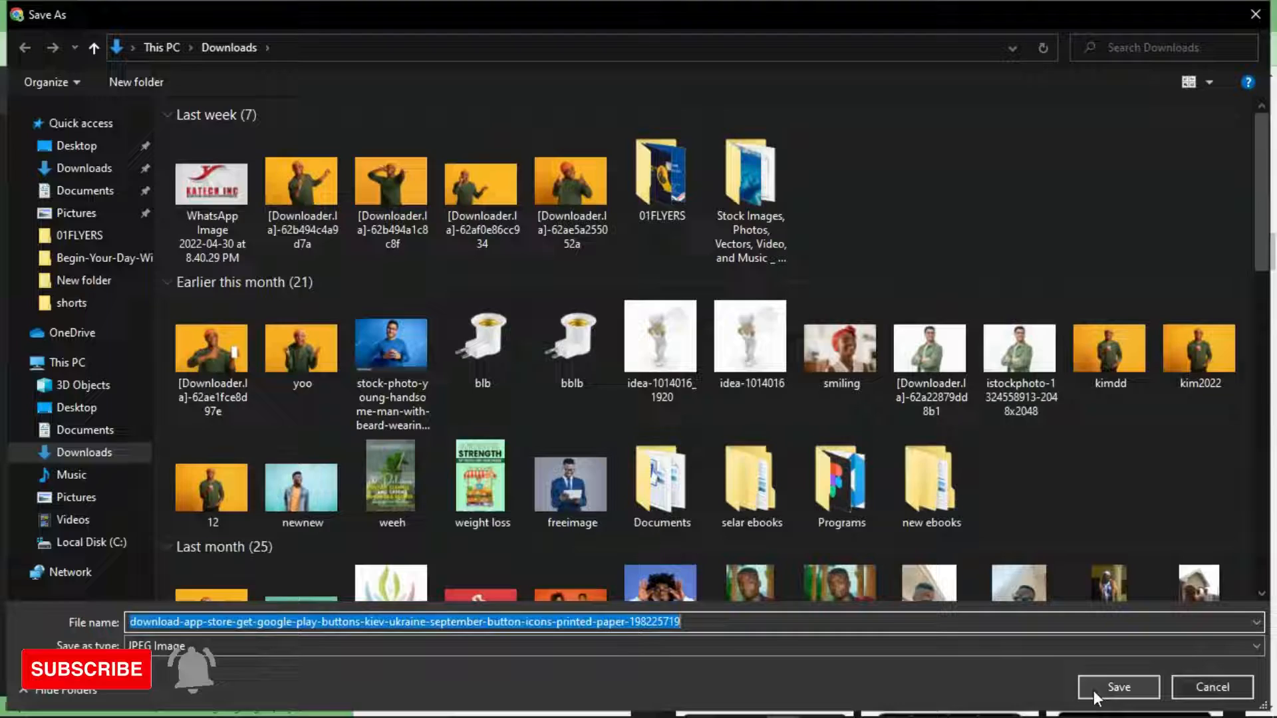
click(1094, 690)
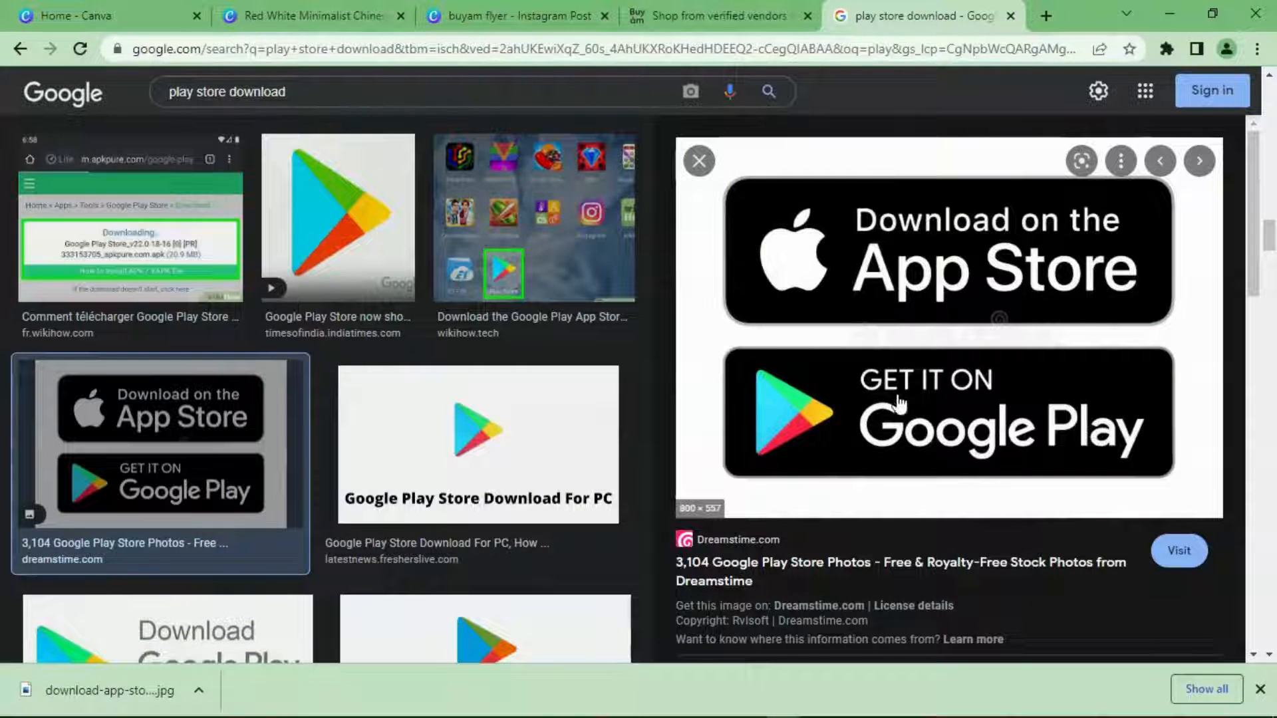
- Switch back to the buyam flyer design in Canva and search the elements for "button"
click(503, 8)
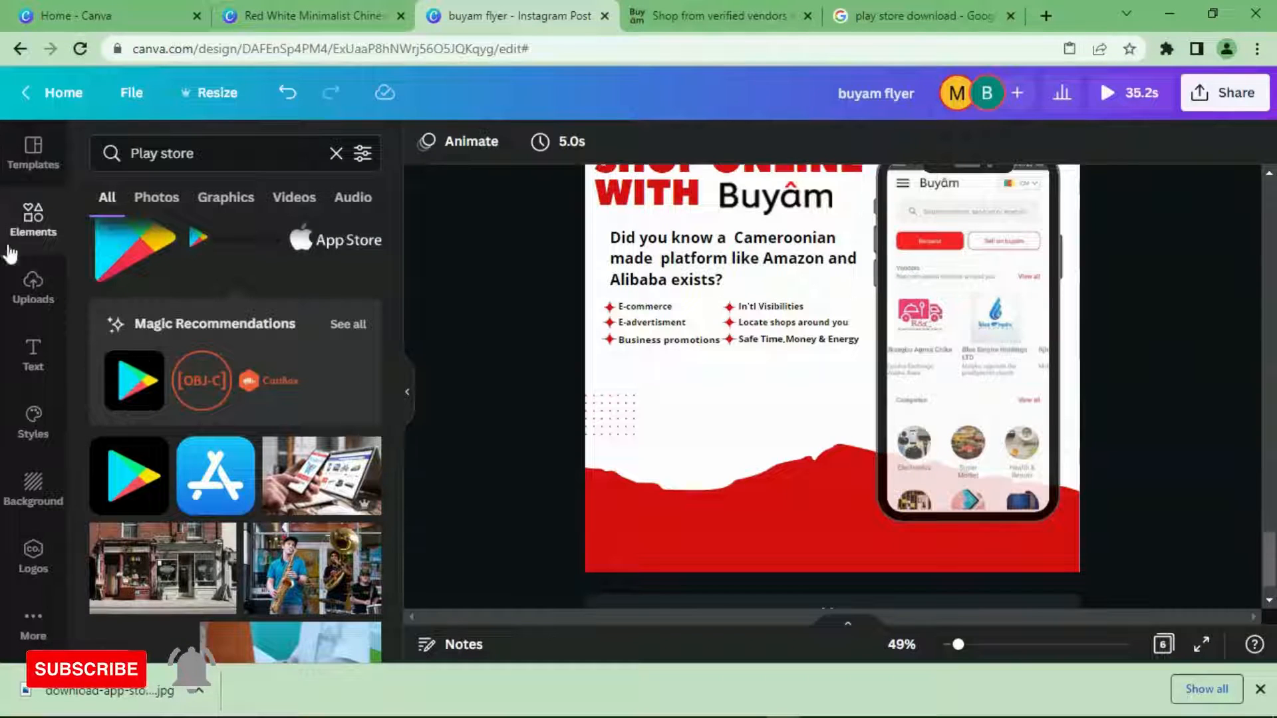
click(191, 147)
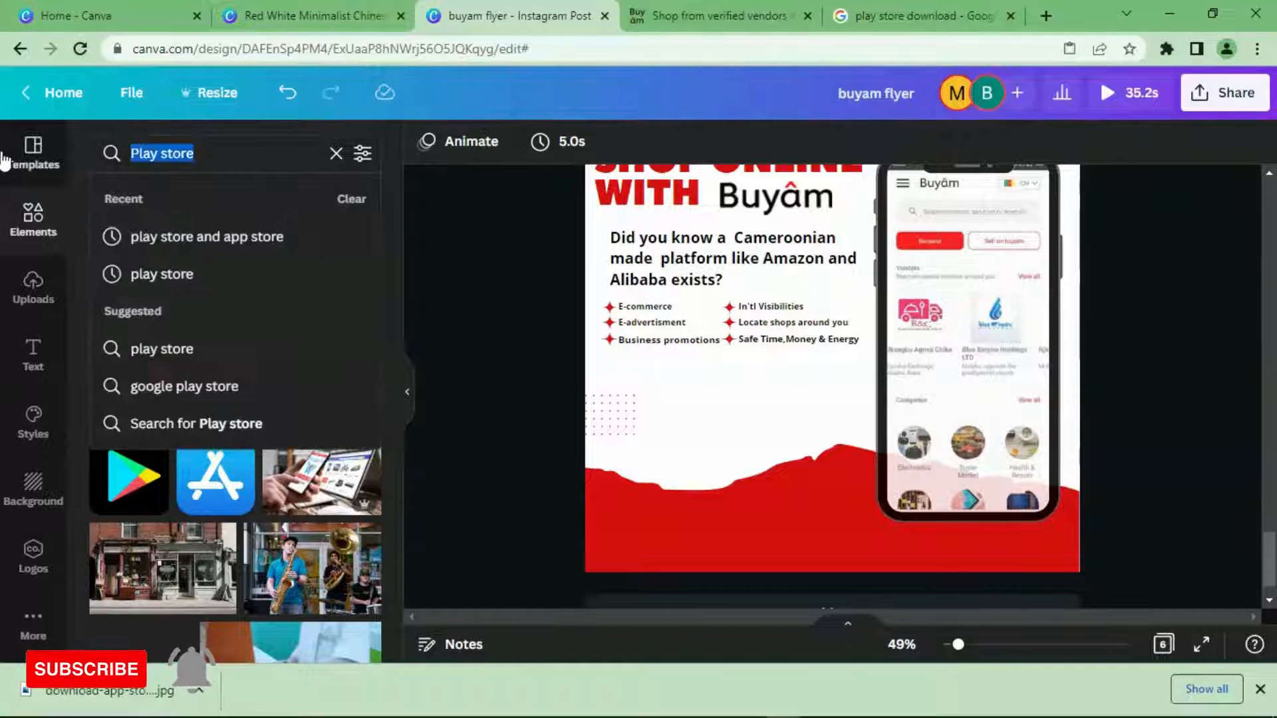
text(butt)
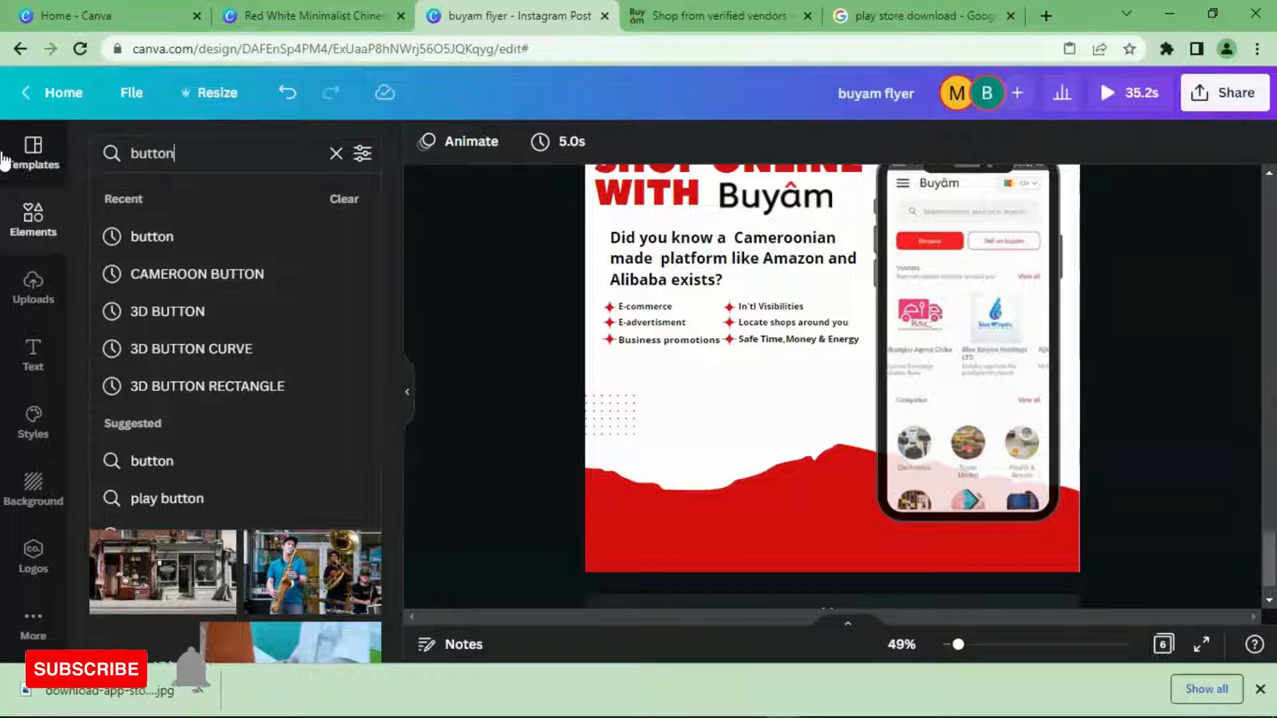
text(on)
key(Return)
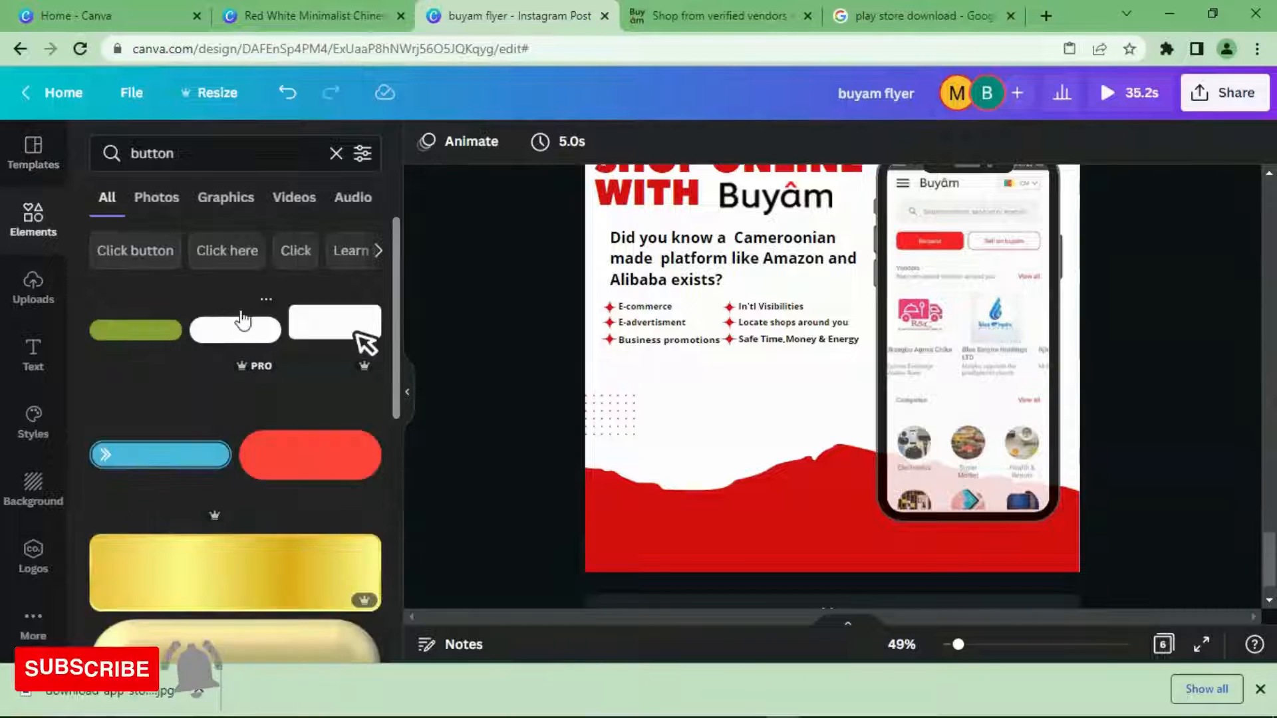
- Add the salmon rectangular button from the search results, shrink it and place it in the lower-left corner of the red area
scroll(242, 329, down, 2)
scroll(241, 331, up, 2)
scroll(310, 365, down, 4)
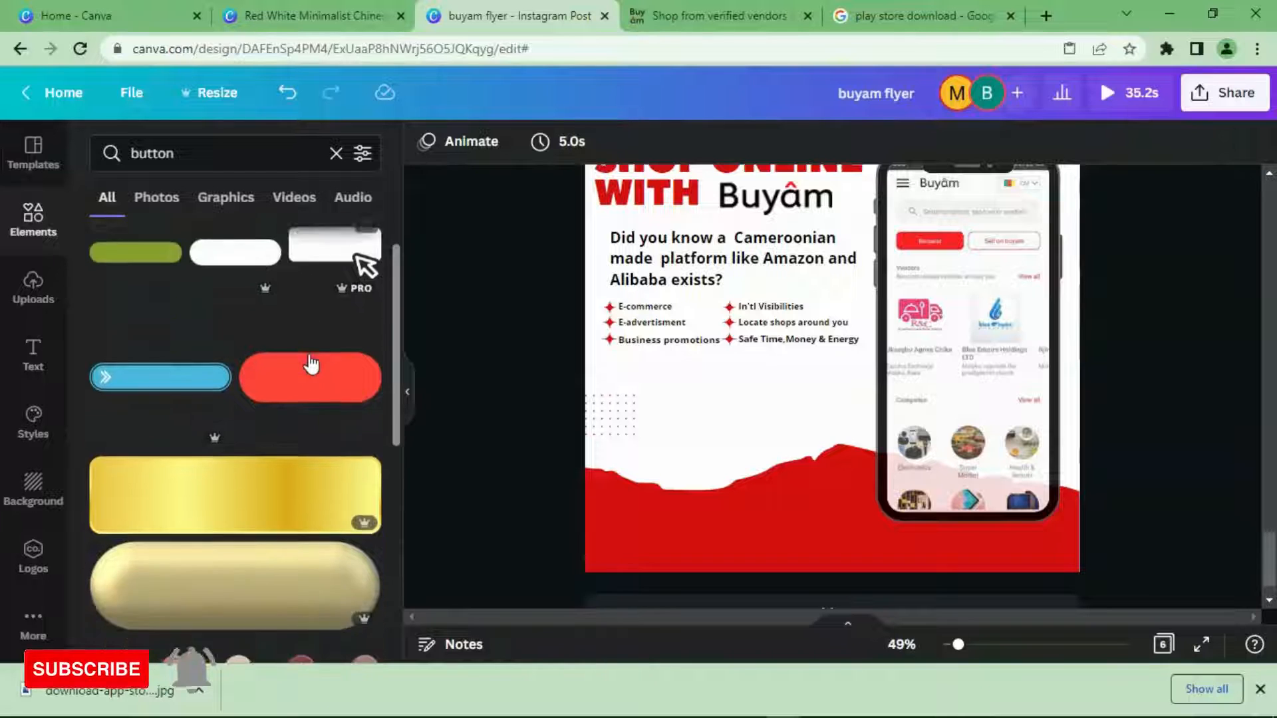
scroll(310, 364, down, 3)
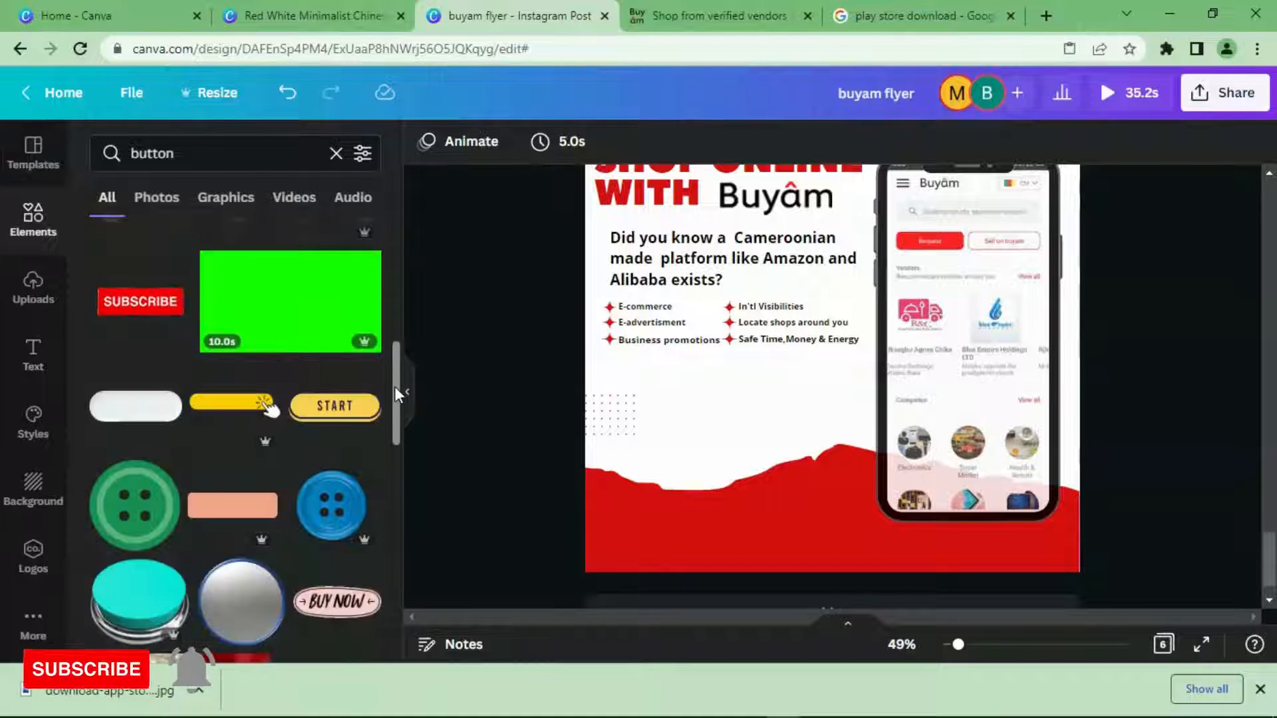
scroll(394, 391, down, 1)
drag(394, 398, 396, 446)
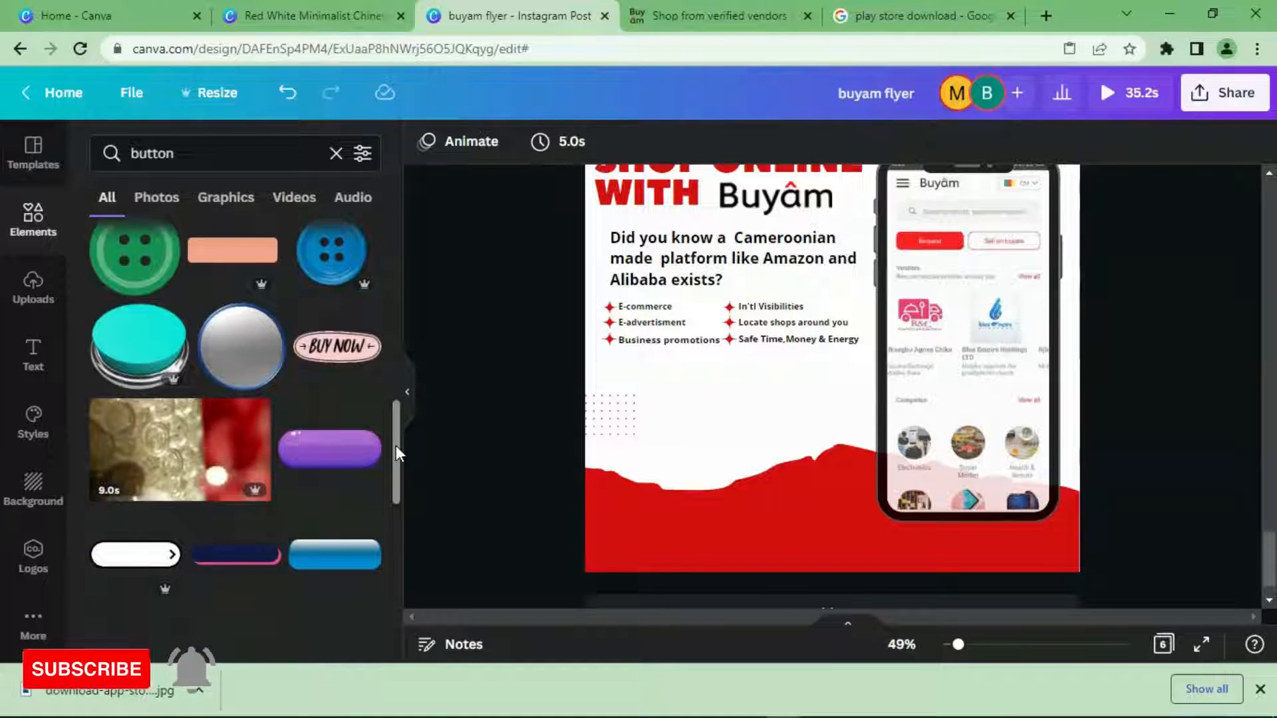
click(232, 250)
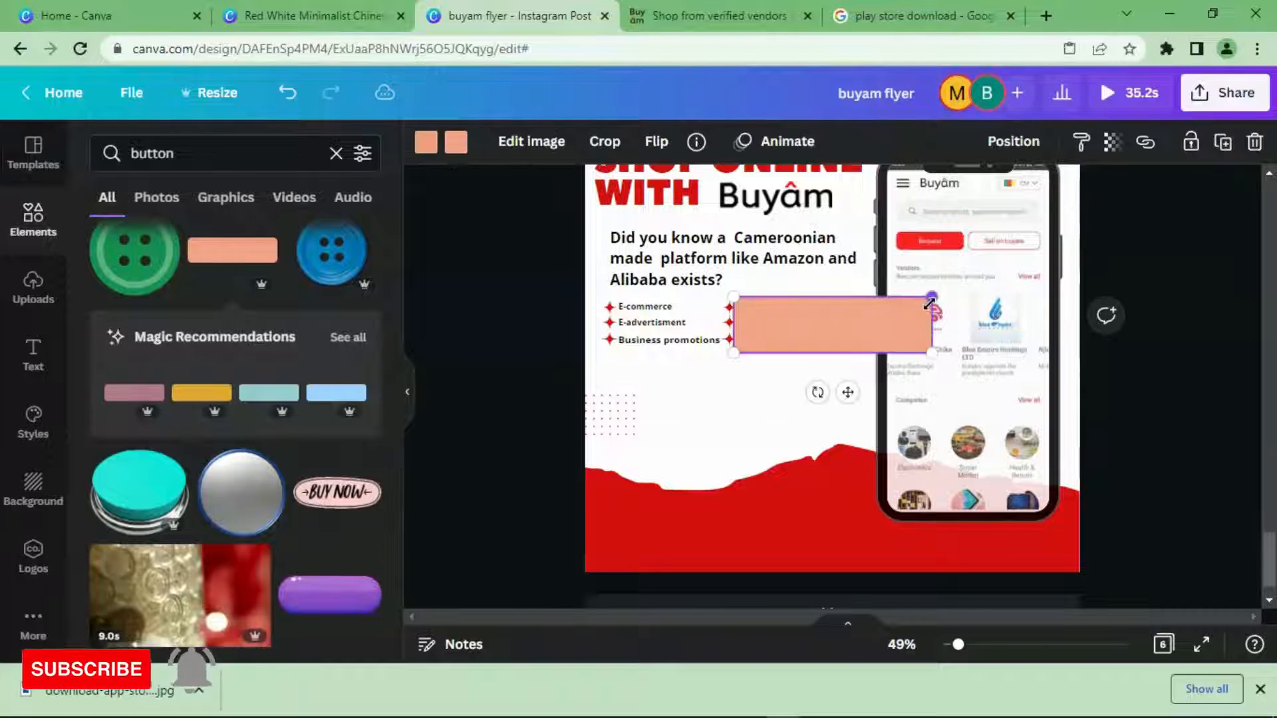
drag(919, 318, 896, 310)
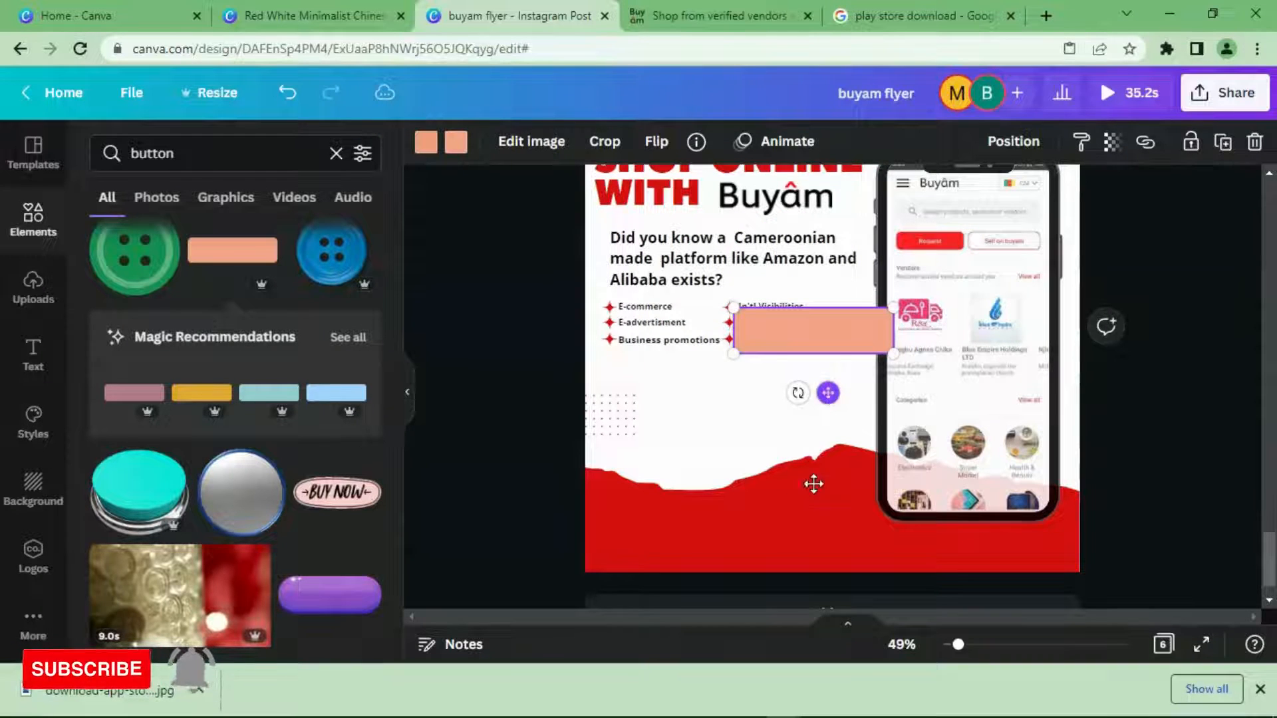
drag(813, 484, 692, 604)
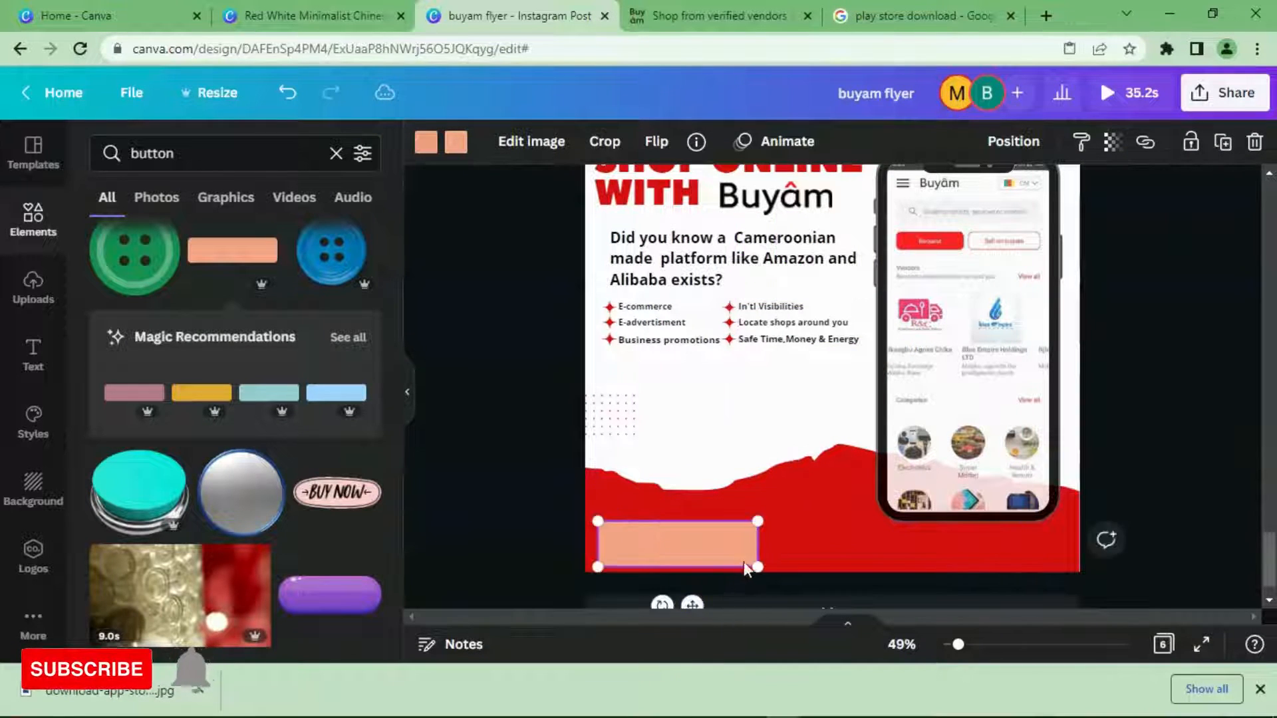
drag(762, 570, 721, 556)
click(780, 513)
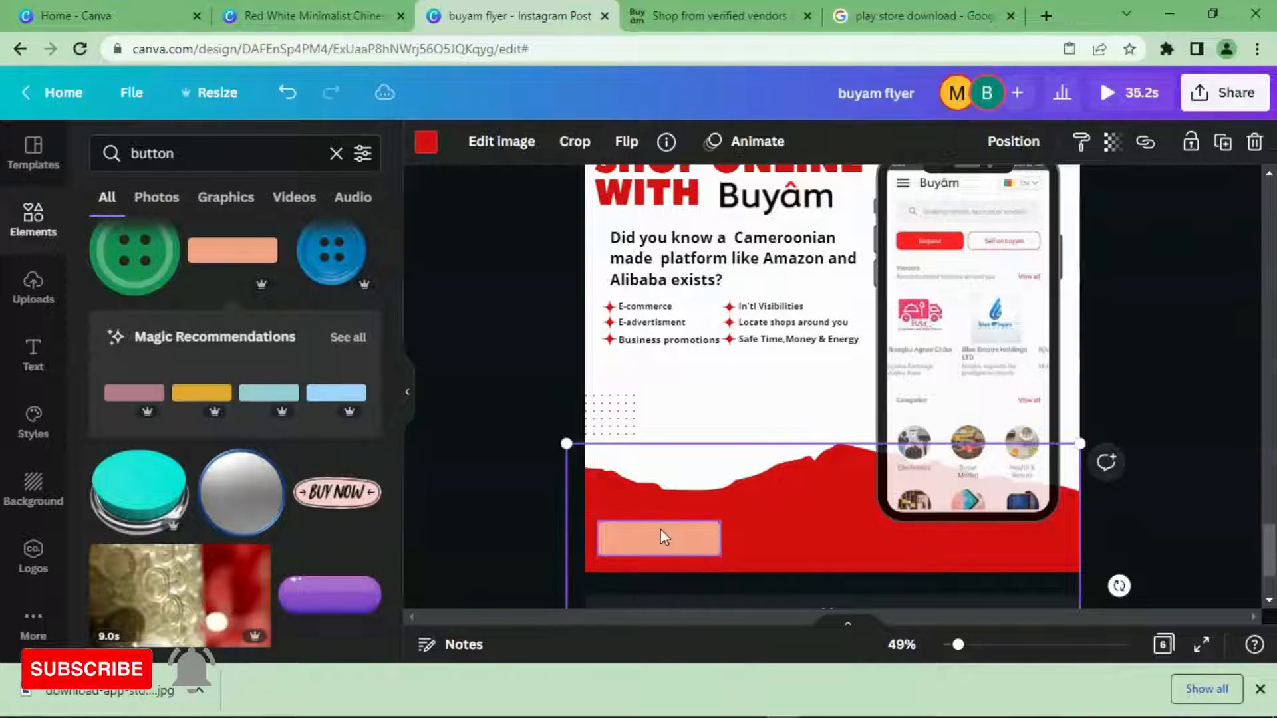
- Recolour the salmon button with dark grey as its first colour and black as its second colour
click(660, 529)
click(426, 141)
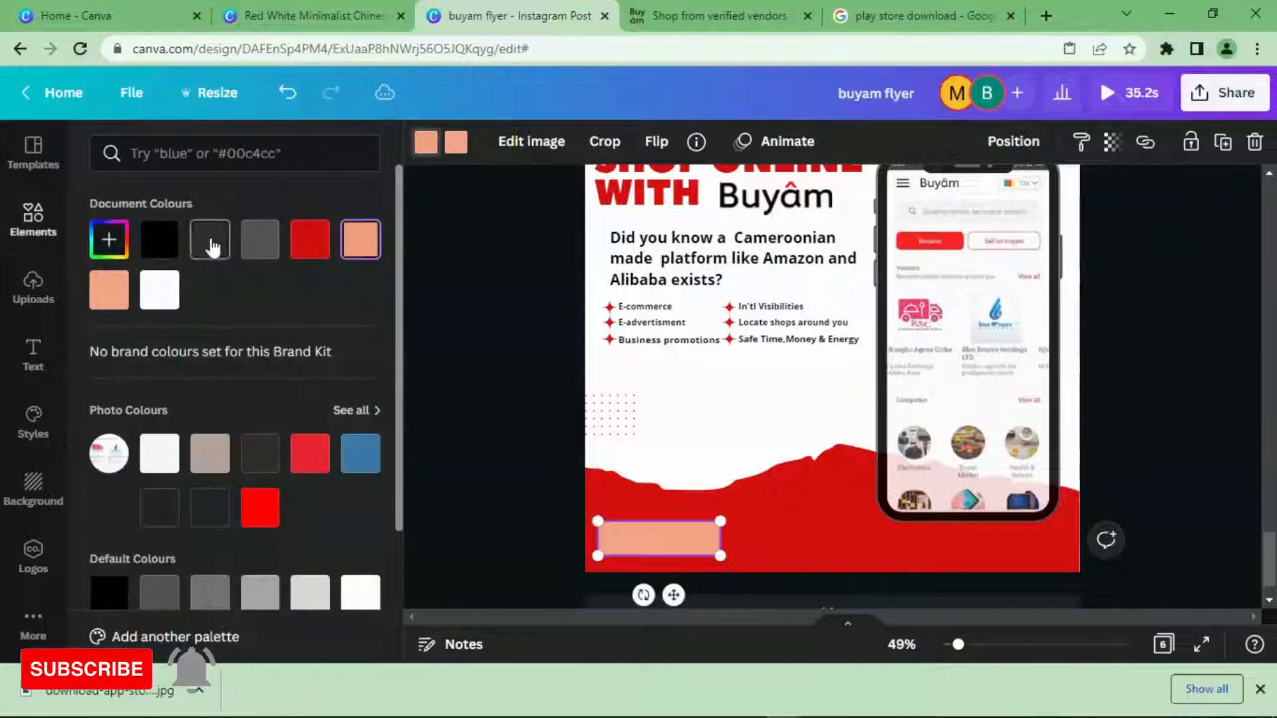
click(159, 239)
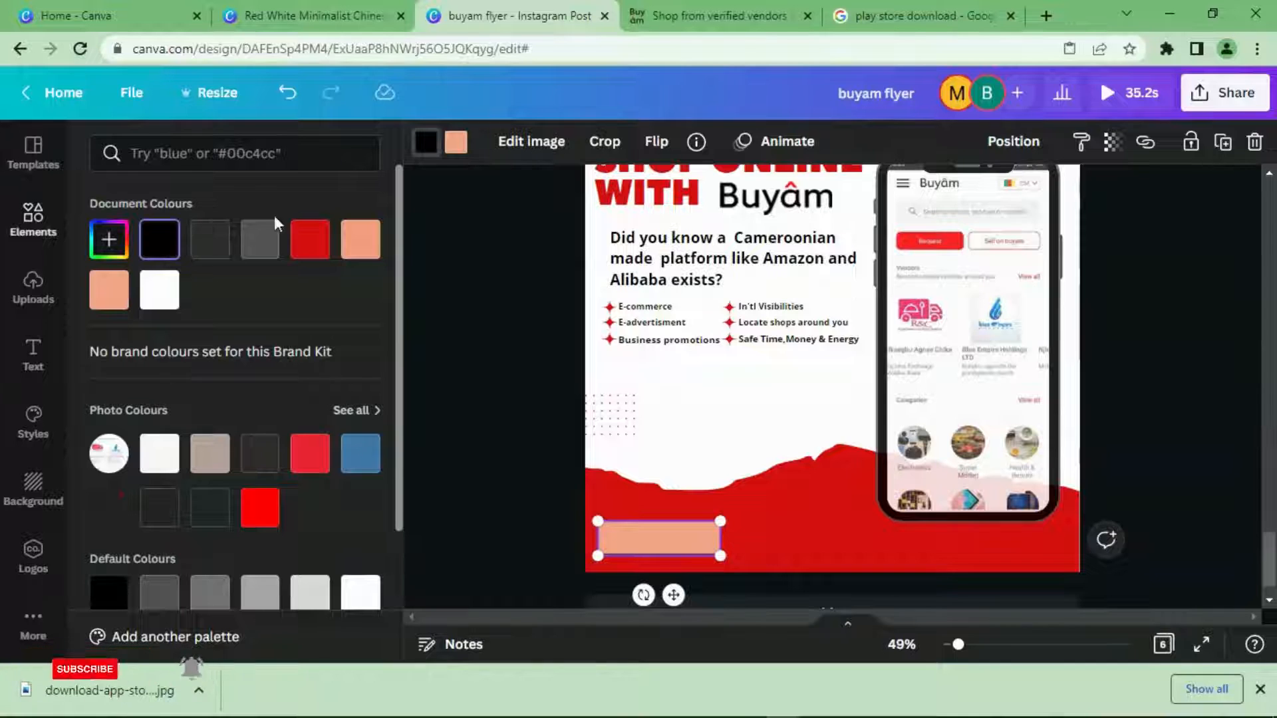
click(226, 236)
click(456, 143)
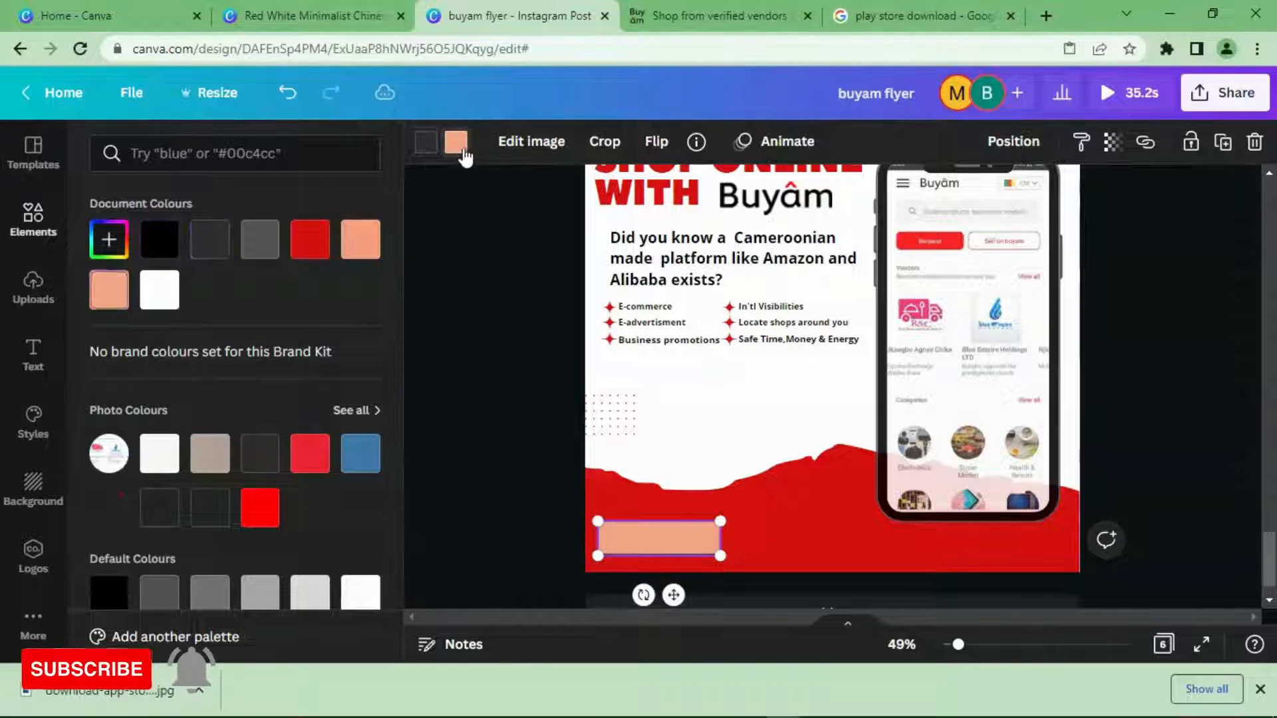
click(159, 238)
click(793, 514)
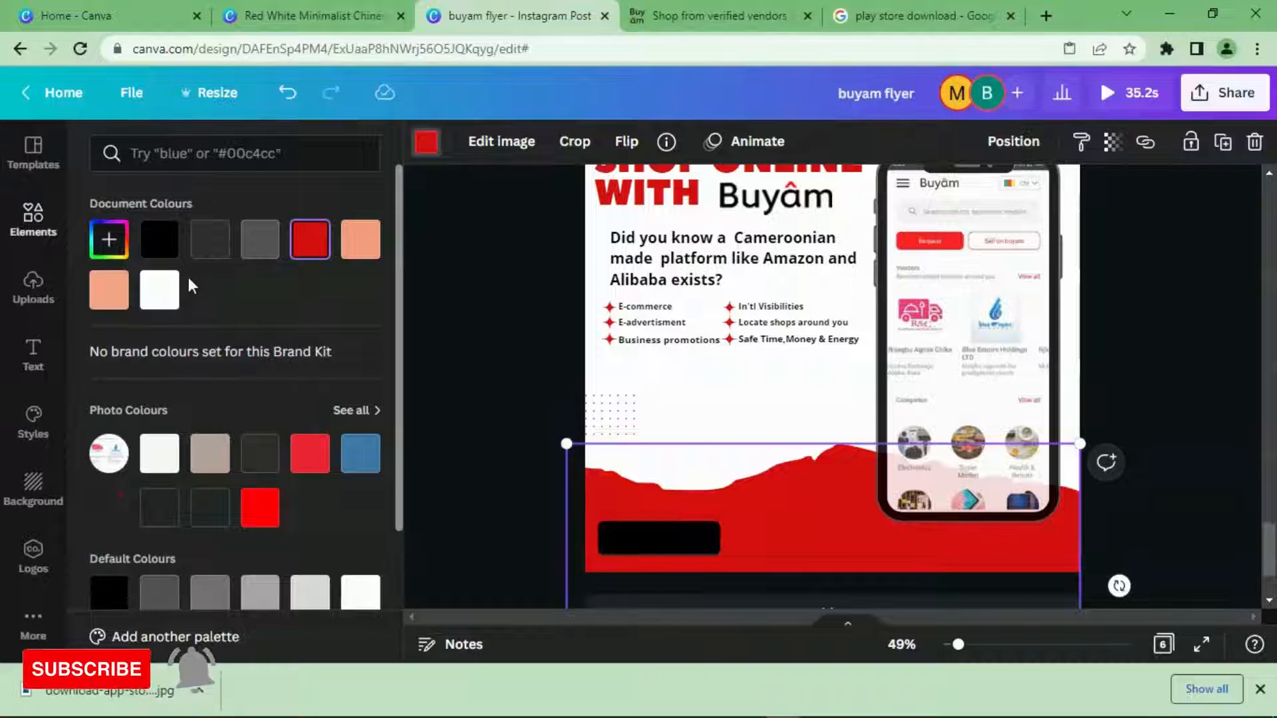
- Add the recently used Google Play logo to the page, shrink it and place it over the black button
click(37, 219)
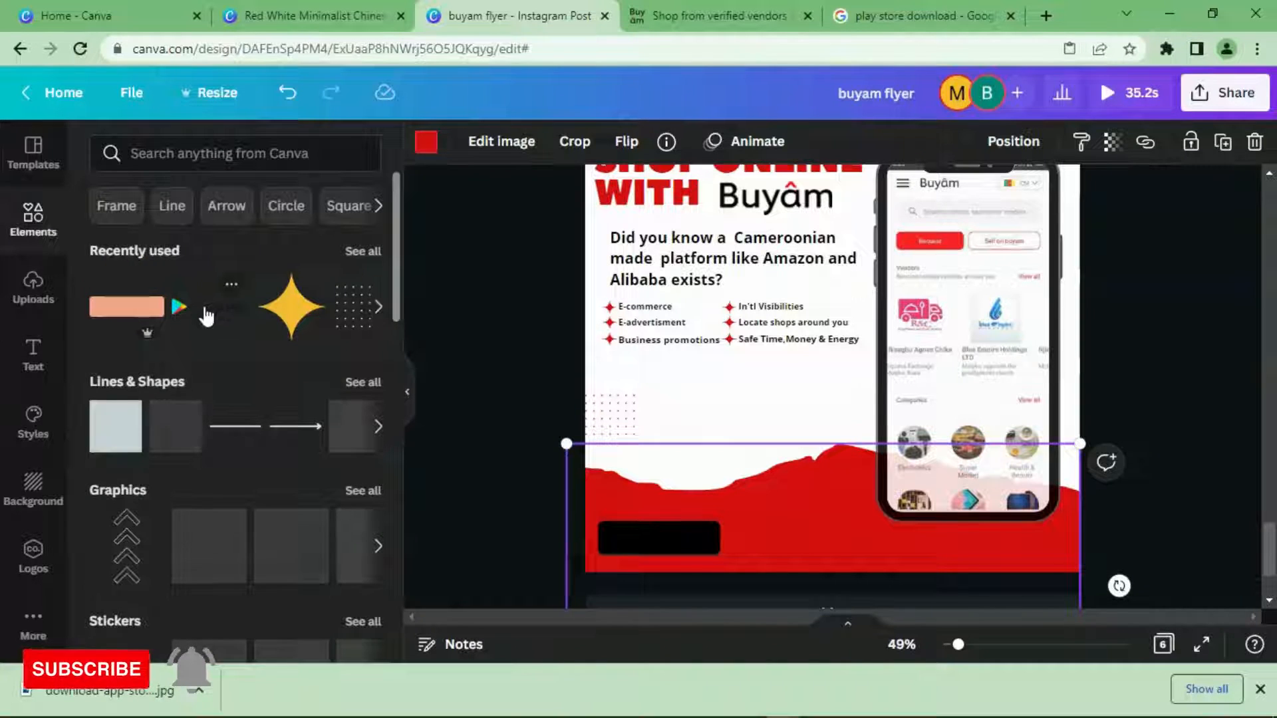
click(180, 305)
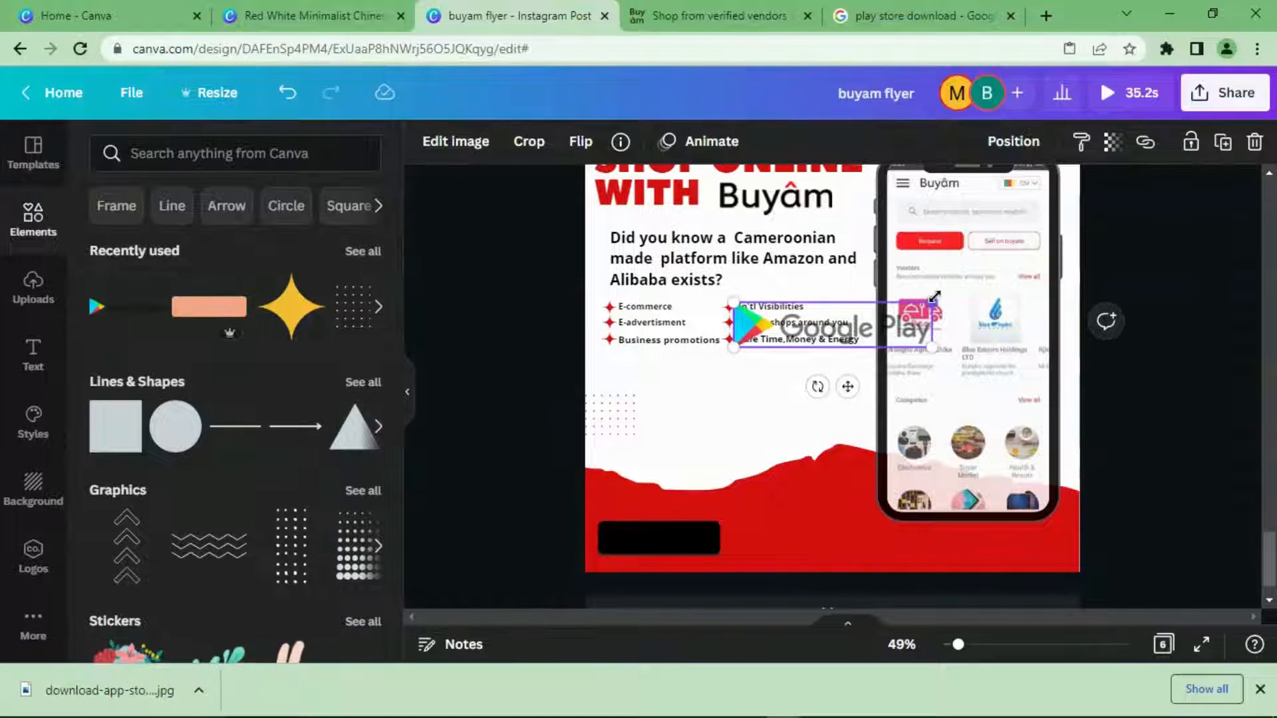
drag(934, 296, 877, 316)
drag(819, 389, 685, 590)
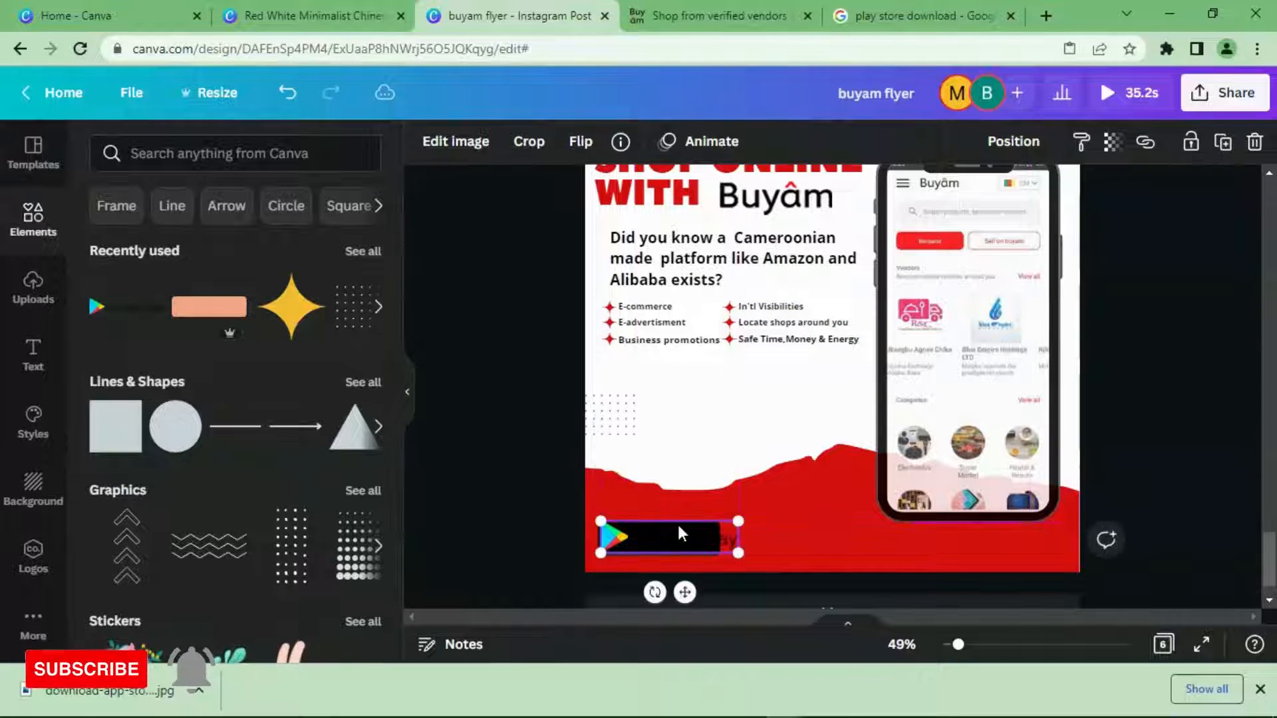
- Move the Google Play logo aside and change the black button's second colour to white
drag(678, 532, 745, 529)
click(635, 540)
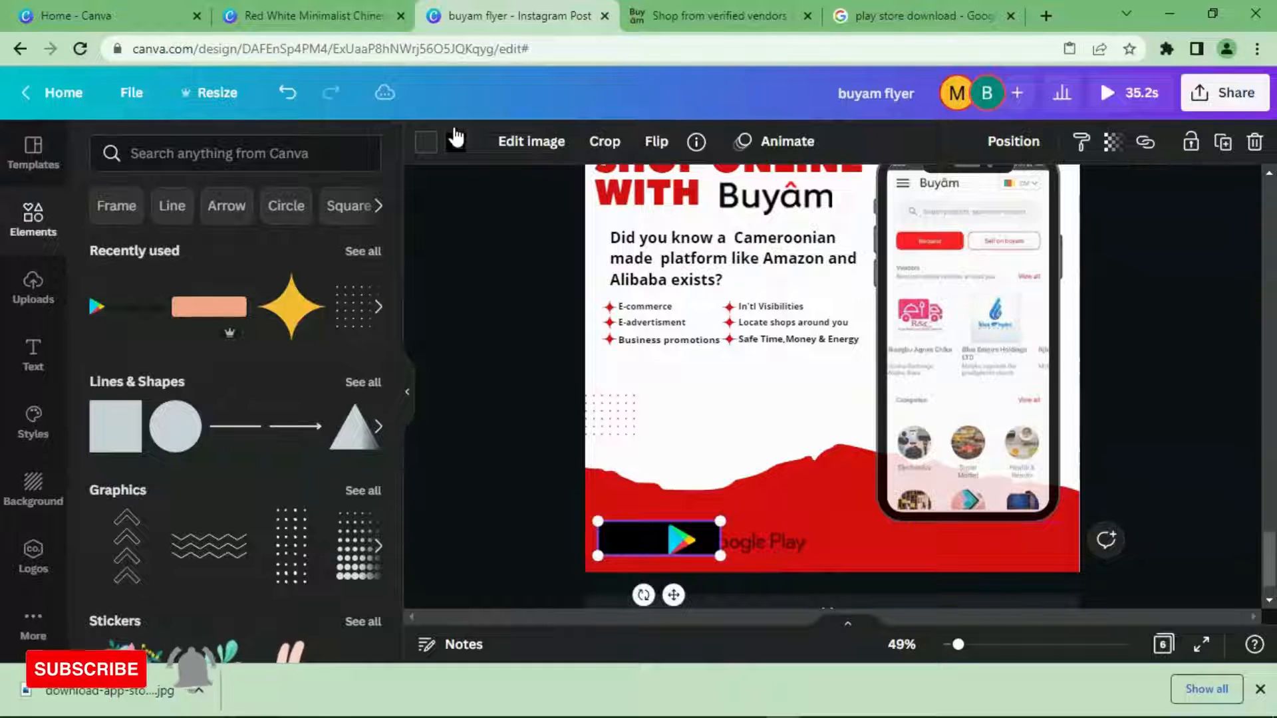
click(456, 141)
click(359, 239)
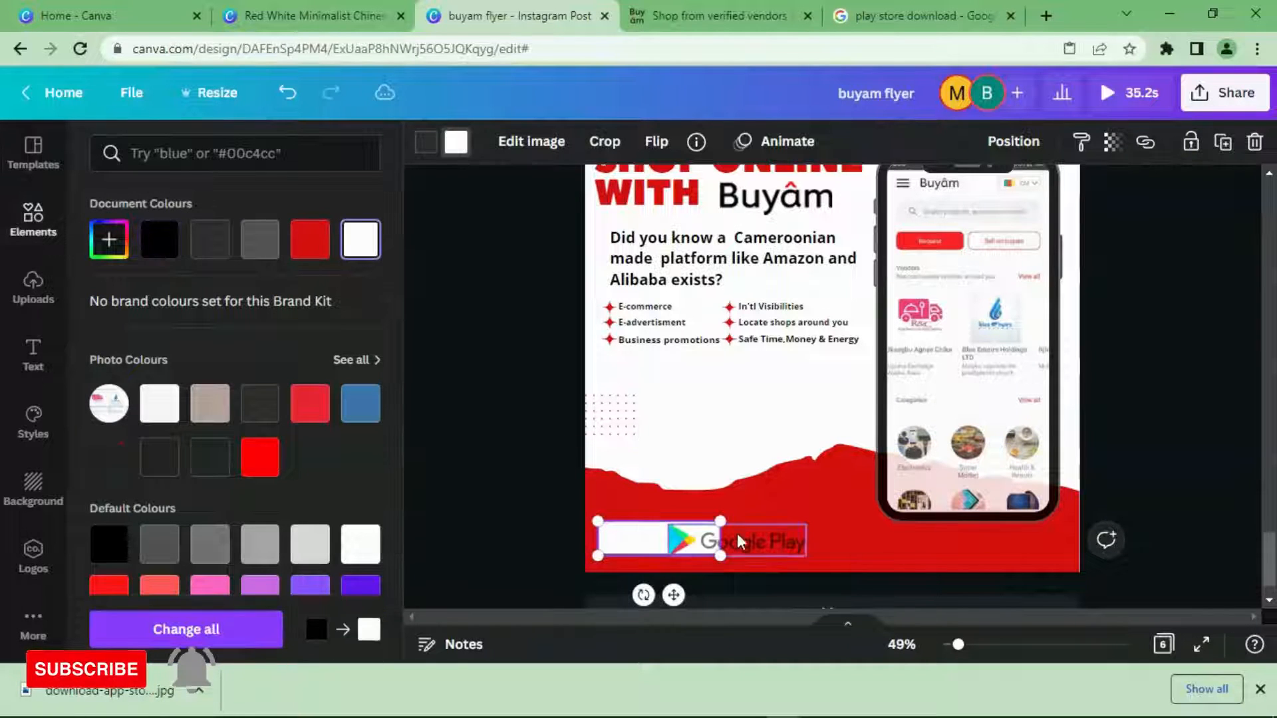
- Move the Google Play logo onto the white button and shrink it to fit inside
drag(738, 540, 677, 540)
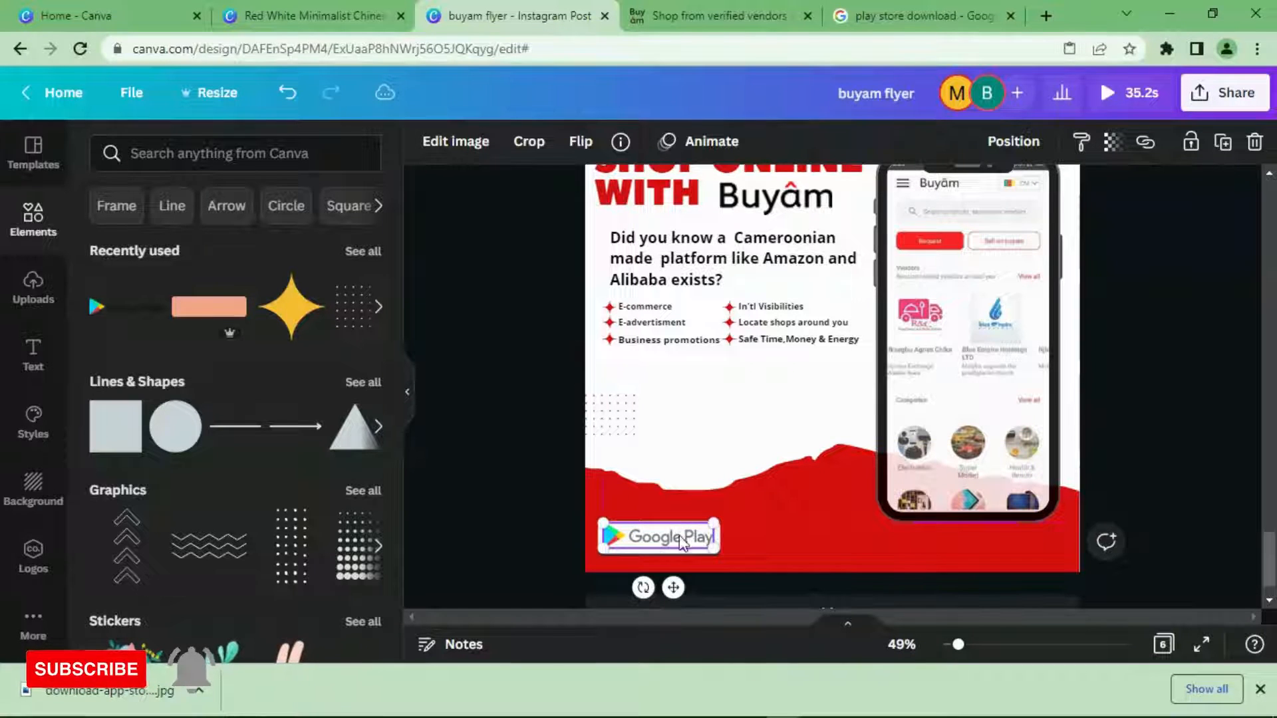
click(732, 560)
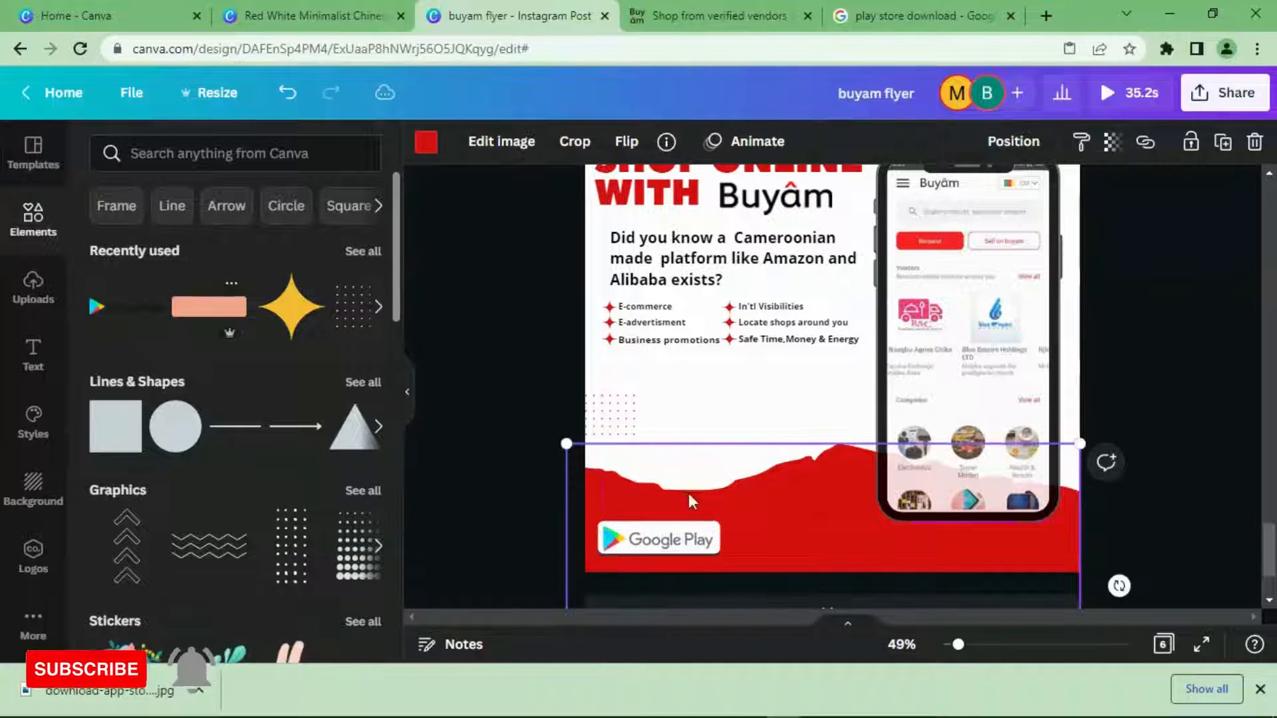
click(691, 535)
click(729, 522)
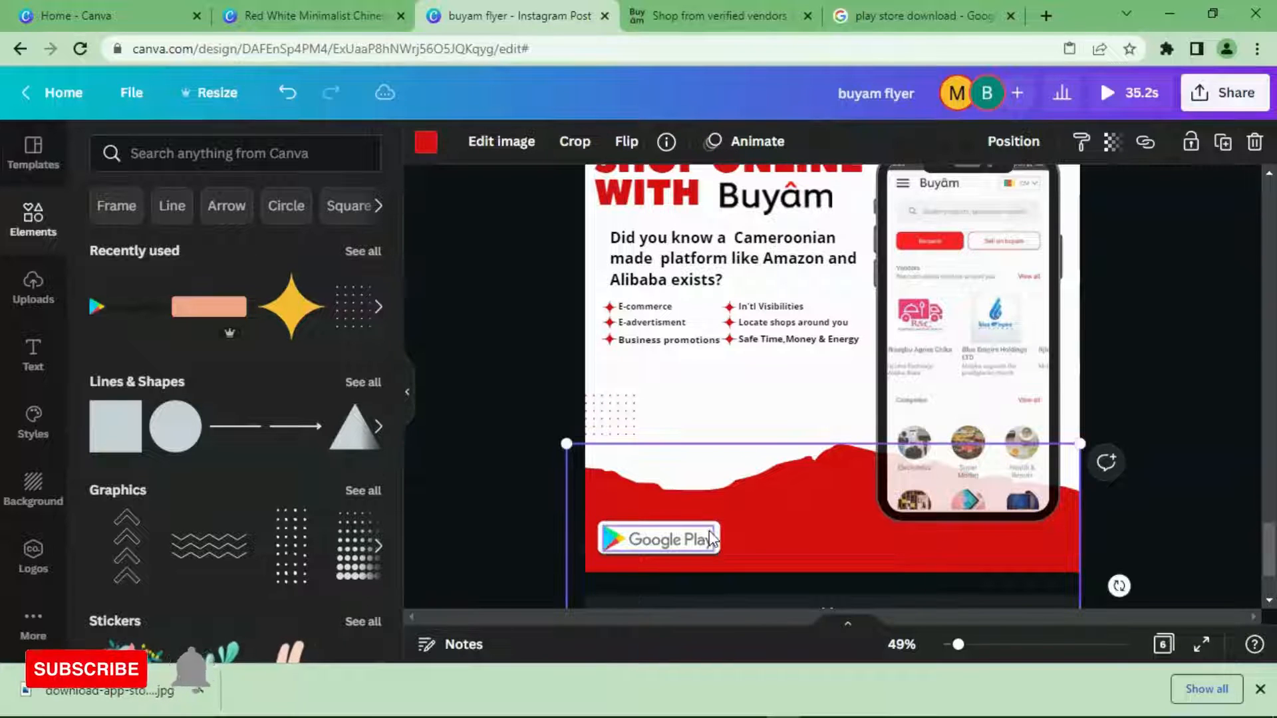
- Duplicate the white button and align the copy just right of the Google Play badge
click(712, 537)
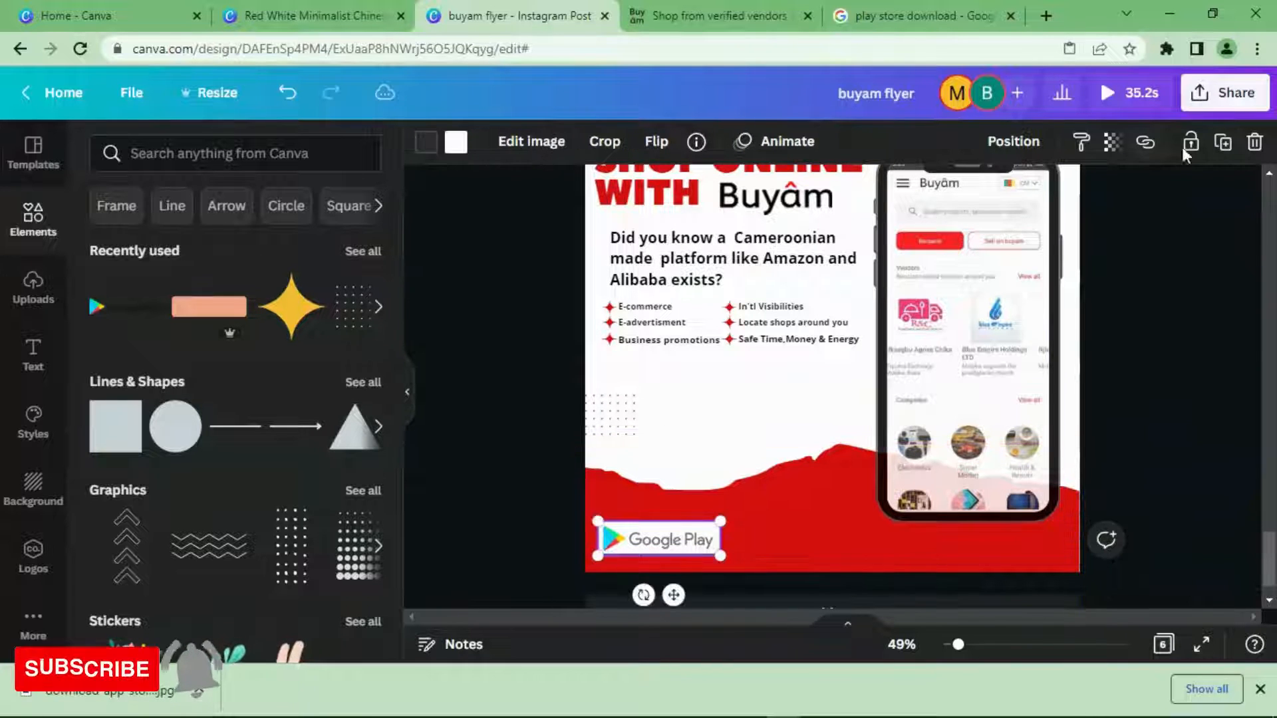
click(1224, 143)
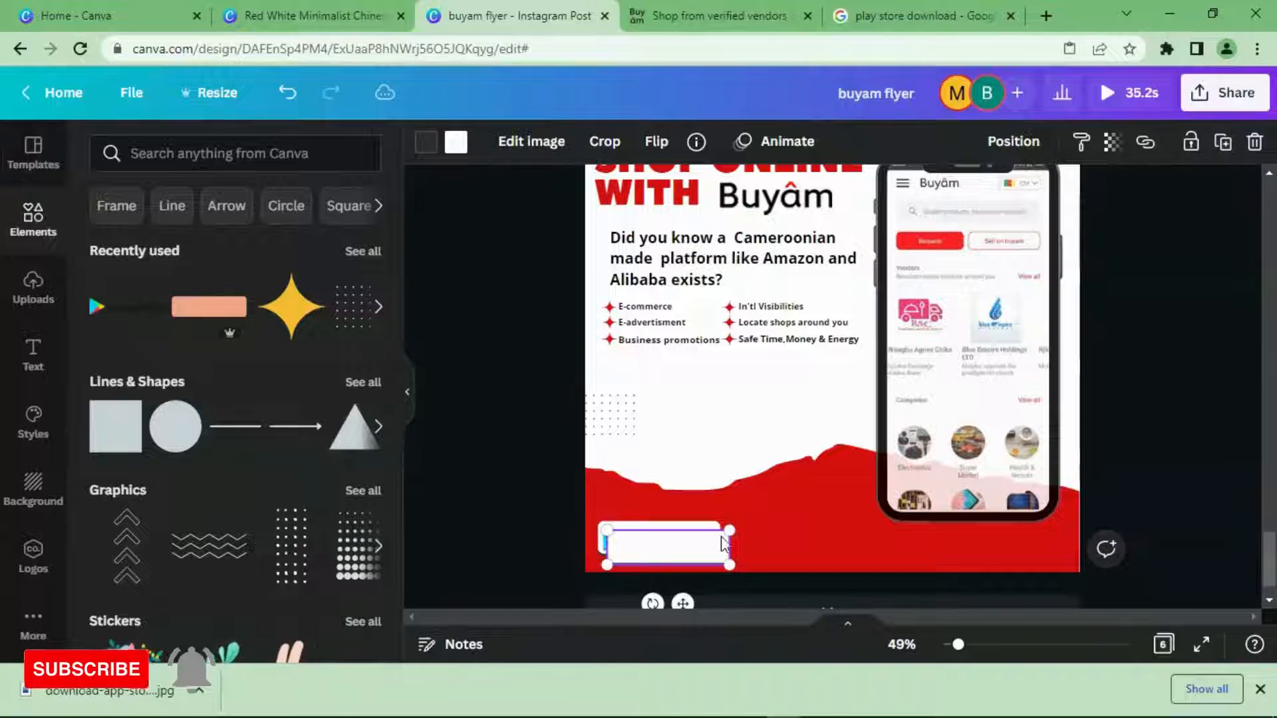
drag(724, 542, 831, 528)
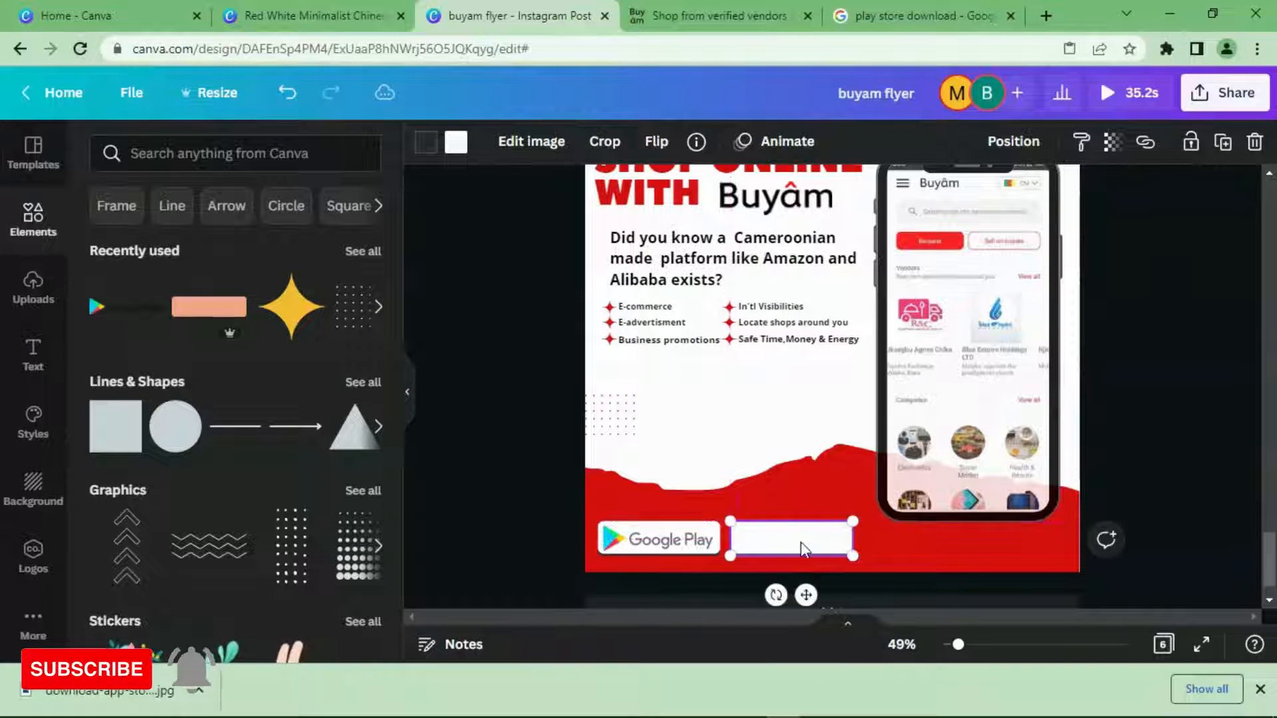
- Search the elements for "download" and narrow the results to "Apple store" graphics
click(170, 150)
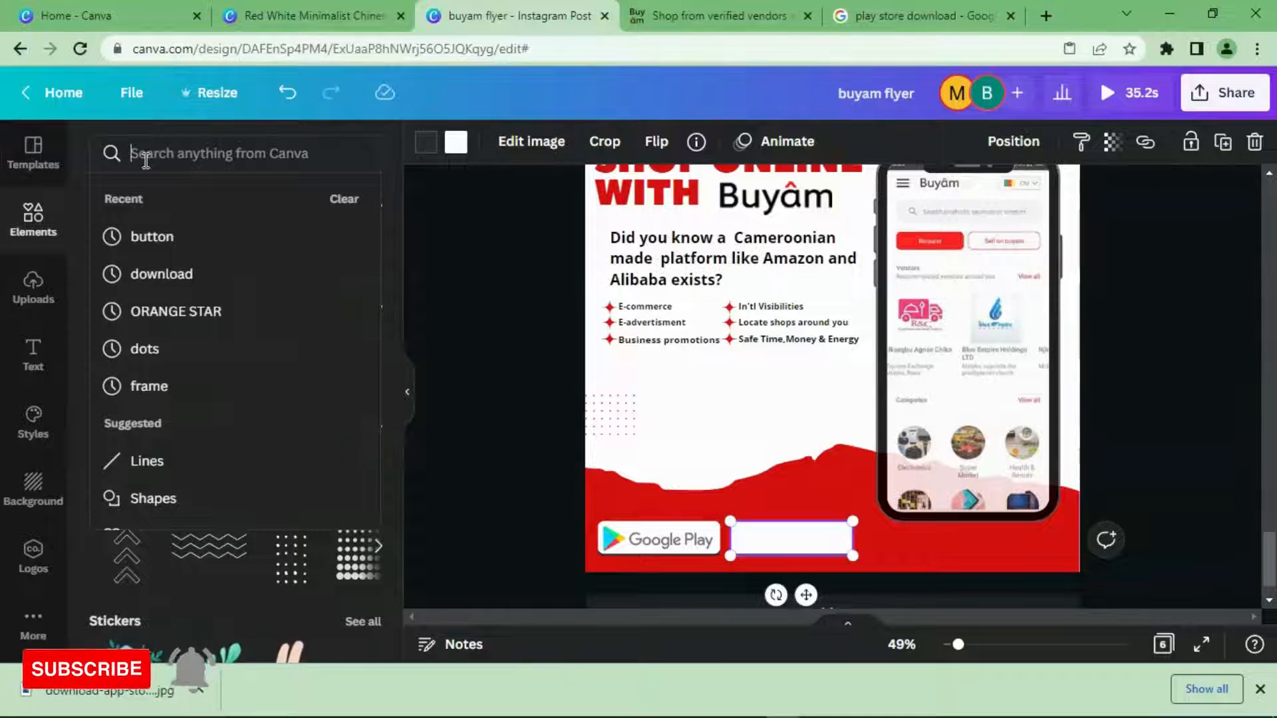
text(do)
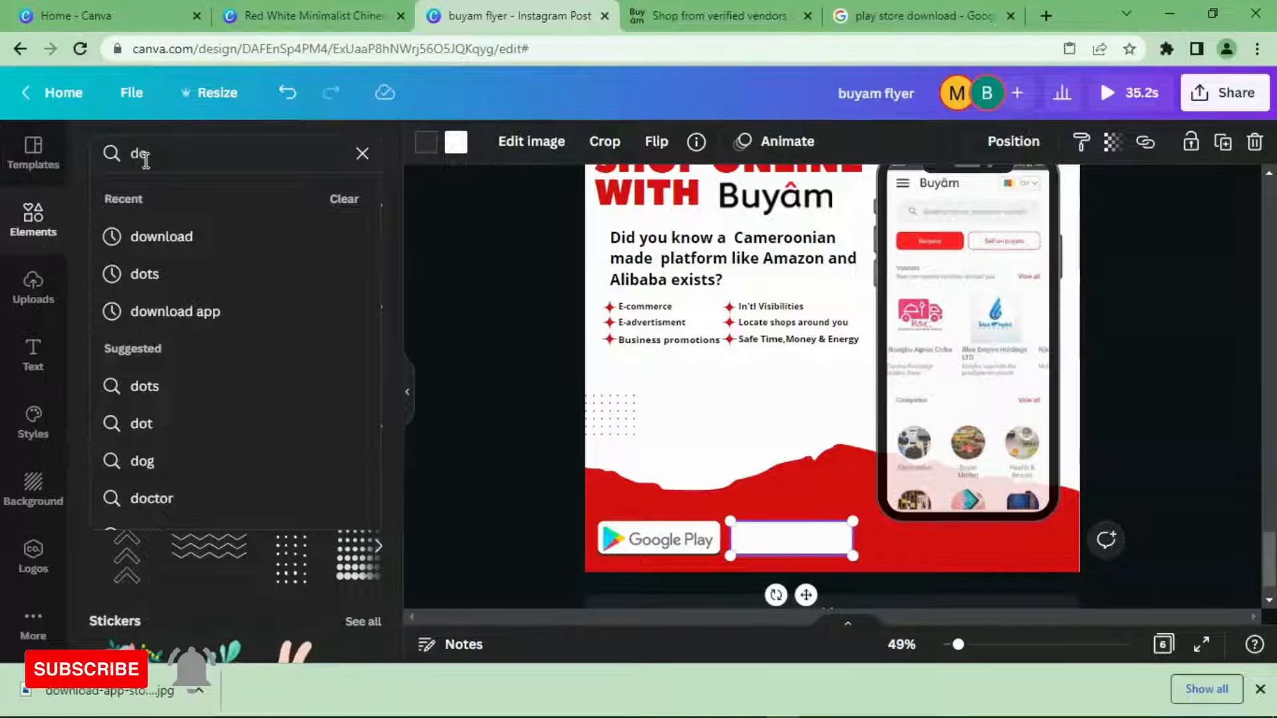
click(216, 239)
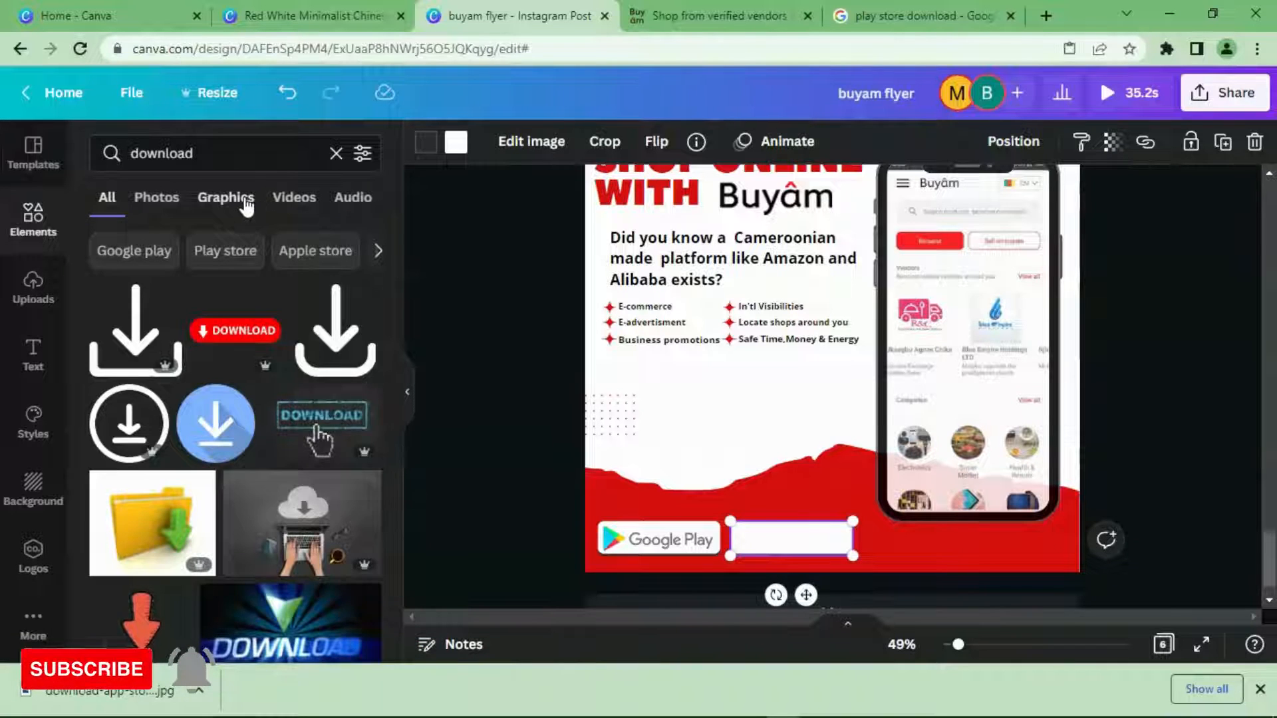
click(246, 200)
click(317, 251)
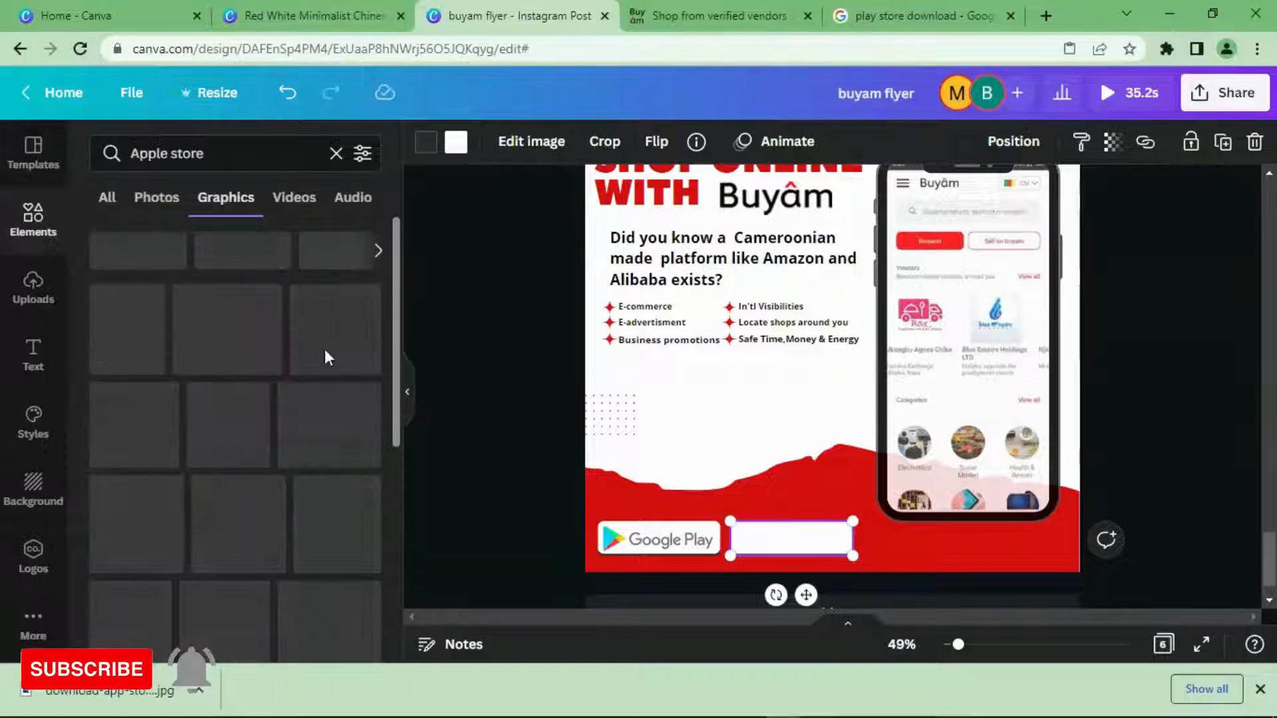
- Add the black App Store logo, shrink it and centre it on the blank white button
click(160, 346)
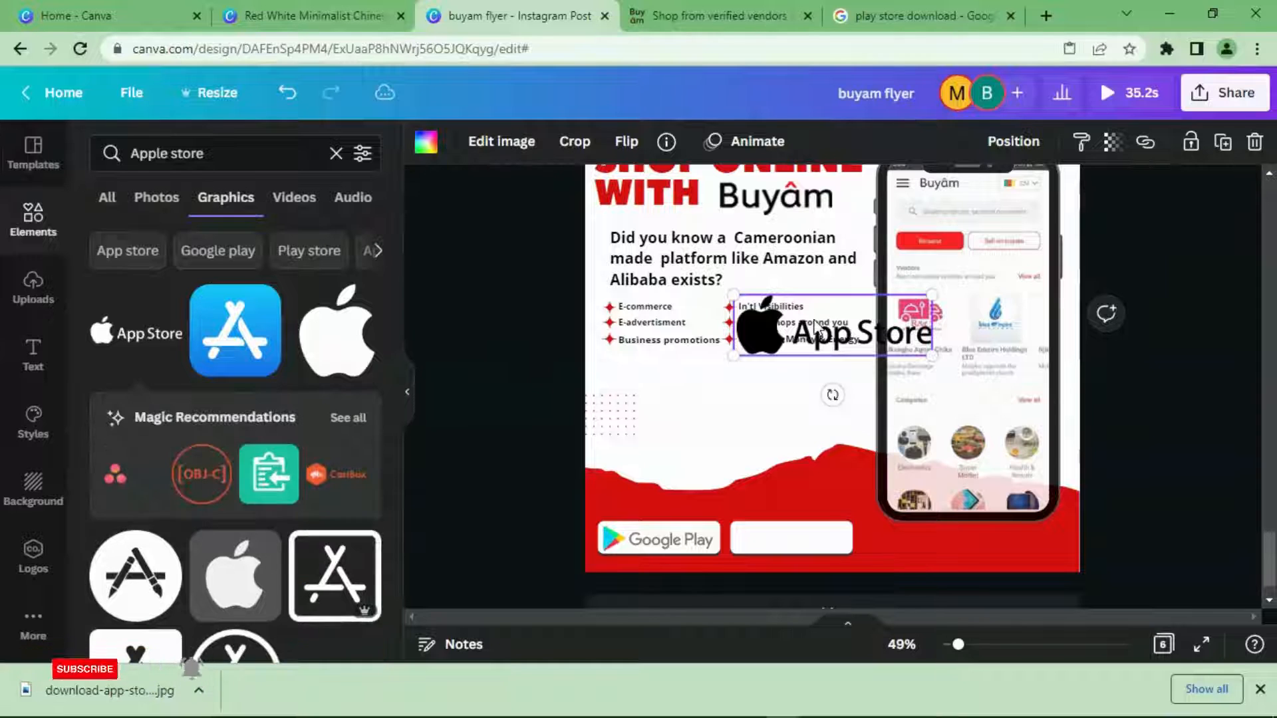
drag(931, 294, 853, 319)
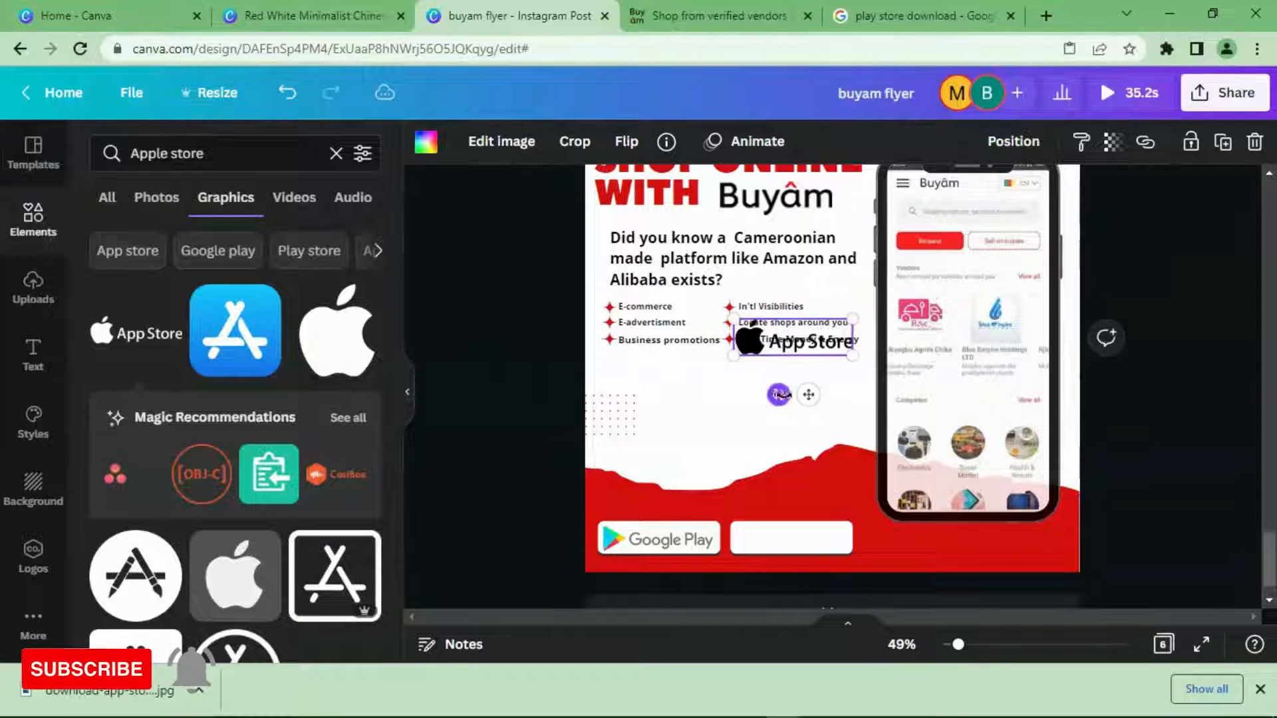
drag(808, 394, 799, 592)
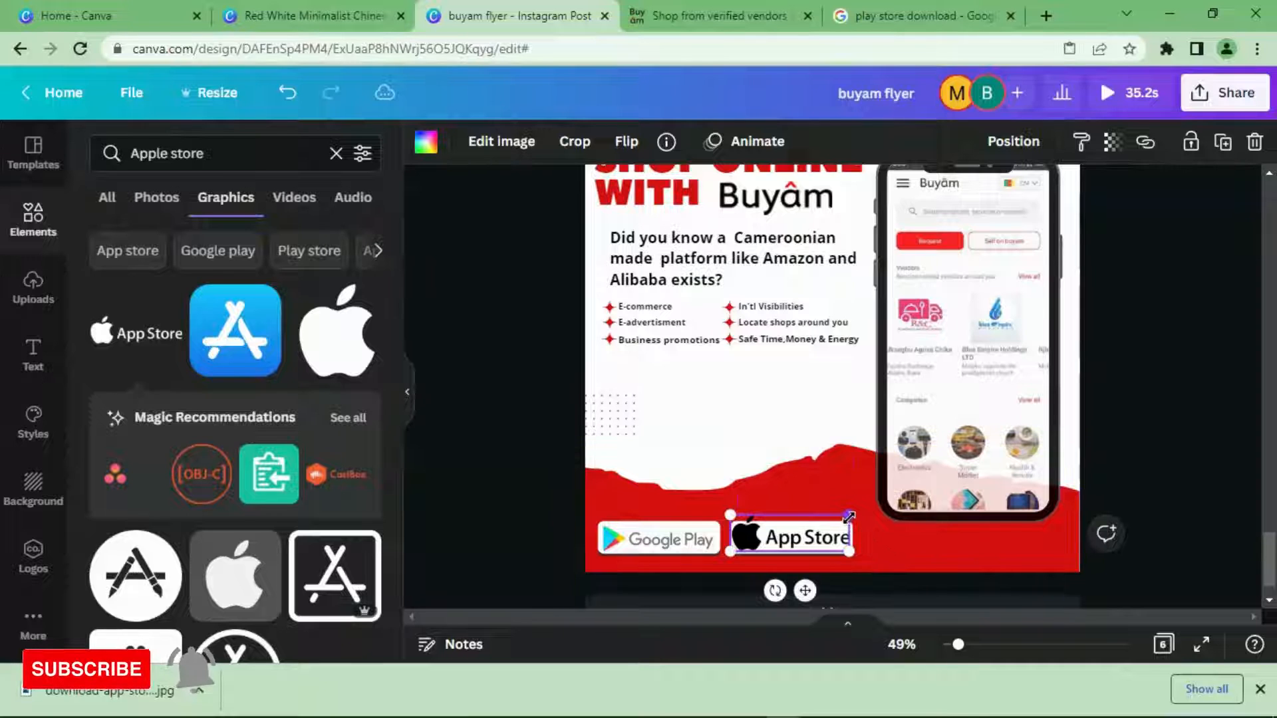
drag(849, 515, 815, 549)
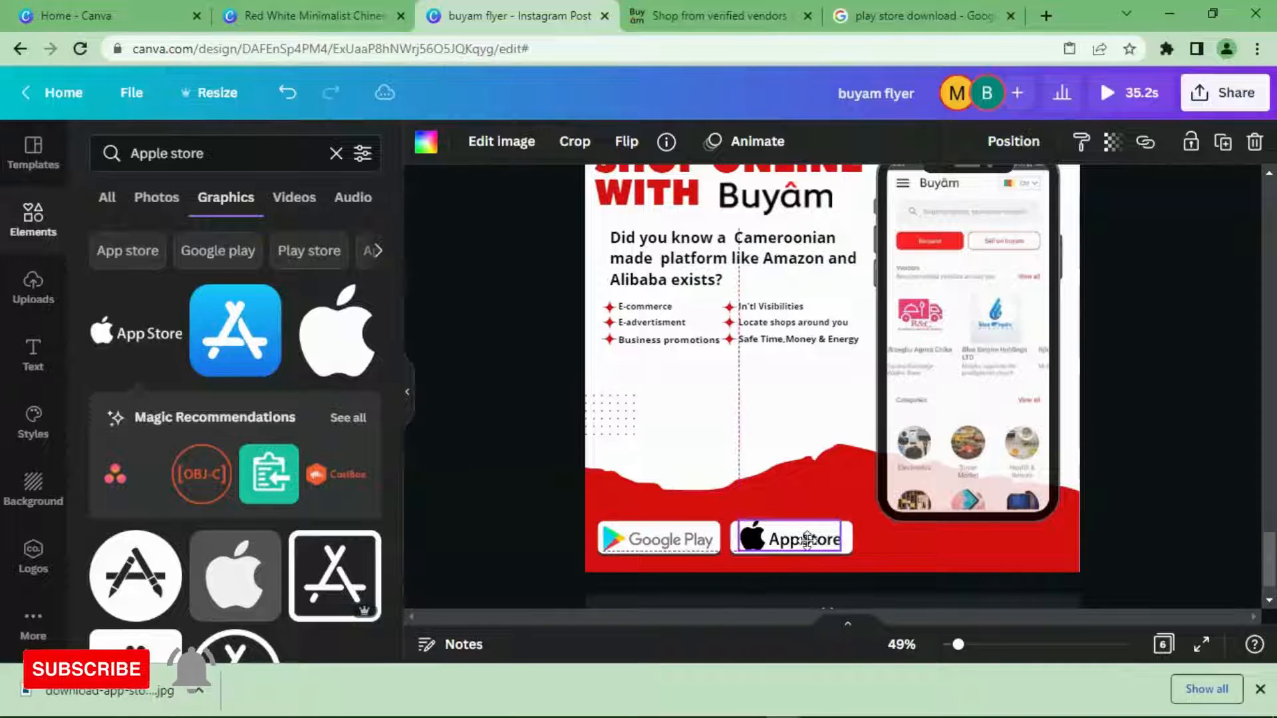
click(911, 565)
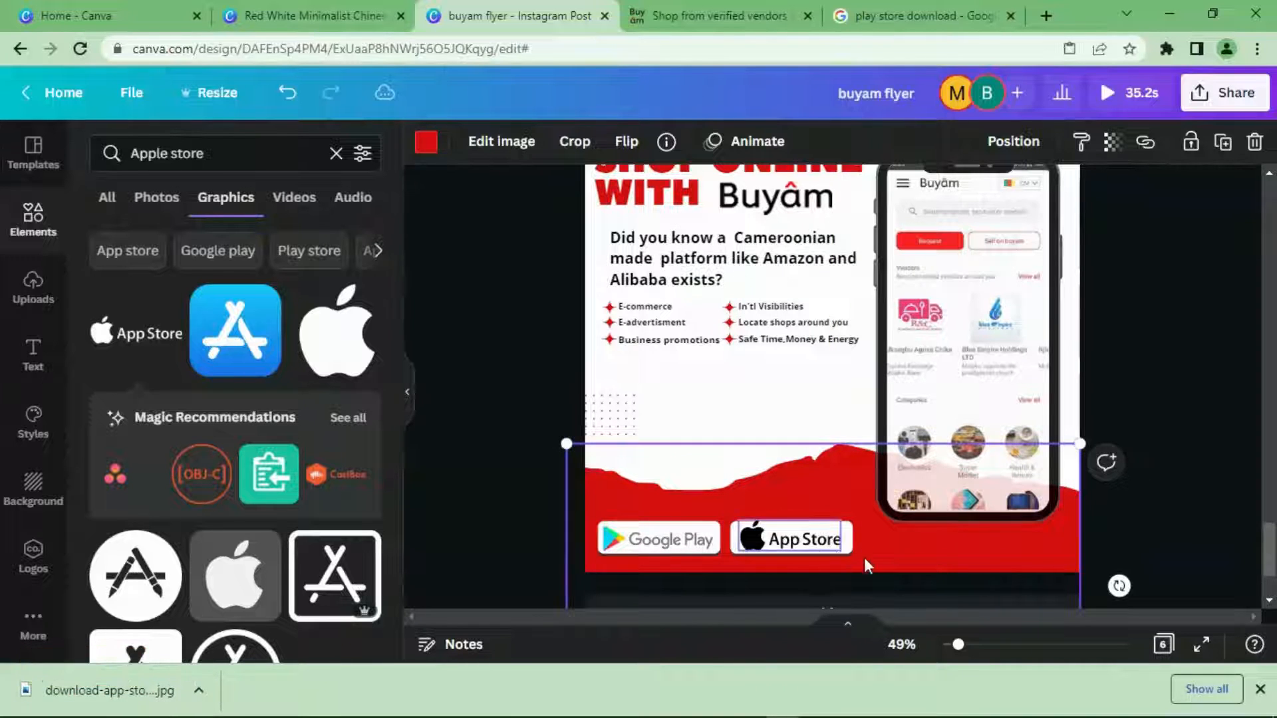
- Undo the accidental move of the red wavy shape and lock that shape in place
drag(844, 536, 695, 548)
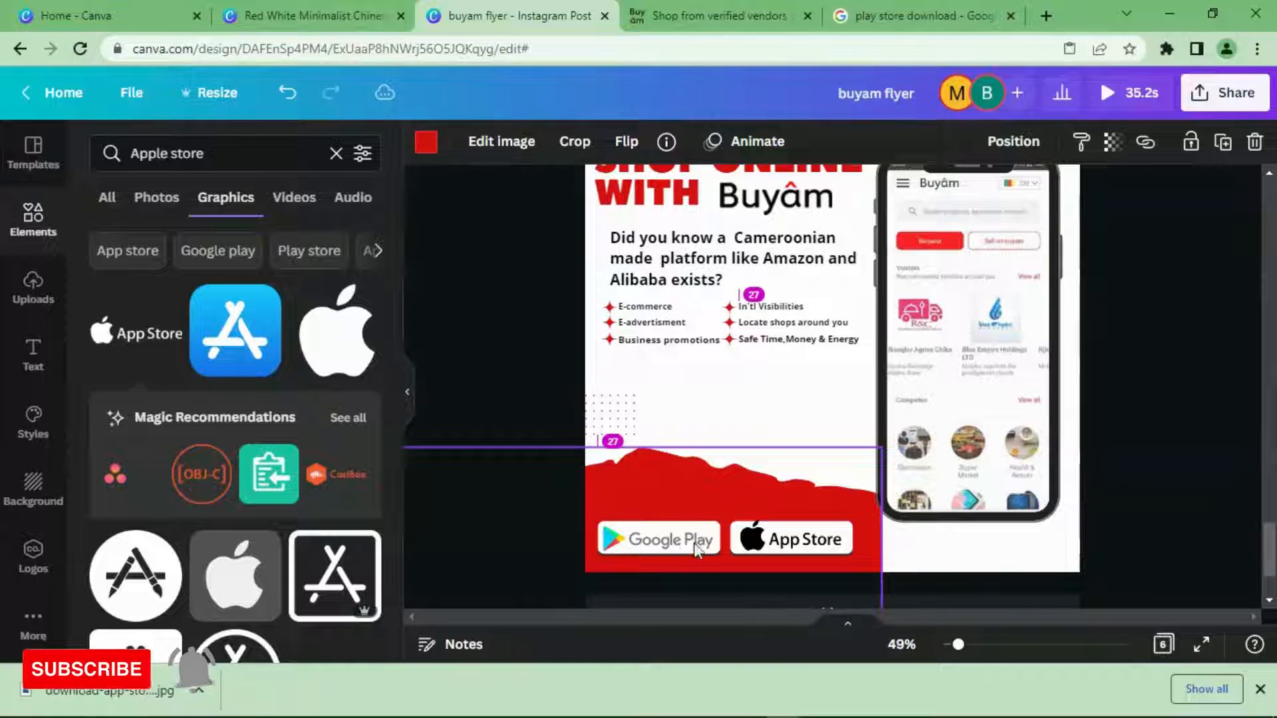
click(287, 92)
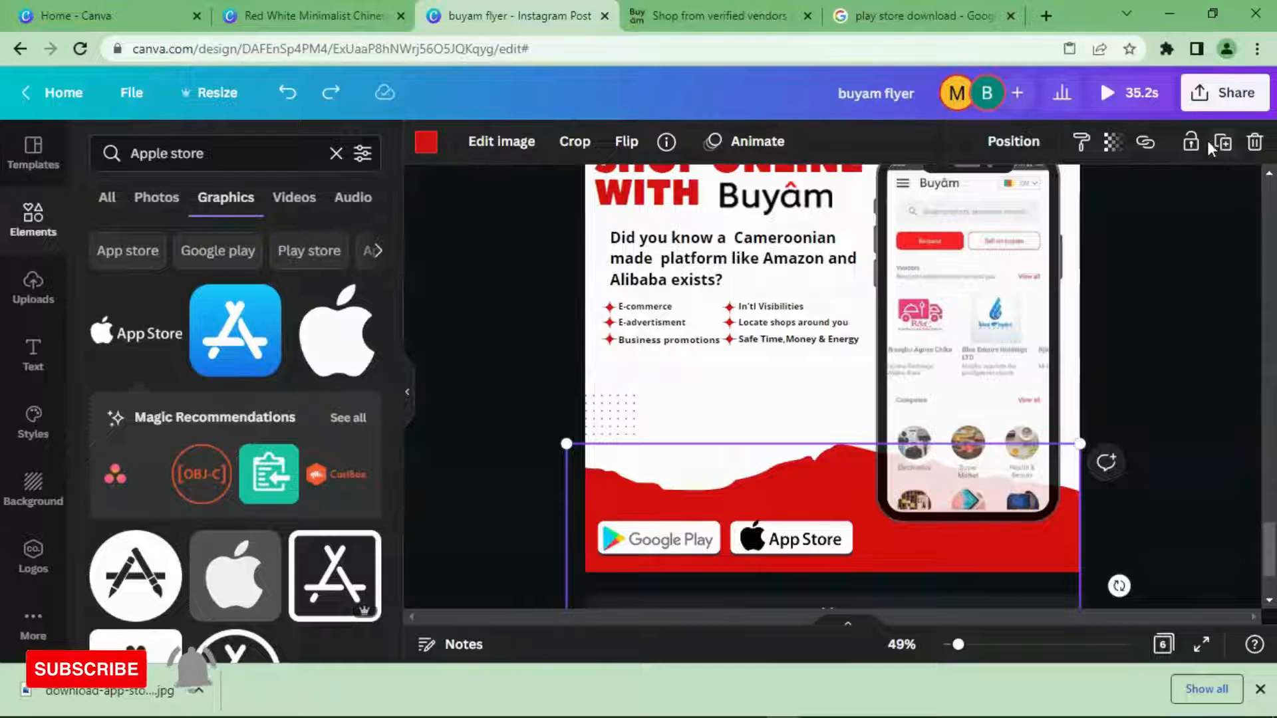
click(1180, 143)
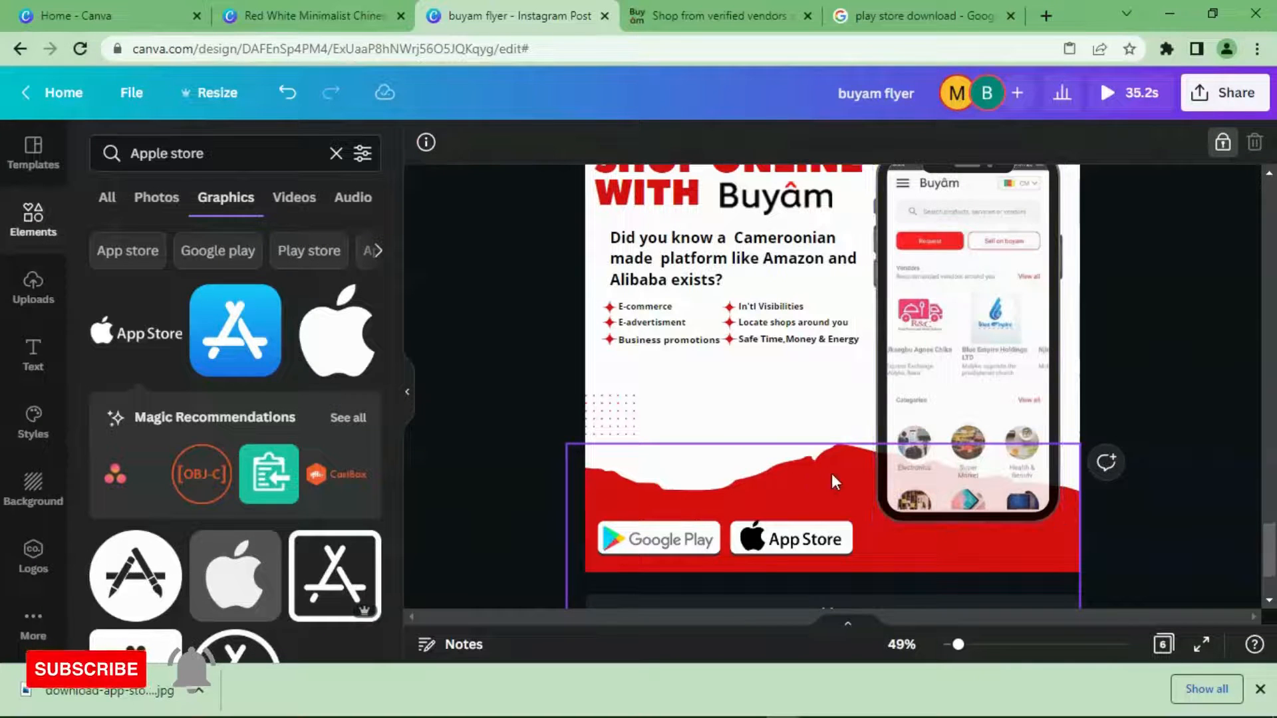
click(1062, 542)
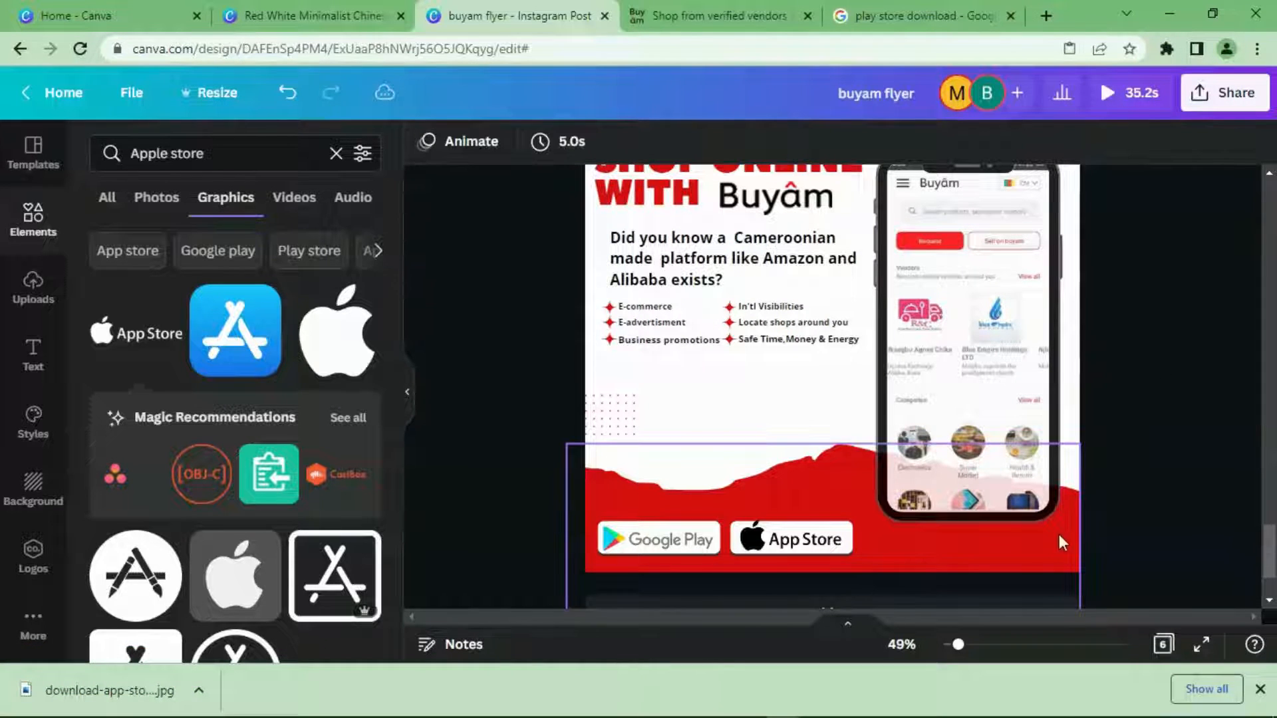
- Undo the accidental copy of the red wavy shape and lock the original shape in place
click(827, 492)
click(1221, 140)
click(1220, 142)
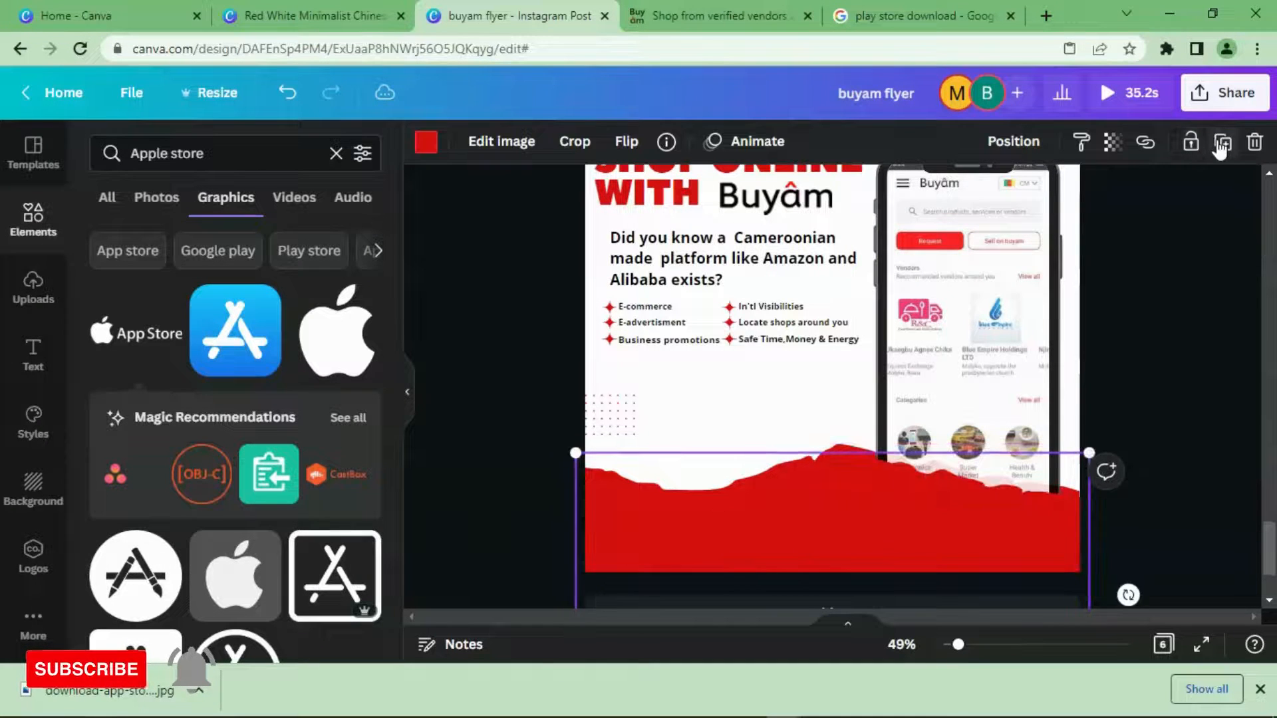
click(304, 96)
click(1080, 528)
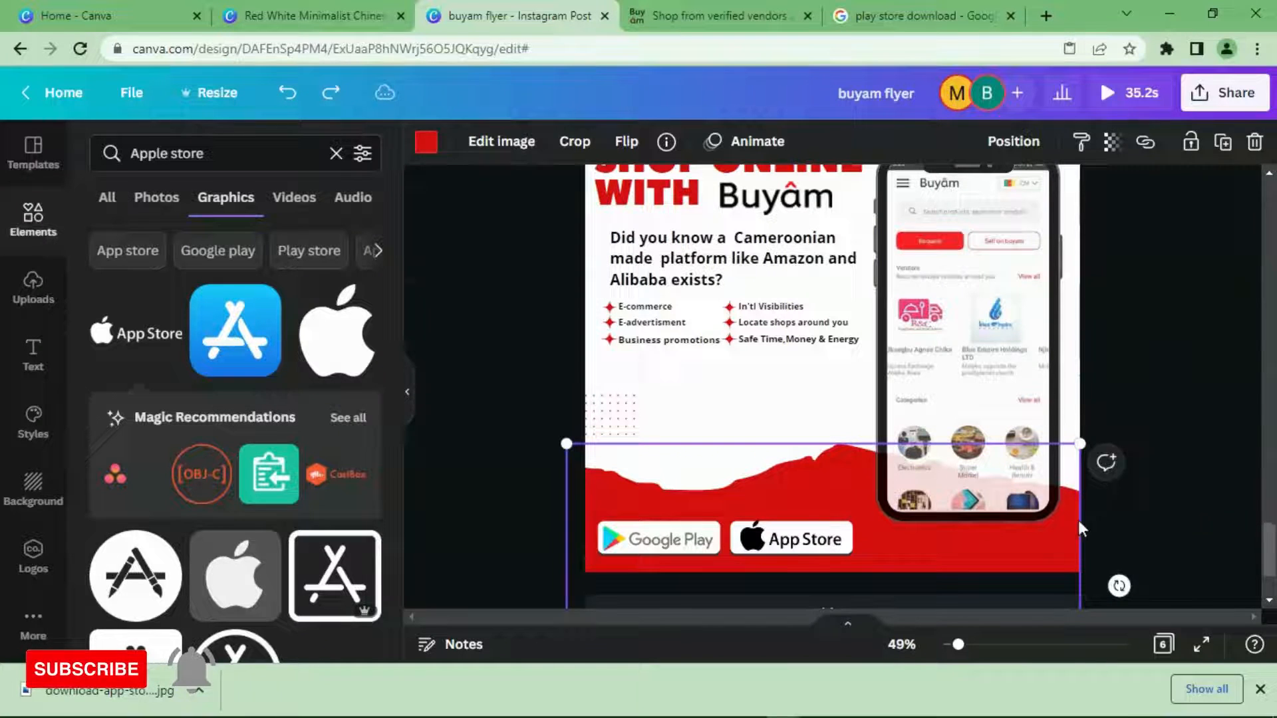
click(1186, 155)
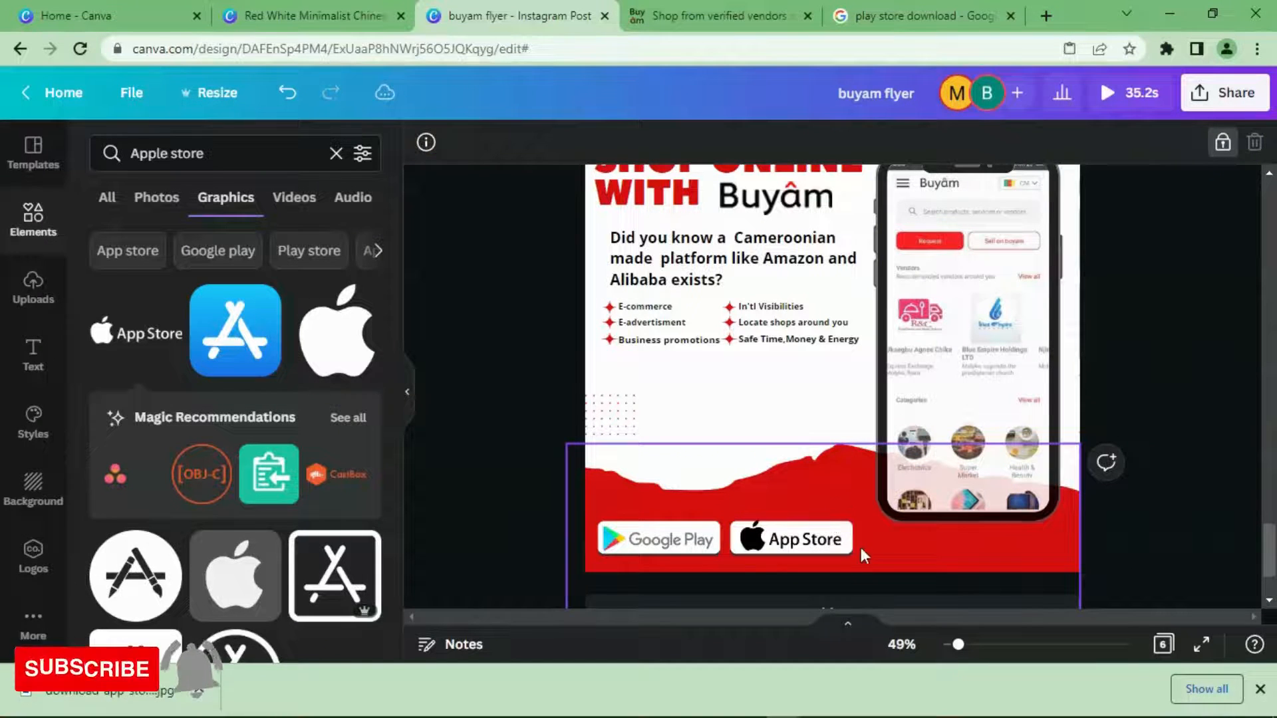
- Delete both white download badges and place the uploaded image with the black Google Play and App Store badges on the red area
drag(868, 557, 631, 554)
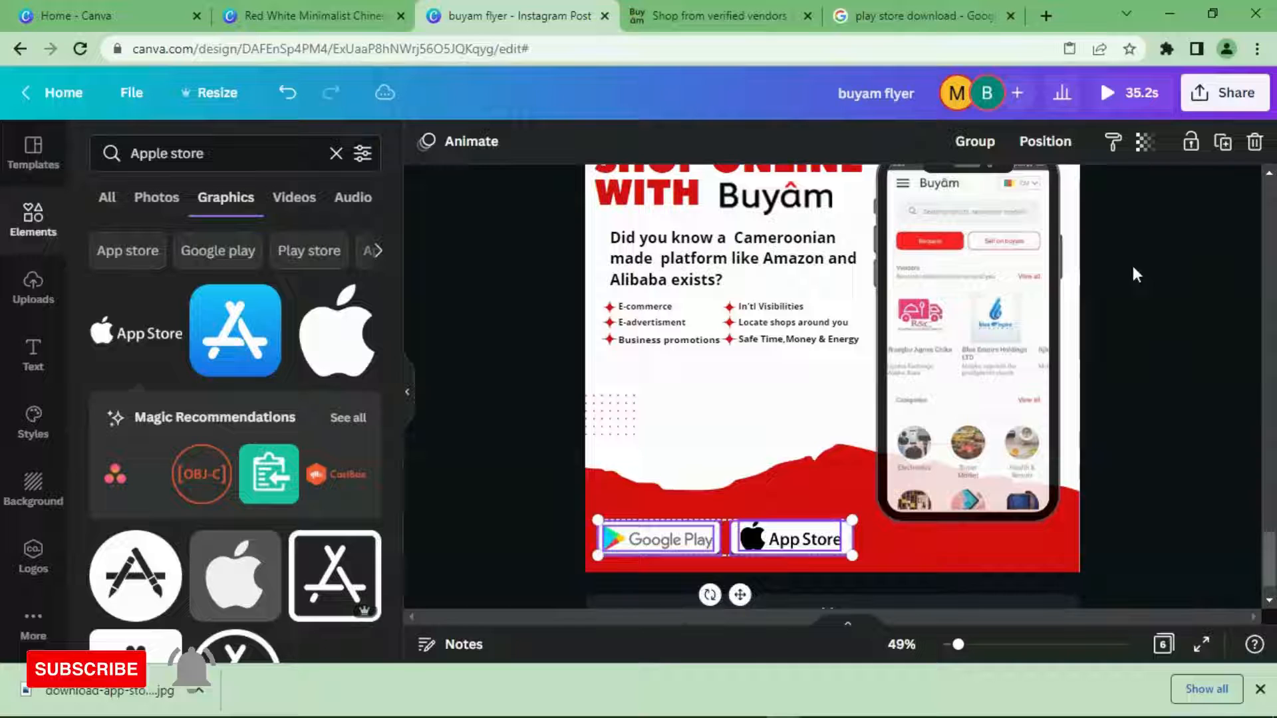
click(1254, 151)
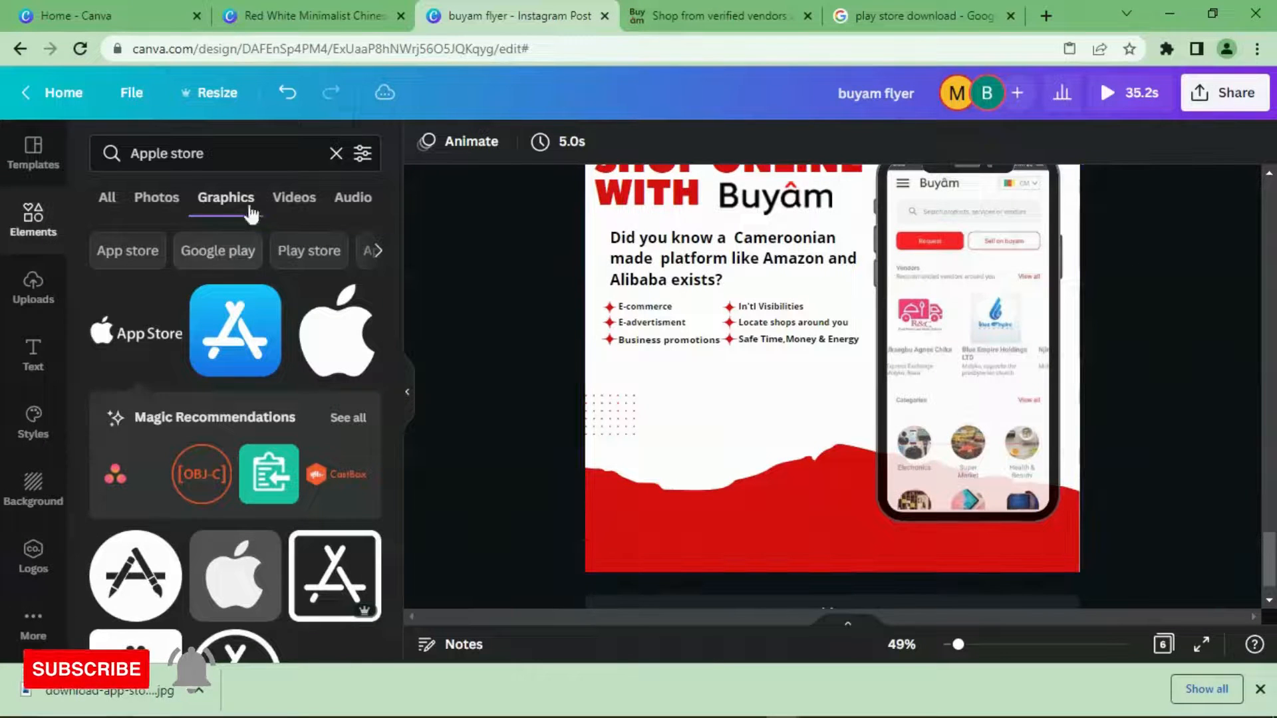
click(34, 287)
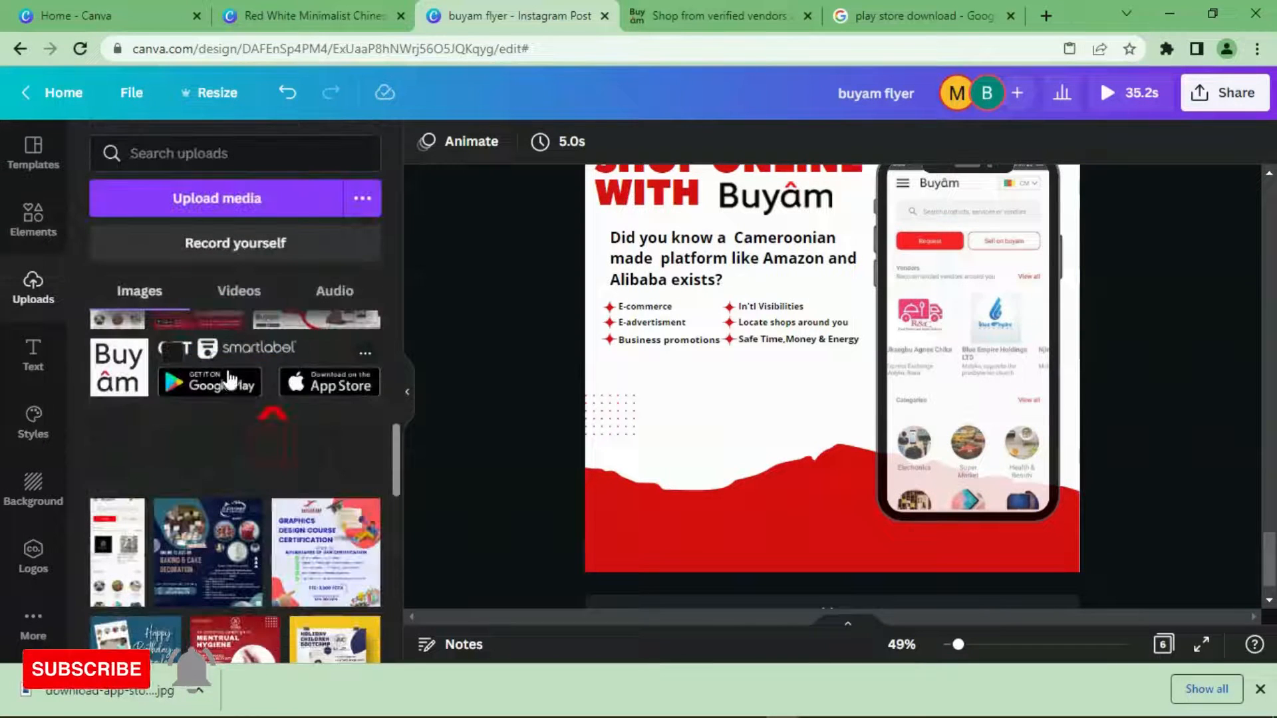
click(265, 384)
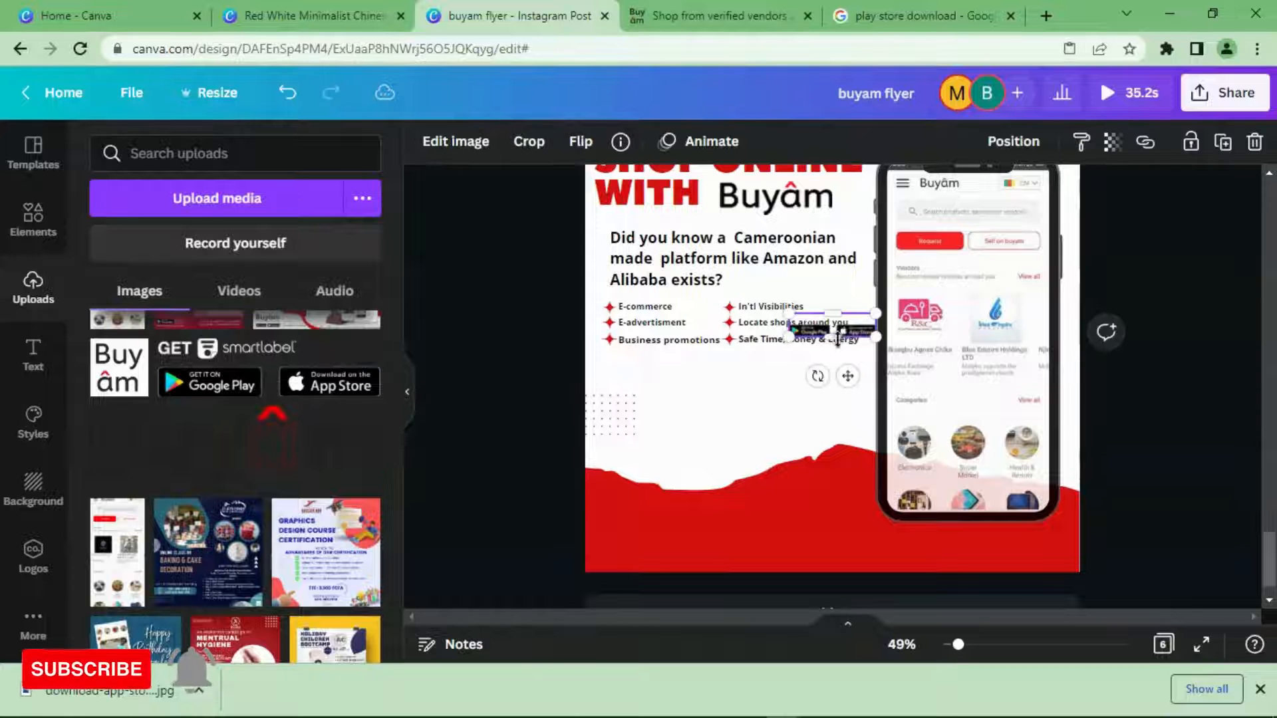
drag(847, 379, 668, 584)
drag(648, 521, 651, 524)
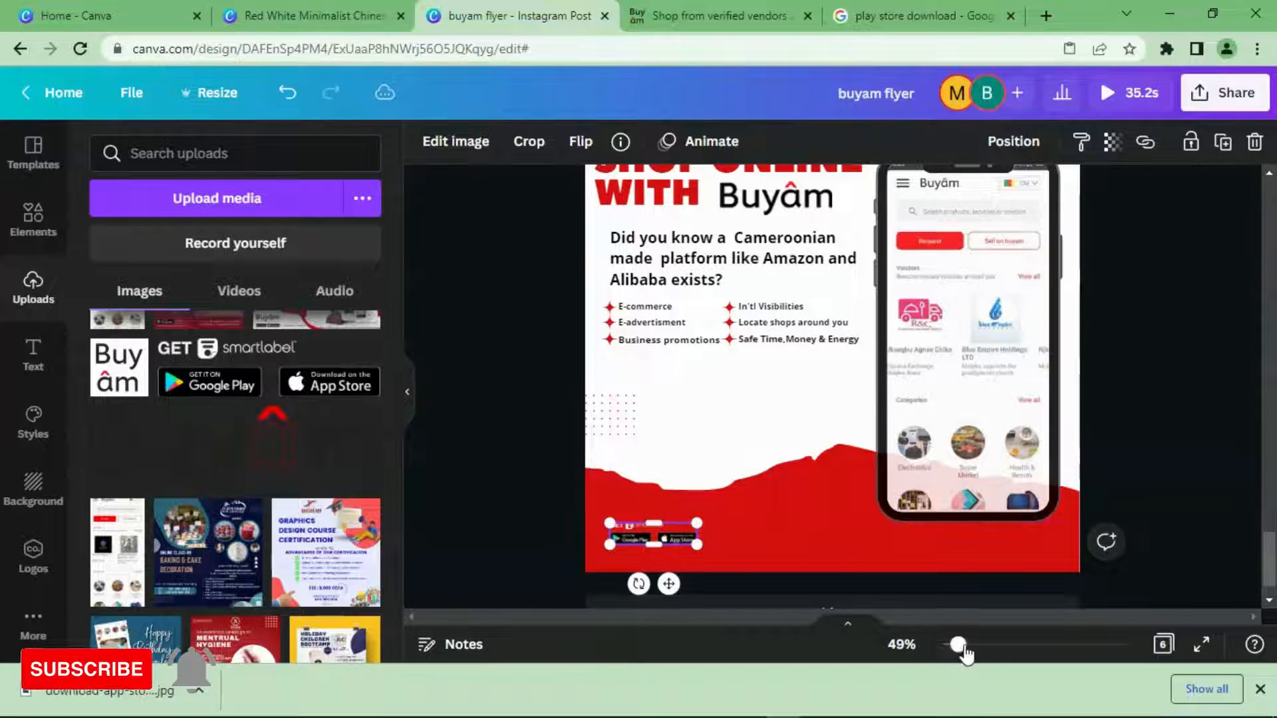
- Crop the "GET smartlabel" heading off the badge image, enlarge the image and move it slightly toward the page's lower-left corner
drag(957, 644, 1009, 644)
drag(671, 617, 449, 613)
scroll(575, 458, down, 4)
scroll(728, 454, down, 5)
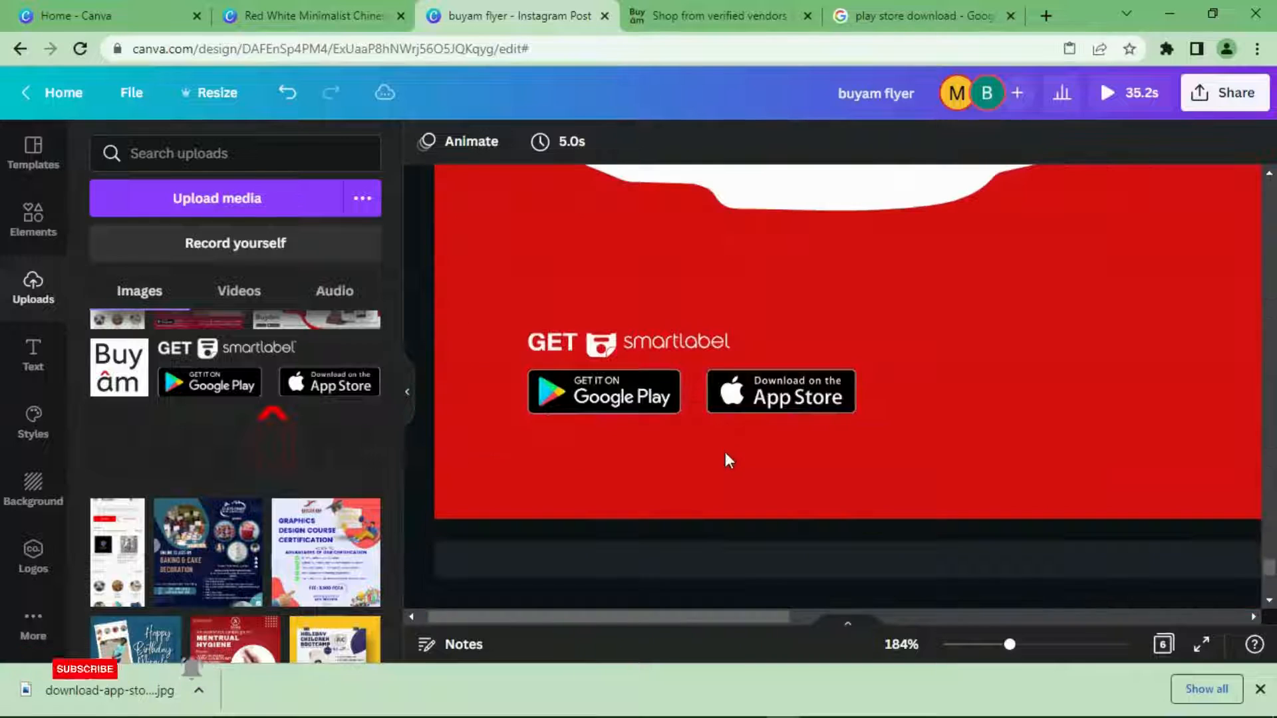
click(654, 352)
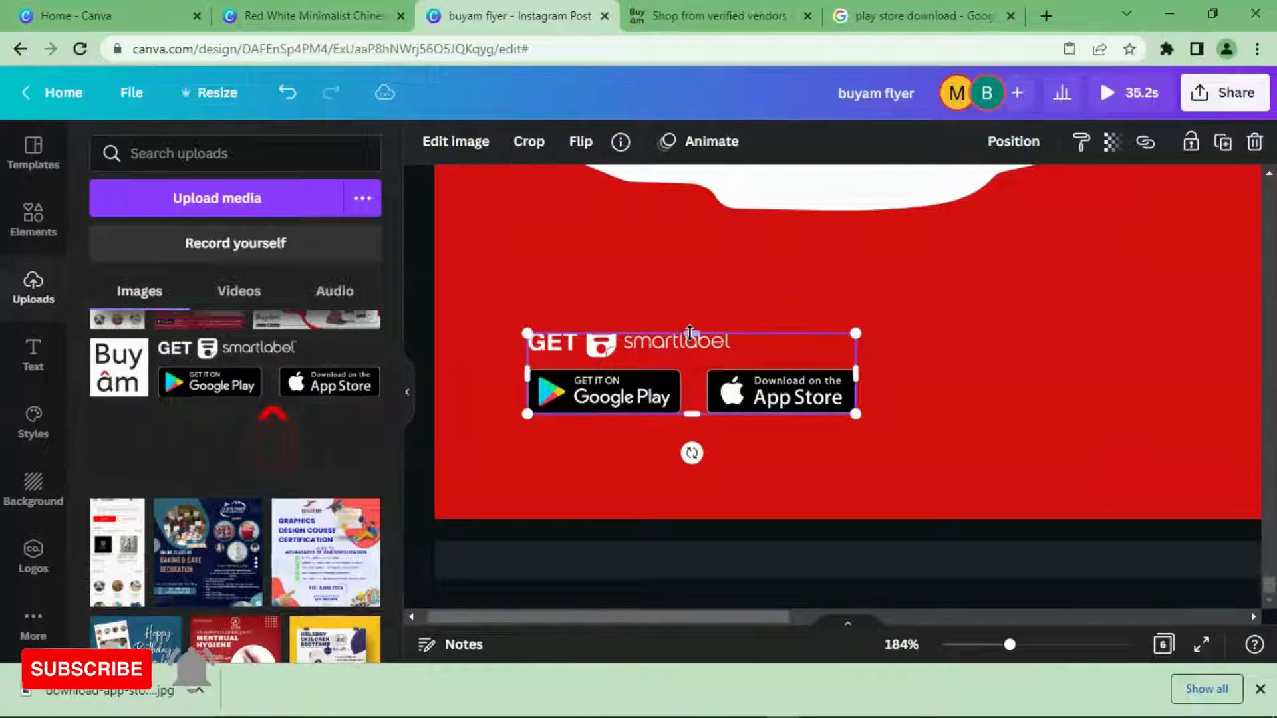
drag(691, 332, 692, 364)
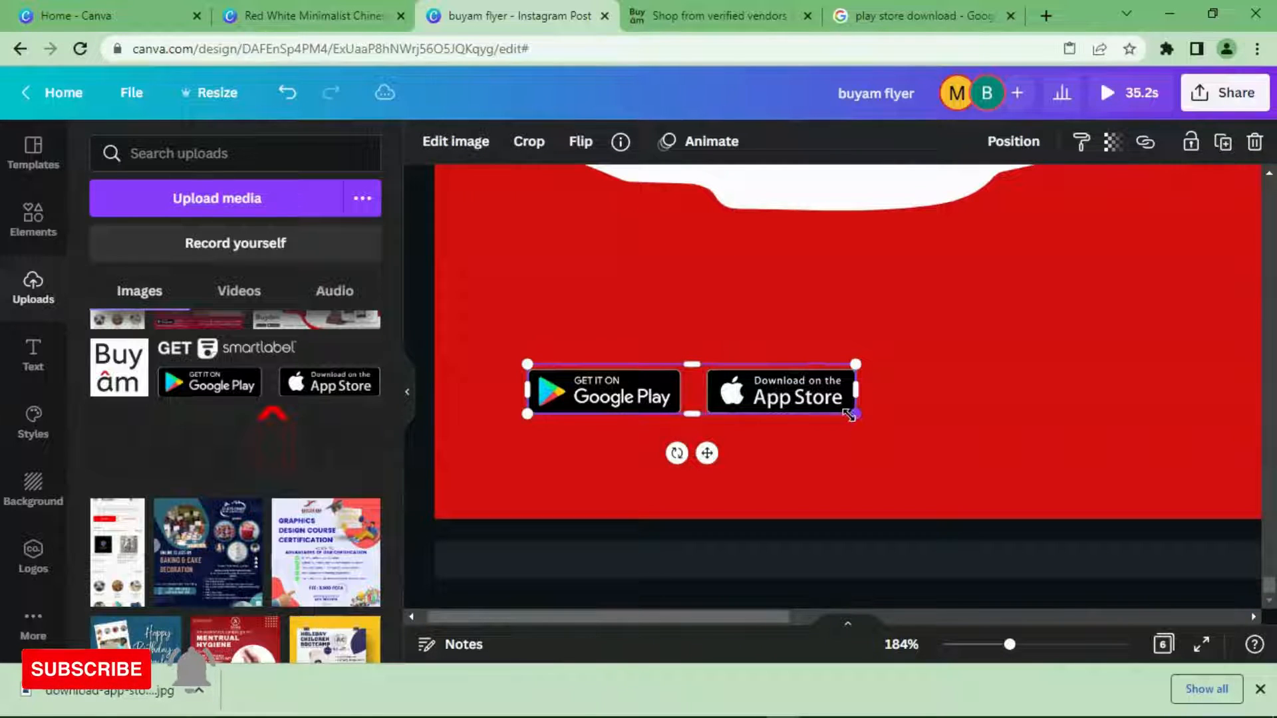
drag(874, 421, 1071, 449)
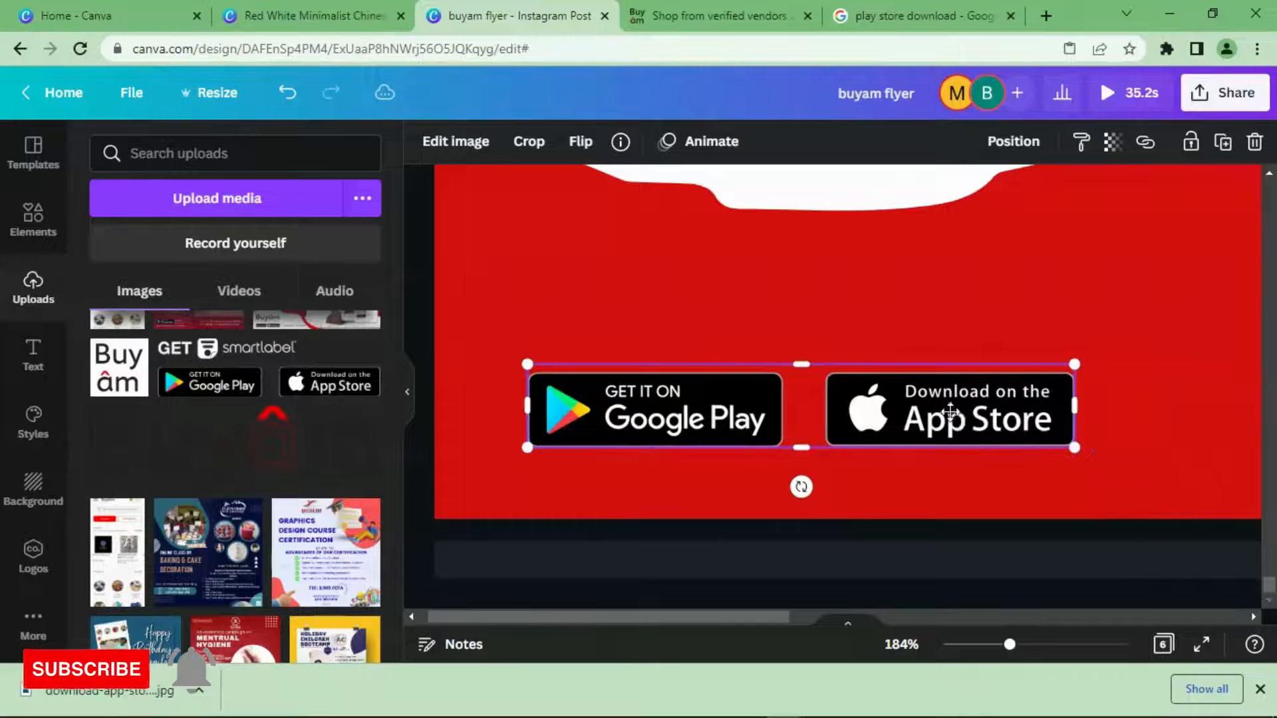
drag(951, 416, 917, 426)
- Increase the contrast of the black badge image
click(462, 142)
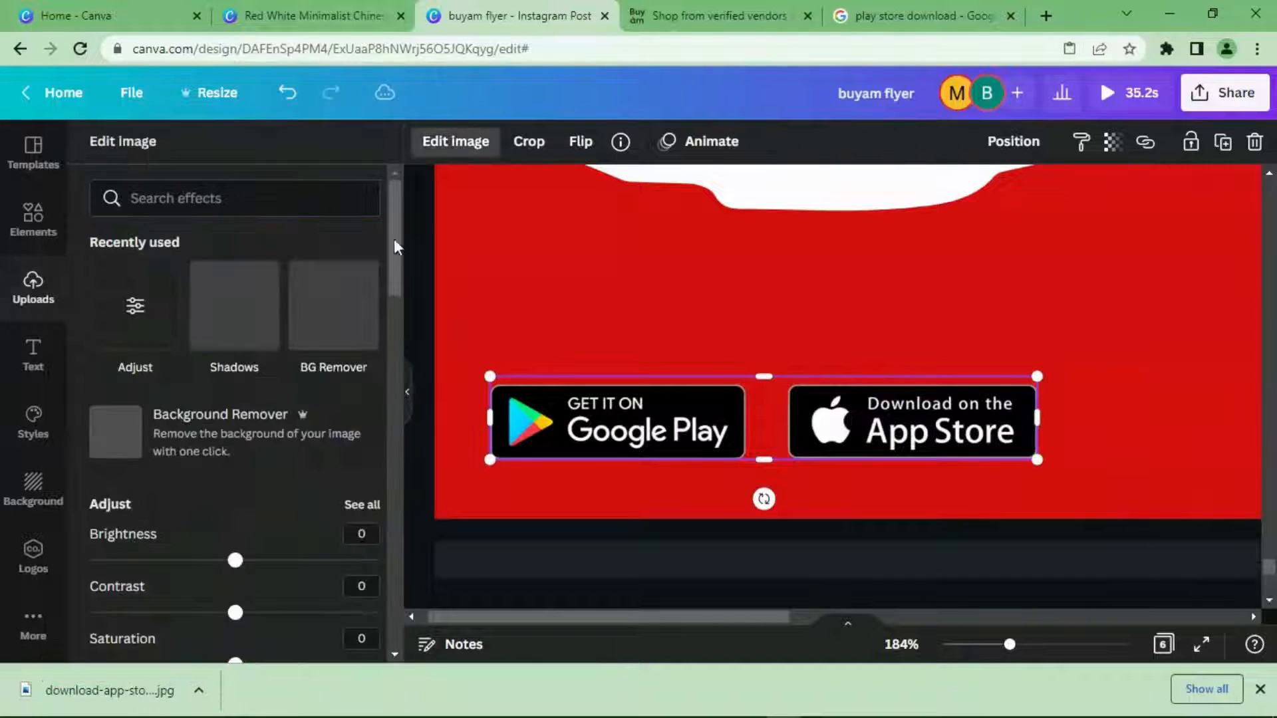
scroll(227, 478, down, 3)
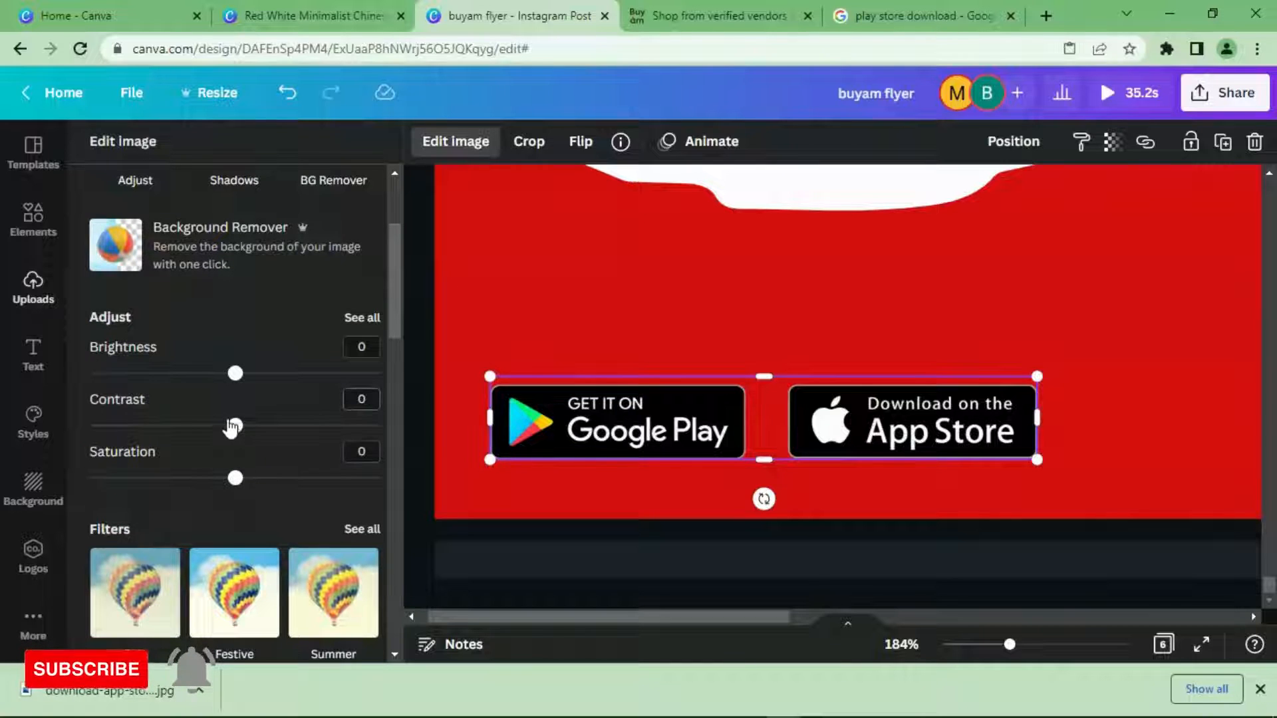
drag(234, 426, 534, 519)
click(900, 337)
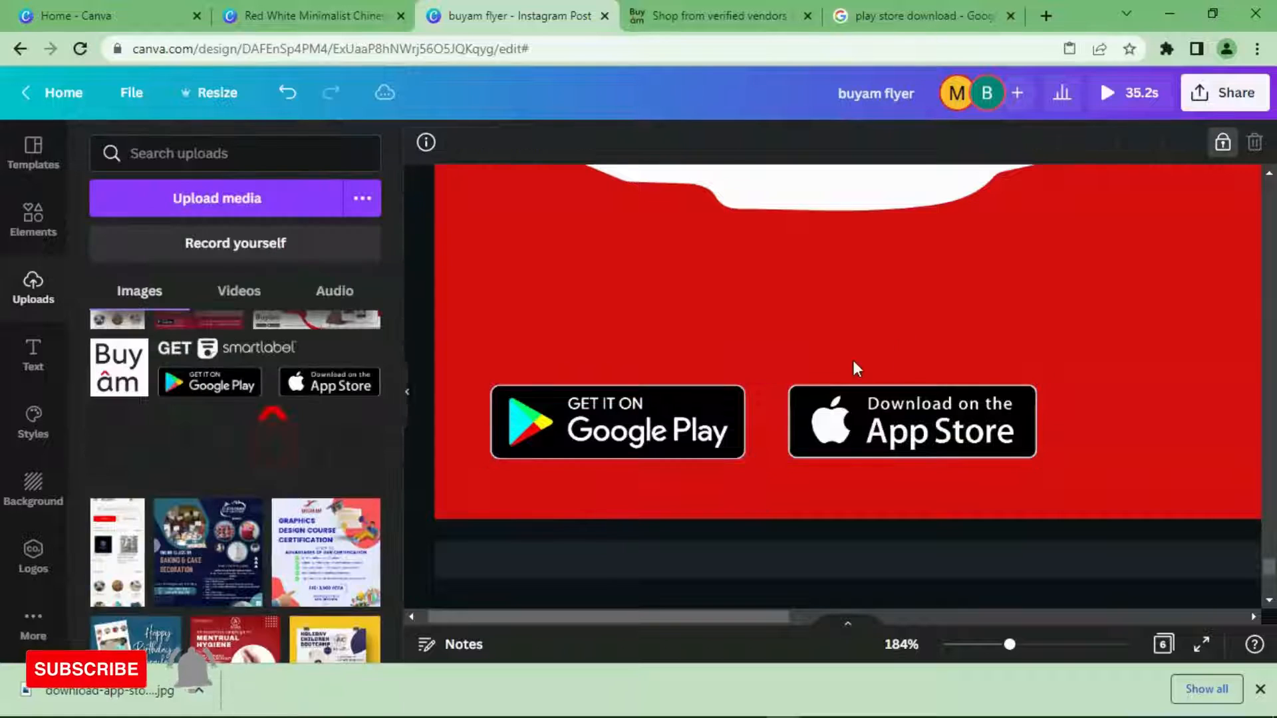
- Trim a thin strip off the upper edge of the badge image
click(751, 420)
drag(763, 381, 762, 384)
click(1103, 434)
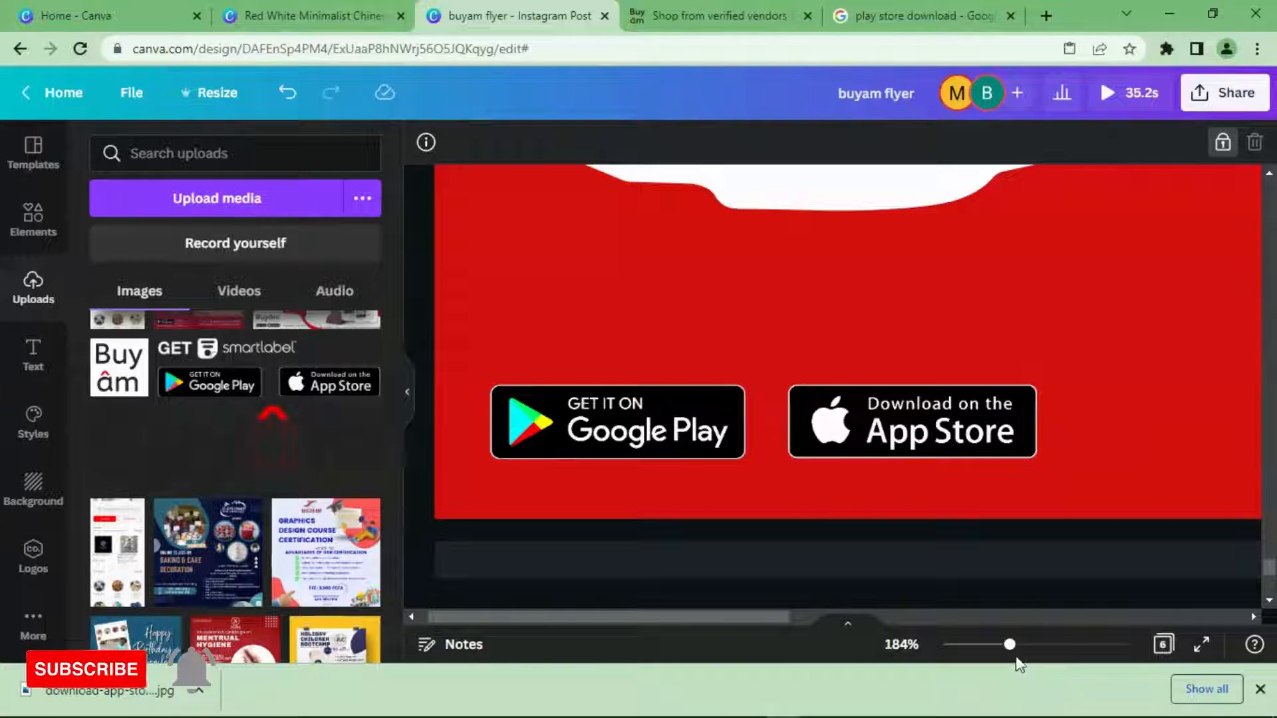
drag(1010, 650, 974, 658)
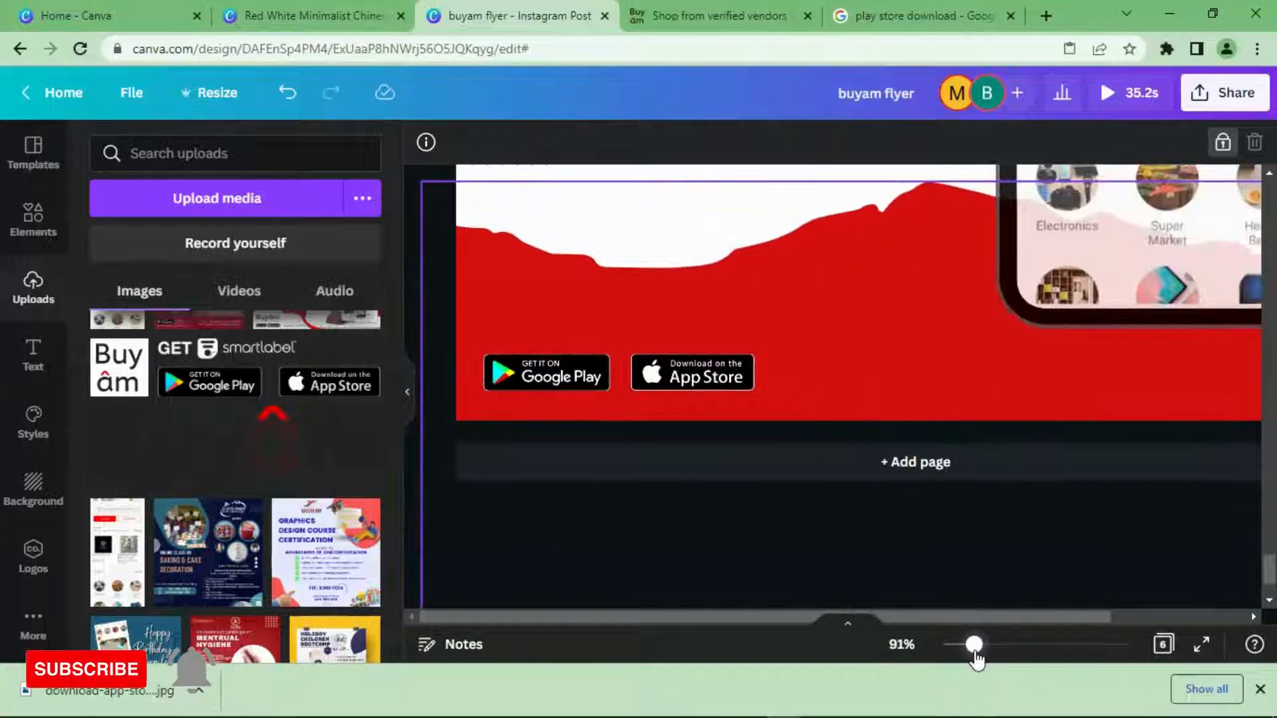
scroll(925, 409, up, 4)
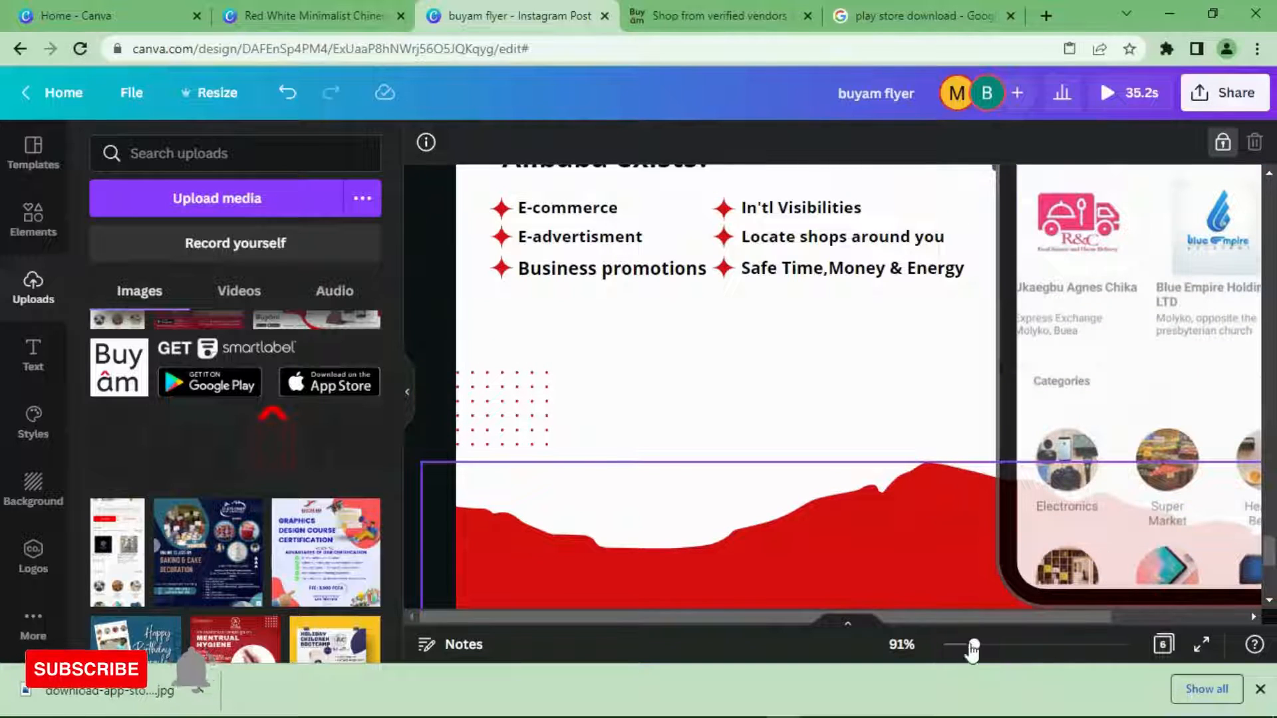
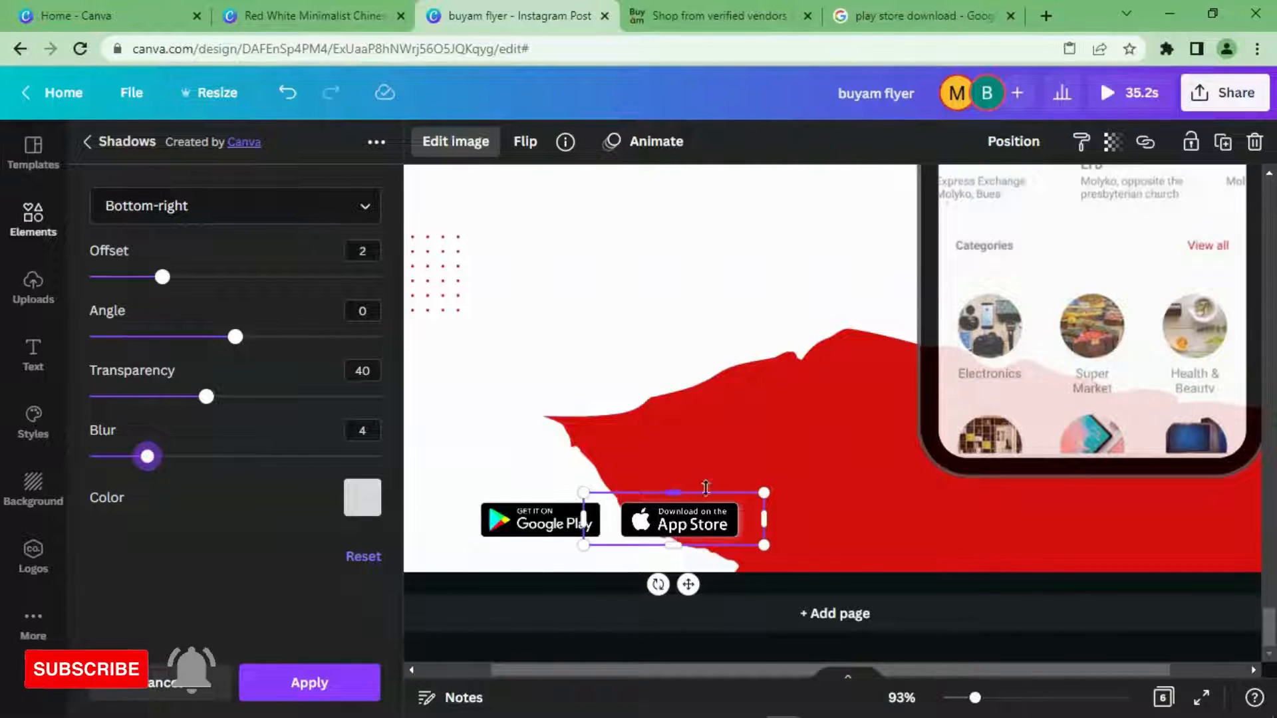
- Copy the Buyâm wordmark logo that sits above the download badges on page 5
click(860, 502)
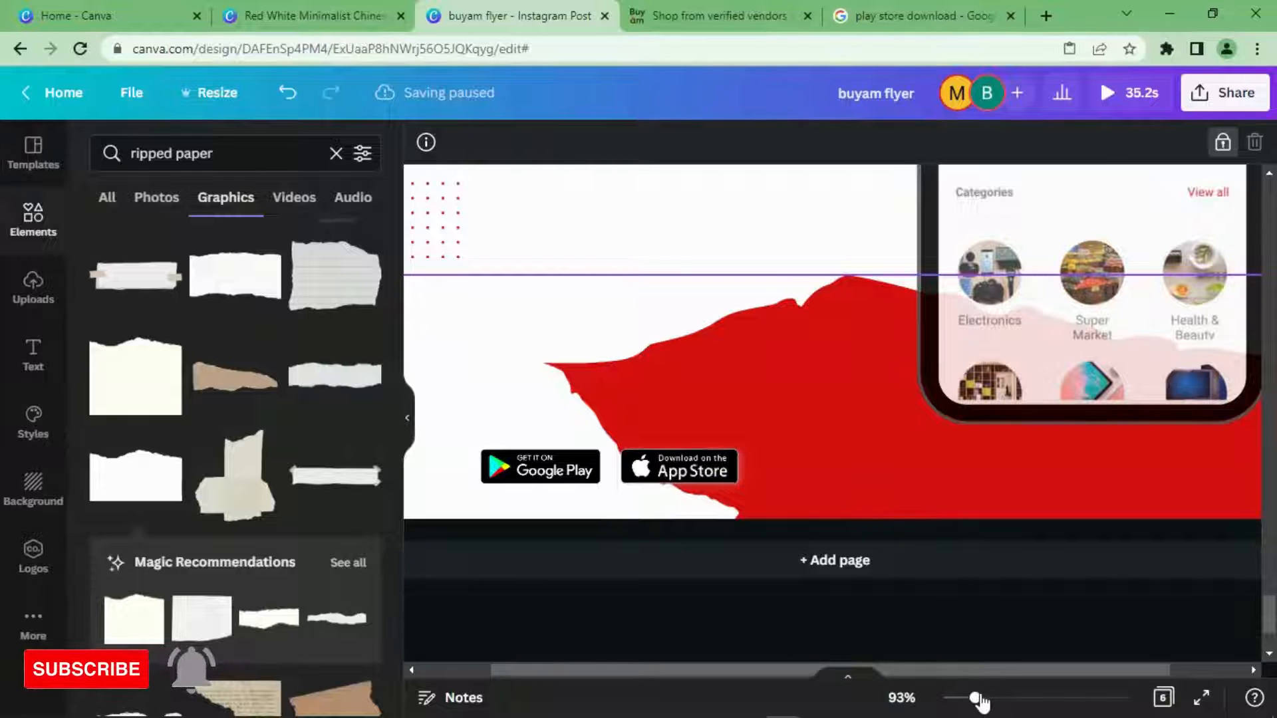
drag(976, 698, 964, 699)
scroll(1019, 548, up, 3)
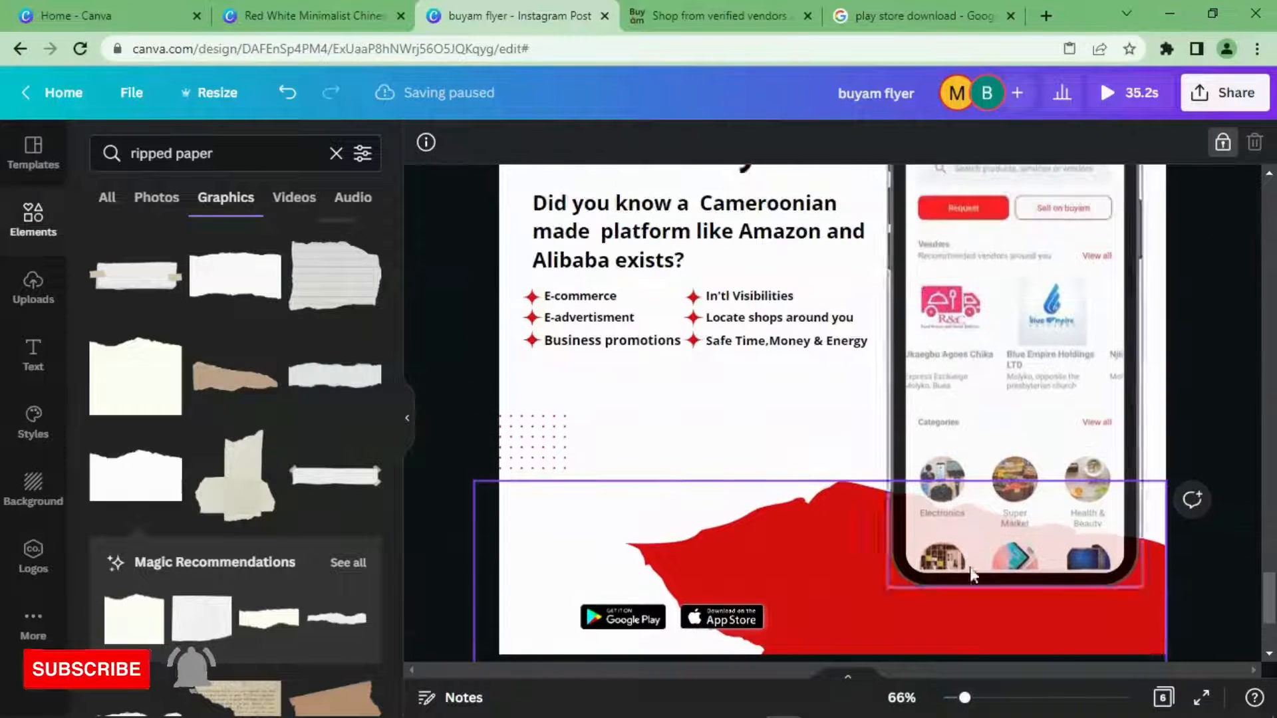
scroll(778, 629, up, 3)
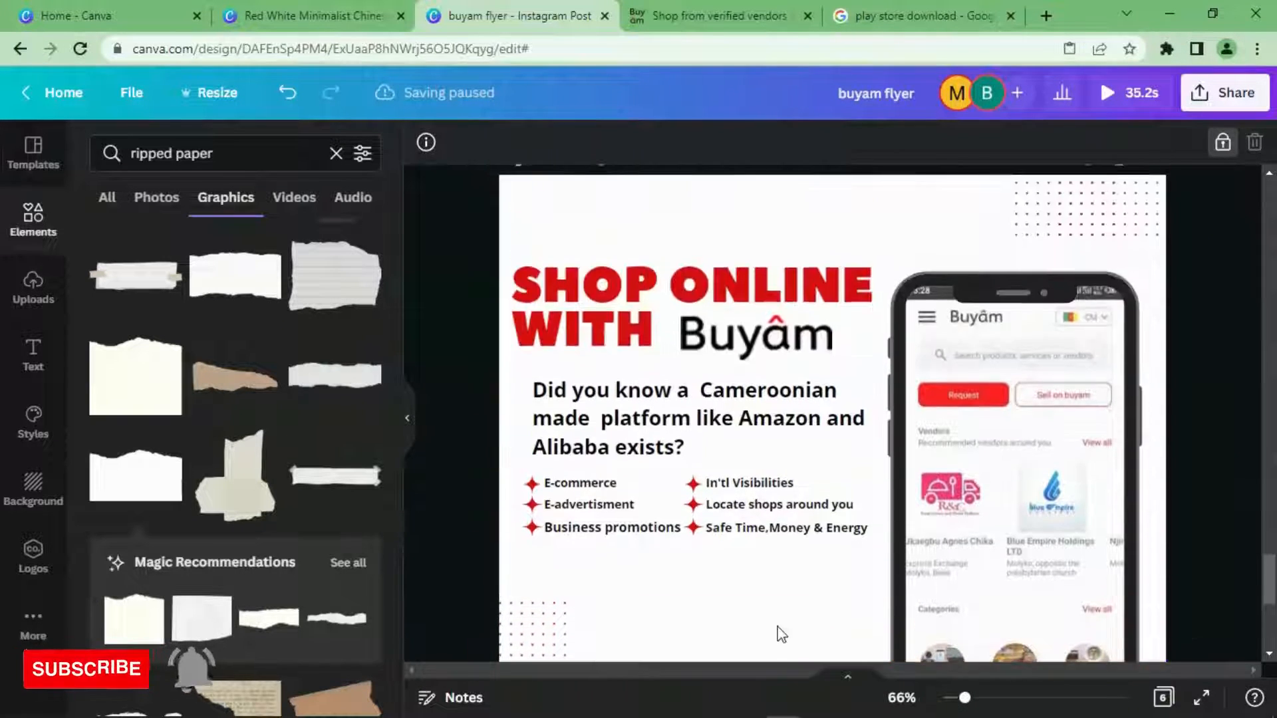
scroll(781, 633, up, 3)
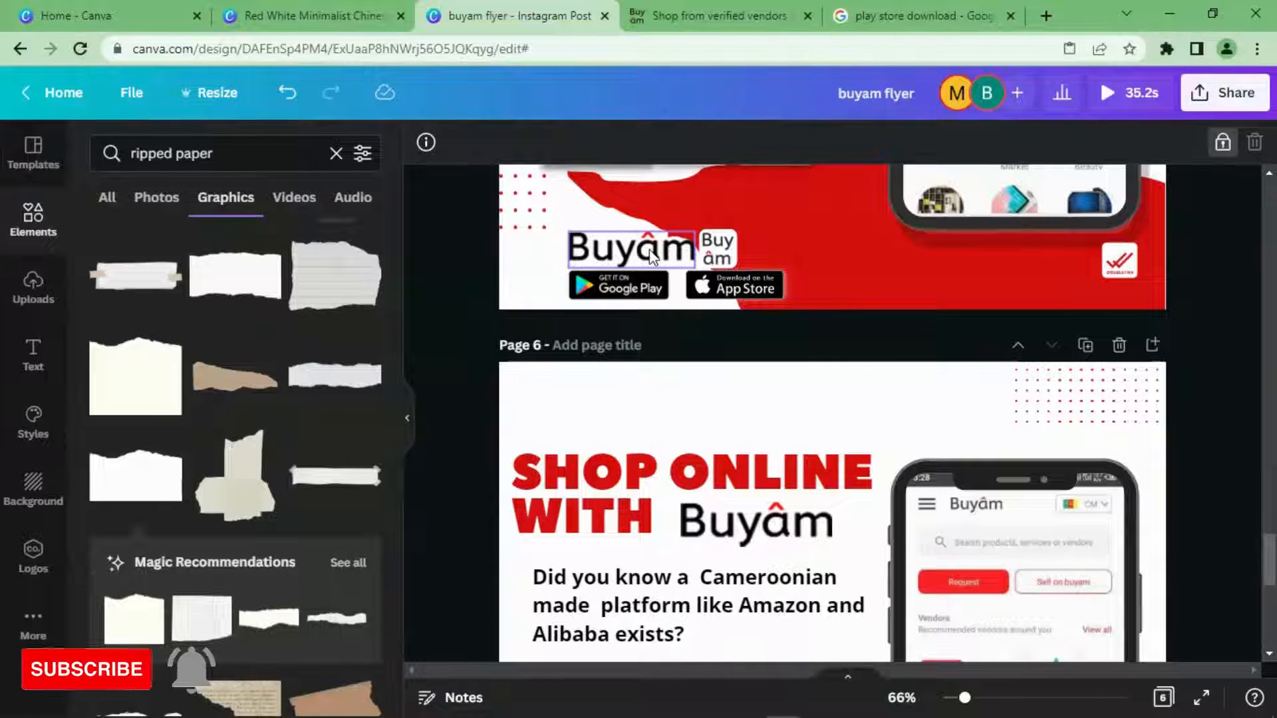
scroll(658, 260, down, 9)
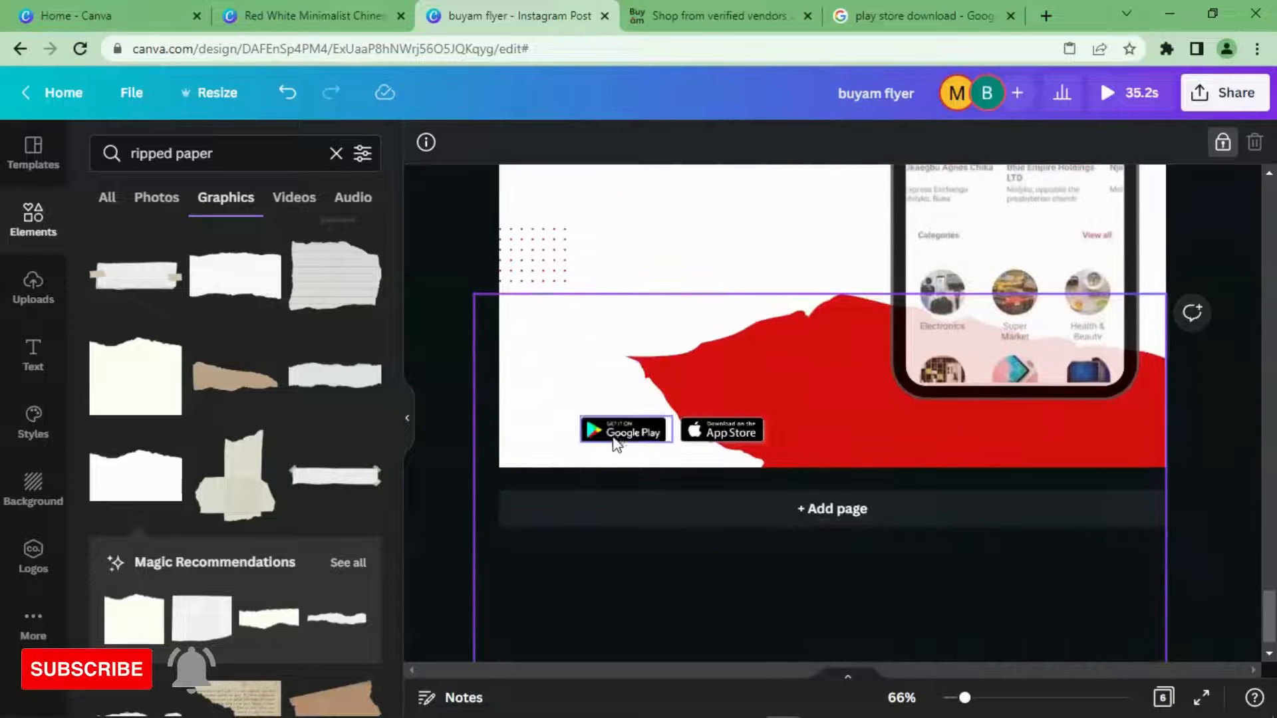
scroll(663, 389, up, 9)
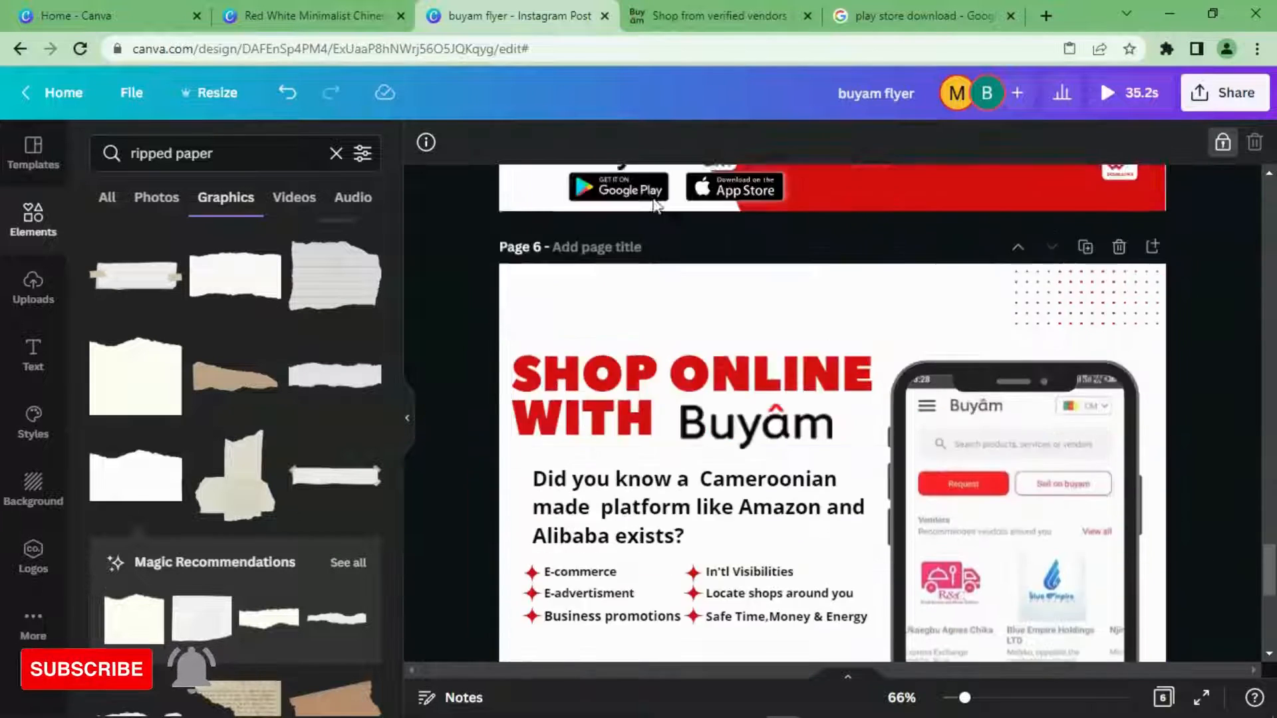
click(635, 332)
right_click(635, 333)
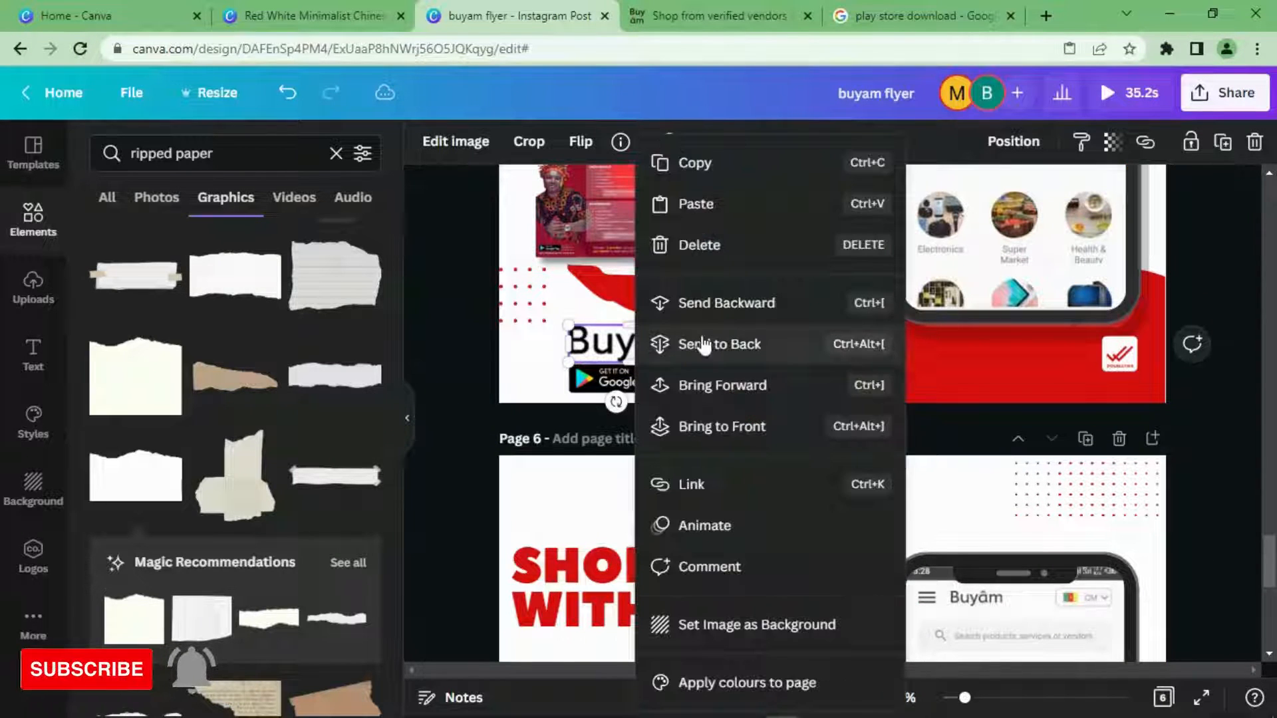
click(692, 164)
- Paste the Buyâm wordmark onto page 6 and move it up to sit just above the download badges
scroll(699, 433, down, 4)
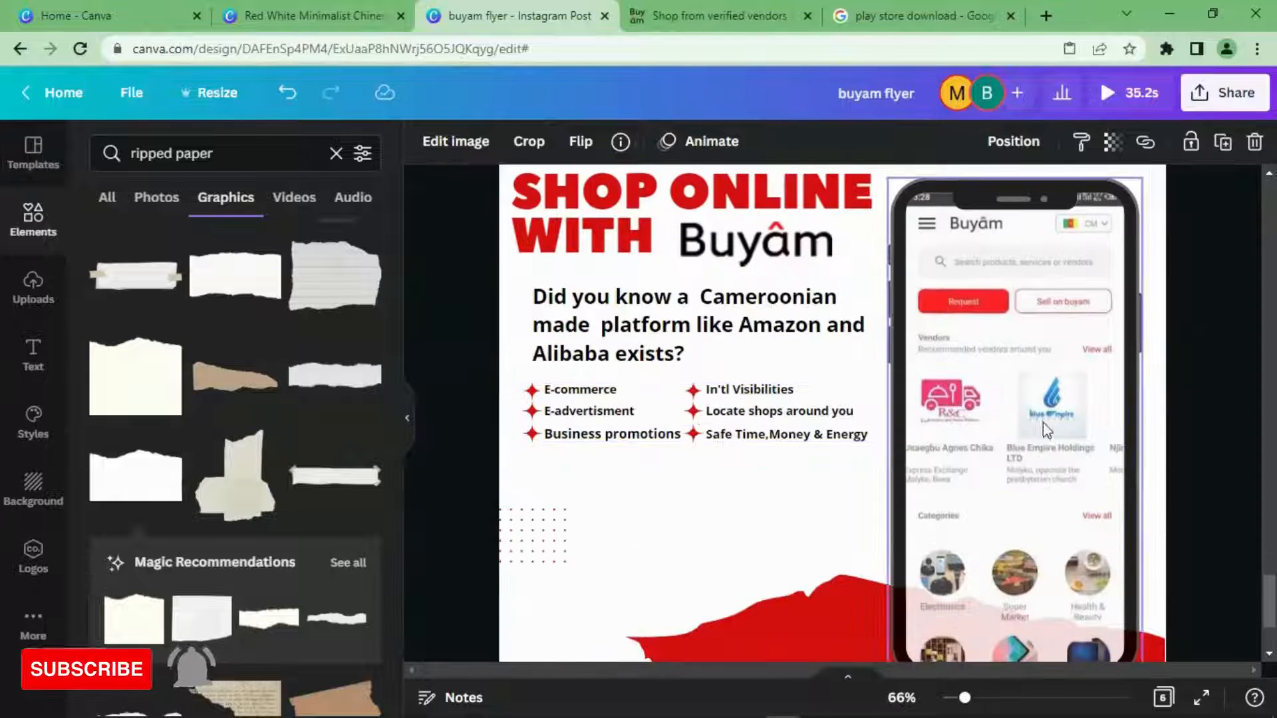
scroll(843, 529, down, 3)
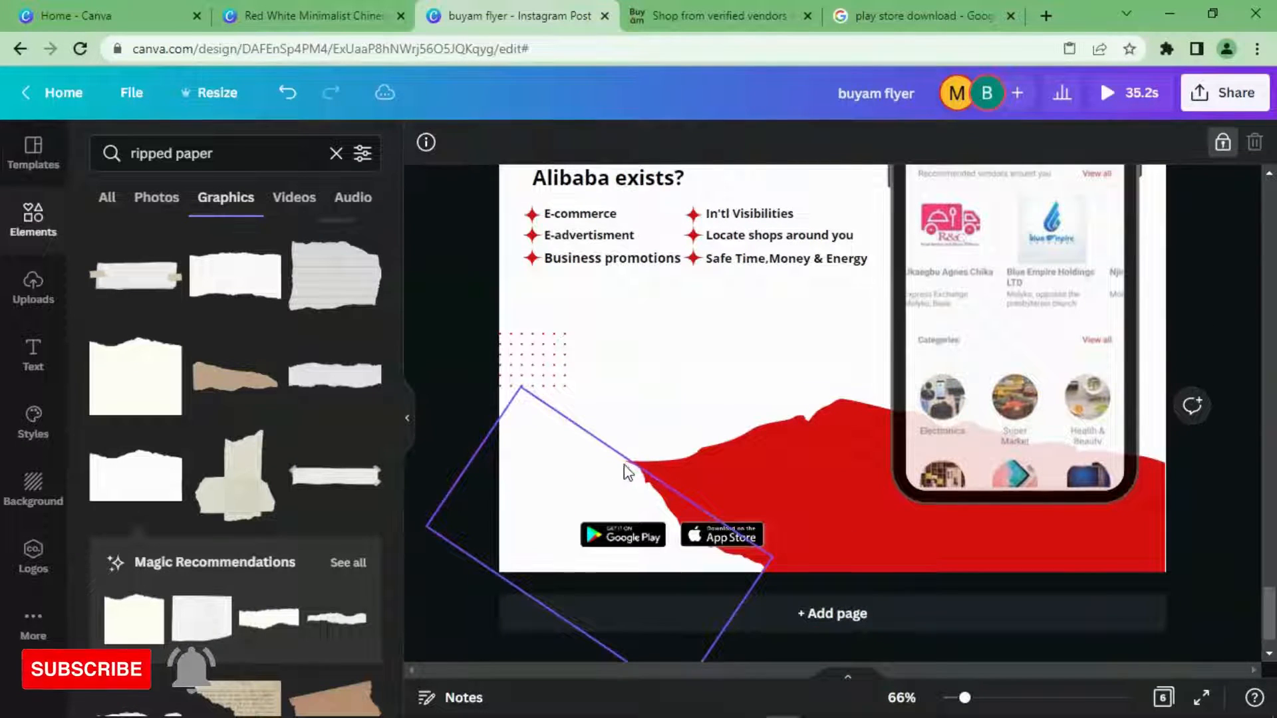
right_click(661, 399)
click(713, 465)
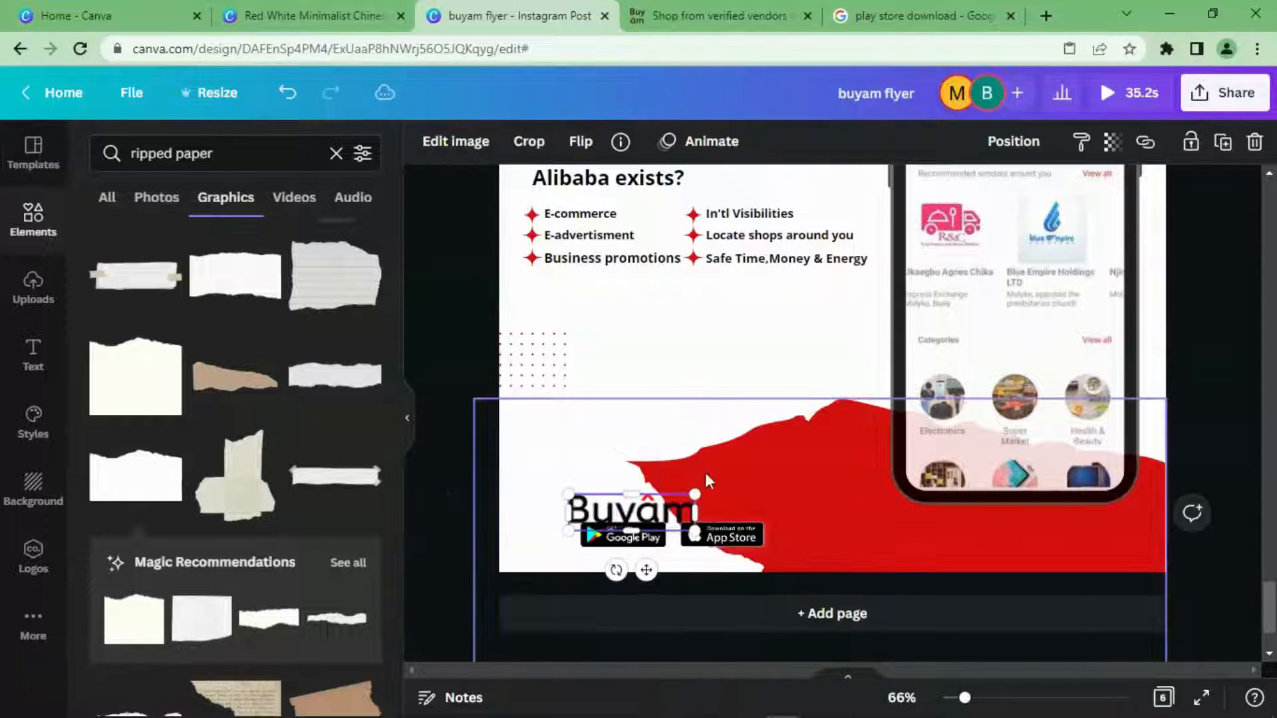
drag(671, 506, 672, 493)
- Group the Google Play and App Store badges on page 6 and shrink the group slightly beneath the Buyâm wordmark
click(727, 528)
drag(836, 550, 659, 533)
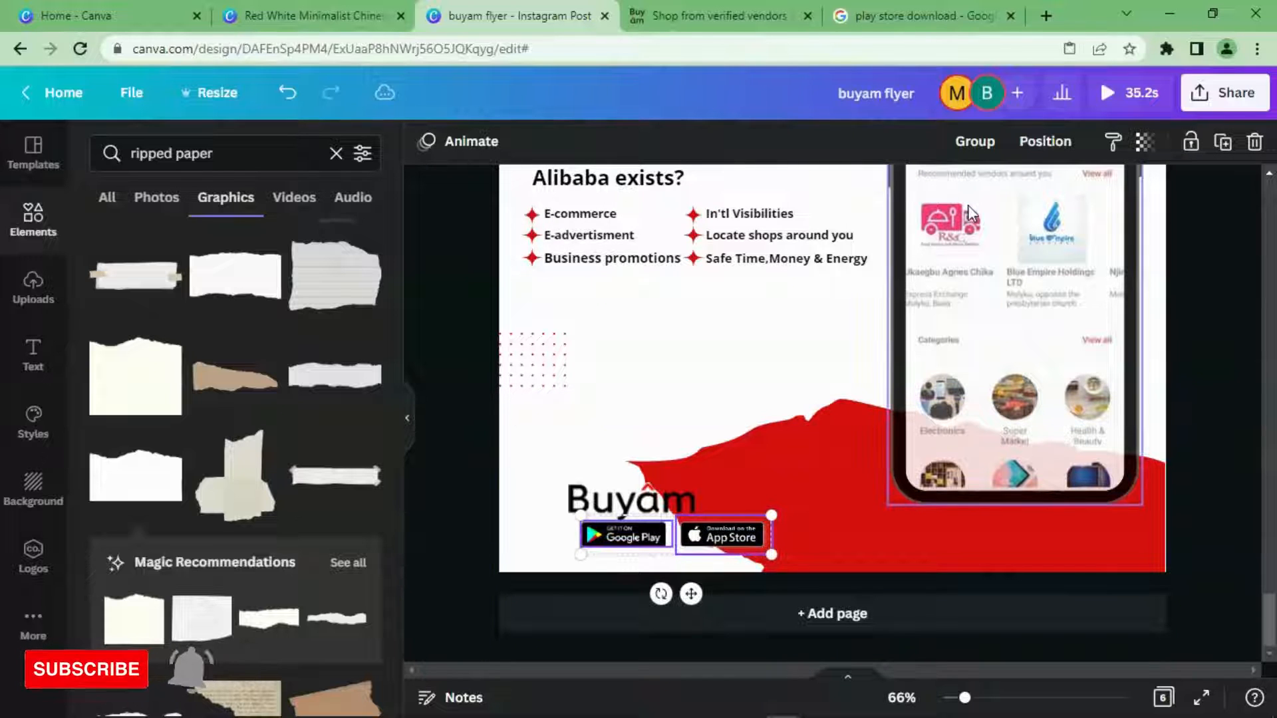
click(974, 141)
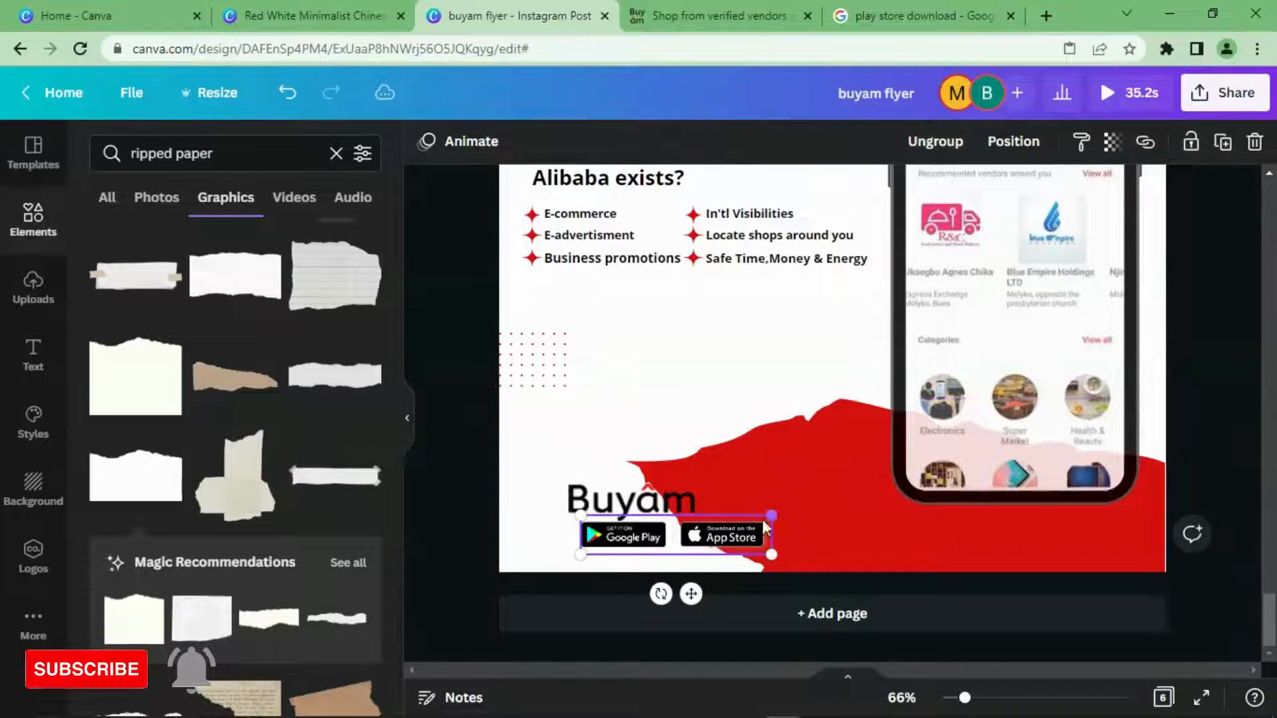
mouse_move(771, 517)
mouse_down()
mouse_move(859, 492)
mouse_move(747, 538)
mouse_move(759, 531)
mouse_up()
drag(679, 501, 681, 503)
drag(780, 523, 751, 529)
- Examine the square Buyâm icon beside the wordmark on page 5 and find its source image among the uploads
scroll(915, 522, down, 1)
scroll(921, 499, up, 6)
scroll(927, 474, up, 2)
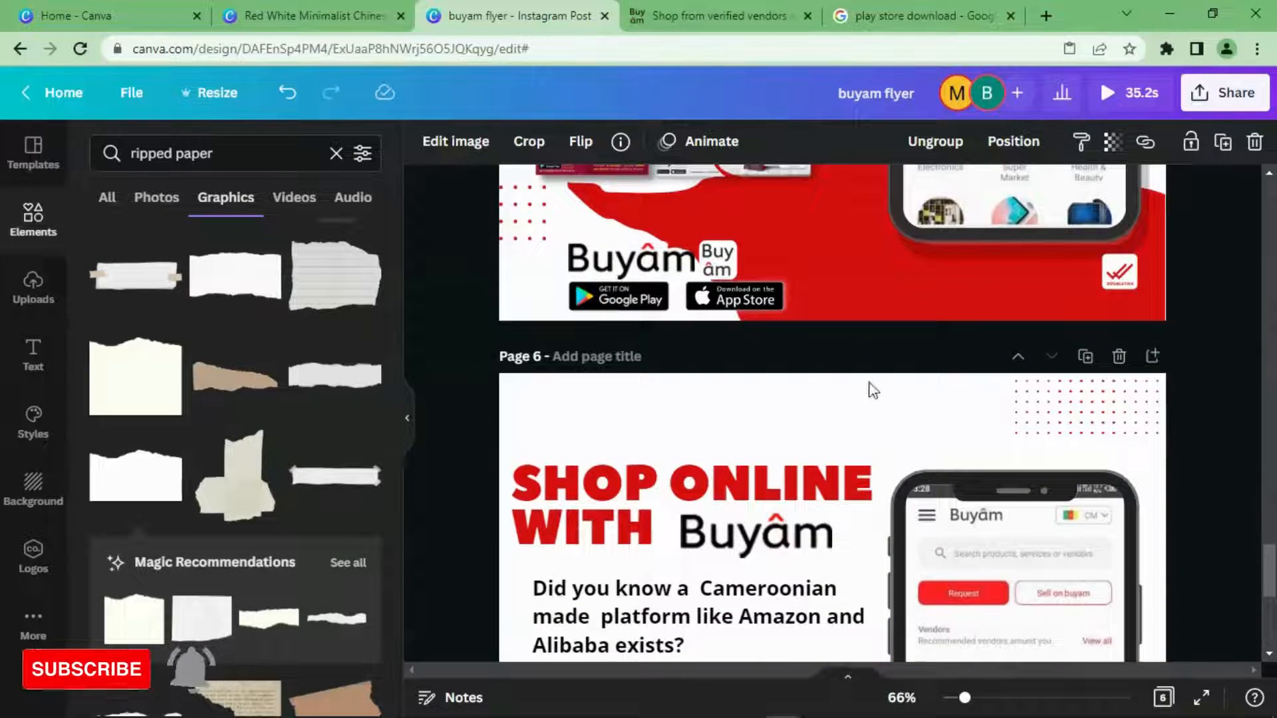
click(712, 257)
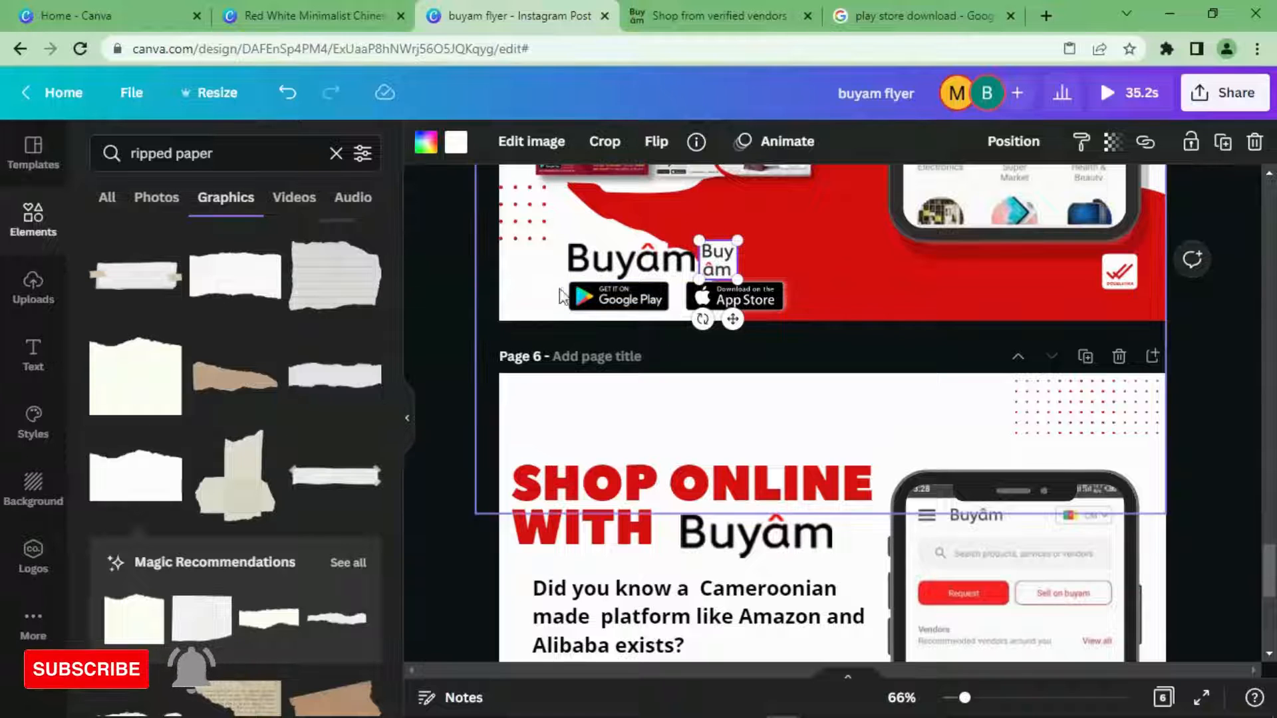
click(40, 285)
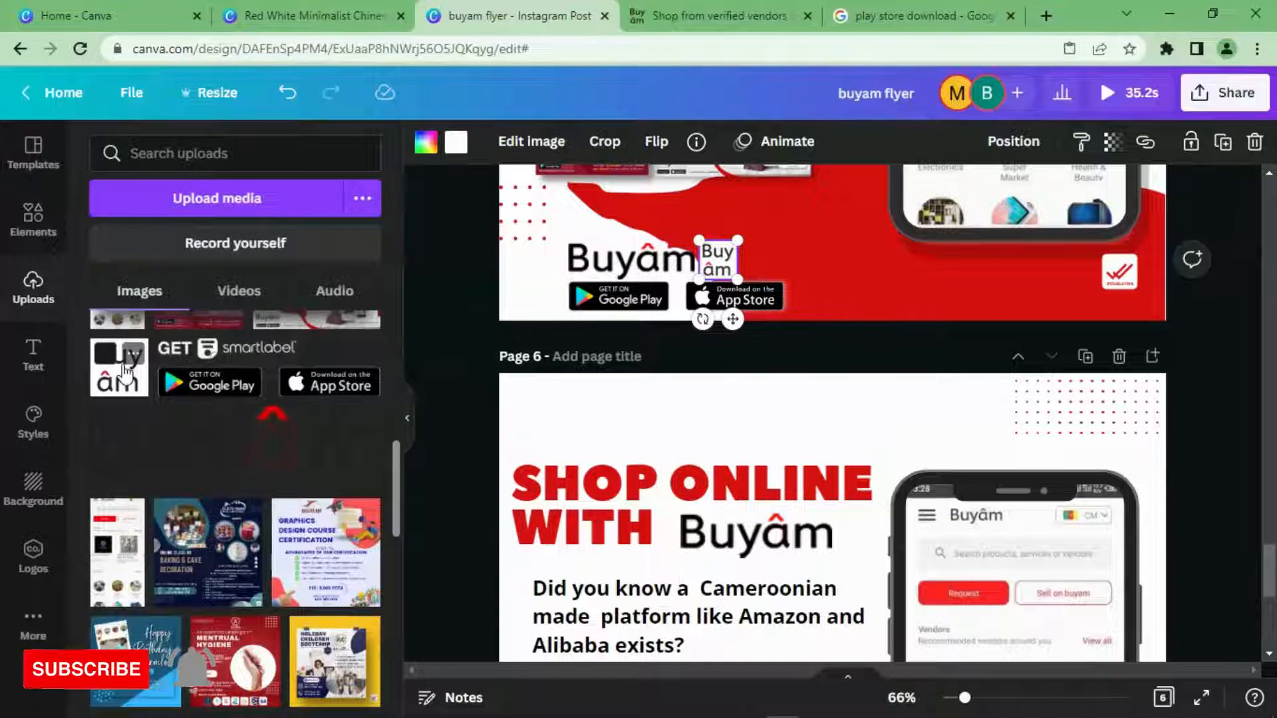
click(782, 231)
scroll(835, 379, down, 3)
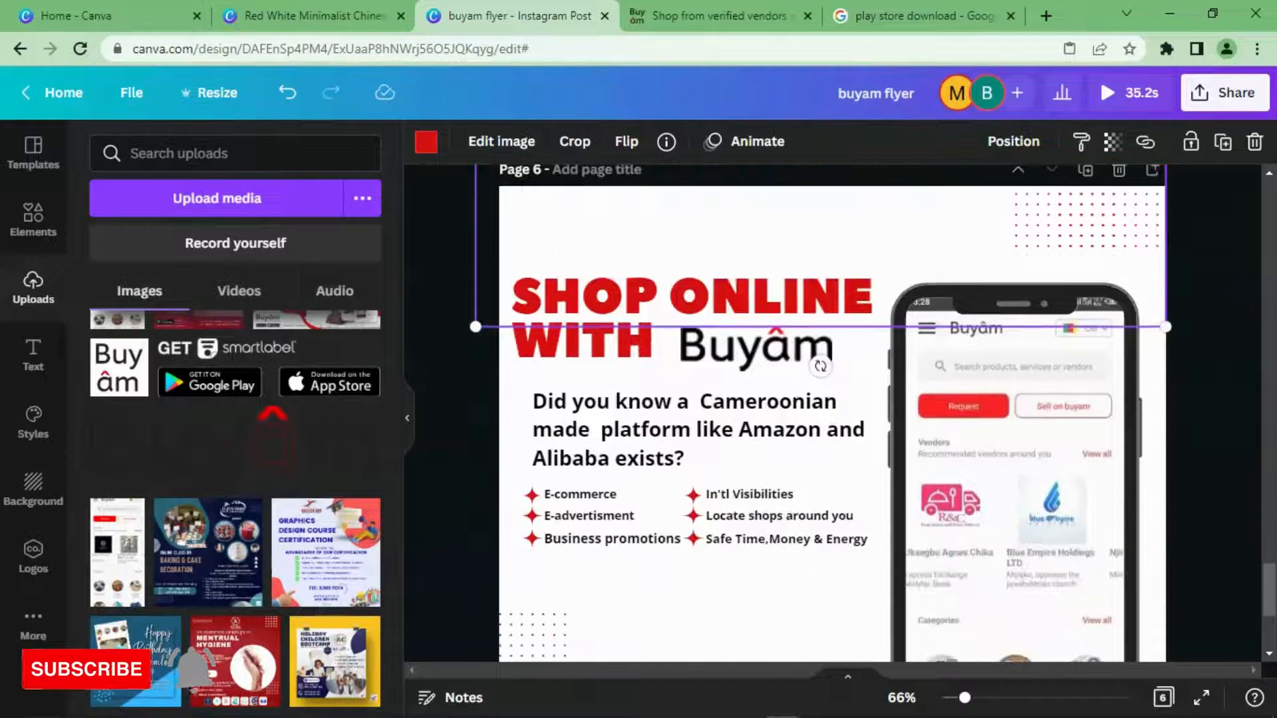
drag(1268, 609, 1267, 638)
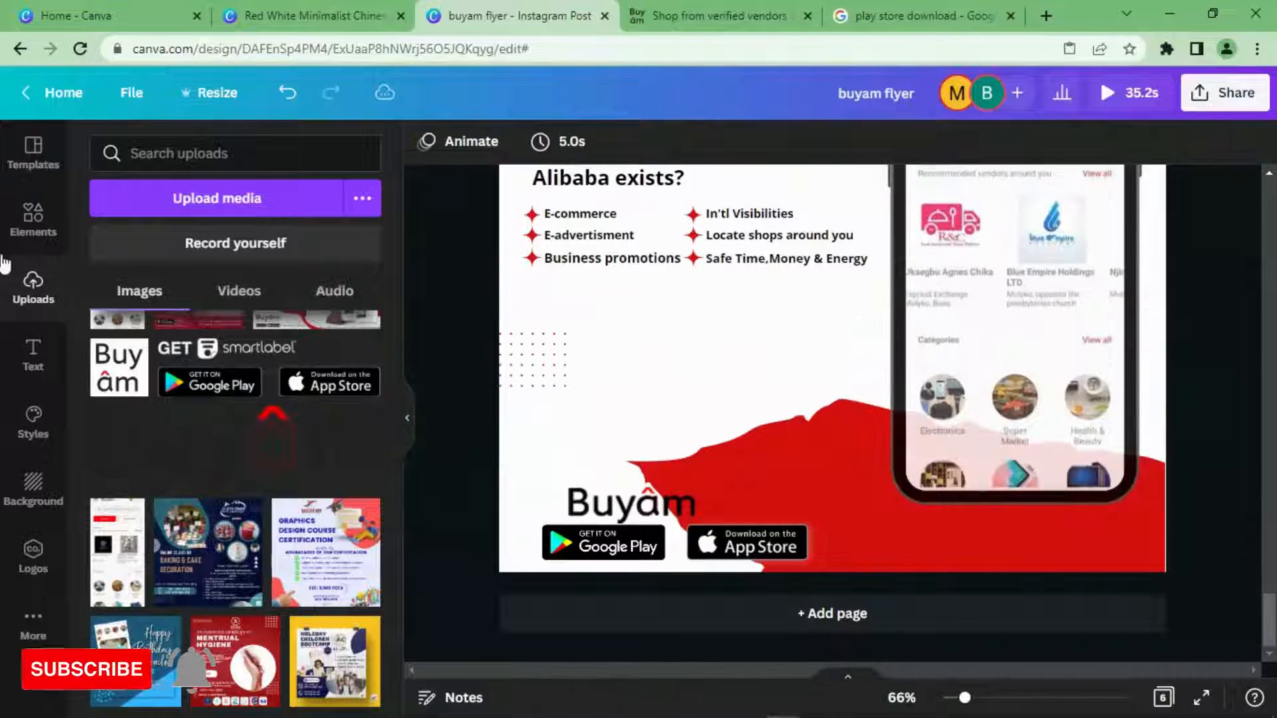
- Search the elements library for "frame" and add a rounded square photo frame to page 6
click(10, 226)
click(245, 155)
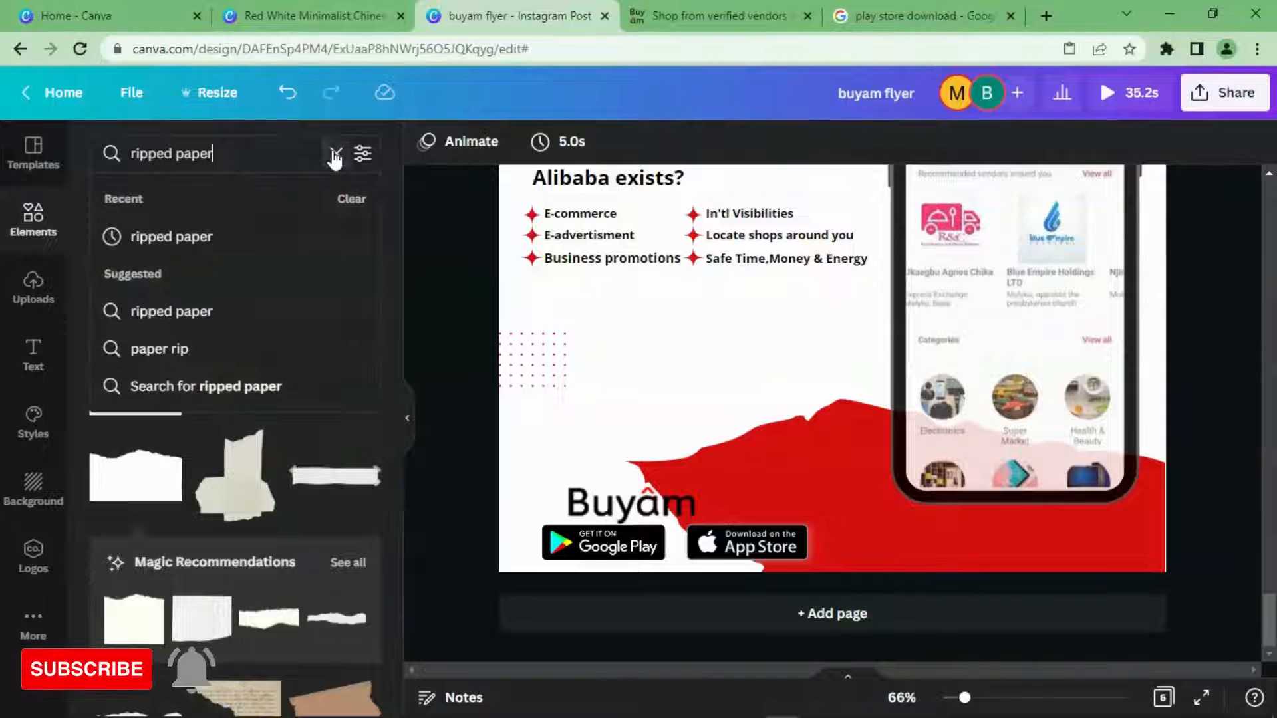
click(333, 153)
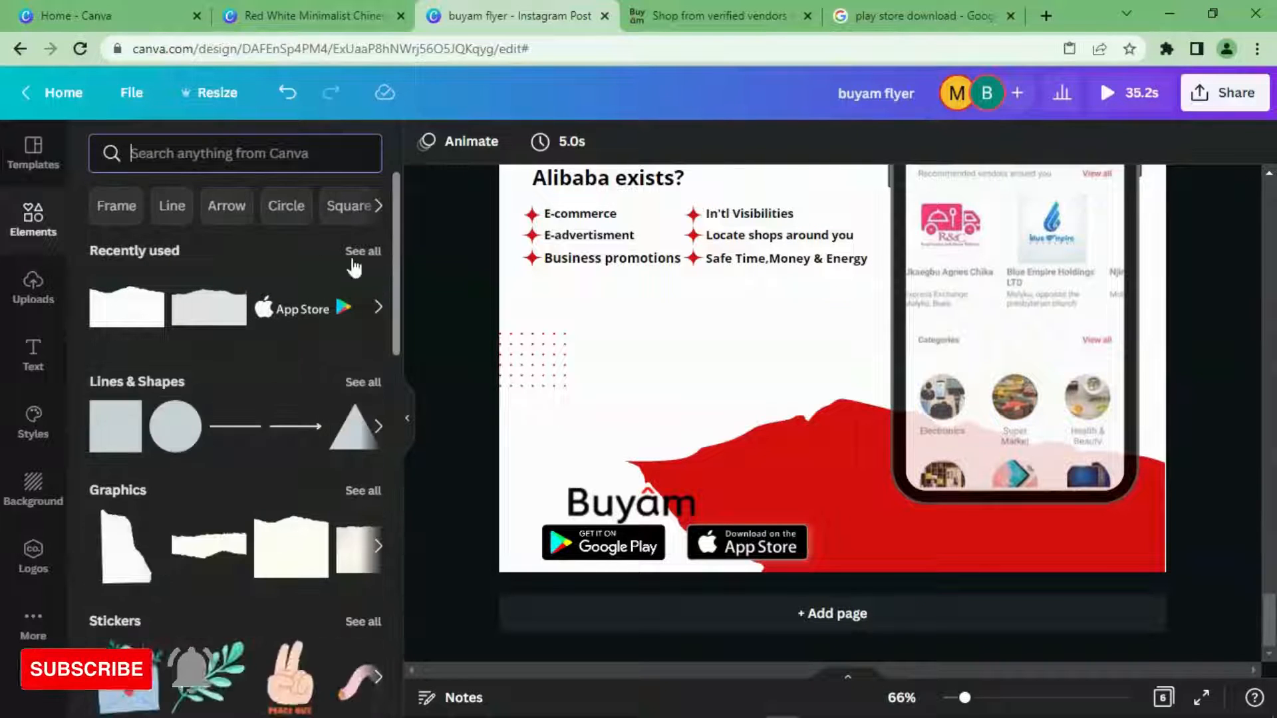
click(192, 153)
text(frame)
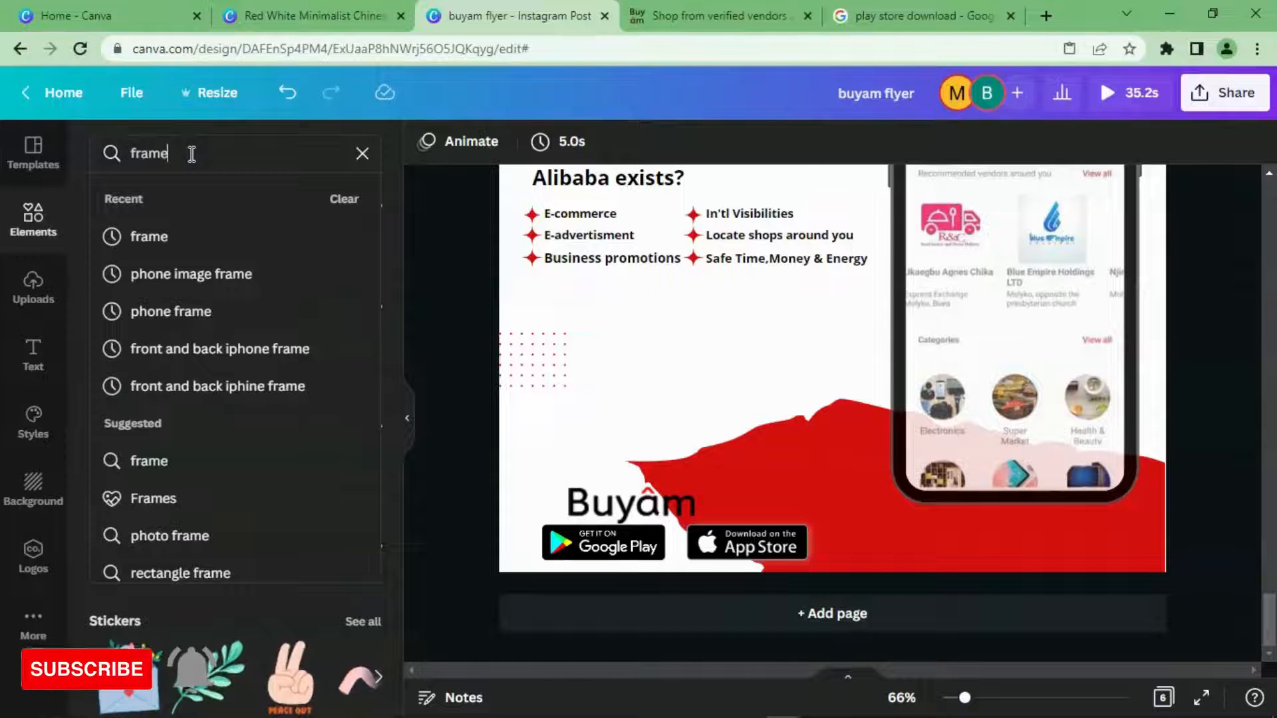
key(Return)
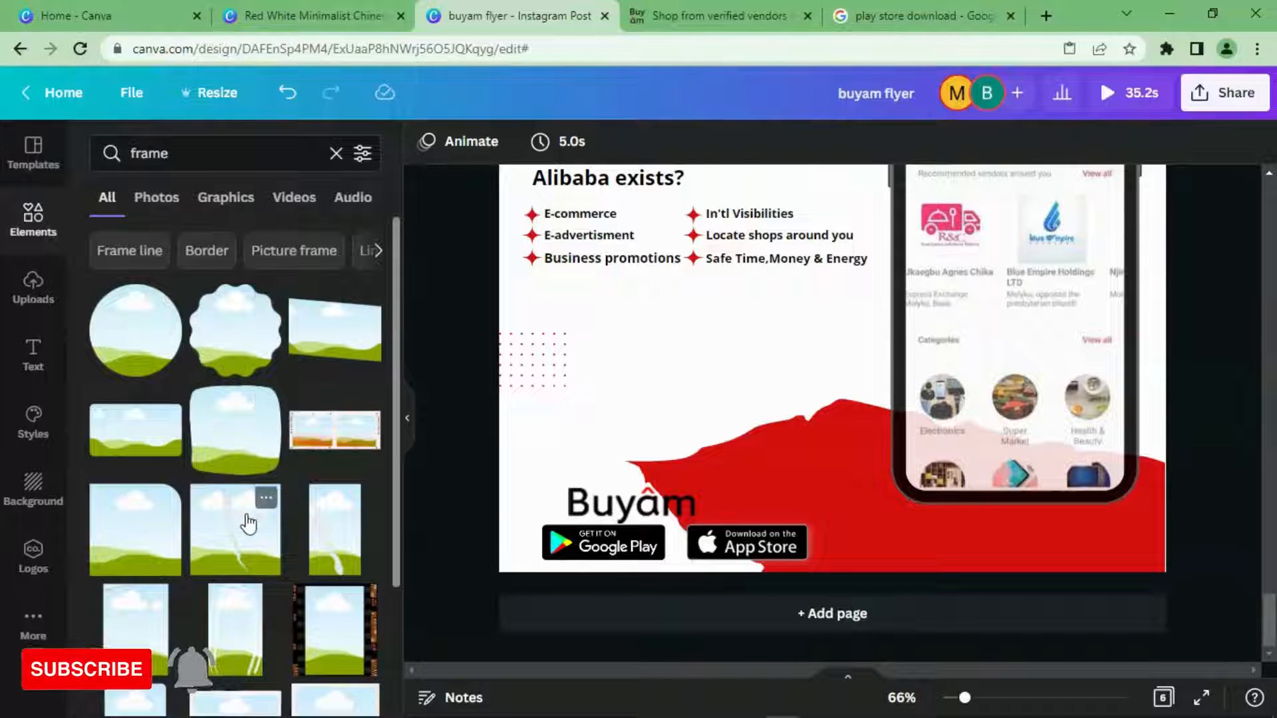
scroll(249, 523, down, 5)
scroll(220, 505, down, 3)
click(133, 459)
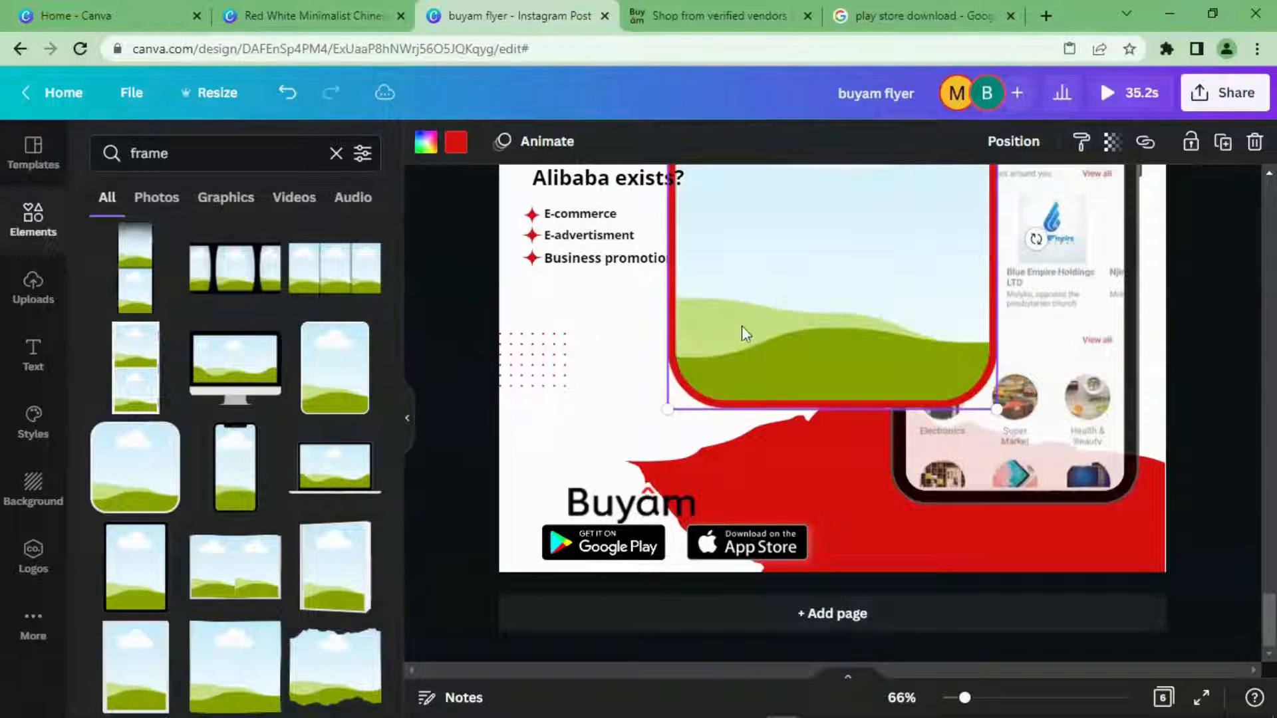
- Shrink the frame to about 58 by 60 beside the lower Buyâm wordmark and fill it with the uploaded square Buyâm logo
drag(707, 542, 983, 234)
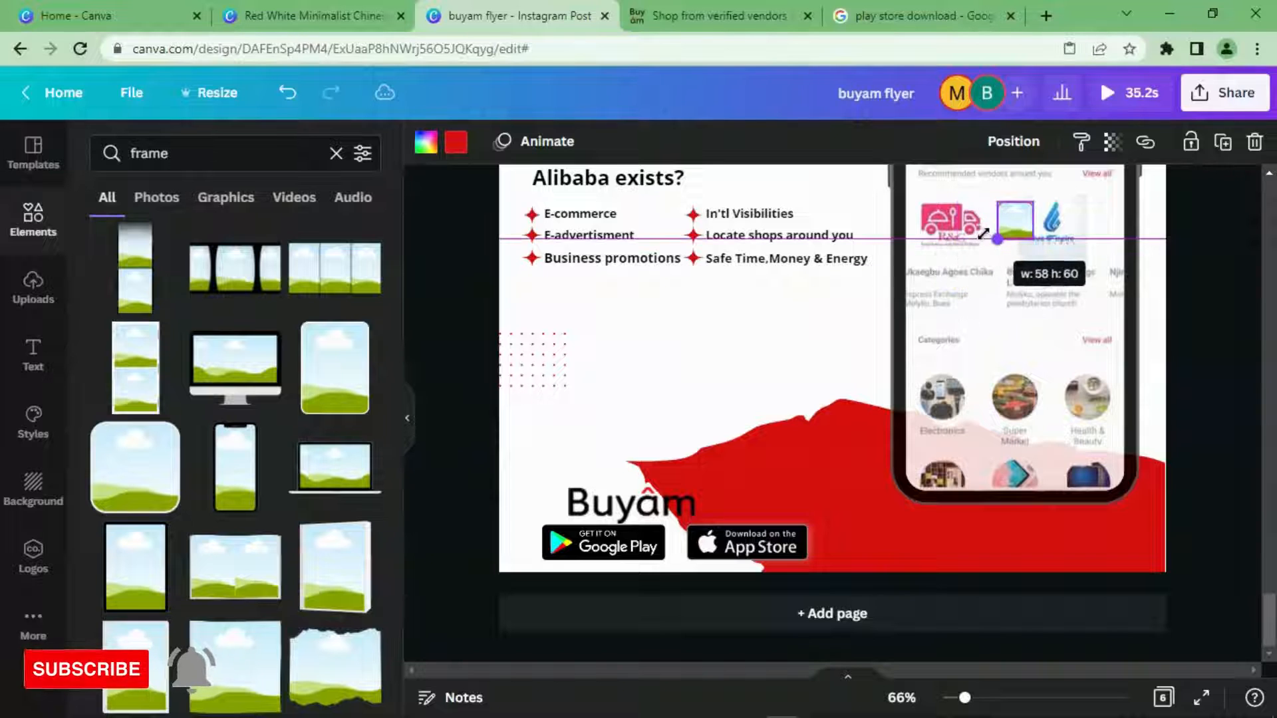
drag(1034, 280, 743, 564)
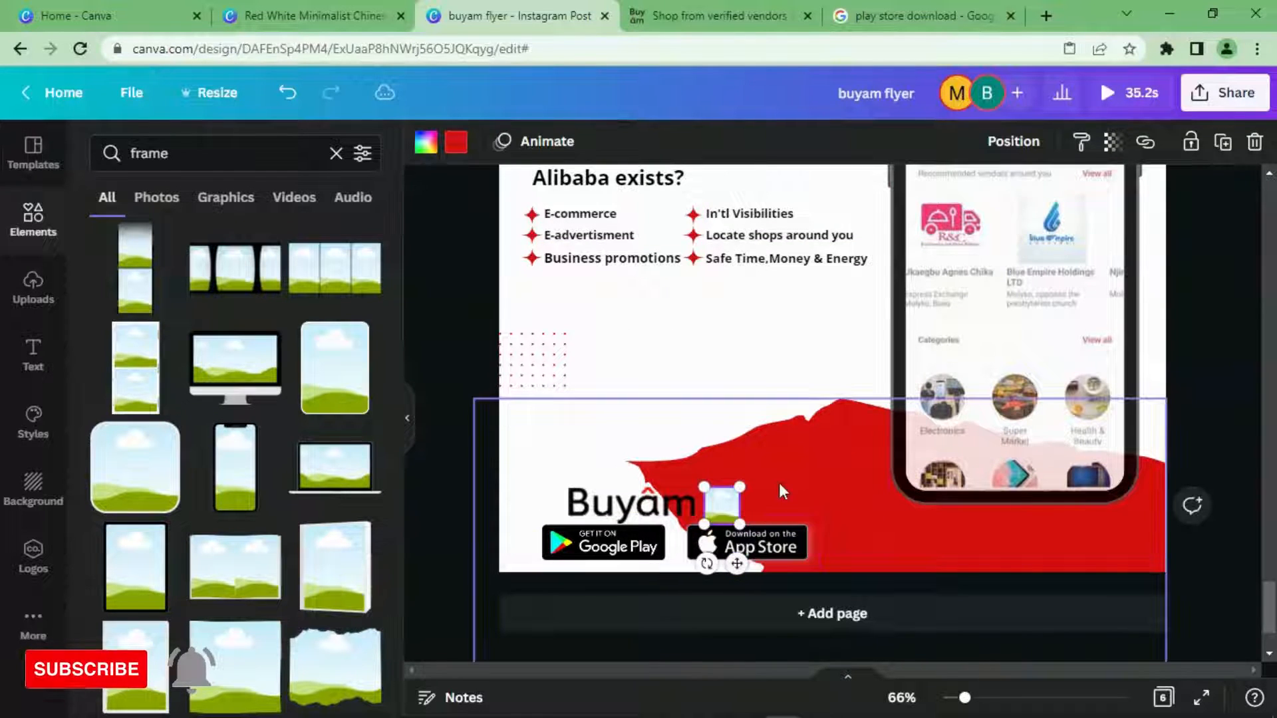
click(779, 483)
click(32, 289)
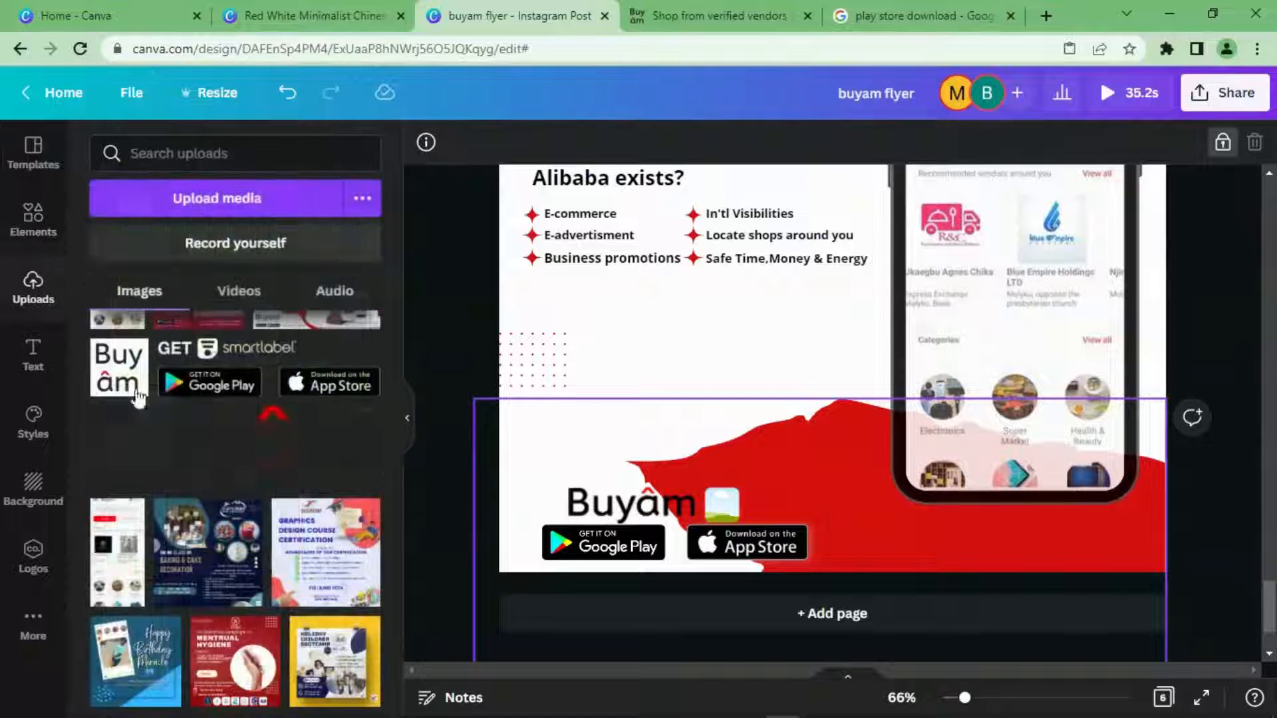
drag(113, 385, 736, 509)
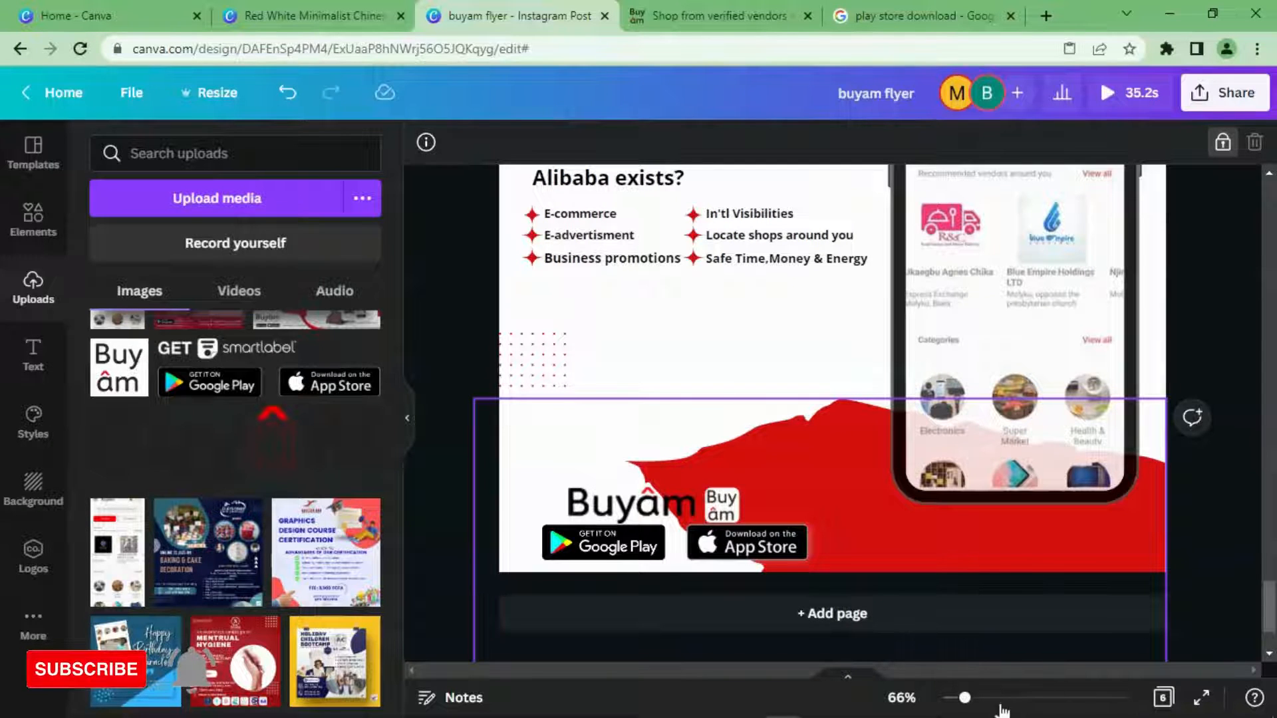
- Examine the two grouped promotional images above the Buyâm wordmark on page 5 as a reference for page 6
drag(966, 706, 958, 706)
click(1149, 479)
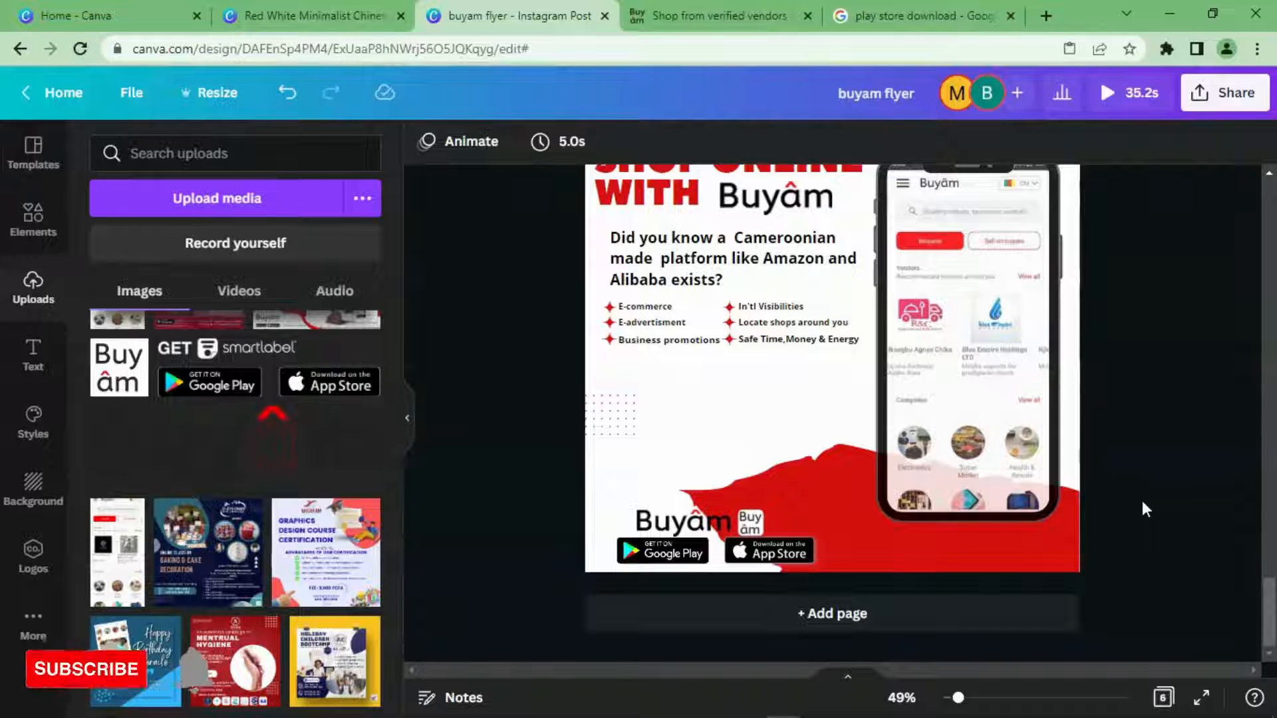
scroll(1190, 366, up, 5)
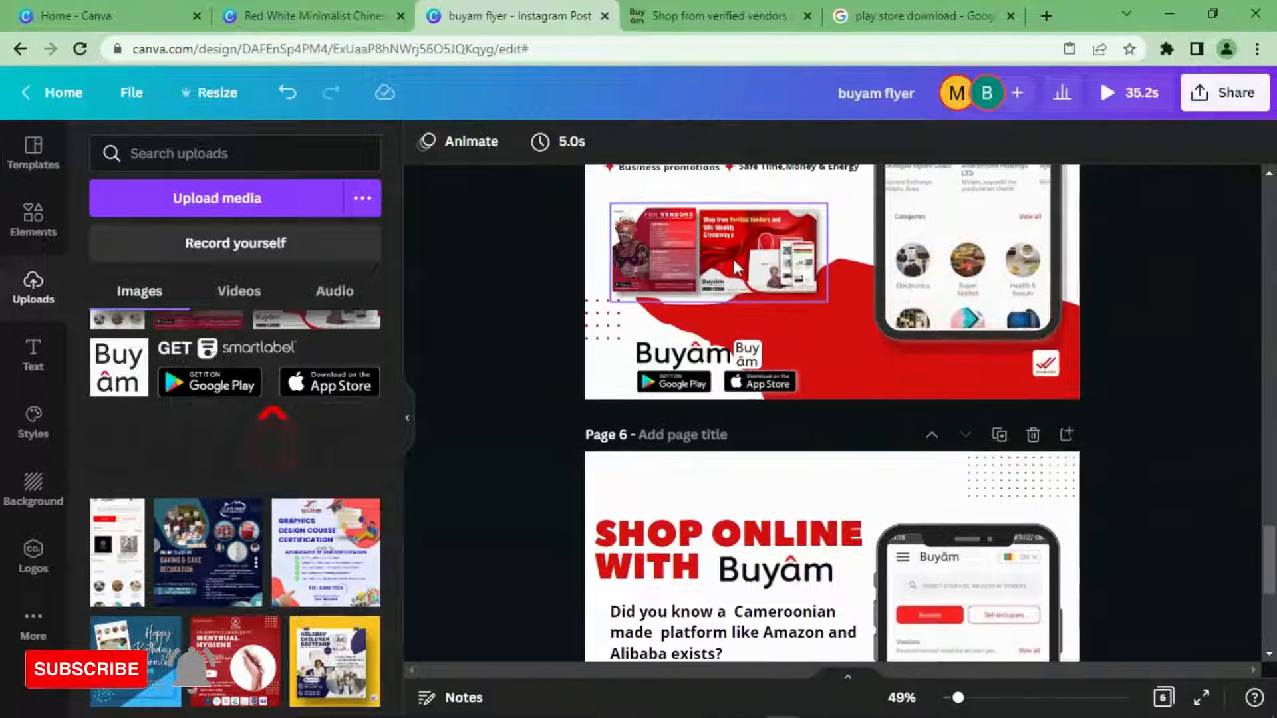
click(734, 262)
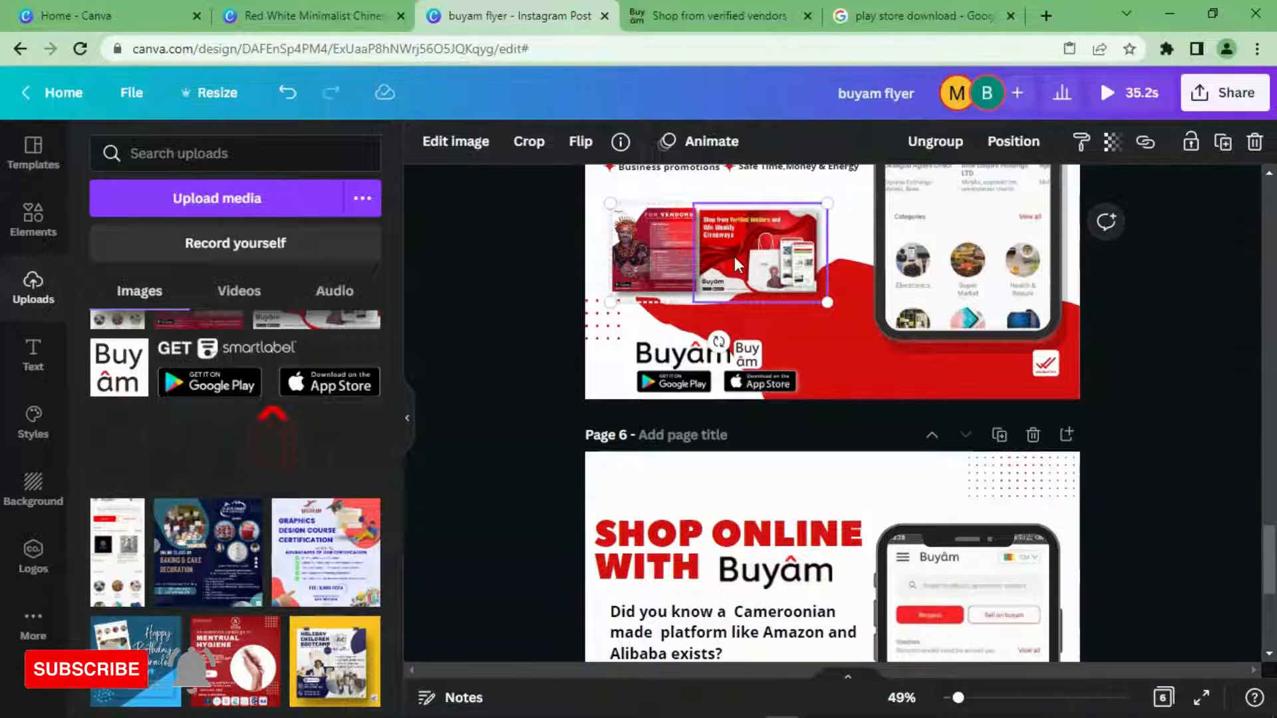
click(677, 246)
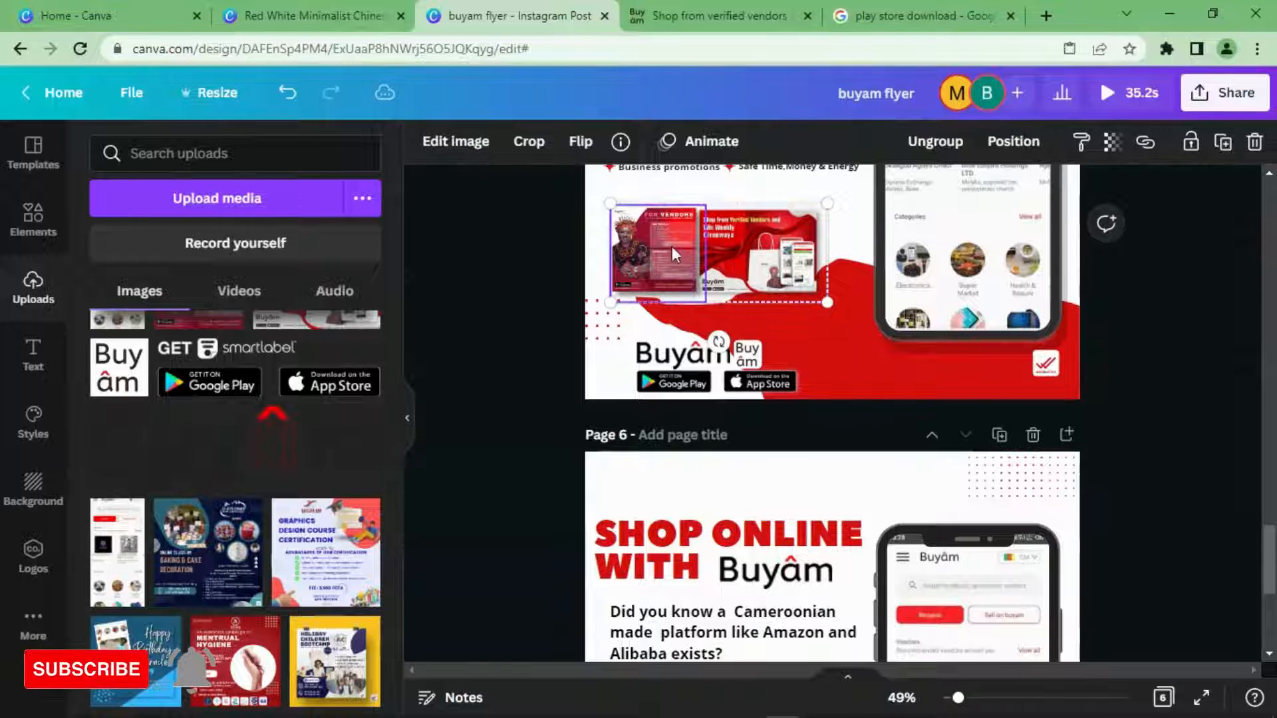
click(731, 244)
click(691, 242)
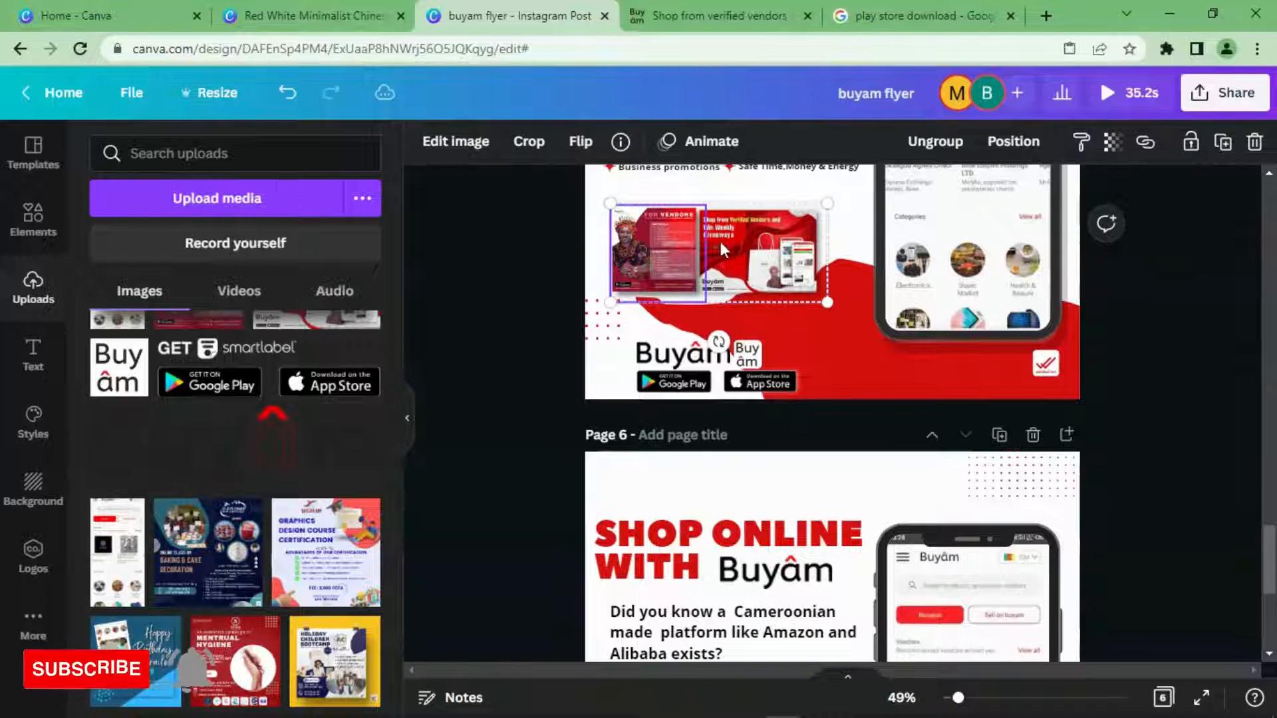
scroll(735, 240, down, 2)
scroll(735, 239, up, 2)
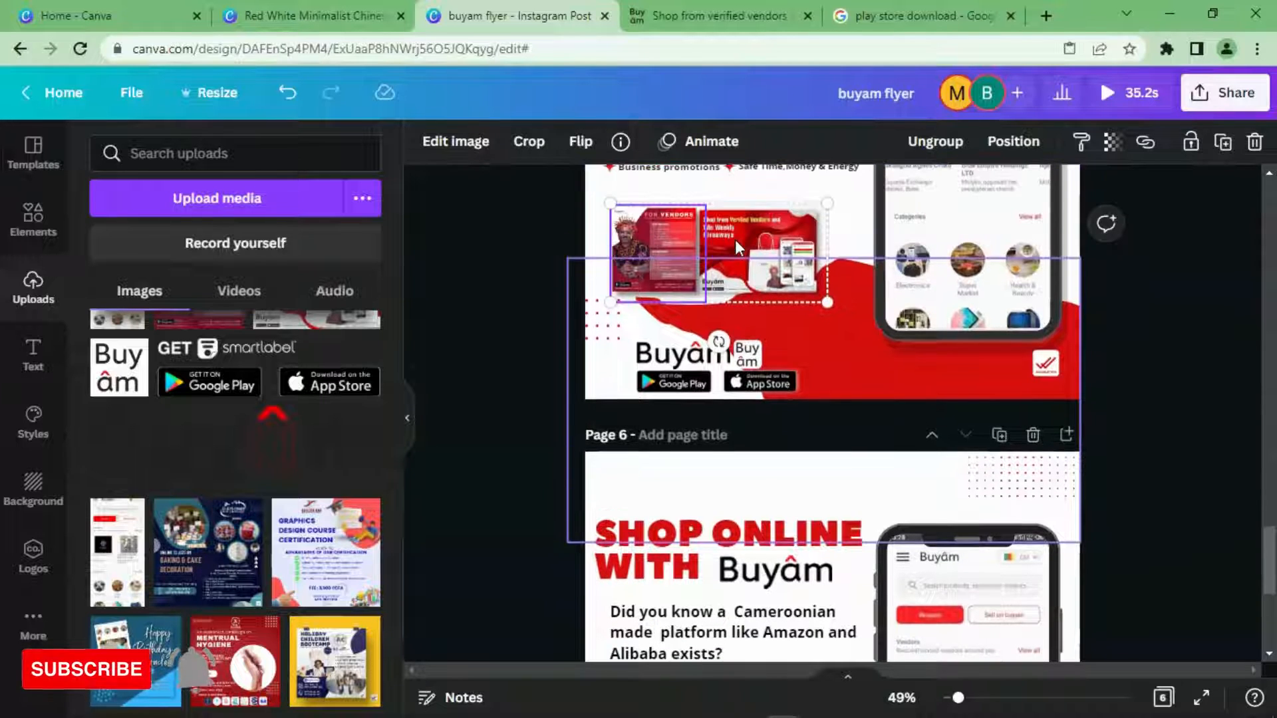
click(860, 342)
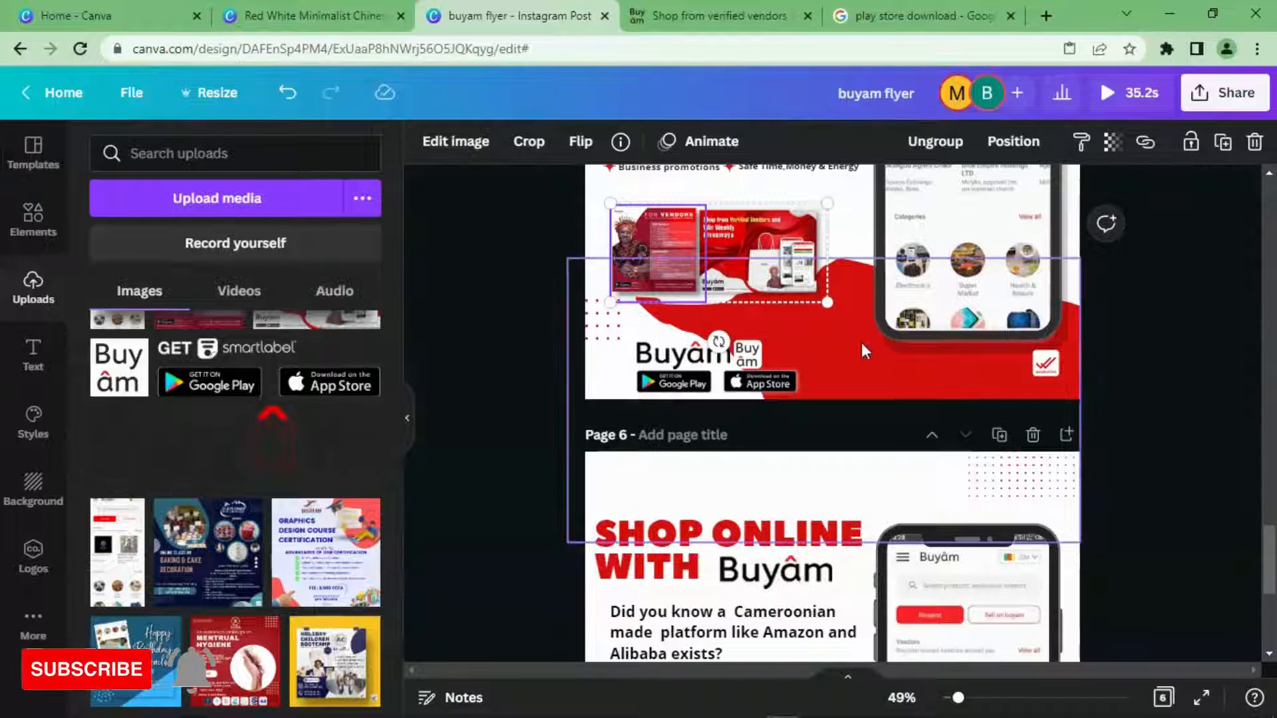
click(765, 279)
click(704, 236)
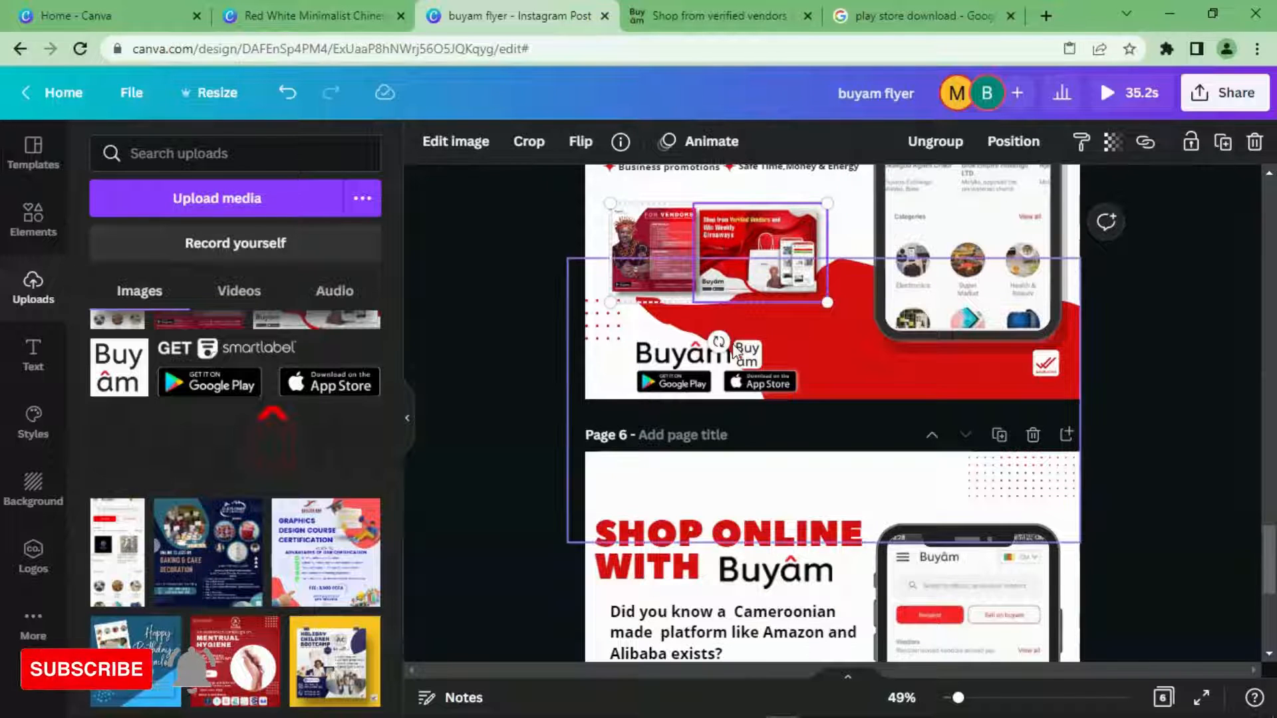
- Add the uploaded "For Vendors" flyer image to page 6, shrink it and place it above the lower Buyâm wordmark
scroll(743, 318, down, 5)
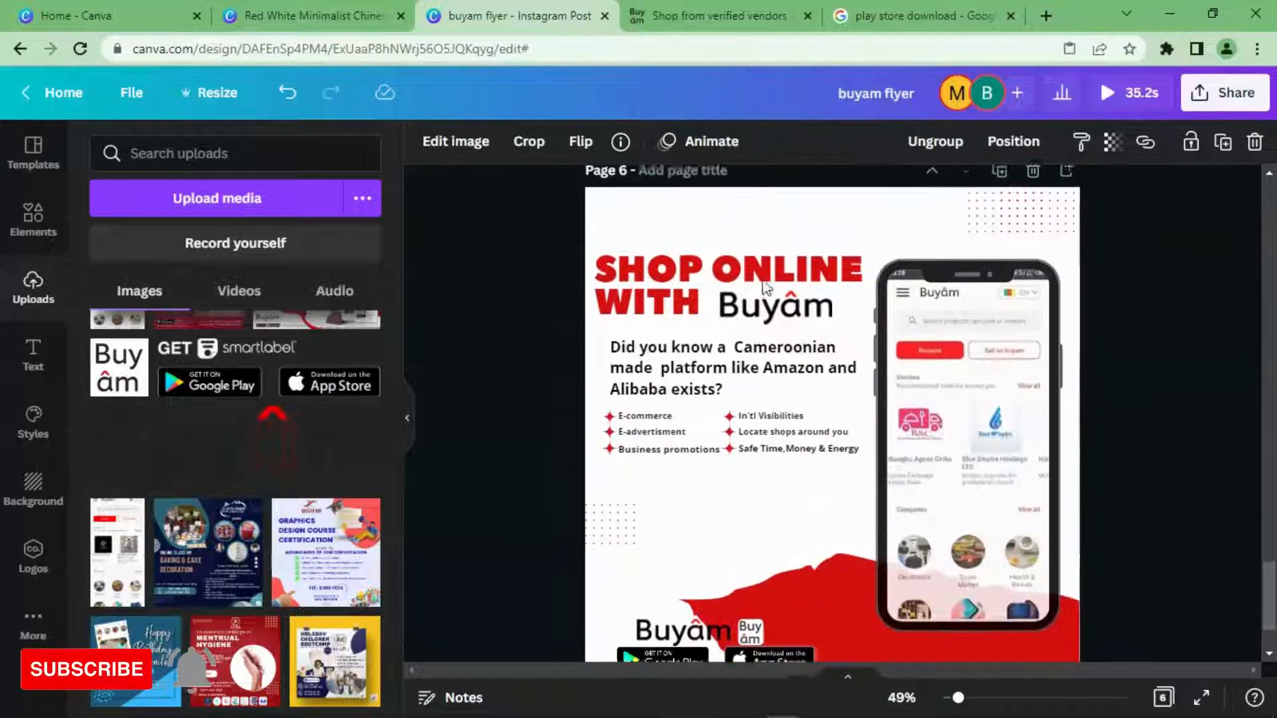
scroll(236, 352, up, 2)
click(222, 388)
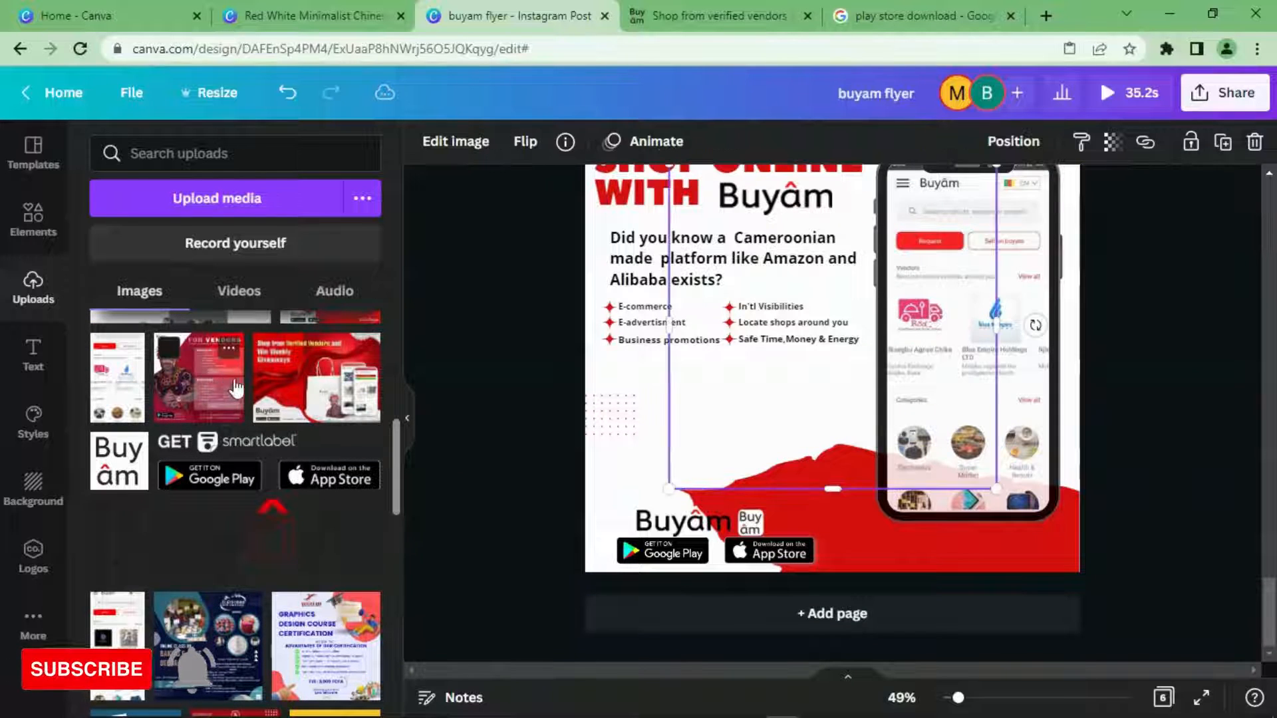
drag(669, 489, 885, 273)
drag(948, 234, 697, 510)
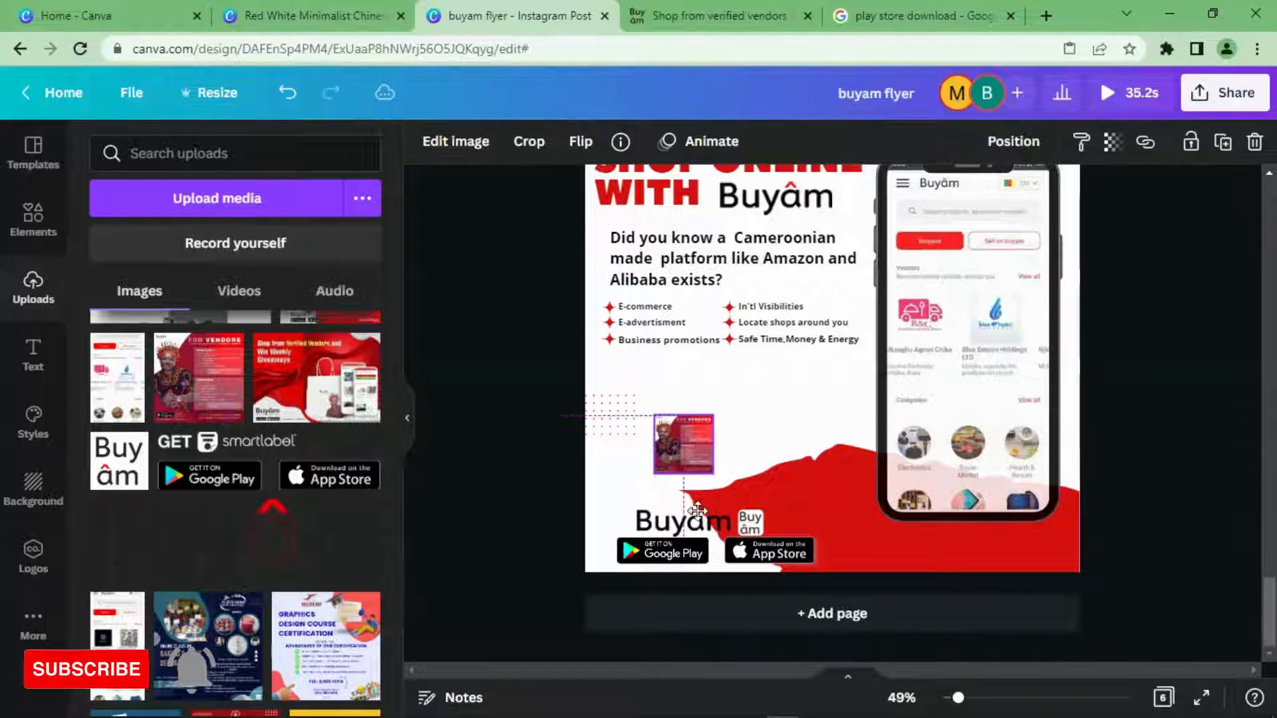
- Add the uploaded "Shop from Verified Vendors and Win Weekly Giveaways" image, shrunk to the vendor flyer's height and placed beside it
click(316, 376)
drag(664, 211, 880, 358)
drag(916, 401, 756, 446)
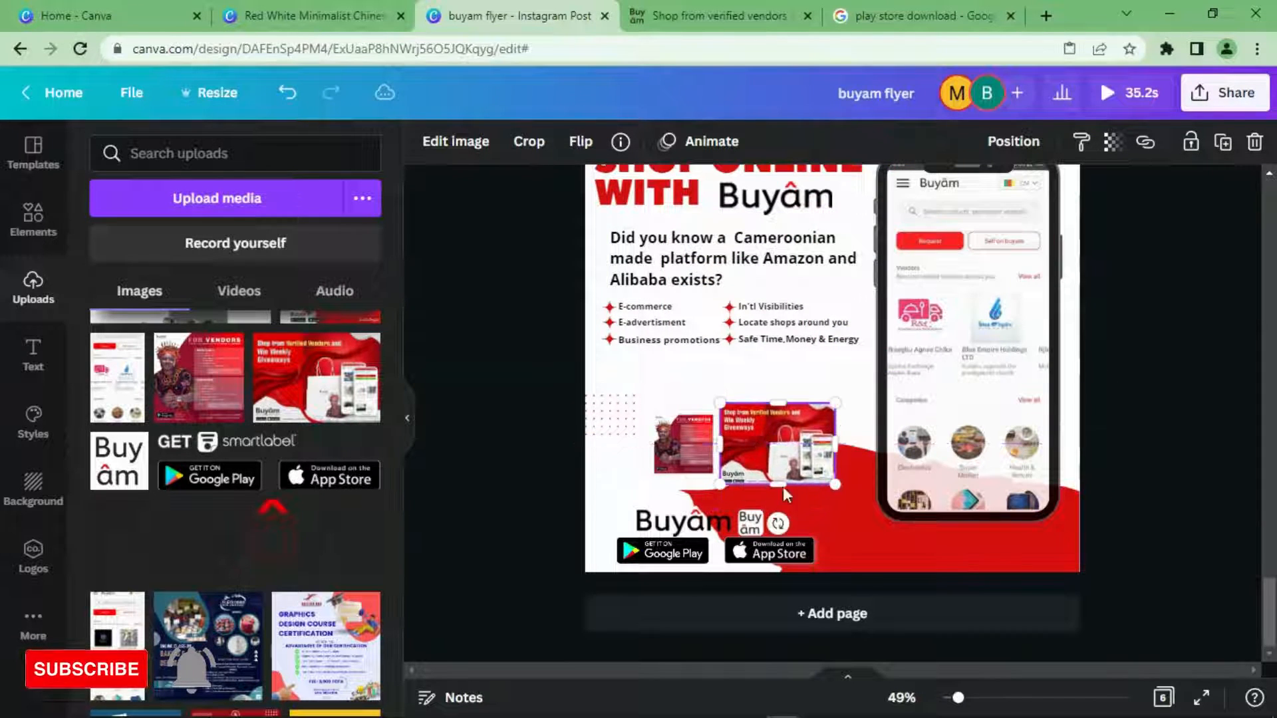
drag(835, 484, 772, 453)
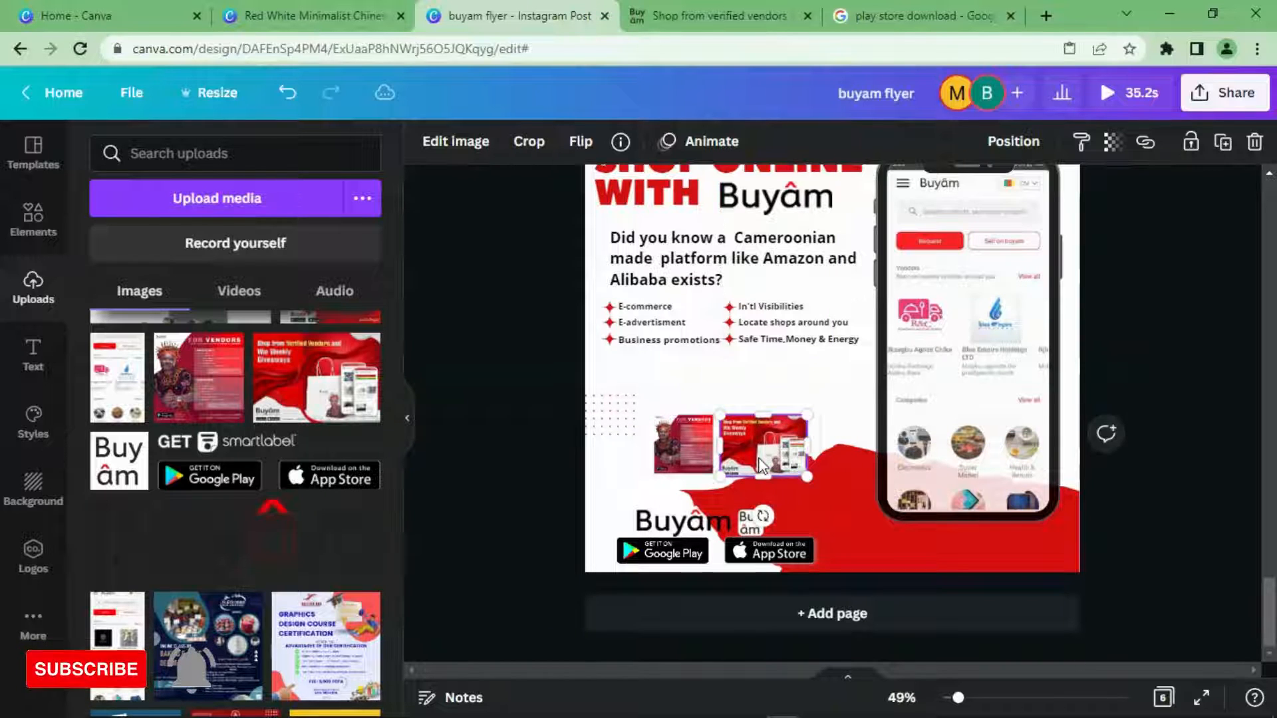
click(865, 525)
click(690, 433)
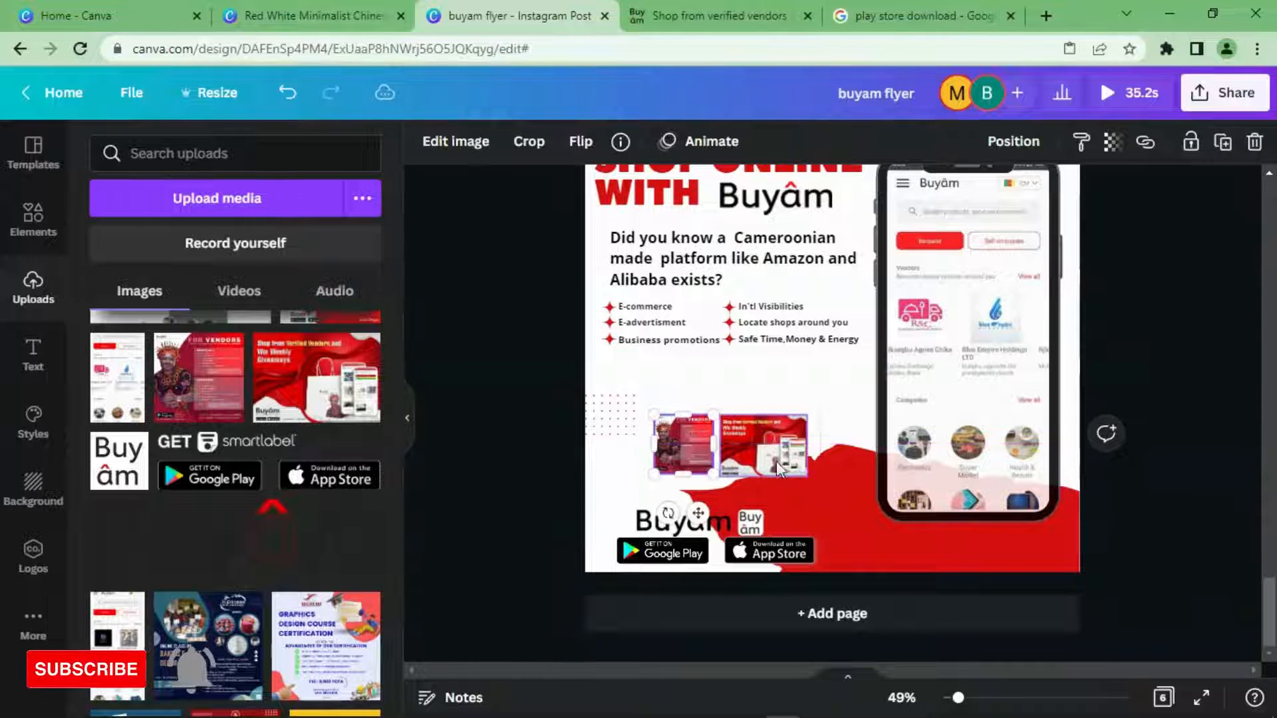
scroll(790, 442, up, 5)
scroll(792, 419, down, 4)
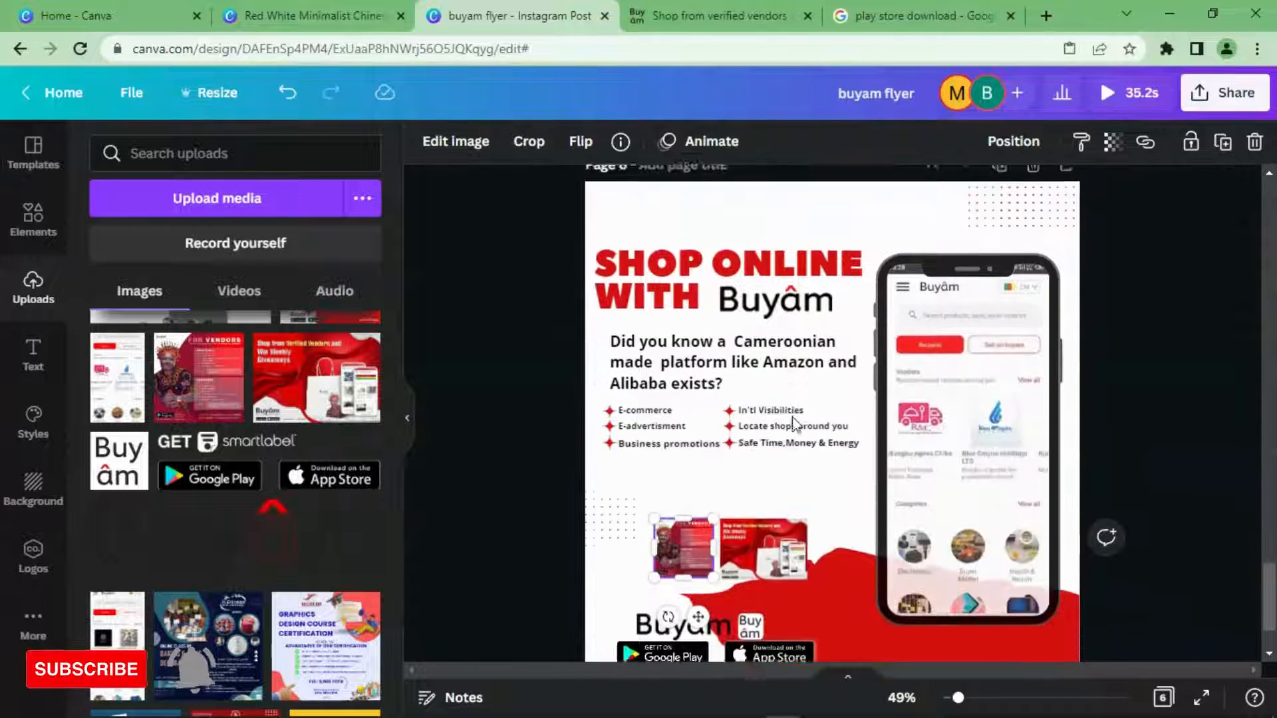
scroll(601, 509, down, 3)
drag(608, 421, 788, 489)
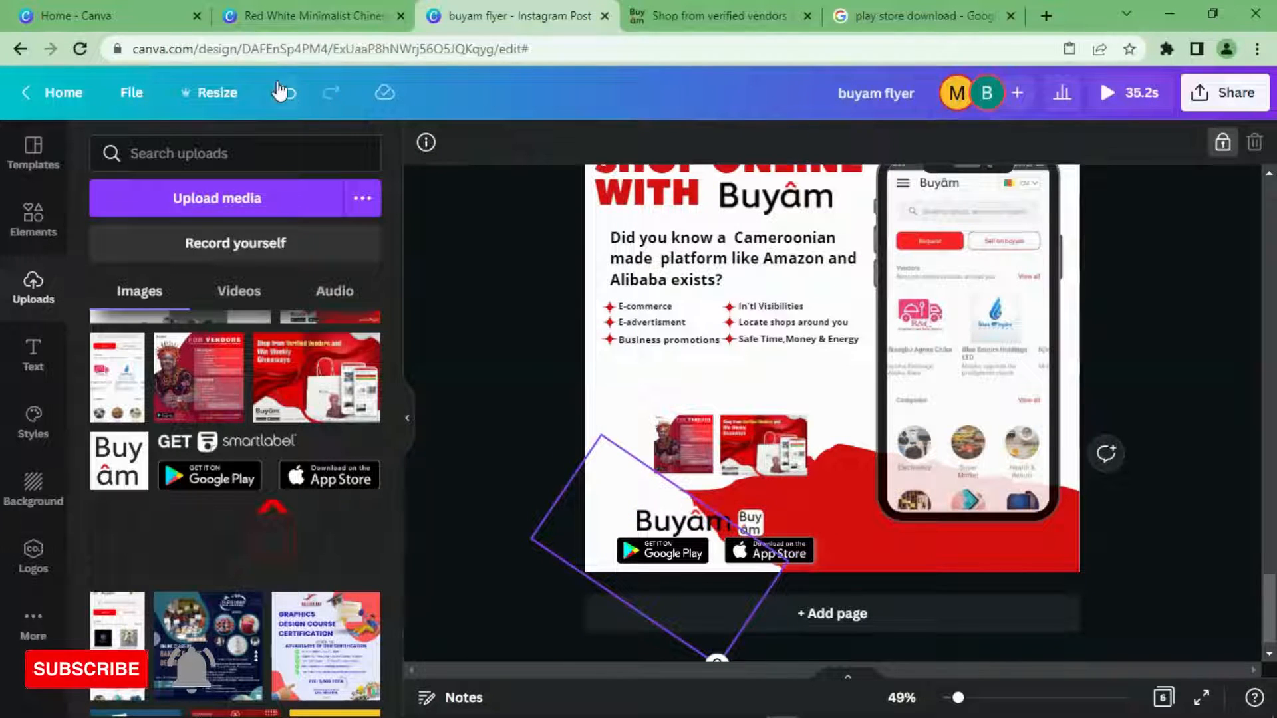
- Duplicate the dot pattern at page 6's left edge and place the copy below the original, near the Buyâm wordmark
click(617, 427)
right_click(614, 421)
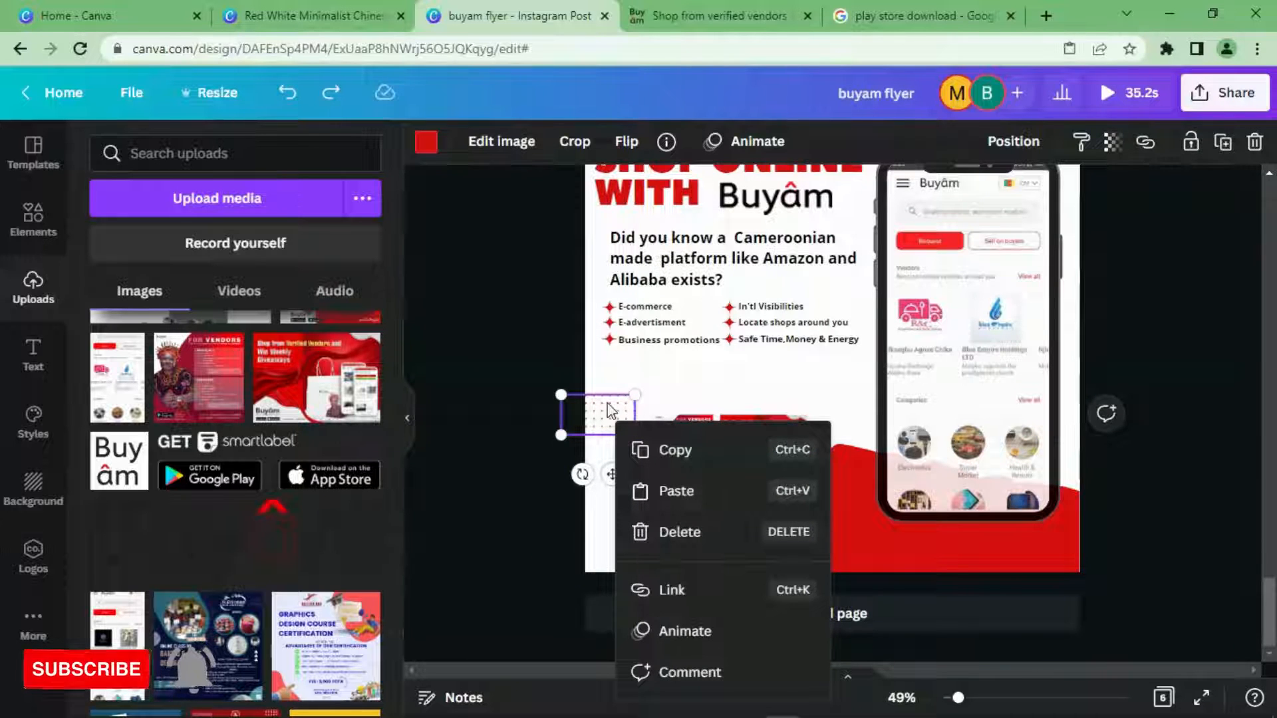
click(626, 430)
click(625, 502)
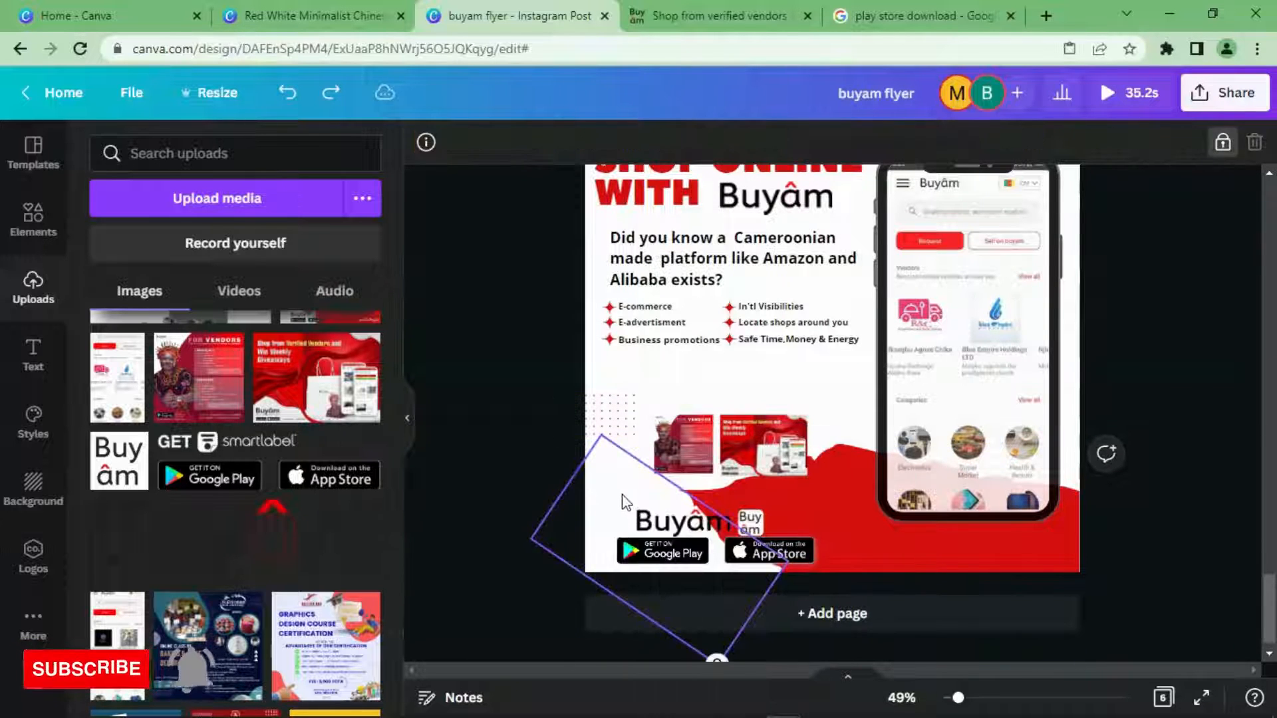
right_click(625, 432)
click(697, 488)
drag(617, 447, 613, 536)
- Delete the original dot pattern and nudge its copy up and left against page 6's left edge
click(613, 417)
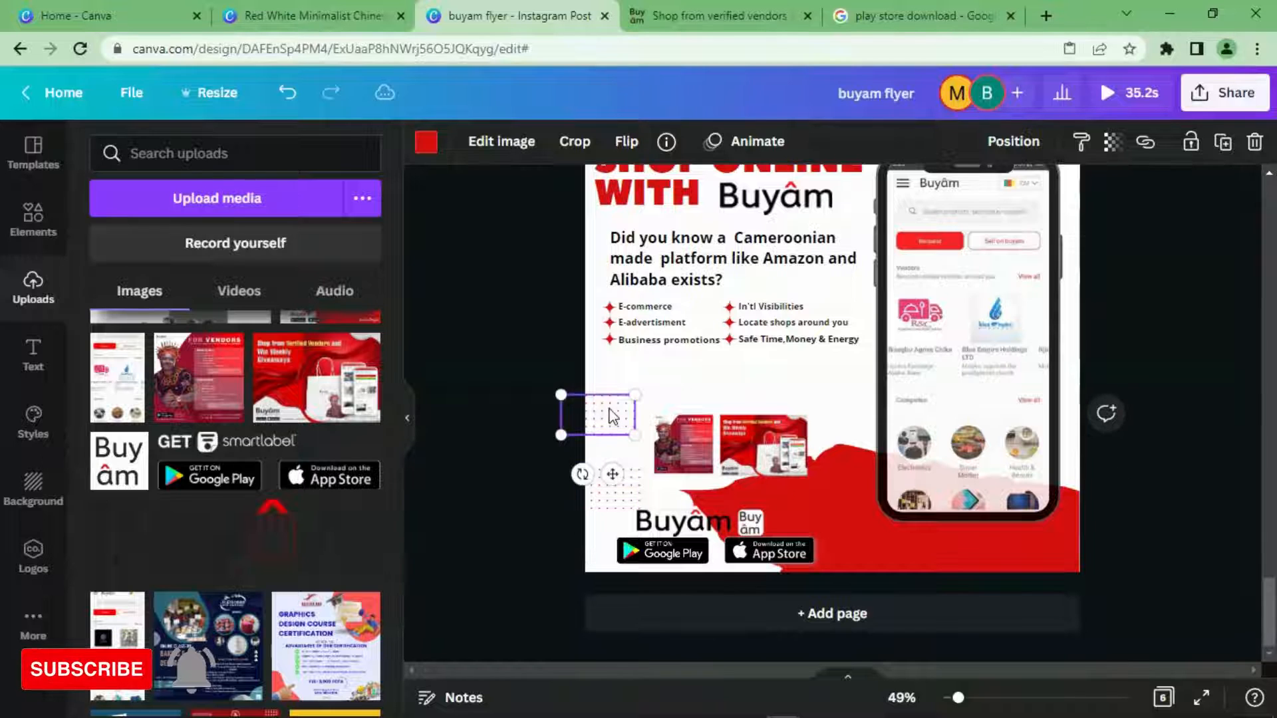
key(Delete)
drag(605, 499, 599, 482)
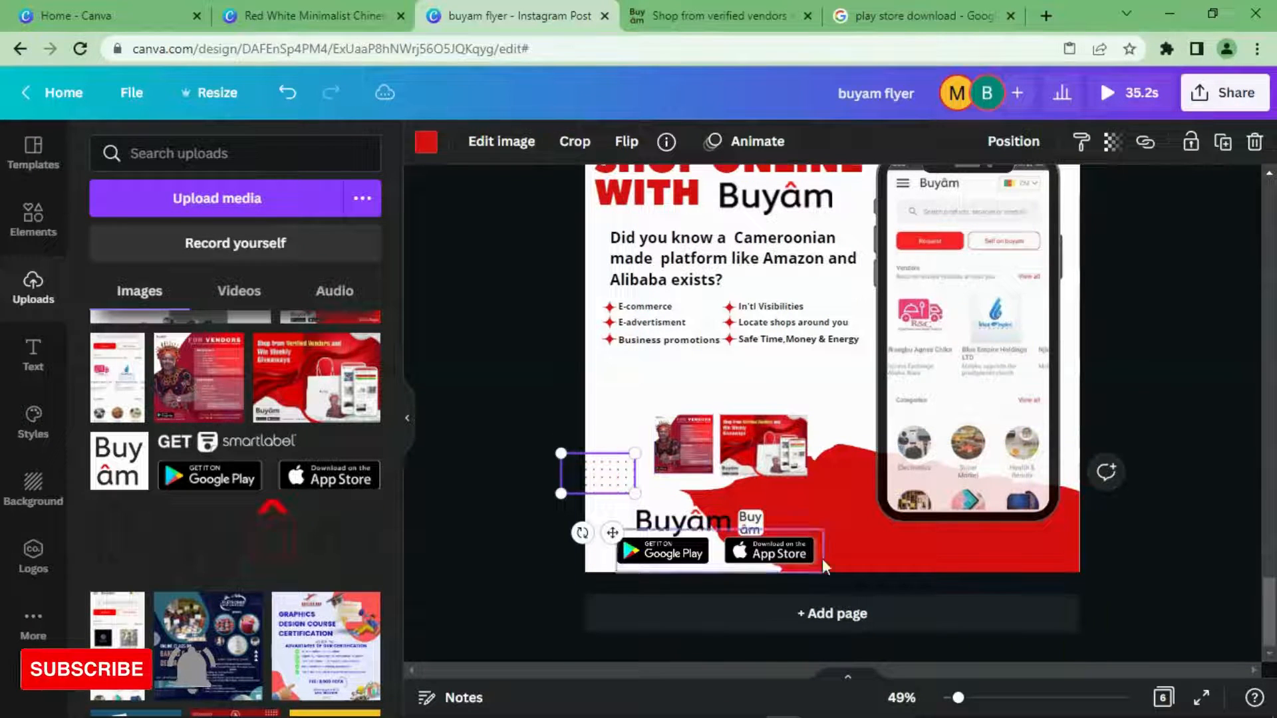
- Enlarge page 6's "For Vendors" image slightly so its height matches the adjacent giveaways image
drag(958, 698, 987, 699)
scroll(731, 479, down, 2)
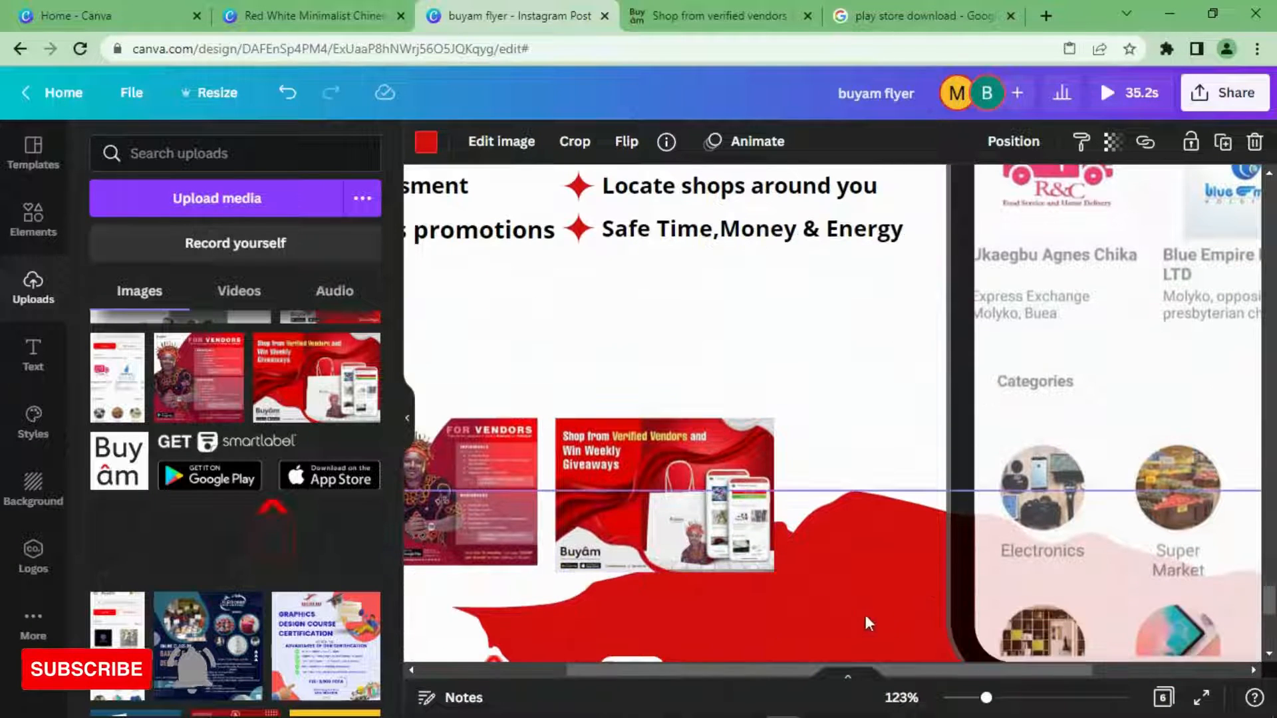
drag(768, 670, 677, 670)
click(660, 528)
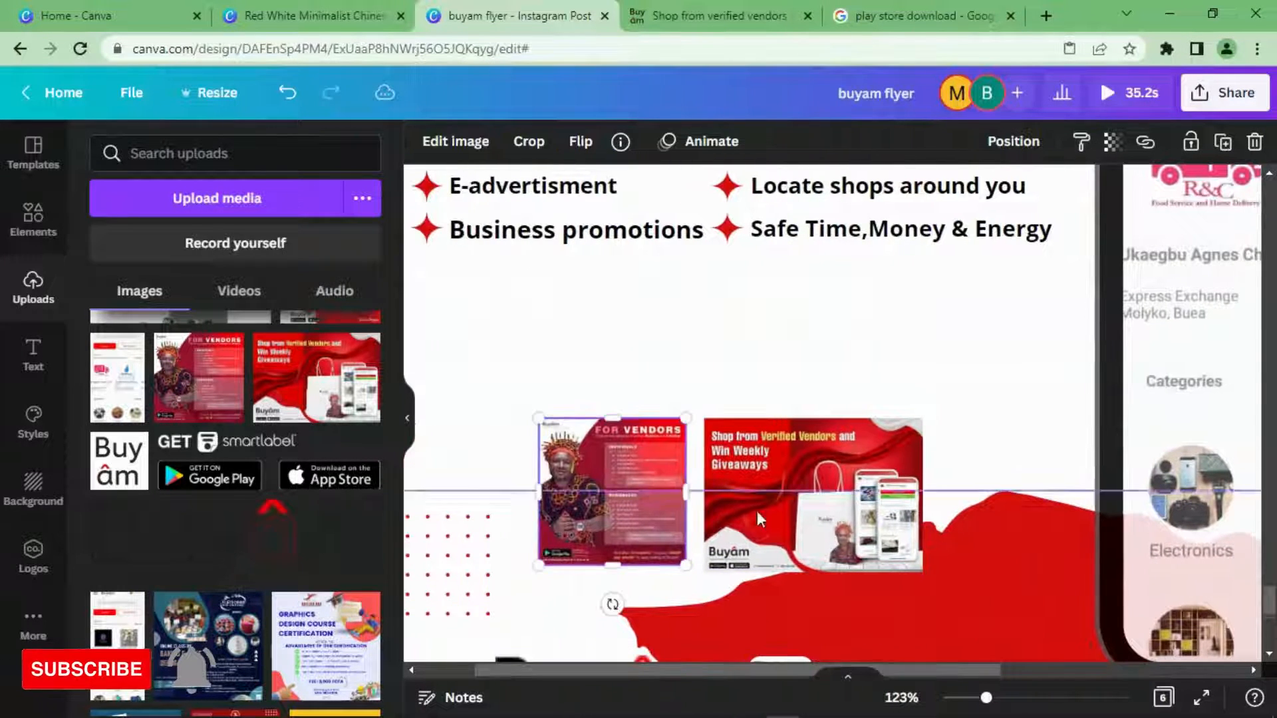
click(751, 508)
click(649, 509)
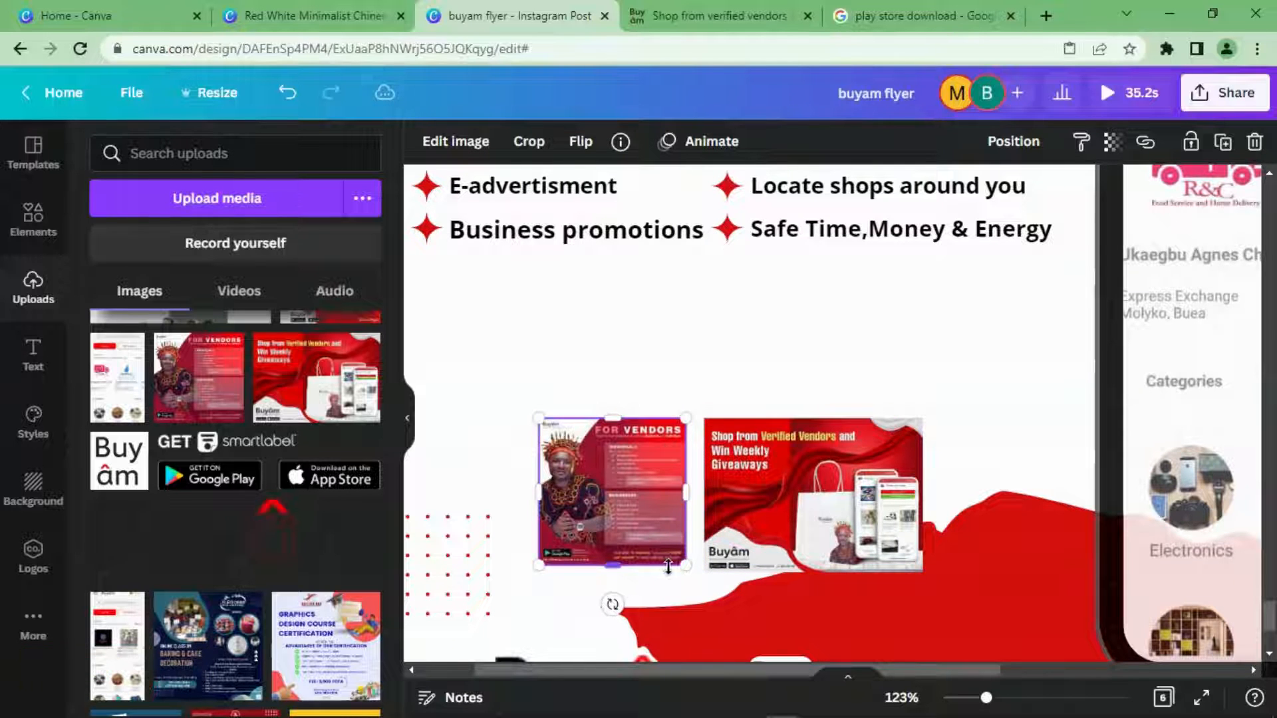
drag(686, 565, 691, 573)
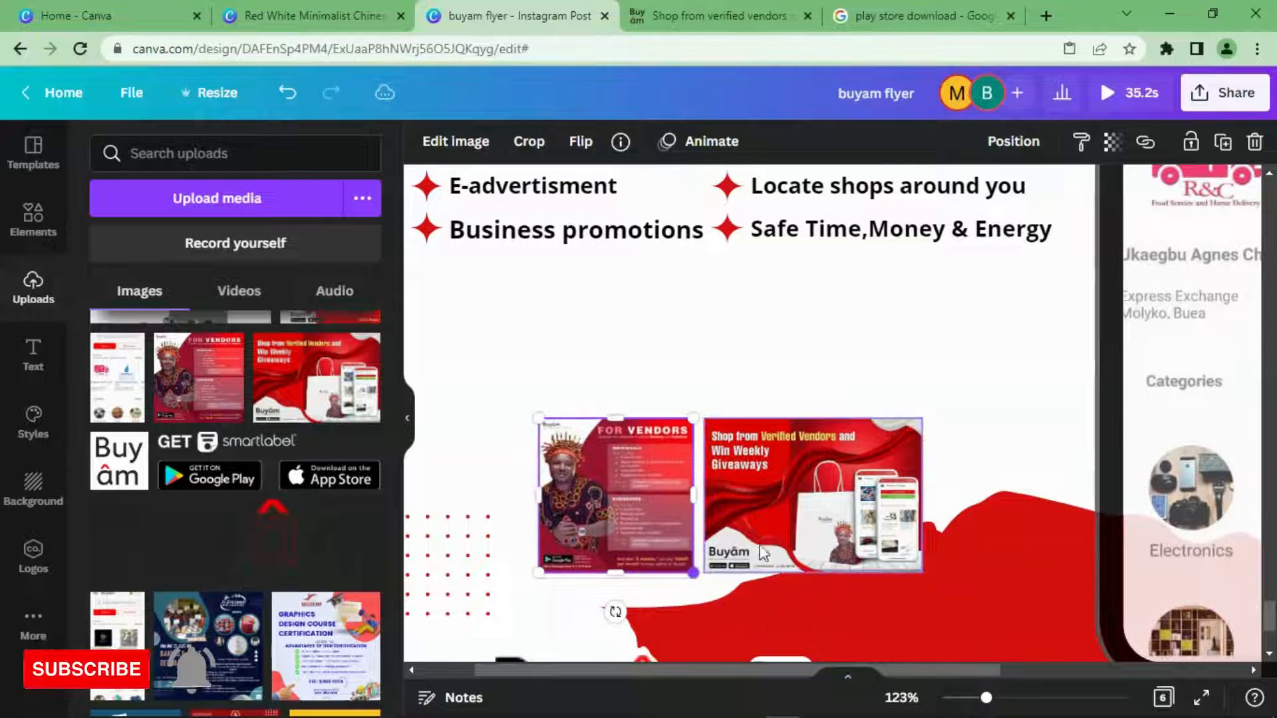
click(865, 403)
drag(981, 452, 610, 456)
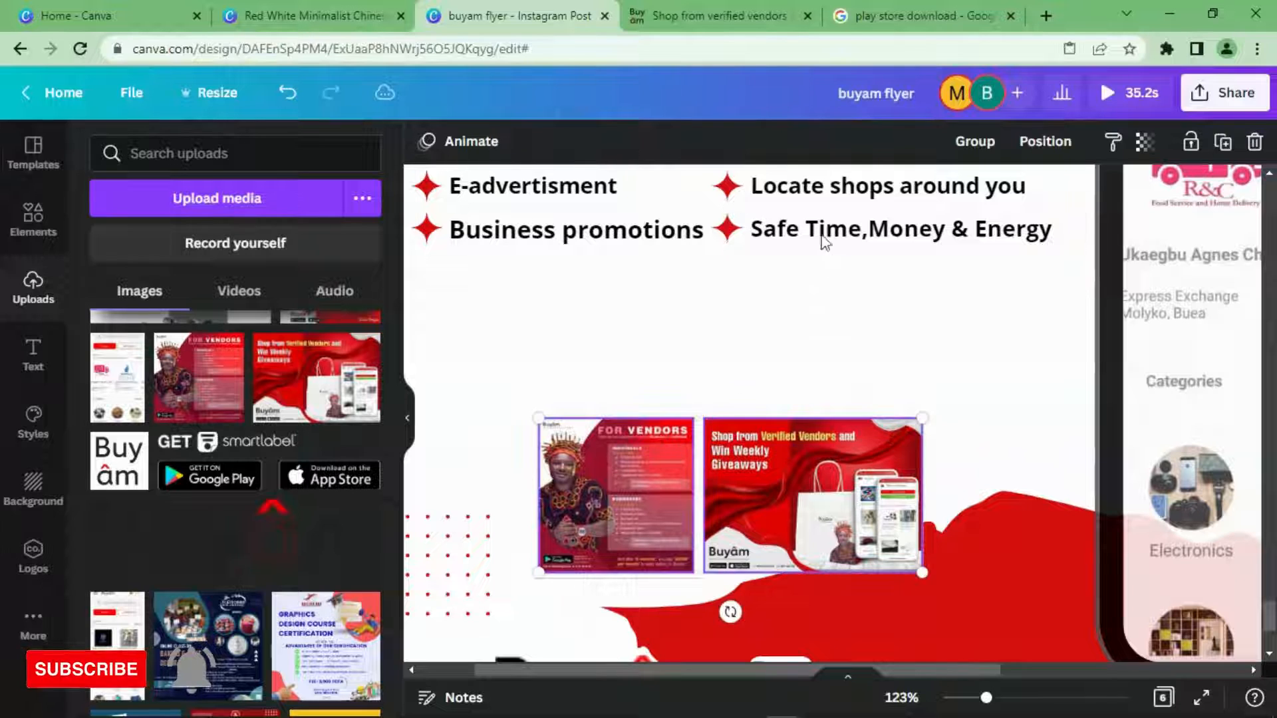
click(787, 374)
- Apply a Drop shadow to the "For Vendors" image and open the shadow's settings
click(665, 450)
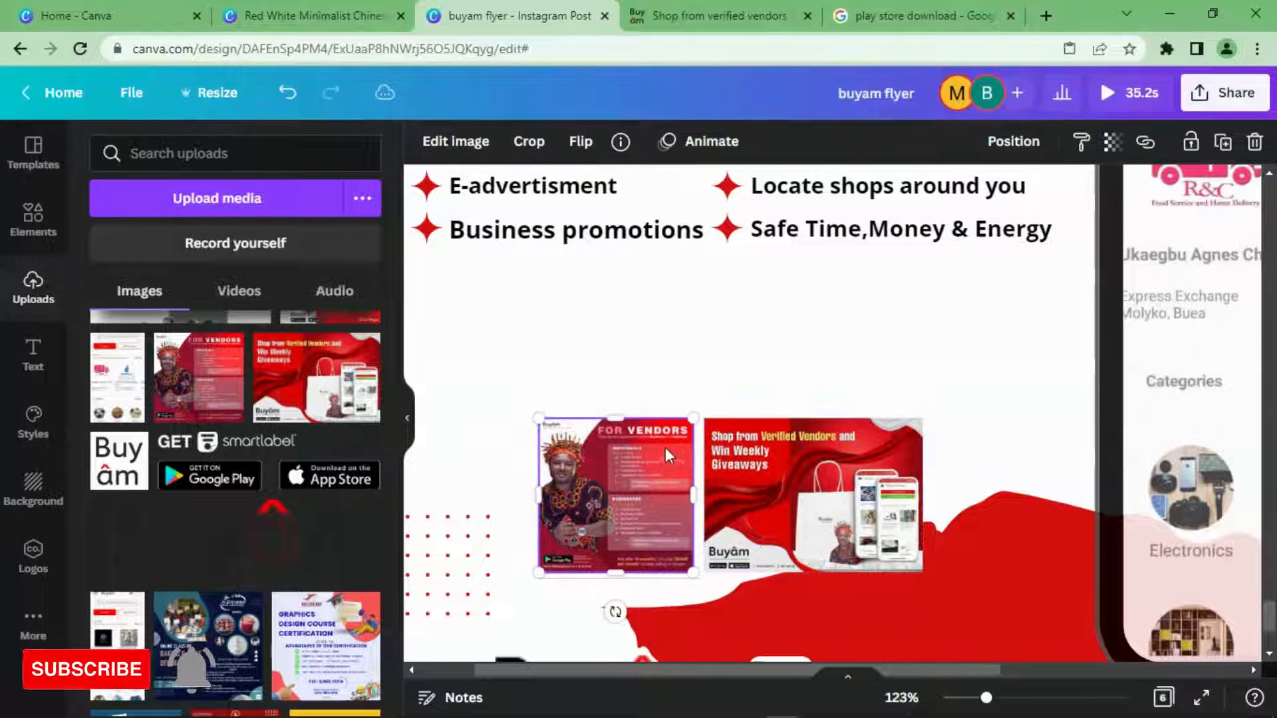
click(462, 142)
click(164, 302)
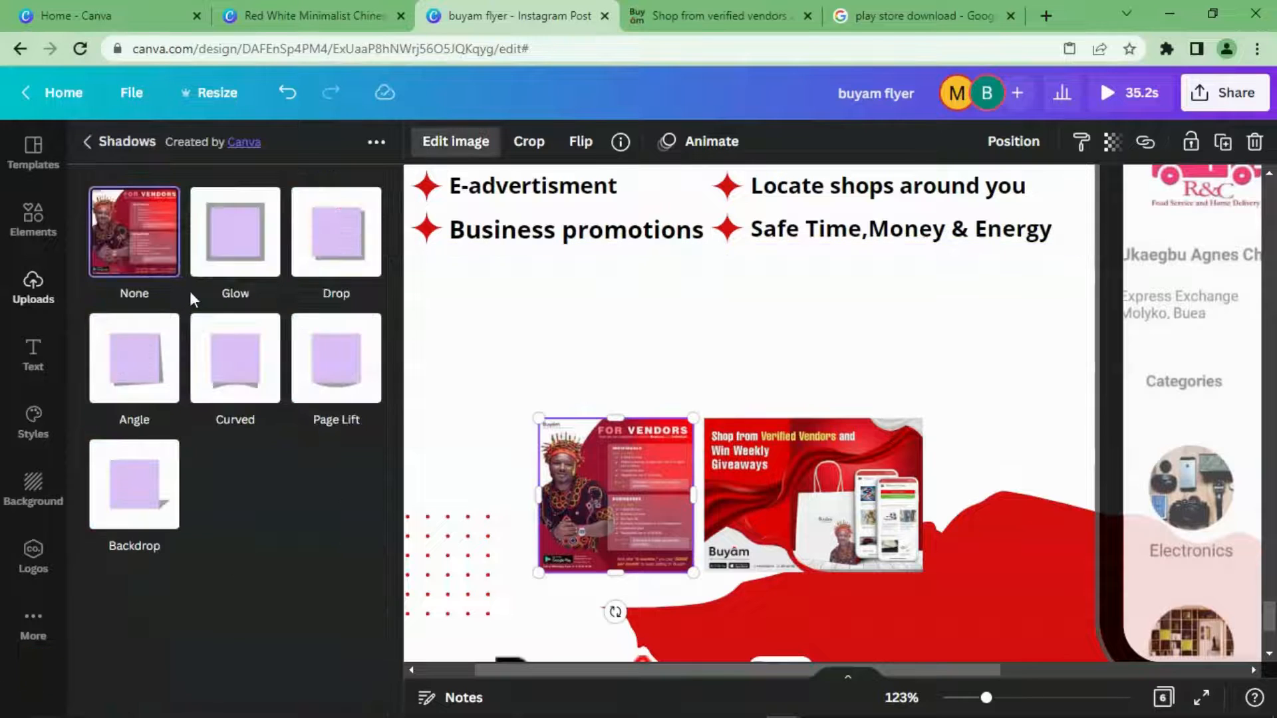
click(359, 246)
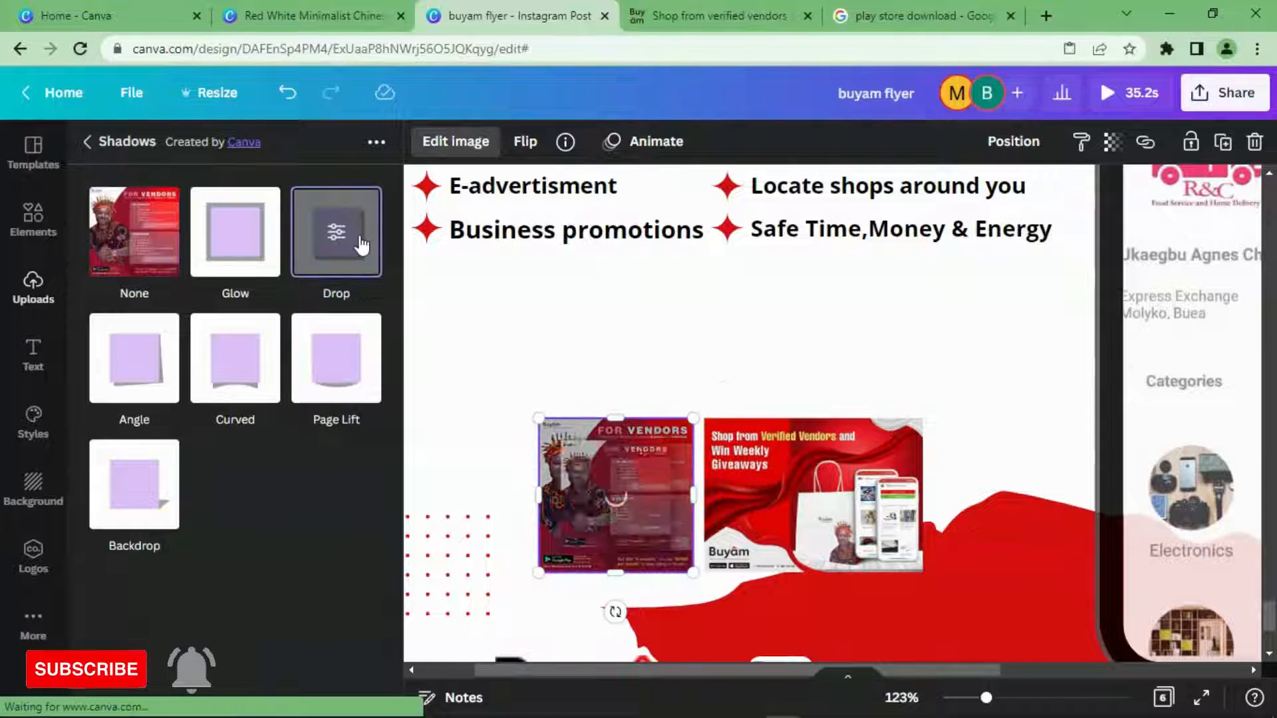
click(336, 241)
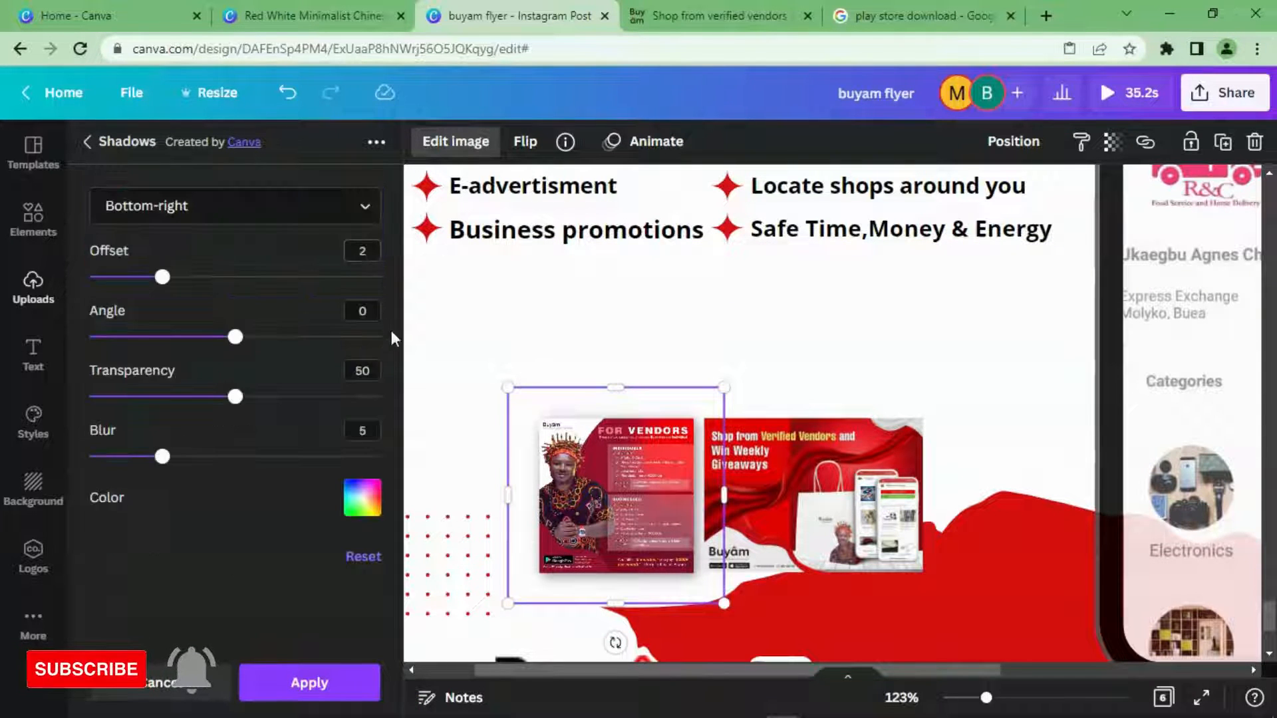
- Set the "For Vendors" image's shadow to blur 2, black colour and transparency 100
drag(234, 397, 152, 397)
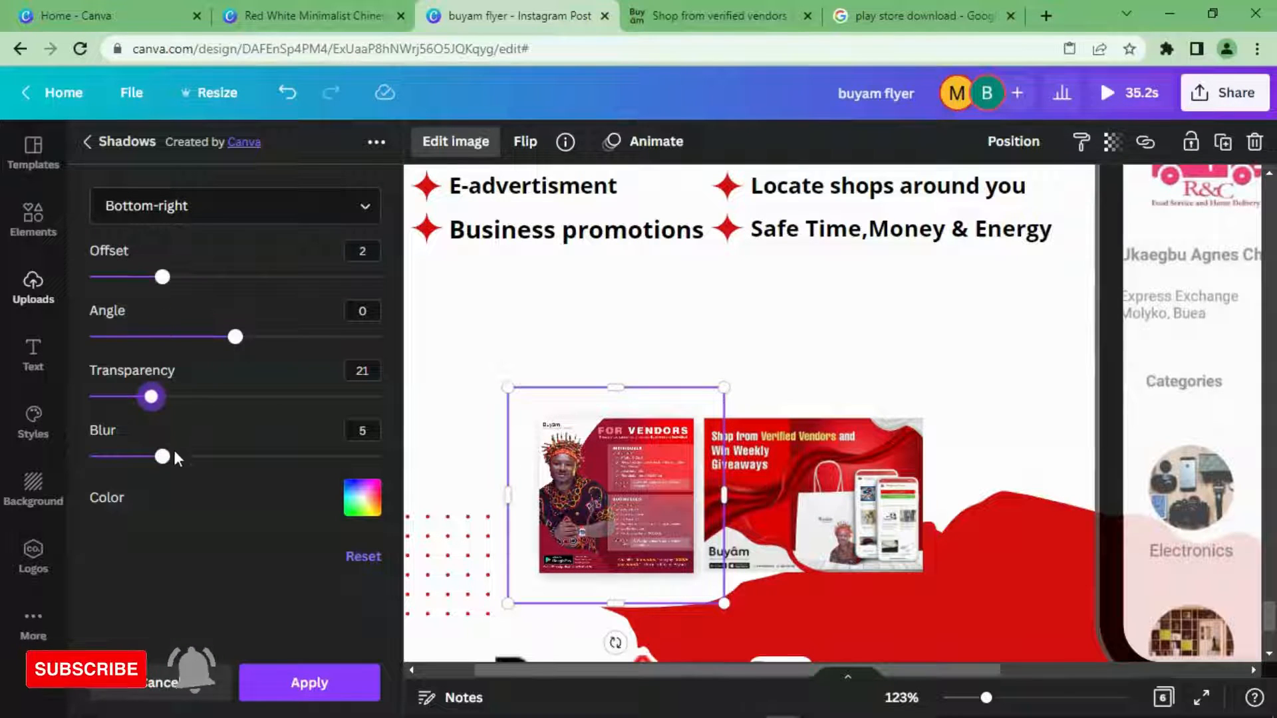
drag(162, 456, 119, 456)
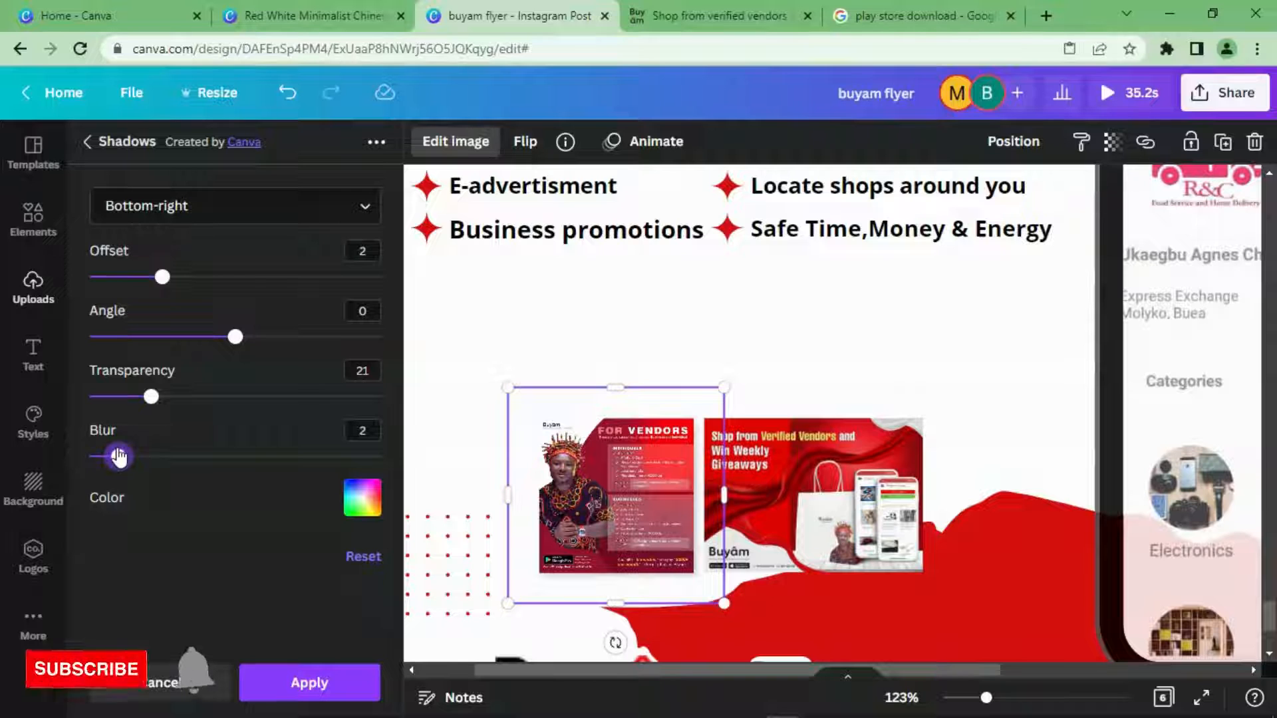
click(352, 503)
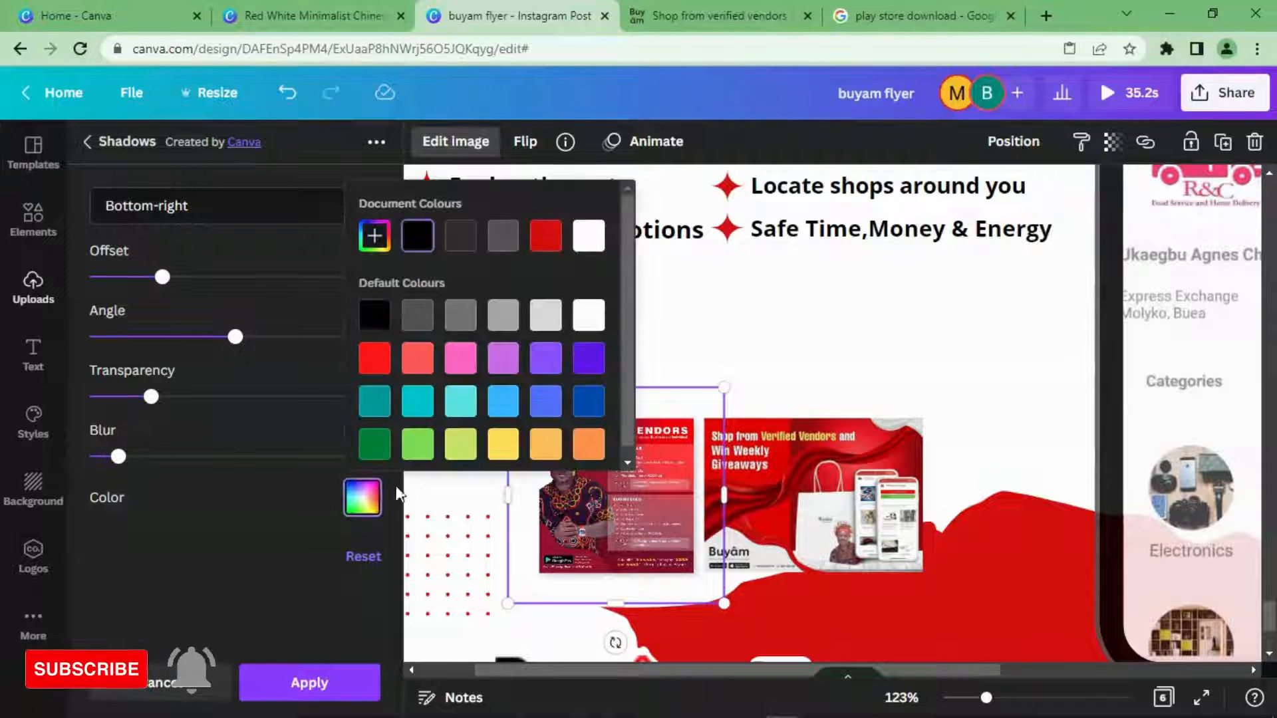
click(369, 322)
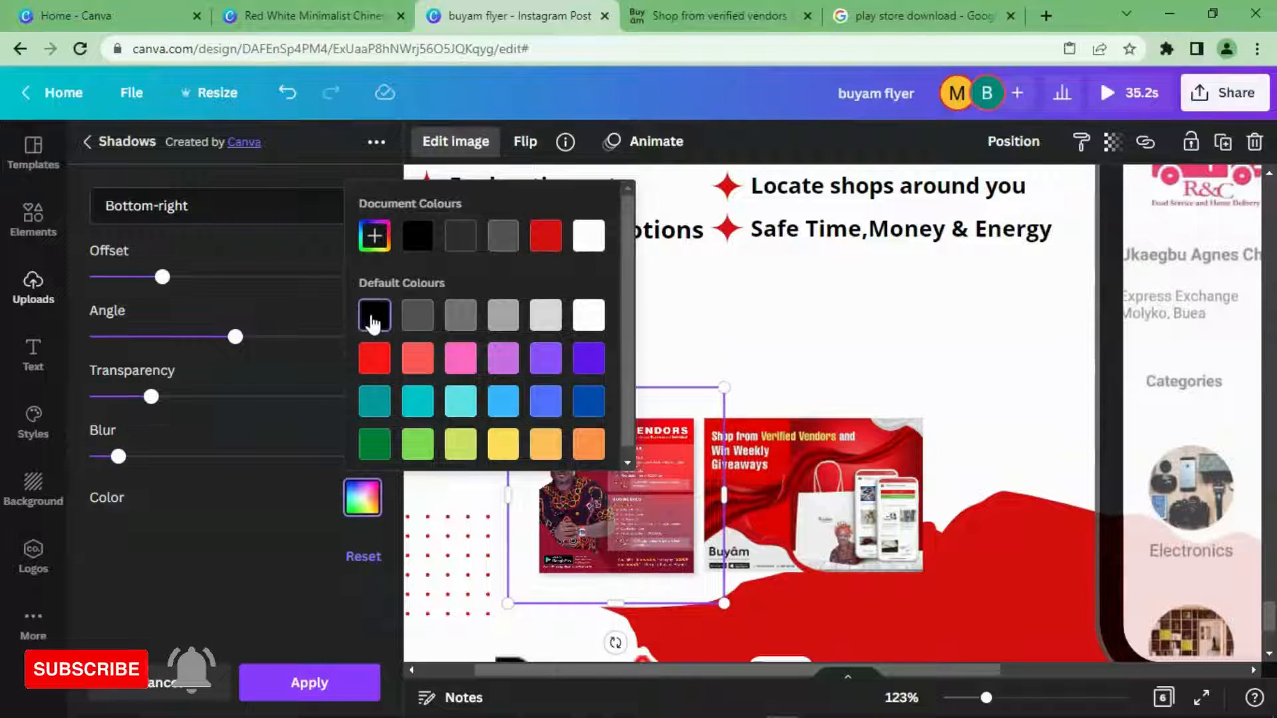
click(417, 237)
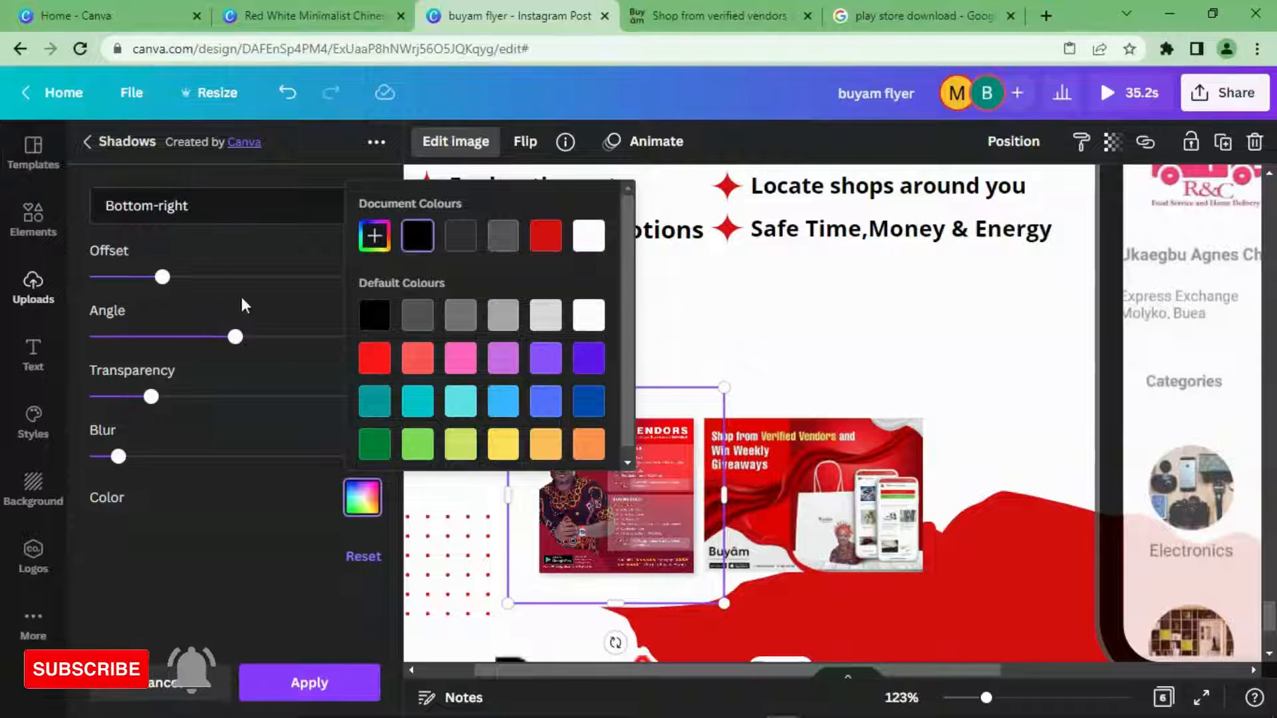
drag(155, 400, 391, 399)
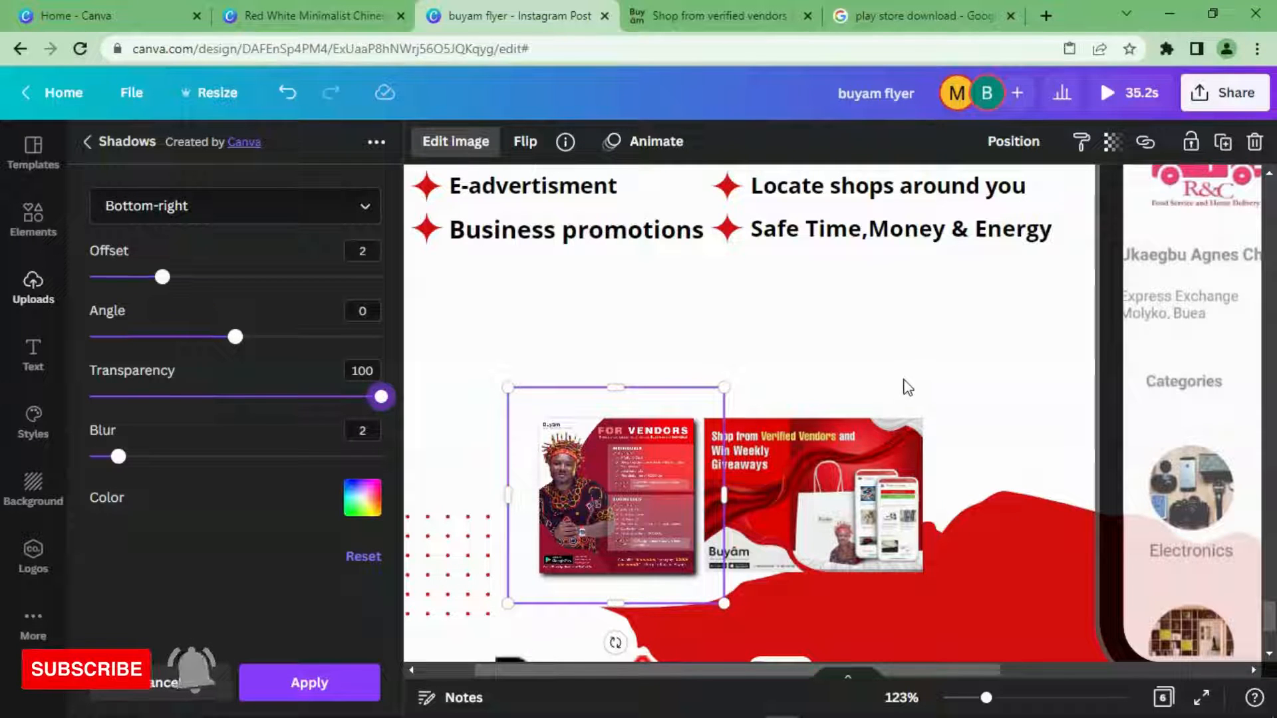
click(906, 383)
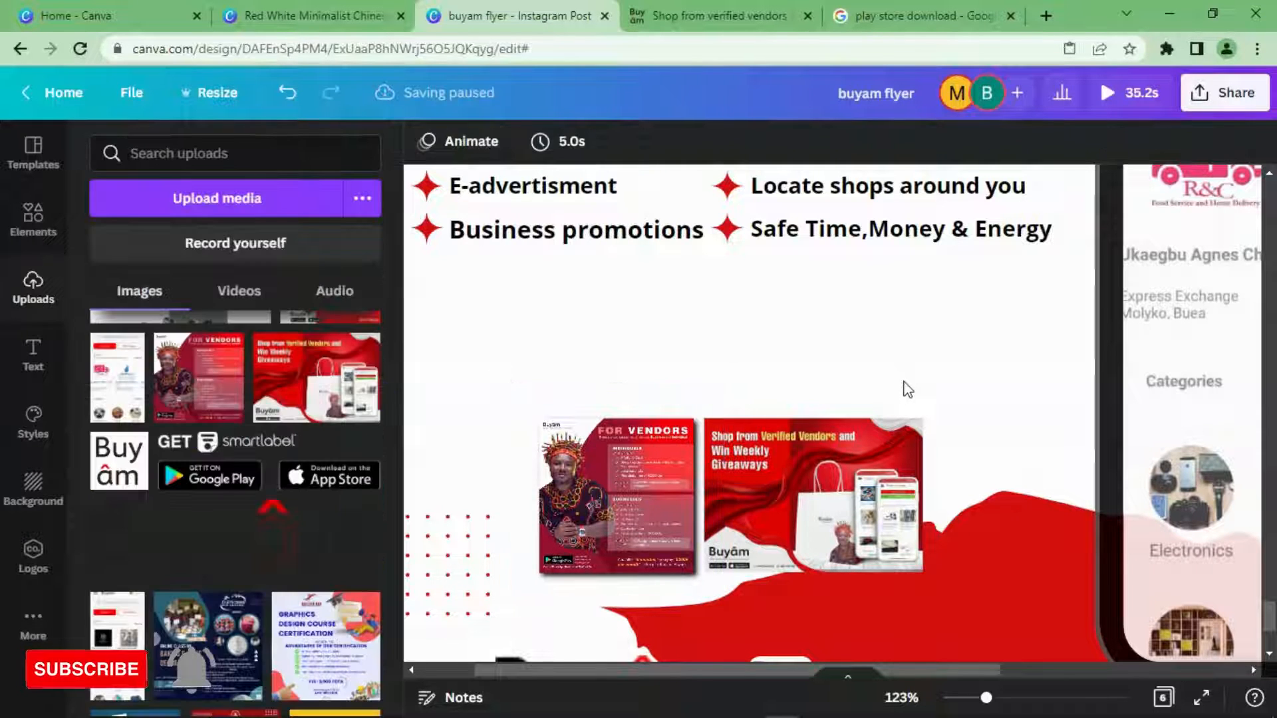
- Apply a Drop shadow to the "Shop from Verified Vendors and Win Weekly Giveaways" image and open its settings
click(864, 500)
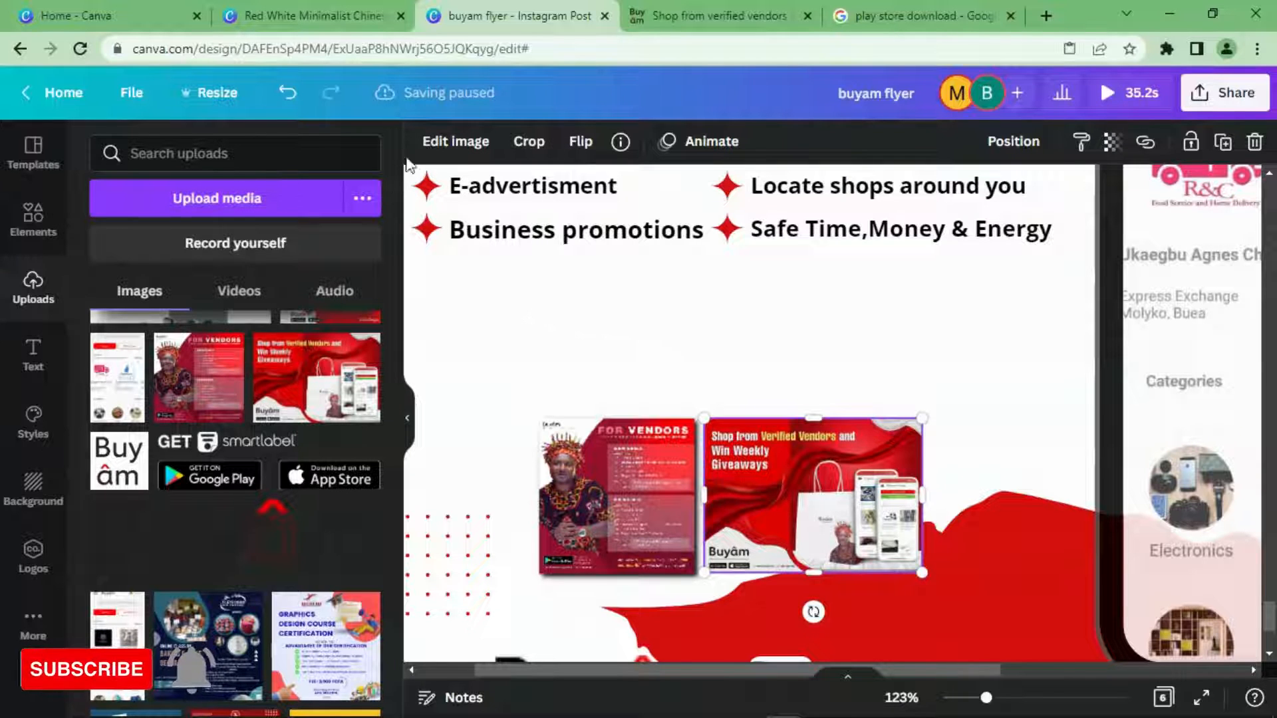
click(455, 141)
click(135, 319)
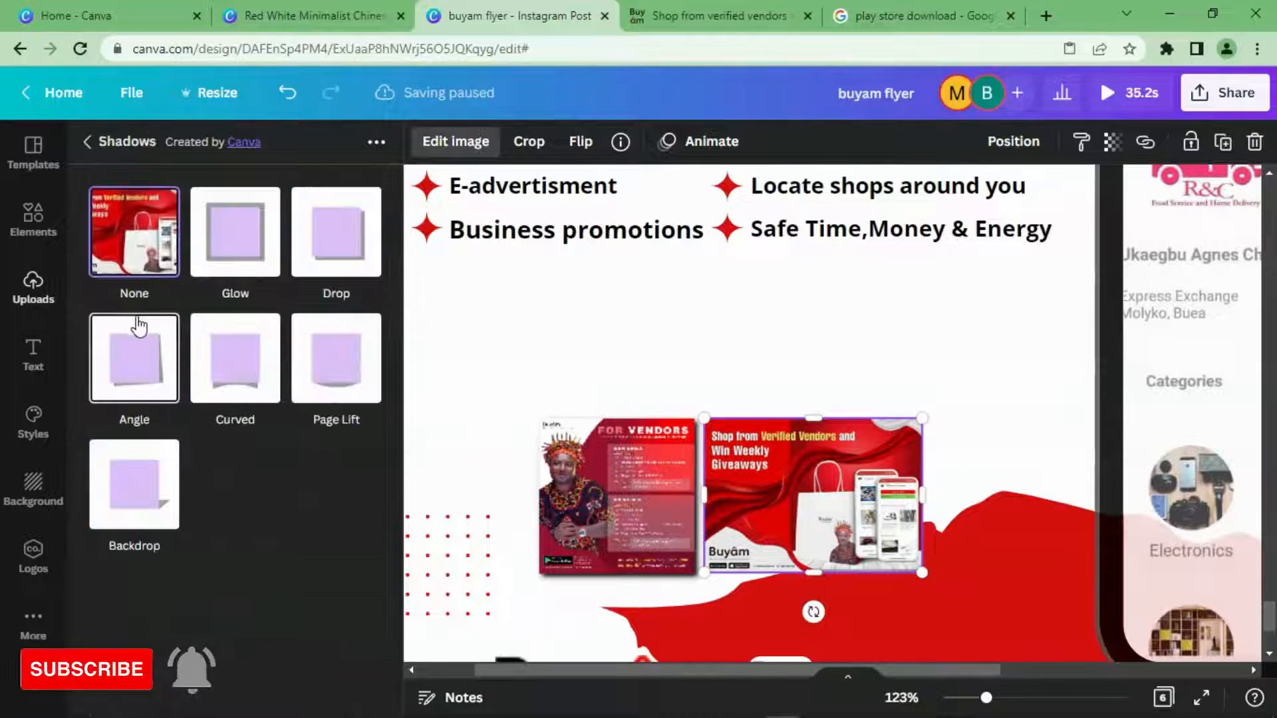
click(425, 206)
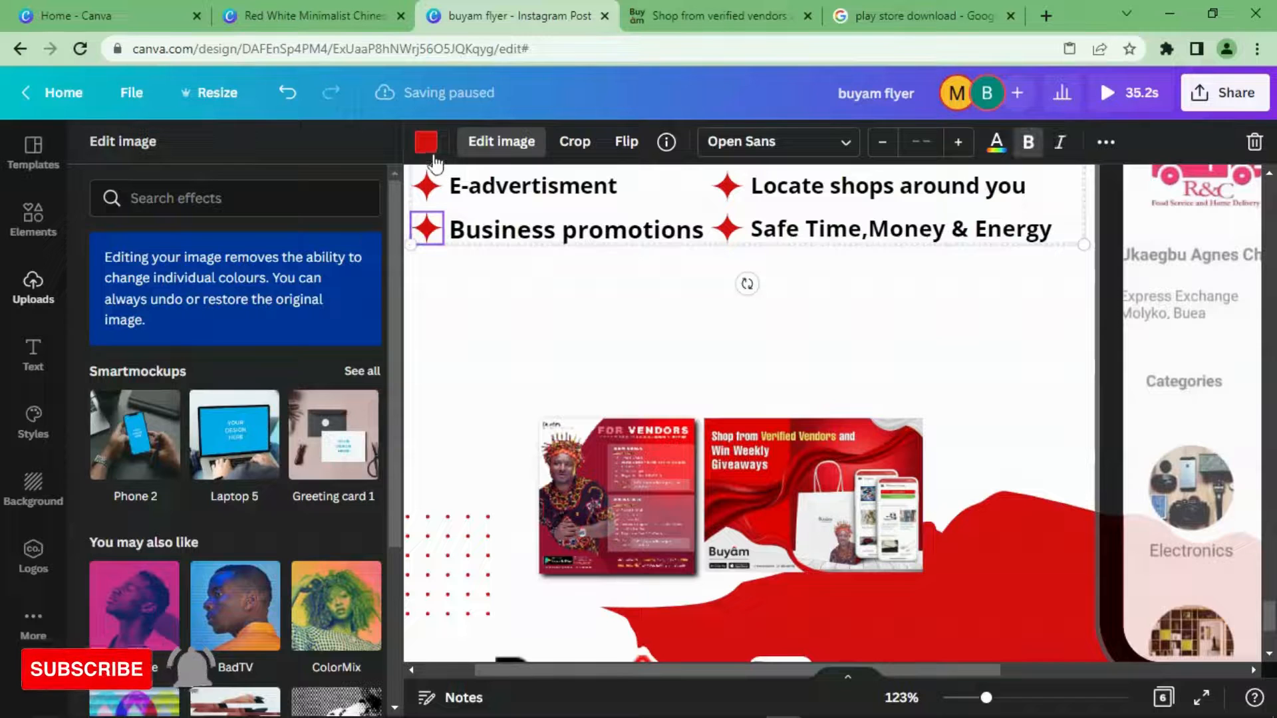
click(773, 565)
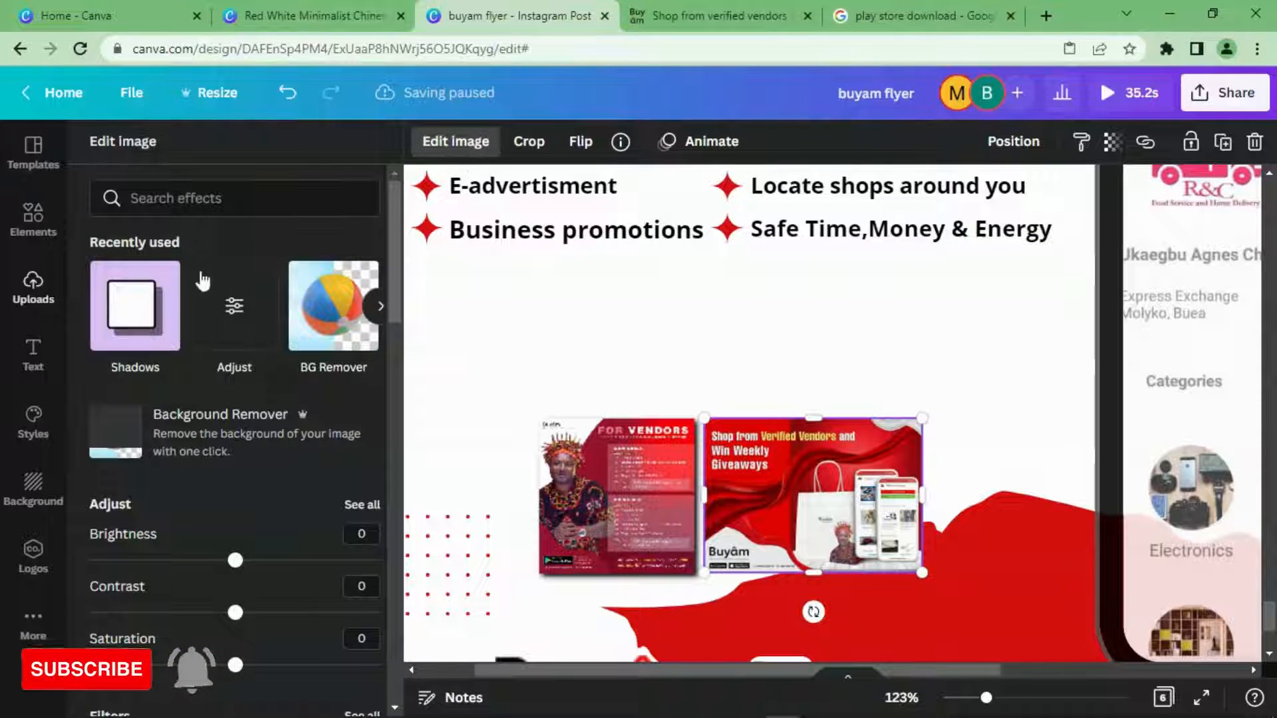
click(158, 298)
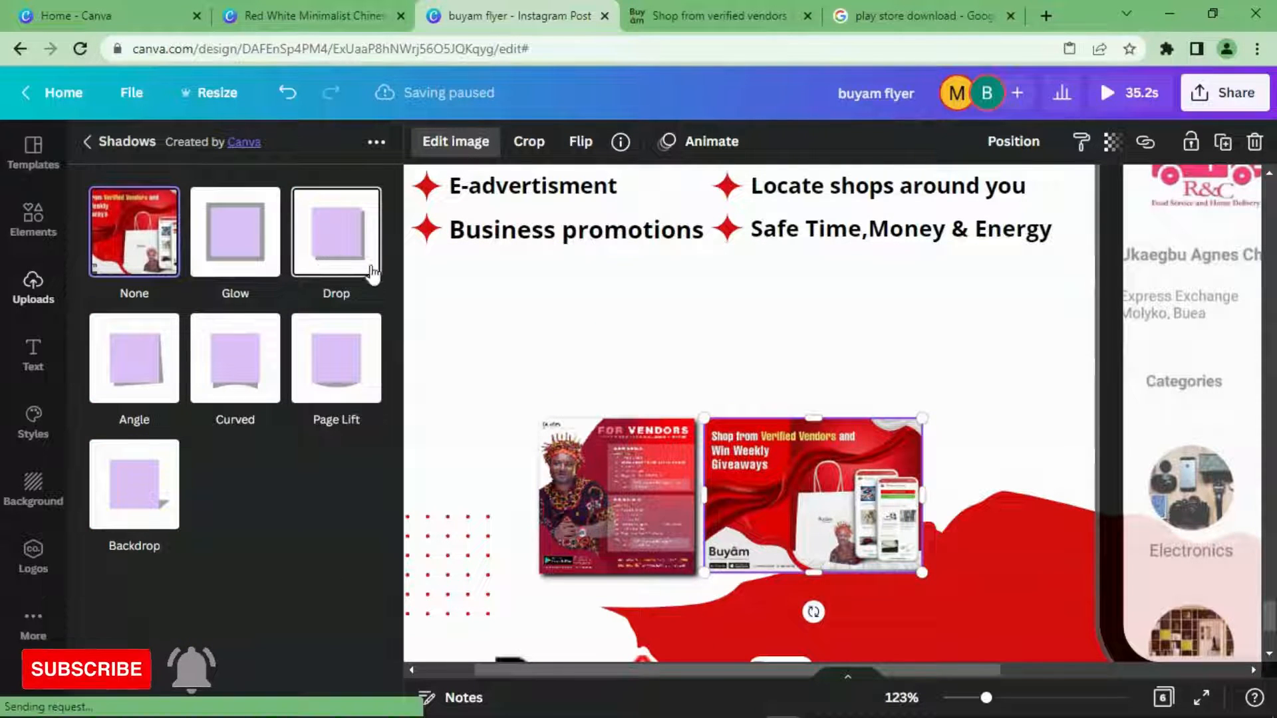
click(369, 270)
click(347, 251)
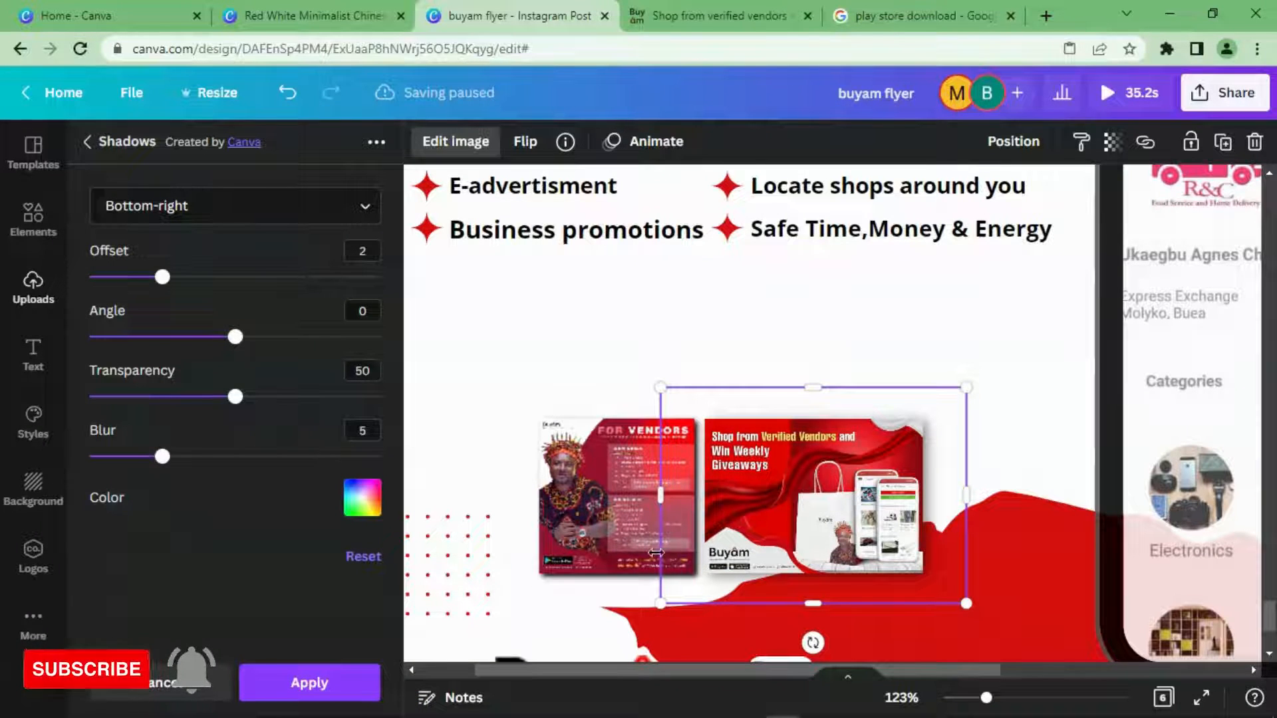
- Set the giveaways image's drop shadow to transparency 67 and blur 2, keeping its black colour
click(358, 494)
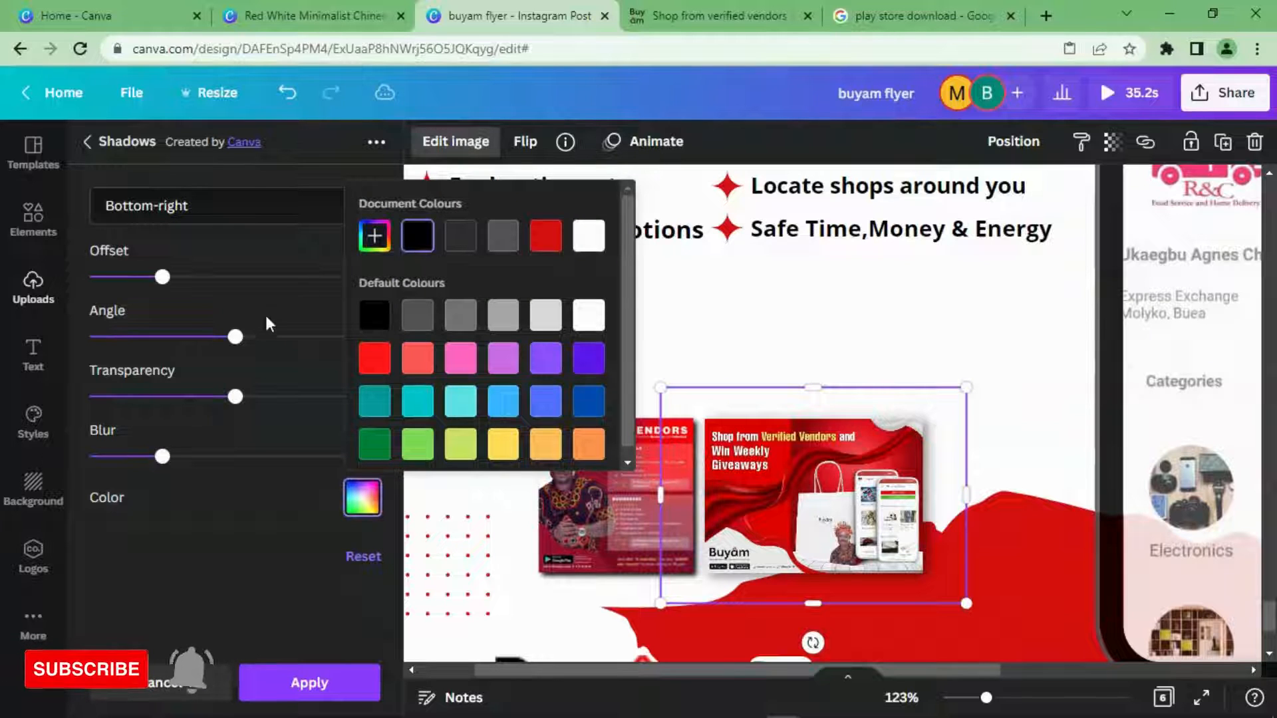
drag(234, 396, 342, 396)
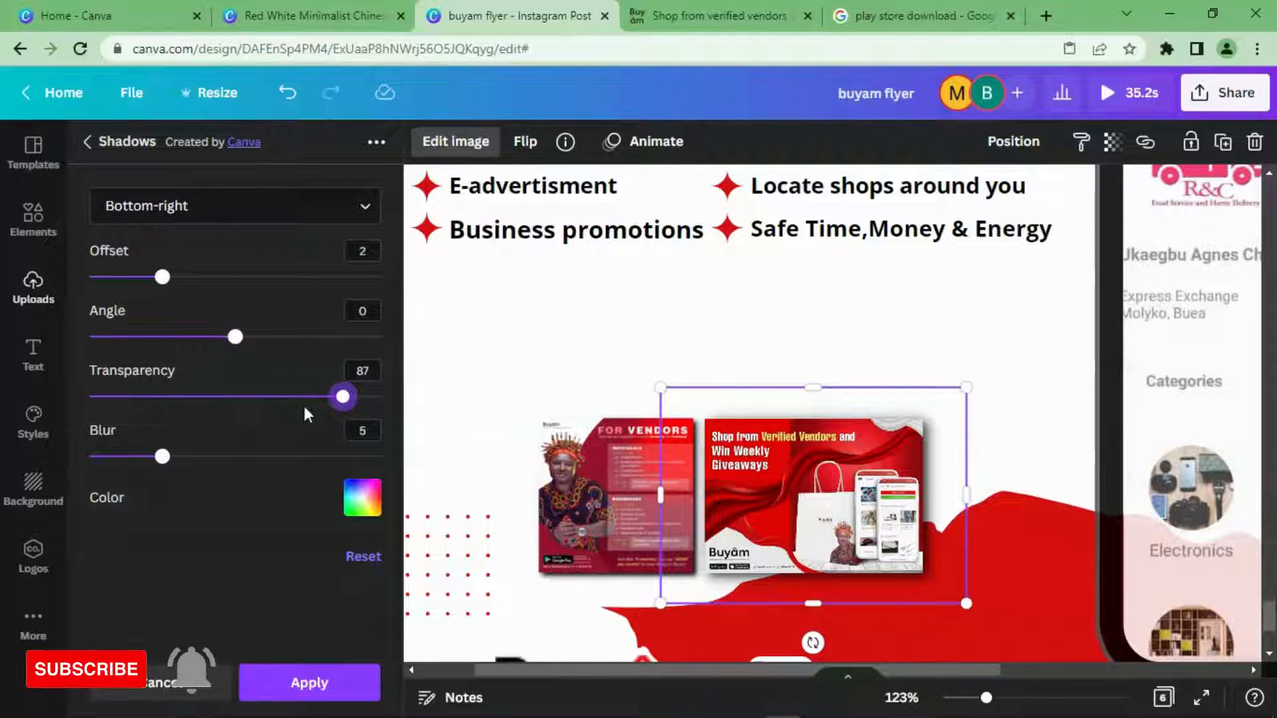
drag(342, 397, 285, 397)
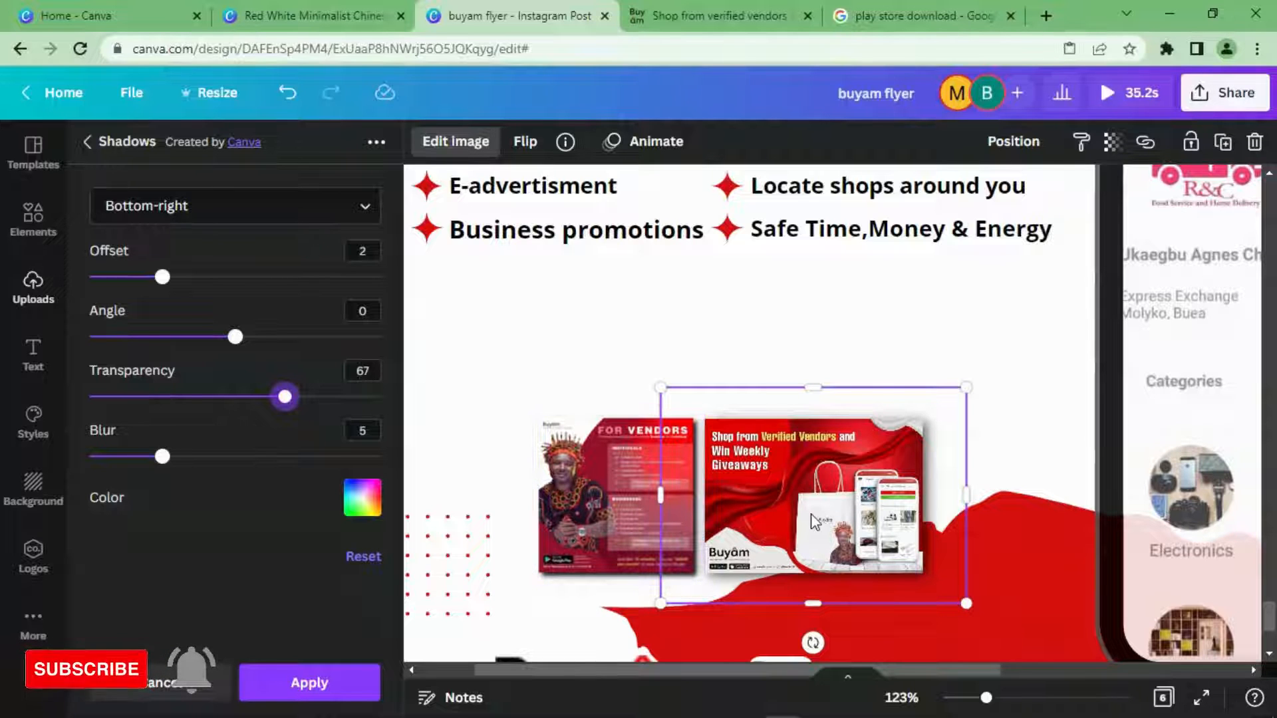
drag(282, 398, 287, 431)
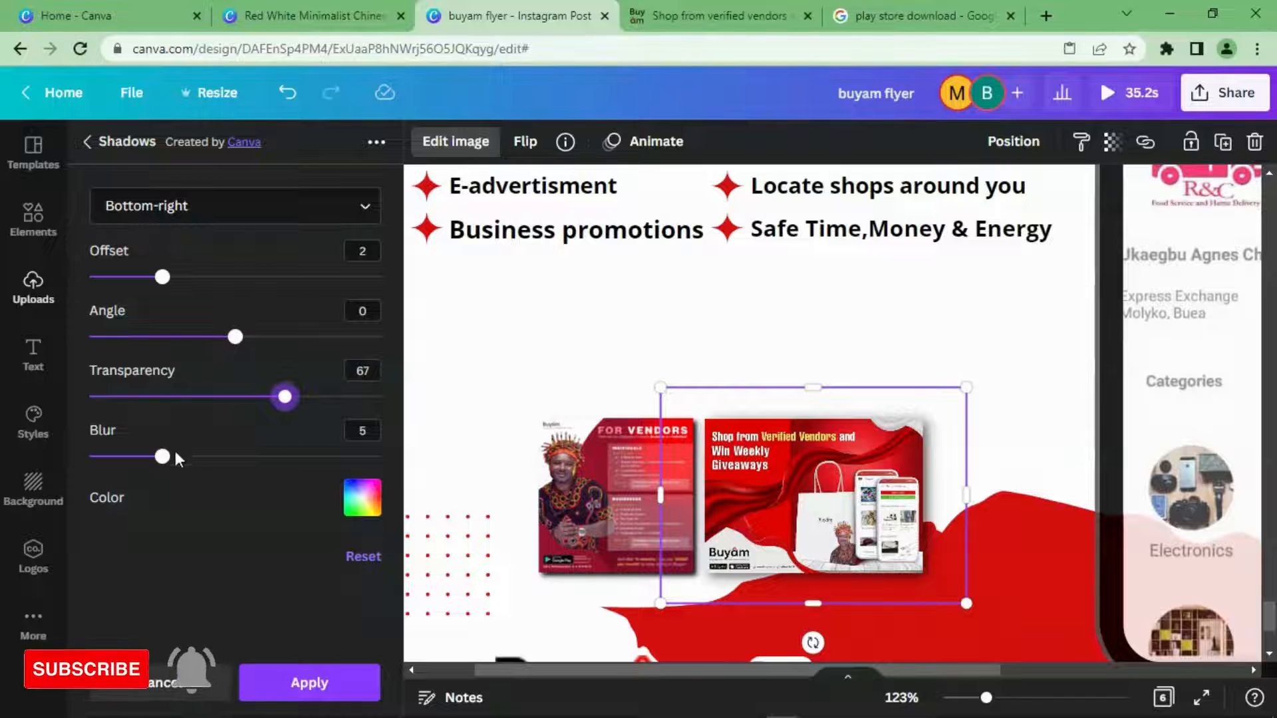
drag(165, 457, 120, 459)
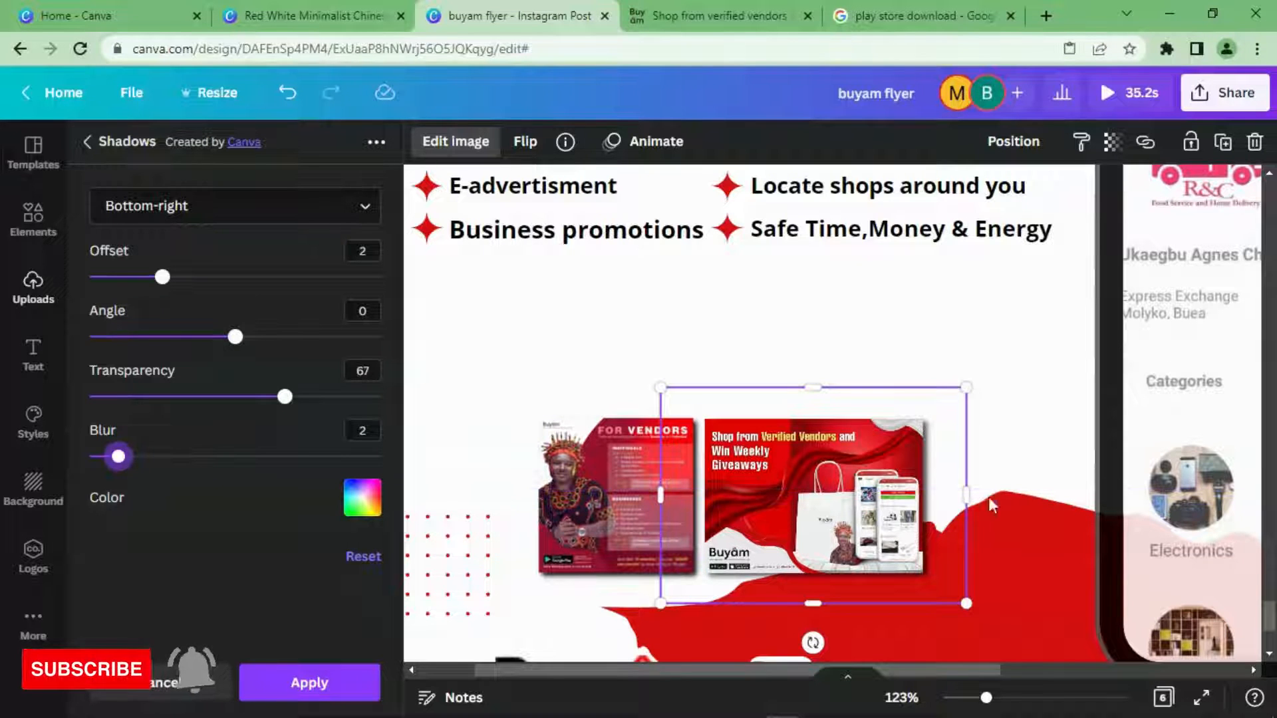
click(1021, 408)
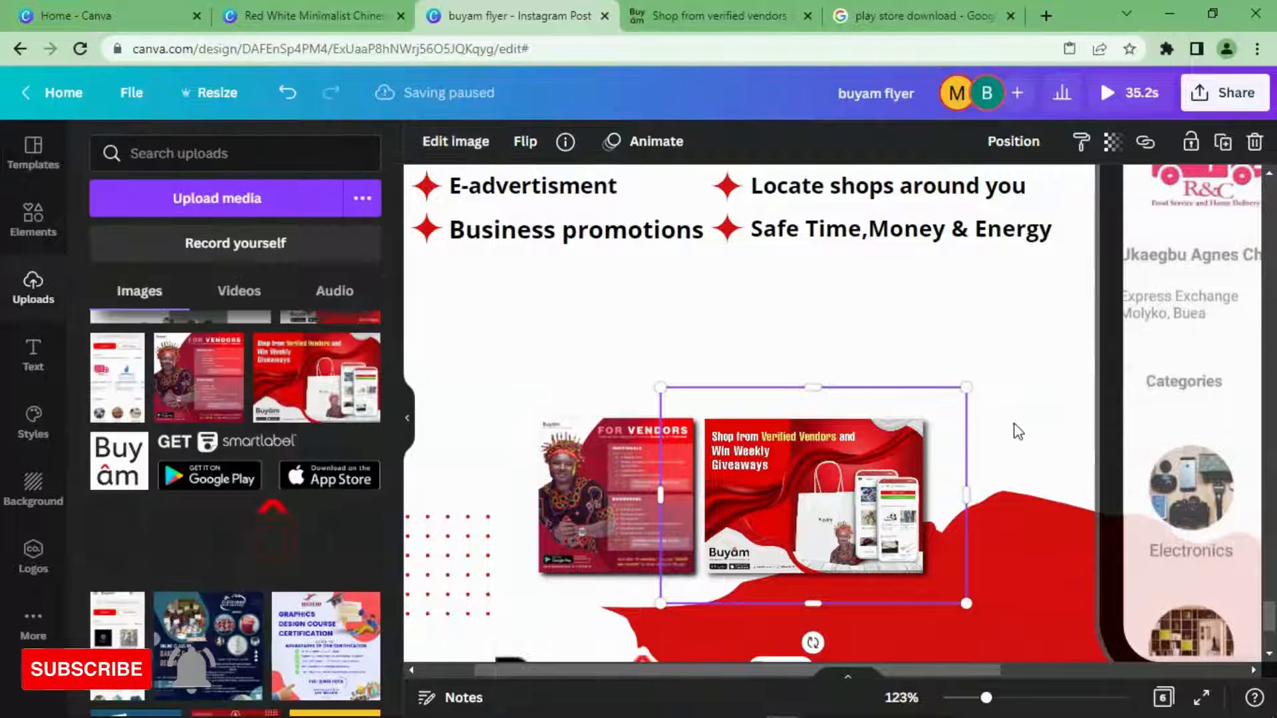
- Group the "For Vendors" image with the giveaways image
drag(987, 444, 606, 432)
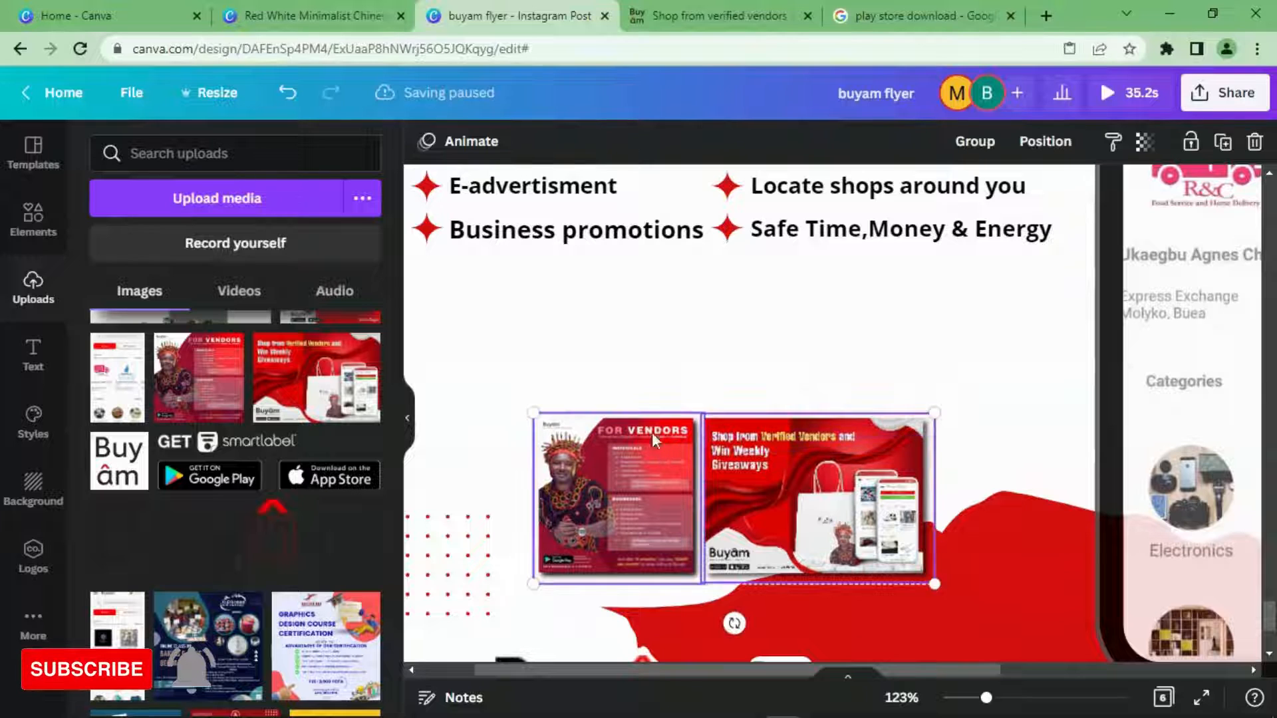
click(922, 385)
drag(979, 412, 732, 405)
click(975, 141)
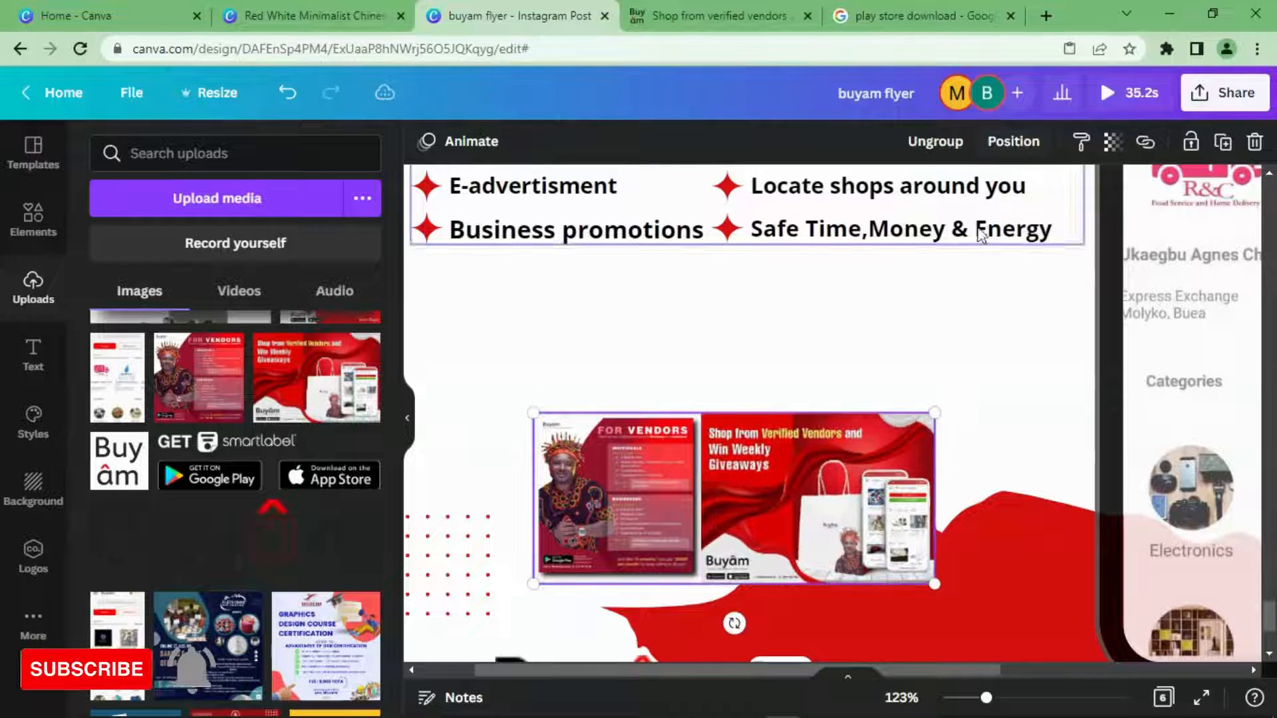
click(978, 329)
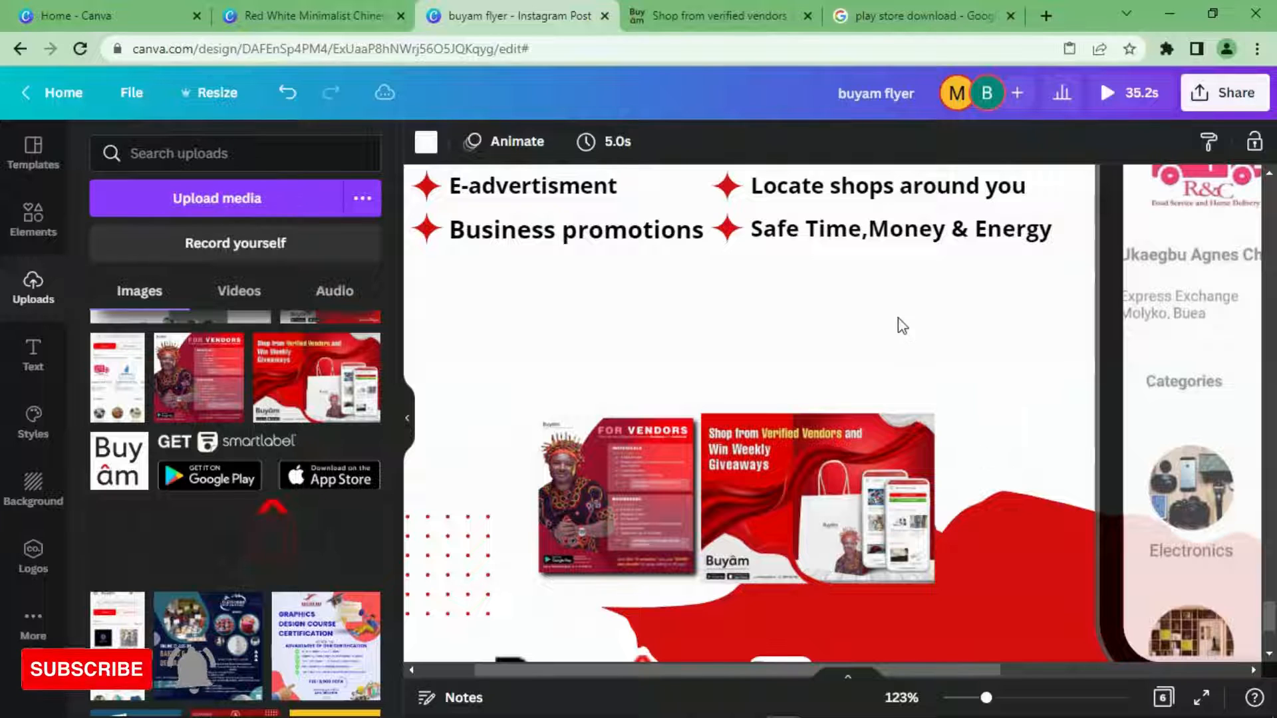
- Undo the grouping of the two promotional images and select the giveaways image on its own
click(884, 491)
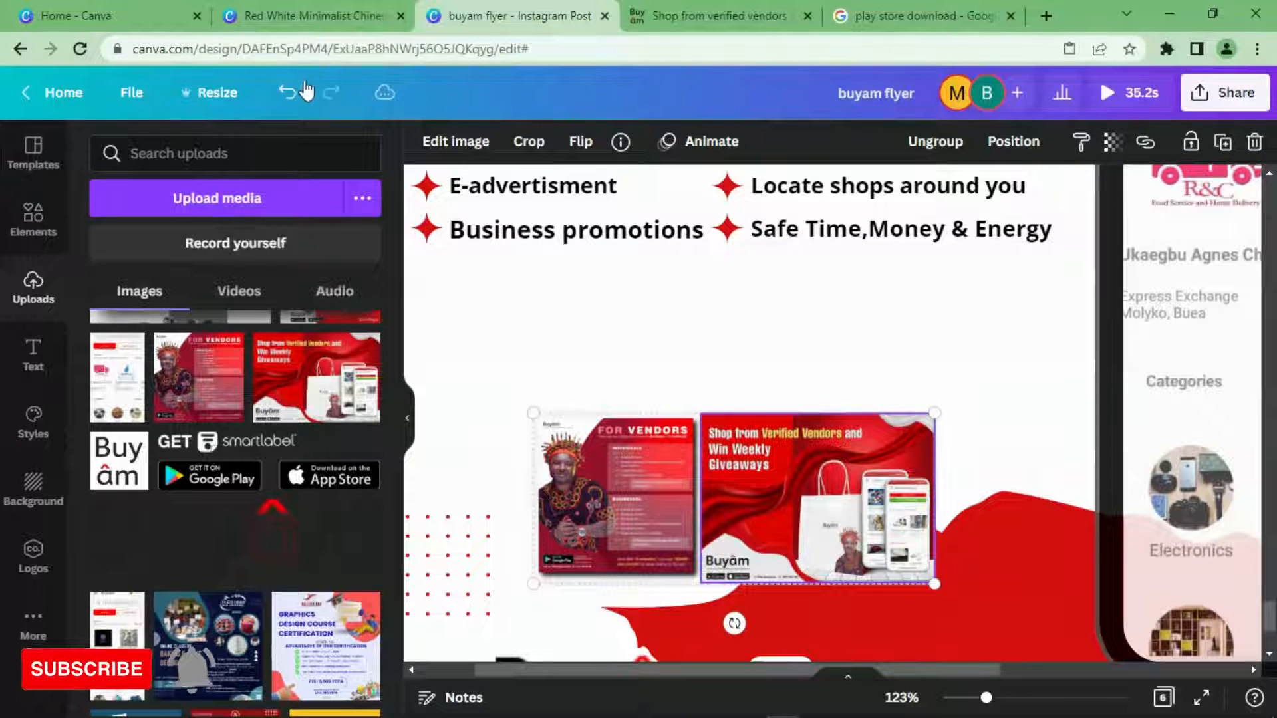
click(288, 94)
click(291, 97)
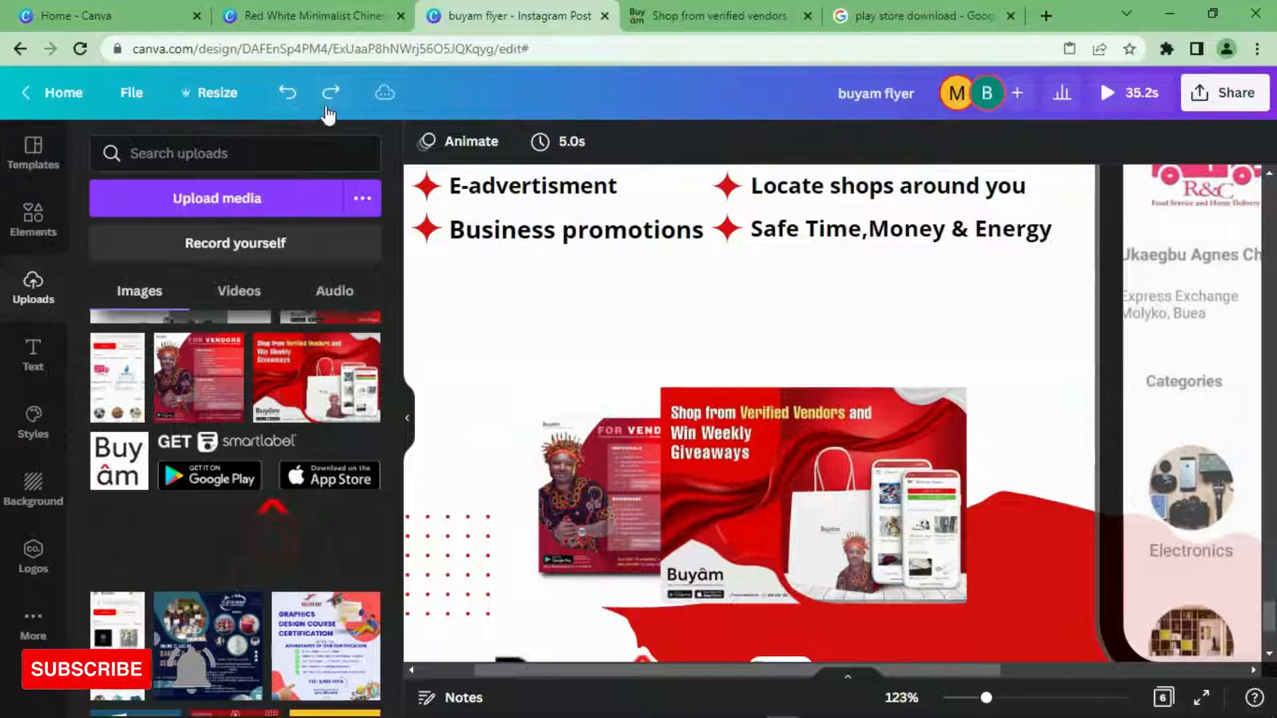
click(330, 97)
click(882, 457)
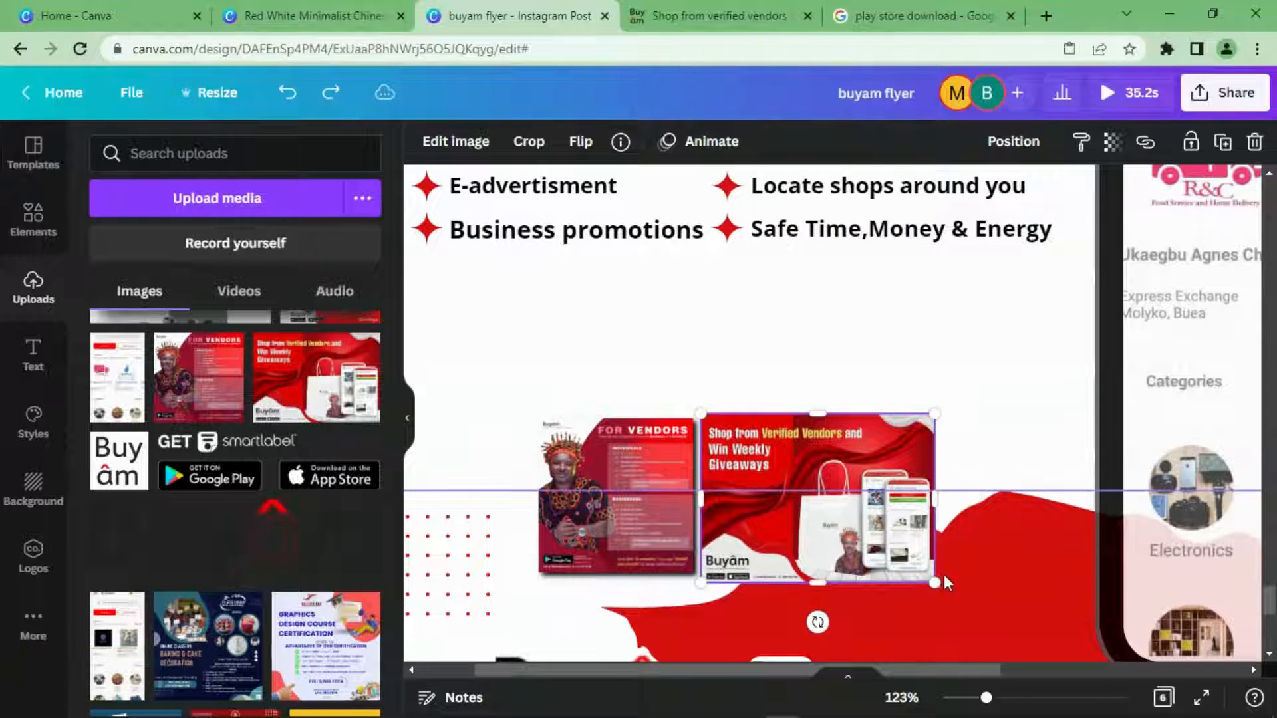
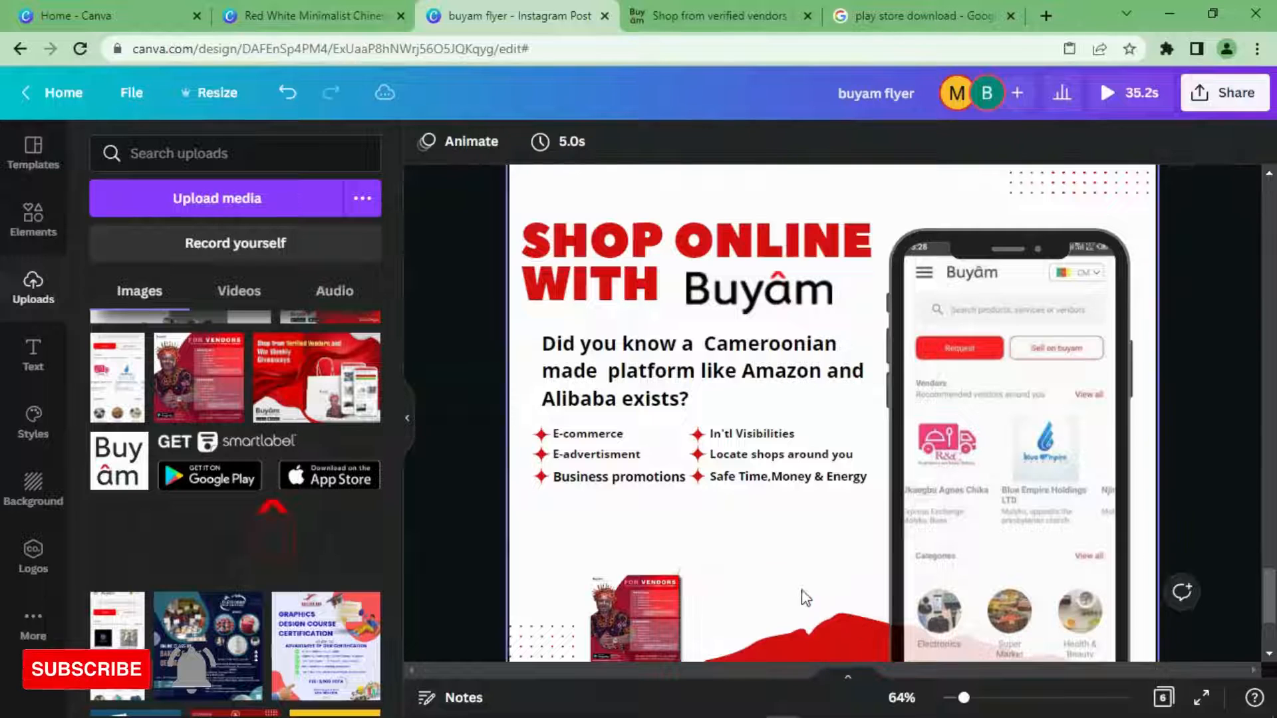
- Replace the "For Vendors" image on page 6 with the copied group of two promotional images, positioned above the Buyam logo
click(671, 595)
key(Delete)
right_click(677, 592)
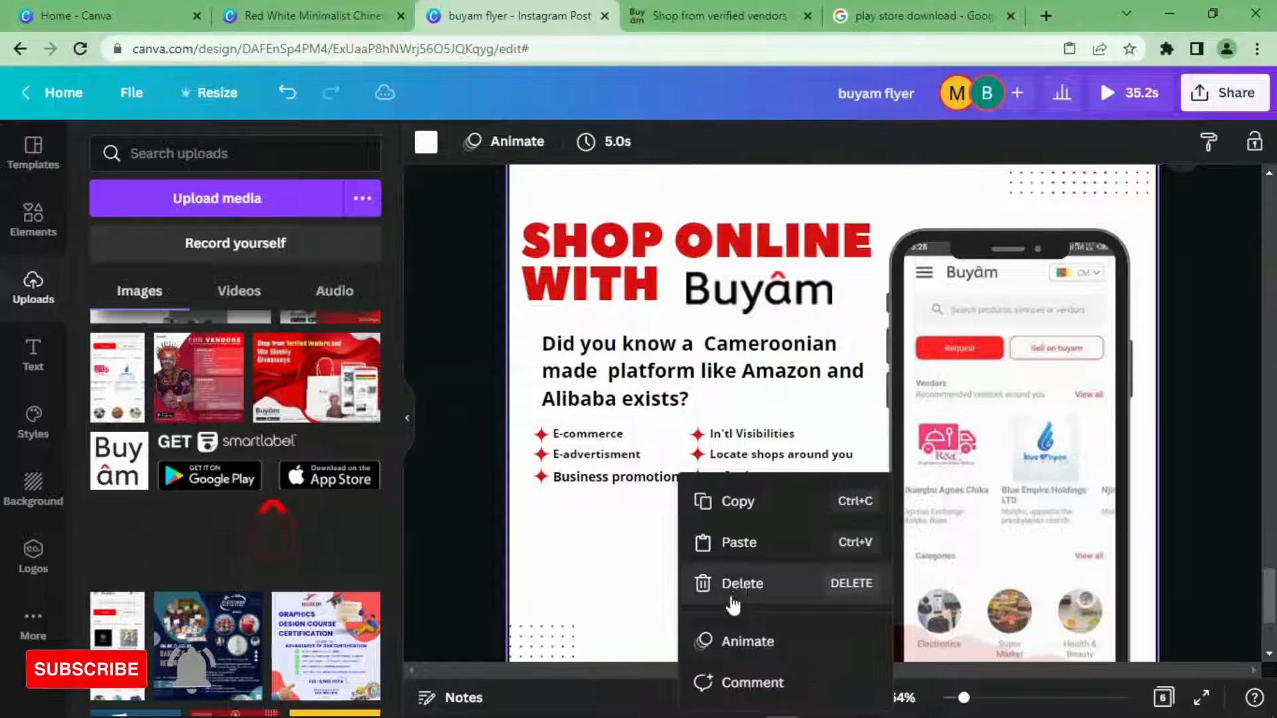
click(745, 544)
scroll(746, 549, down, 2)
drag(732, 525, 765, 556)
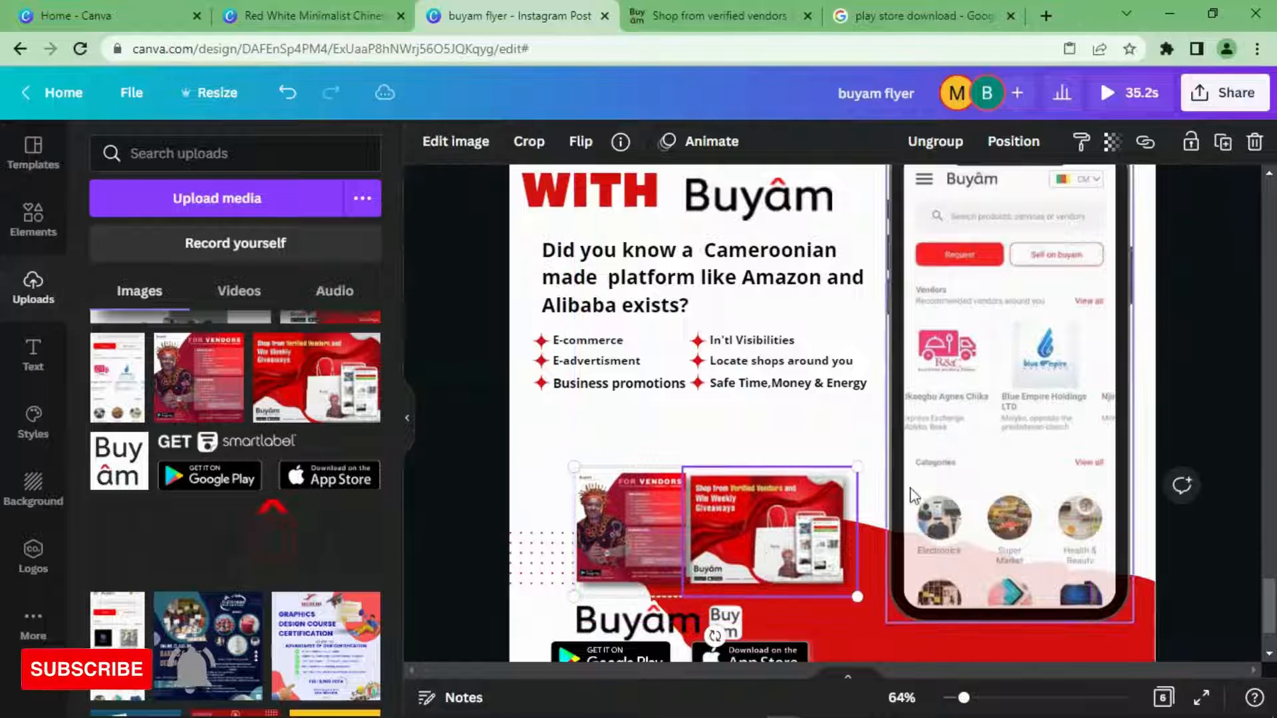
click(807, 454)
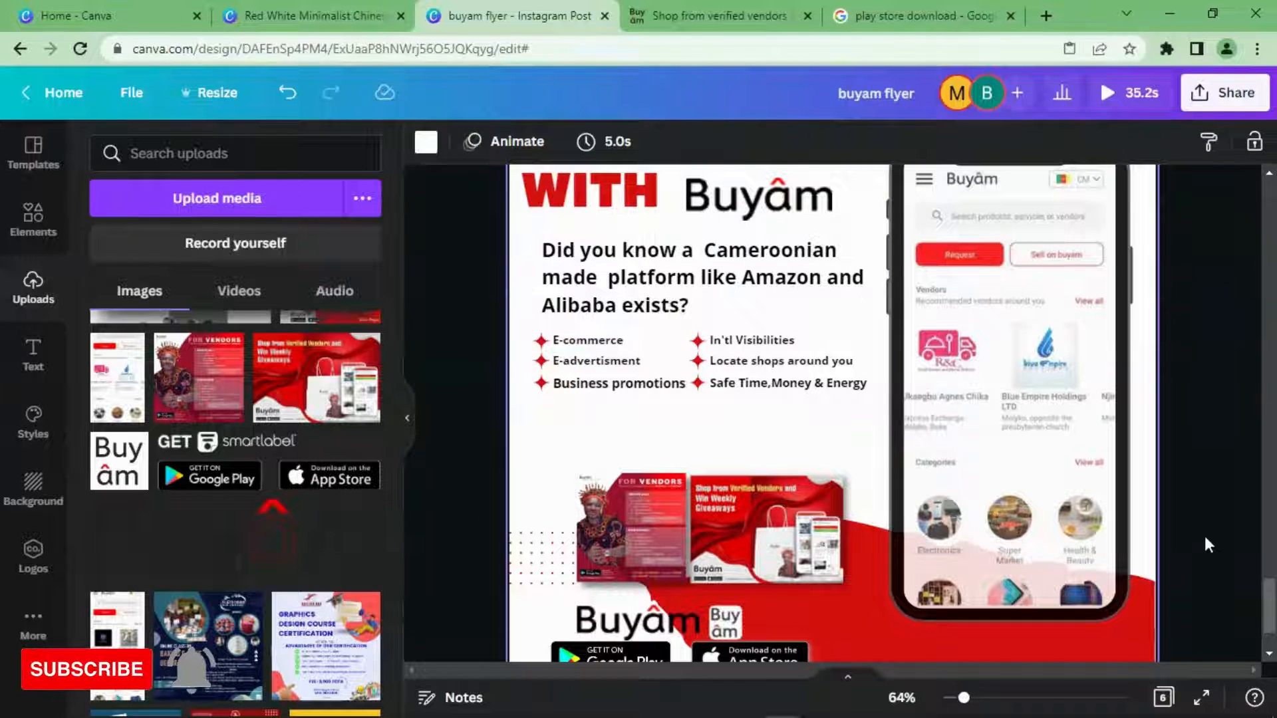
- Copy the red check-mark designer logo from page 5's lower red area
scroll(1237, 508, up, 1)
scroll(1236, 507, down, 5)
scroll(1238, 509, up, 3)
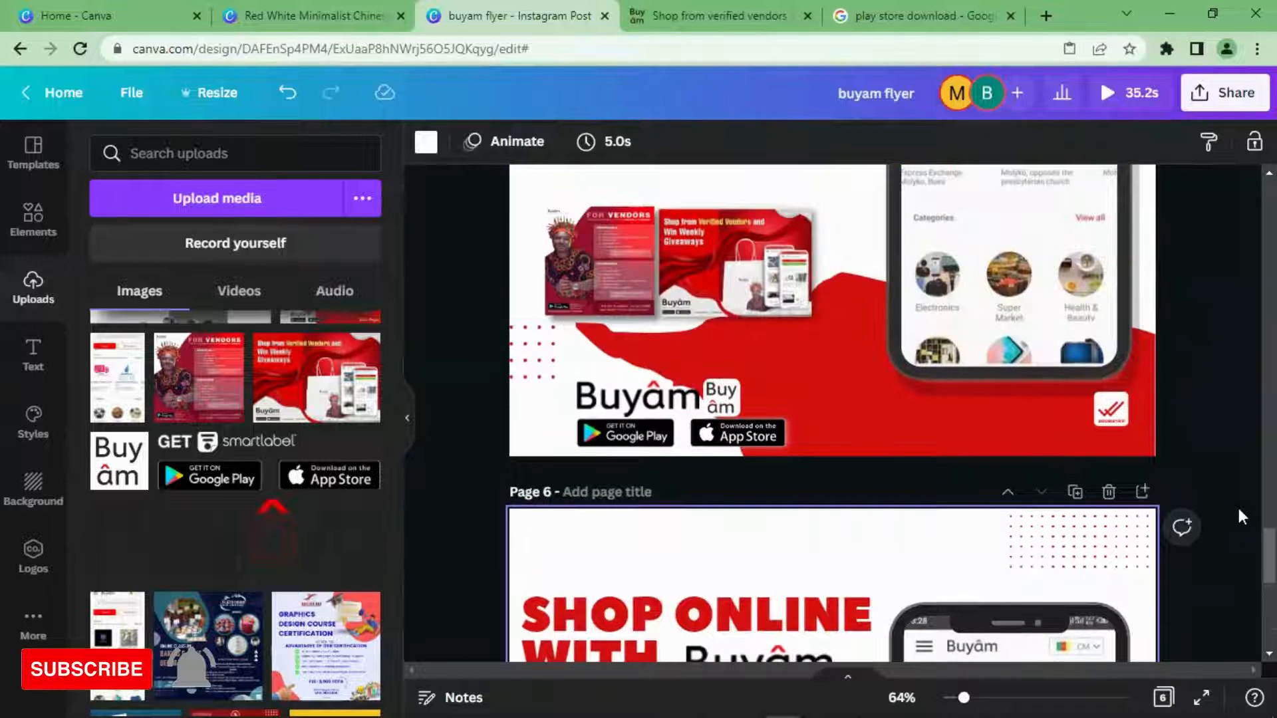
mouse_move(1267, 556)
mouse_down()
mouse_move(1262, 441)
mouse_move(1271, 655)
mouse_move(1267, 569)
mouse_up()
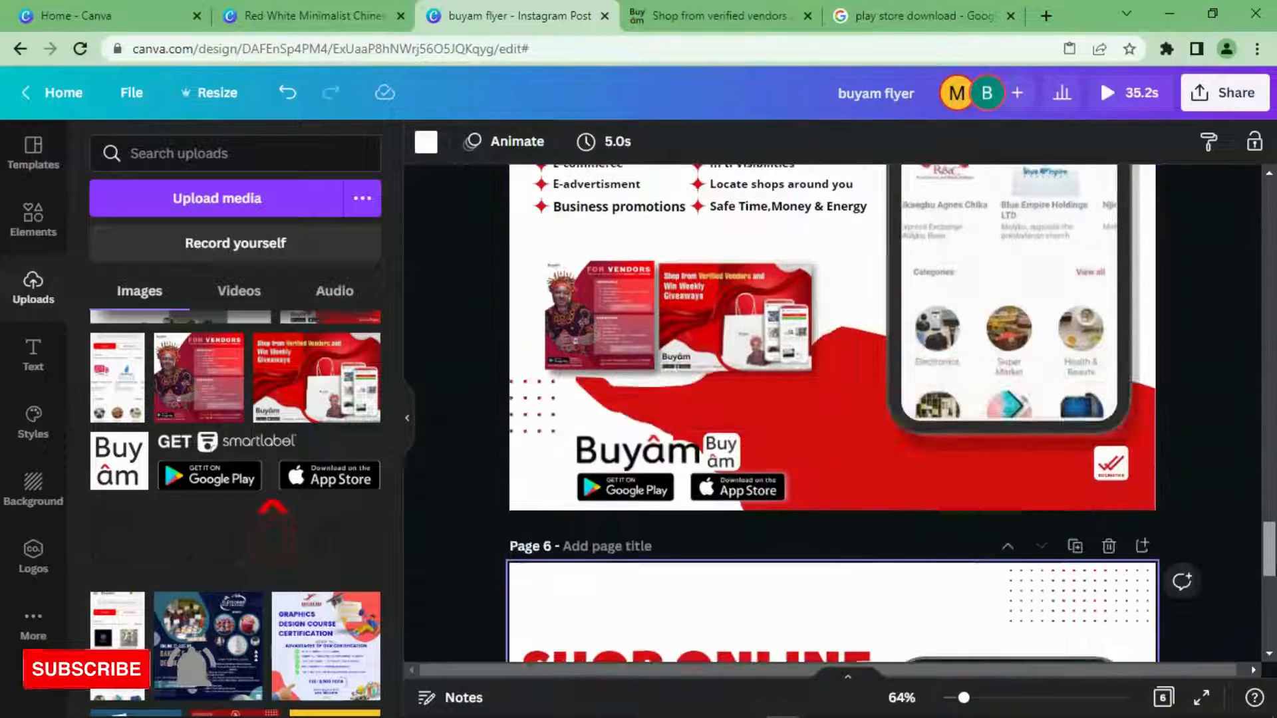
click(1182, 562)
click(1110, 464)
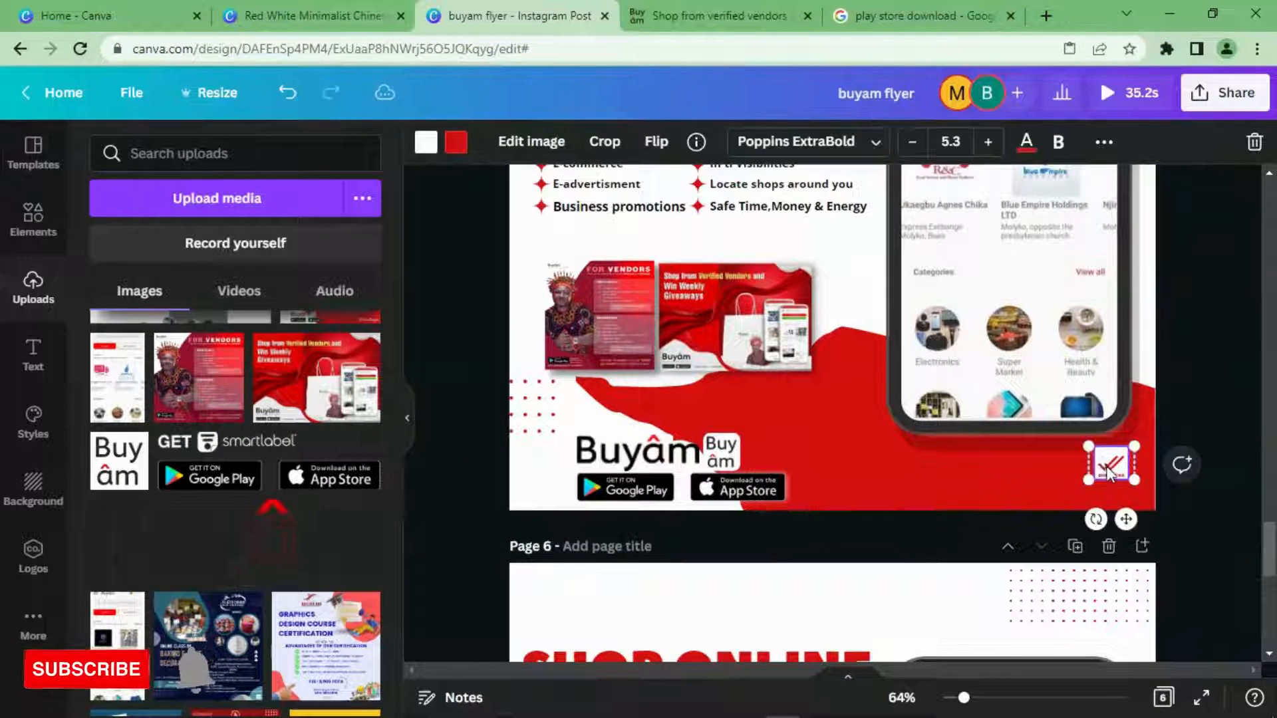
right_click(1110, 466)
click(899, 304)
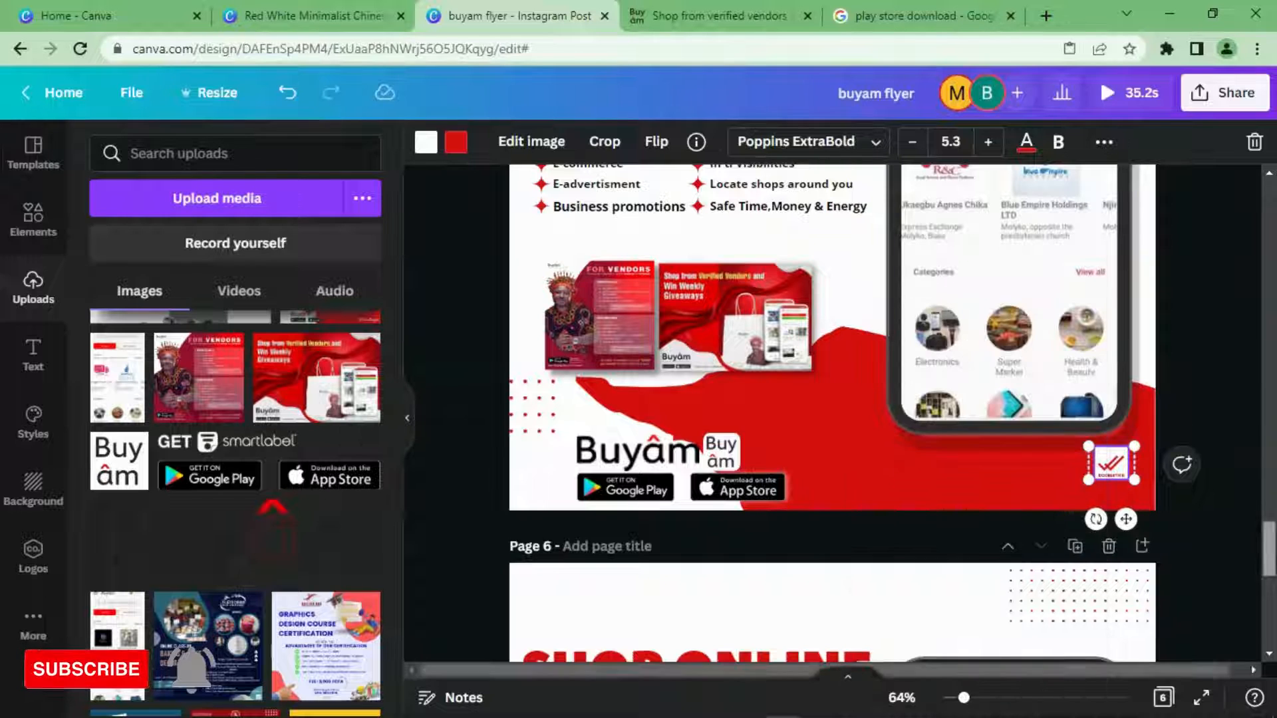
- Unlock page 6's red wave background and paste the check-mark logo onto it, just below the phone
drag(1268, 552, 1270, 612)
scroll(1181, 588, down, 3)
click(1090, 543)
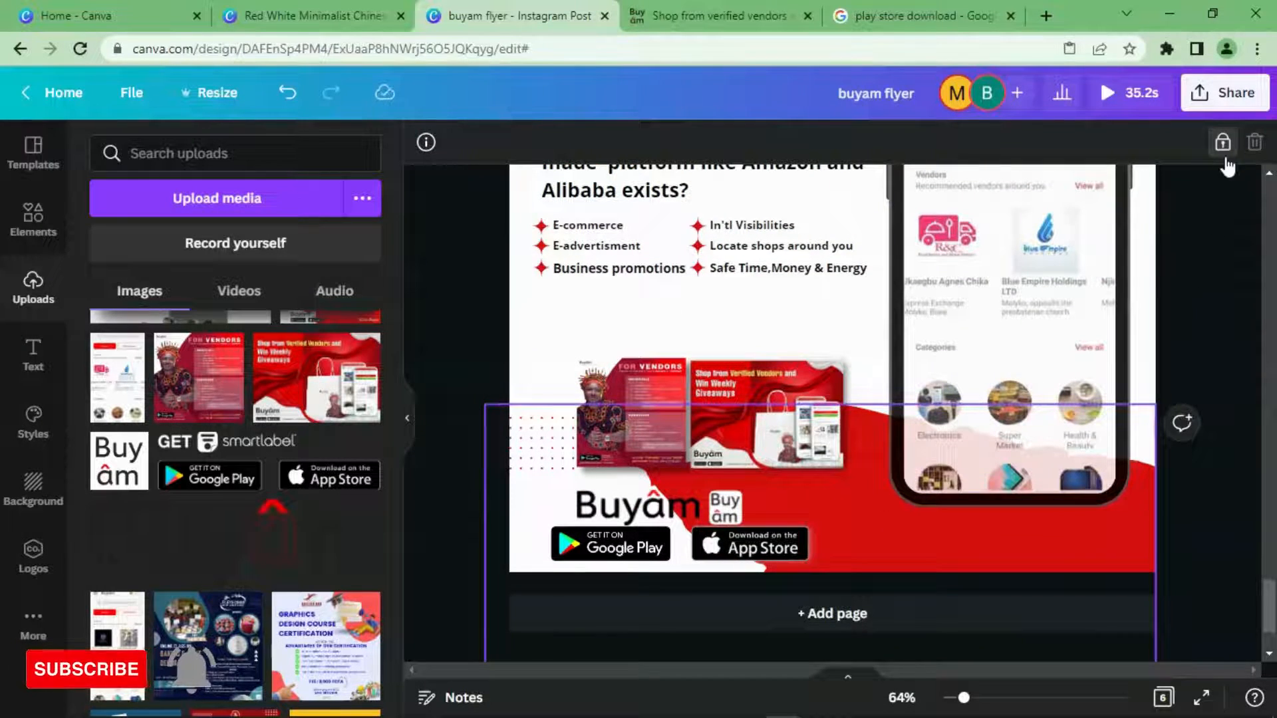
click(1224, 157)
right_click(1117, 528)
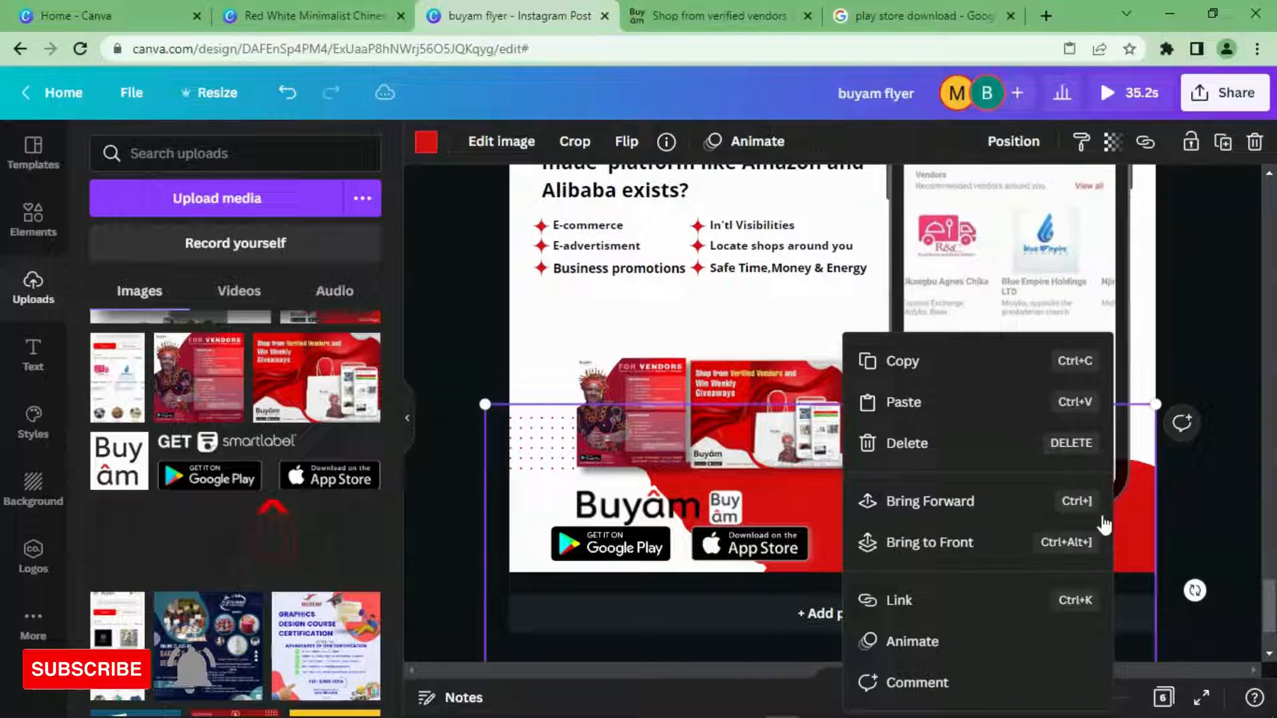
click(916, 415)
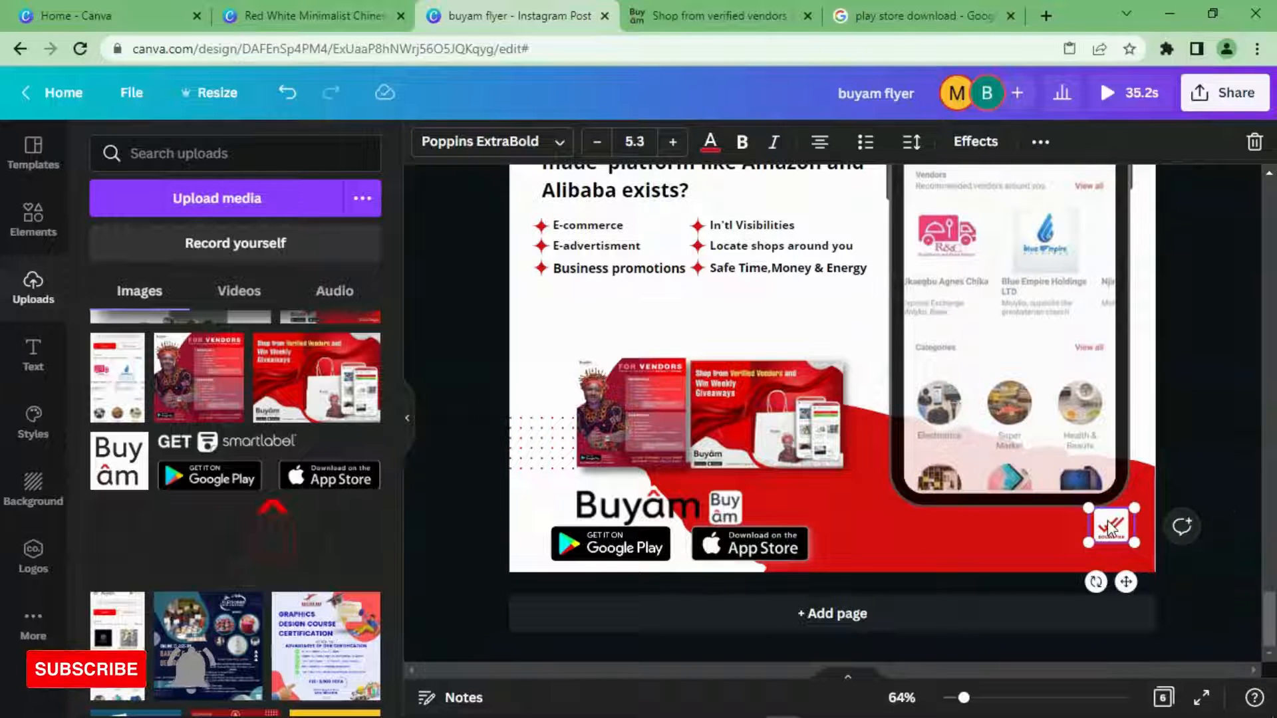
drag(1107, 520, 1110, 530)
click(1168, 501)
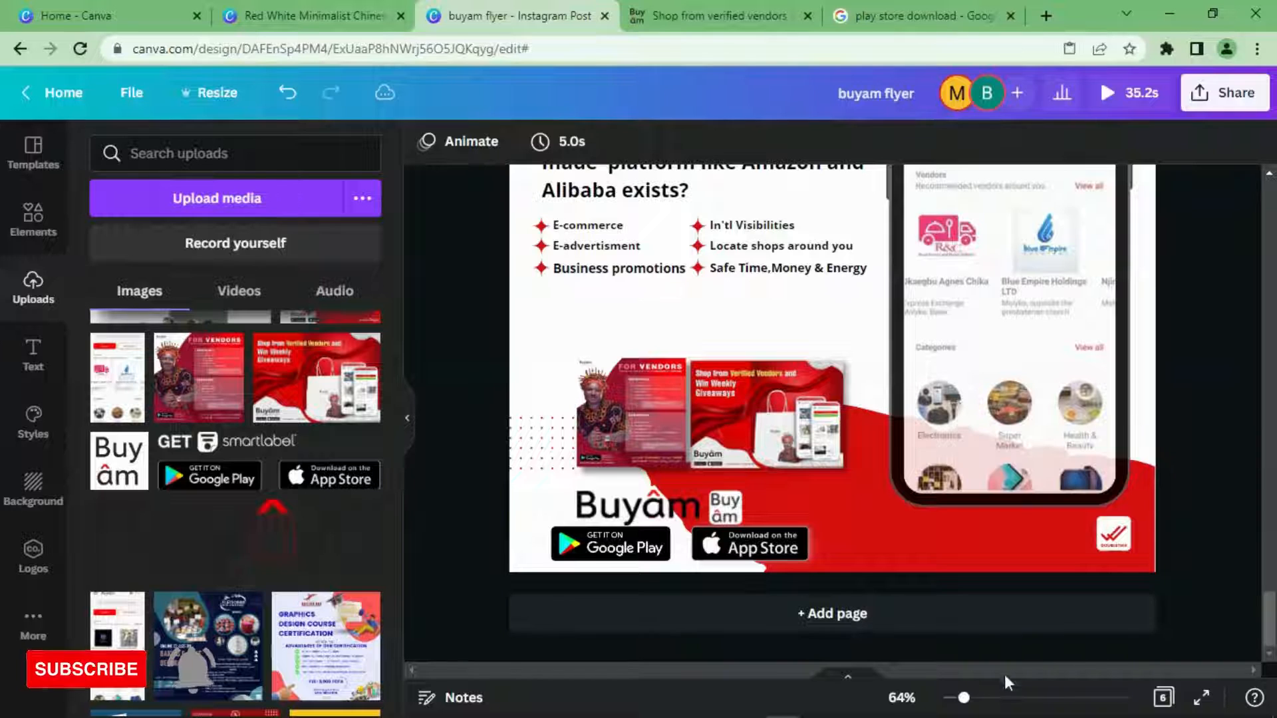
- Enlarge the grouped promotional images on page 6 slightly so they nearly reach the phone
drag(966, 699, 952, 704)
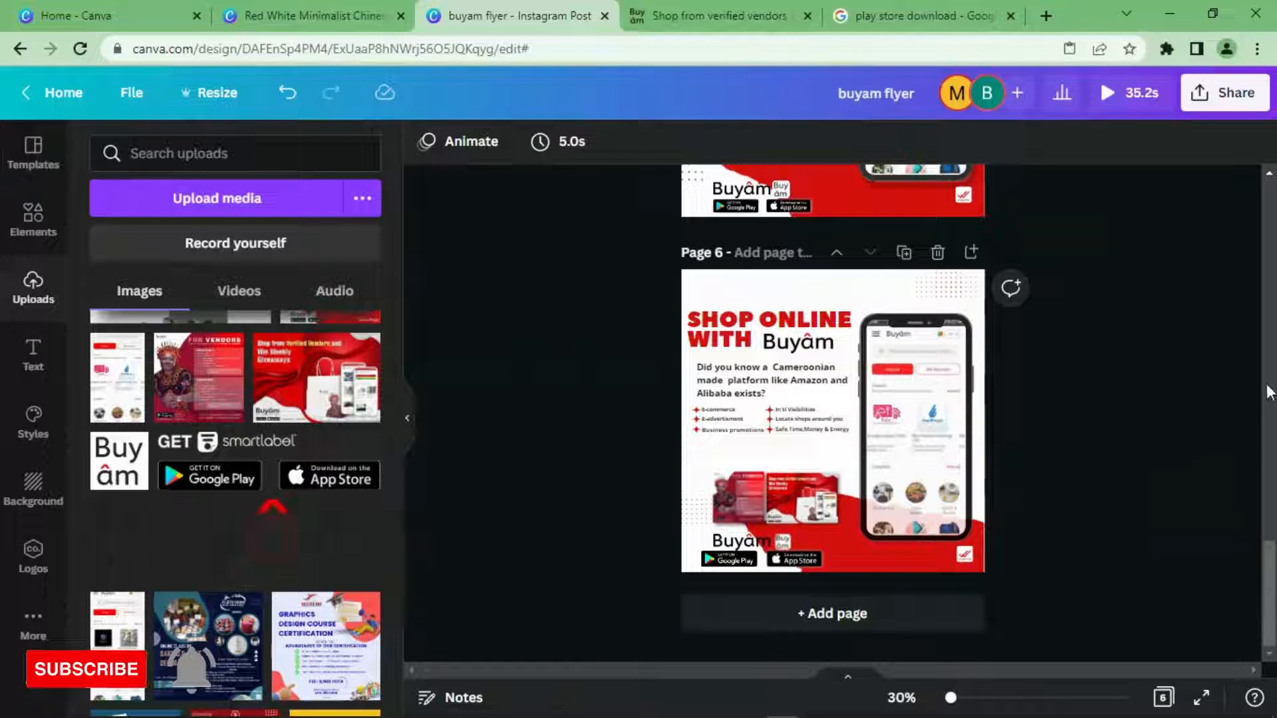
mouse_move(1271, 558)
mouse_down()
mouse_move(1259, 463)
mouse_move(1269, 591)
mouse_move(1266, 581)
mouse_up()
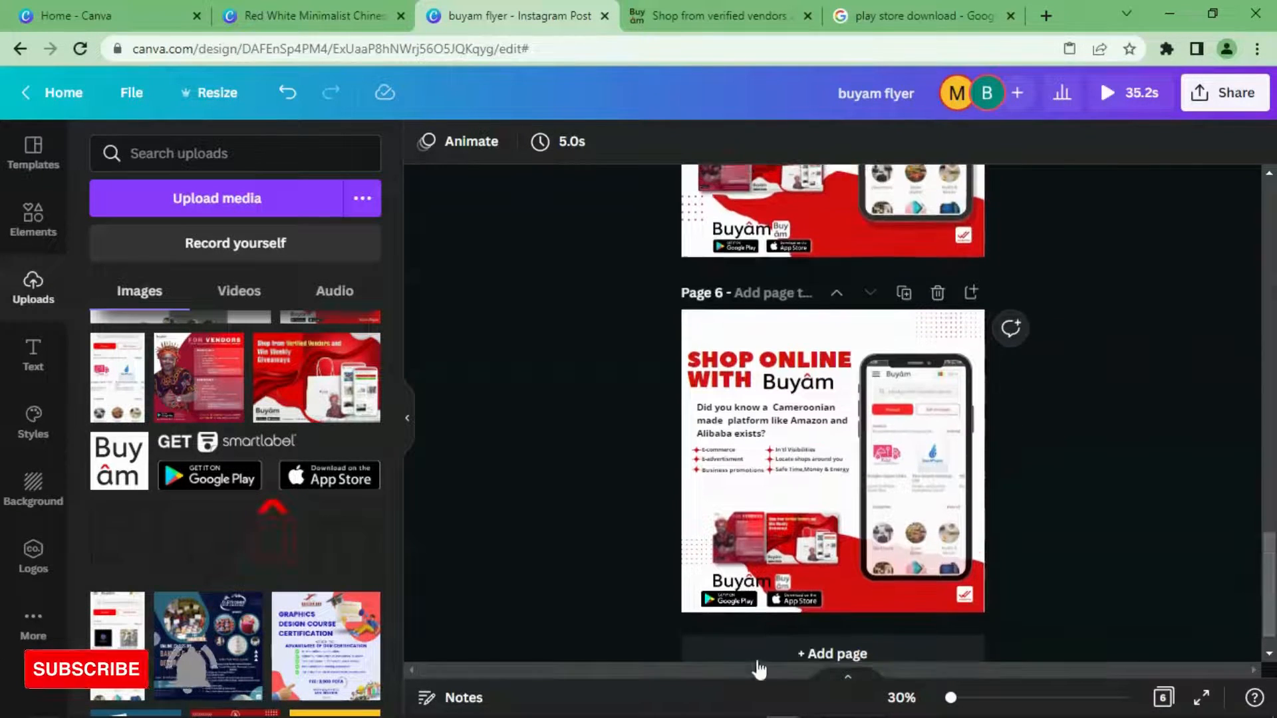
click(778, 556)
mouse_move(844, 508)
mouse_down()
mouse_move(882, 485)
mouse_move(858, 503)
mouse_up()
drag(1267, 564, 1269, 590)
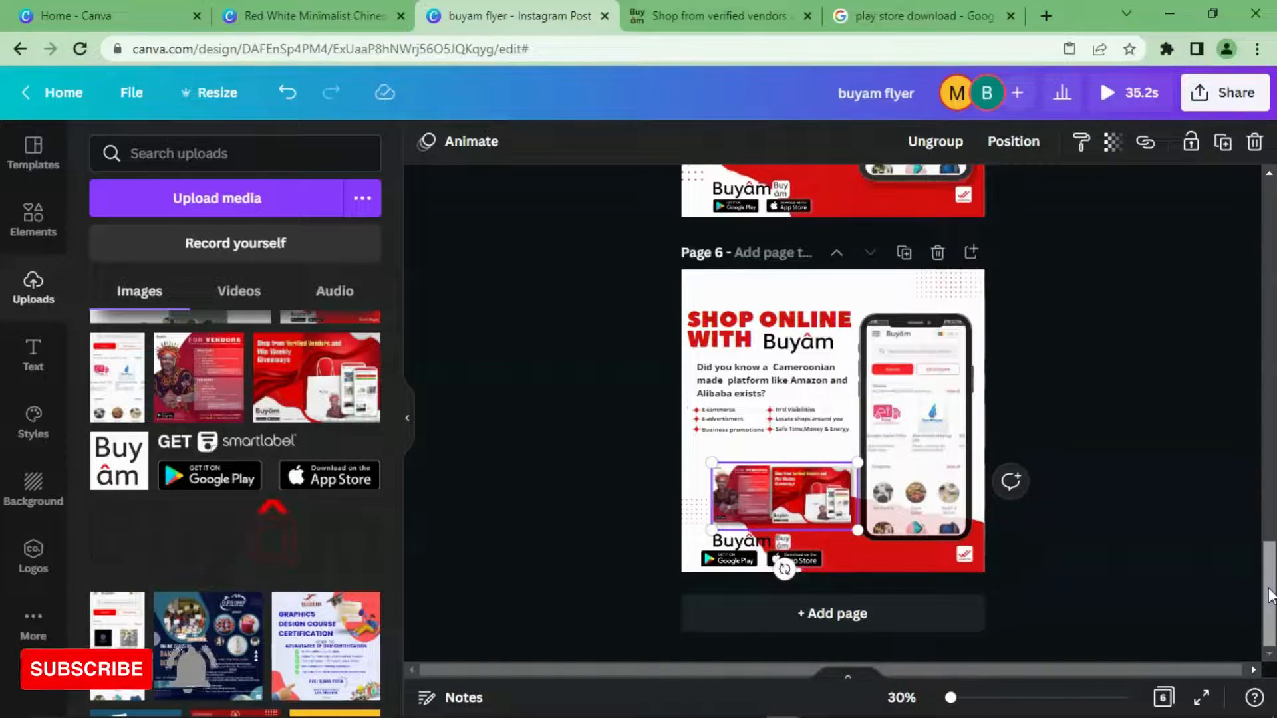
click(1020, 464)
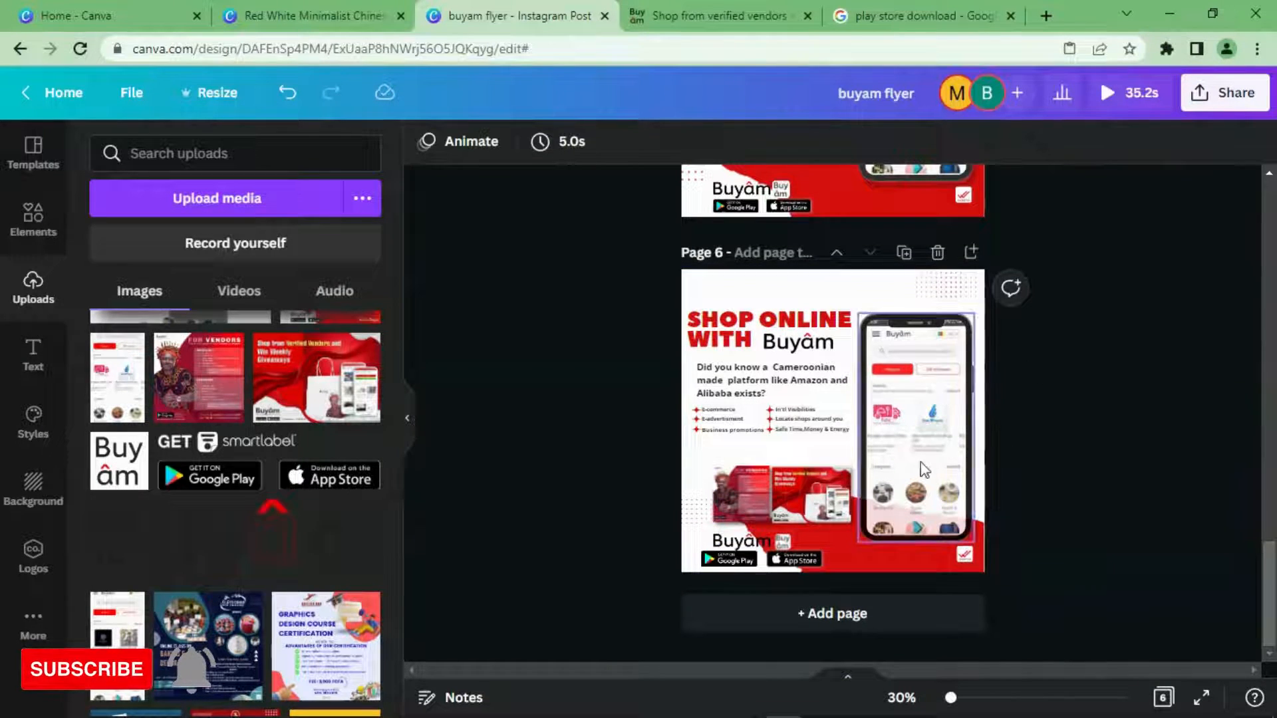
- Add a blank page 7 after the finished flyer on page 6
scroll(878, 625, up, 8)
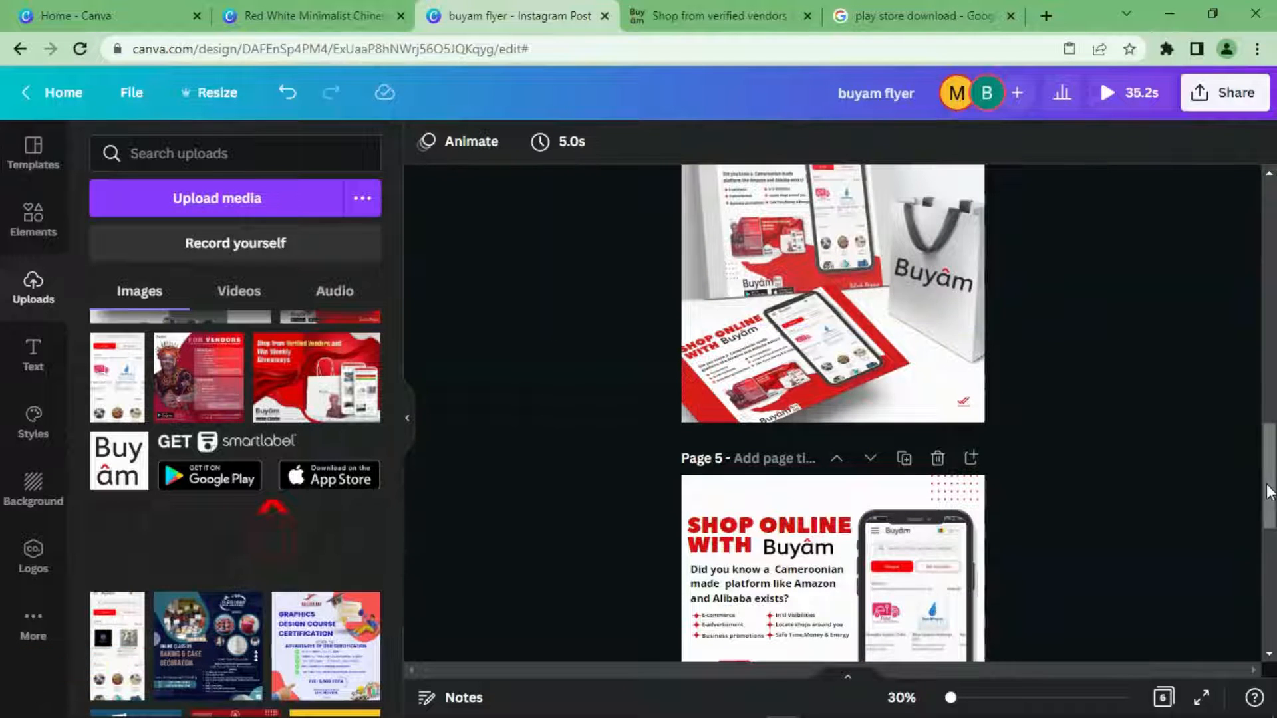
drag(1269, 492, 1267, 592)
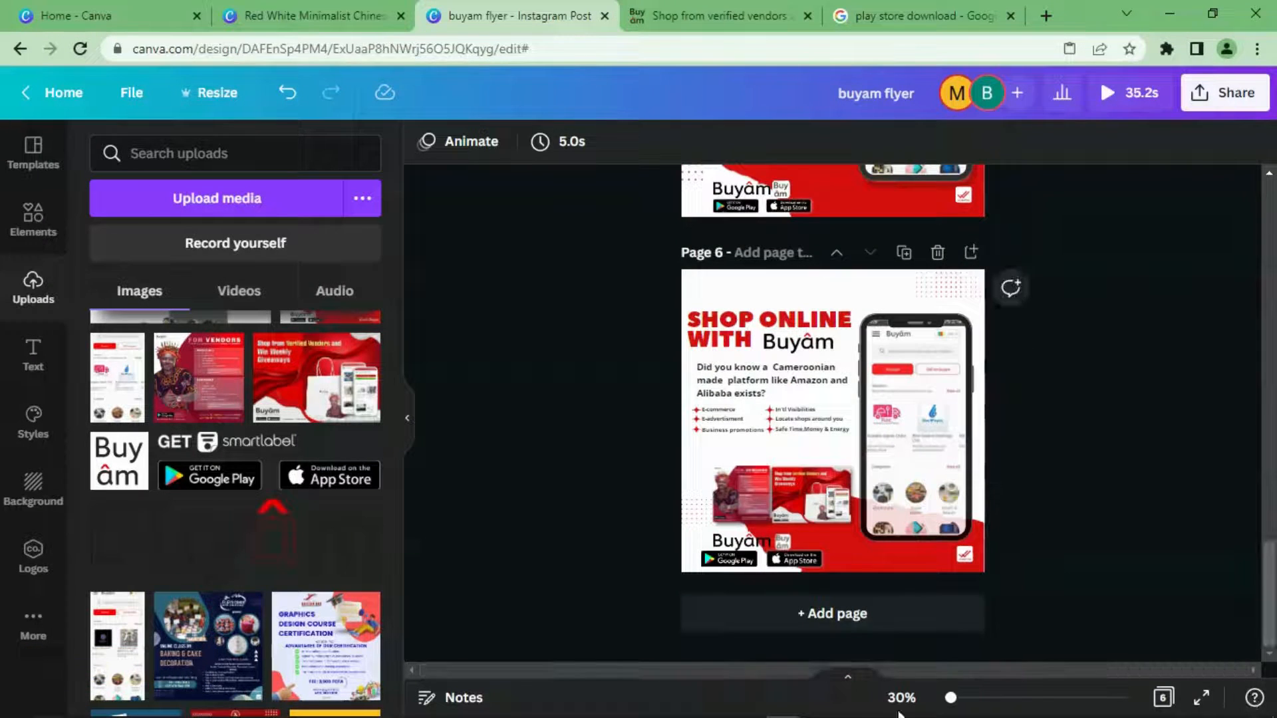
click(868, 617)
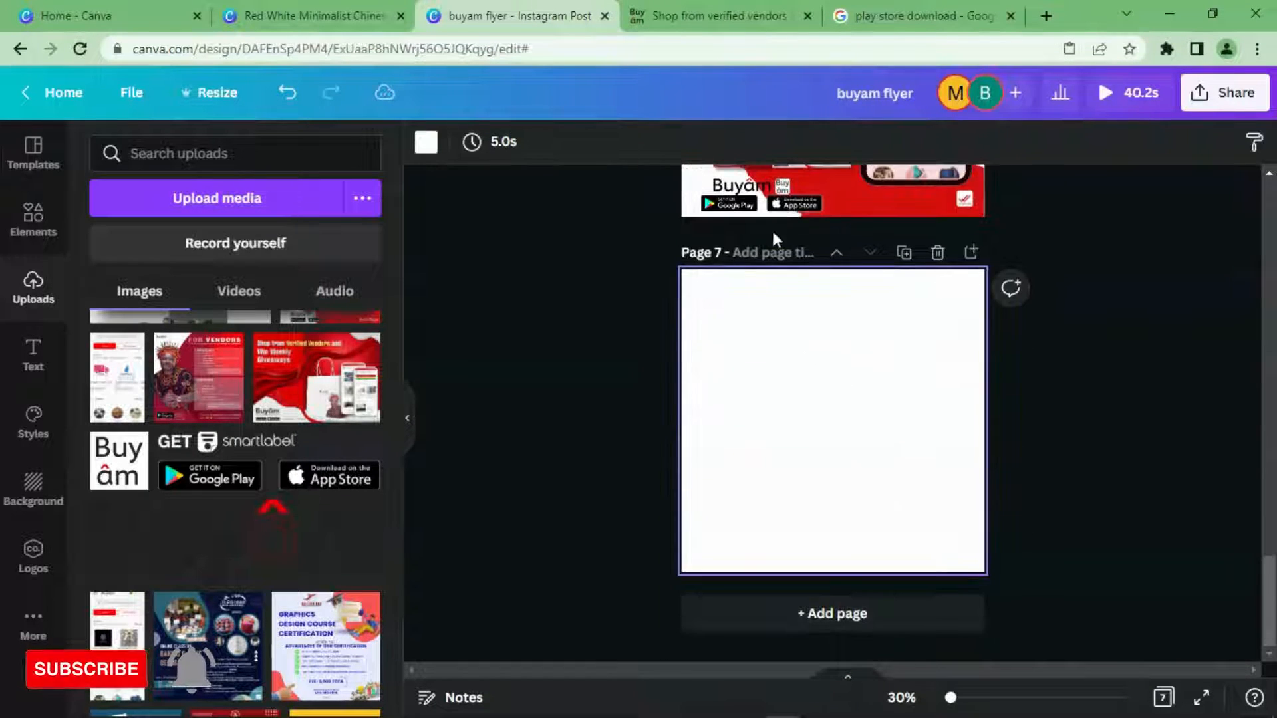
scroll(846, 167, up, 4)
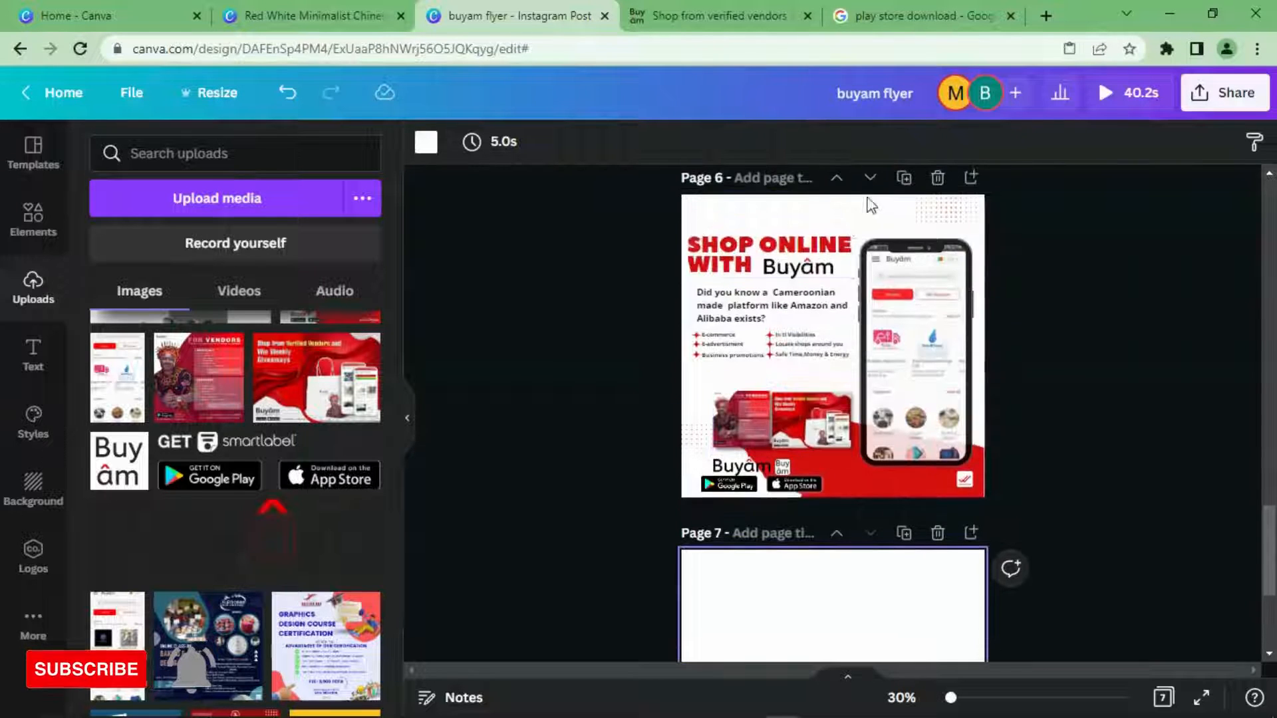
click(1214, 98)
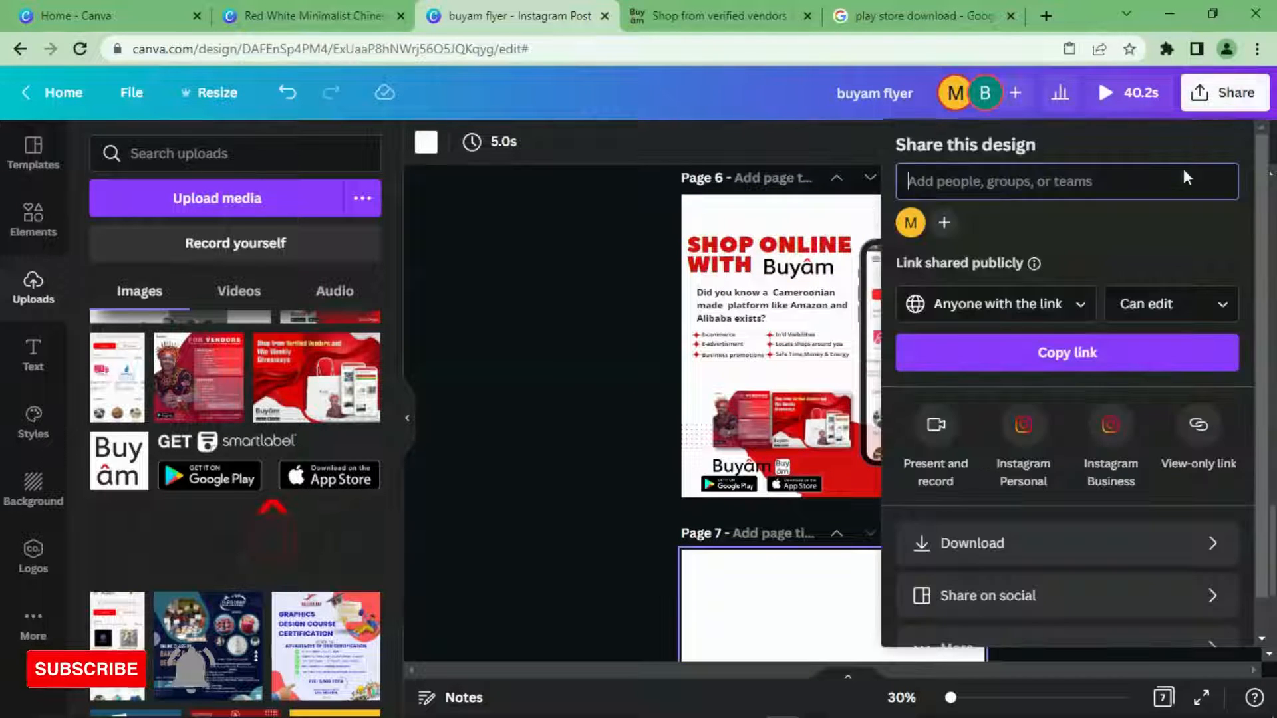
click(500, 363)
- Insert the uploaded "Shop Online with Buyam" flyer image on page 7 and move it slightly below the page's centre
scroll(264, 362, up, 5)
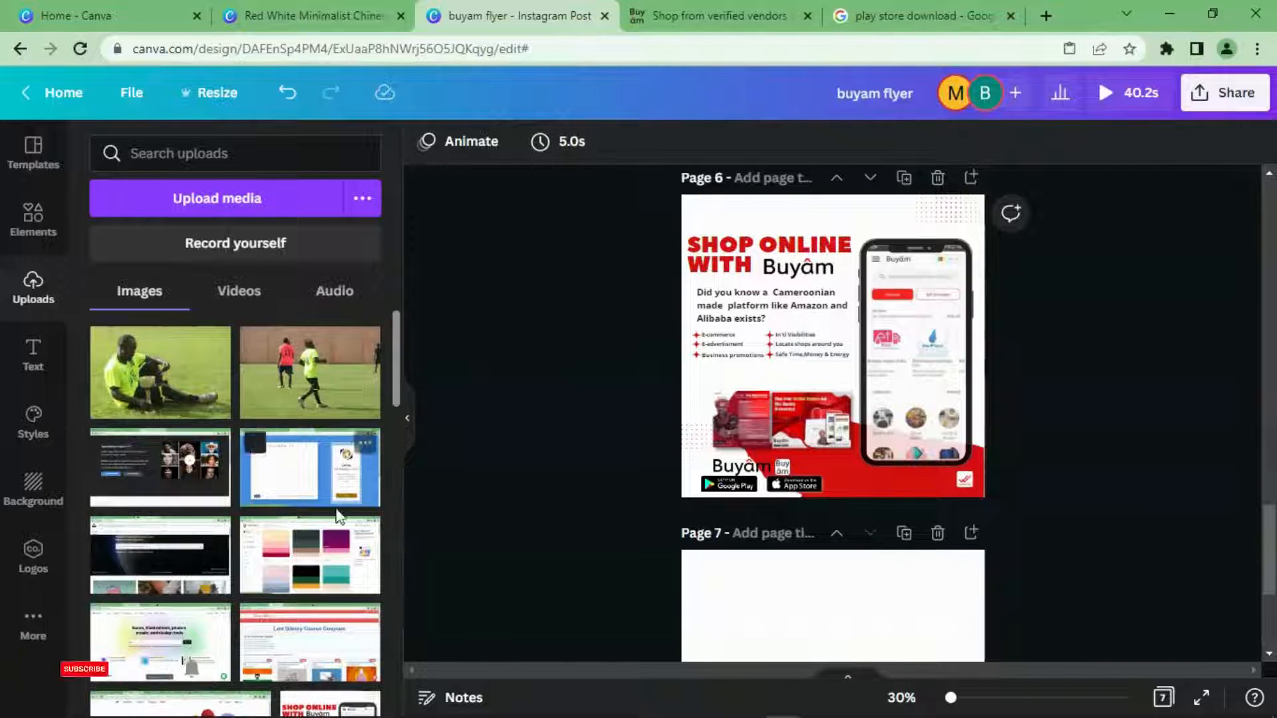
scroll(318, 515, down, 5)
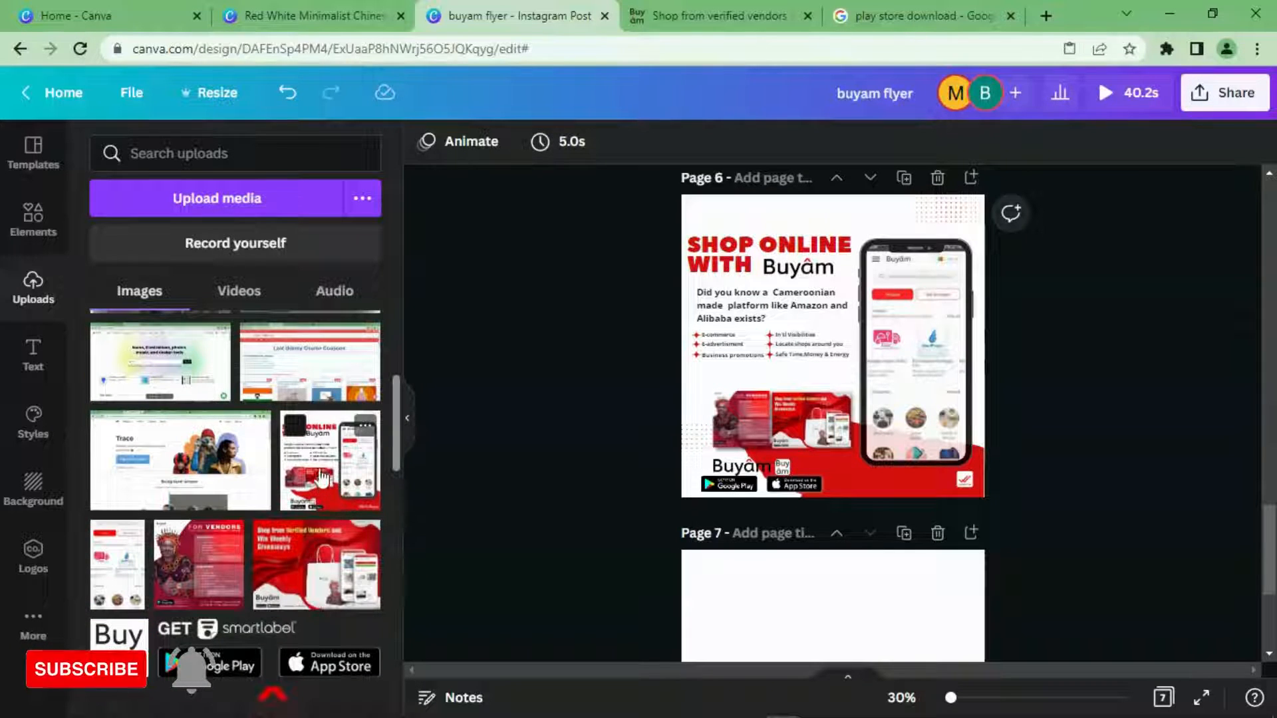
scroll(800, 428, down, 4)
click(800, 427)
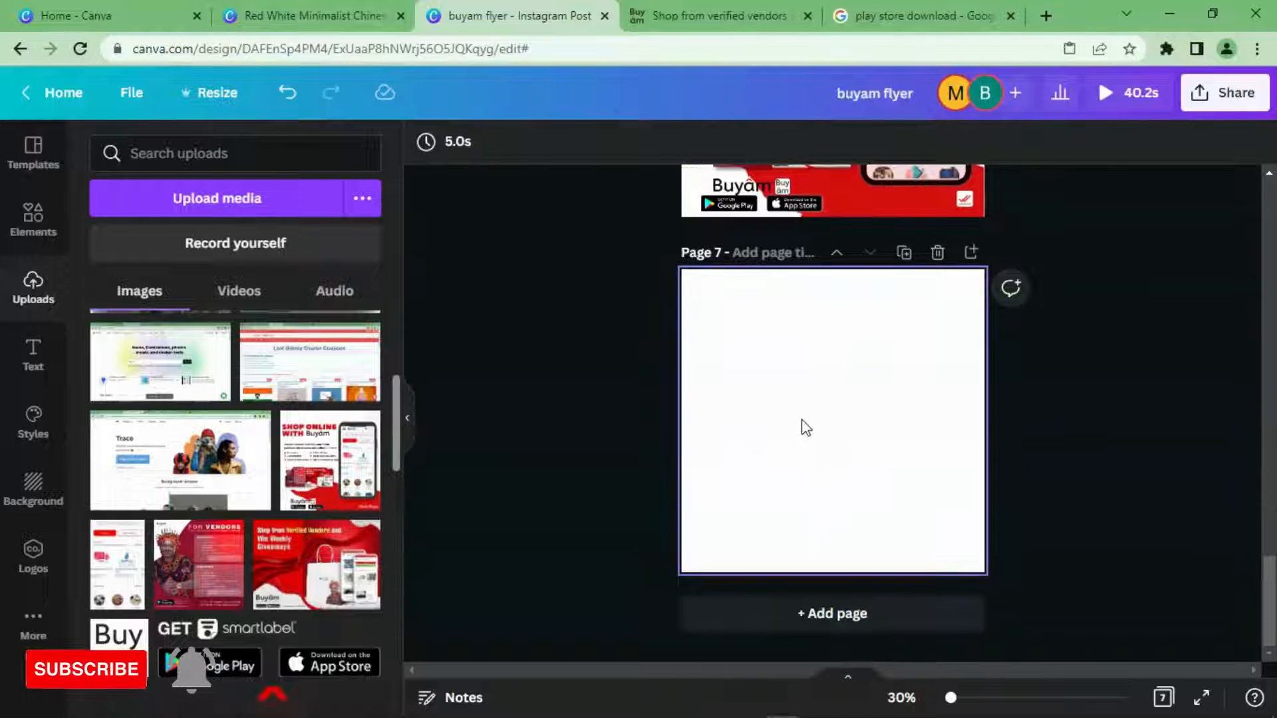
click(297, 477)
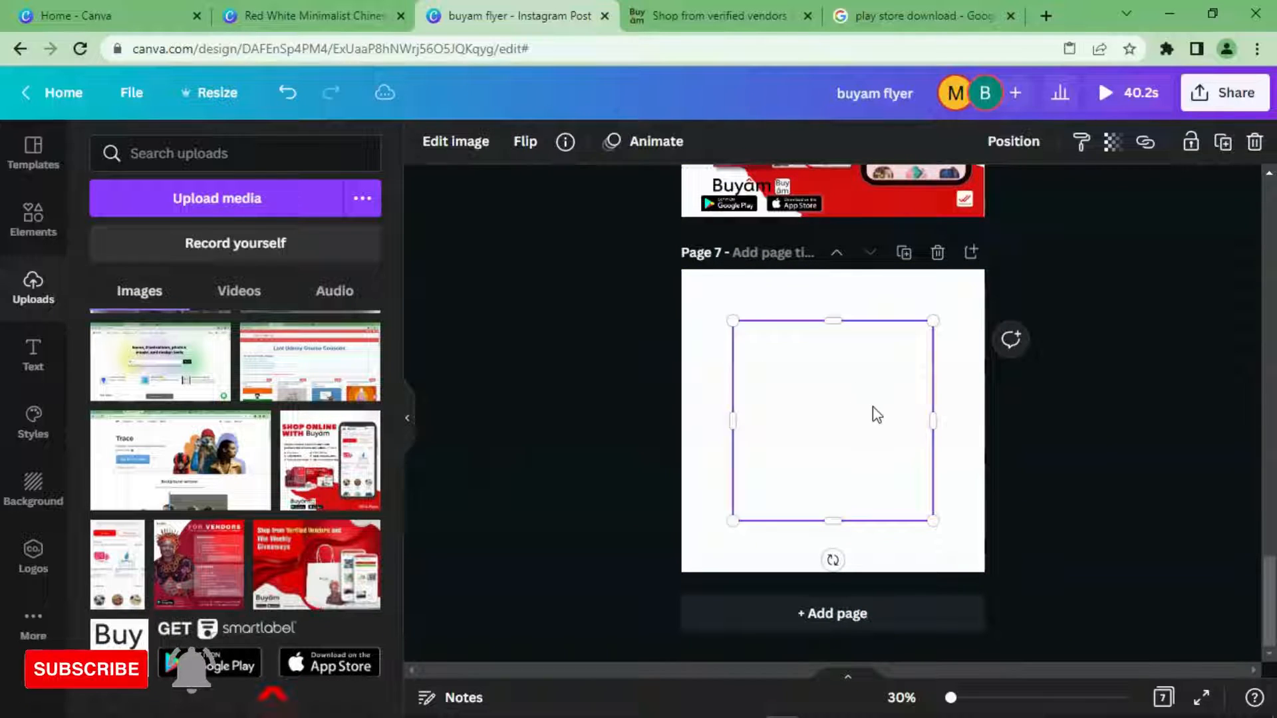
click(1088, 387)
click(771, 385)
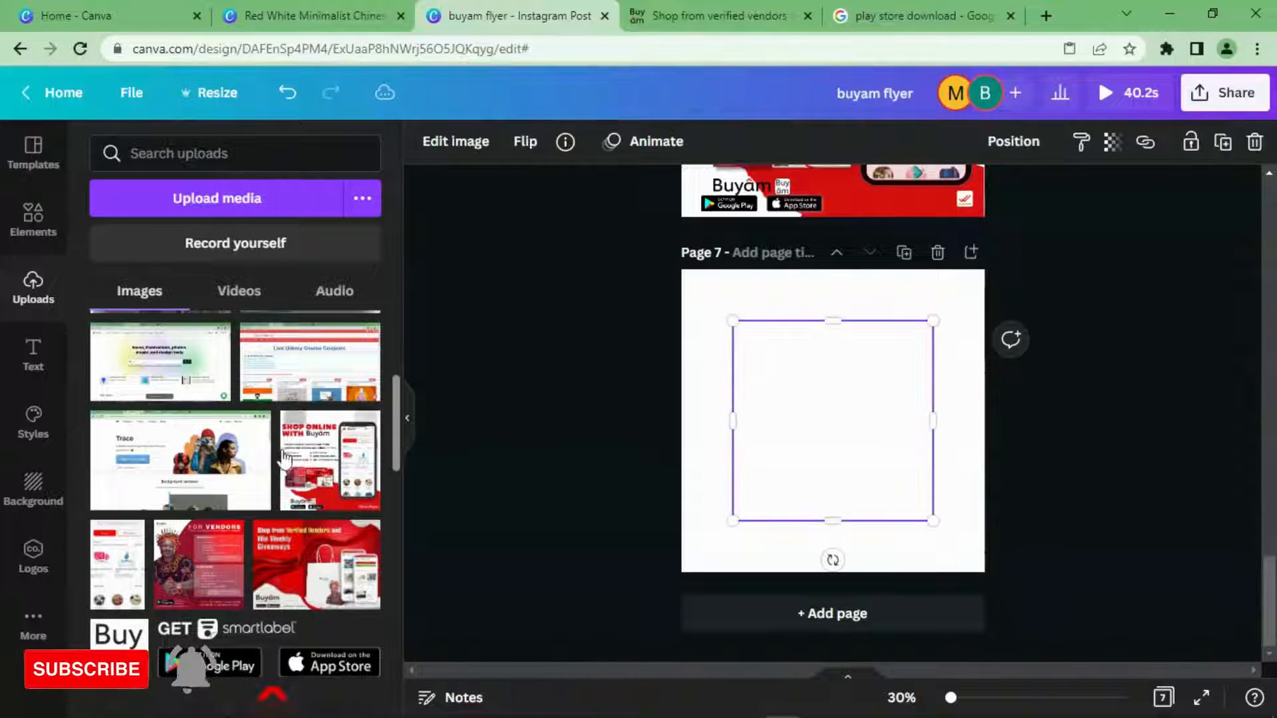
mouse_move(803, 463)
mouse_down()
mouse_move(824, 427)
mouse_move(803, 477)
mouse_up()
- Put the flyer image on page 7 into the Business card 4 smartmockup
click(457, 158)
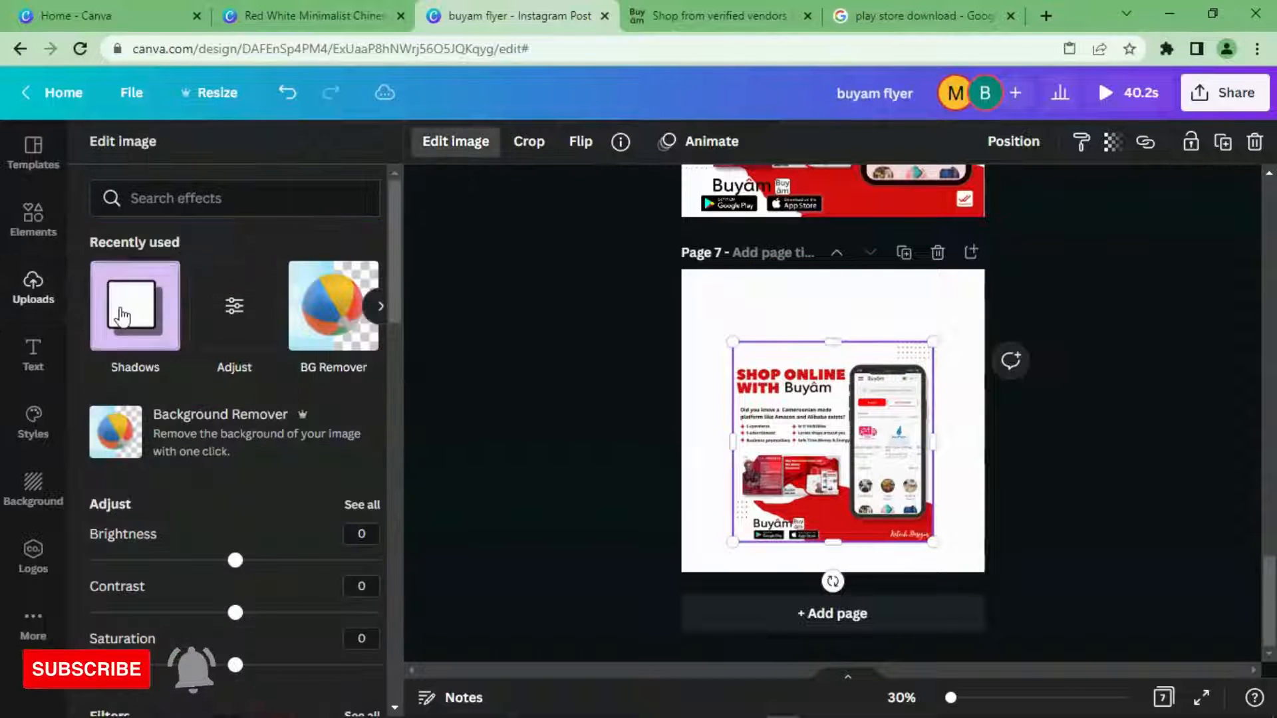
scroll(242, 323, down, 1)
scroll(240, 343, down, 5)
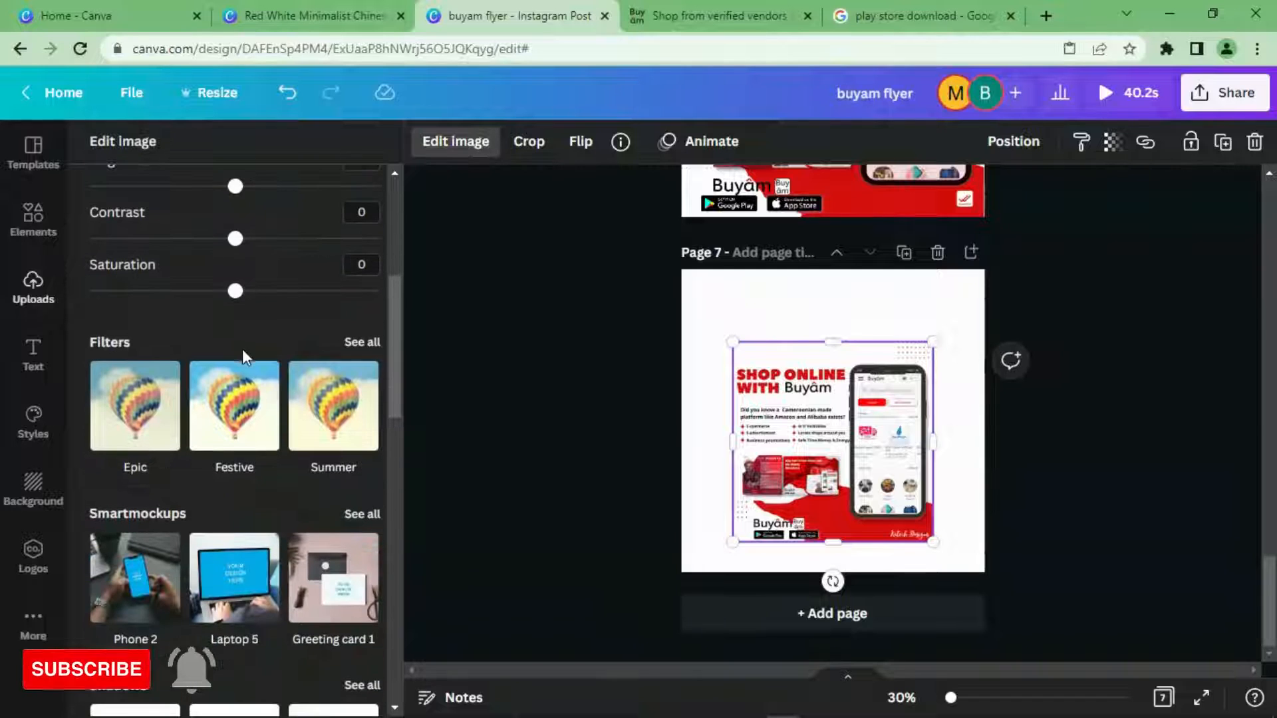
click(350, 515)
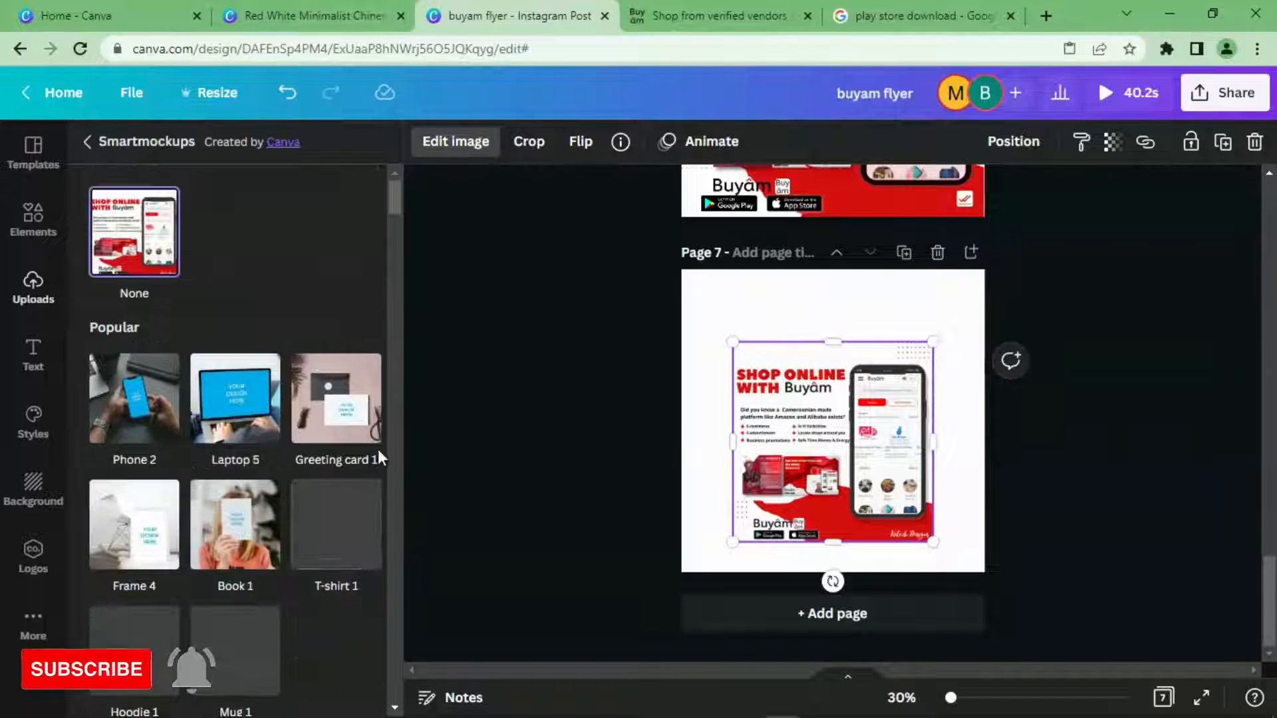
drag(397, 205, 381, 419)
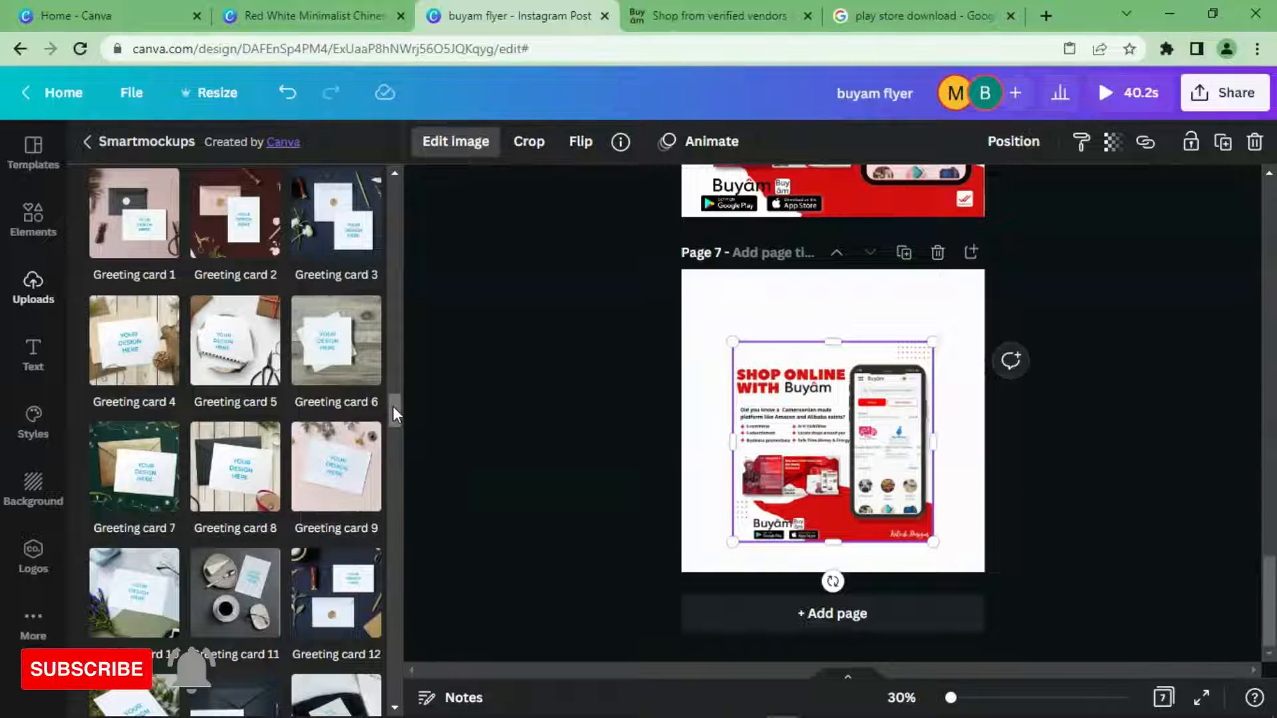
scroll(393, 415, down, 5)
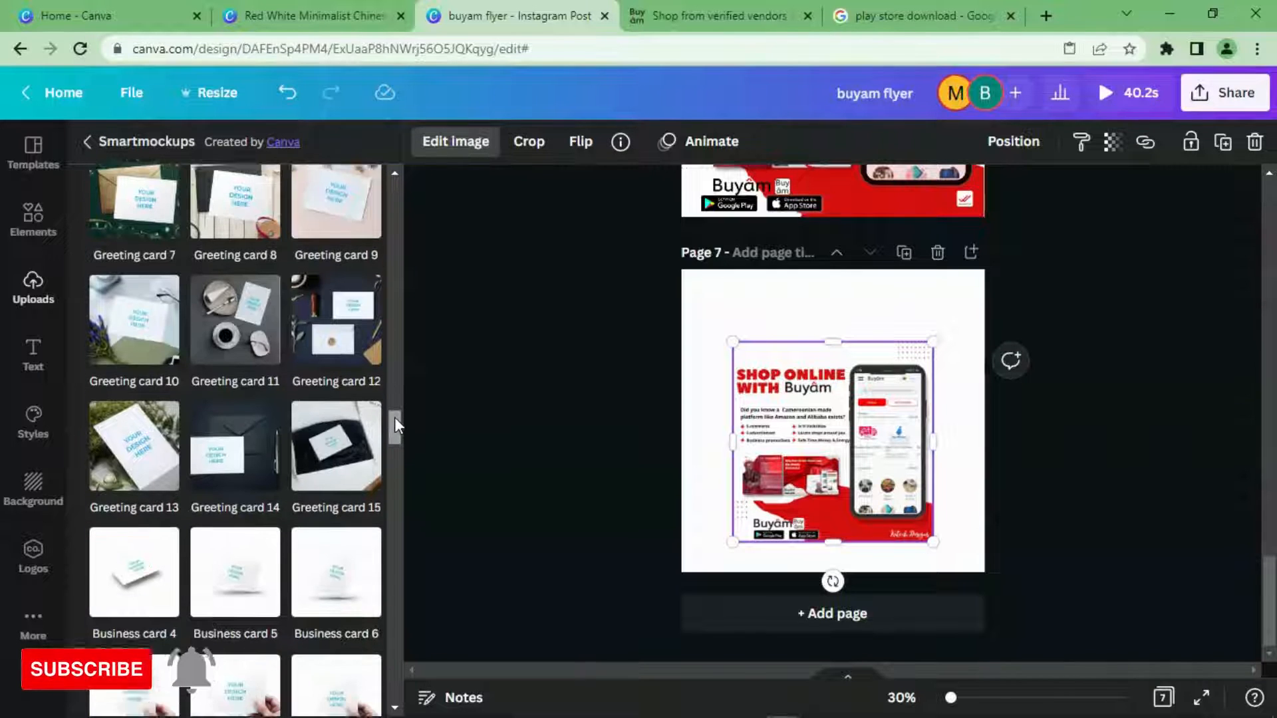
click(140, 558)
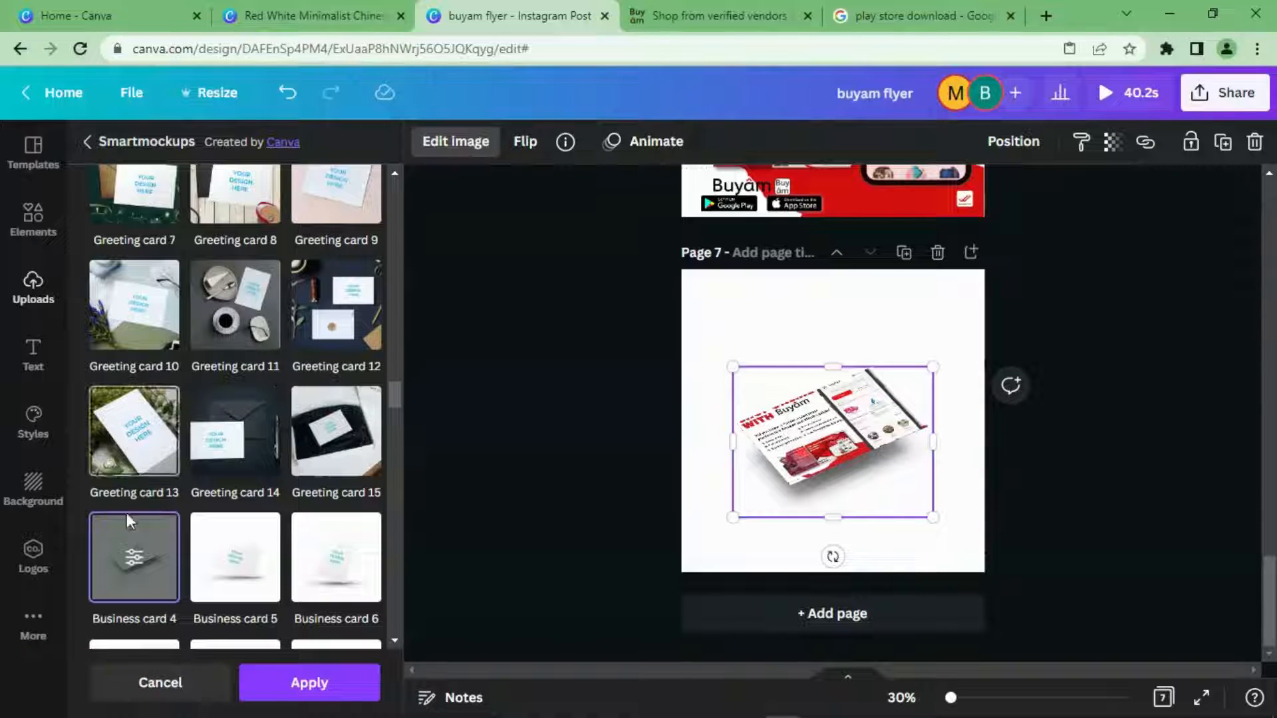
- Try the Custom crop in the Business card 4 mockup settings and set the crop to Fit
click(128, 544)
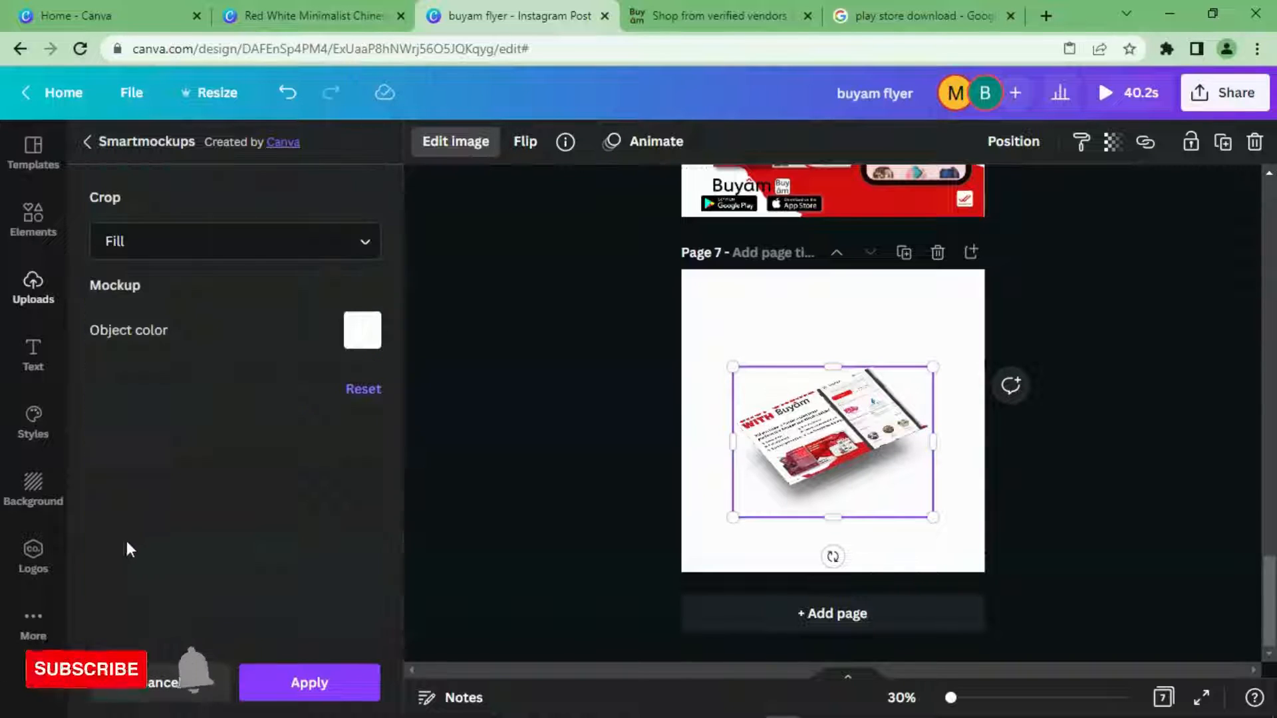
click(290, 254)
click(185, 365)
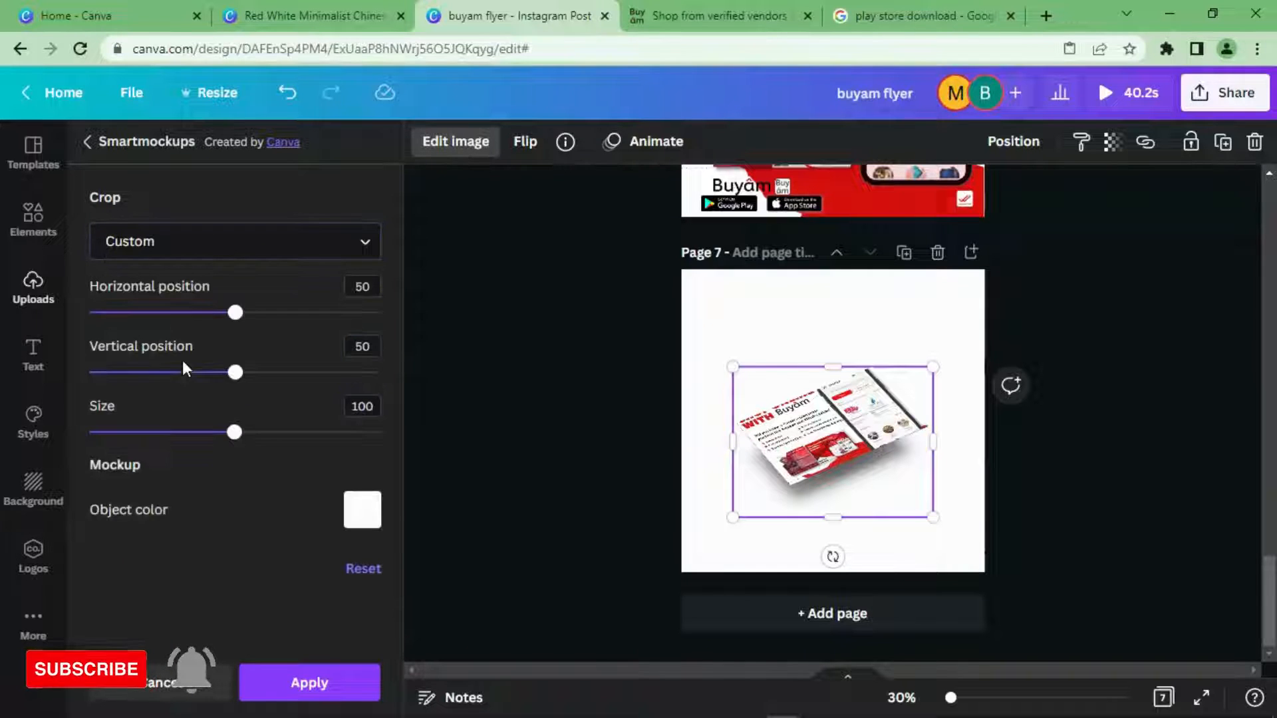
click(247, 256)
click(192, 327)
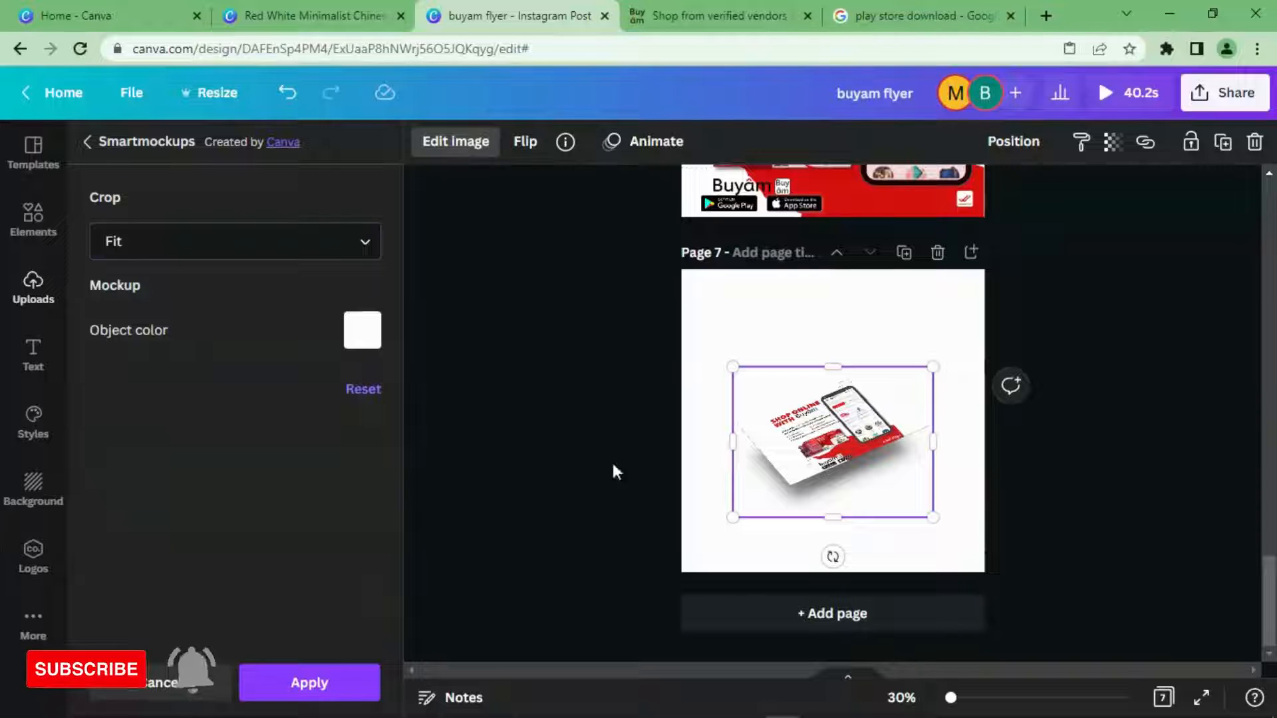
drag(951, 698, 975, 700)
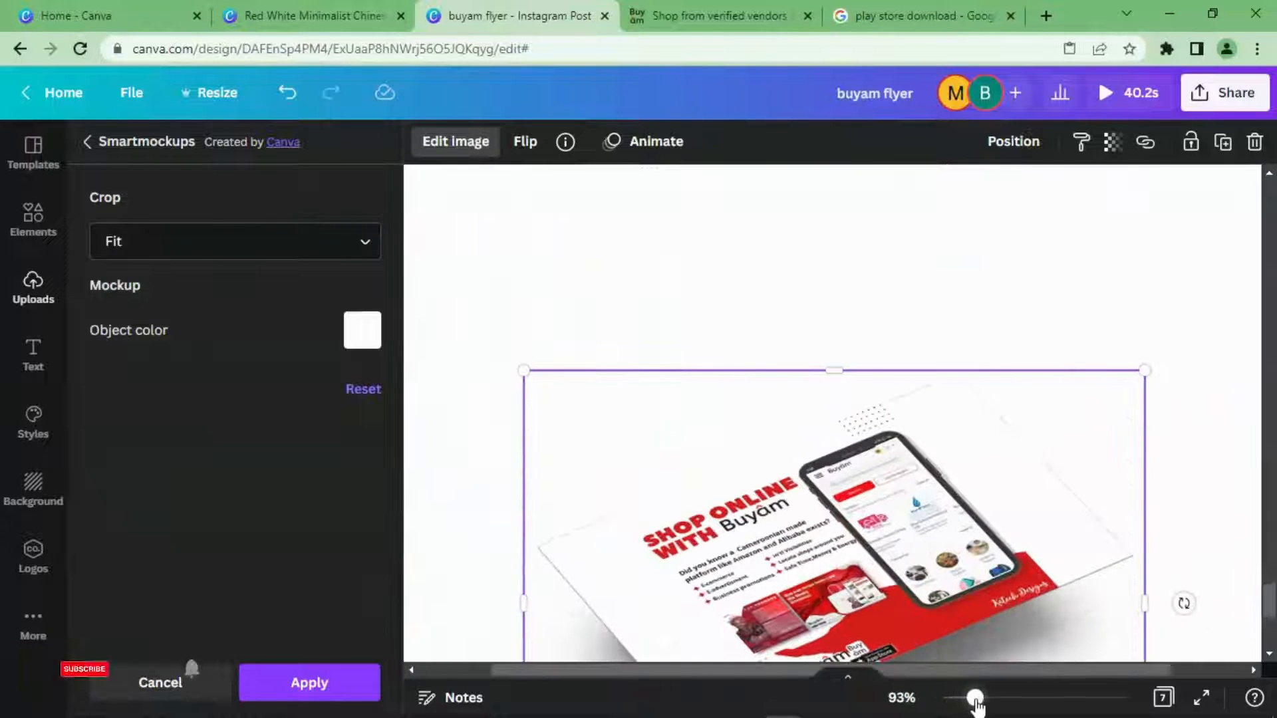
- Set the object colour of the Business card 4 mockup to the document's red and finish editing the mockup
click(362, 331)
click(554, 415)
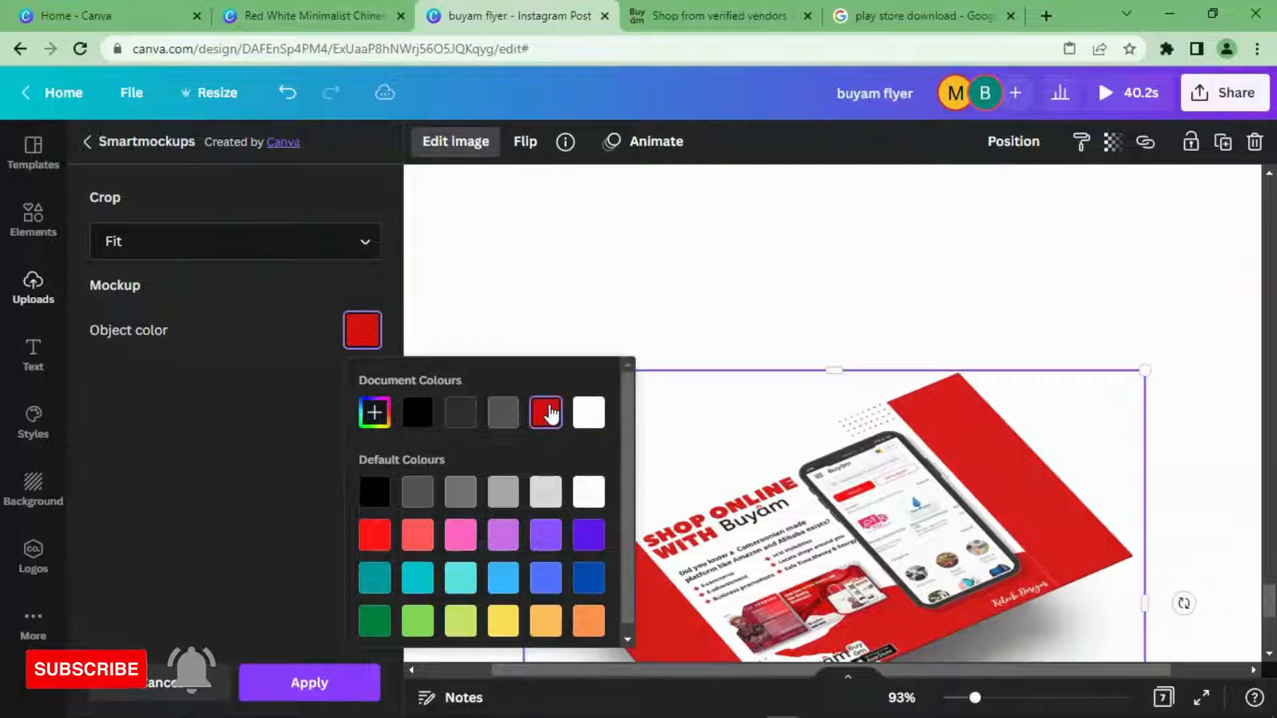
click(994, 343)
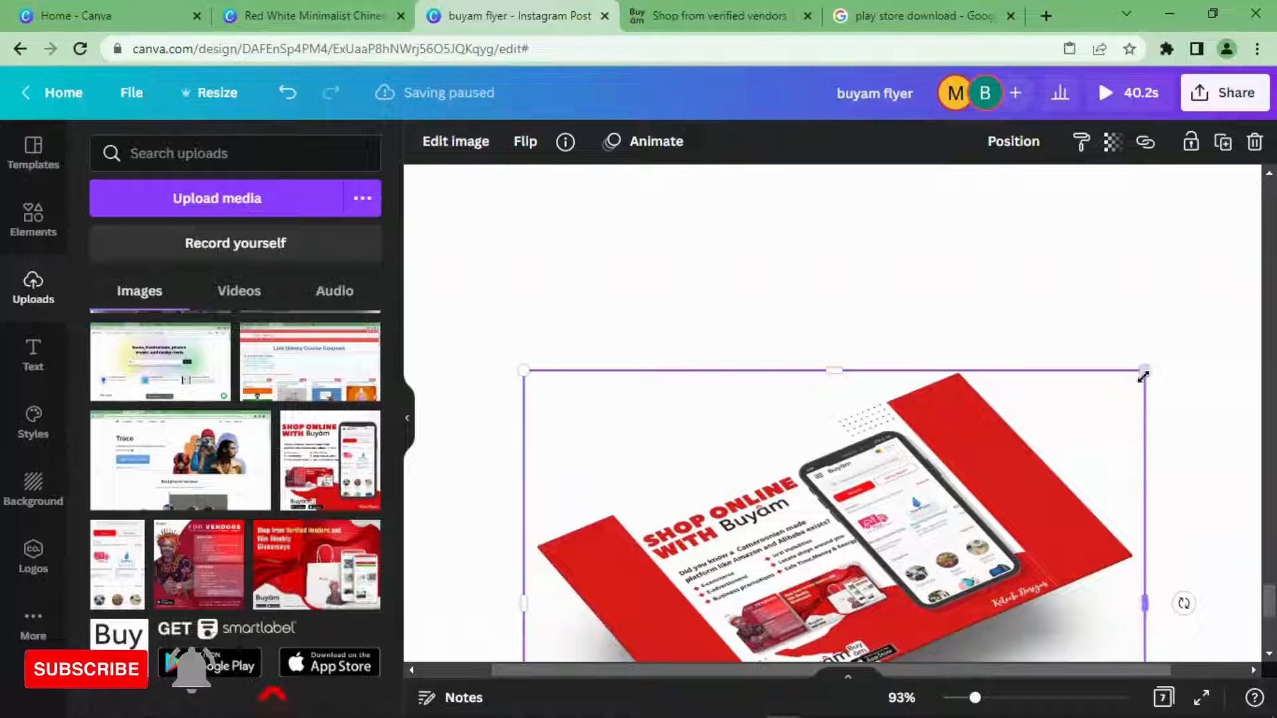
- Resize the business card mockup to about 948 by 711 and place it at page 7's lower-left corner, partly off the page
drag(1143, 374, 969, 499)
scroll(915, 598, down, 2)
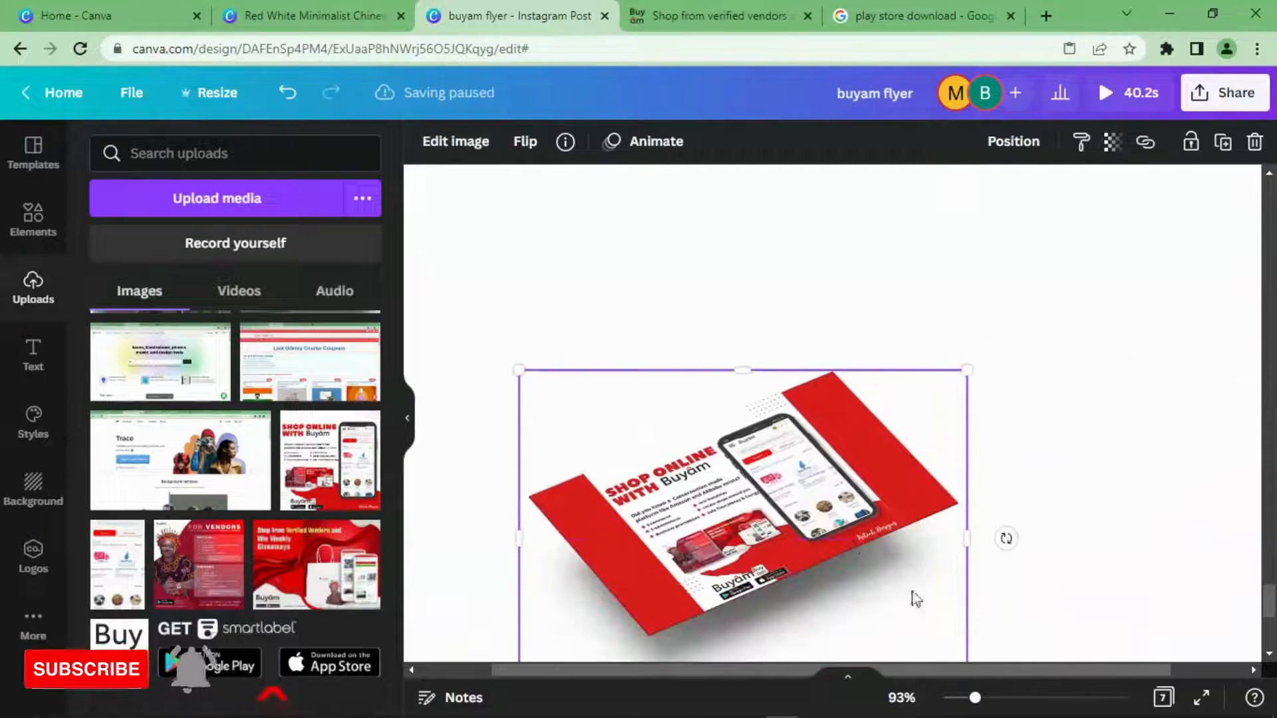
drag(974, 700, 952, 706)
scroll(819, 565, down, 2)
drag(835, 433, 964, 450)
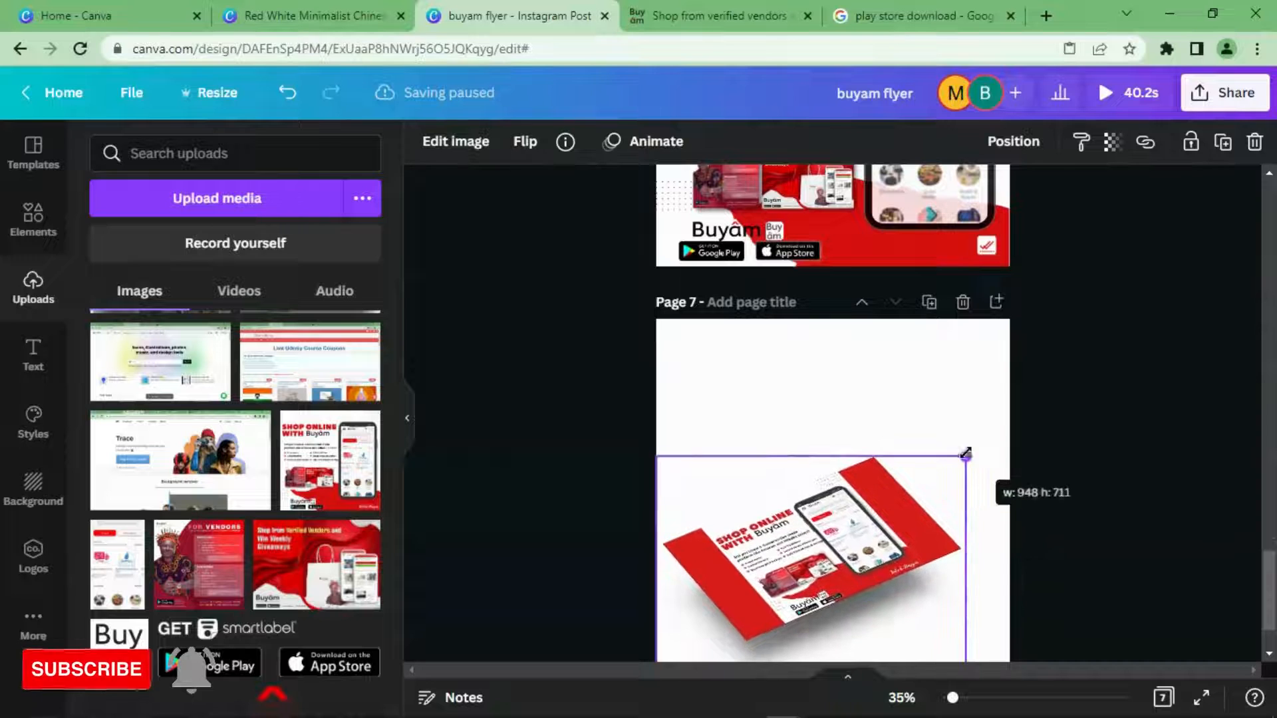
drag(862, 528, 834, 599)
scroll(905, 481, down, 2)
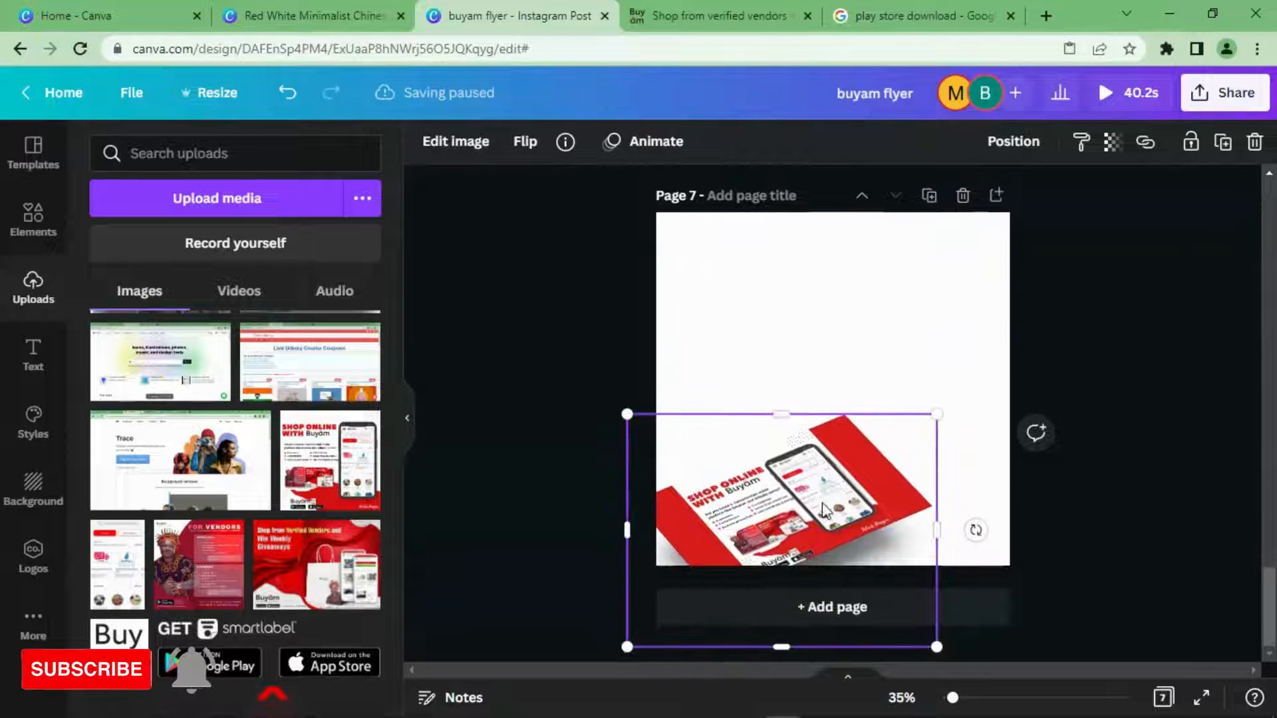
mouse_move(821, 502)
mouse_down()
mouse_move(822, 470)
mouse_move(808, 497)
mouse_up()
click(1092, 357)
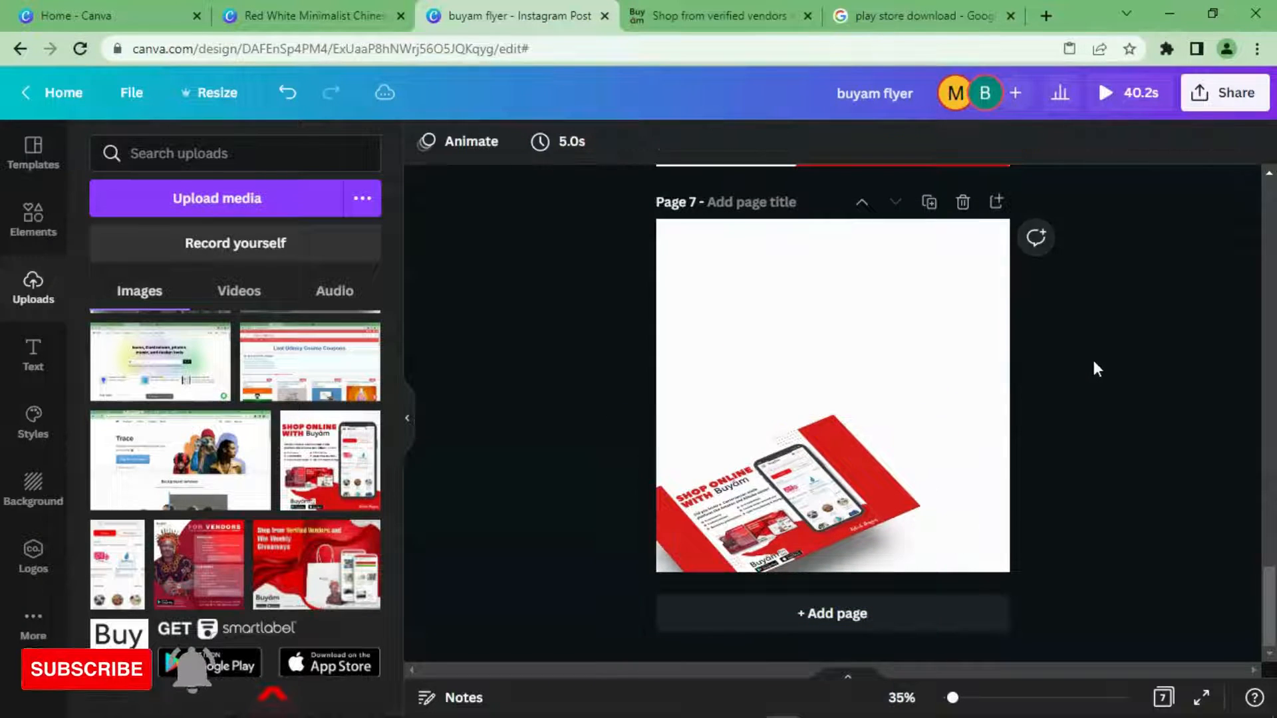
- Insert the uploaded "Shop Online with Buyam" flyer on page 7 again and put this copy into the Canvas 3 smartmockup
click(812, 333)
click(330, 460)
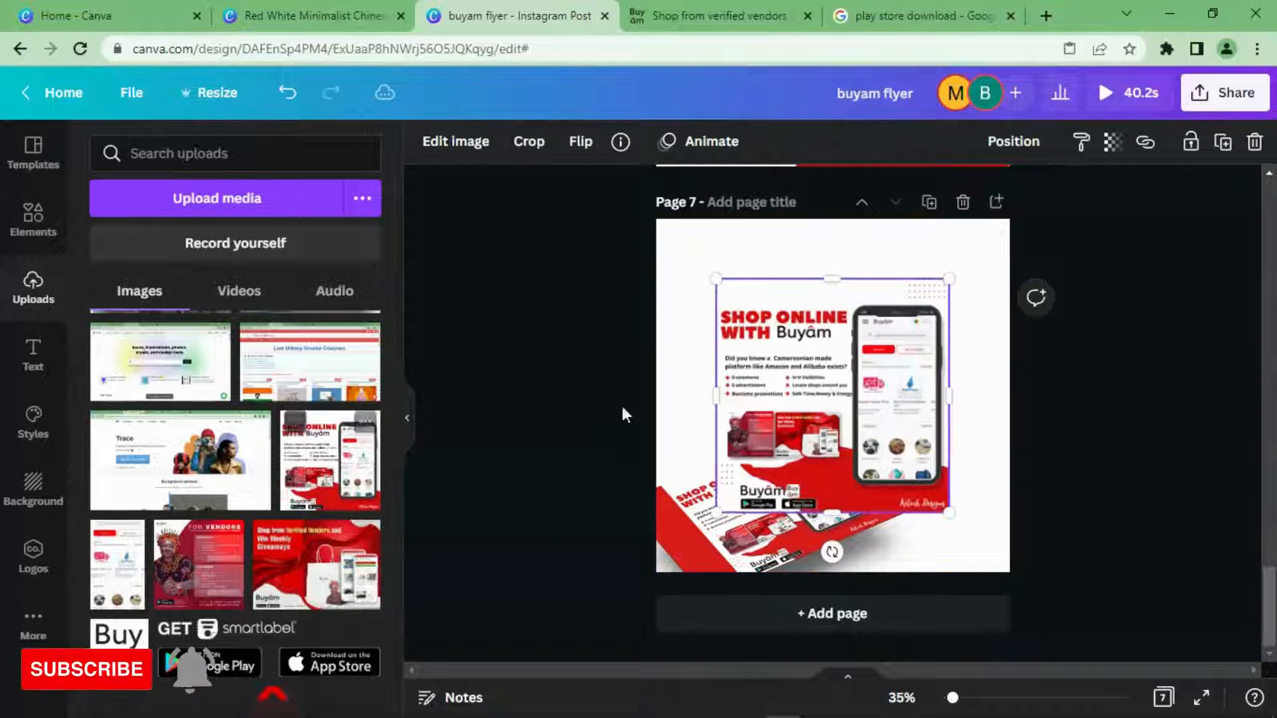
click(451, 147)
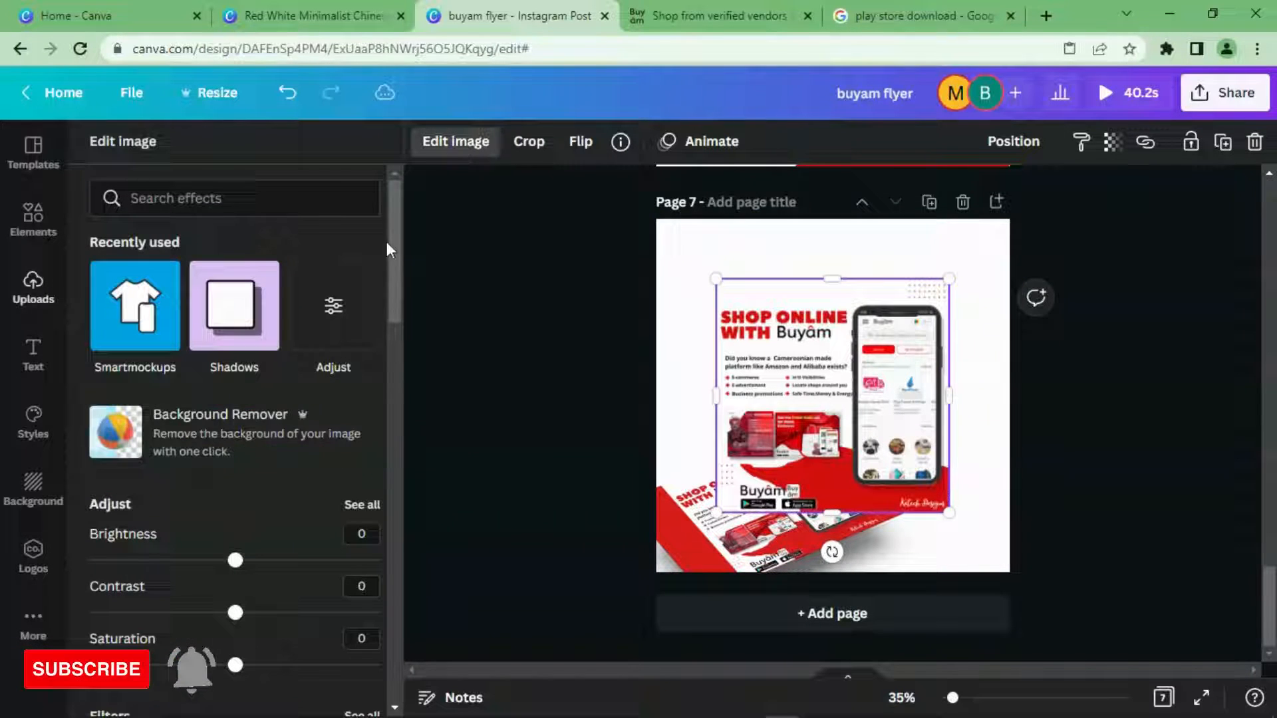
click(153, 318)
scroll(266, 471, down, 3)
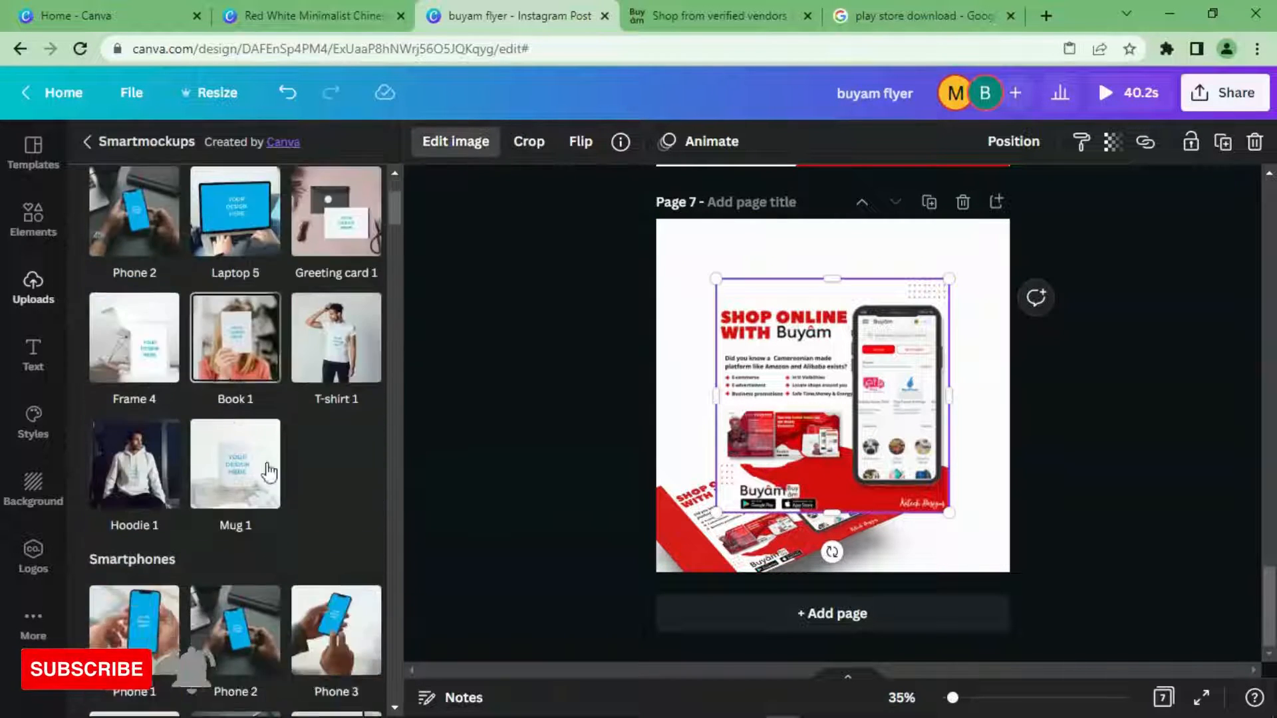
drag(389, 224, 389, 488)
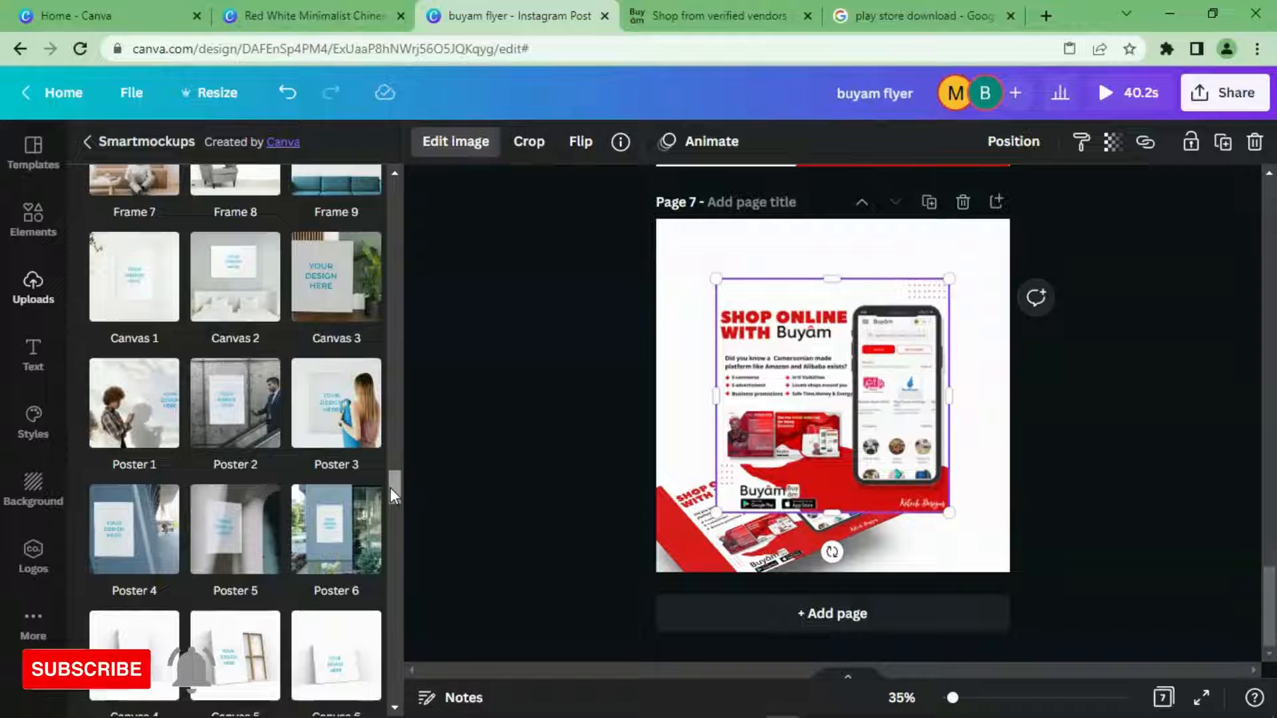
click(326, 279)
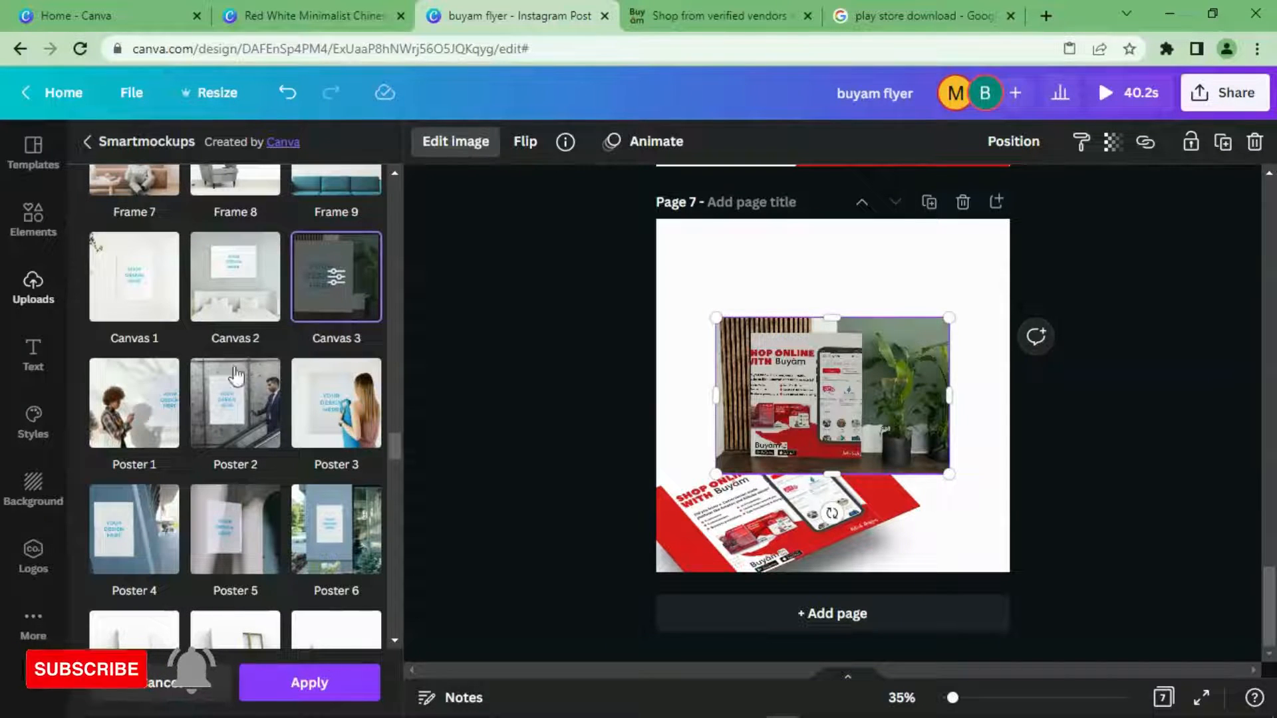
- Set the crop of the Canvas 3 mockup to Fit and apply the mockup to the flyer
click(340, 280)
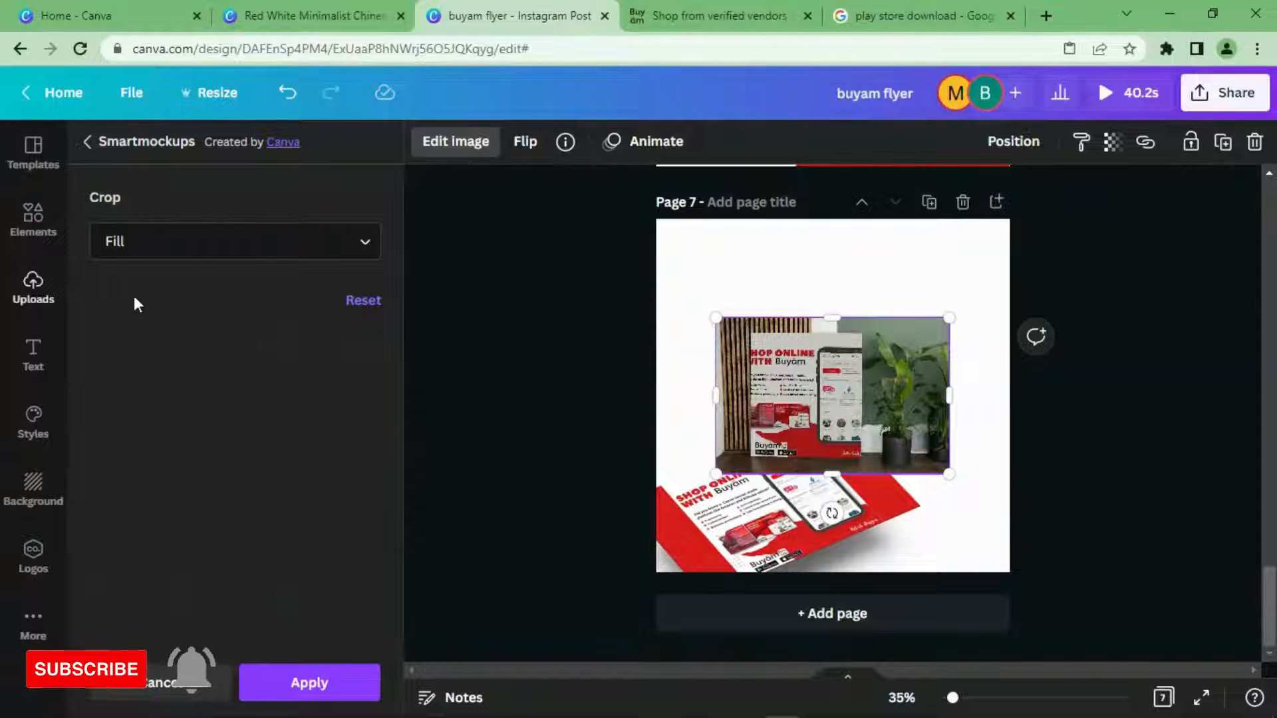
click(192, 245)
click(154, 320)
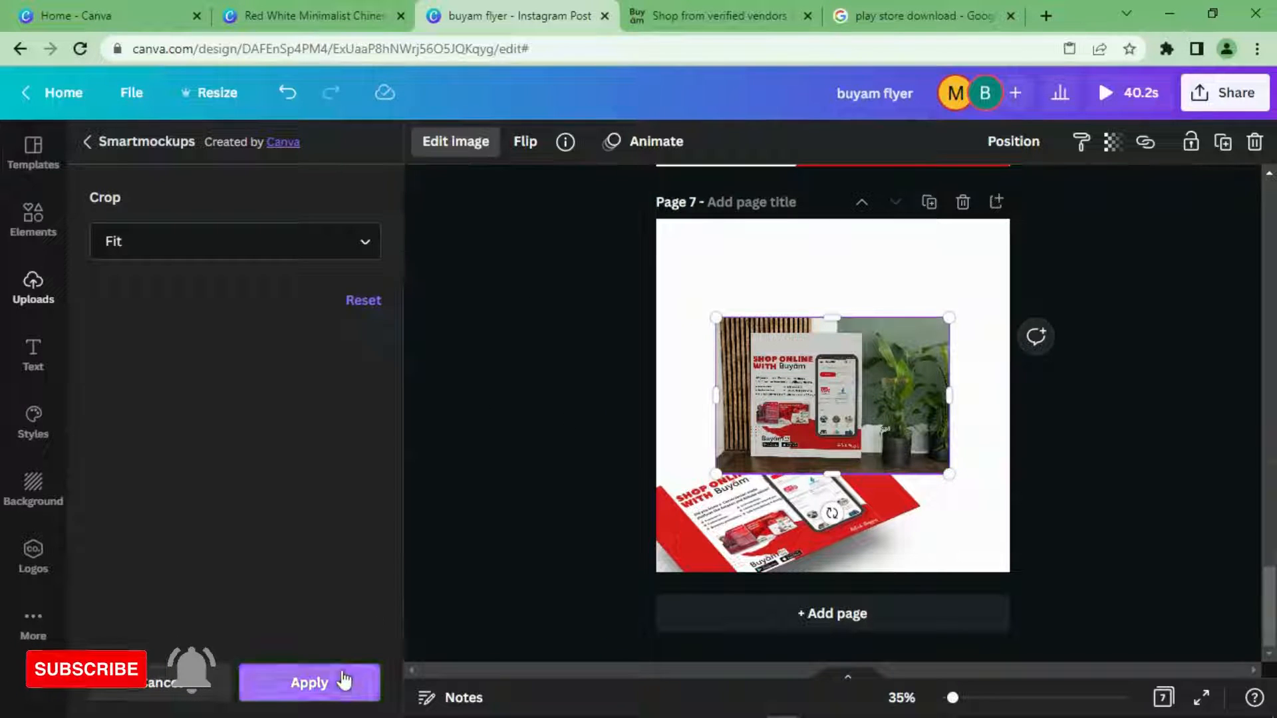
click(309, 683)
click(975, 277)
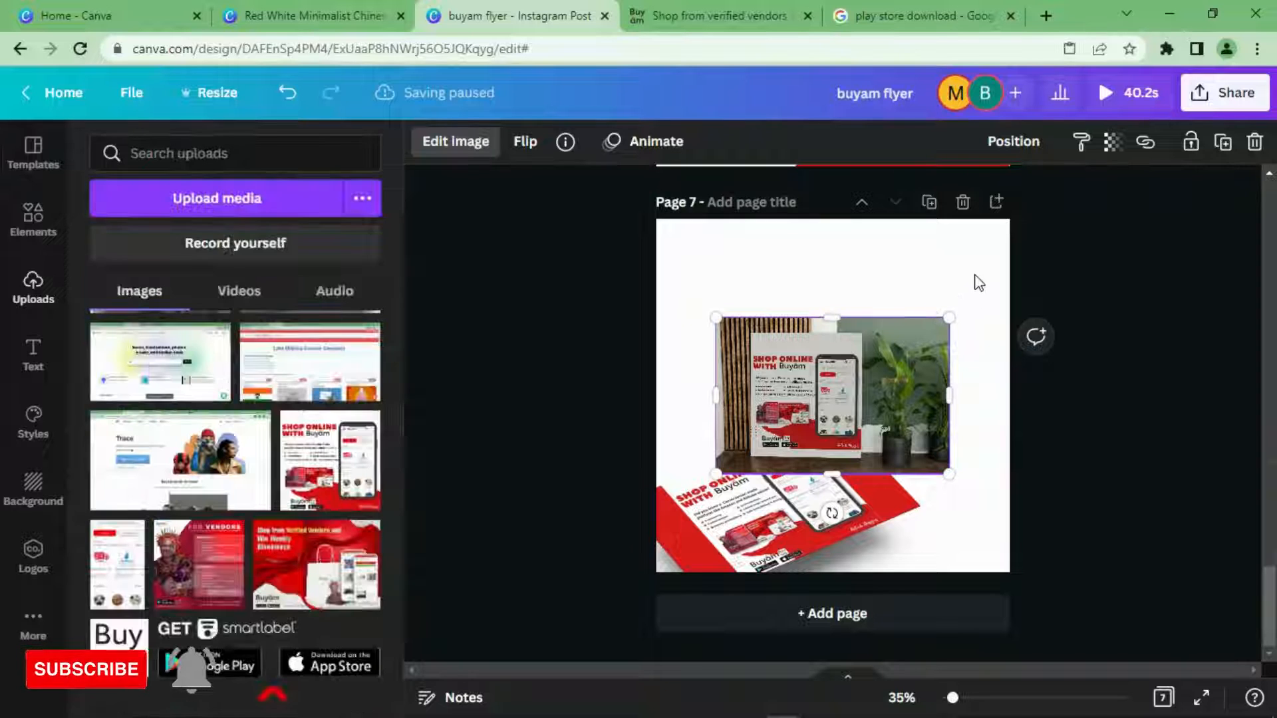
- Send the Canvas 3 mockup to the back, behind the business card mockup on page 7
right_click(843, 347)
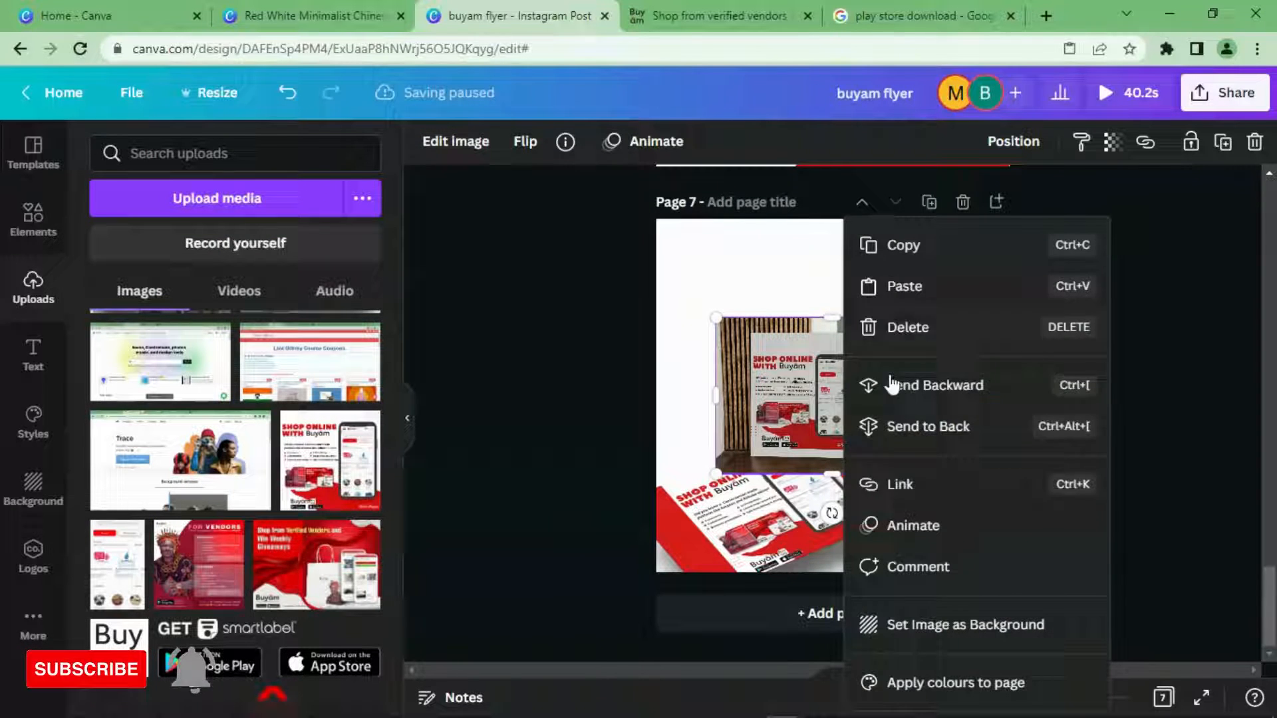
click(924, 426)
click(779, 525)
right_click(780, 525)
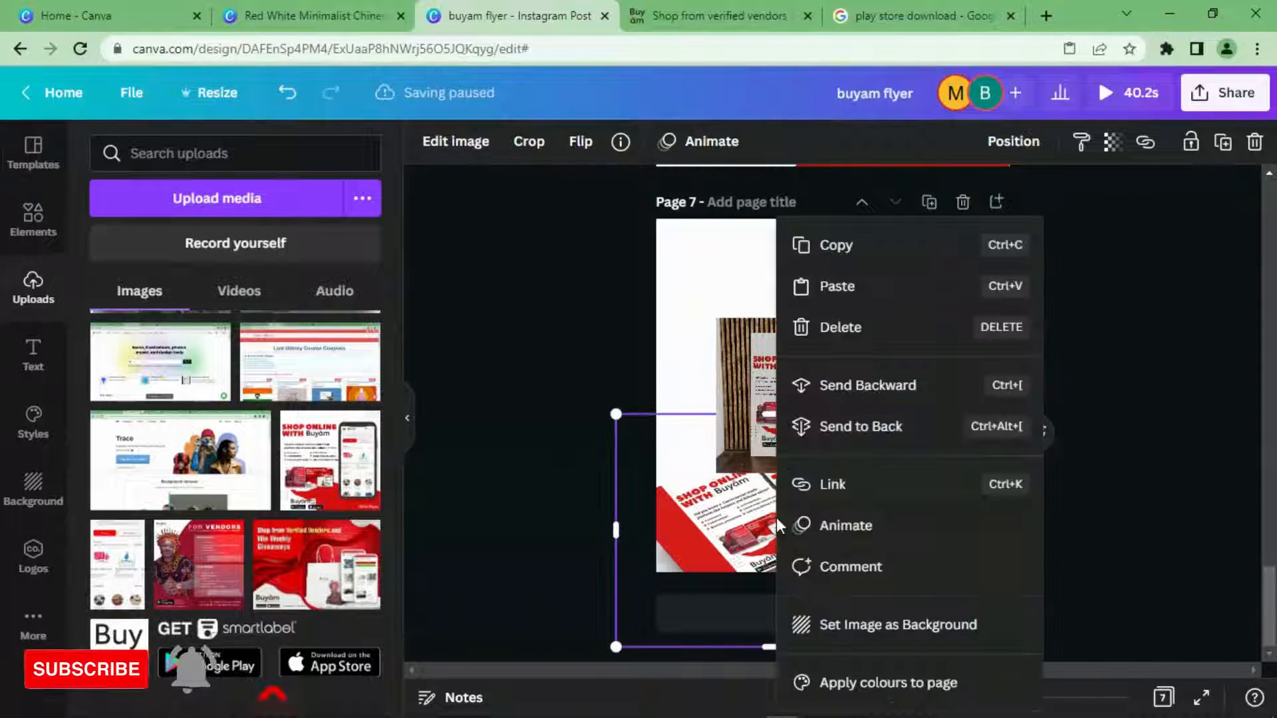
click(818, 424)
- Enlarge the Canvas 3 mockup across the full width of page 7's upper part and move the business card mockup lower
drag(807, 367, 738, 269)
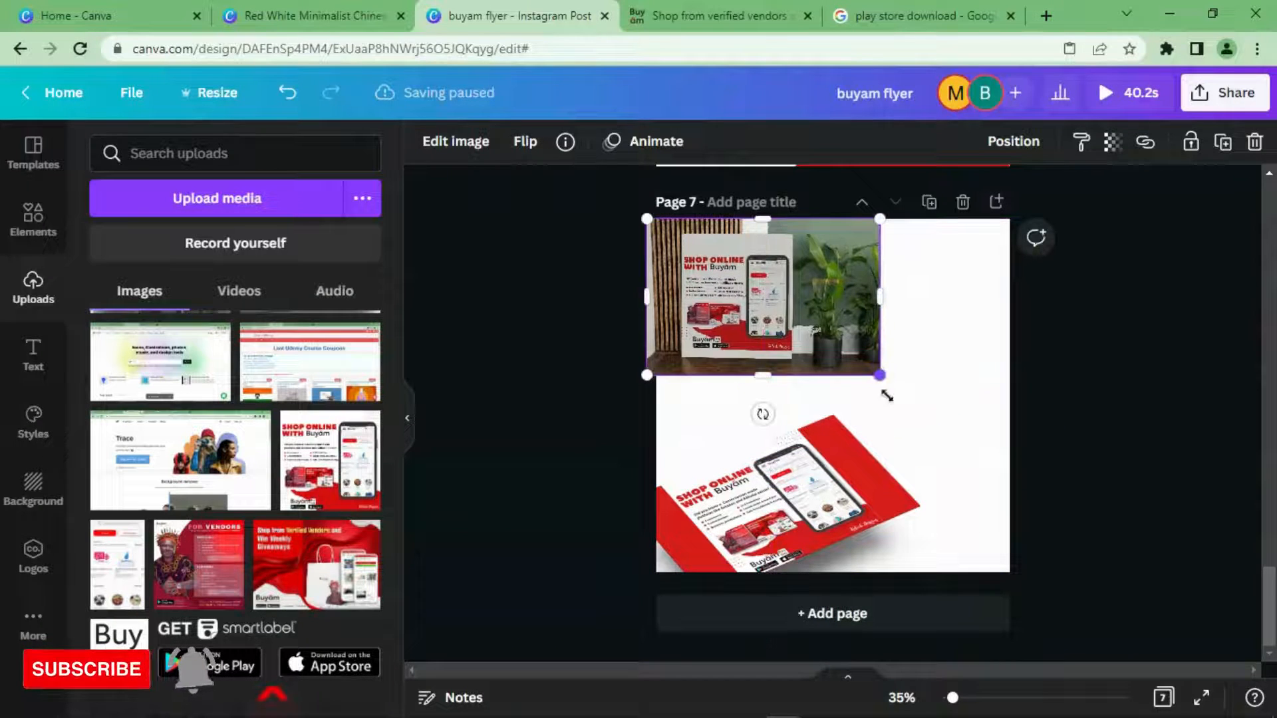
drag(885, 392, 1033, 599)
drag(866, 373, 847, 414)
click(801, 498)
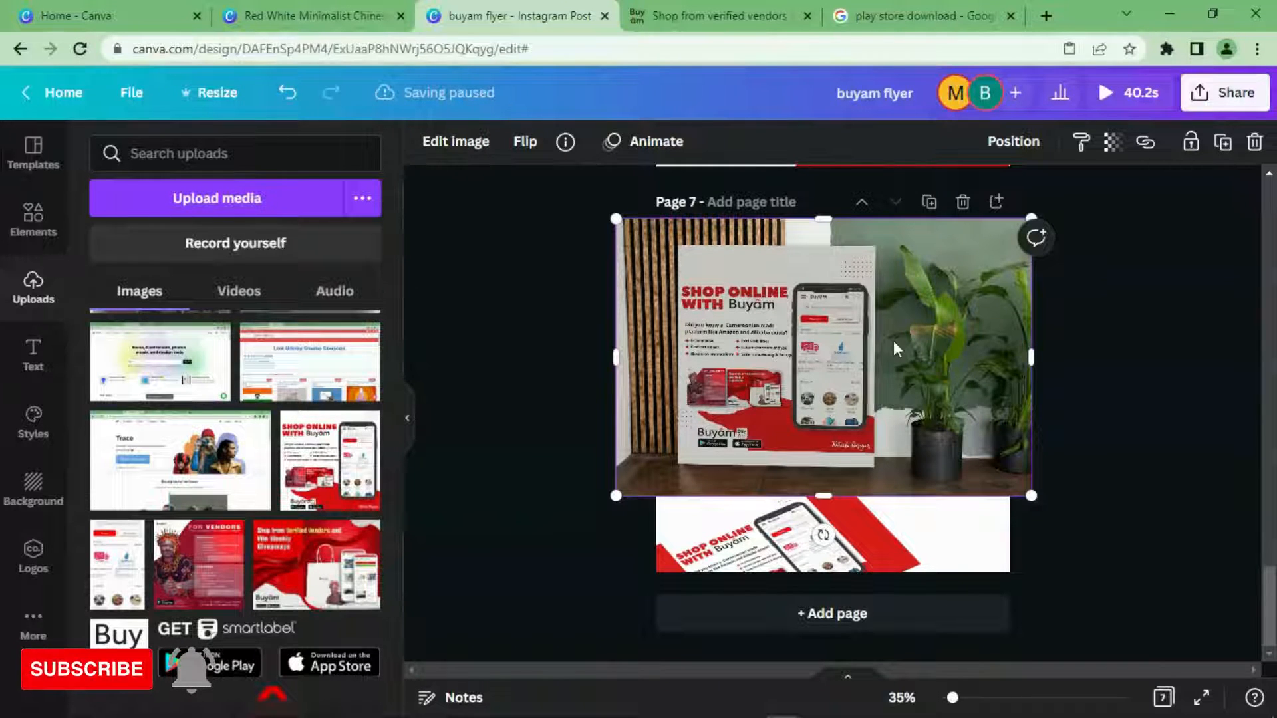
- Examine the layer-order options of the Canvas 3 mockup where it overlaps the business card mockup
click(838, 516)
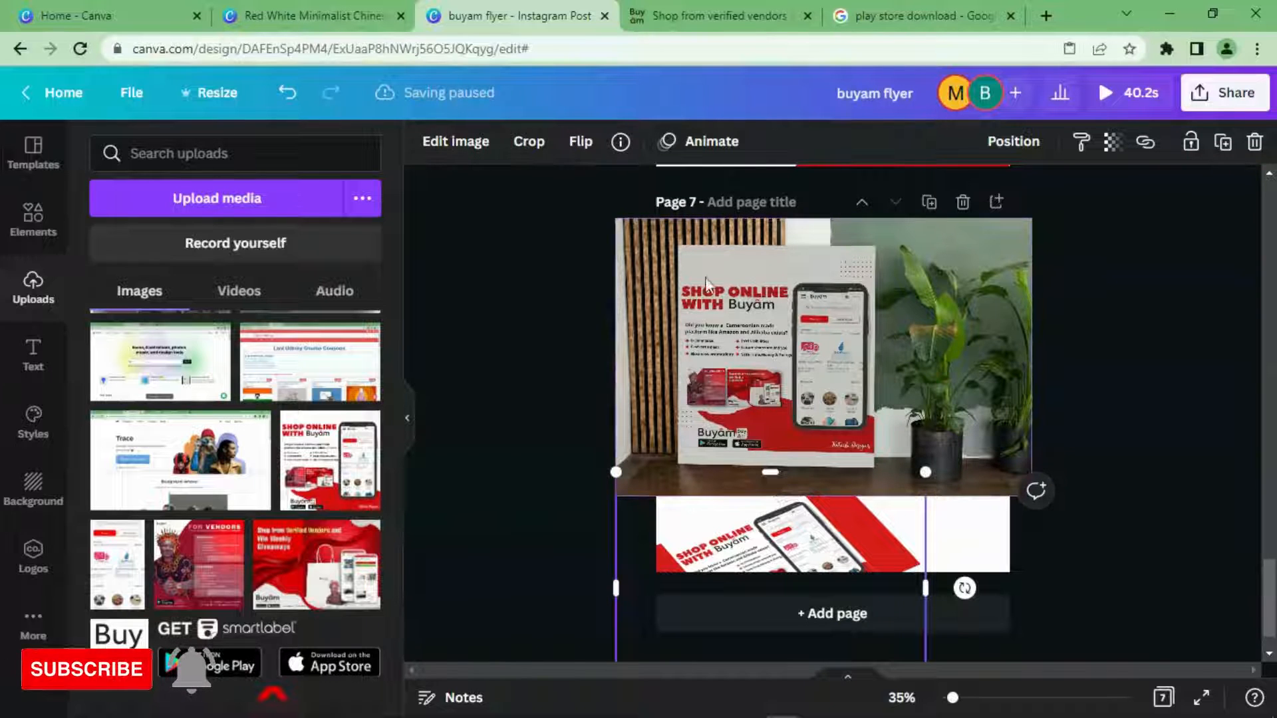
click(840, 479)
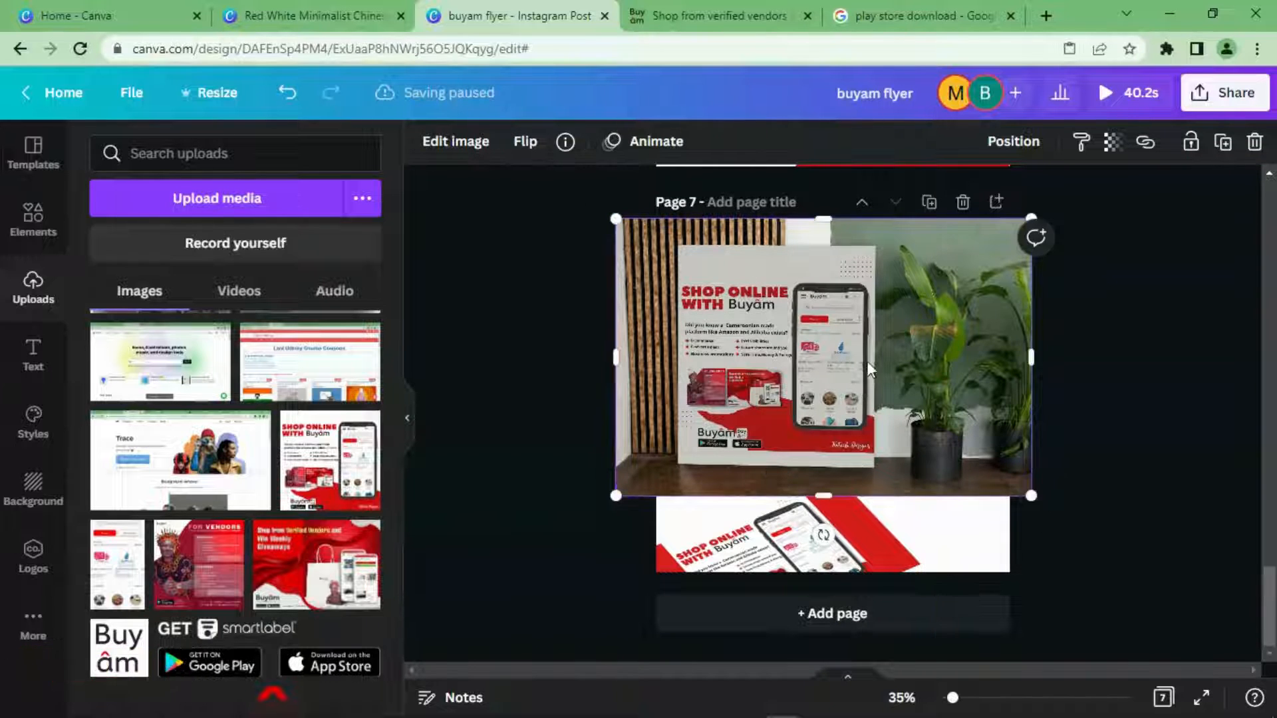
right_click(868, 361)
click(1218, 314)
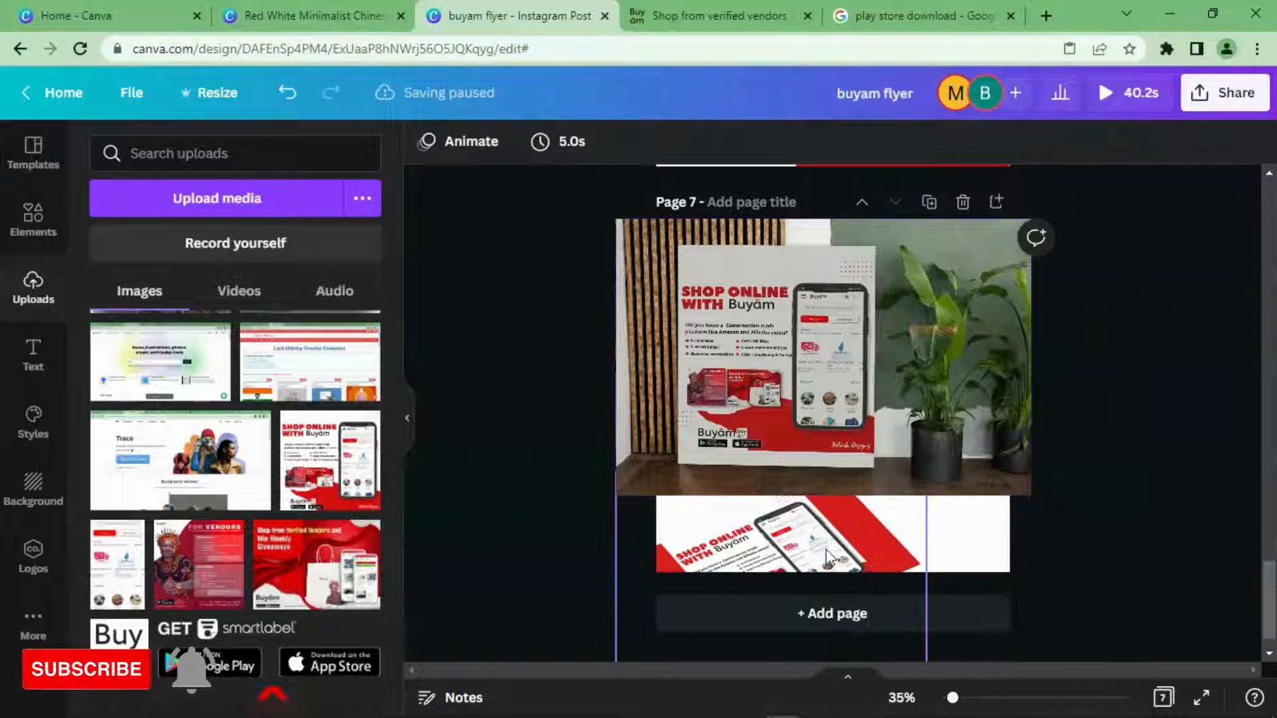
click(835, 489)
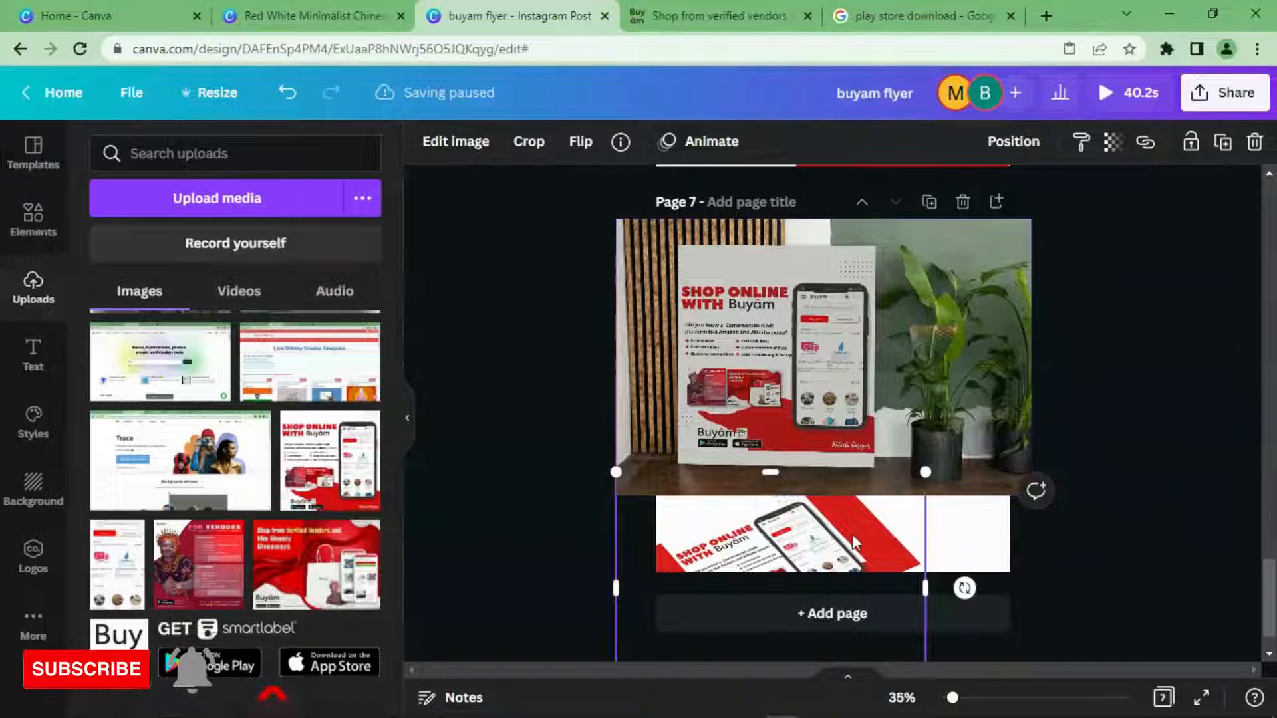
click(854, 373)
right_click(853, 373)
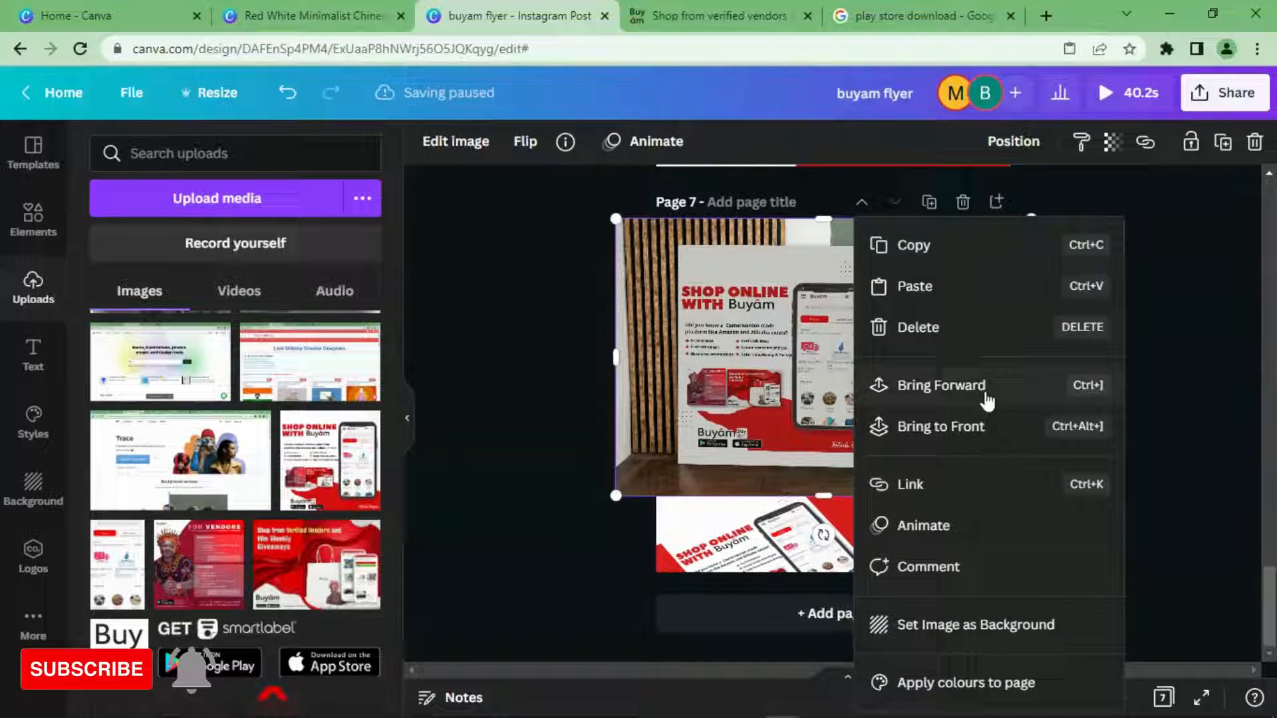
click(940, 426)
click(908, 337)
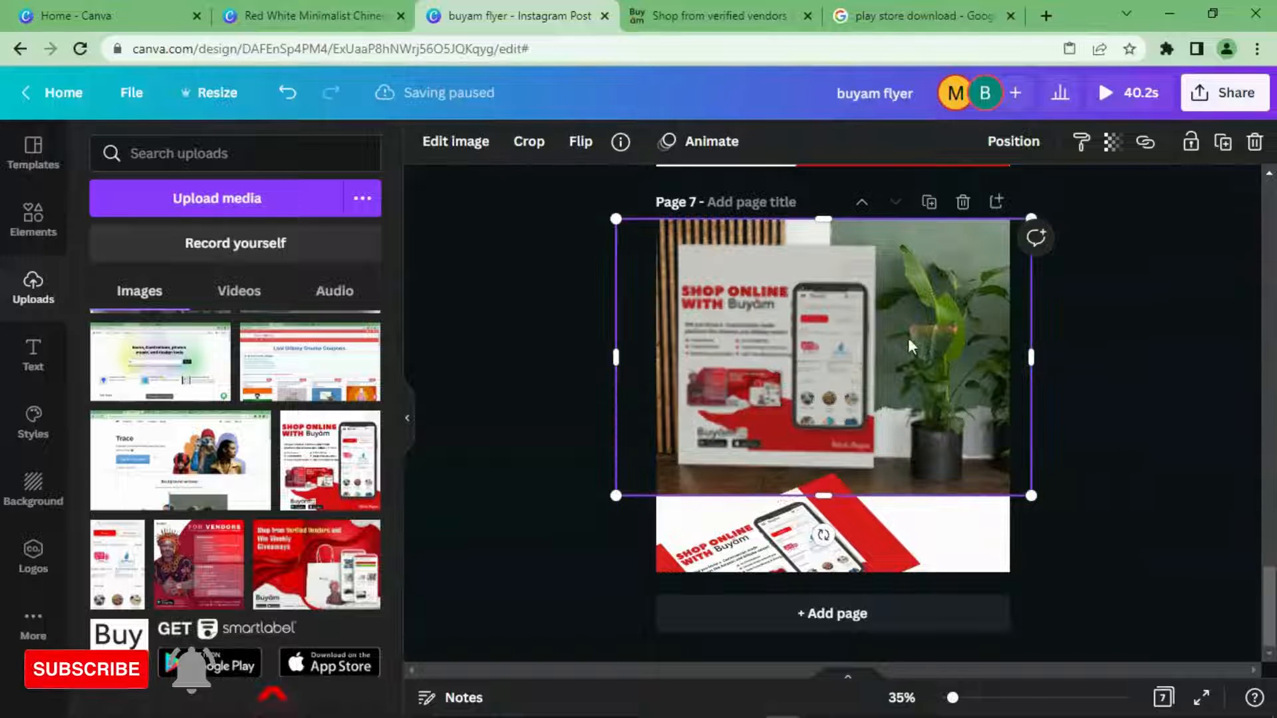
scroll(923, 350, up, 4)
scroll(925, 354, down, 4)
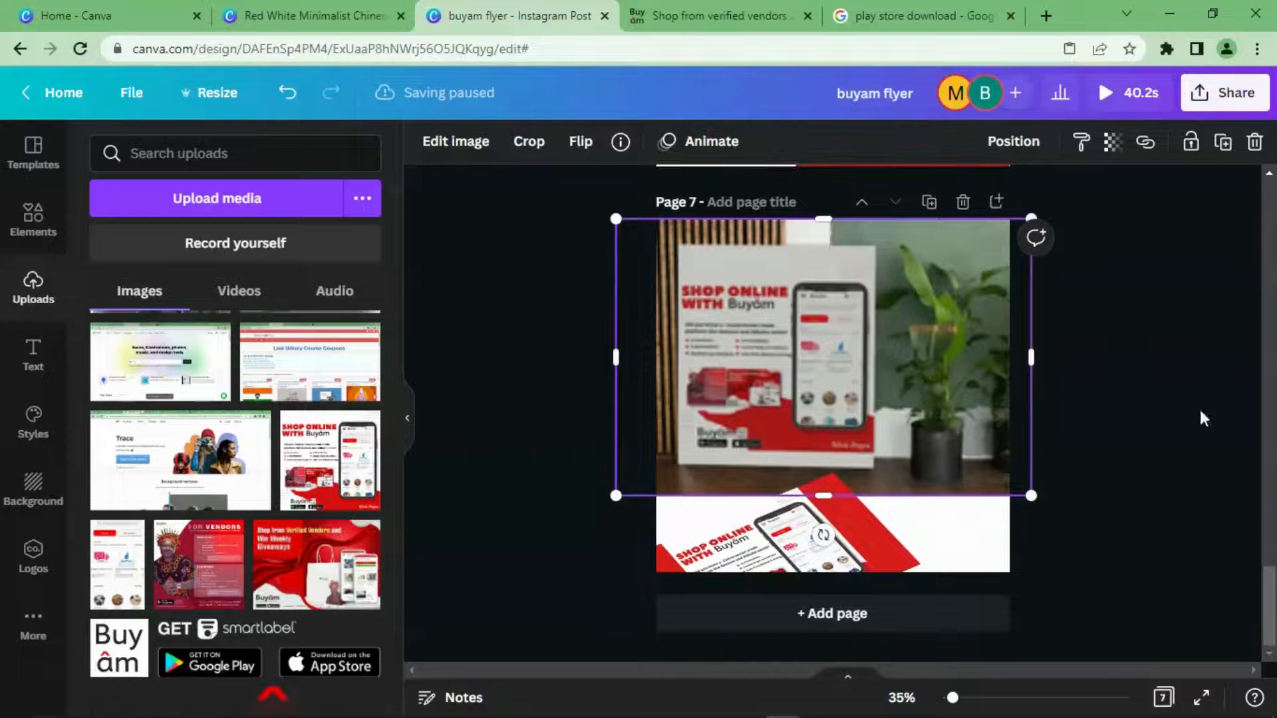
drag(1273, 570, 1269, 320)
drag(1270, 271, 1274, 590)
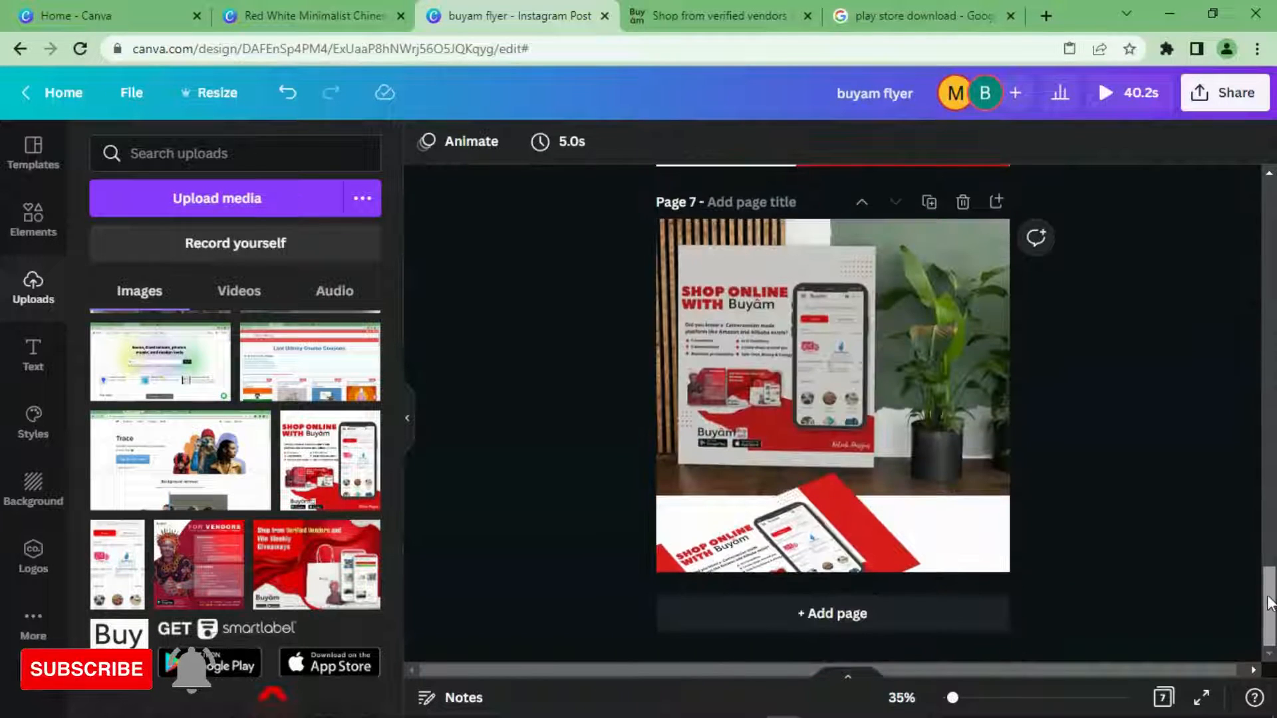
- Enlarge the Canvas 3 mockup slightly more and move it down on page 7, behind the business card mockup
click(859, 366)
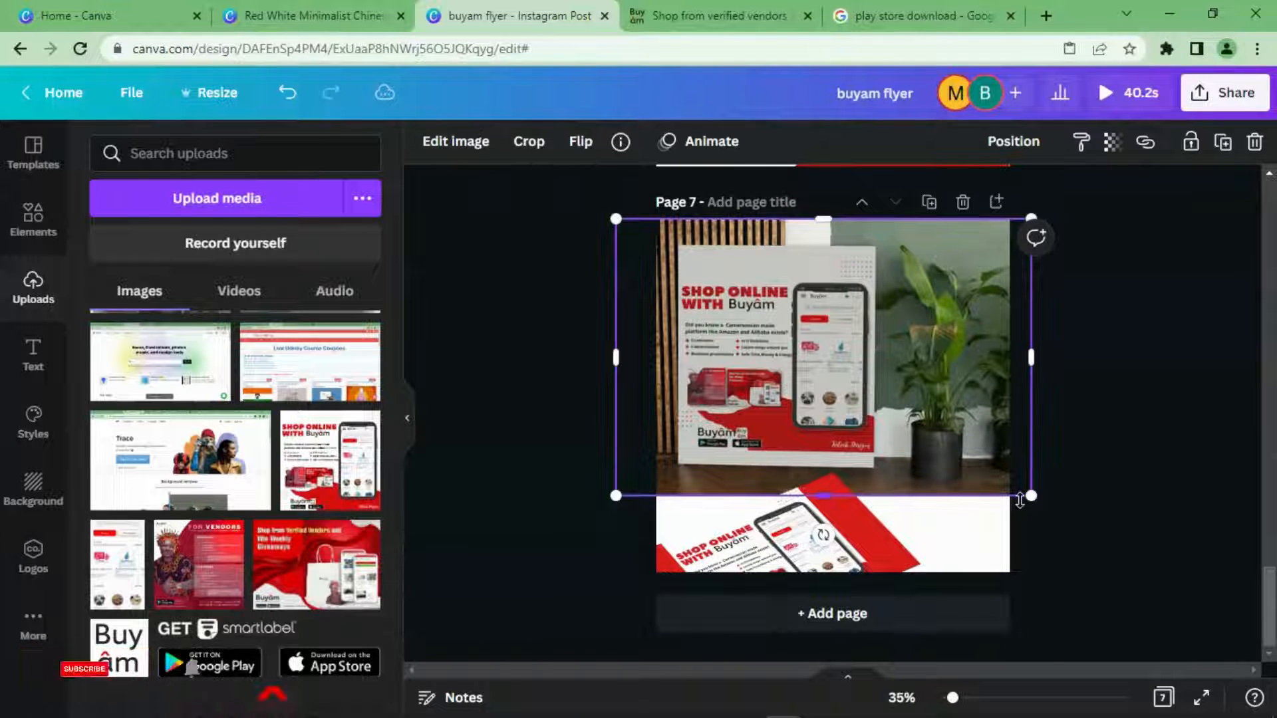
drag(1031, 495, 1077, 526)
drag(881, 461, 875, 492)
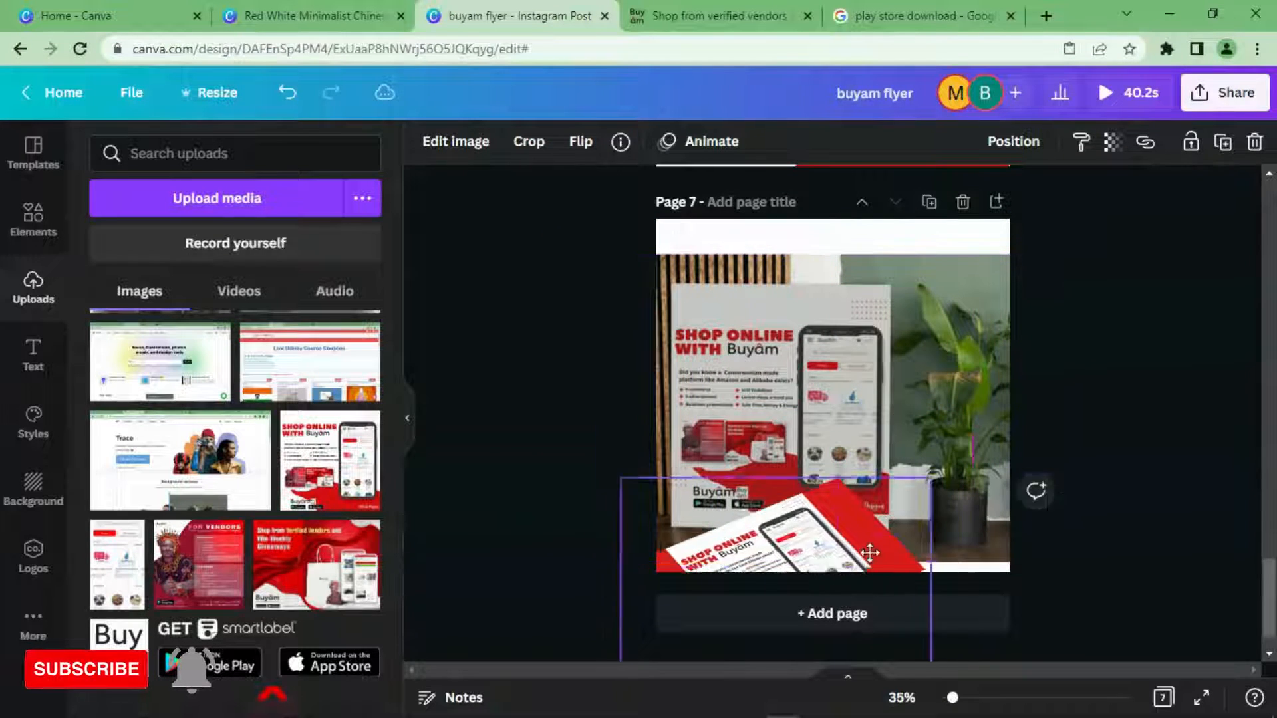